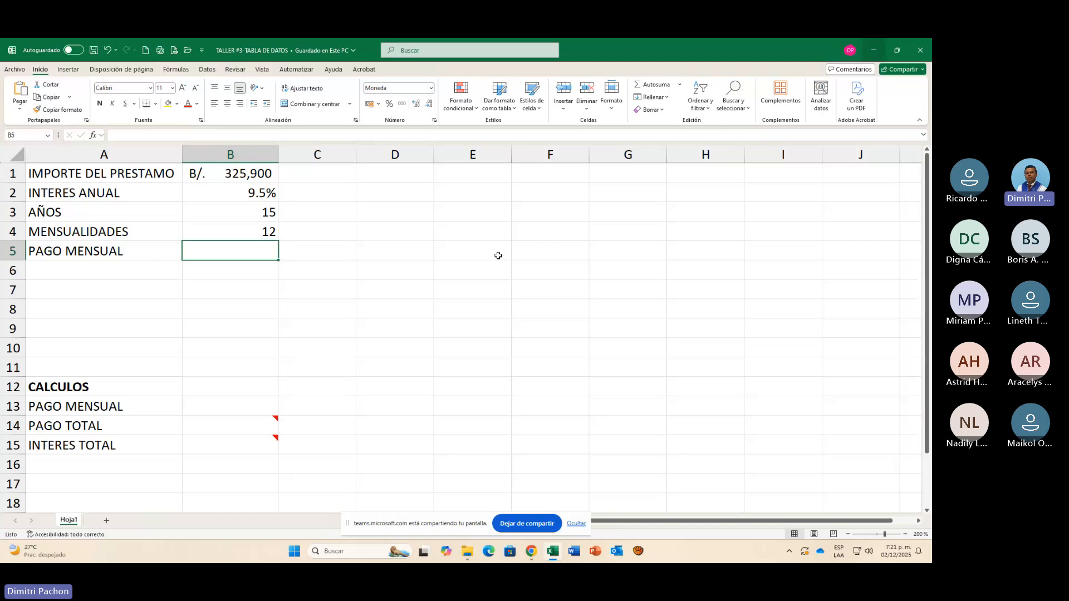
Step: Clear the MENSUALIDADES label and its value from cells A4:B4
drag(84, 231, 249, 231)
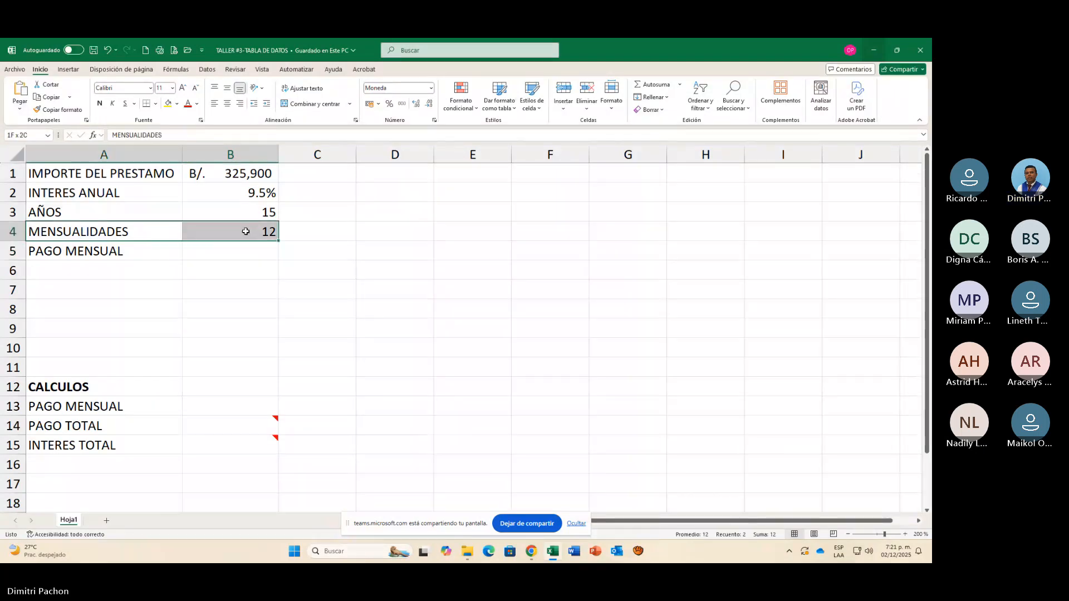
key(Delete)
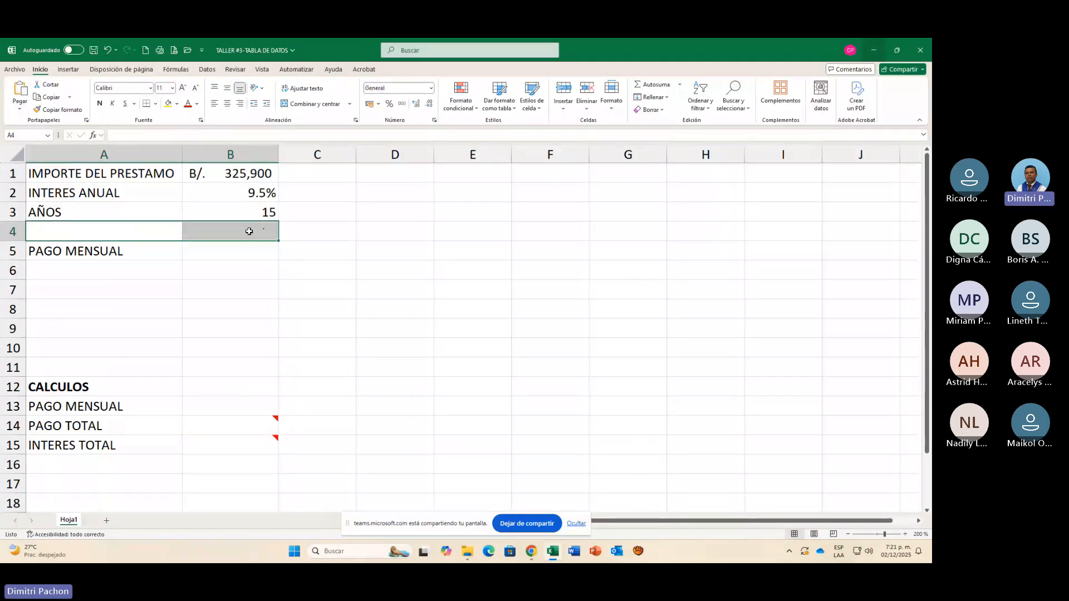
Step: Write the monthly payment formula =PAGO(B2/12;B3*12;B1) in cell B5
click(128, 249)
click(240, 254)
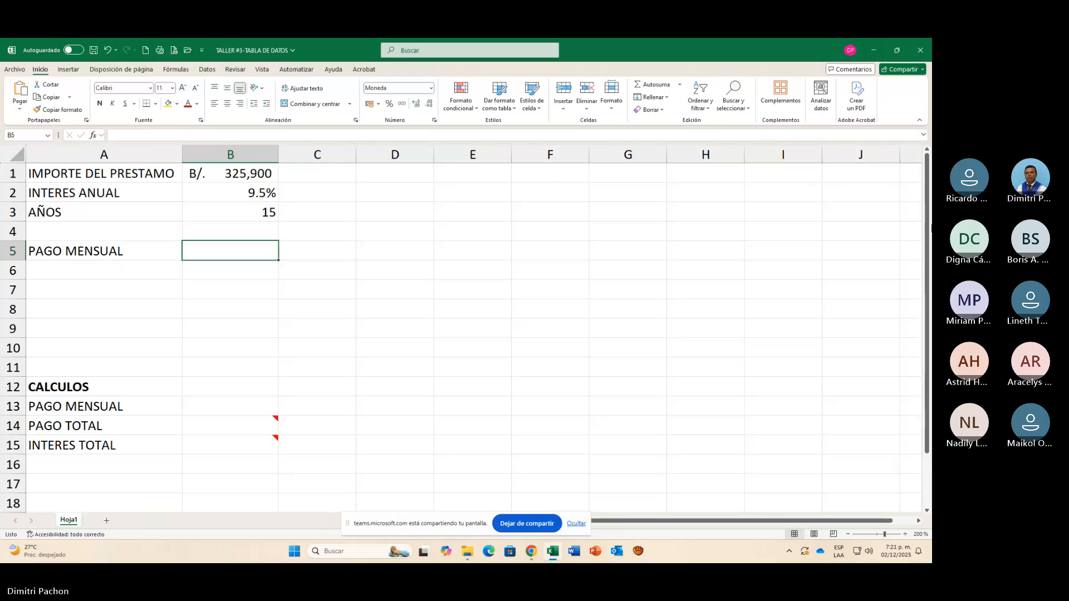
text(=PAGO)
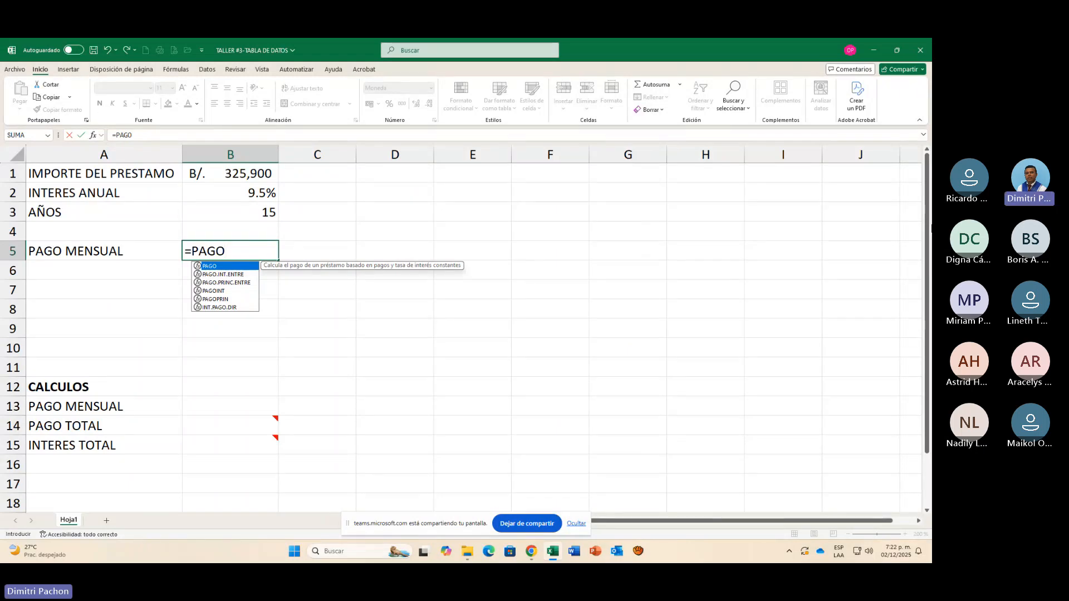
text(()
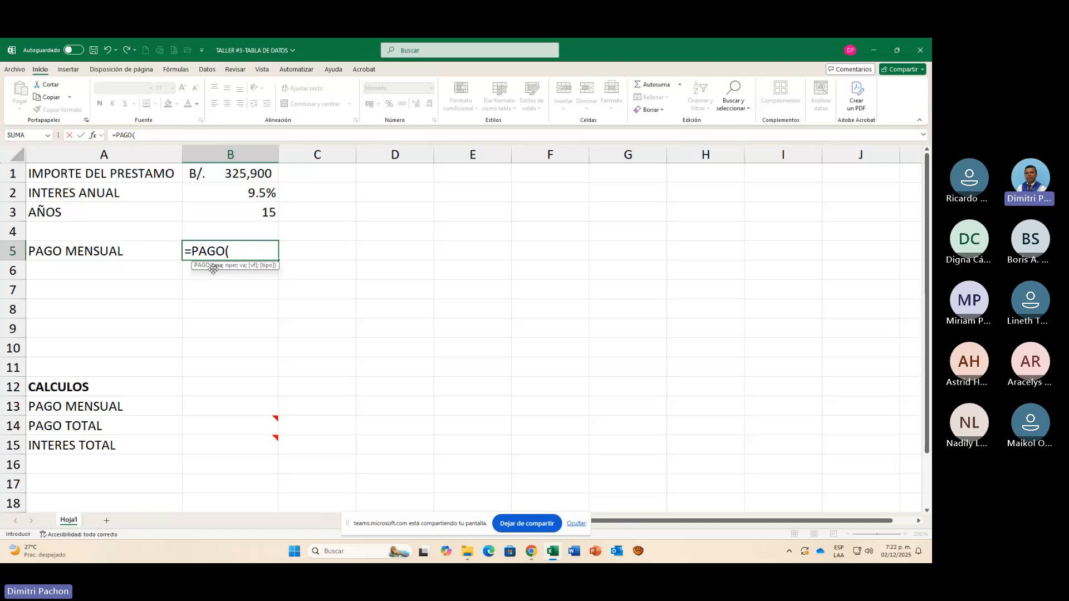
click(253, 195)
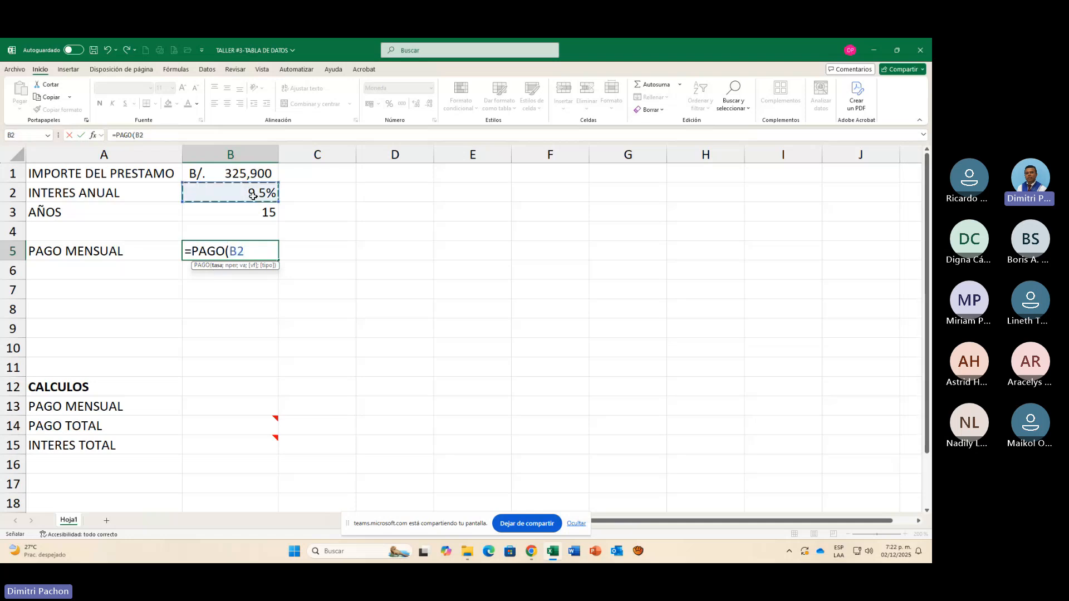
text(/12;)
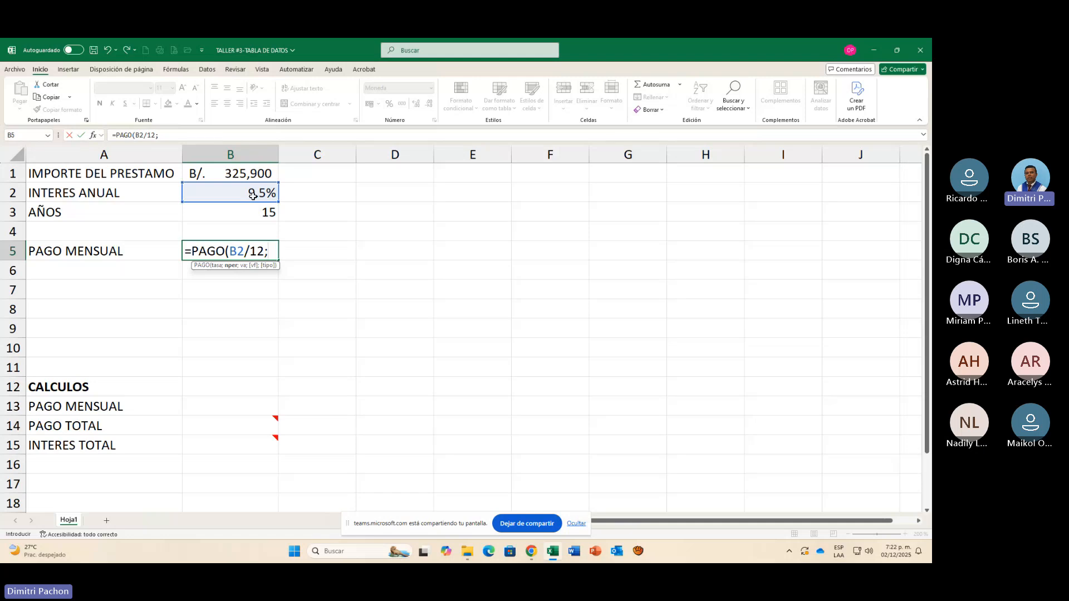
click(256, 210)
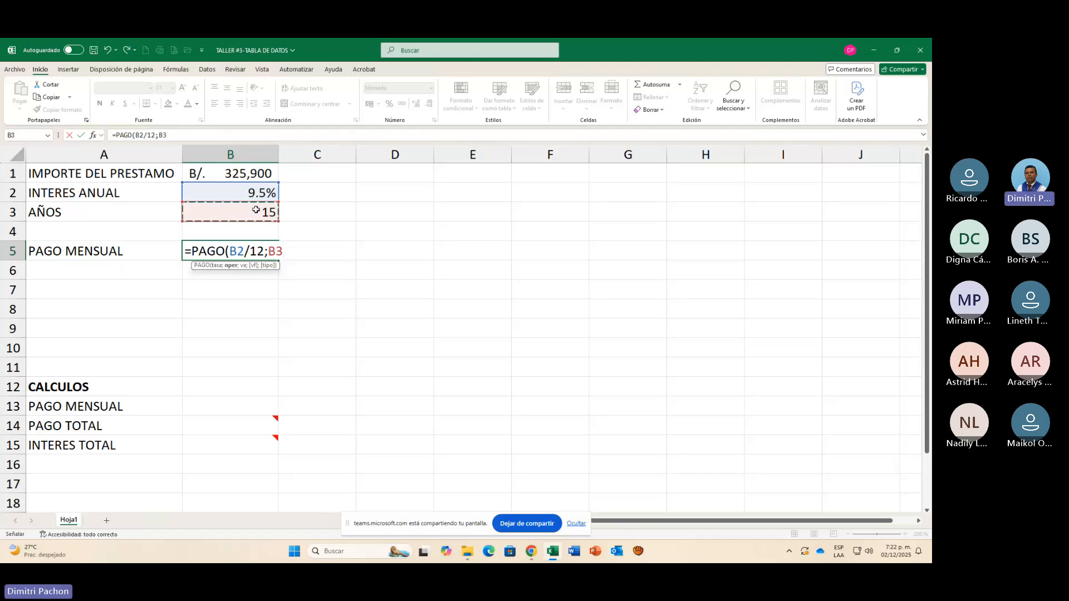
text(*12;)
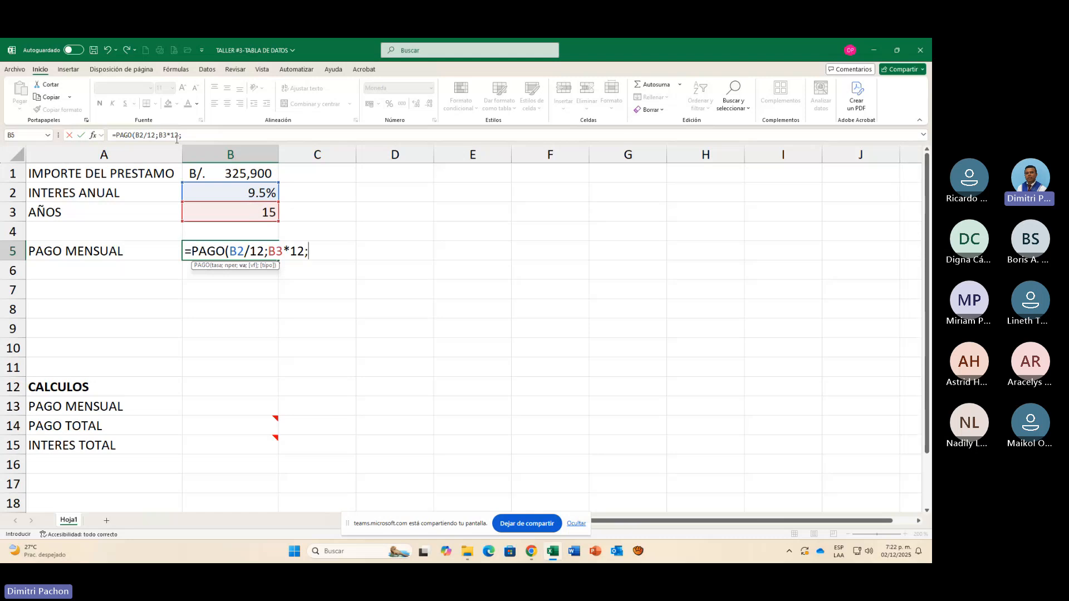
click(217, 179)
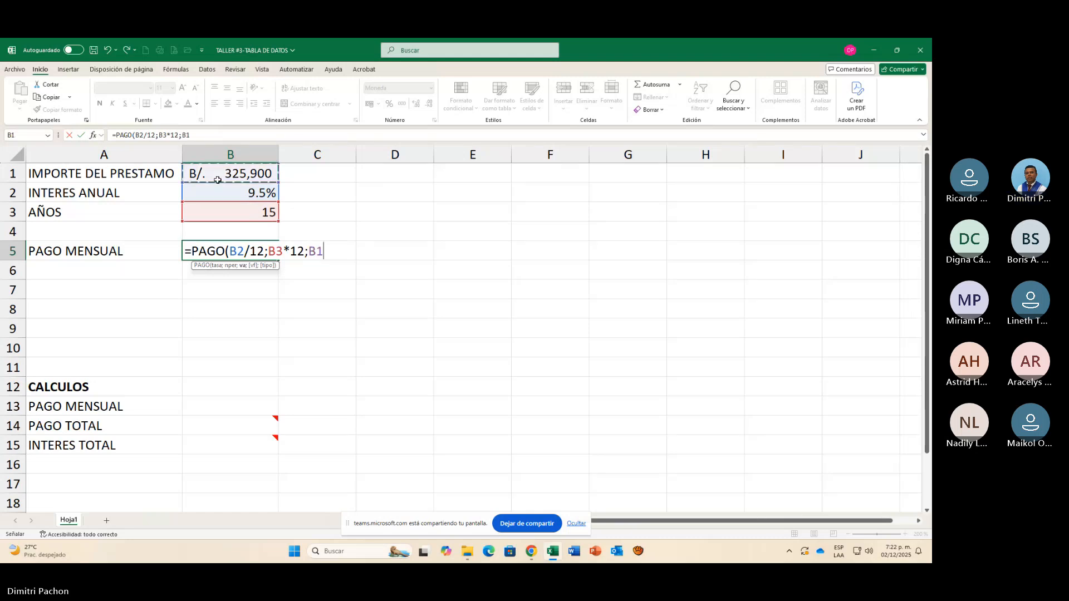
text())
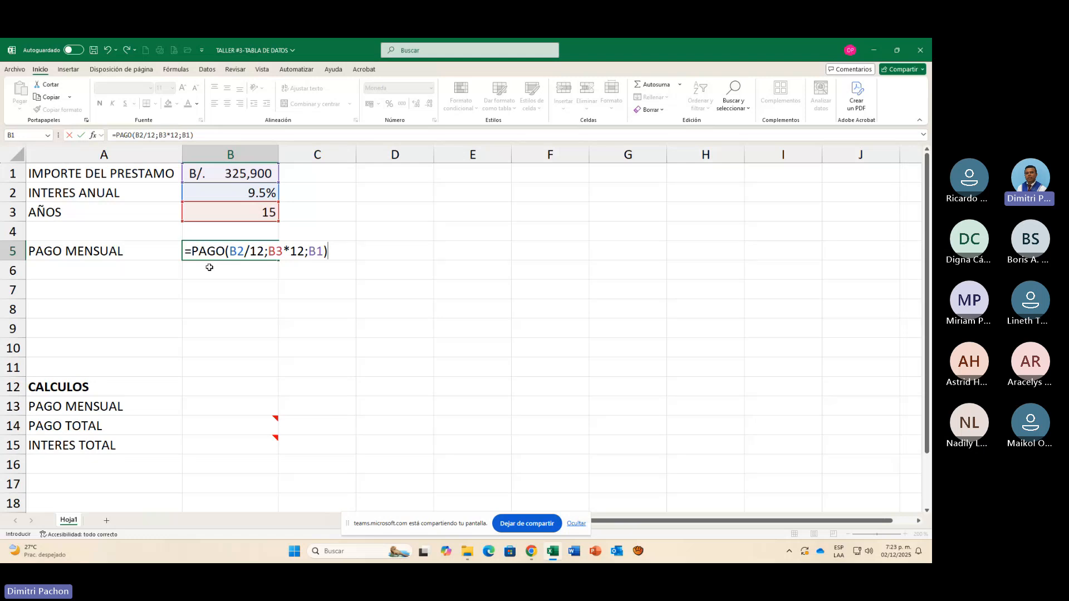
Step: Insert a minus sign before B1 in the PAGO formula and commit it
click(307, 251)
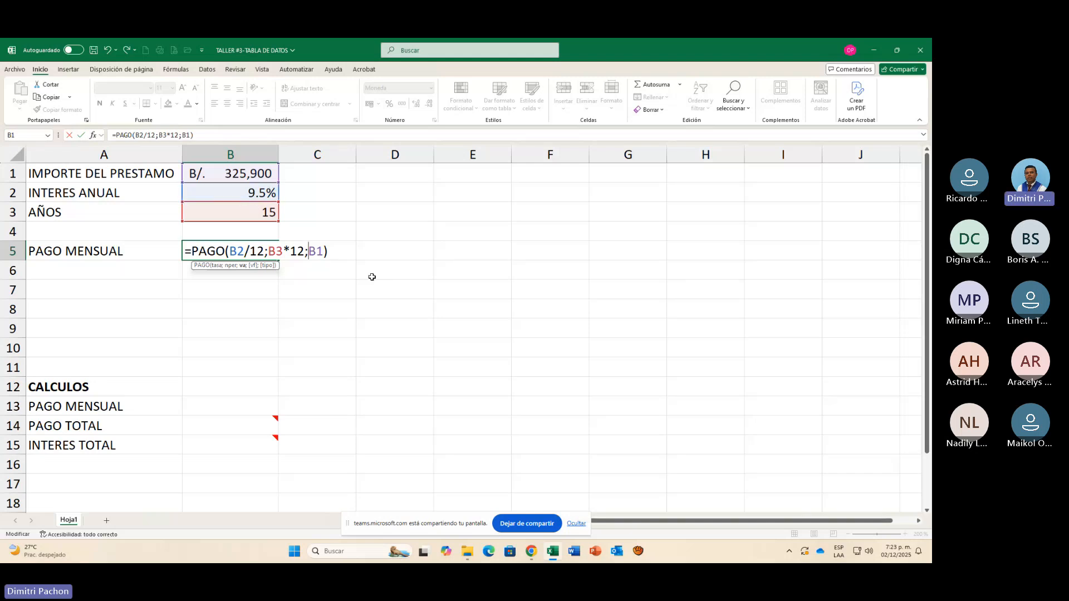
text(-)
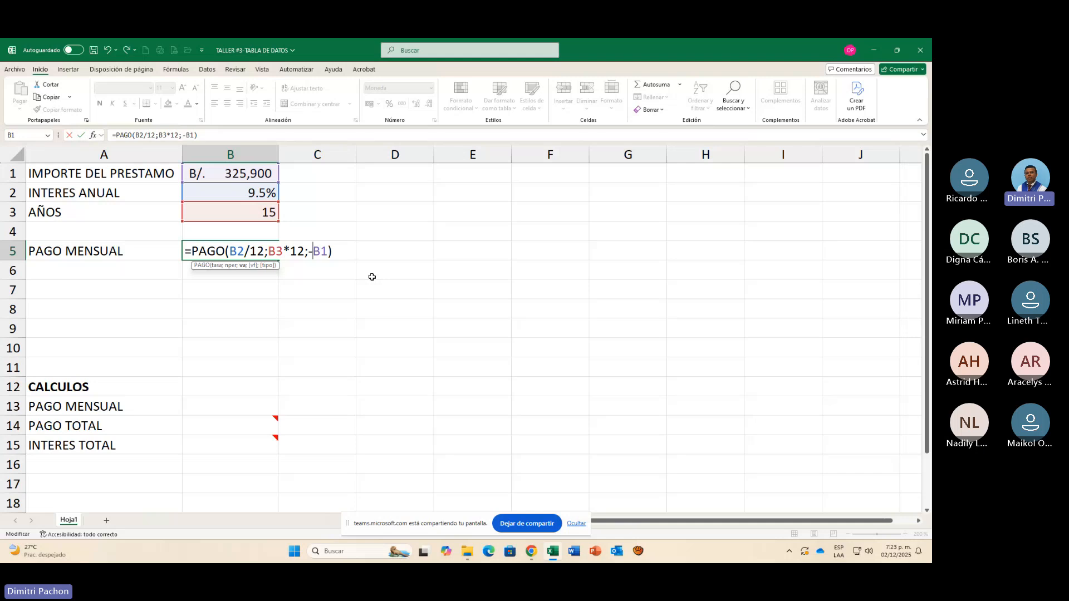
key(Return)
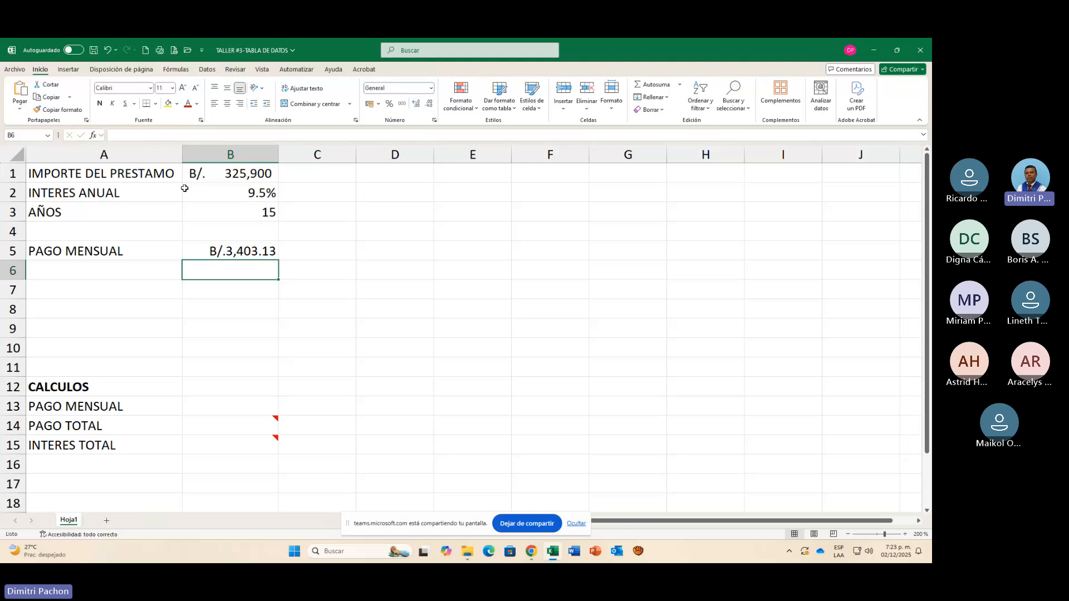
Step: Enter the heading "TASA DE INTEREÉS" in cell D1
click(234, 177)
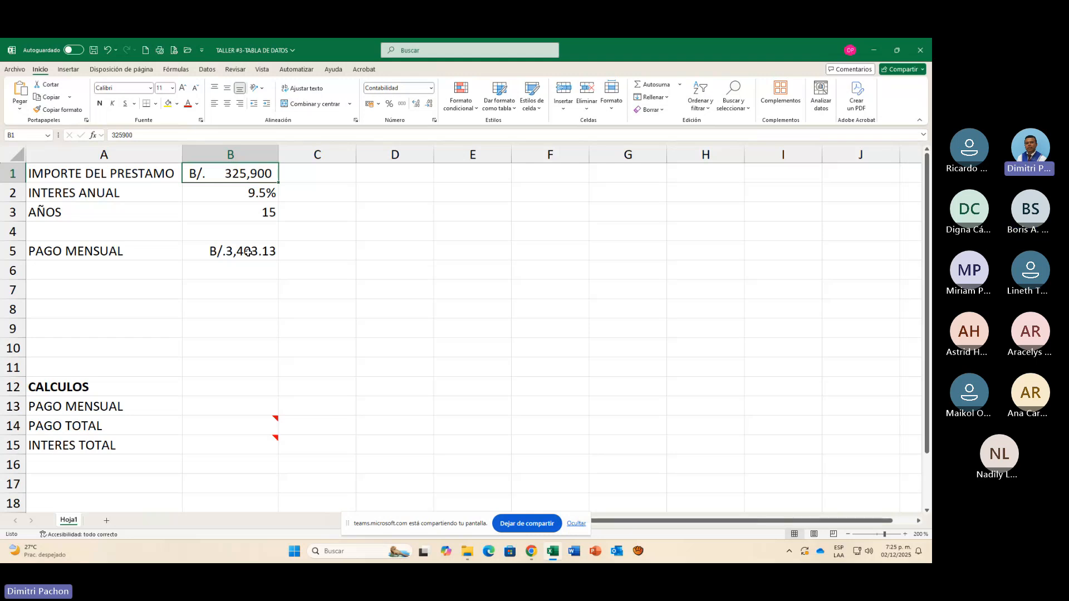
click(392, 174)
text(TA)
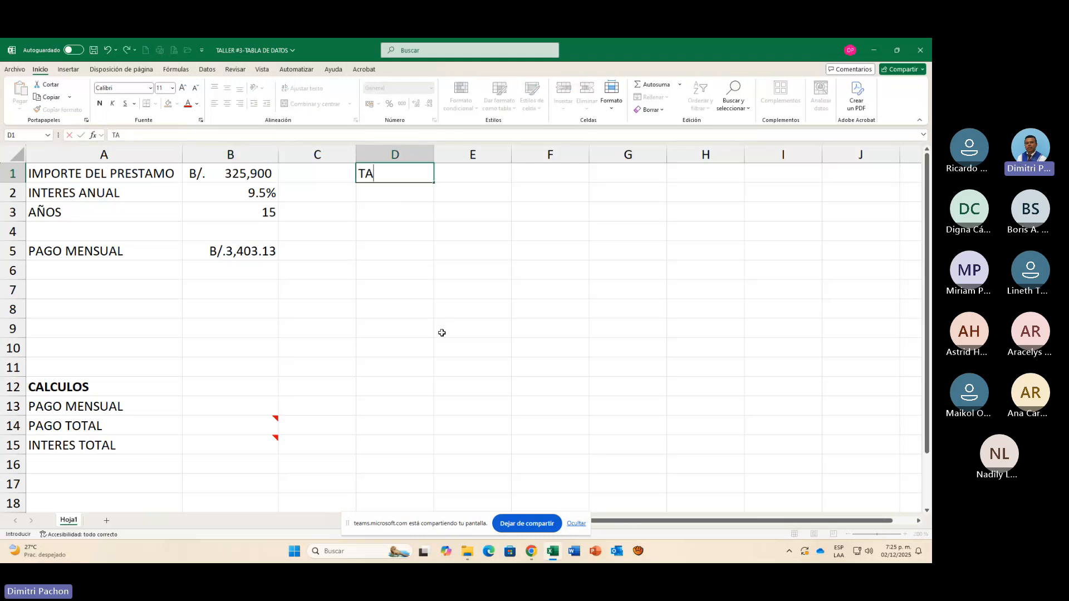
text(SA DE)
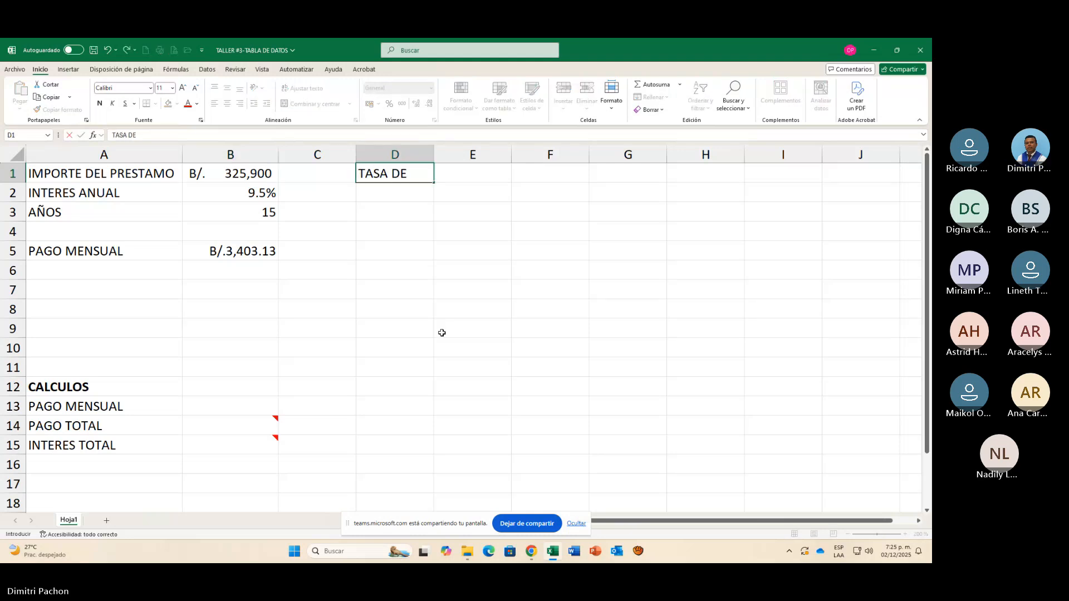
text( INTERE)
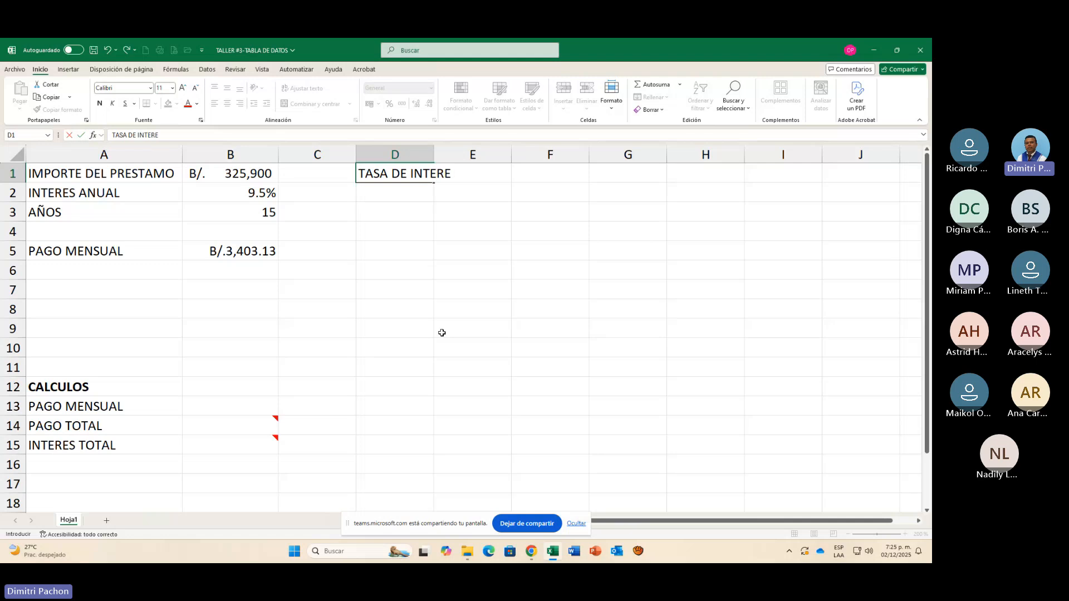
text(ÉS)
key(Return)
Step: Correct the heading in D1 to "TASA DE INTERÉS" and widen column D to fit it
key(Up)
key(F2)
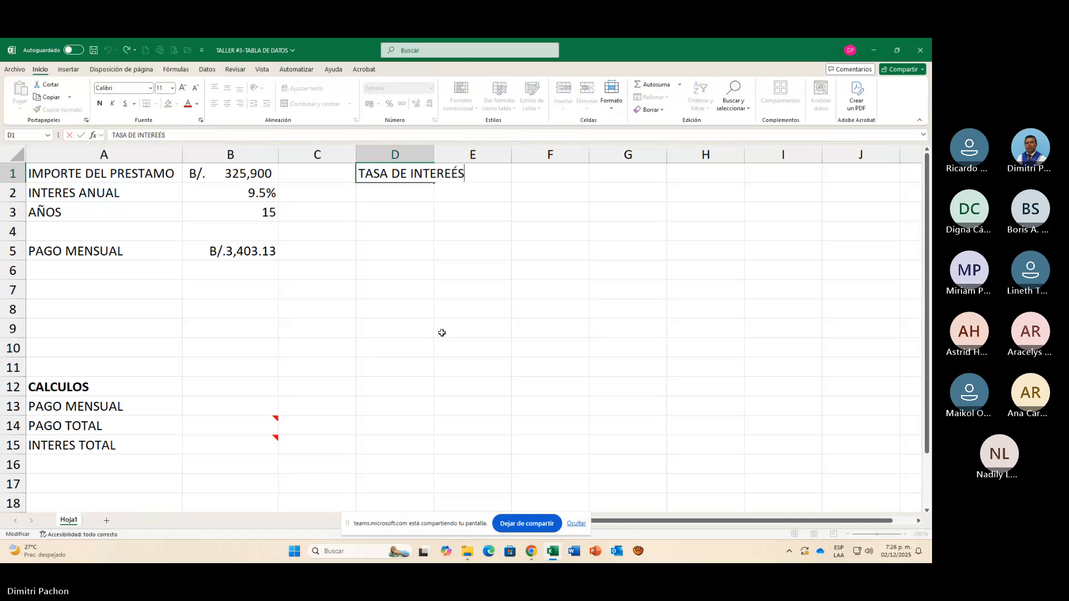
key(Left)
key(Left)
key(Left)
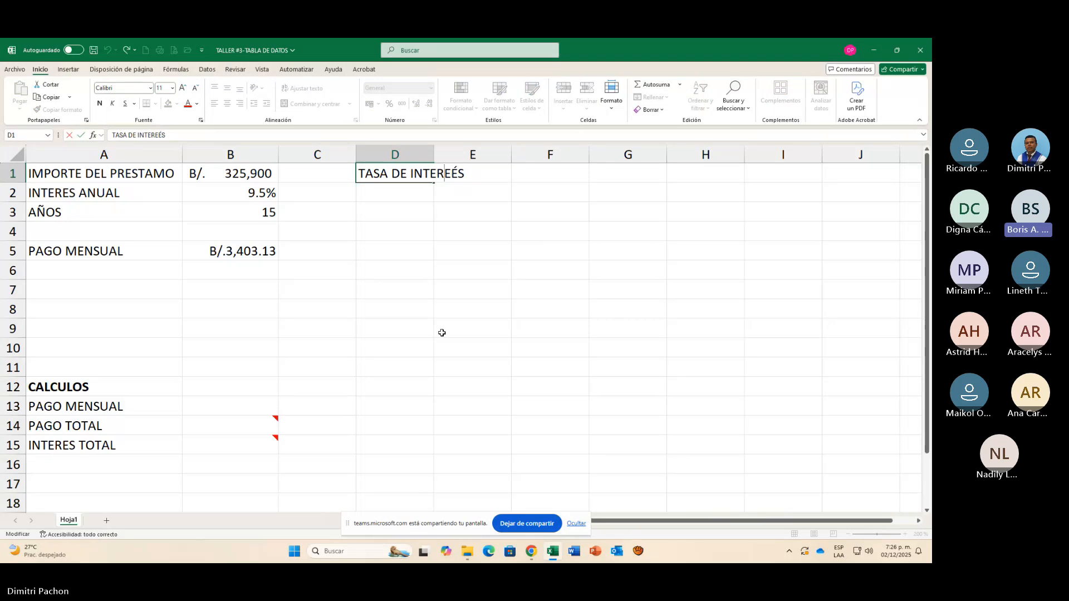
key(Delete)
key(Return)
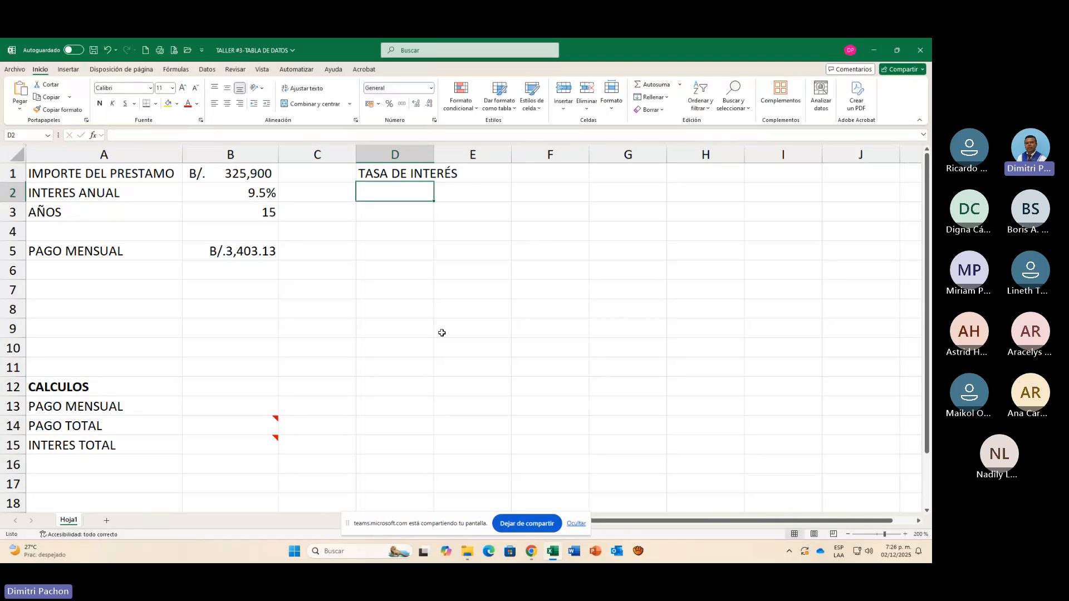
drag(434, 155, 460, 159)
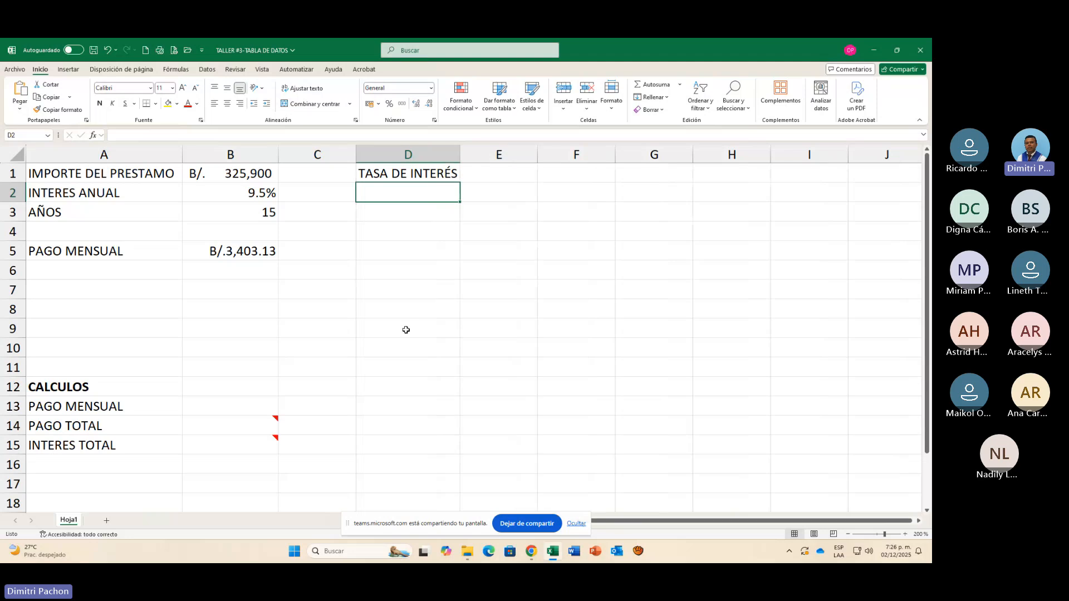
Step: Enter the heading "PAGO MENSUAL" in cell E1
click(509, 177)
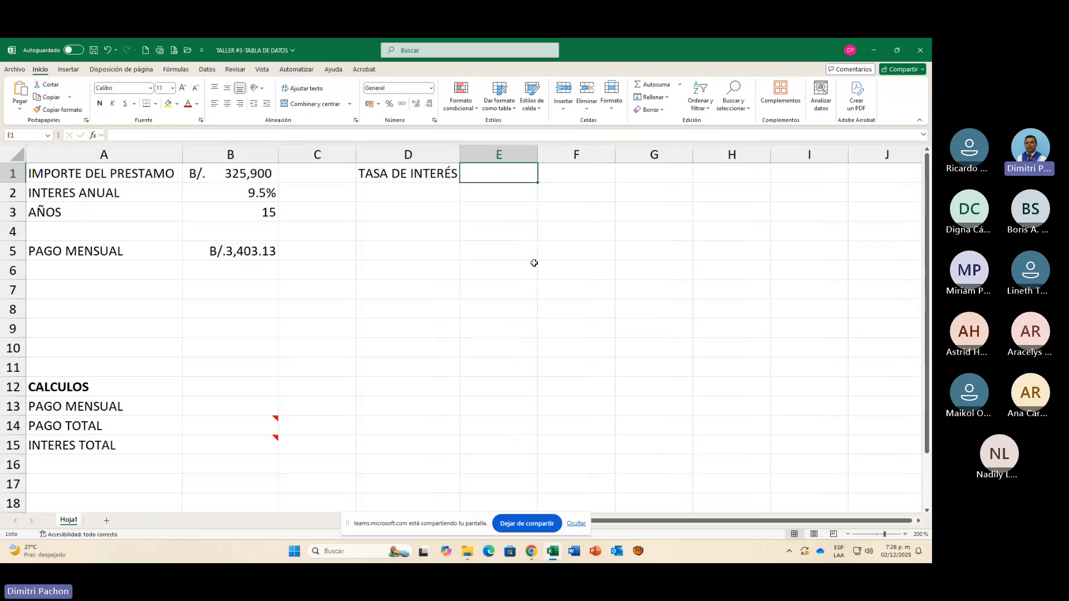
text(PAGO ME)
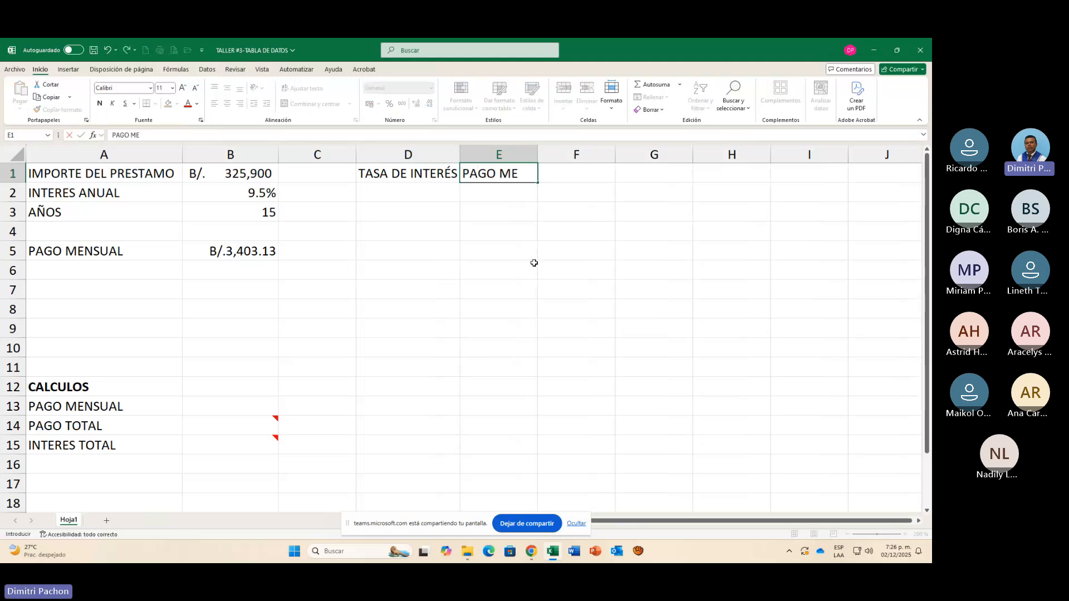
text(NSUAL)
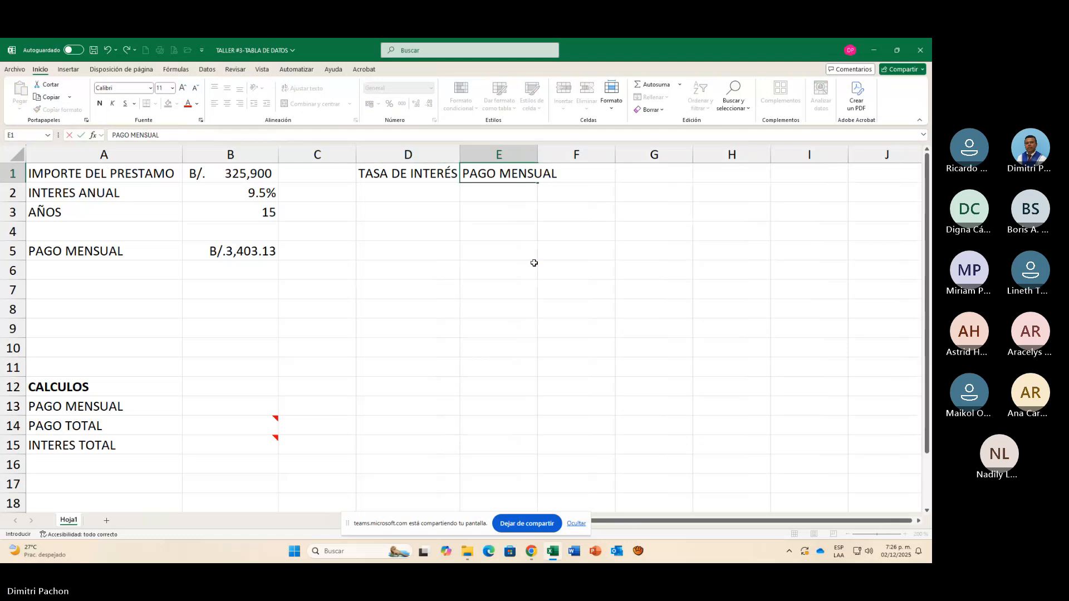
key(Return)
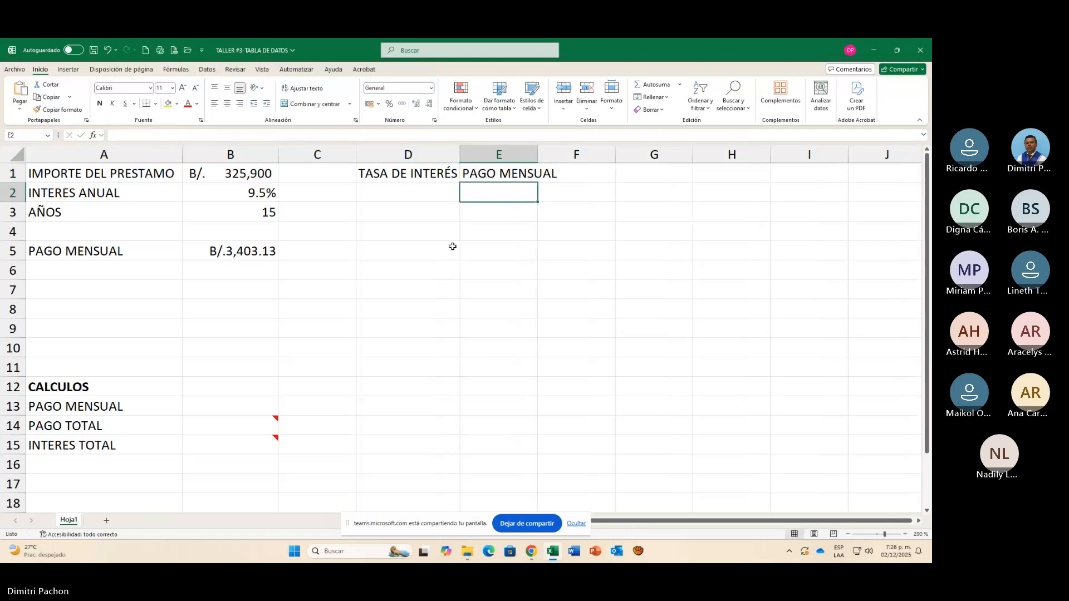
Step: Make the headings in D1:E1 bold and widen column E to fit its heading
drag(418, 175, 565, 163)
click(100, 103)
click(551, 265)
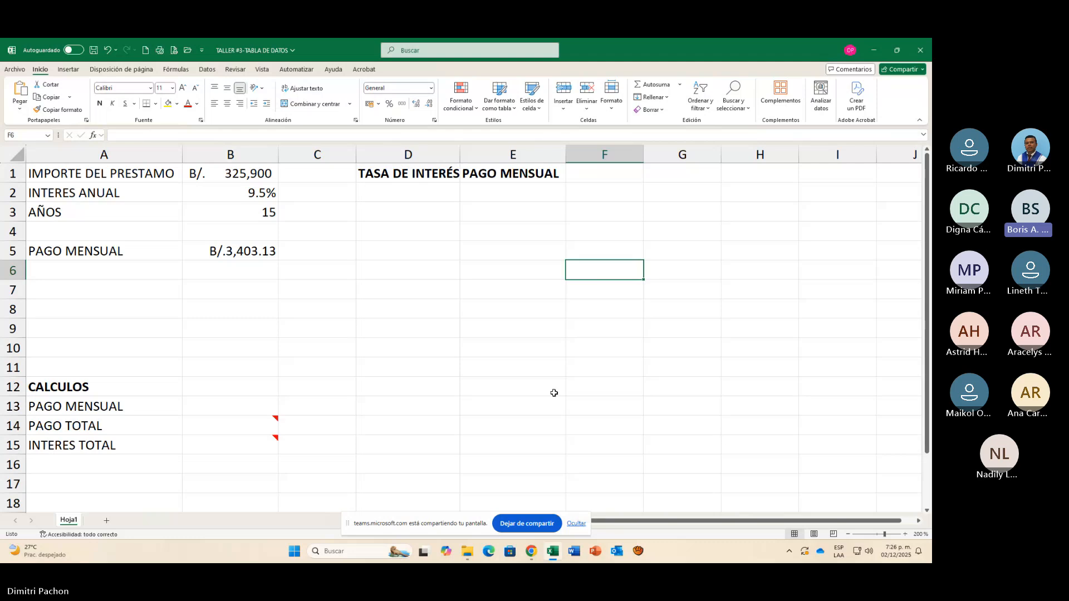
Step: Link cell E2 to the calculated monthly payment with the formula =B5
click(513, 196)
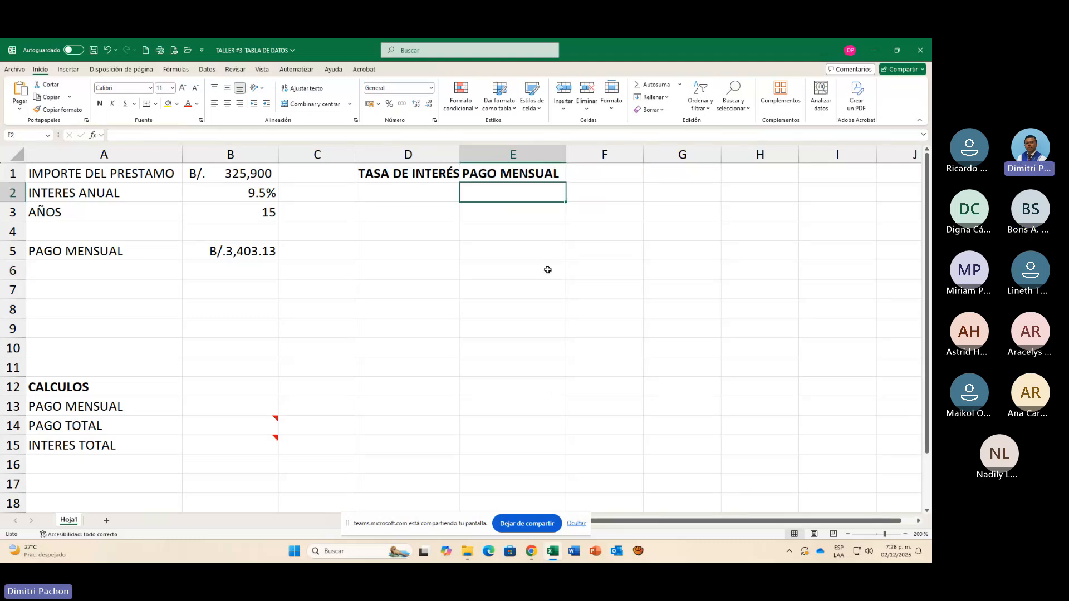
text(=)
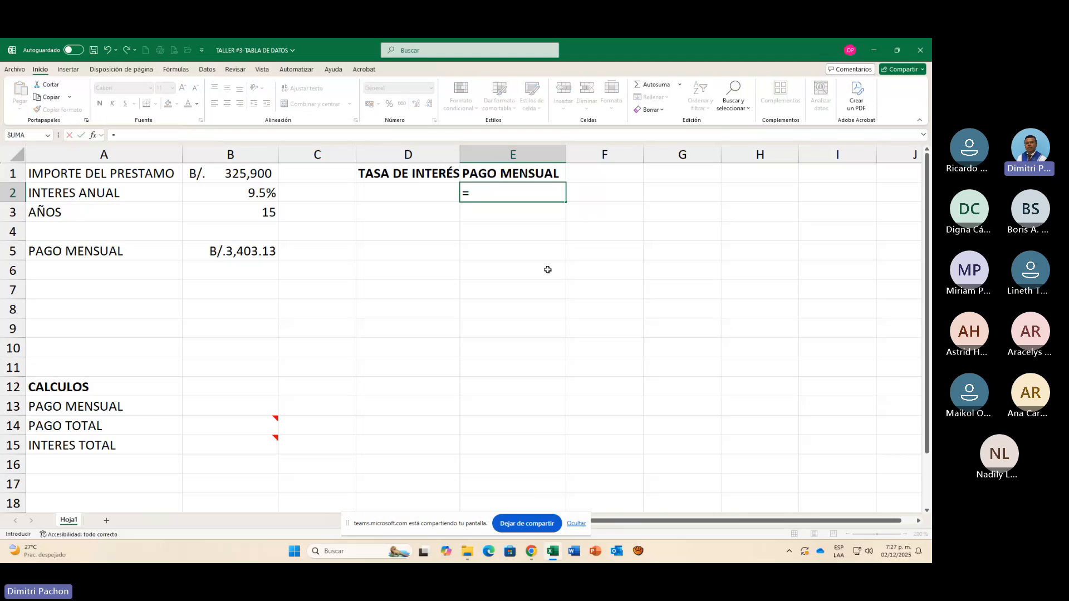
click(231, 252)
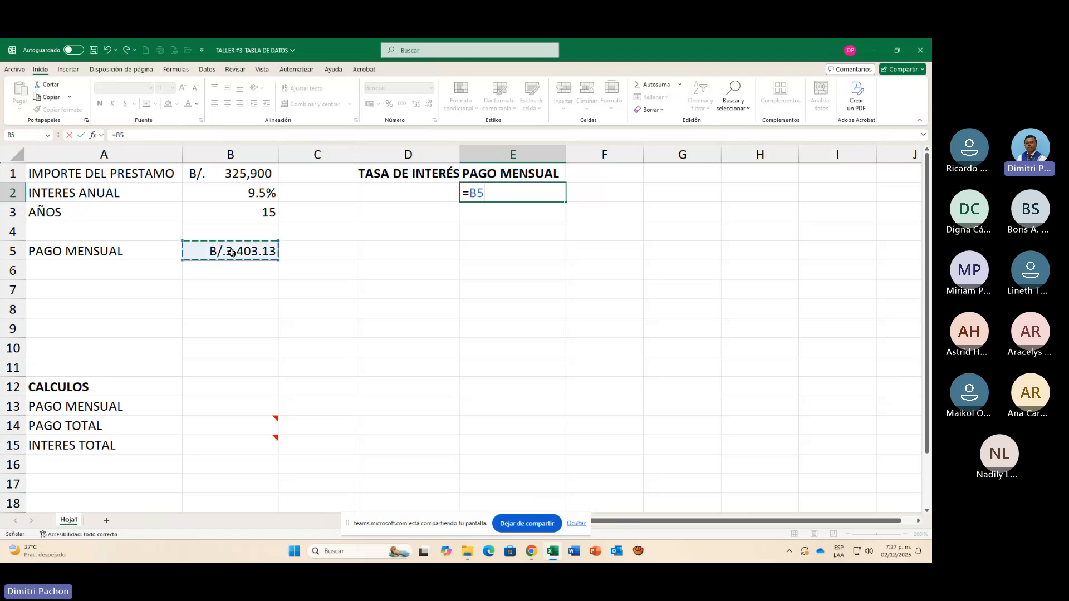
key(Return)
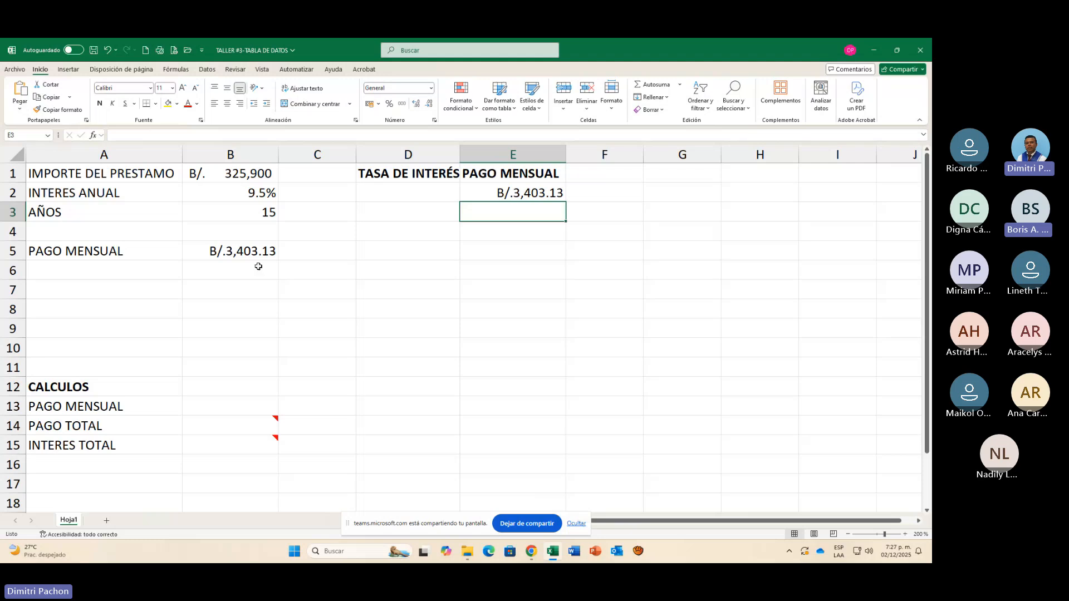
Step: Format the empty cells D3:D8 as percentages with one decimal place
click(406, 215)
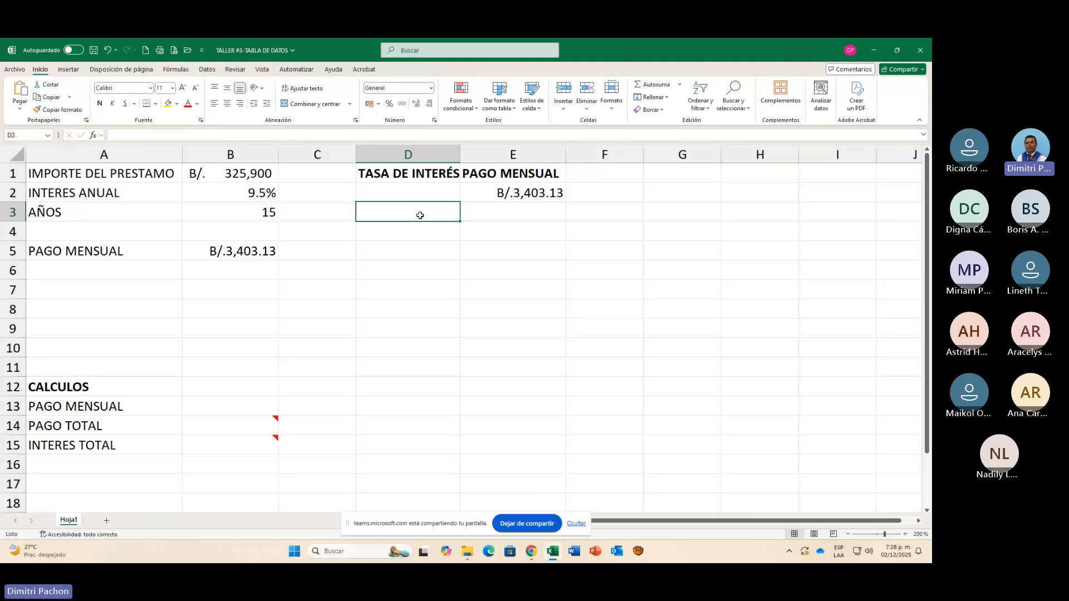
drag(418, 219, 418, 242)
drag(419, 260, 418, 301)
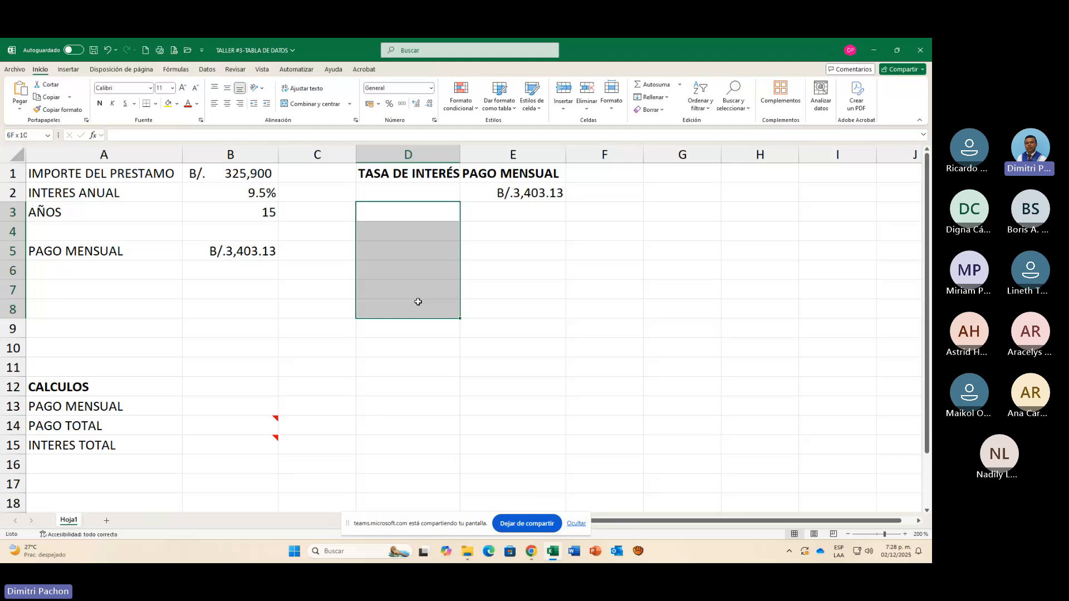
drag(418, 301, 418, 301)
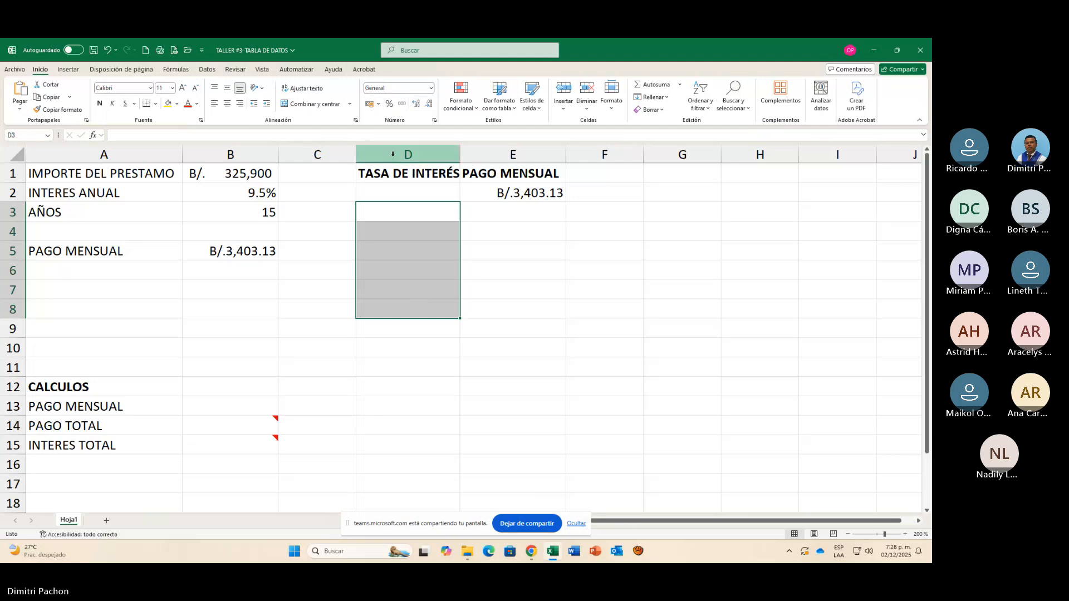
click(434, 120)
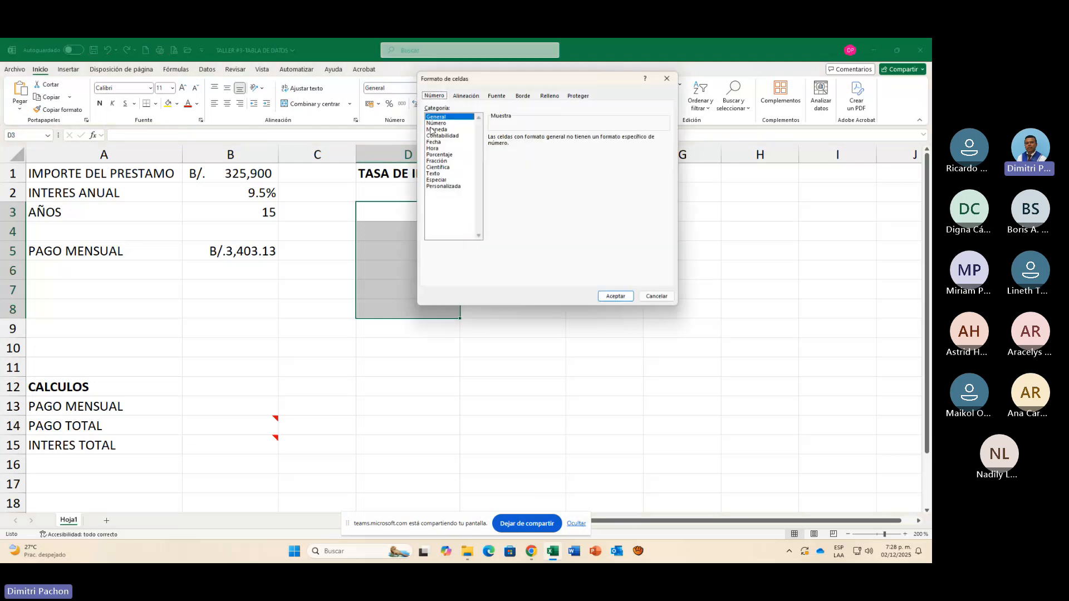
click(443, 155)
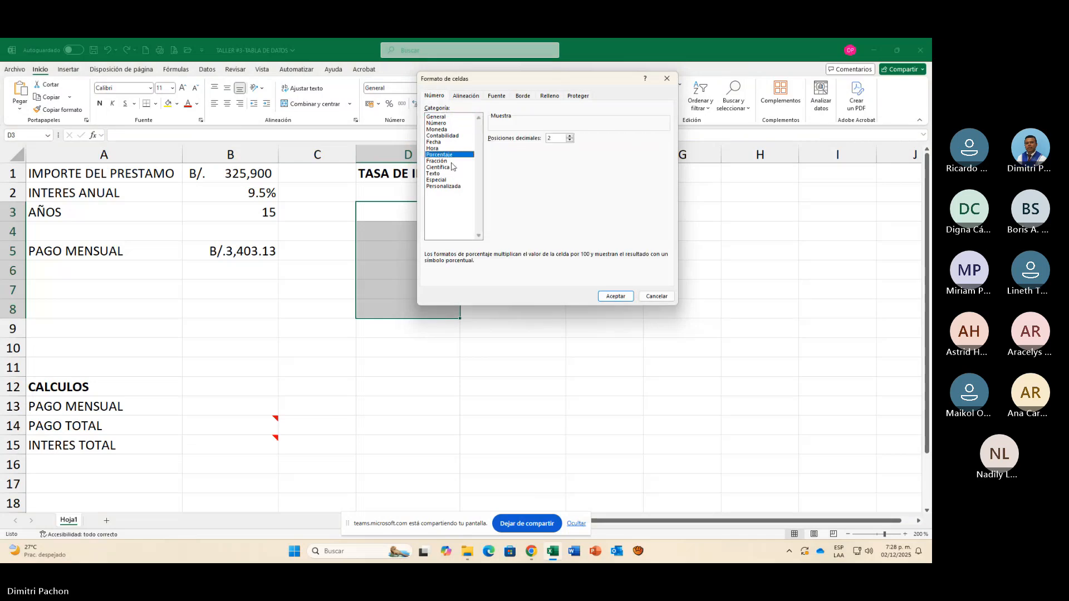
click(569, 140)
click(615, 296)
Step: Enter the interest rates 6%, 7%, 8%, 9%, 9.5% and 10% down cells D3:D8
click(438, 211)
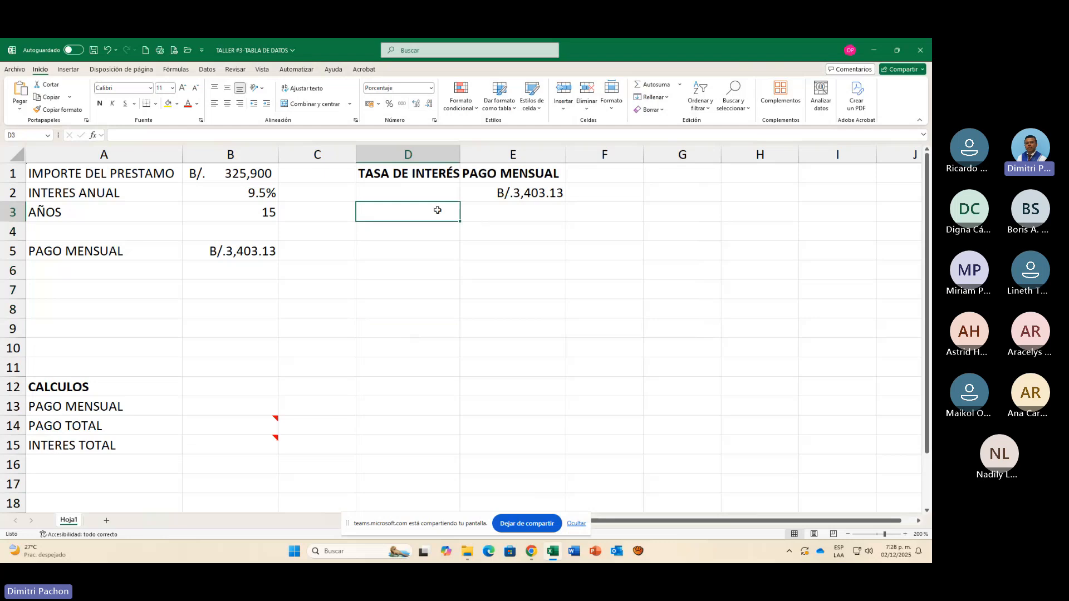
text(6)
key(Return)
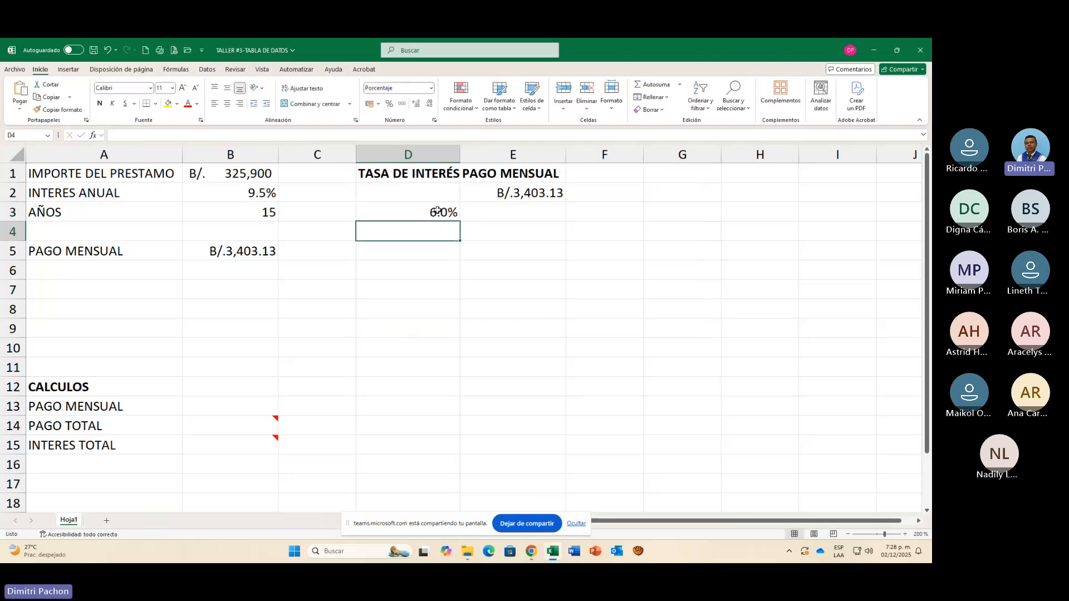
text(7)
key(Return)
text(8)
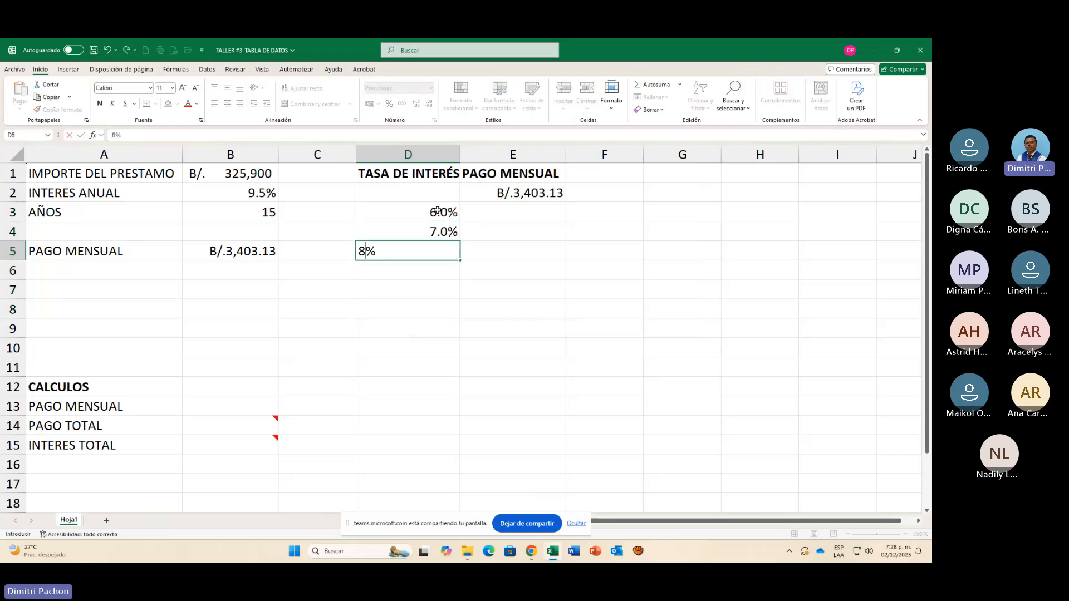
key(Return)
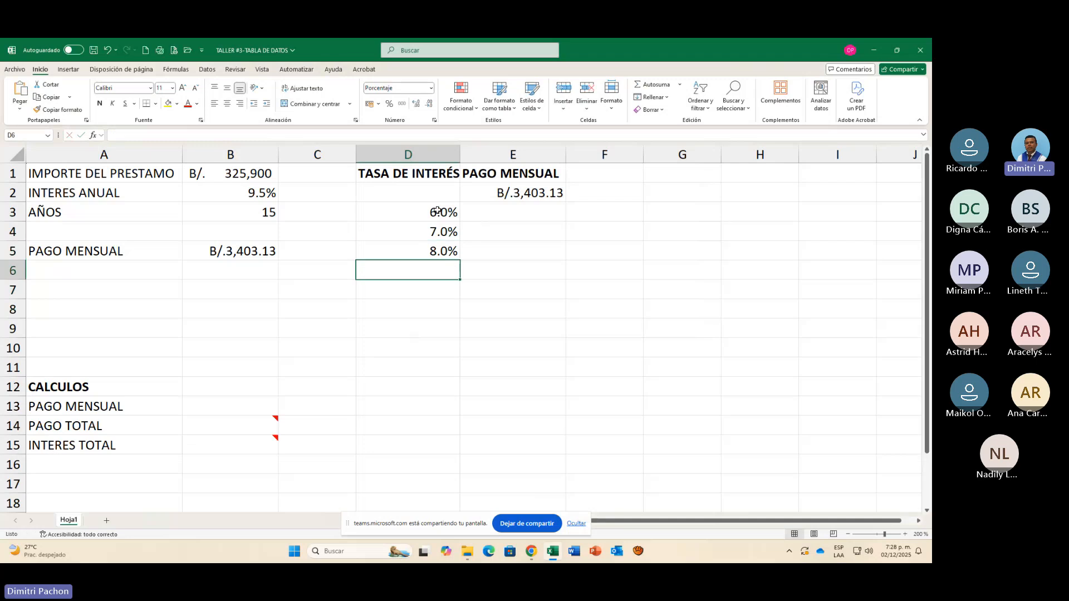
text(9)
key(Return)
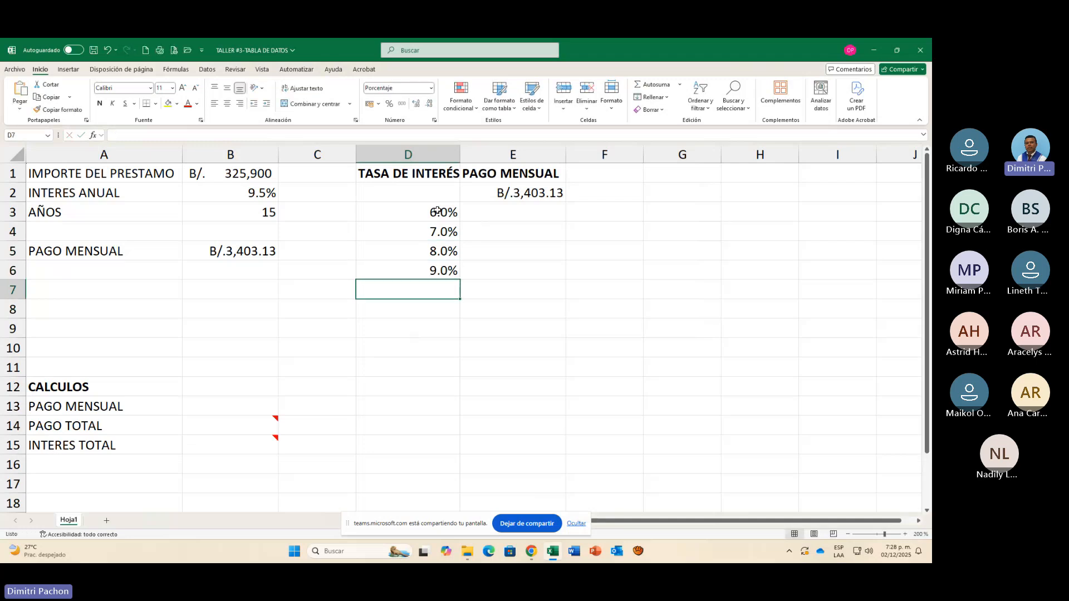
text(9.5)
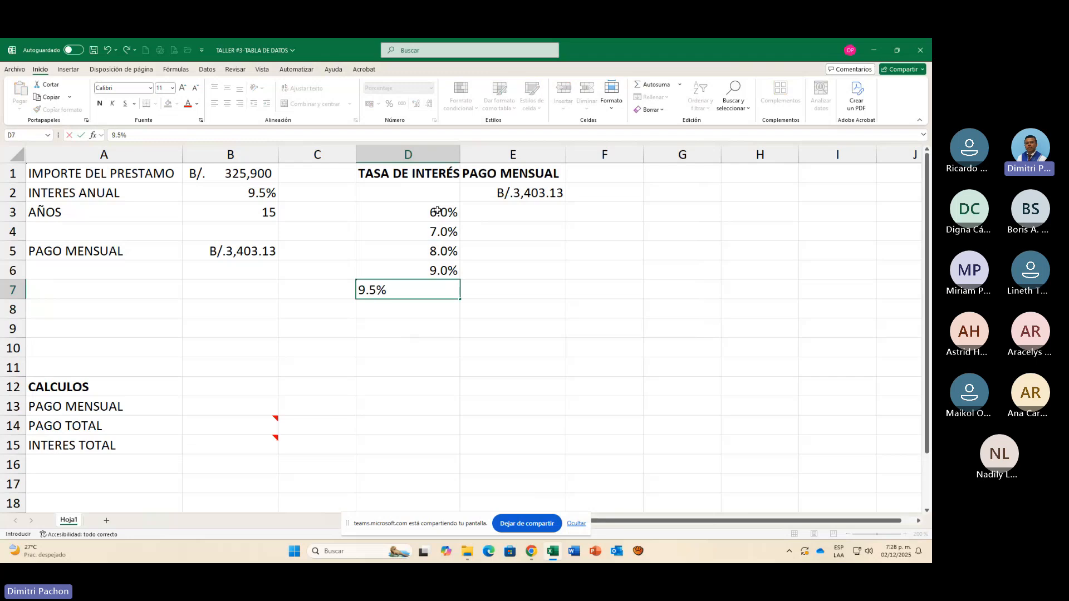
key(Return)
text(10)
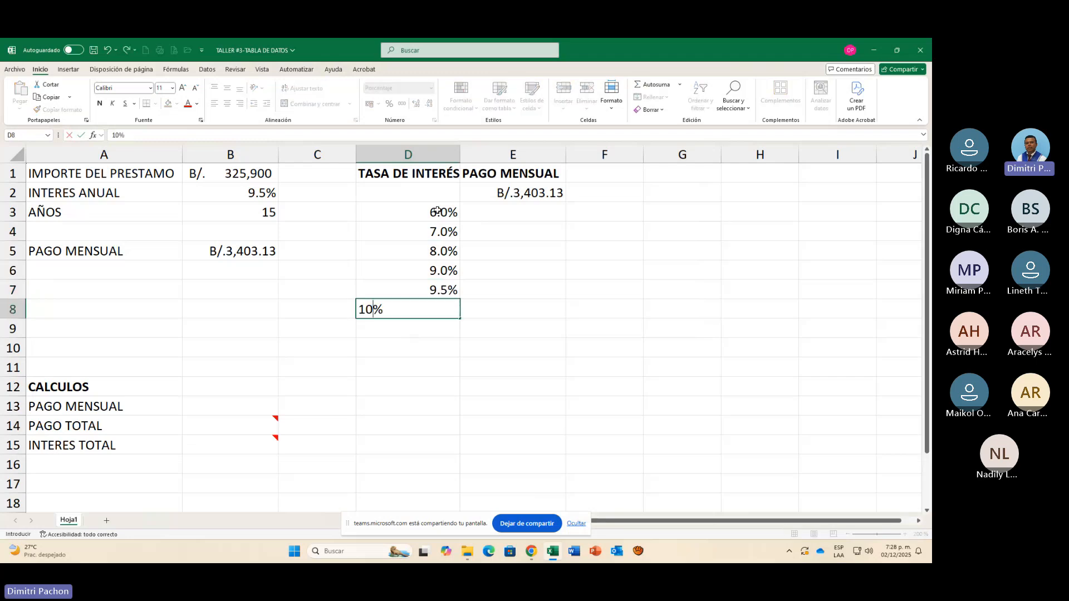
key(Return)
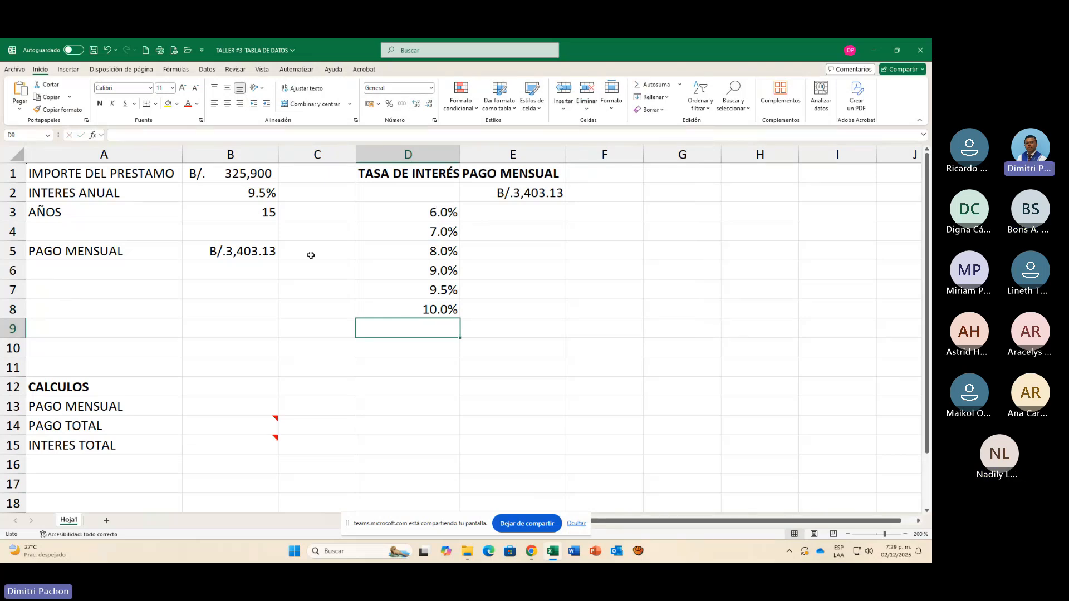
Step: Create a what-if data table over D2:E8 with B2, the annual interest, as the column input cell
drag(412, 192, 512, 305)
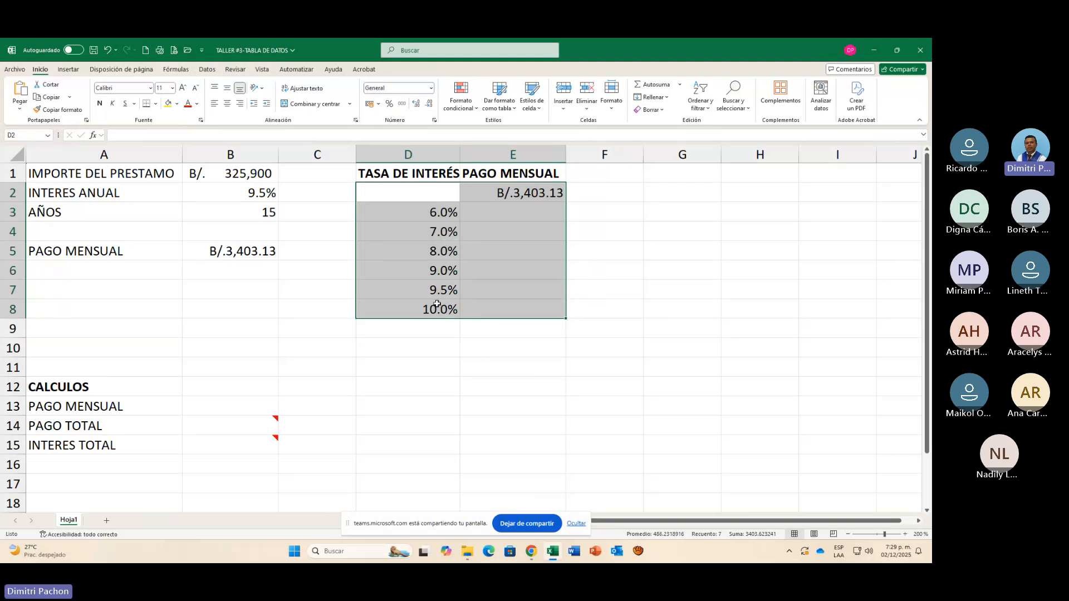
click(207, 69)
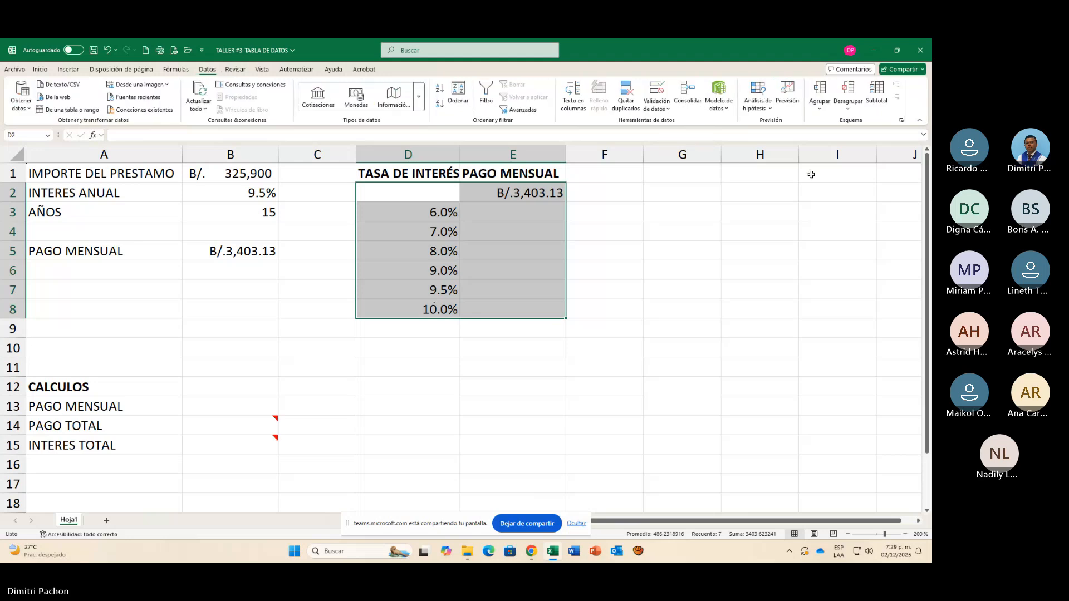
click(772, 109)
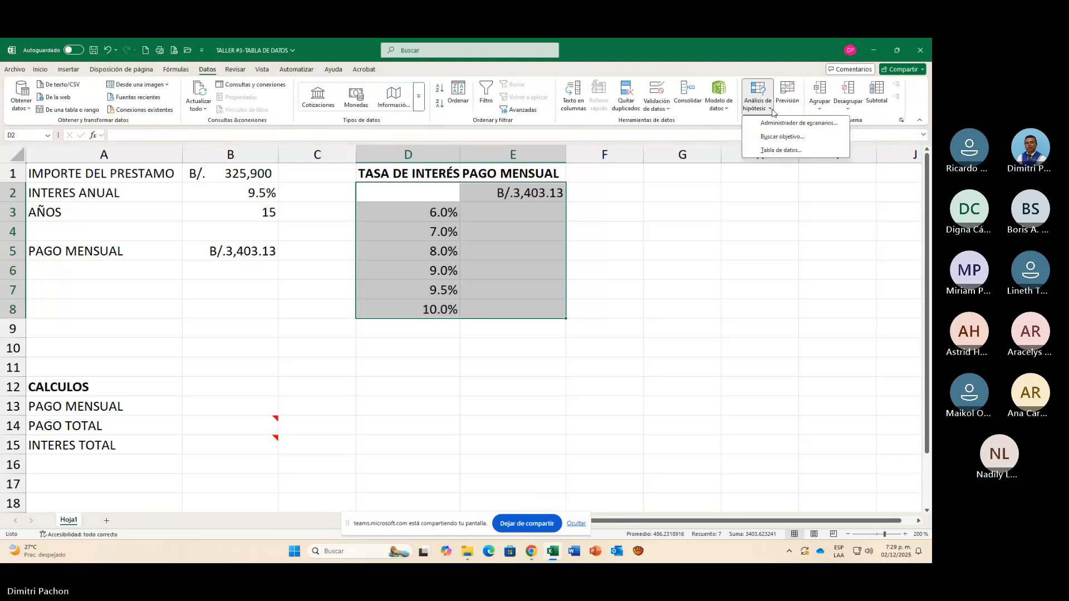
click(780, 150)
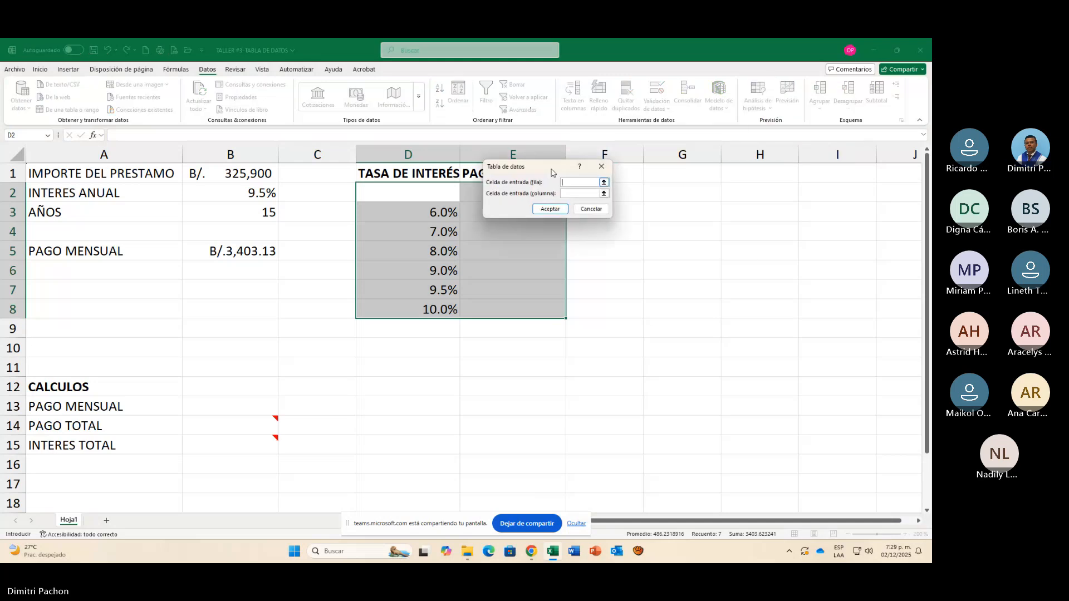
drag(551, 172, 670, 213)
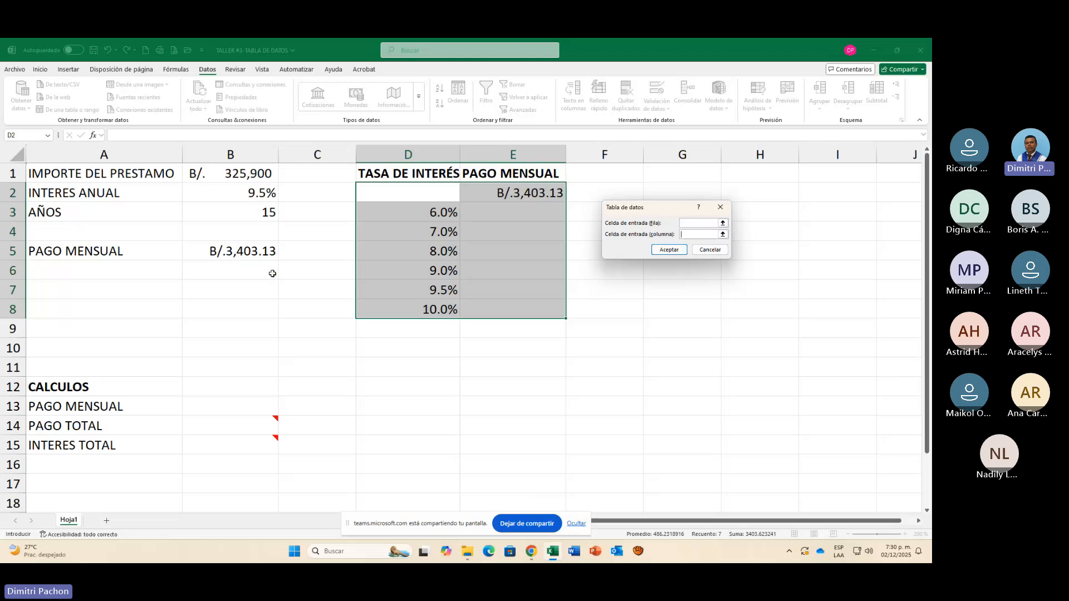
click(265, 190)
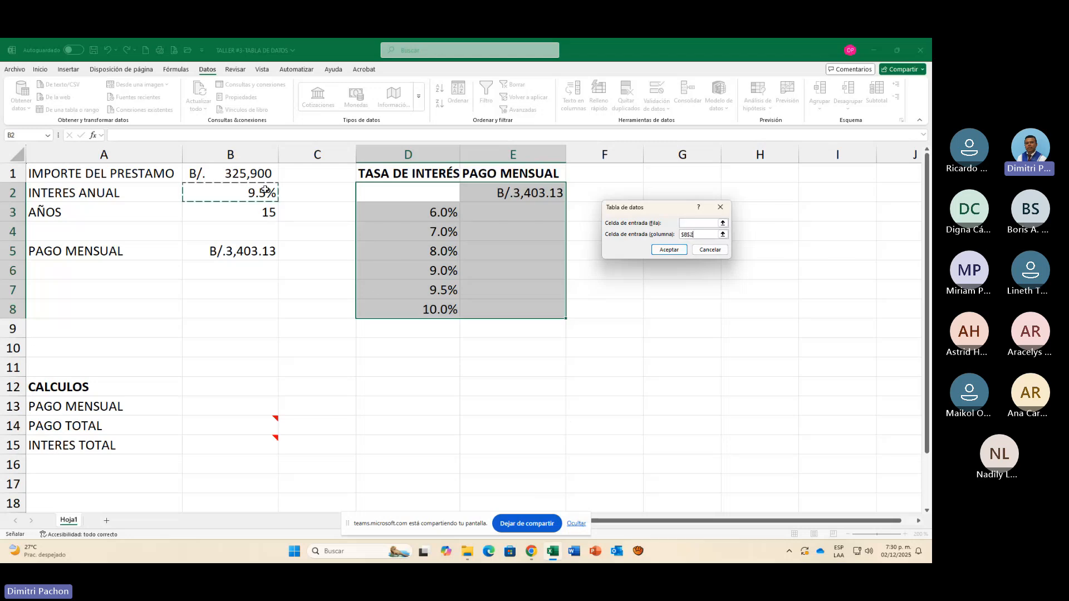
click(674, 250)
click(515, 212)
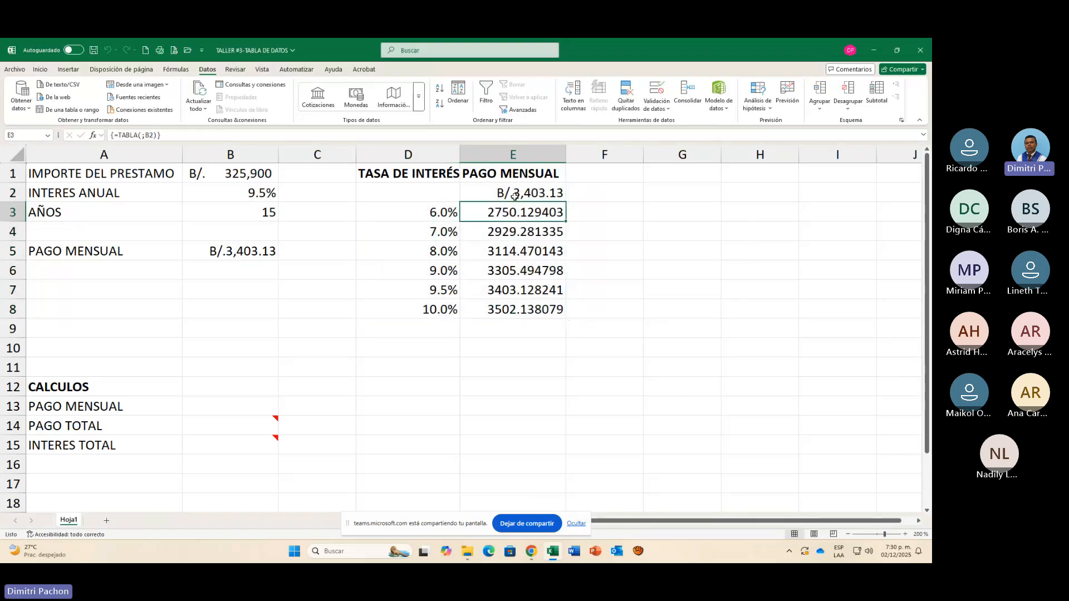
Step: Copy the currency format of cell E2 onto the payment results in E3:E8
click(515, 196)
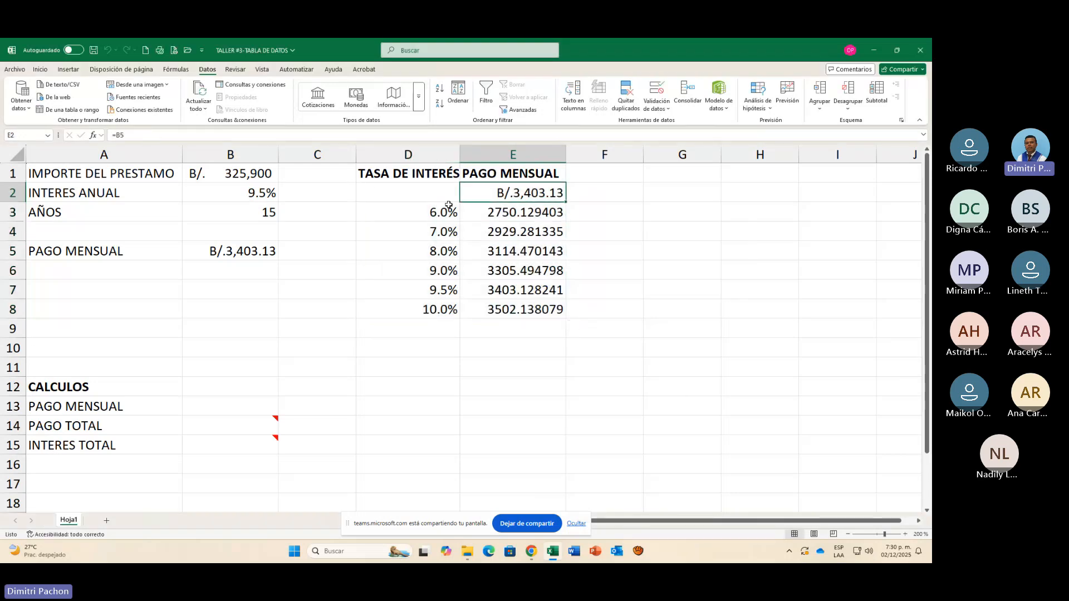
click(39, 70)
click(59, 110)
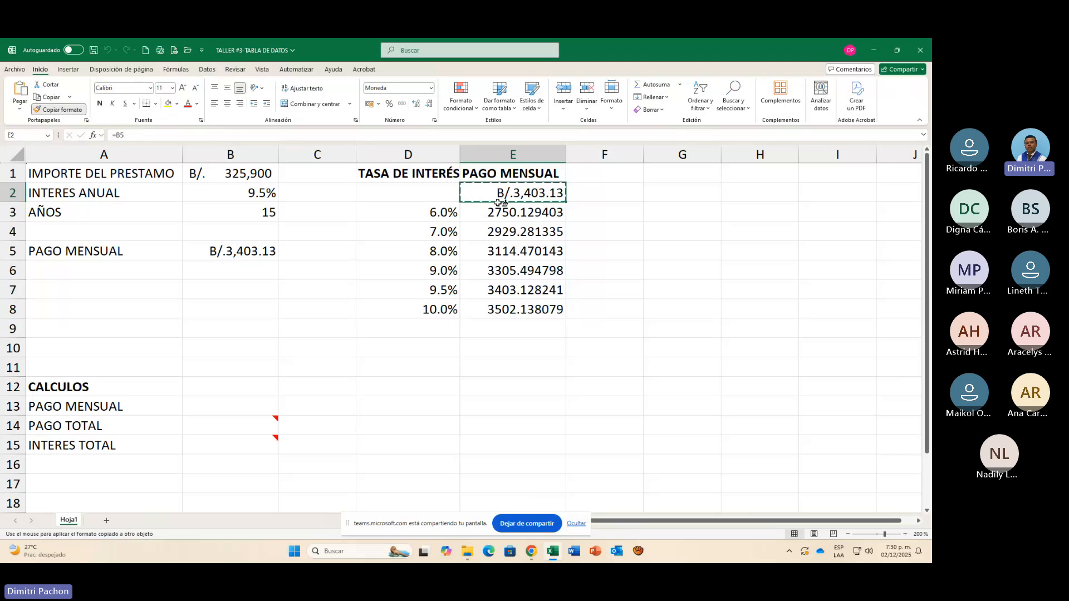
drag(498, 206, 506, 307)
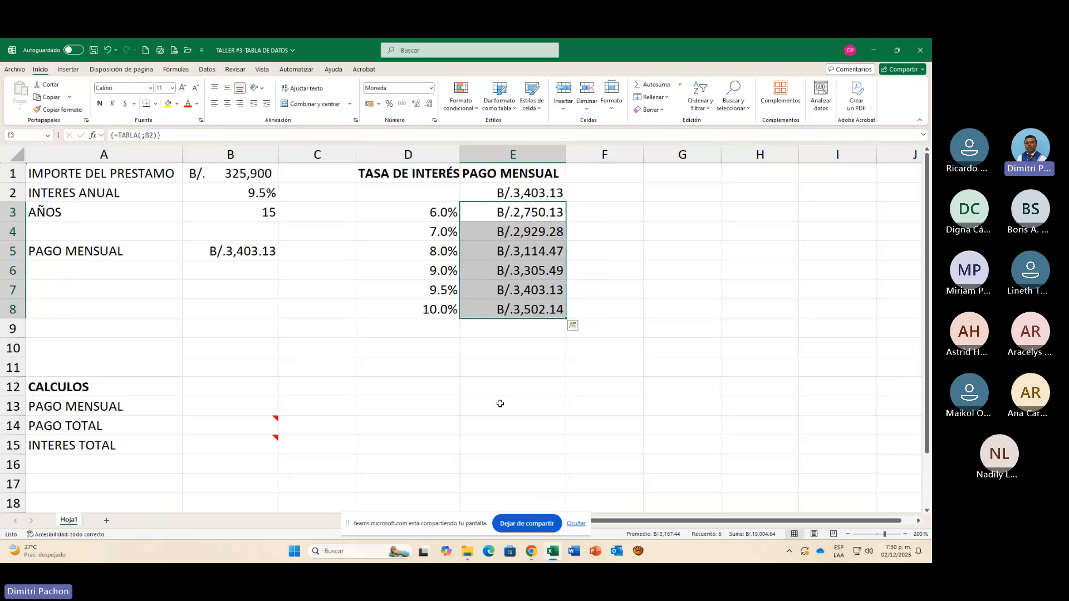
Step: Highlight the 9.5% rate and its payment in D7:E7 with a yellow fill
click(484, 273)
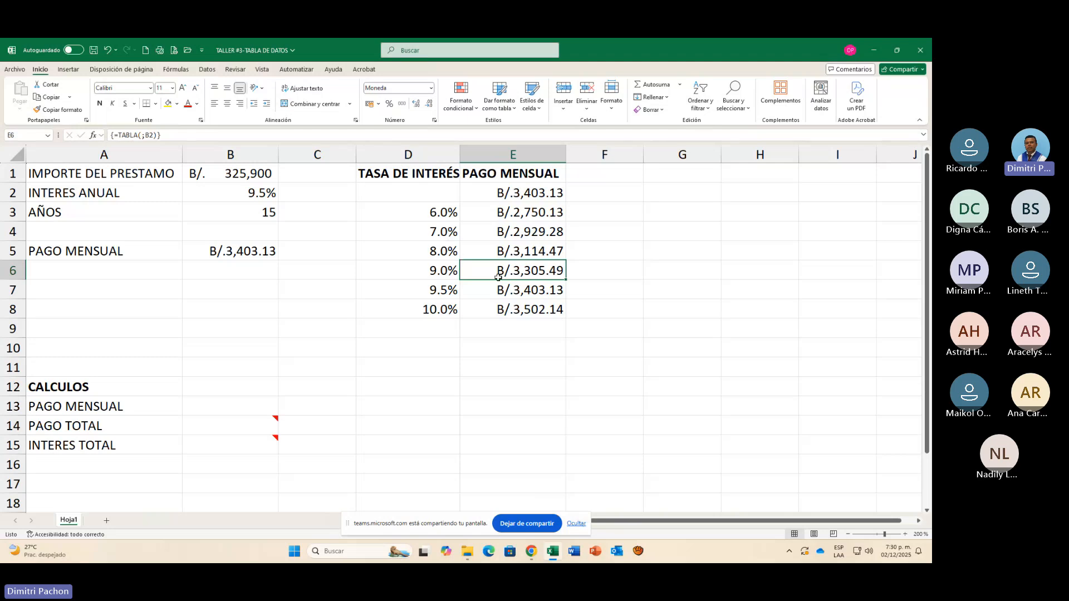
click(436, 296)
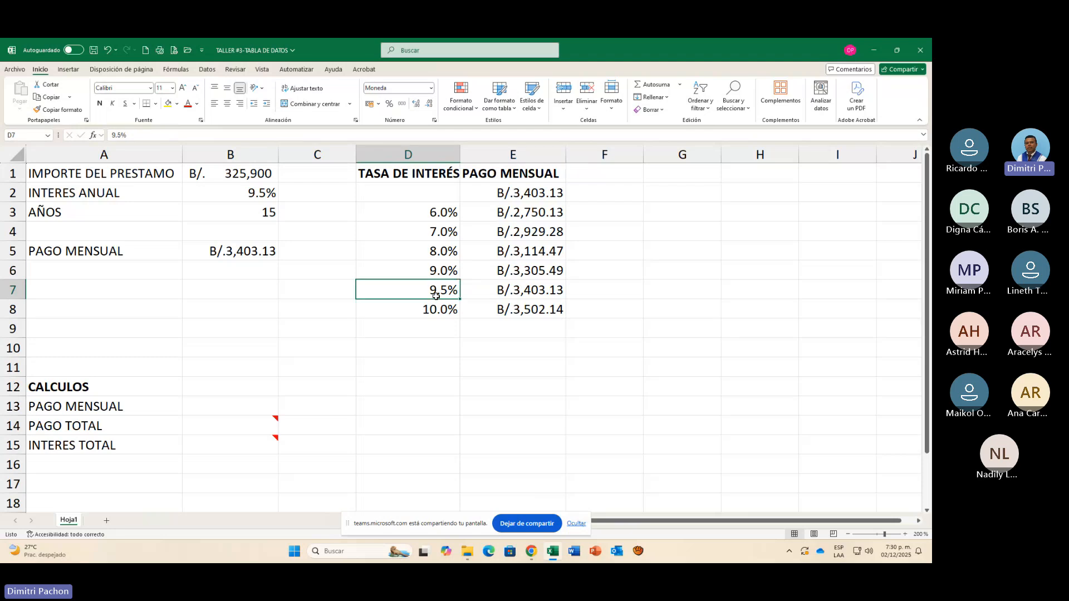
drag(436, 296, 494, 292)
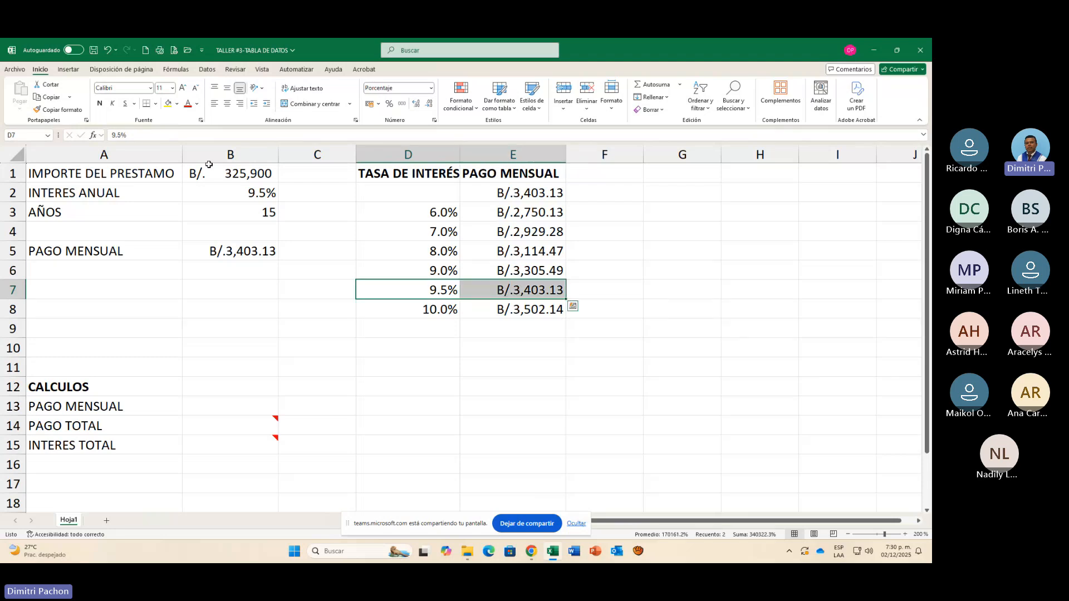
click(169, 104)
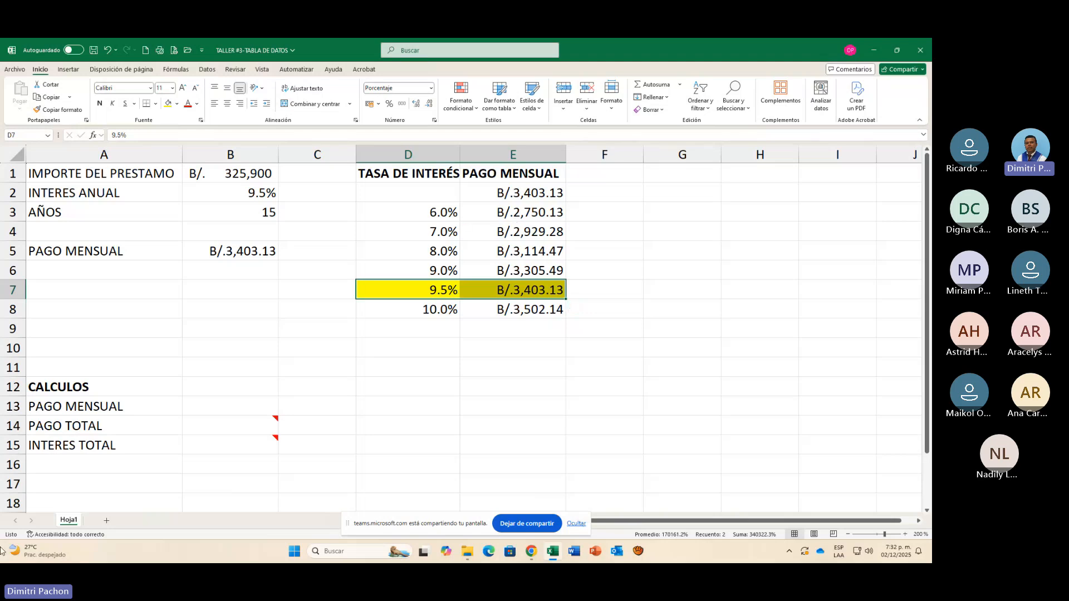
Step: Link the PAGO MENSUAL cell B13 under CALCULOS to the monthly payment with the formula =B5
click(237, 408)
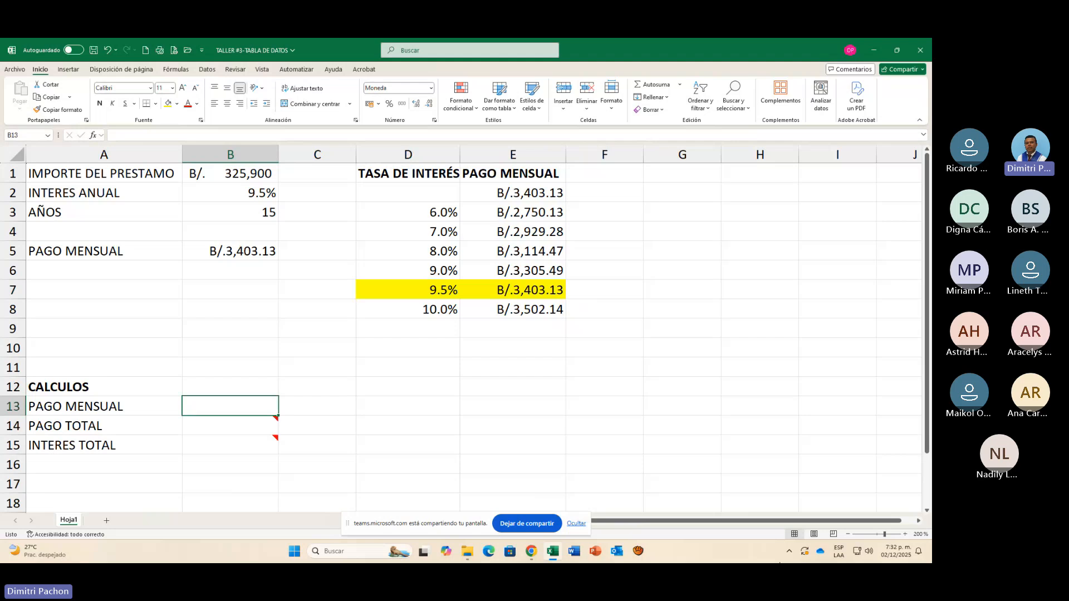
text(=)
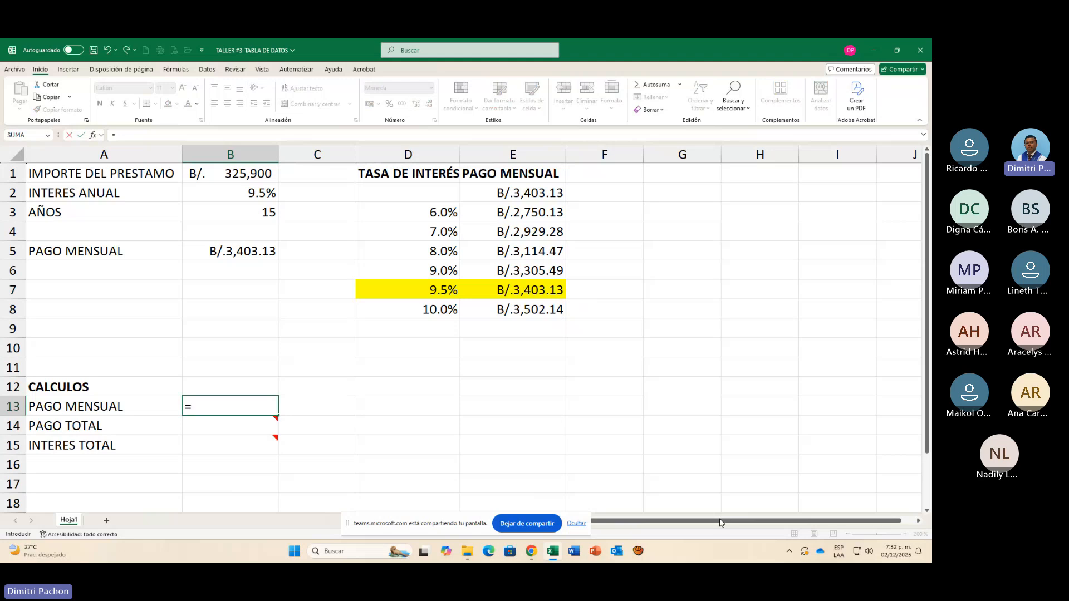
click(247, 248)
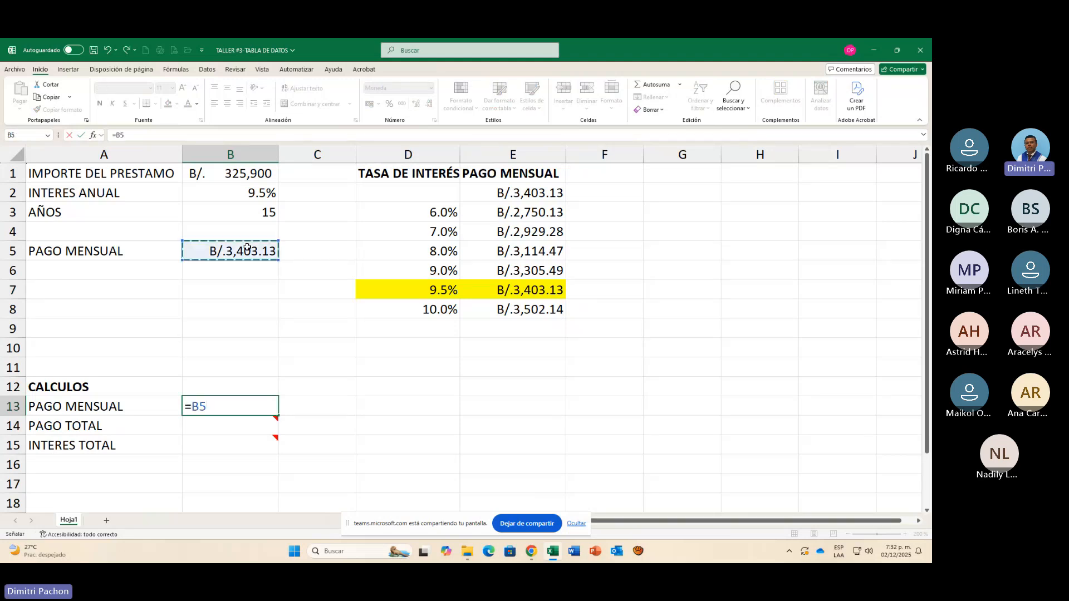
key(Return)
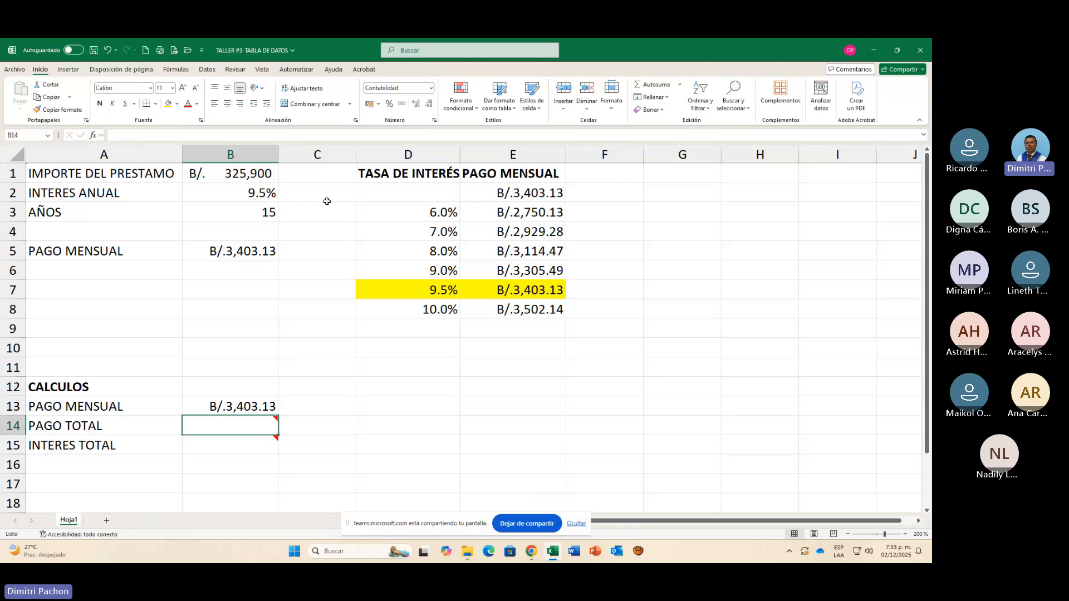
Step: Calculate PAGO TOTAL in B14 with the formula =B13*B3*12 and check its cell references
text(=)
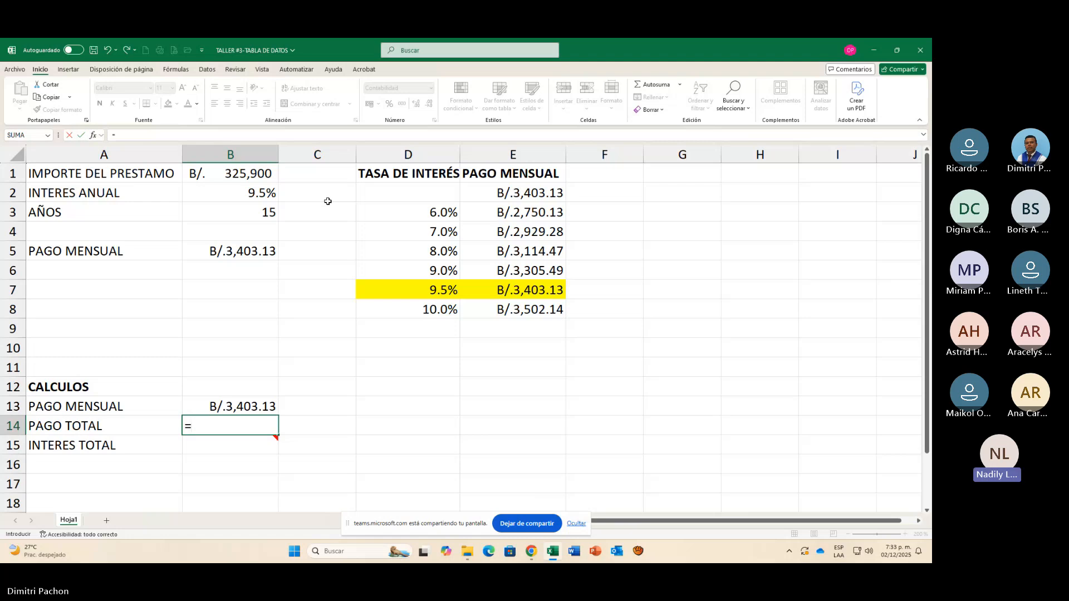
click(229, 409)
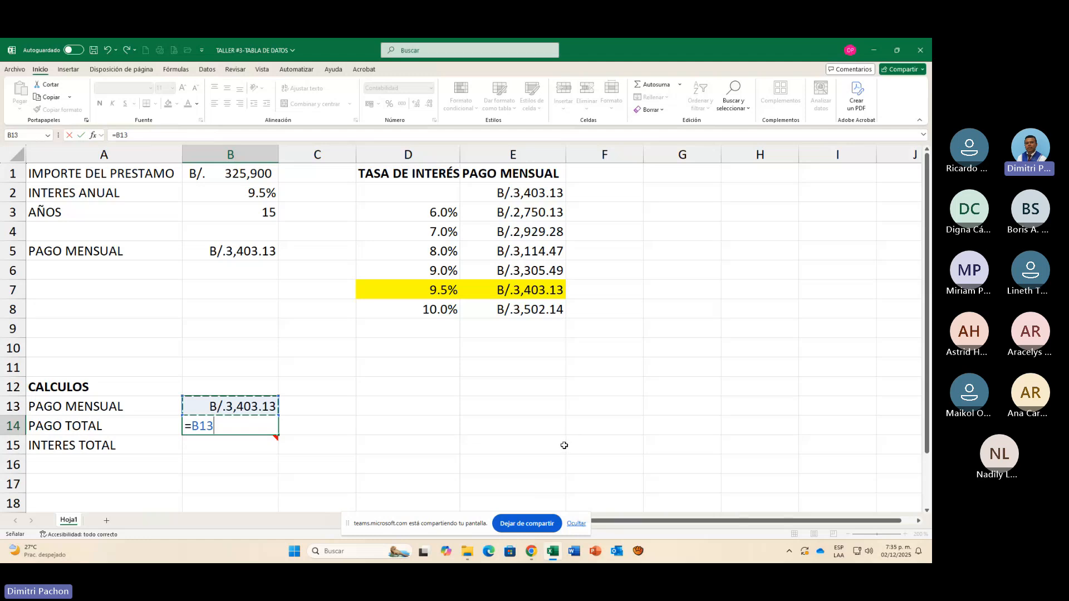
mouse_move(233, 439)
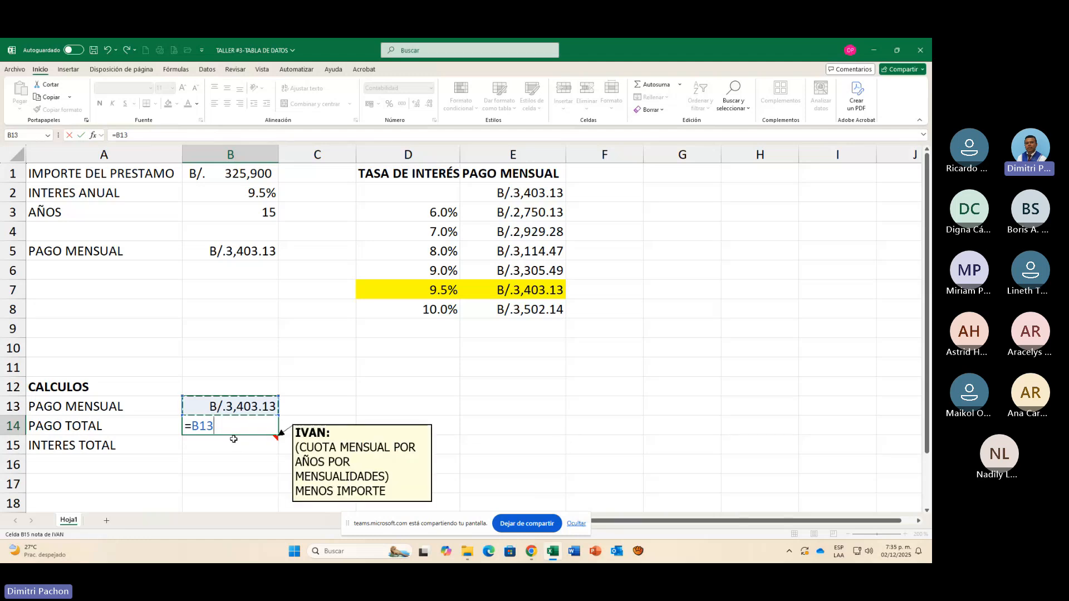
text(*)
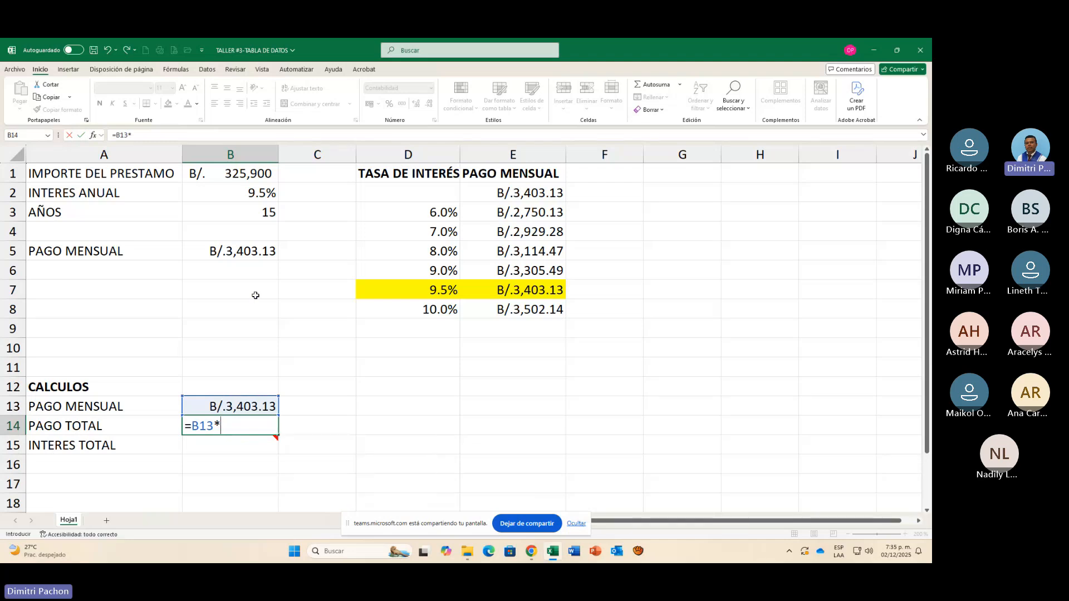
click(260, 208)
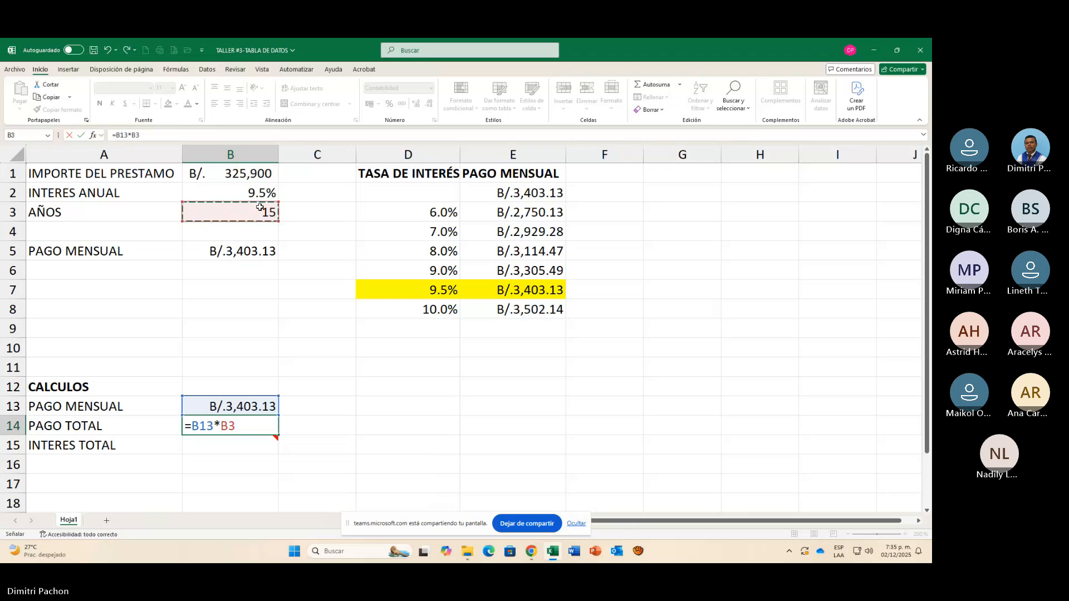
text(*)
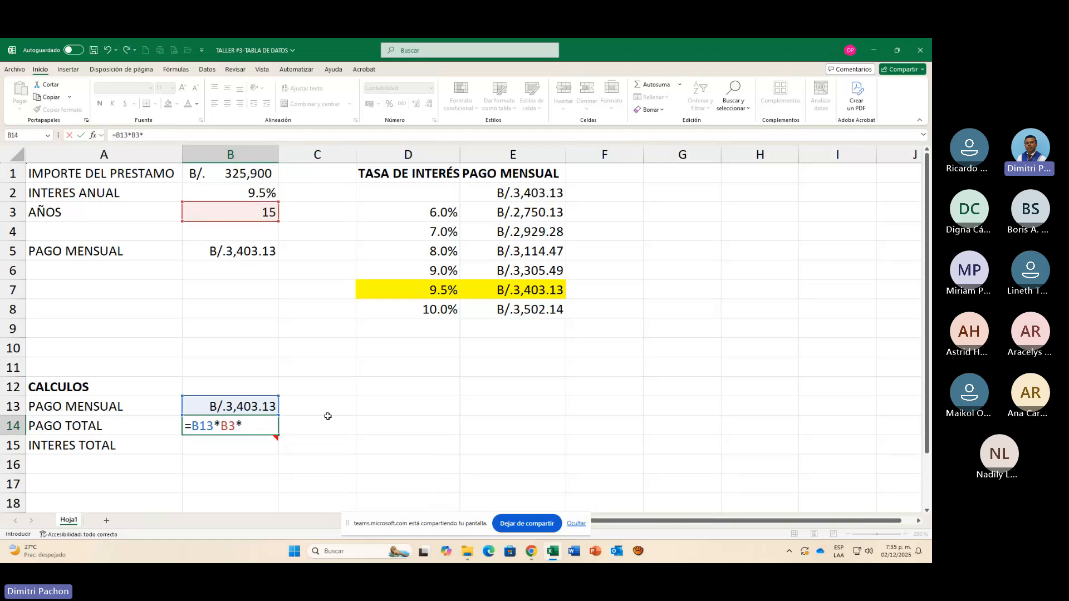
text(12)
key(Return)
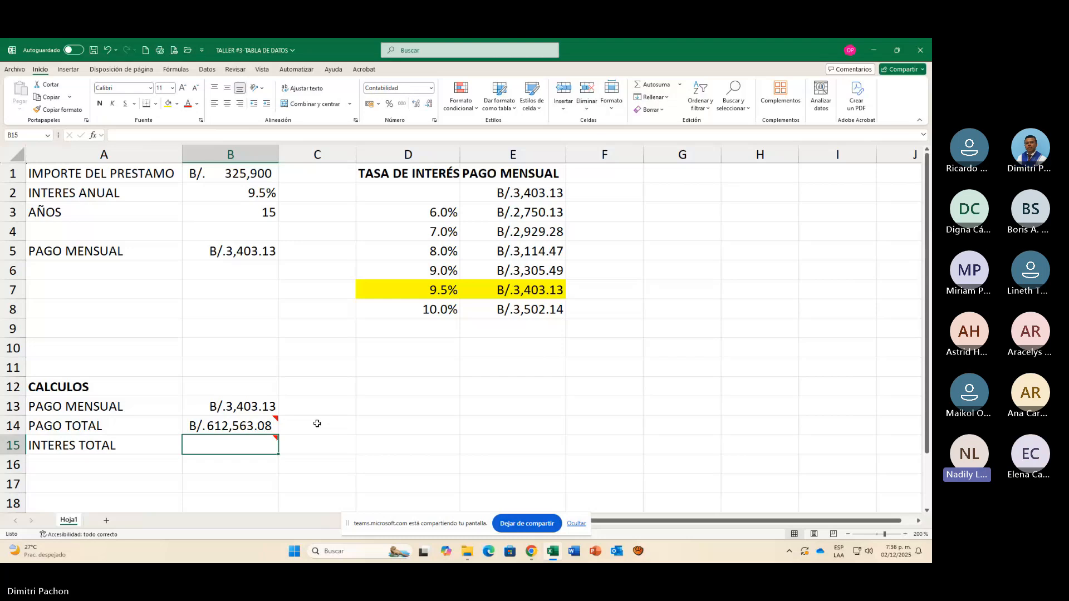
key(Up)
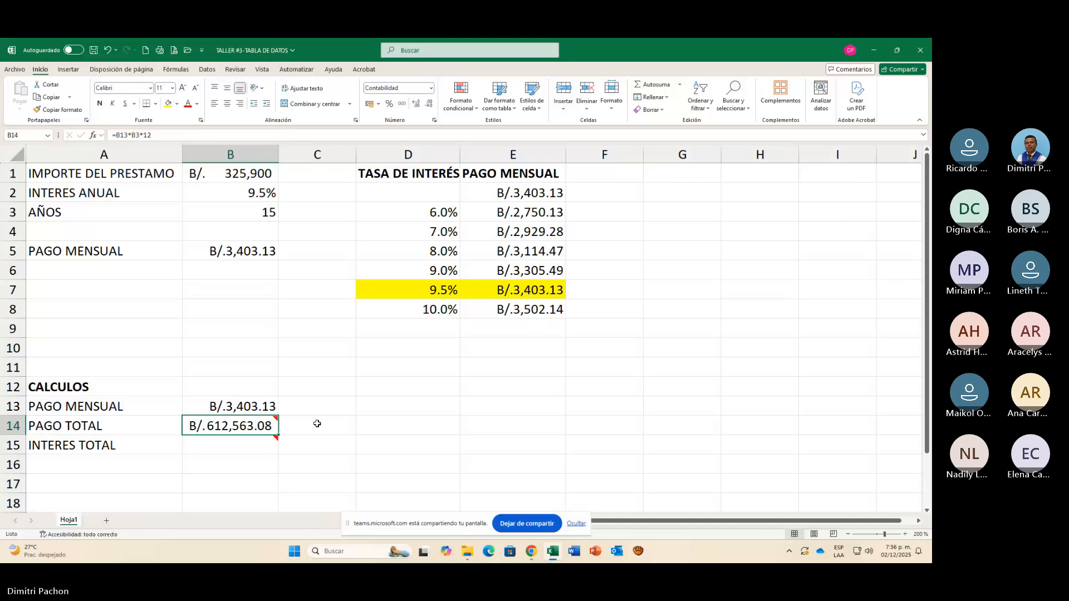
key(F2)
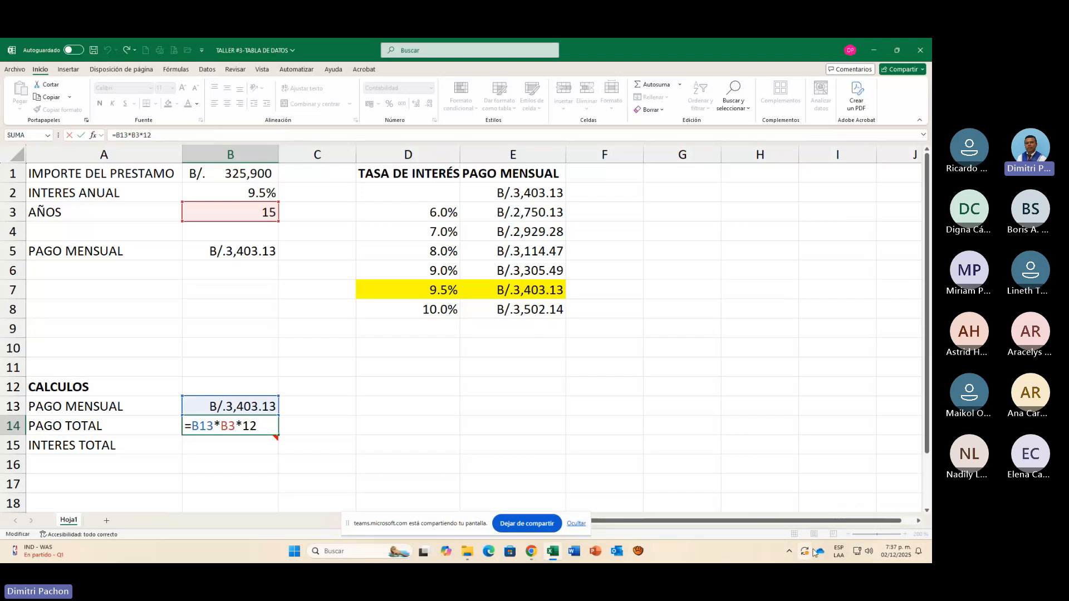
key(Return)
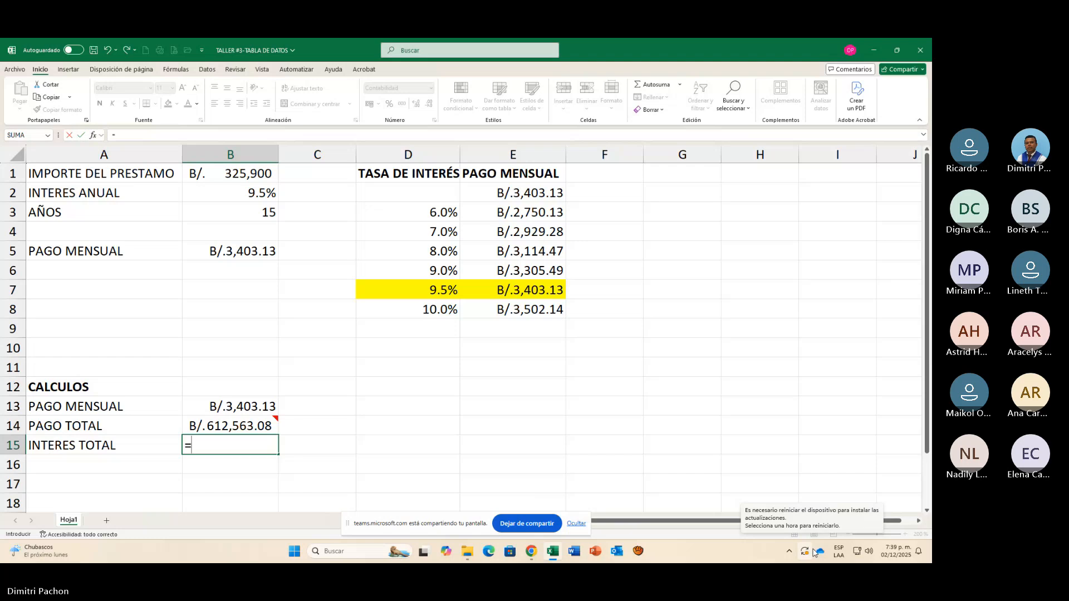
Step: Calculate INTERES TOTAL in B15 with the formula =(B13*B3*12)-B1
text(()
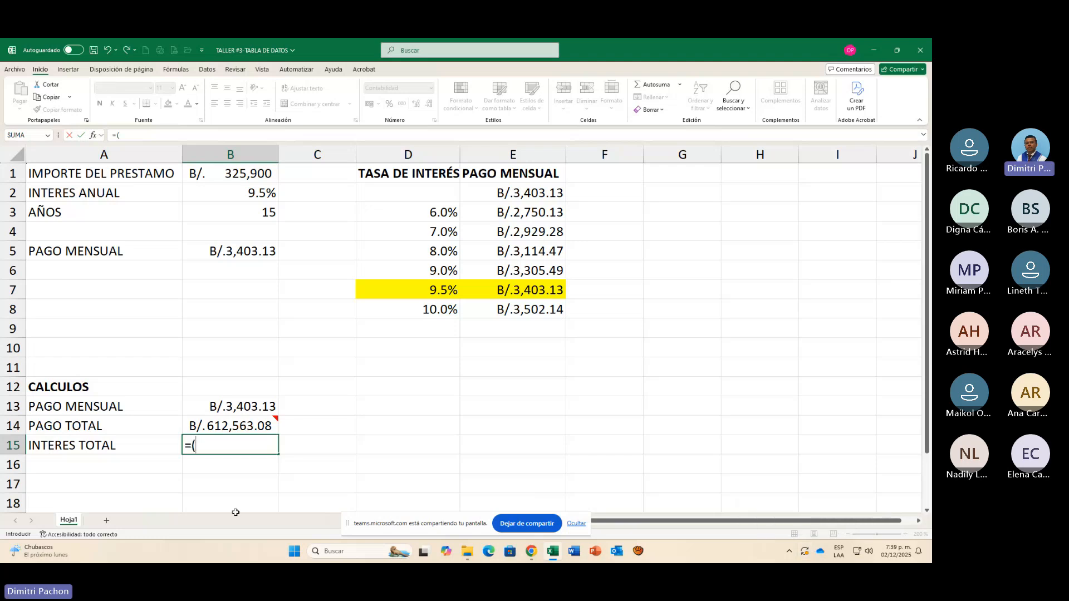
click(243, 411)
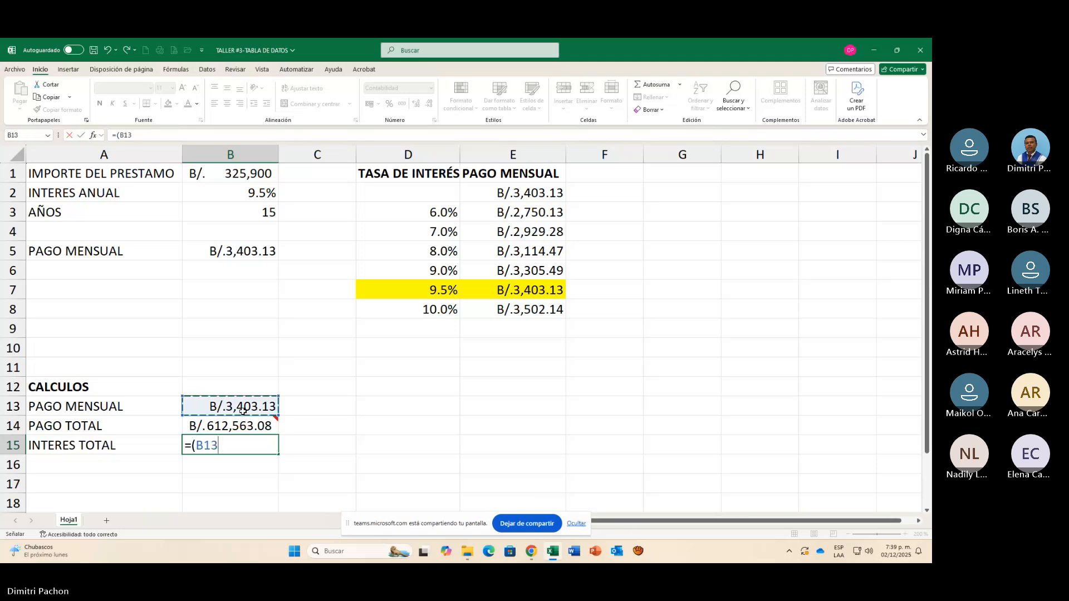
text(*)
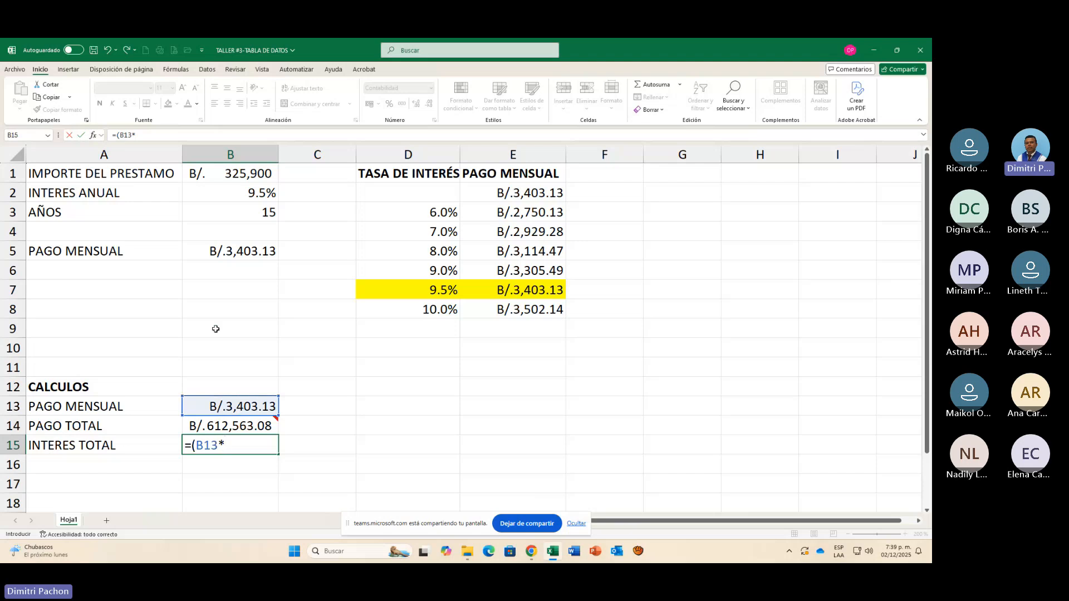
click(249, 219)
text(*)
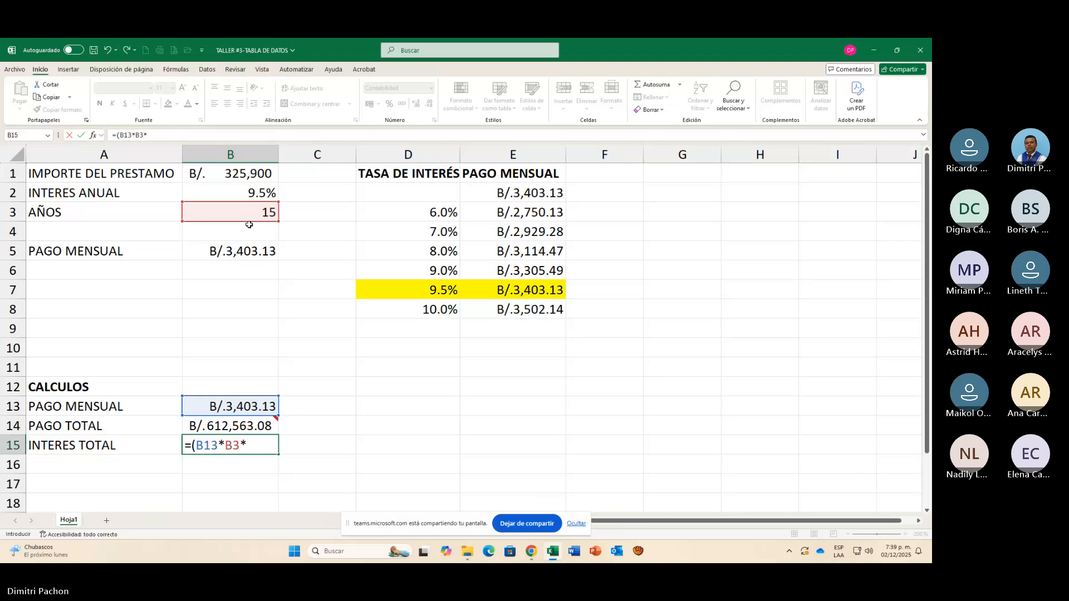
text(12))
text(-)
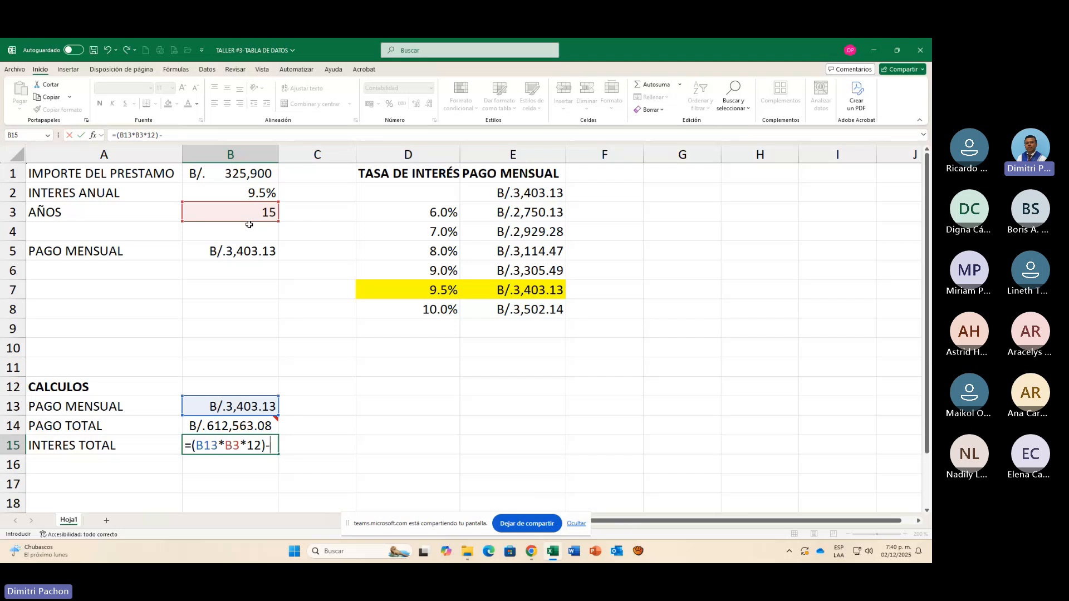
click(236, 176)
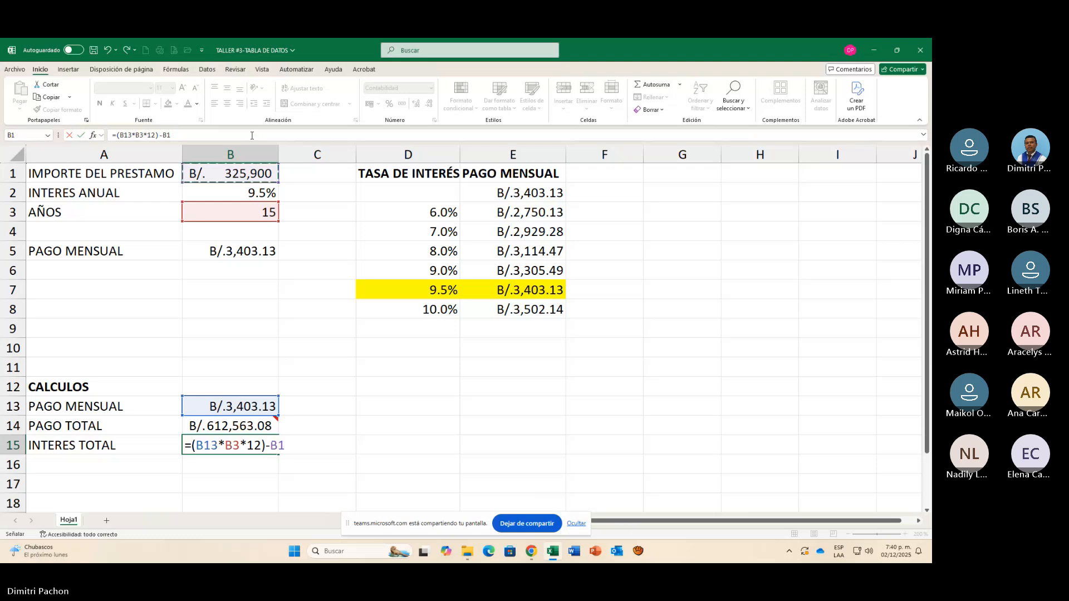
key(Return)
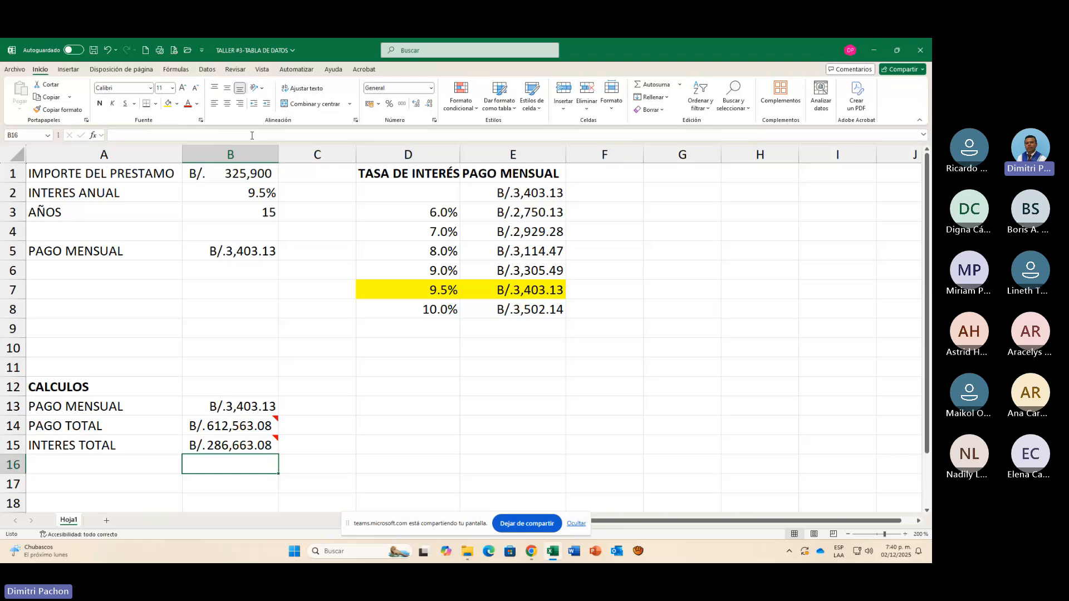
Step: Check the loan amount in B16 with the temporary formula =B14-B15, and clear the cell
text(=)
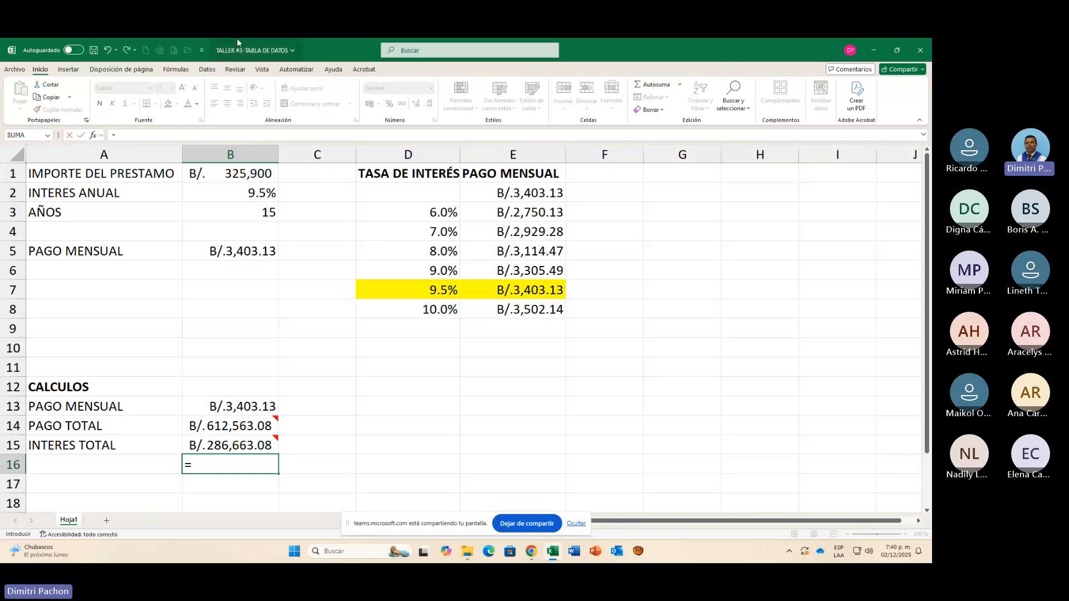
click(216, 424)
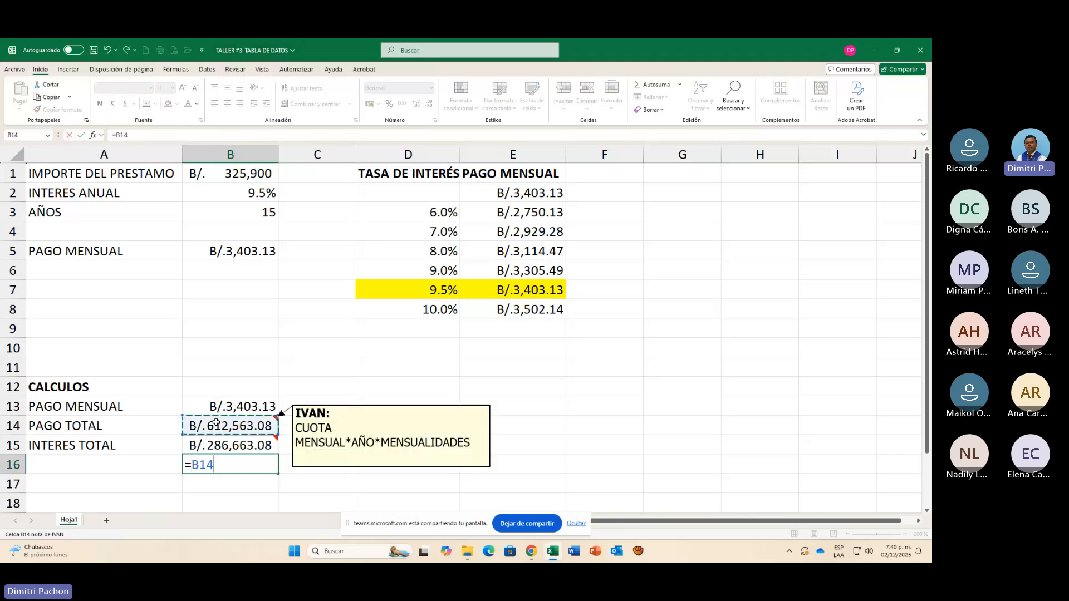
text(-)
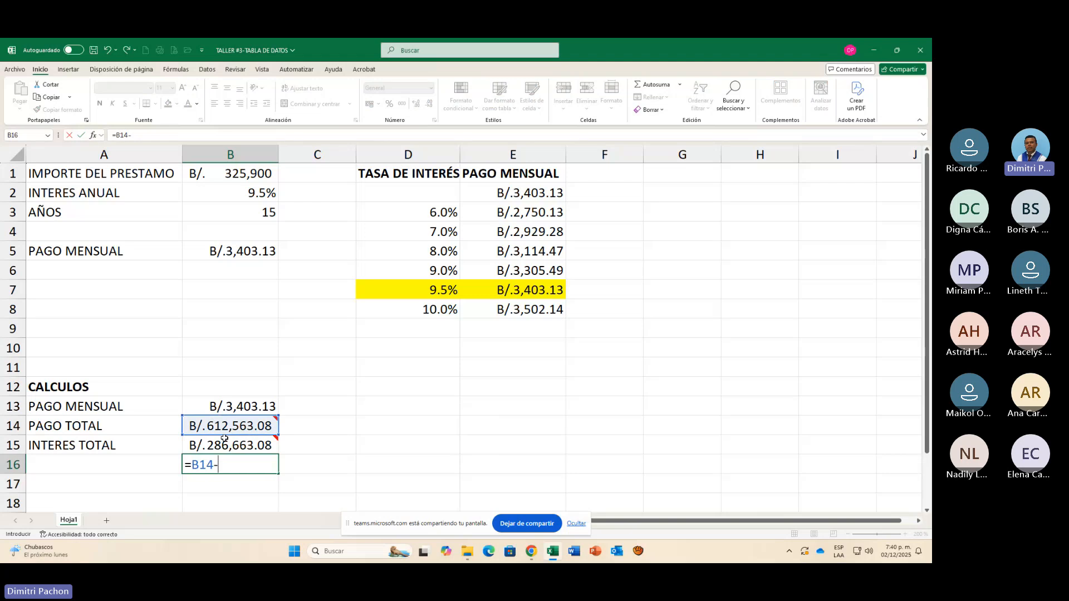
click(224, 440)
key(Return)
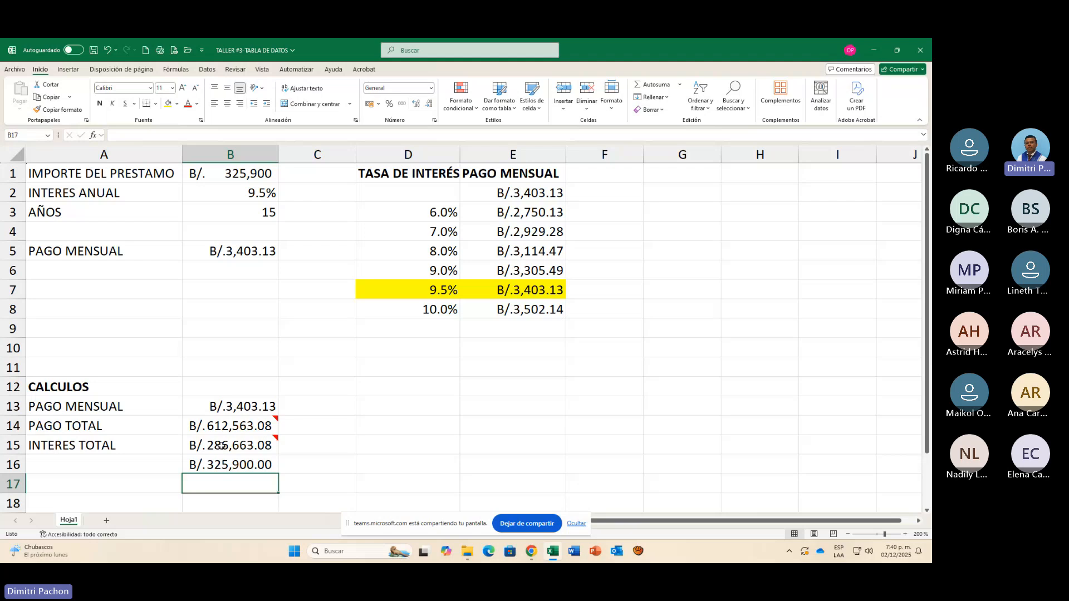
key(Up)
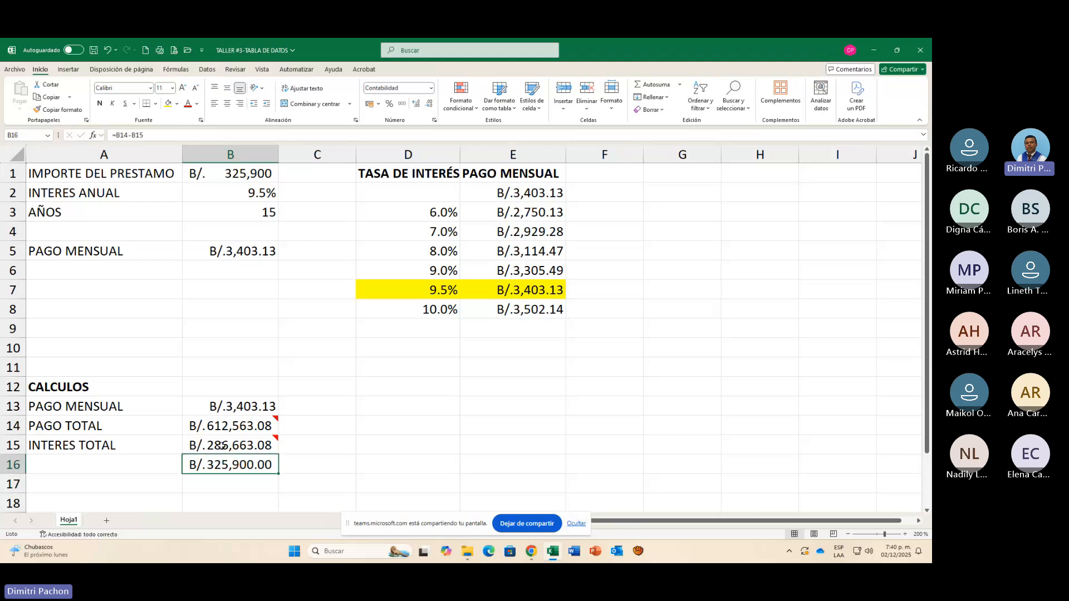
key(Delete)
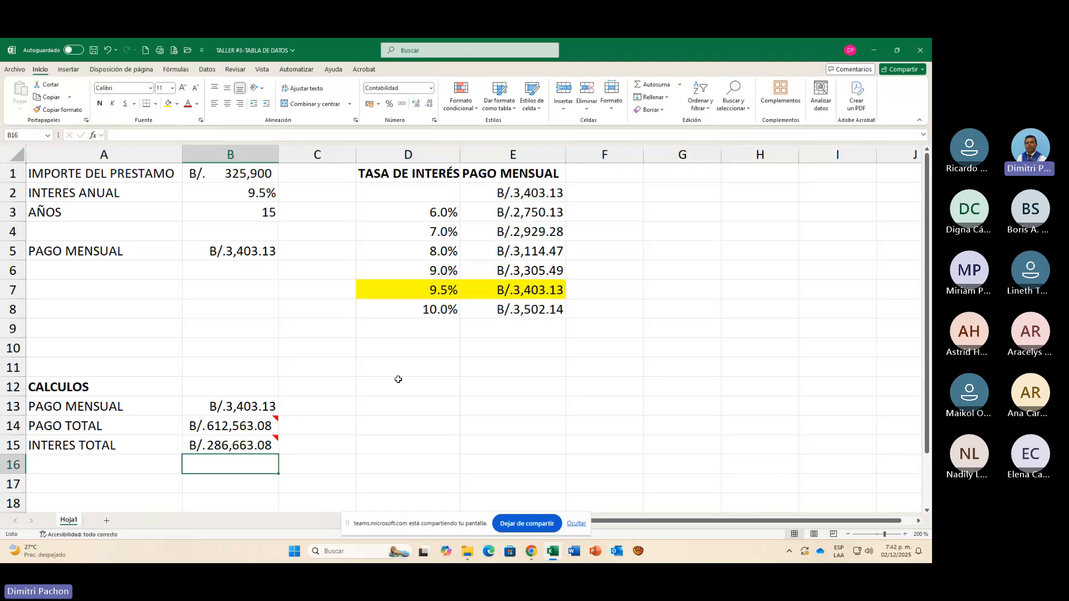
Step: Enter the headings T. INTERES in D11 and PAGO MENSUAL in E11 for a second data table
click(441, 369)
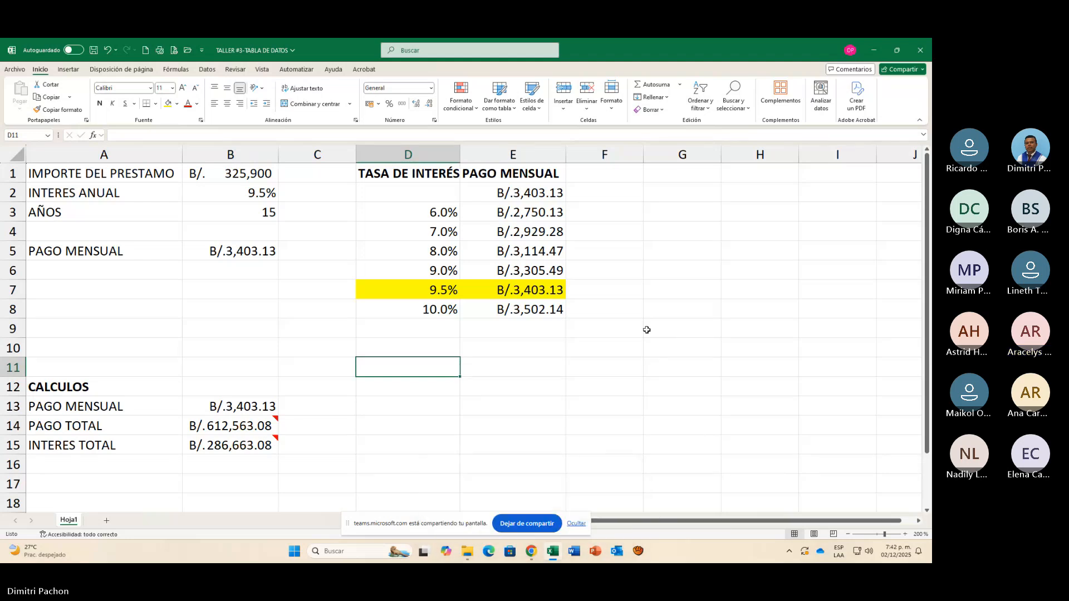
text(T.)
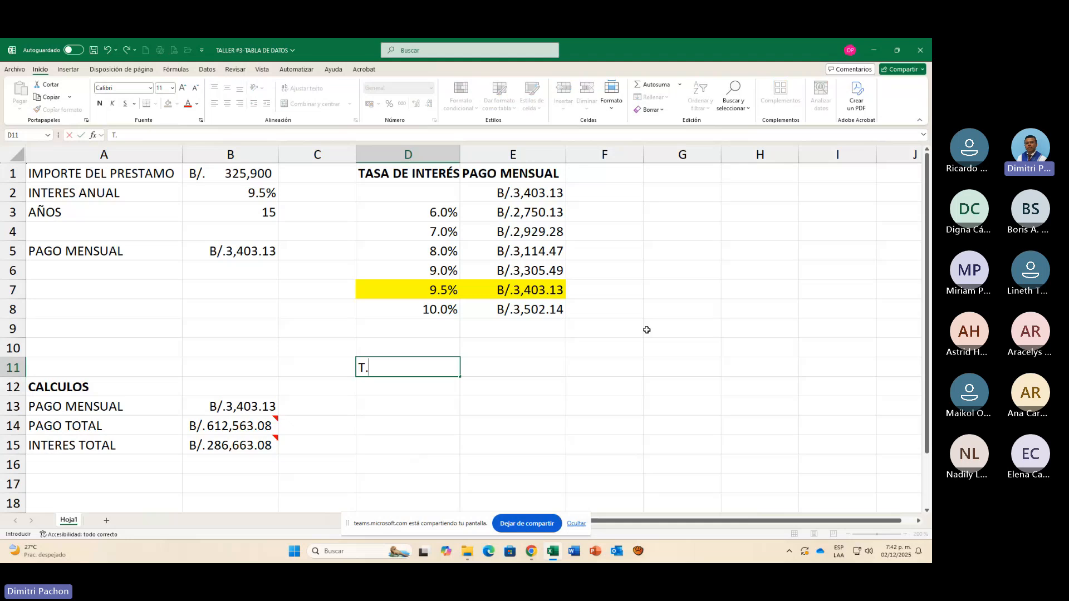
text( INTE)
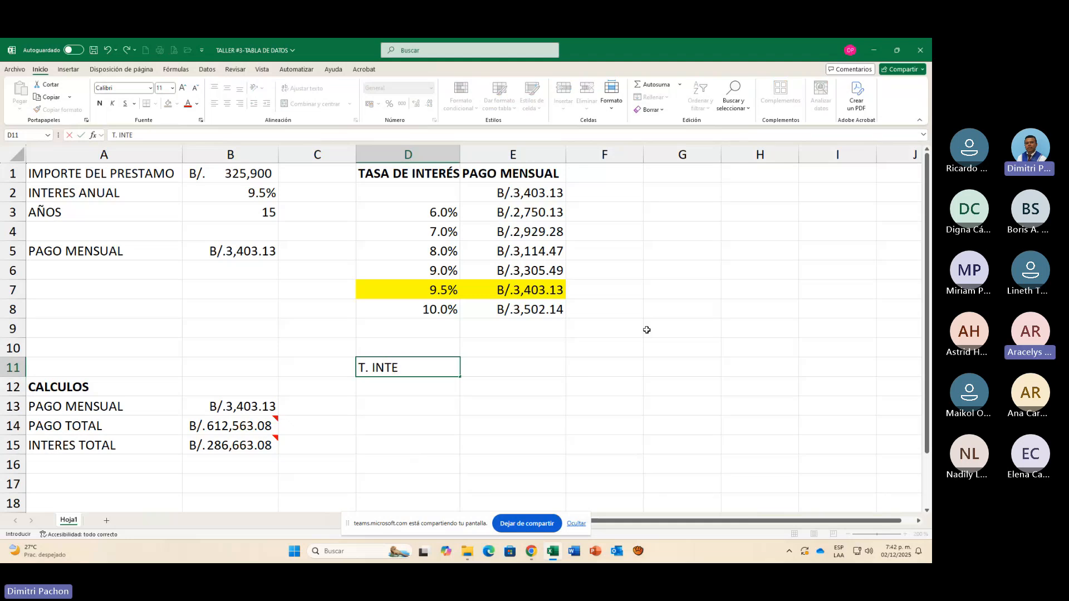
text(RES)
key(Return)
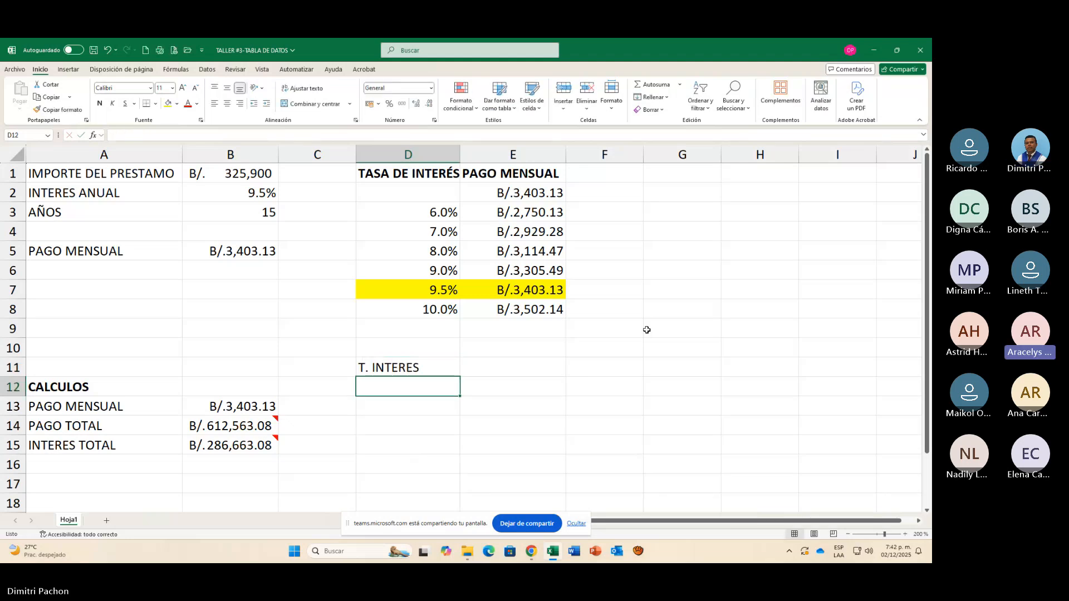
key(Up)
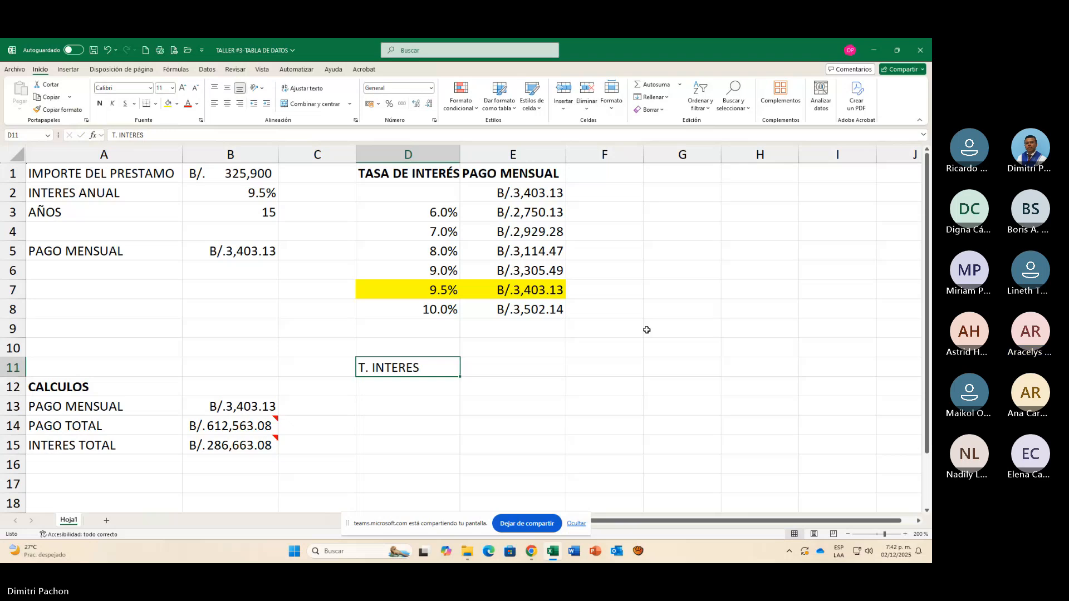
key(Right)
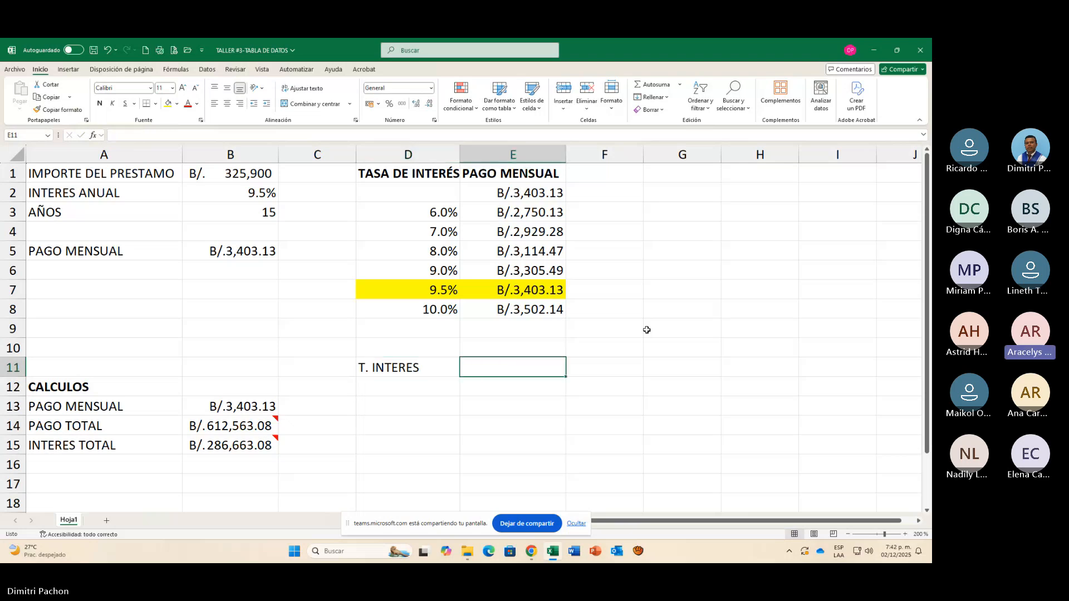
text(P)
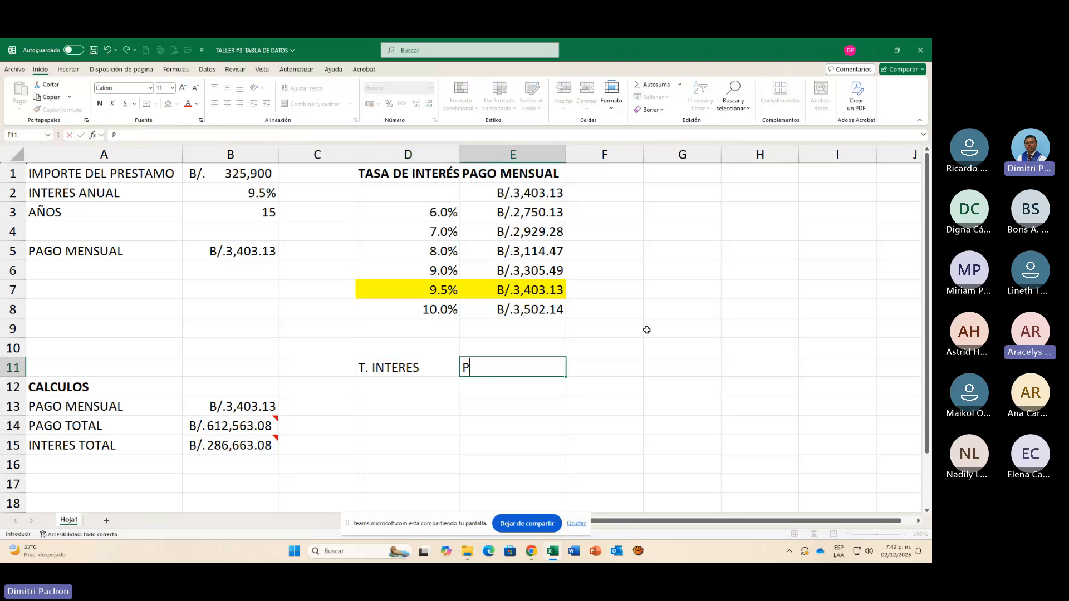
text(AGO)
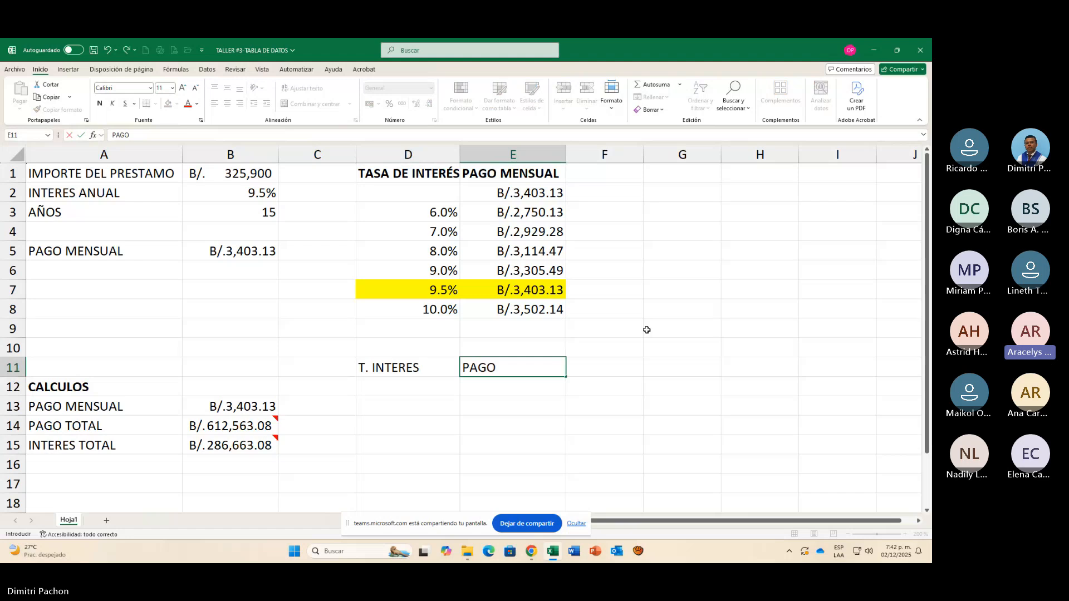
text( MENSUAL)
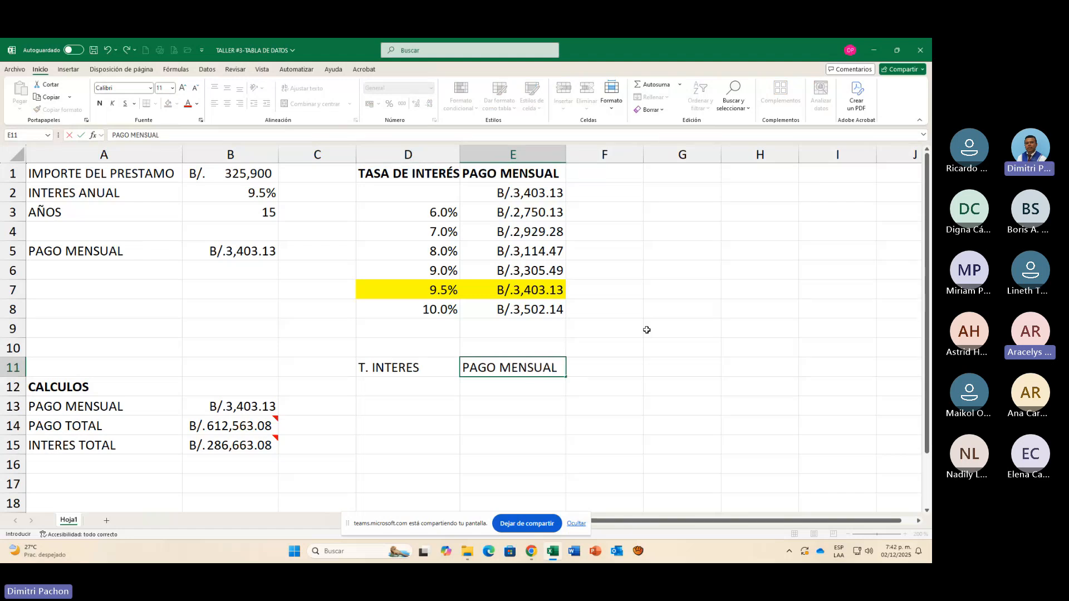
key(Tab)
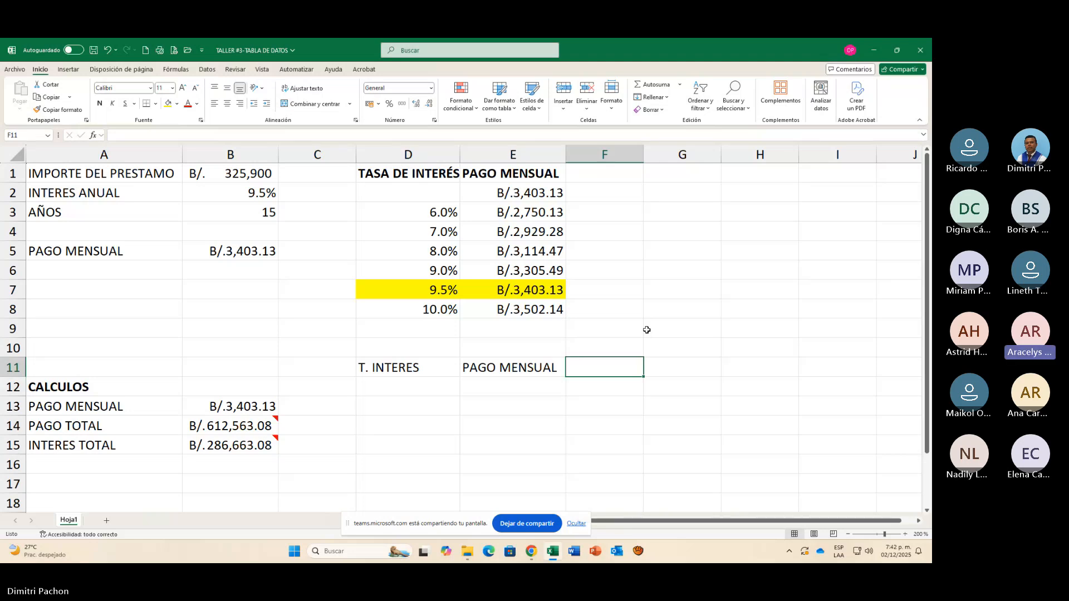
Step: Add the headings PAGO TOTAL in F11 and INTERES TOTAL in G11
text(PAGO TOTAL)
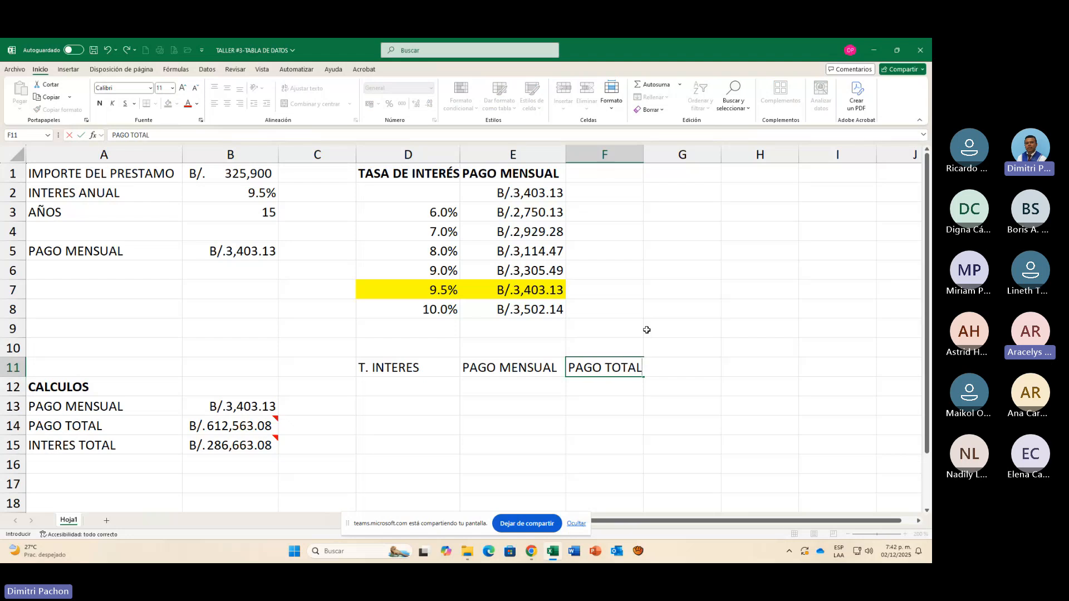
key(Tab)
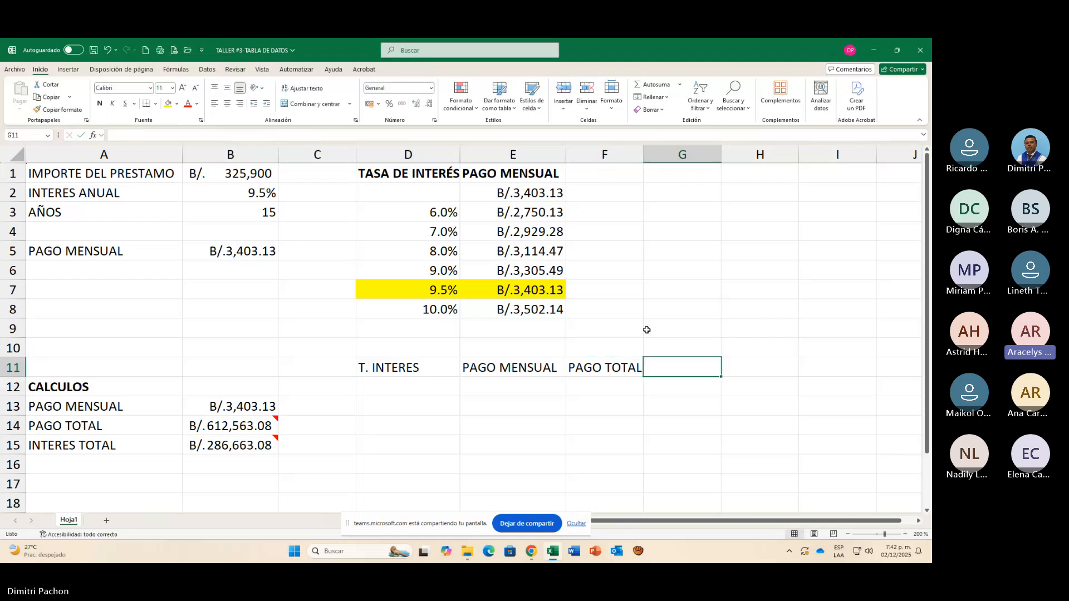
text(INTE)
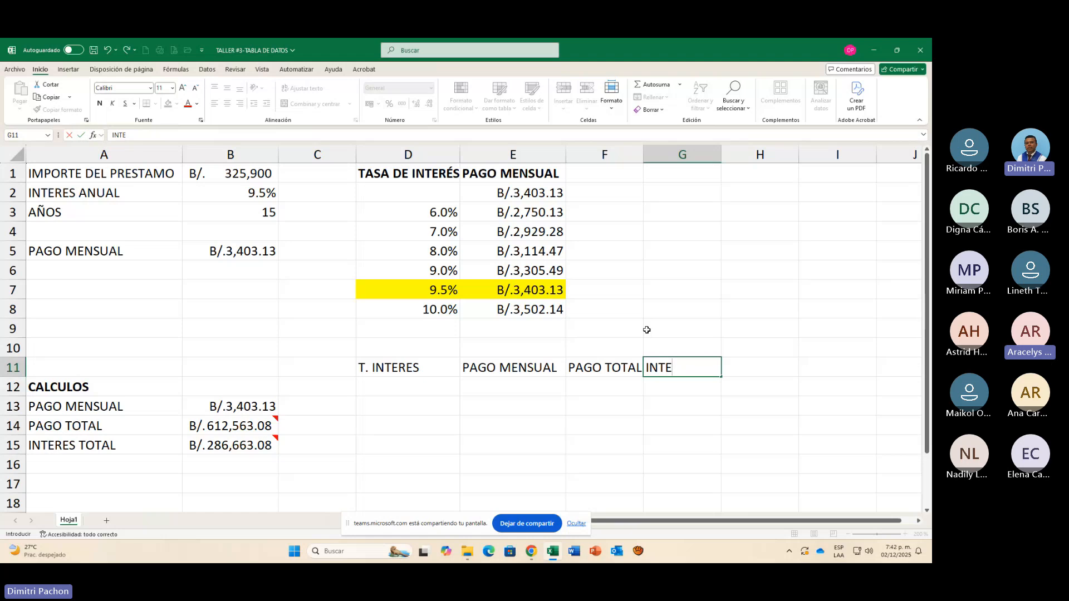
text(RES )
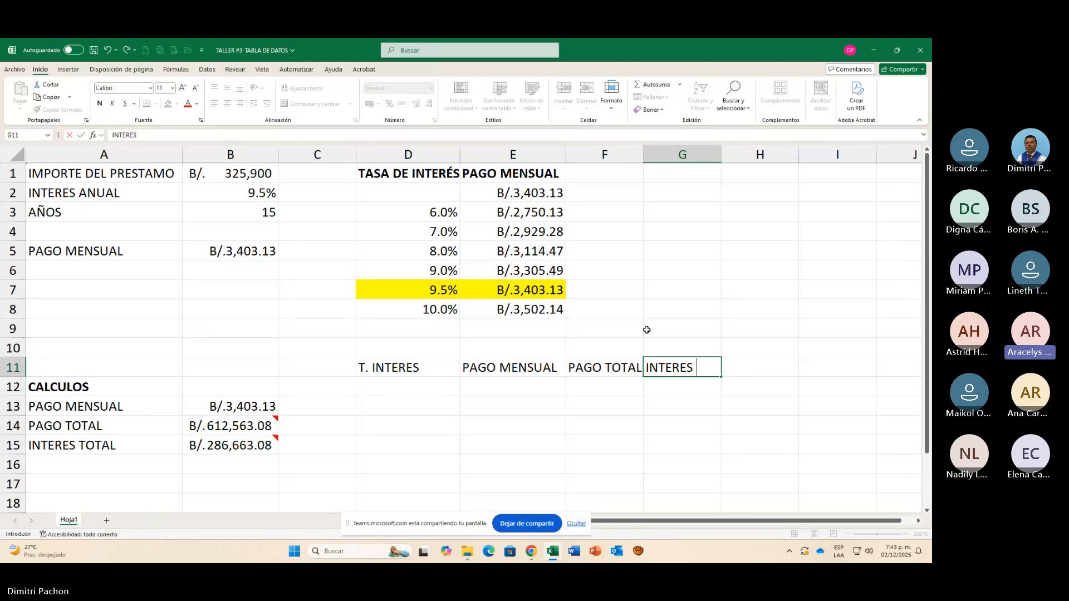
text(TOTAL)
key(Return)
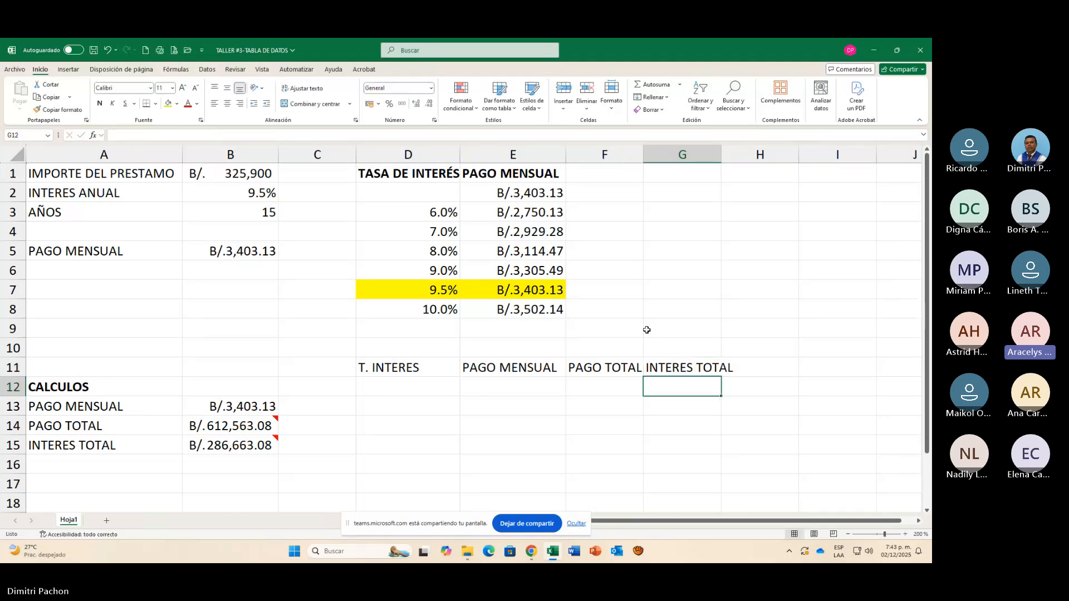
Step: Fit column G to its heading text and make the headings in D11:G11 bold
double_click(723, 160)
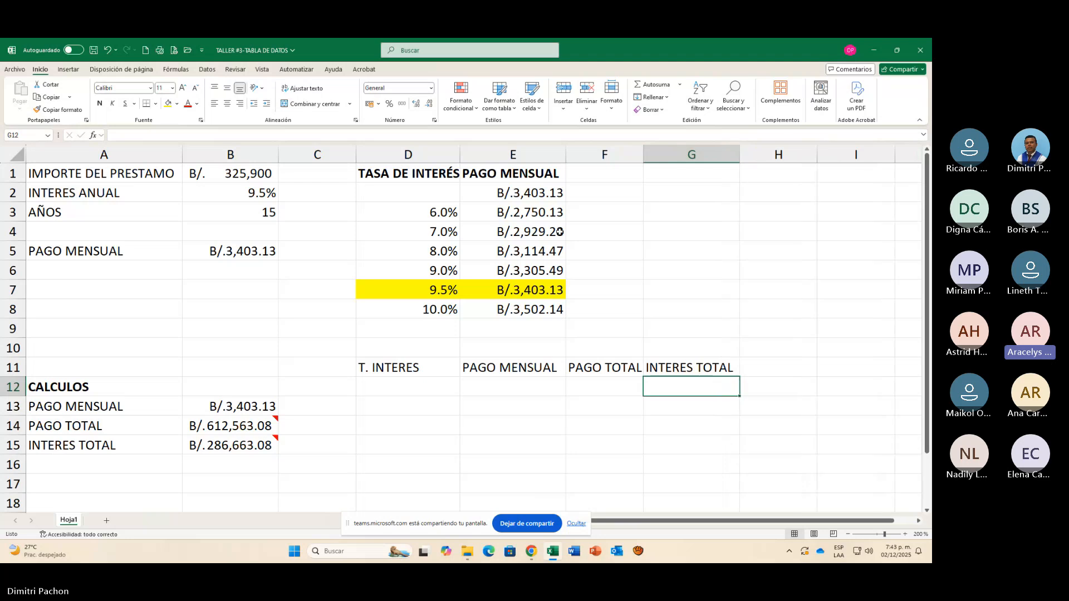
drag(400, 368, 716, 368)
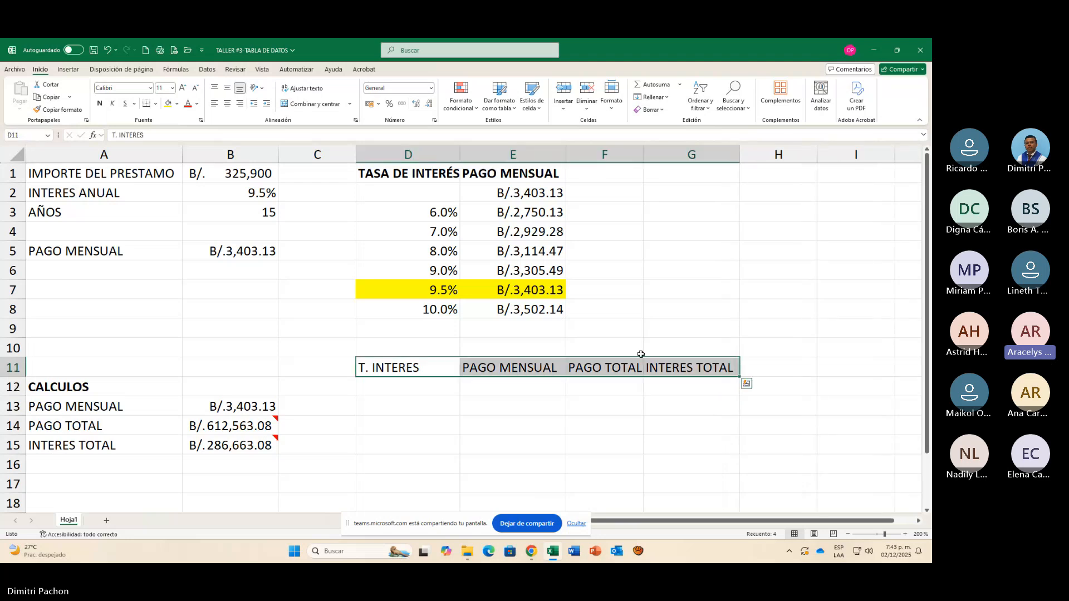
click(100, 104)
click(365, 399)
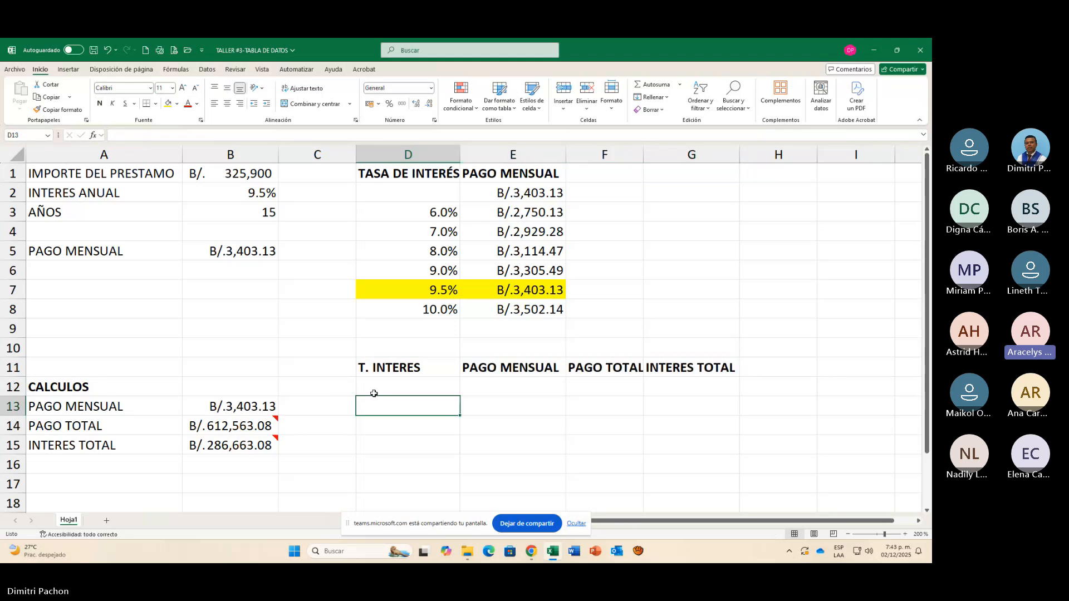
Step: Link E12 under PAGO MENSUAL to the calculated monthly payment with the formula =B13
click(378, 388)
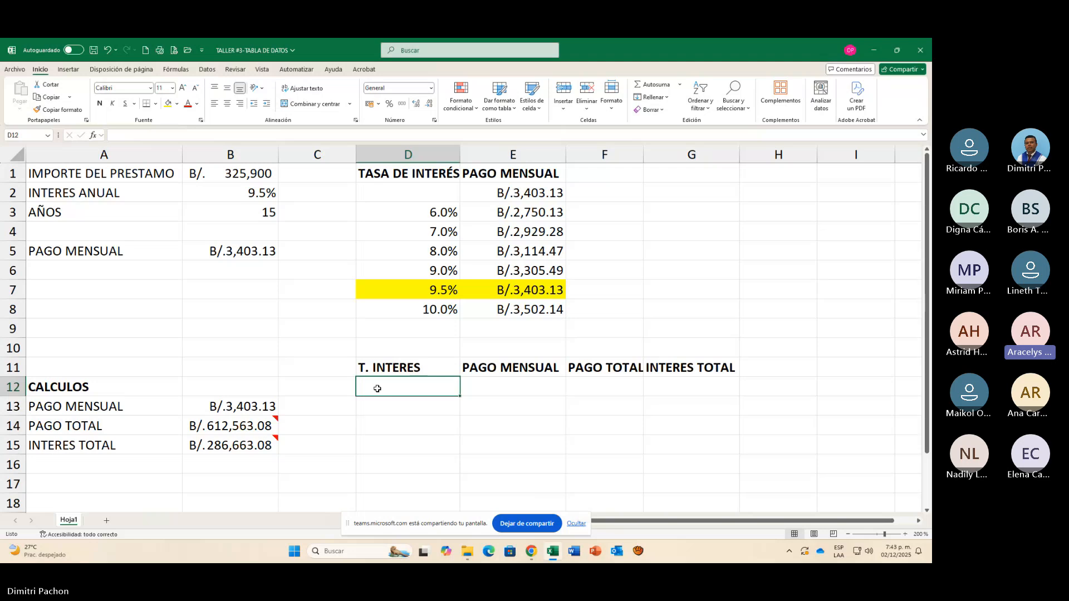
key(Right)
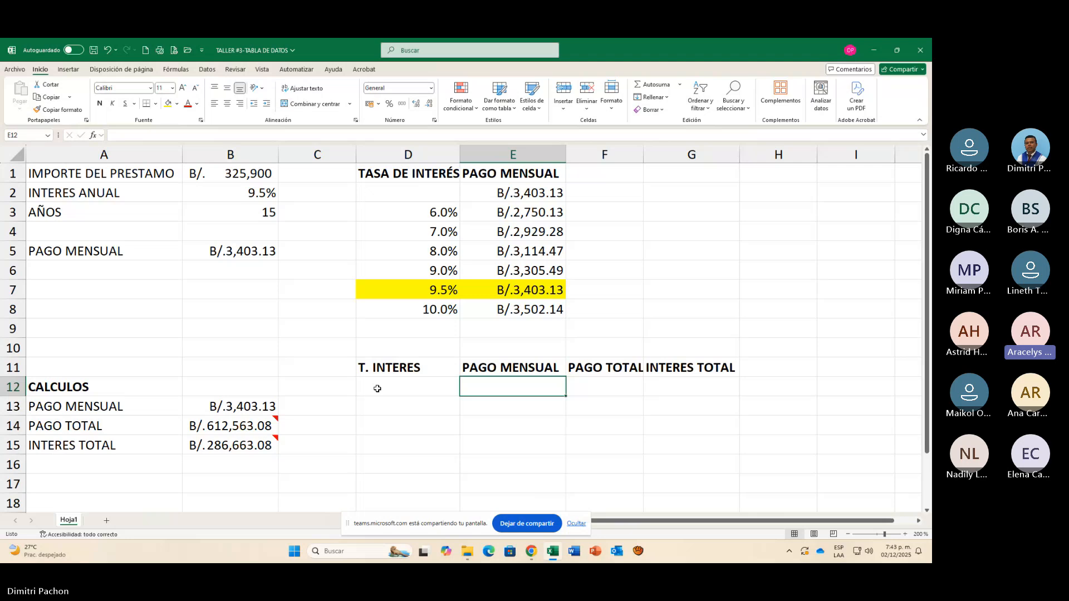
text(=)
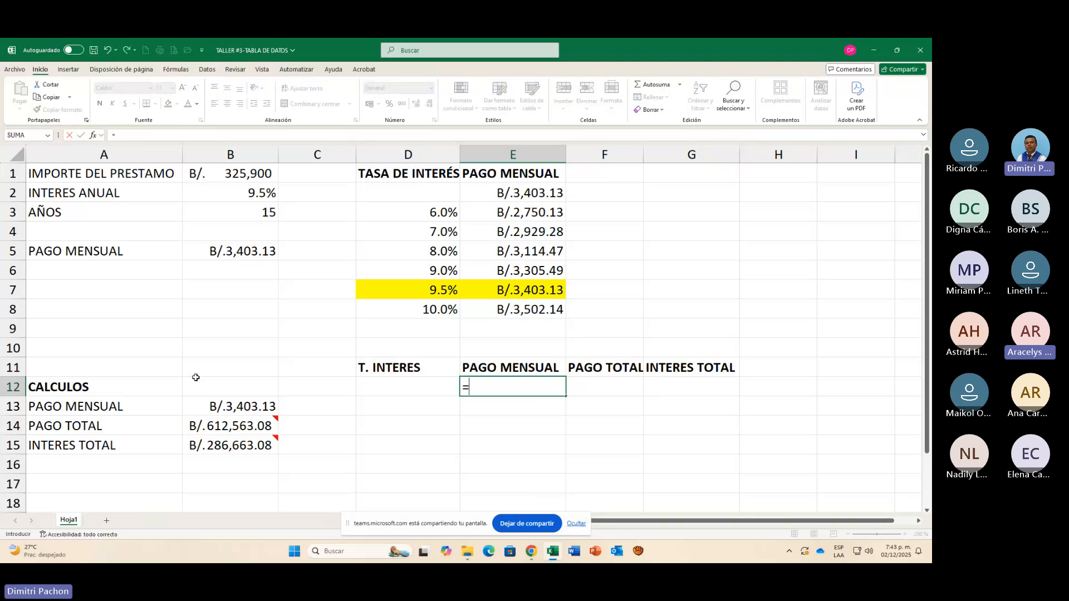
click(227, 412)
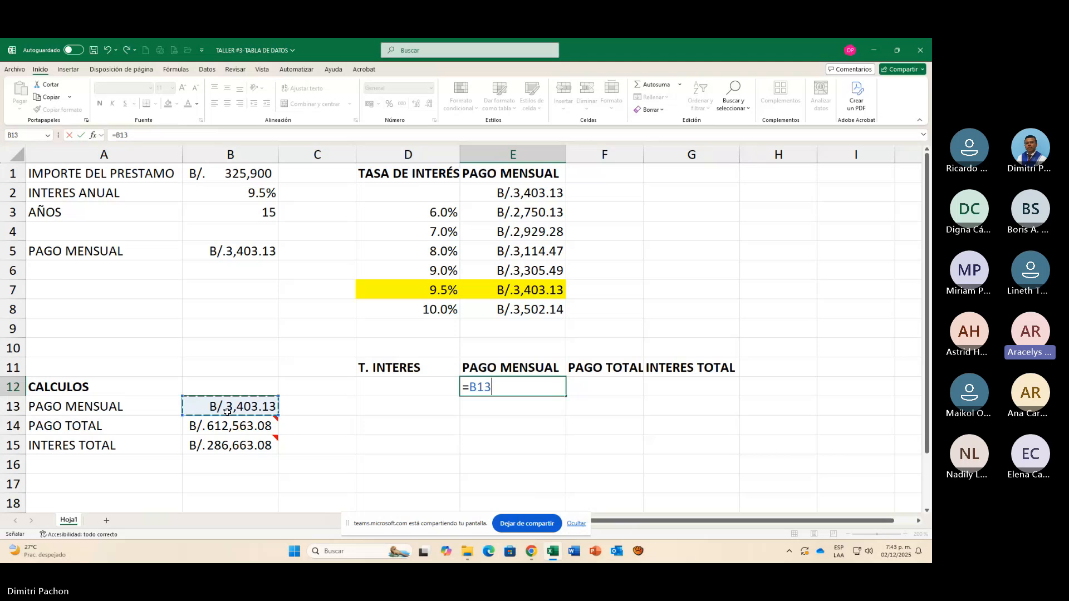
key(Return)
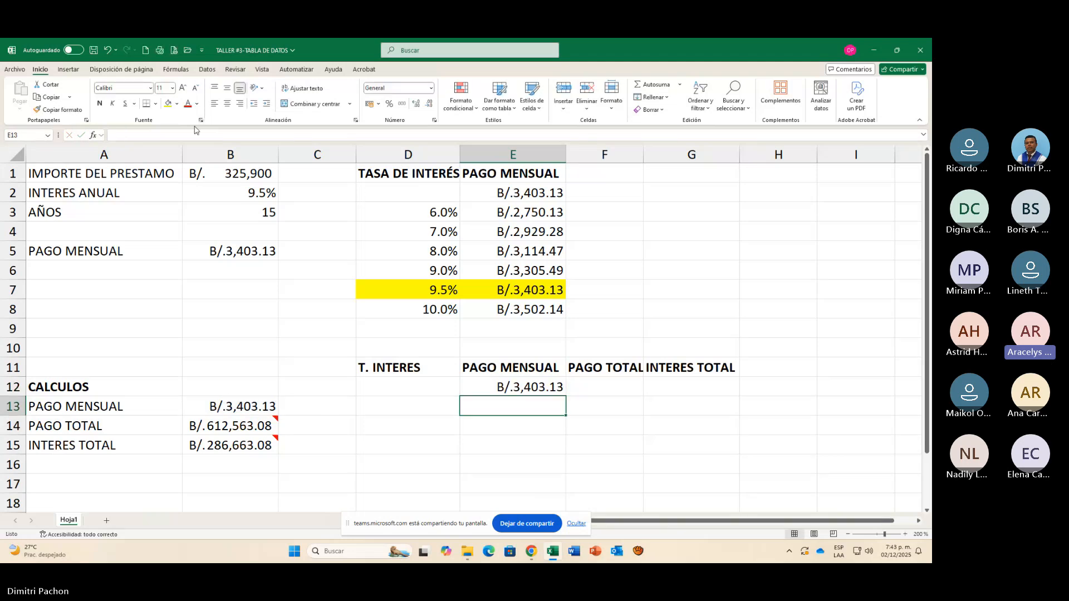
Step: Link F12 under PAGO TOTAL to the calculated total payment with the formula =B14
click(625, 390)
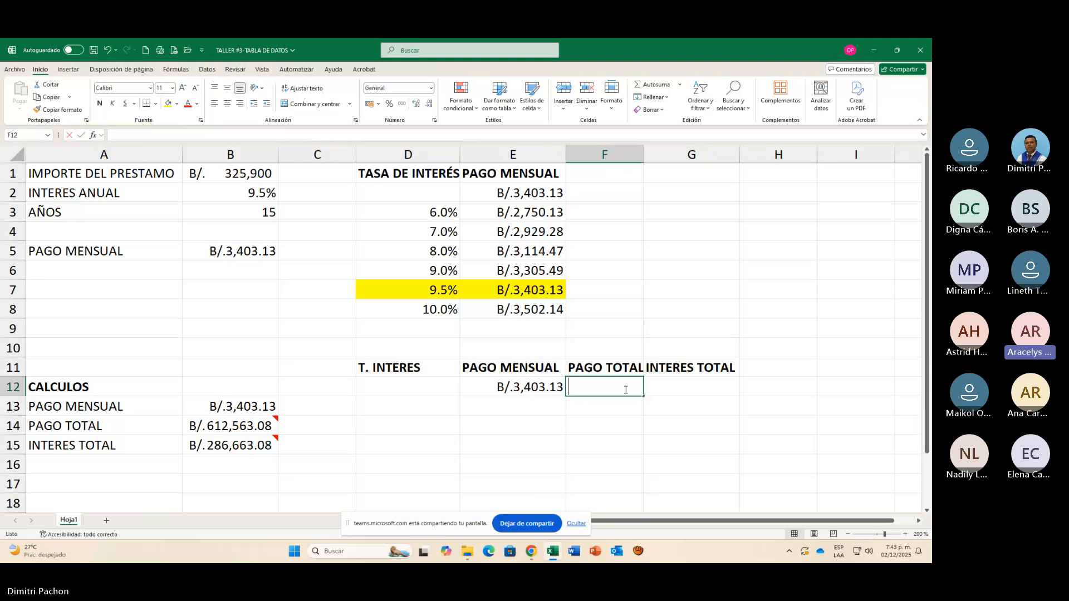
text(=)
click(239, 427)
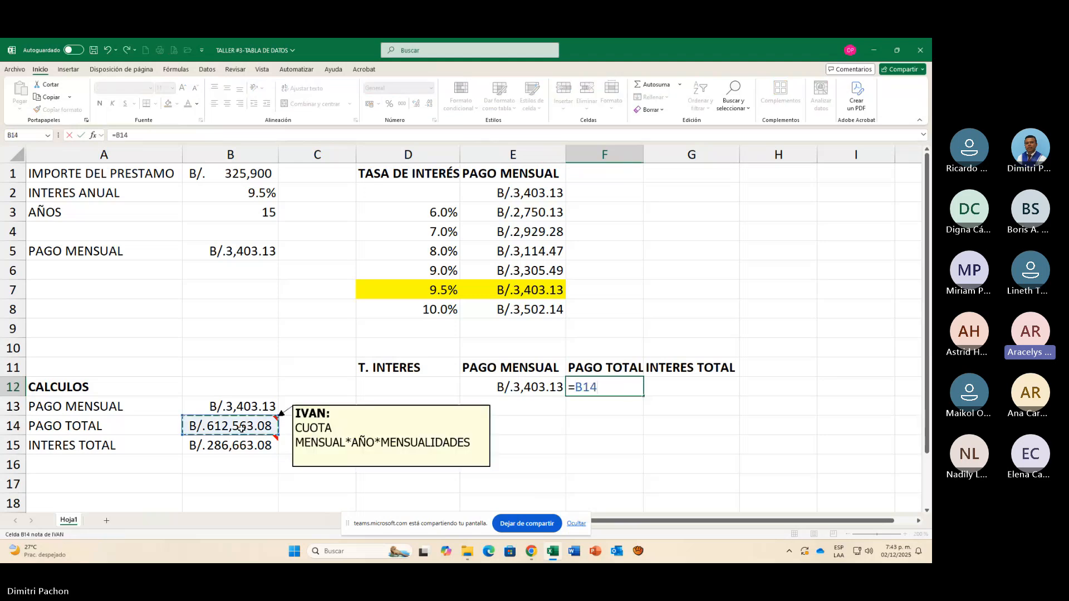
key(Return)
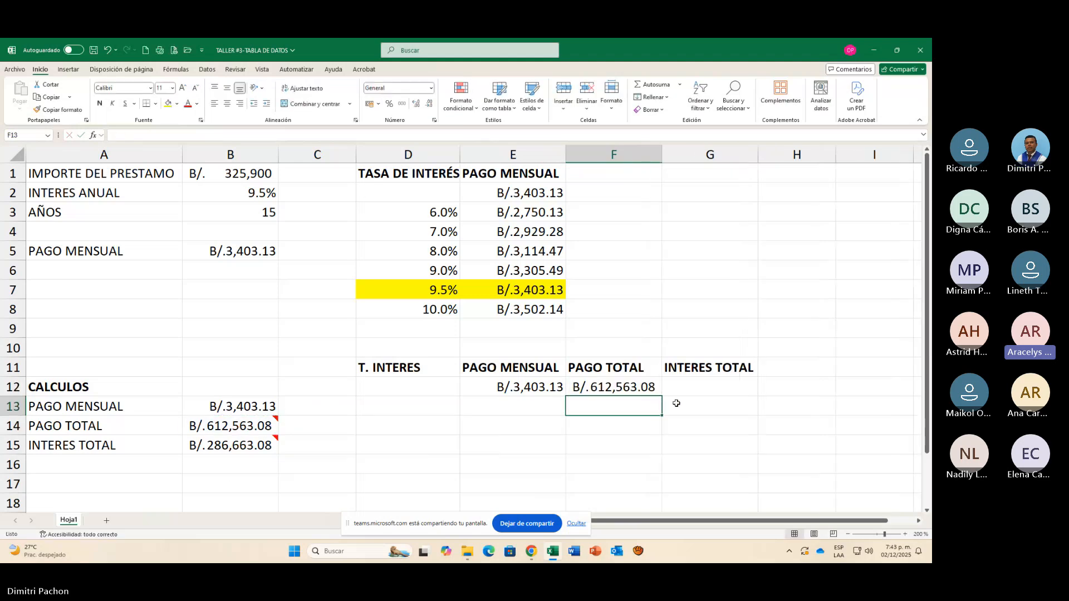
Step: Link G12 under INTERES TOTAL to the calculated total interest with the formula =B15
click(698, 390)
text(=)
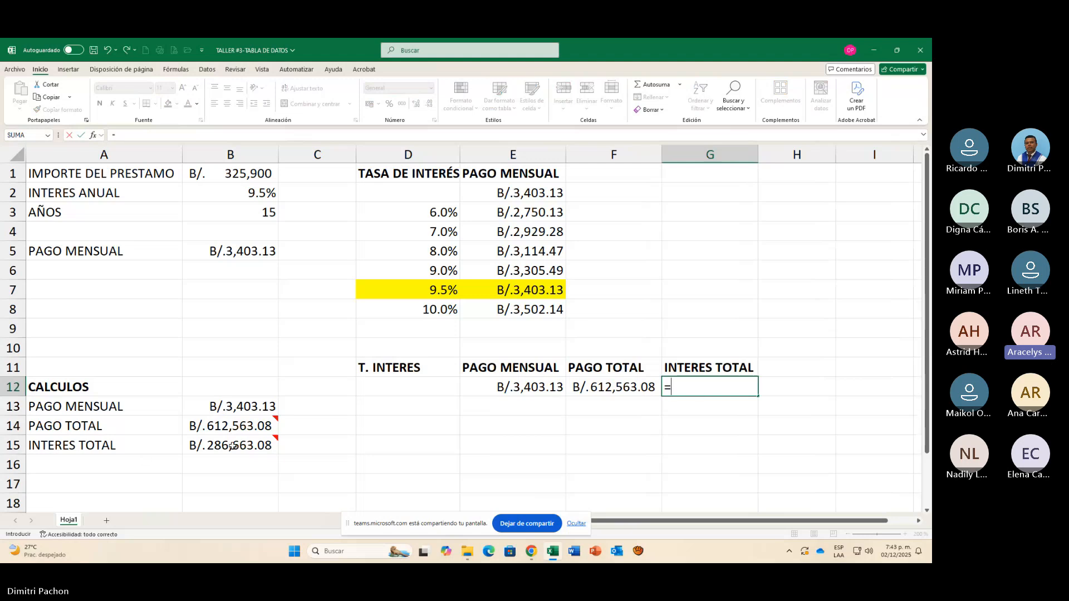
click(232, 447)
key(Return)
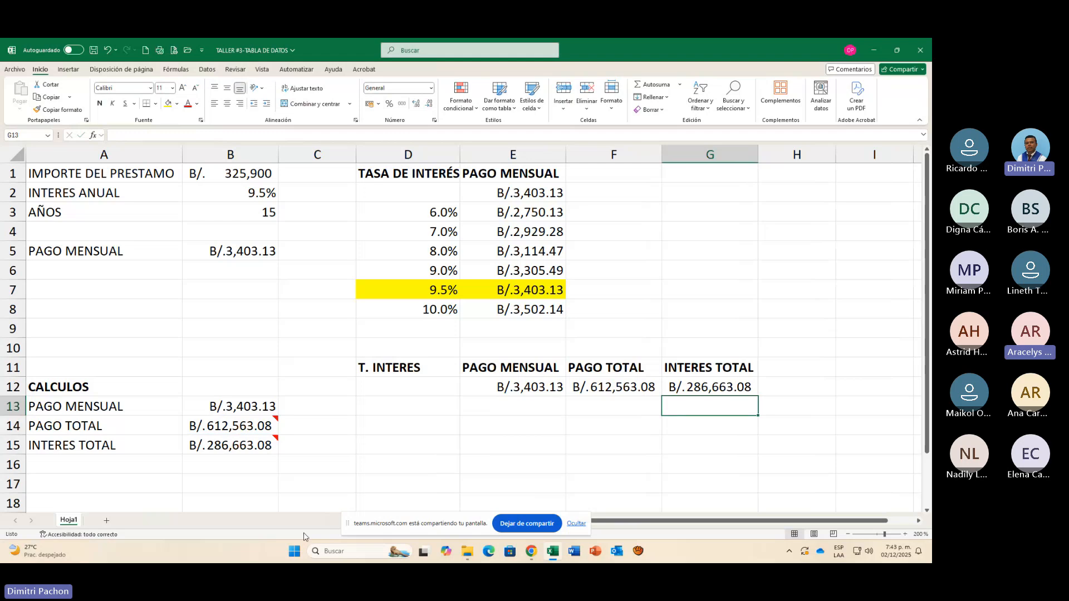
Step: Copy the percentage format of D5 to D13 and enter 6.5% there as the first rate under T. INTERES
scroll(341, 529, down, 1)
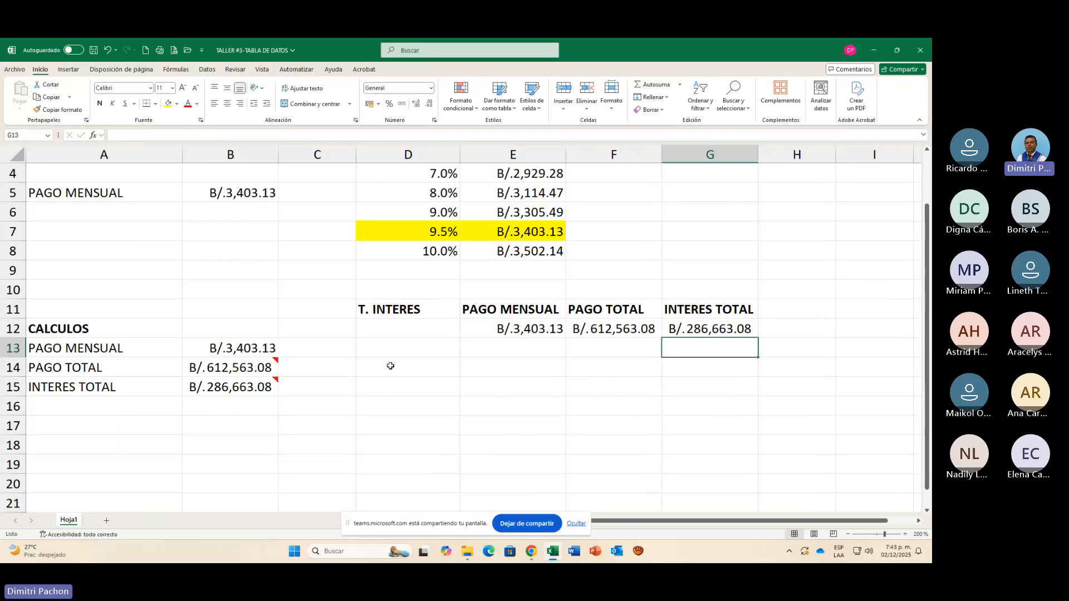
click(406, 355)
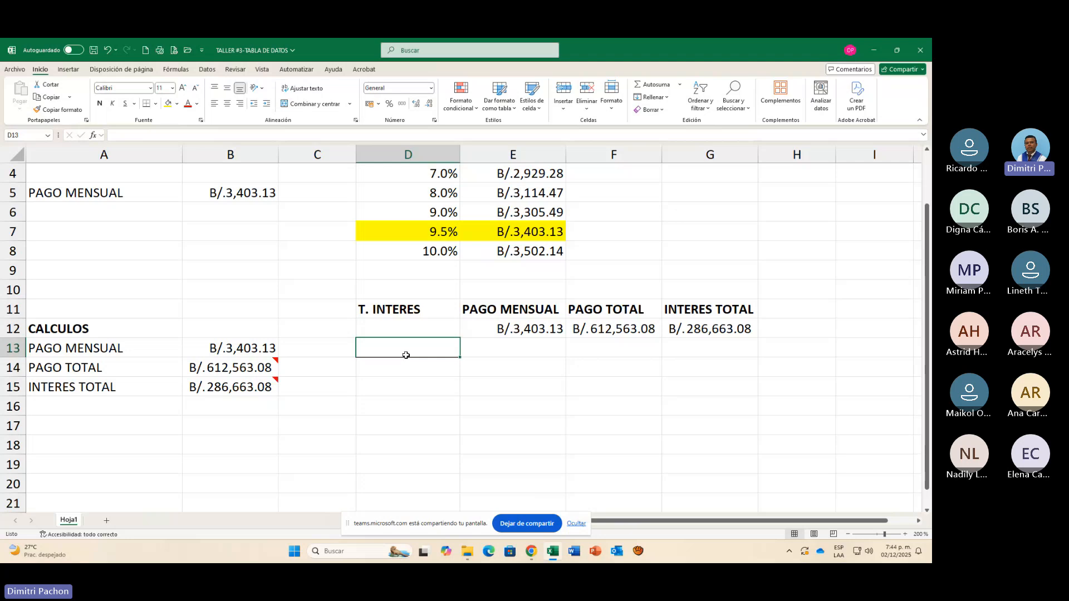
click(448, 194)
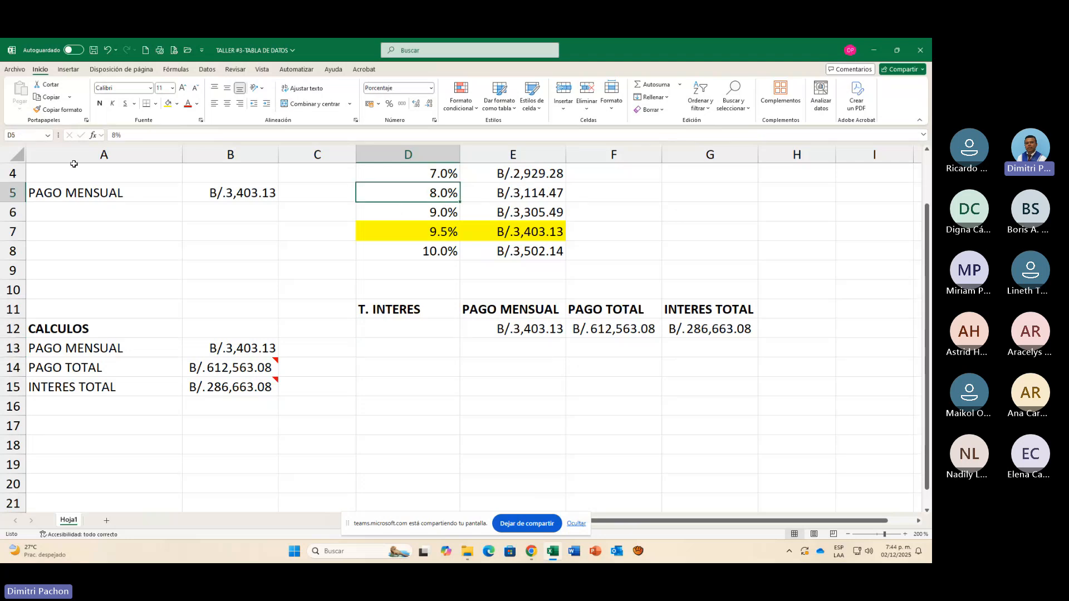
click(58, 109)
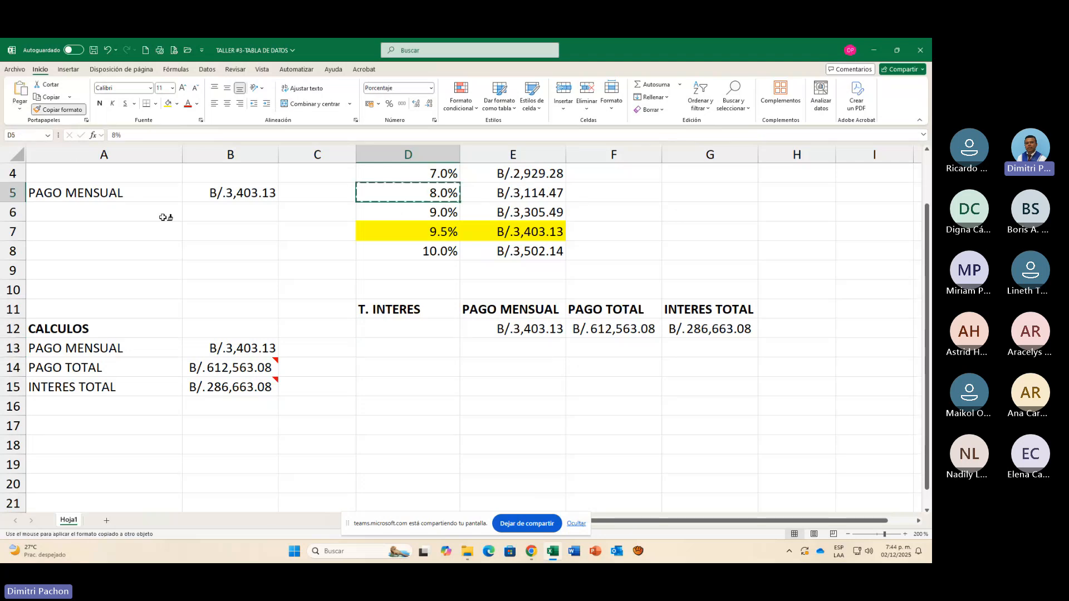
click(421, 352)
text(6.5)
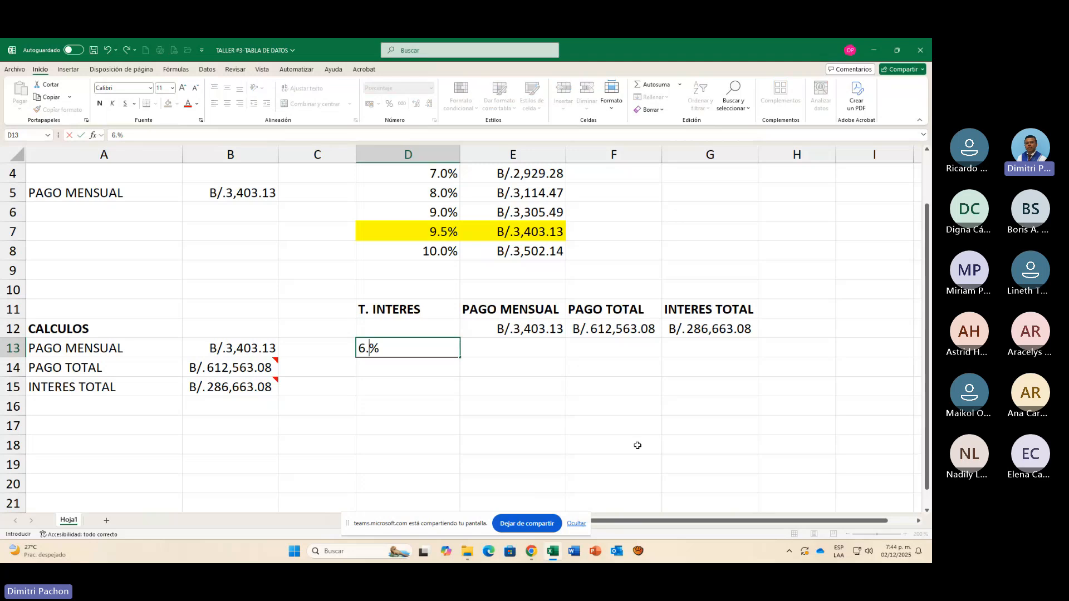
key(Return)
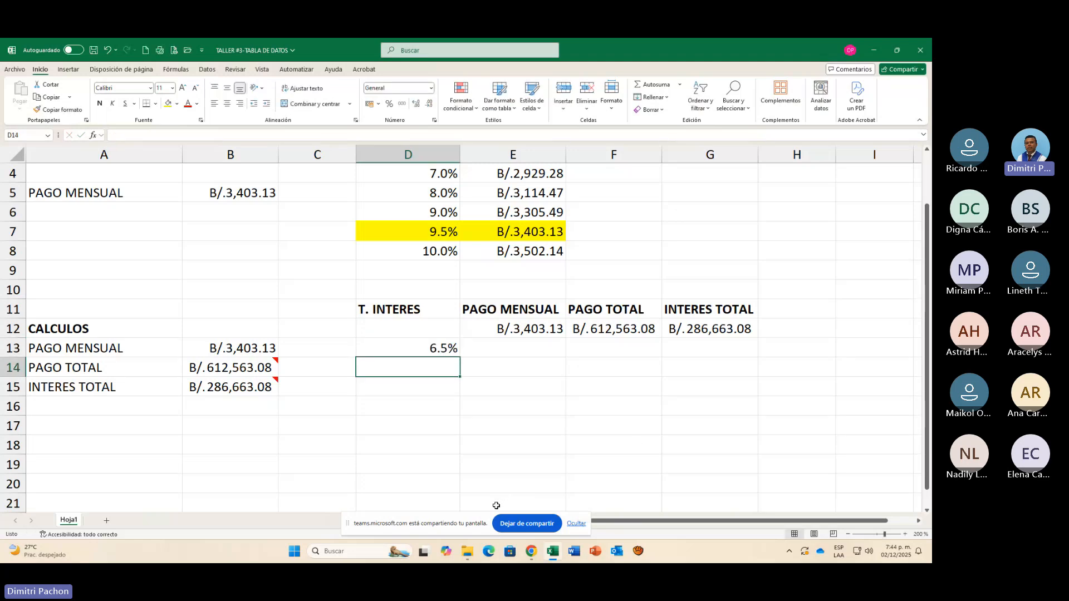
Step: Enter 7% in D14 and extend the 0.5% rate series under T. INTERES down to 11.0% in D22
click(439, 349)
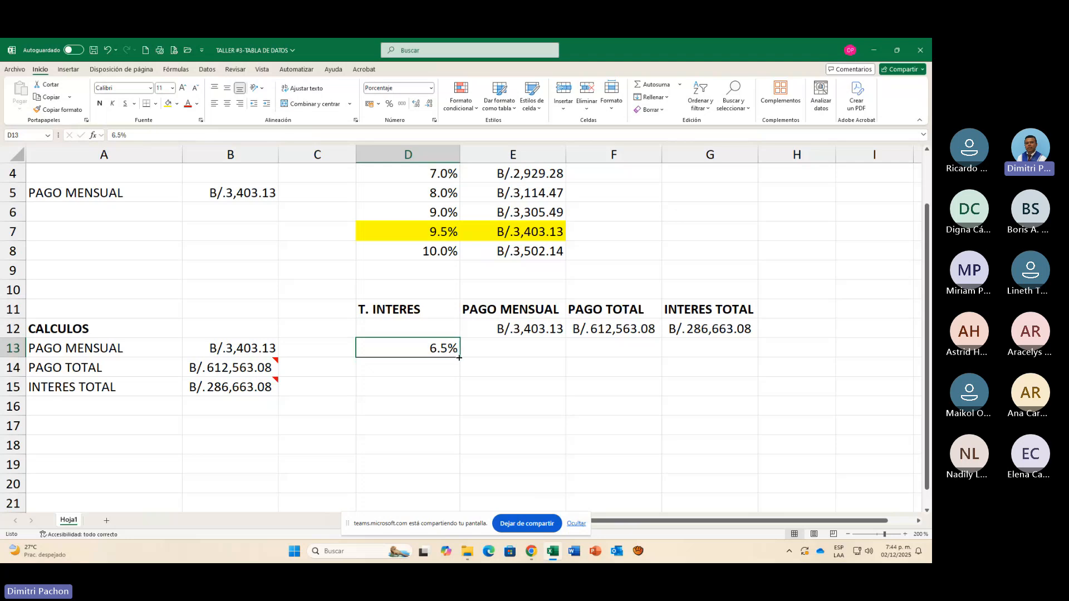
drag(459, 358, 460, 369)
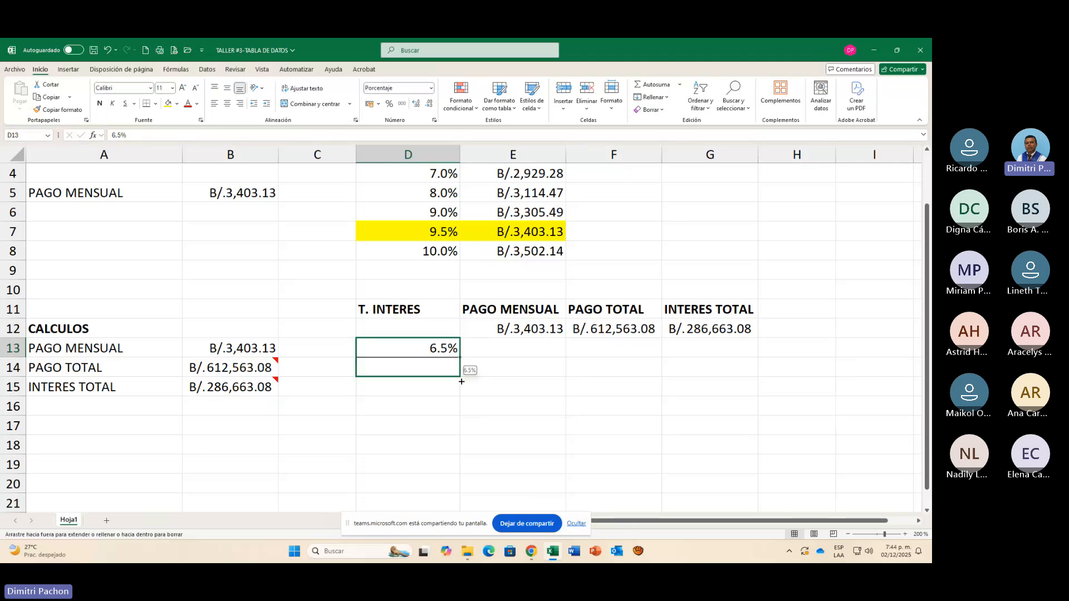
click(456, 368)
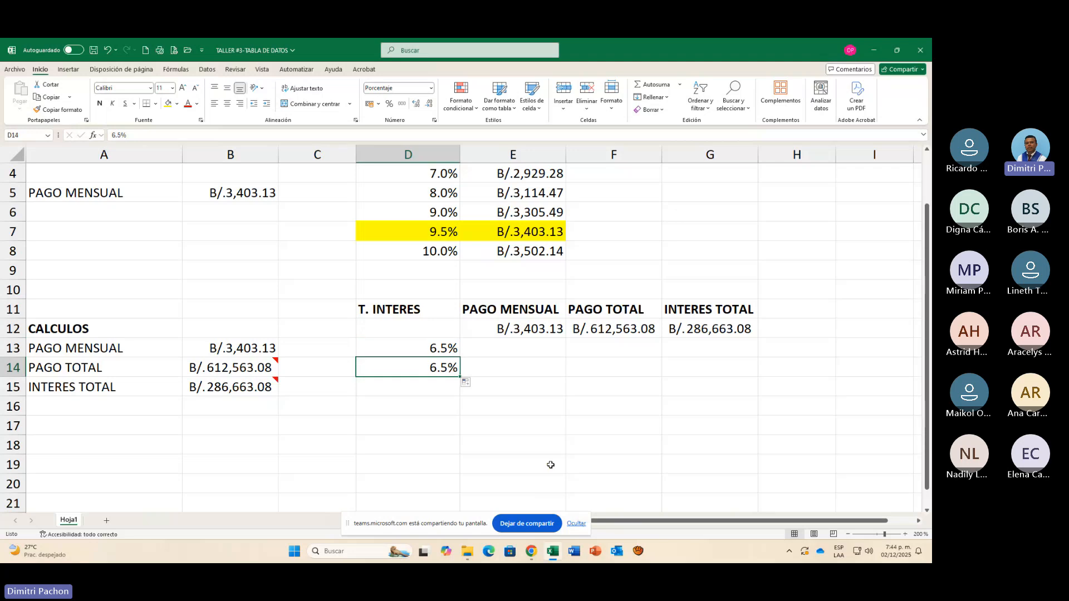
text(7)
key(Return)
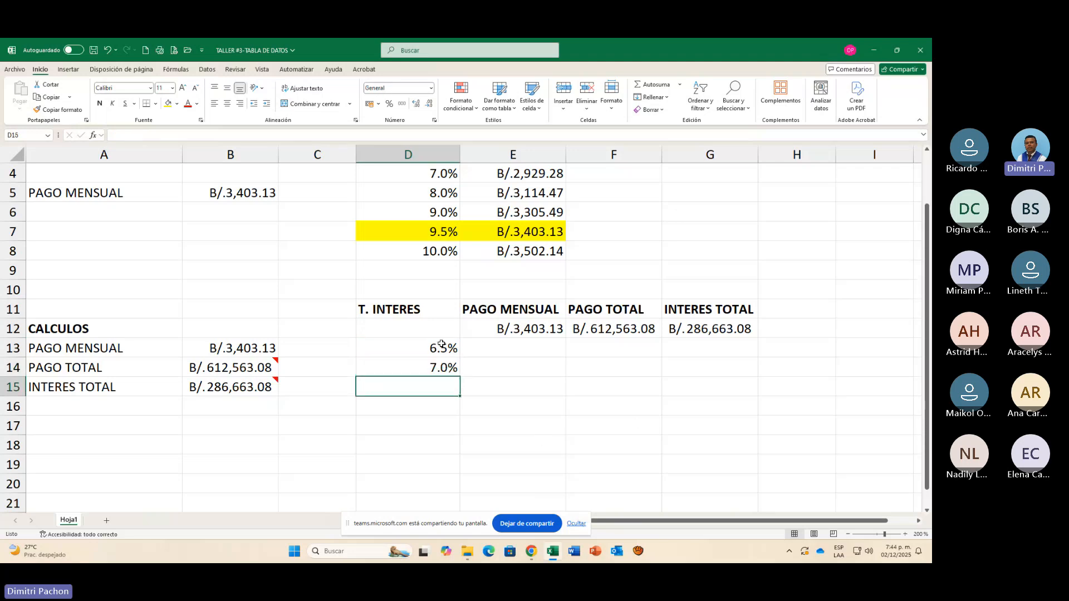
drag(444, 349, 458, 453)
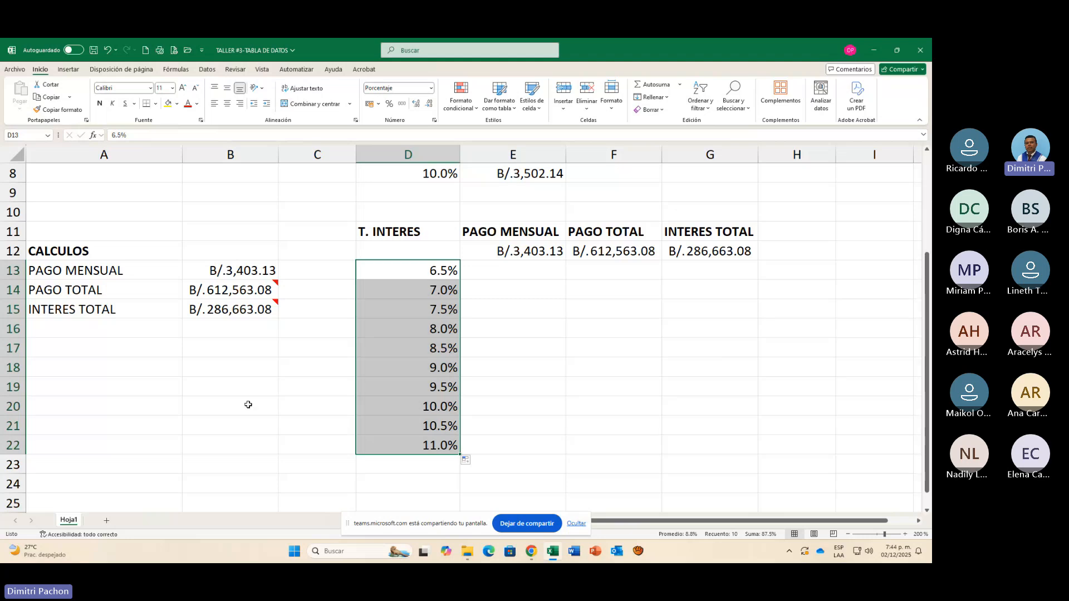
Step: Create a one-variable data table over D12:G22 using the annual interest cell B2 as the column input cell
drag(434, 251, 693, 443)
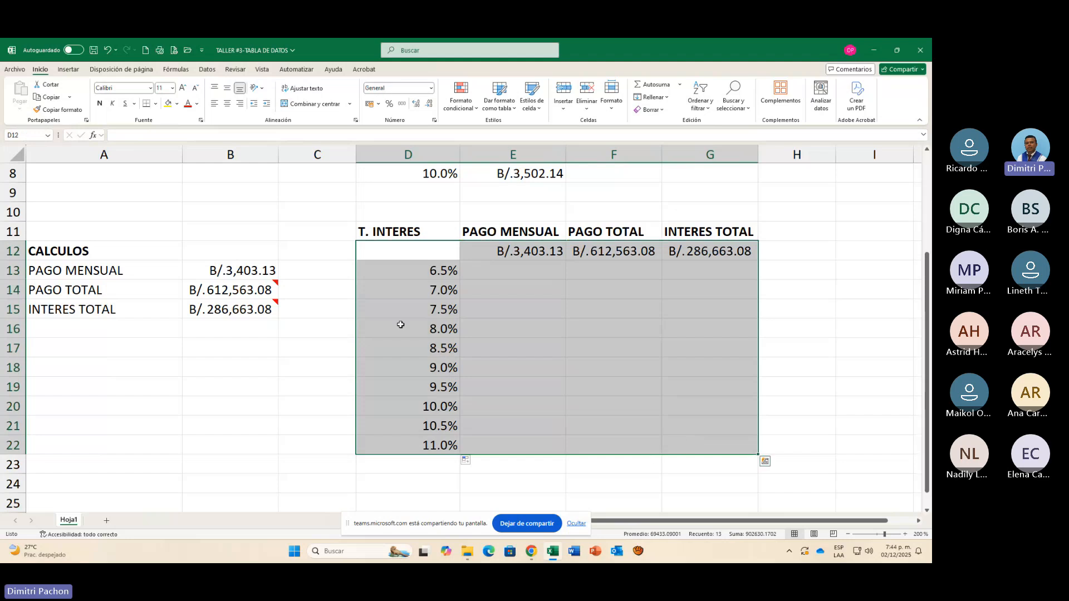
click(208, 70)
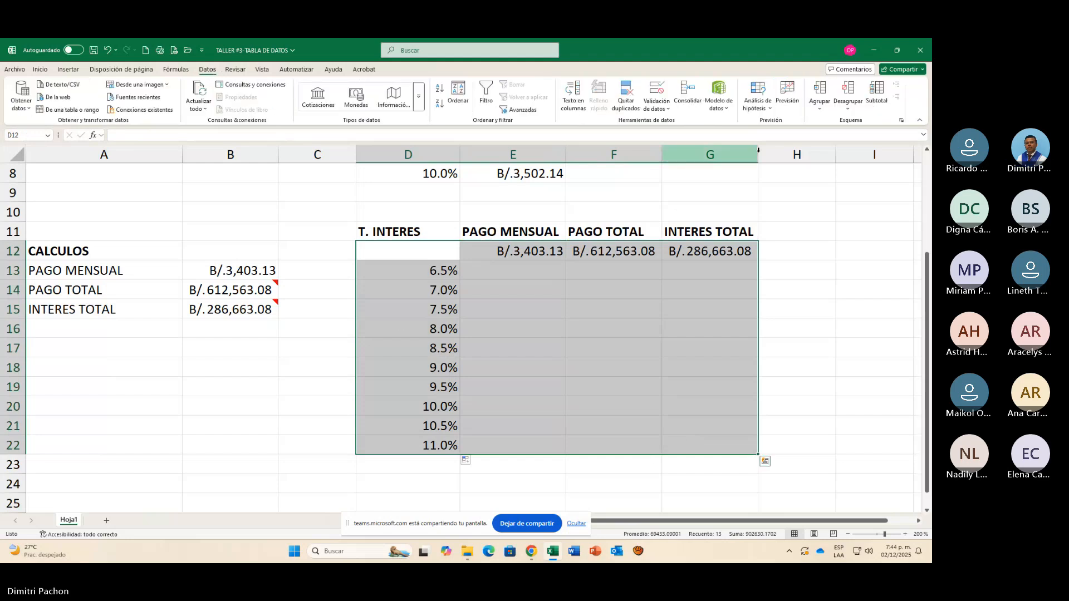
click(765, 109)
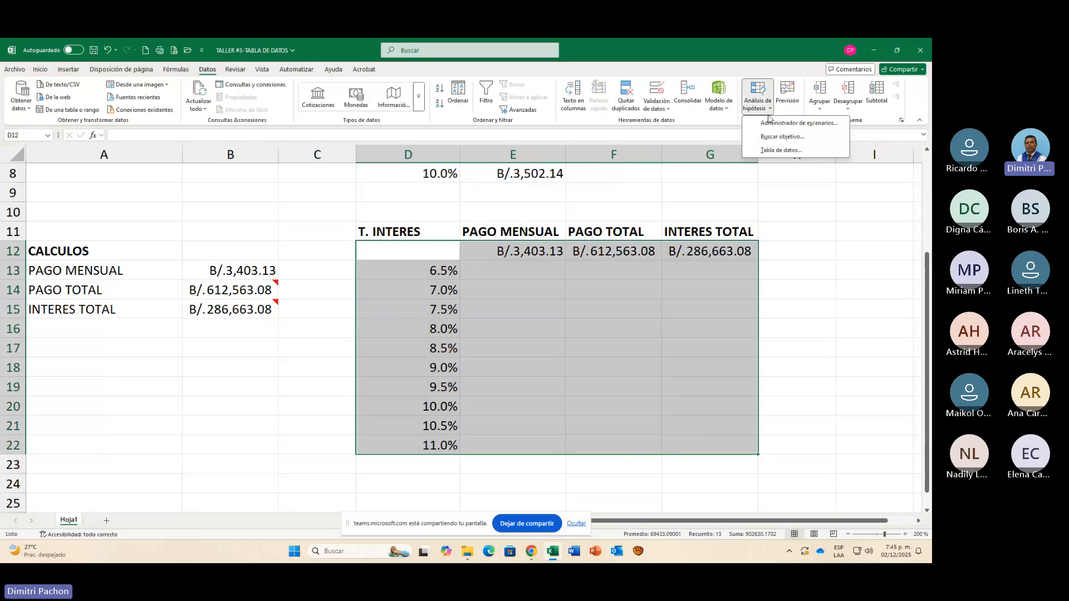
click(774, 151)
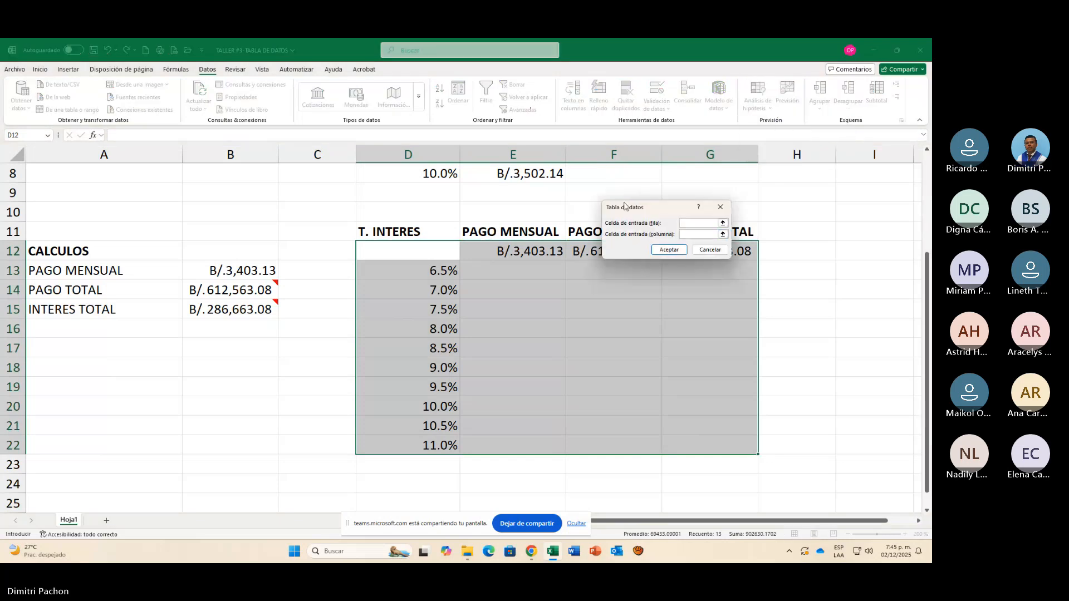
drag(625, 207, 141, 363)
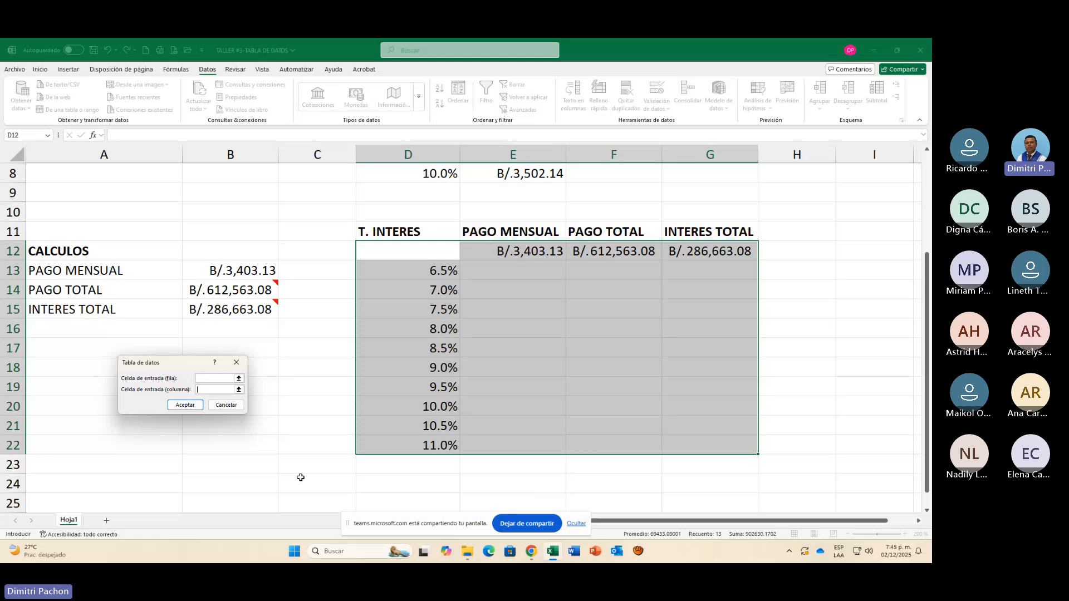
scroll(301, 477, up, 2)
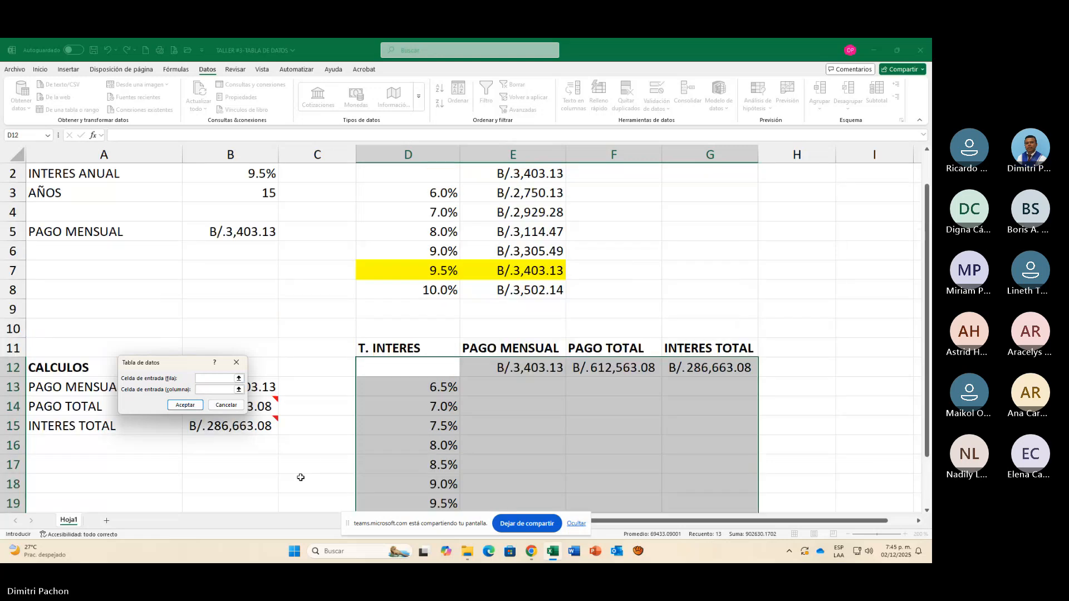
scroll(301, 477, up, 1)
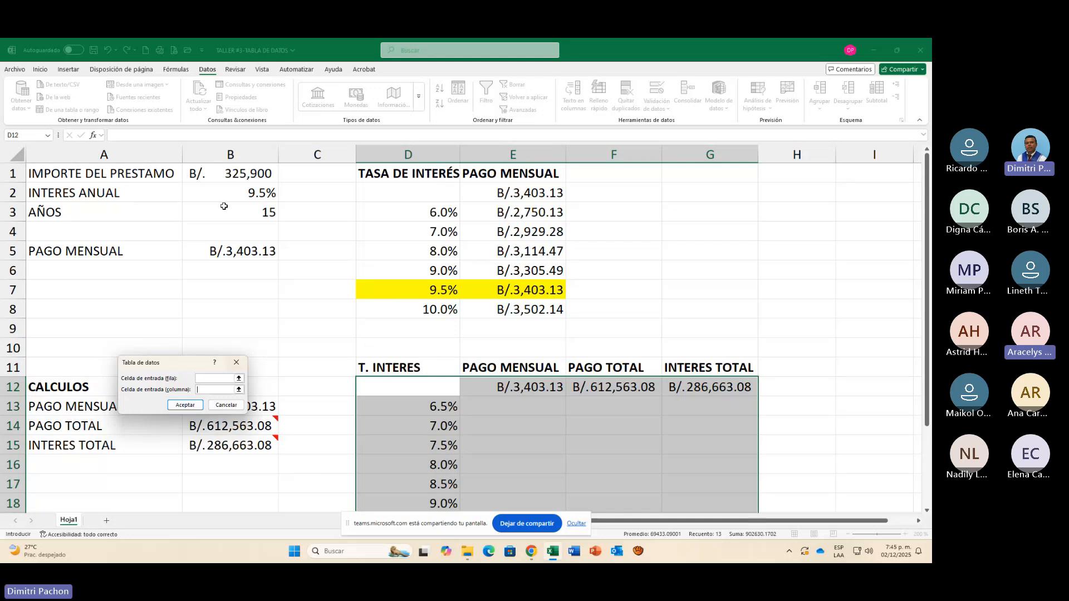
click(243, 195)
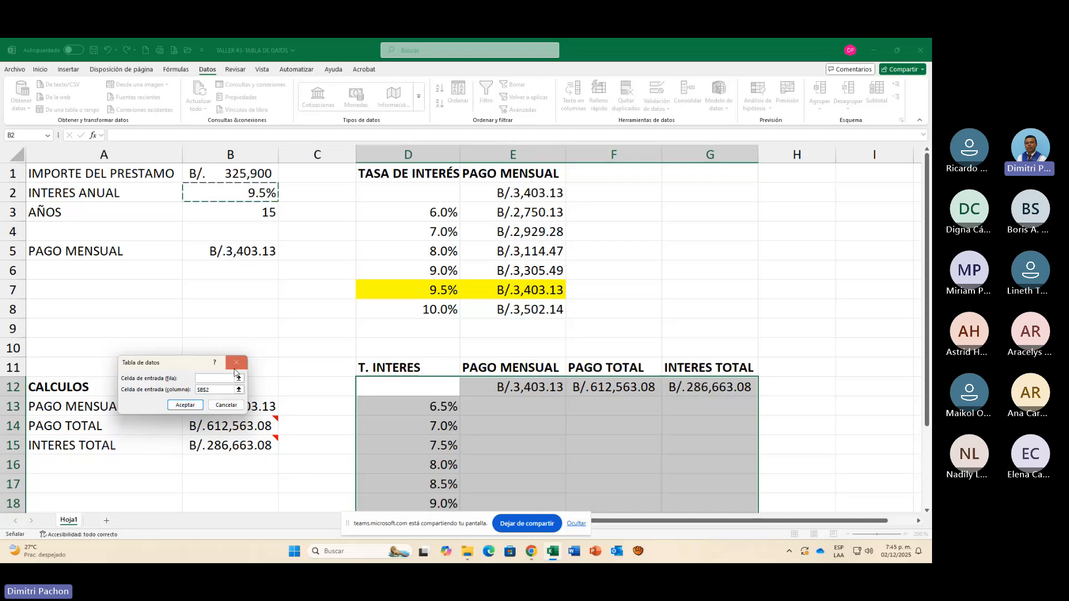
click(197, 405)
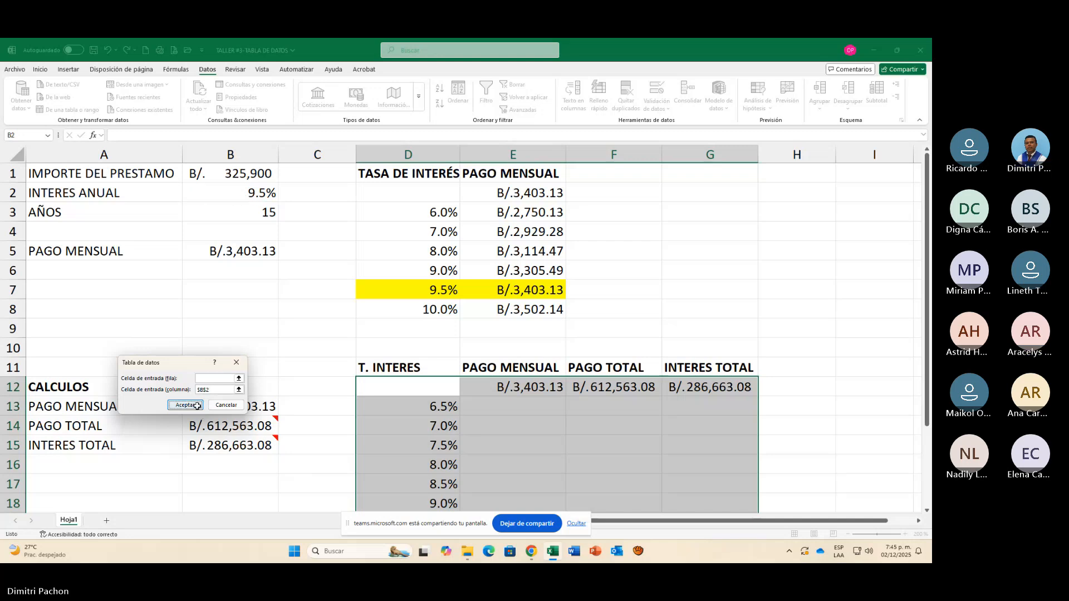
scroll(535, 294, down, 3)
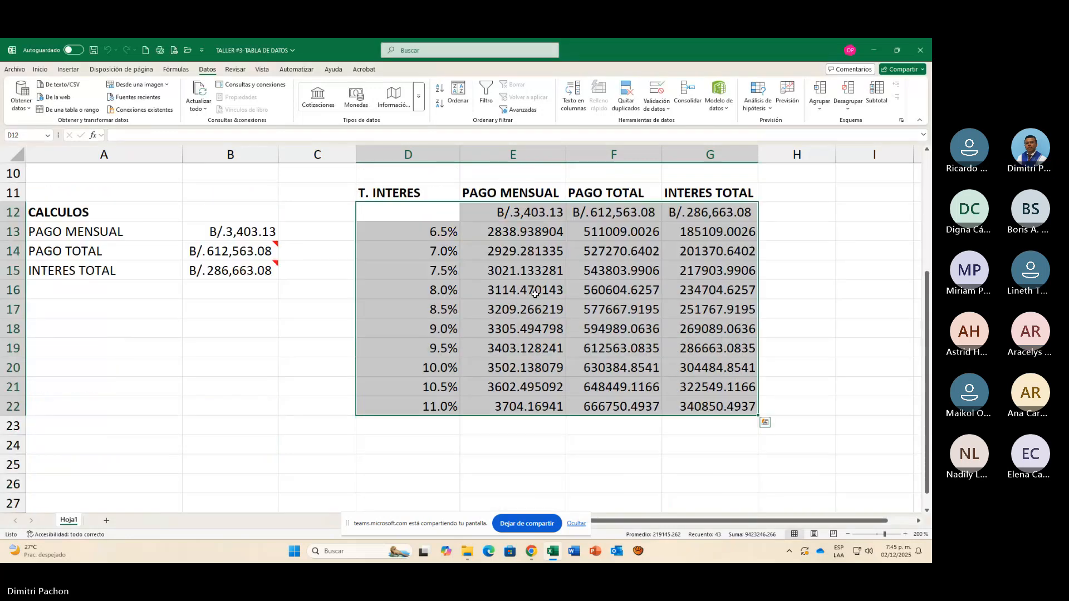
Step: Copy the currency format of E12 onto the data table results in E13:G22
click(518, 214)
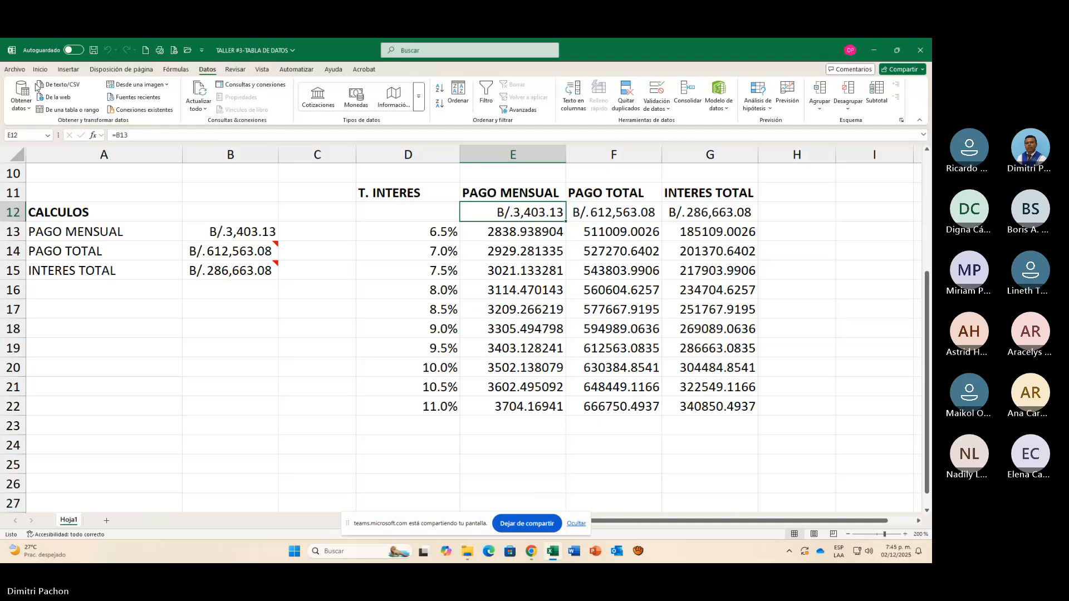
click(40, 69)
click(58, 110)
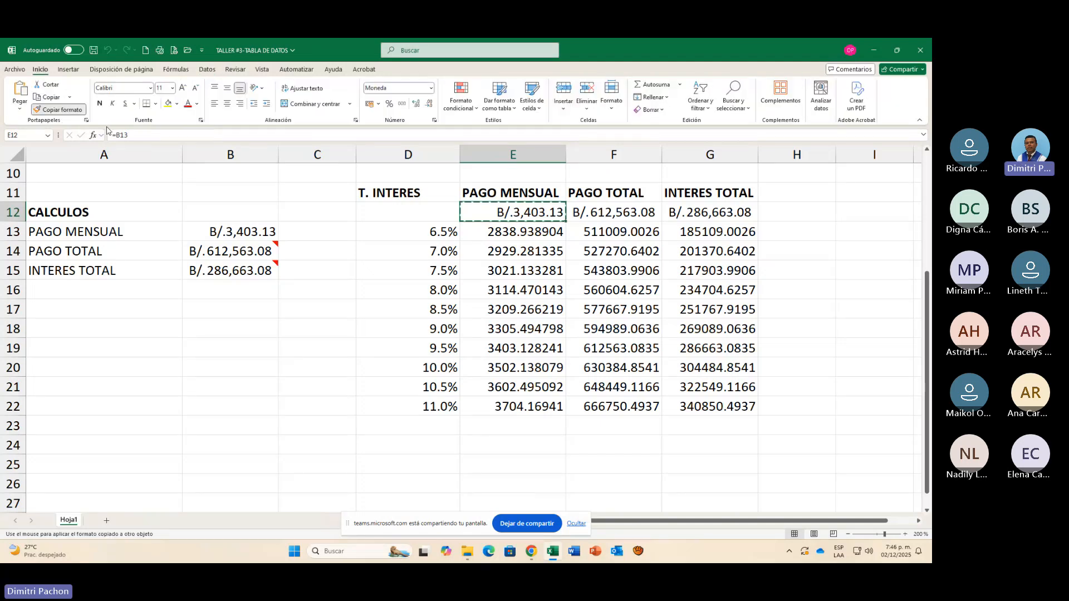
mouse_move(505, 234)
mouse_down()
mouse_move(676, 334)
mouse_move(682, 409)
mouse_up()
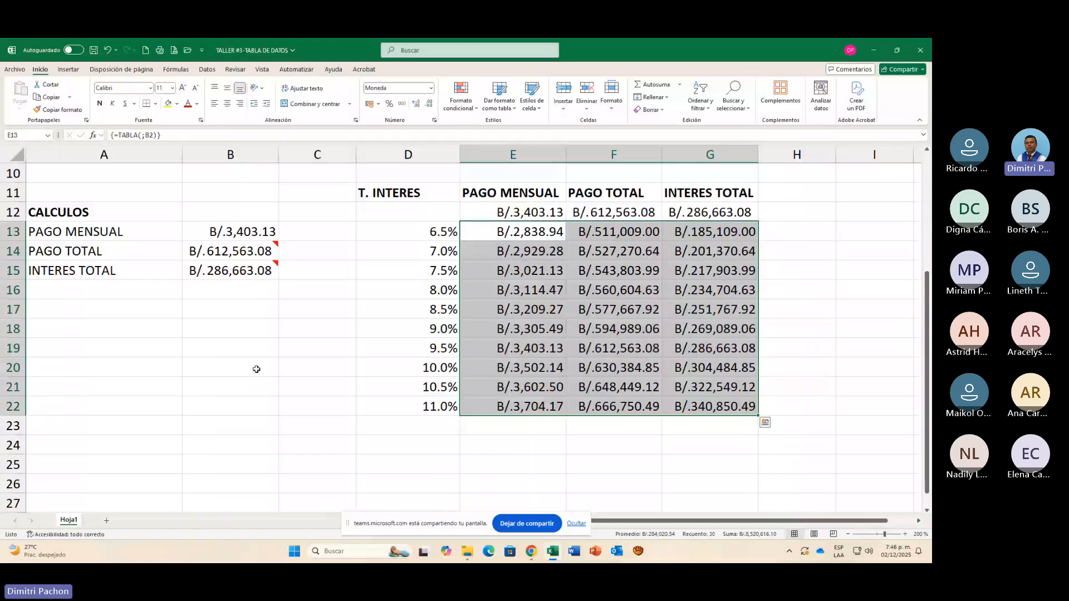
Step: Examine the data table's monthly payment, total payment and total interest by rate, including the 6.5% row
click(520, 232)
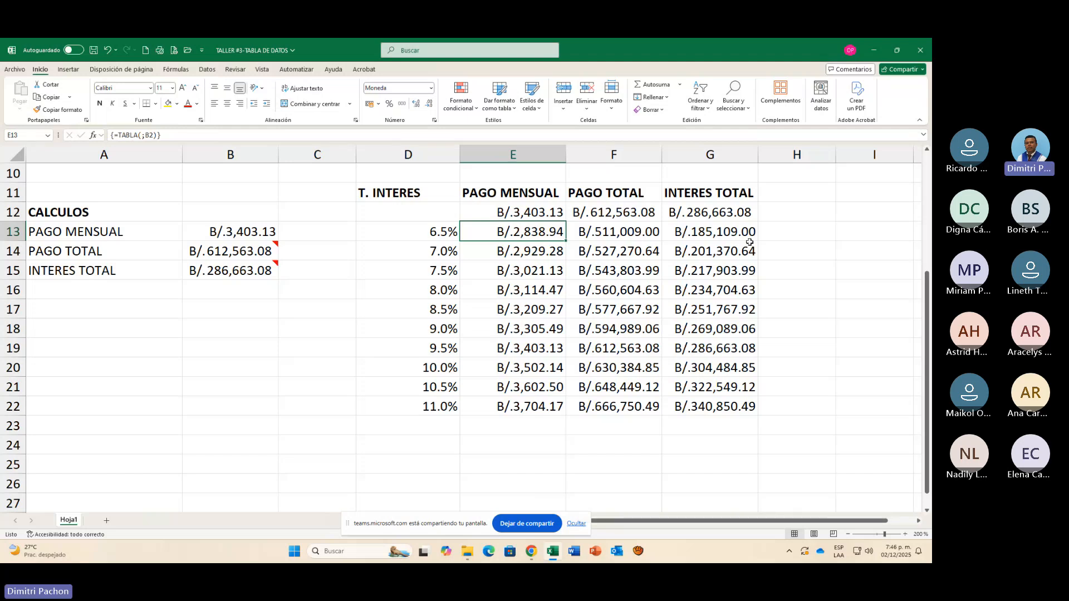
click(440, 252)
click(444, 271)
click(449, 290)
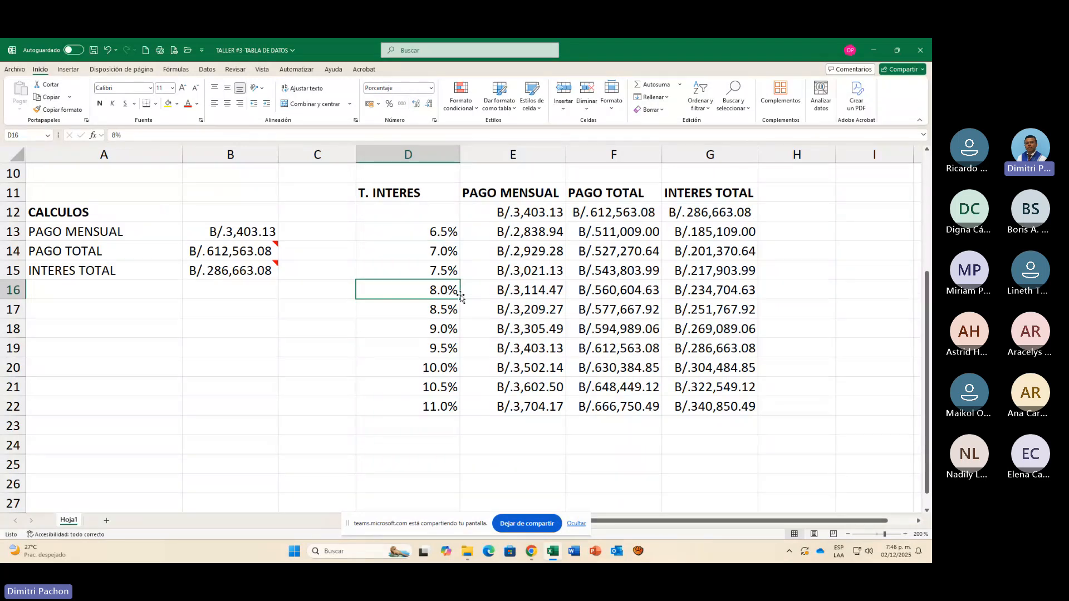
click(445, 234)
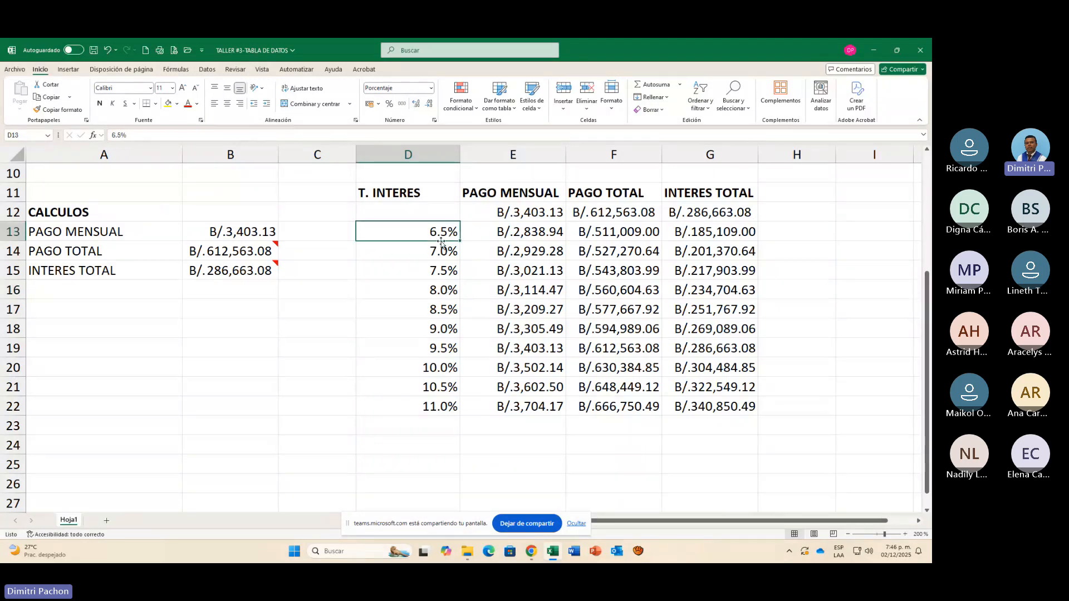
drag(445, 236, 733, 234)
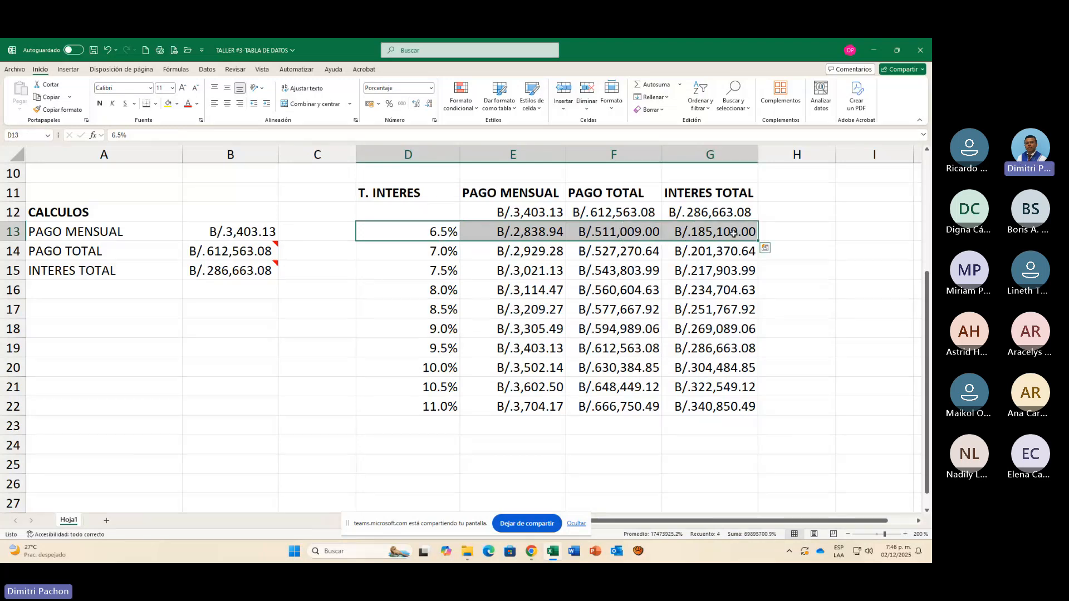
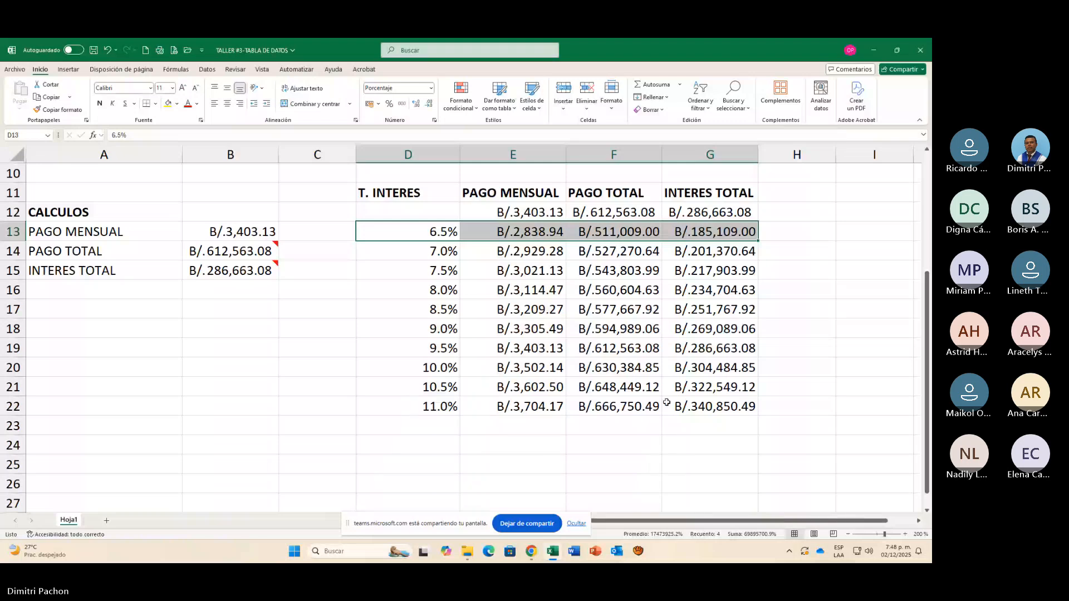
Step: Select the empty cell H1 beyond the existing tables
scroll(908, 503, up, 3)
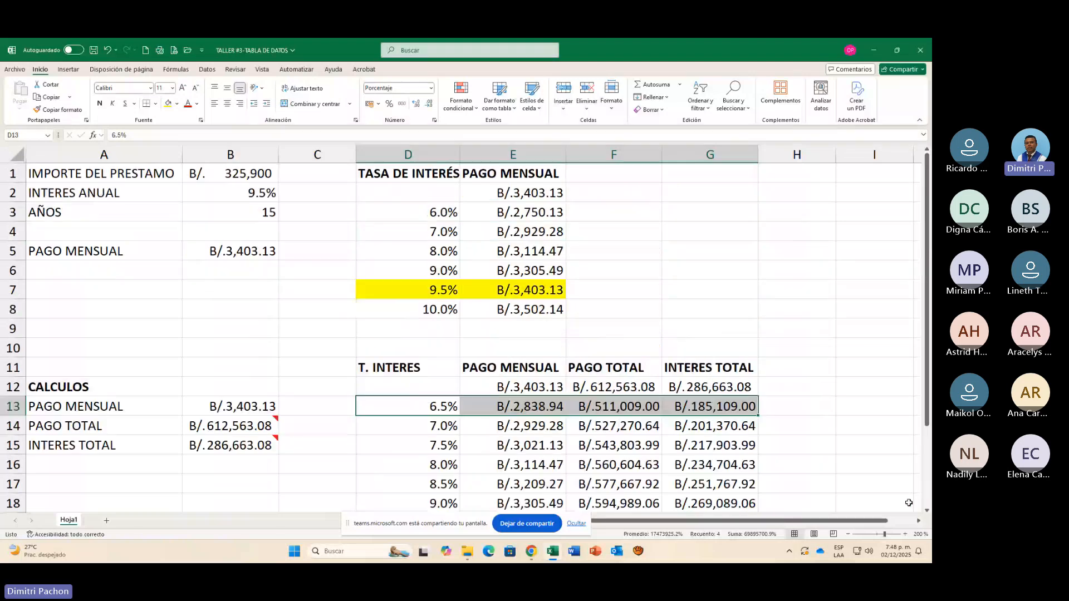
scroll(909, 503, right, 2)
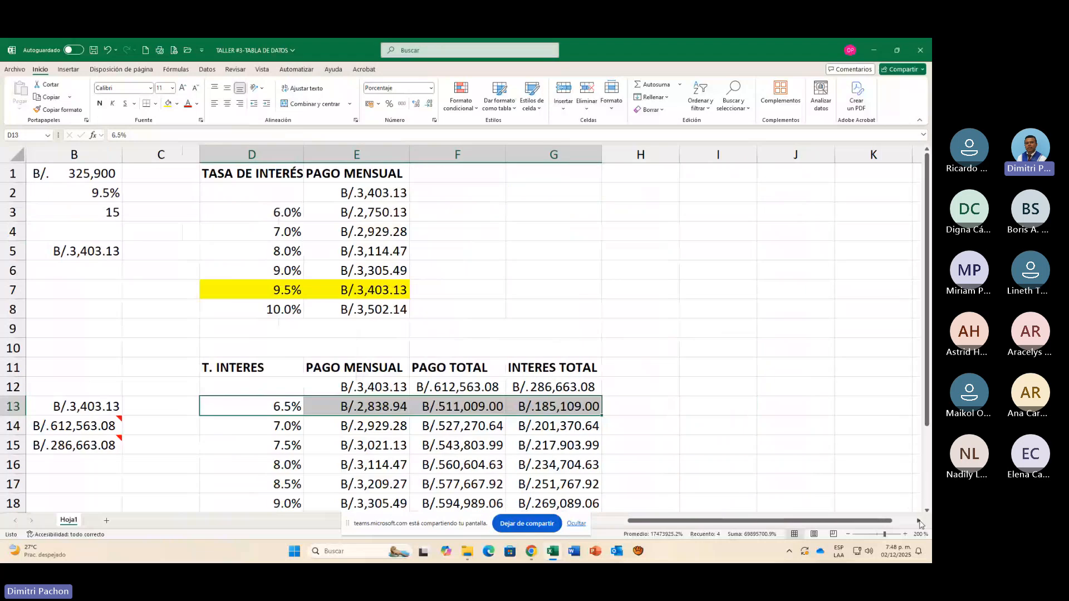
click(674, 177)
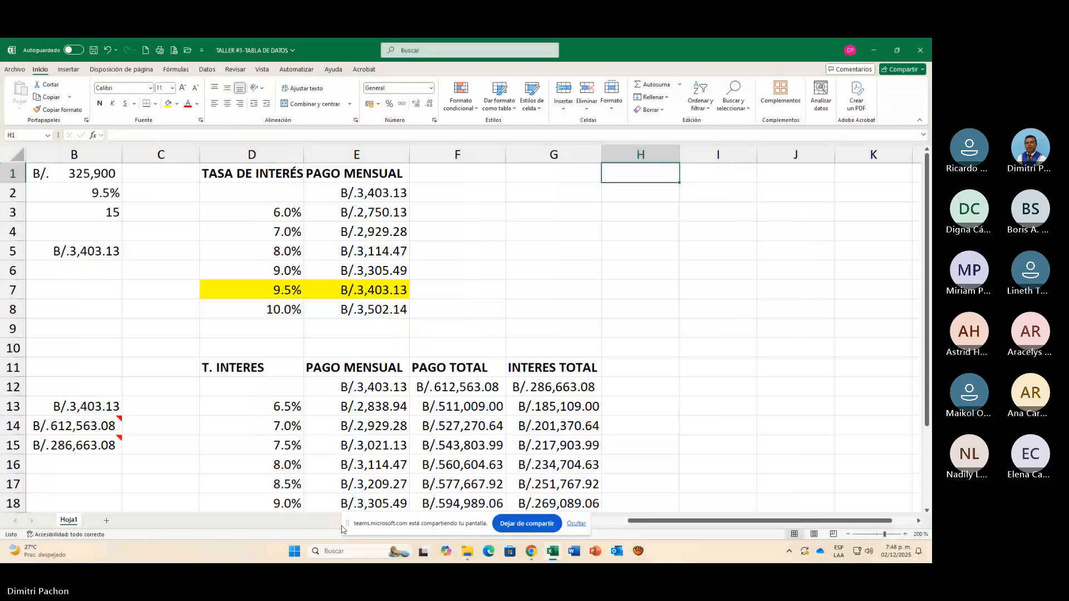
Step: Switch to the Teams meeting in Chrome to check the participants, and return to the Excel workbook
mouse_move(531, 551)
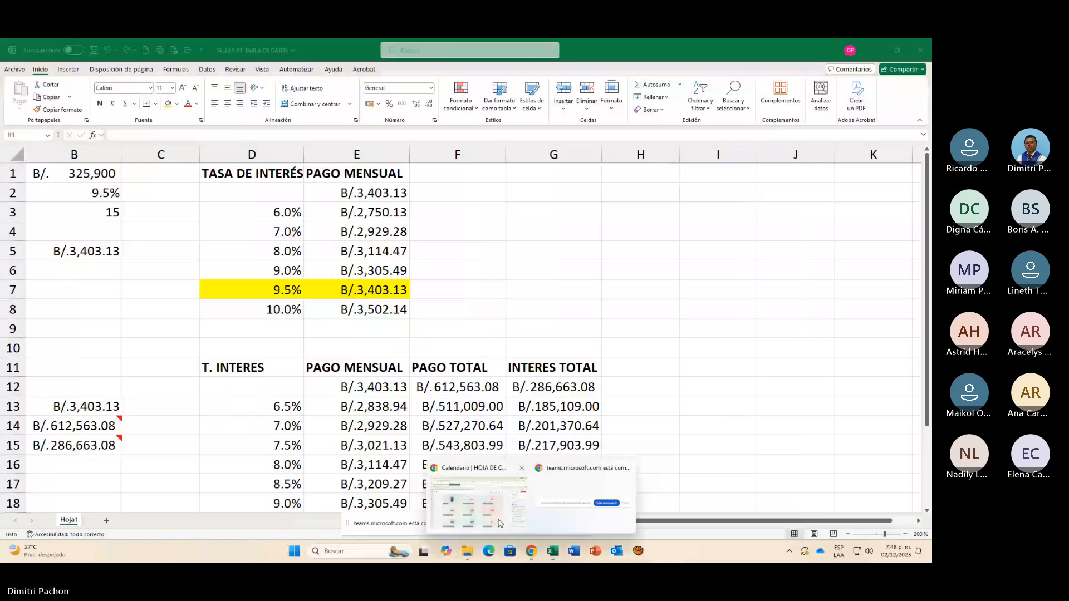
click(500, 523)
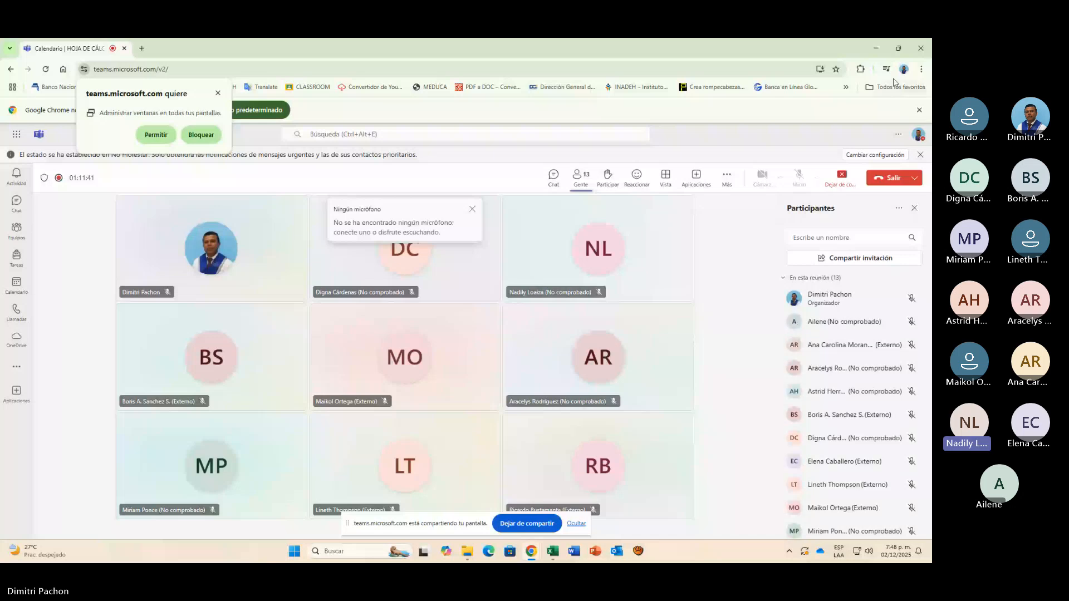
click(872, 49)
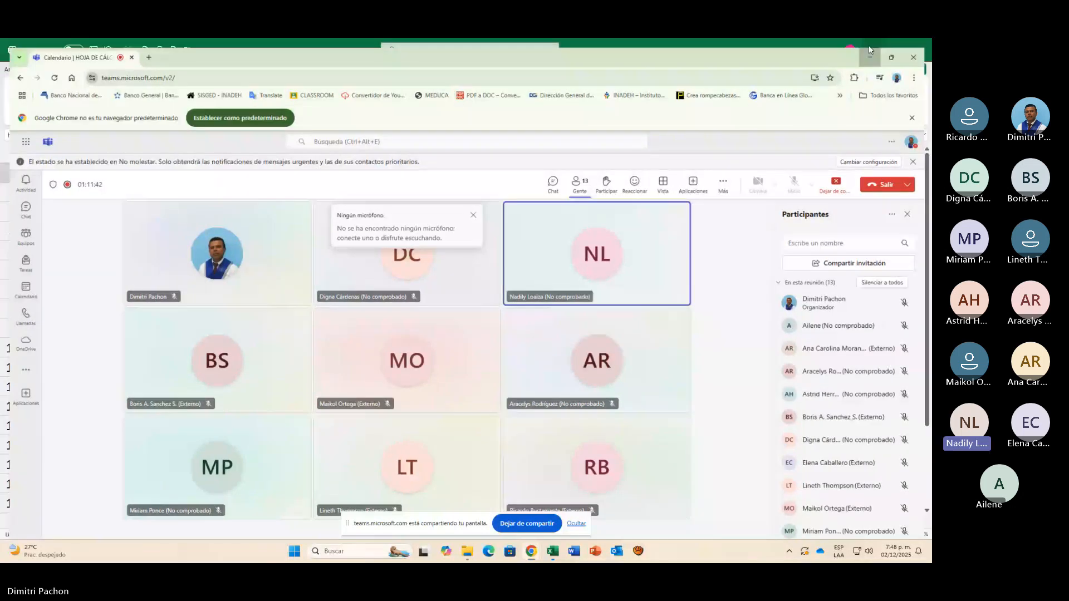
click(869, 49)
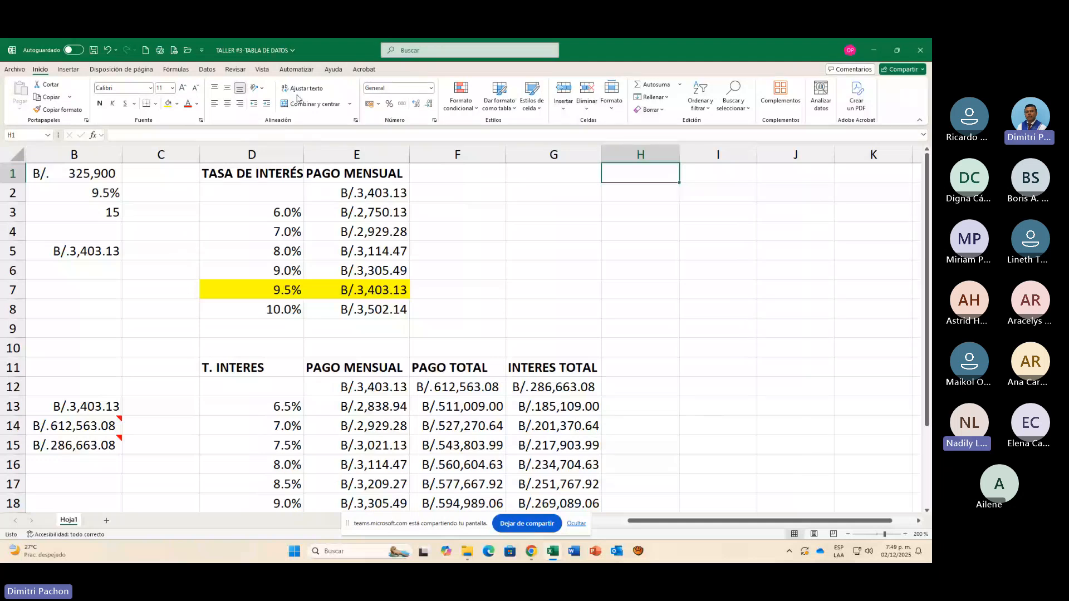
Step: Enter the heading INTERES TOTAL in H1 with wrapped text, centred and in bold
text(INT)
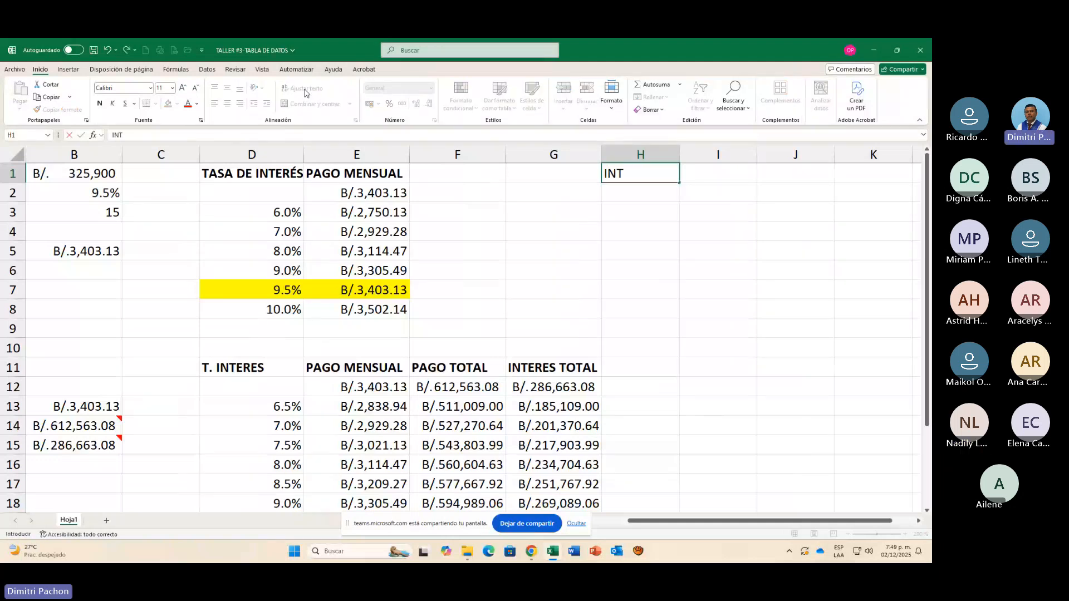
text(ERES TOTAL)
key(Return)
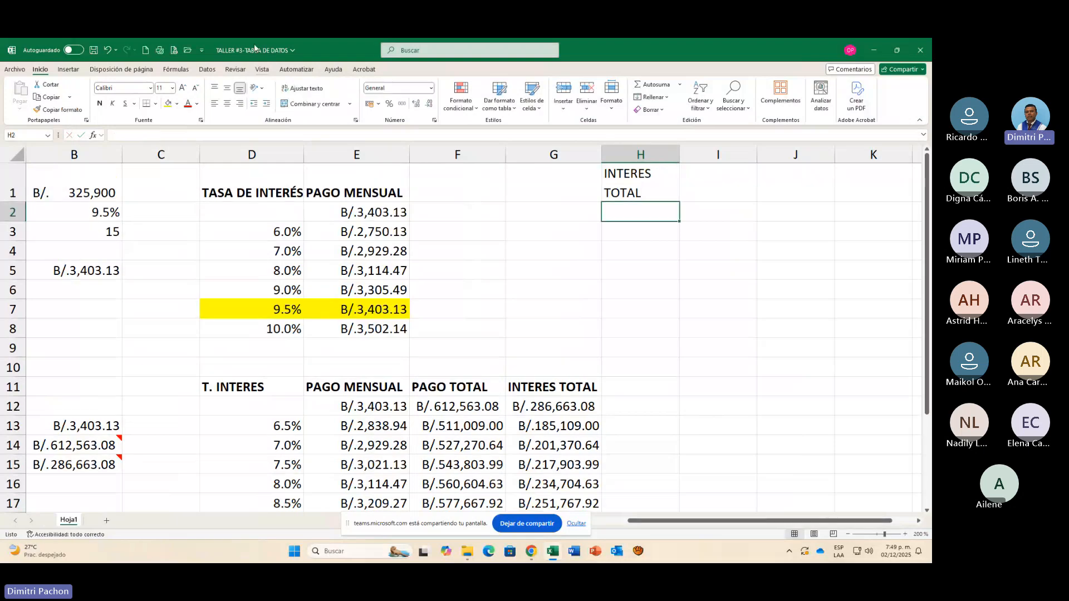
key(Up)
click(228, 104)
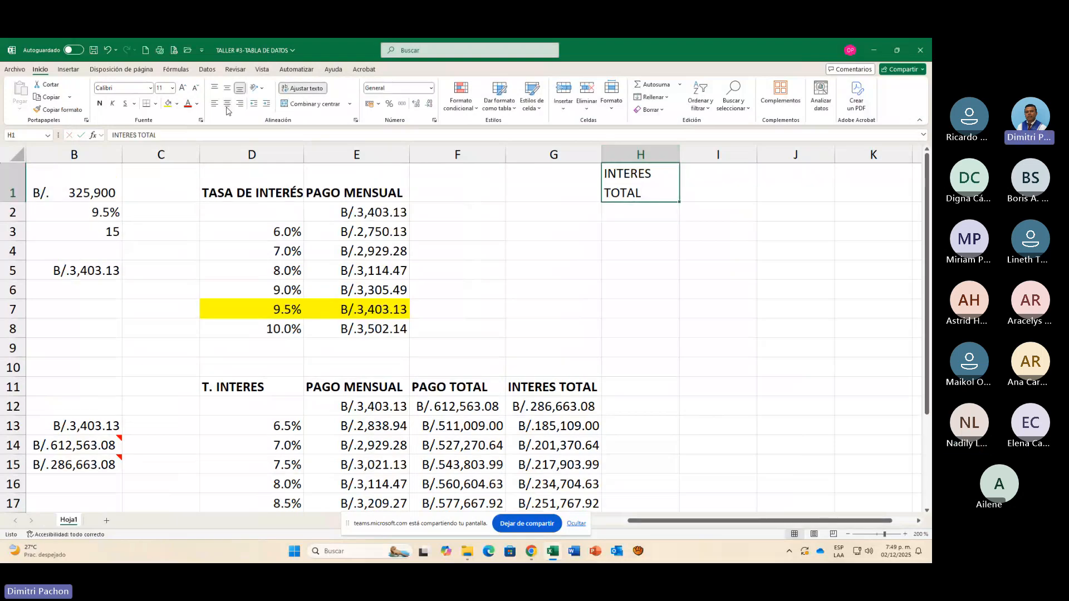
click(100, 105)
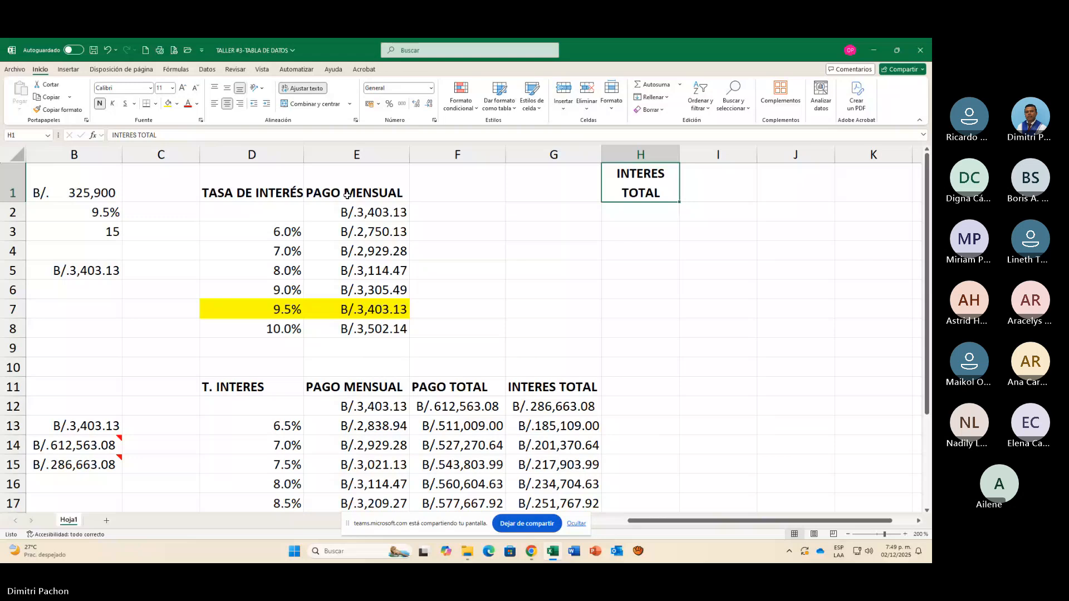
drag(641, 521, 587, 529)
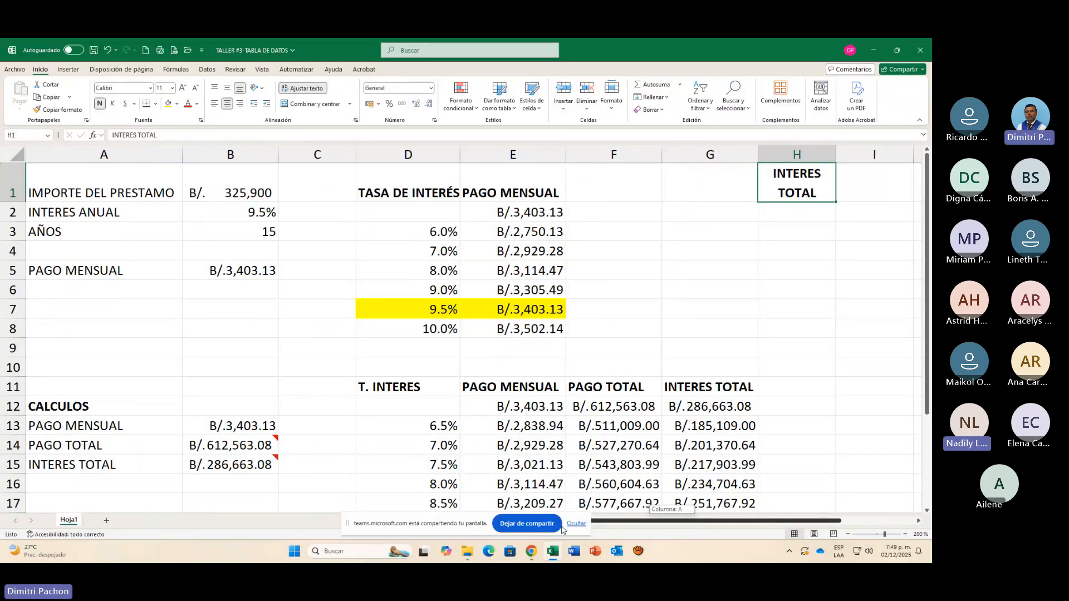
Step: Link H2, below the INTERES TOTAL heading, to the calculated total interest with the formula =B15
drag(562, 529, 701, 530)
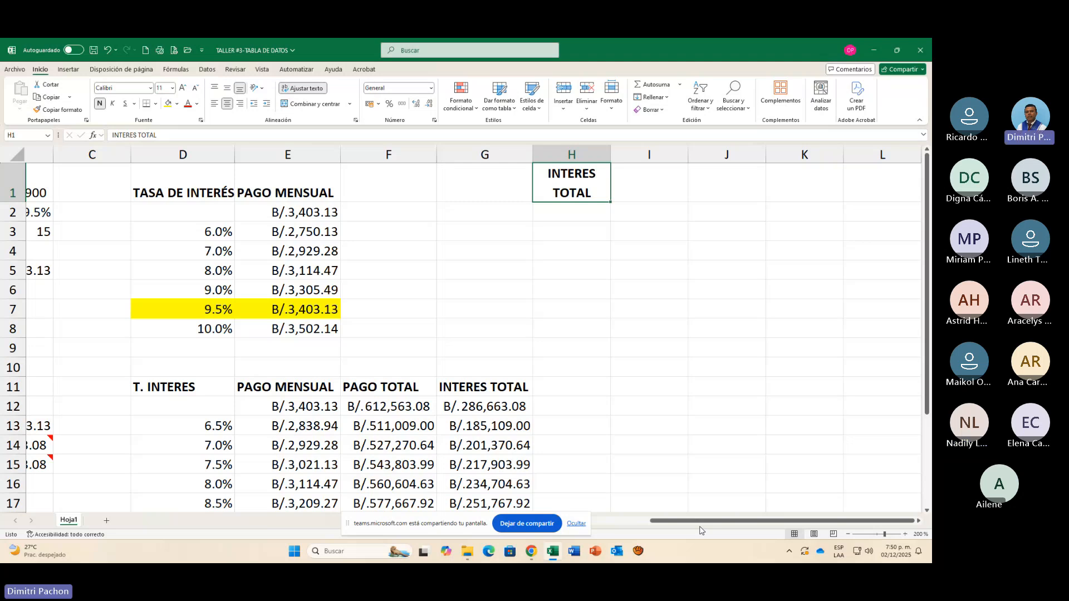
key(Return)
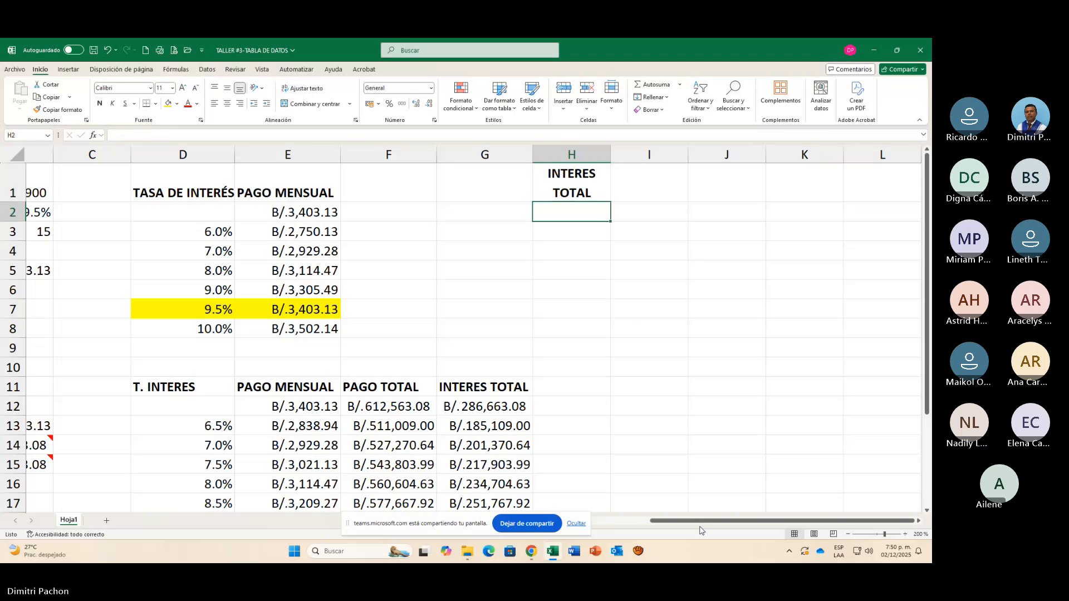
text(=)
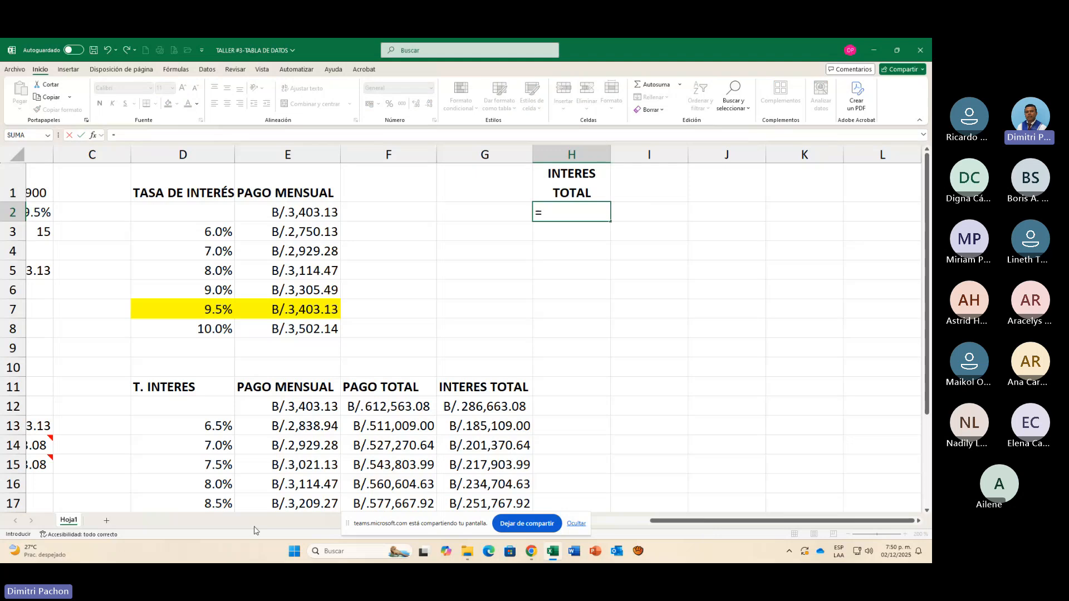
scroll(675, 526, left, 3)
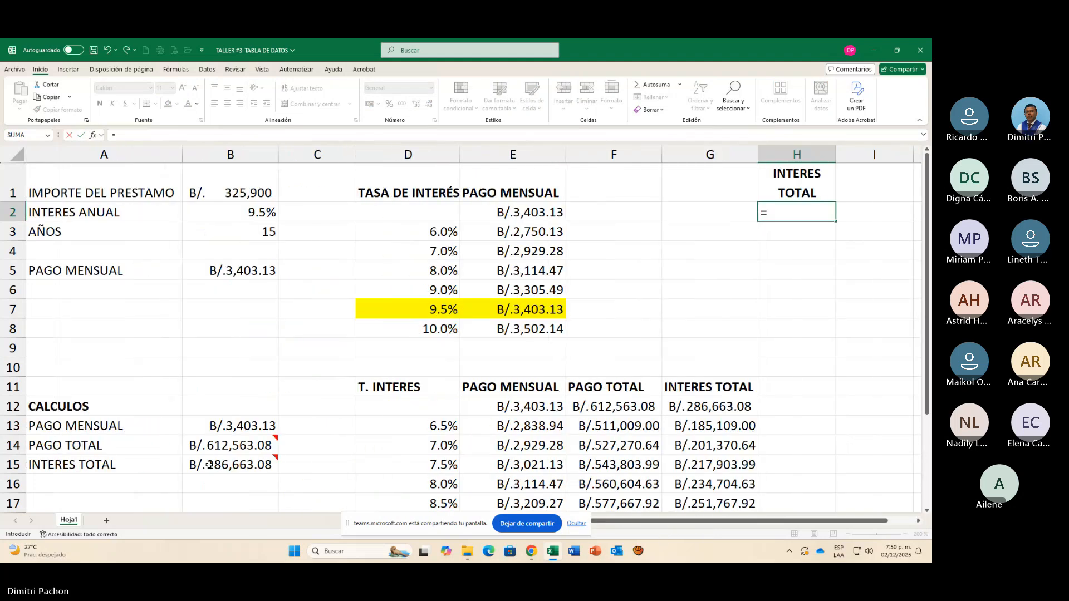
click(209, 465)
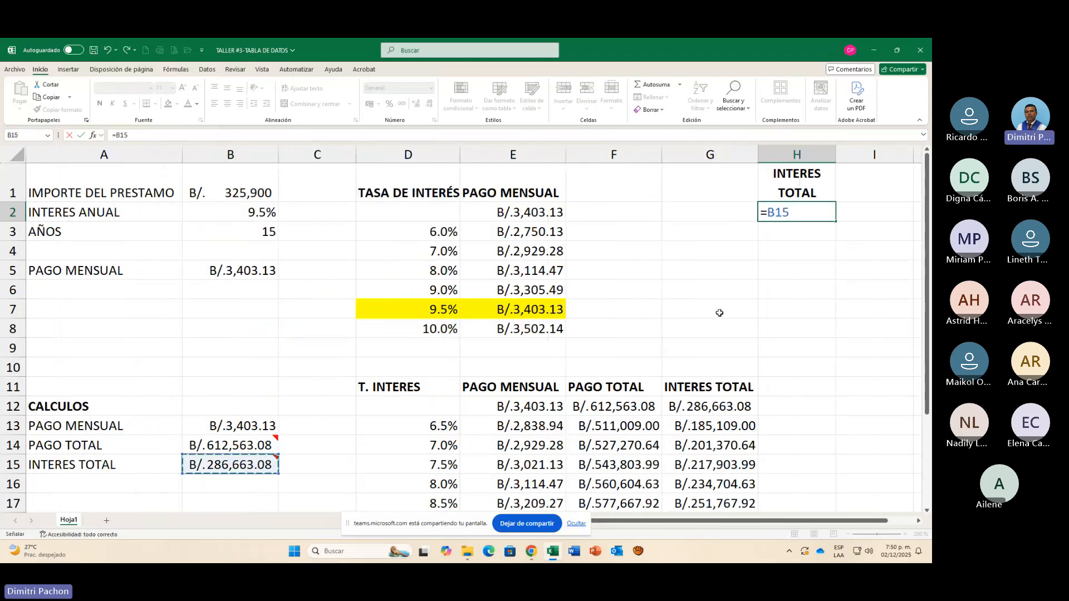
key(Return)
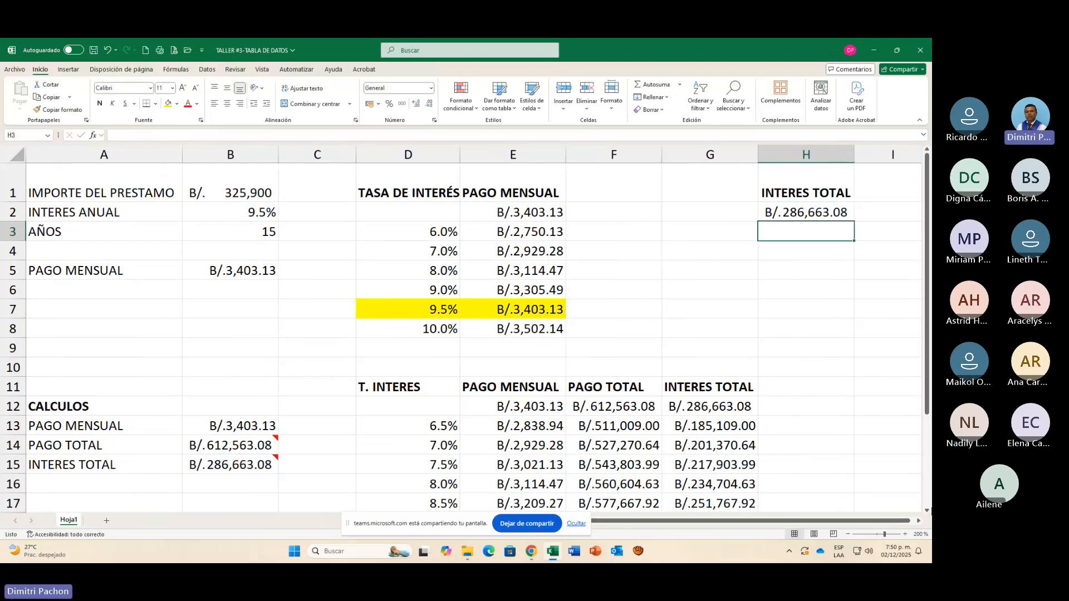
Step: Examine the layout for a two-variable table around H2, with one input range across row 2 and another down H3:H8
scroll(695, 302, right, 2)
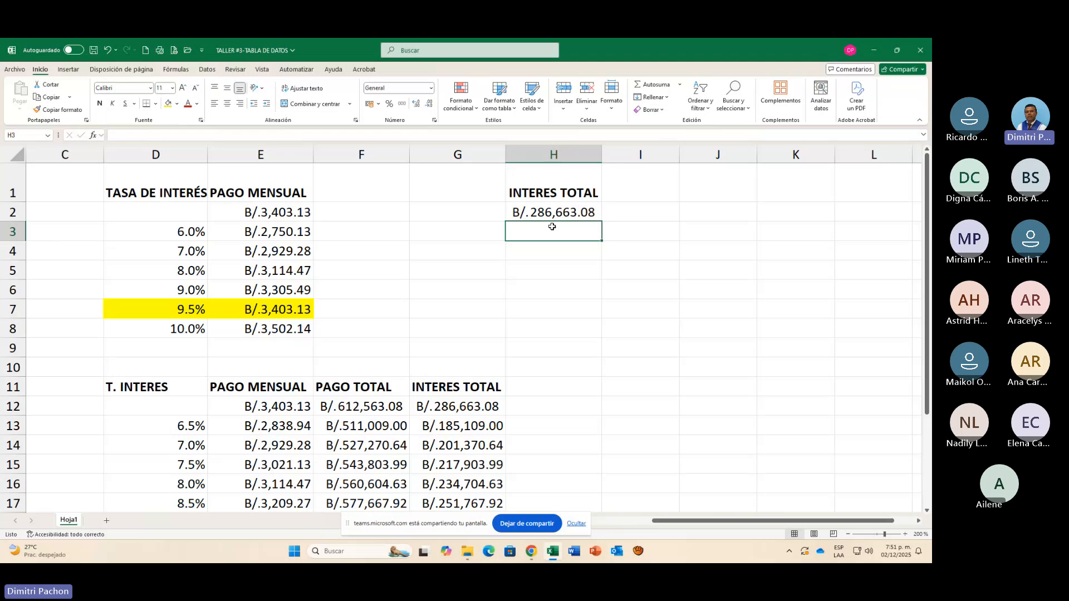
click(572, 213)
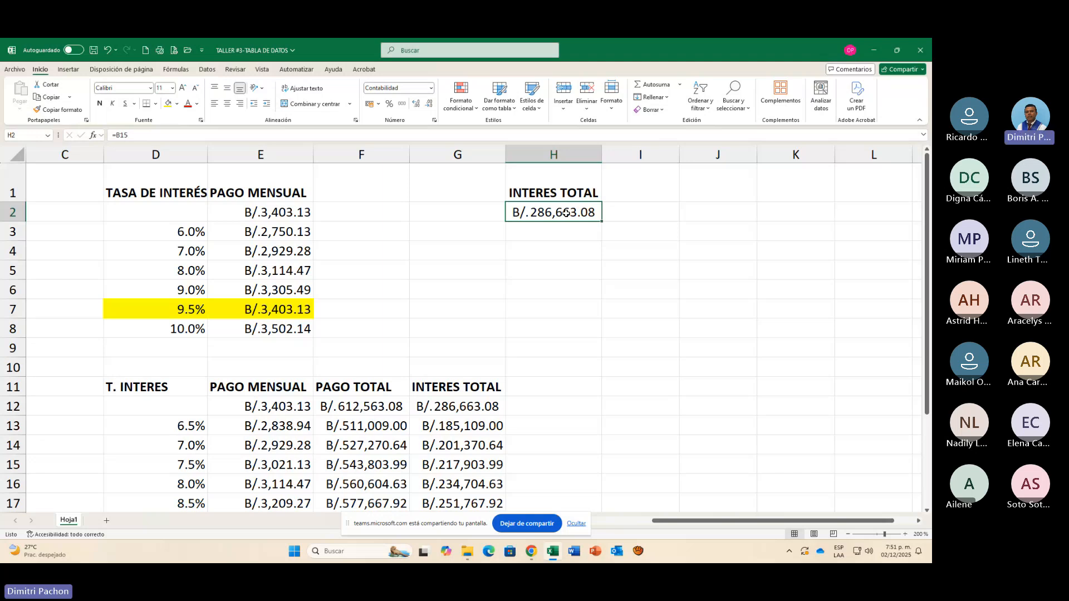
drag(640, 213, 821, 211)
click(570, 234)
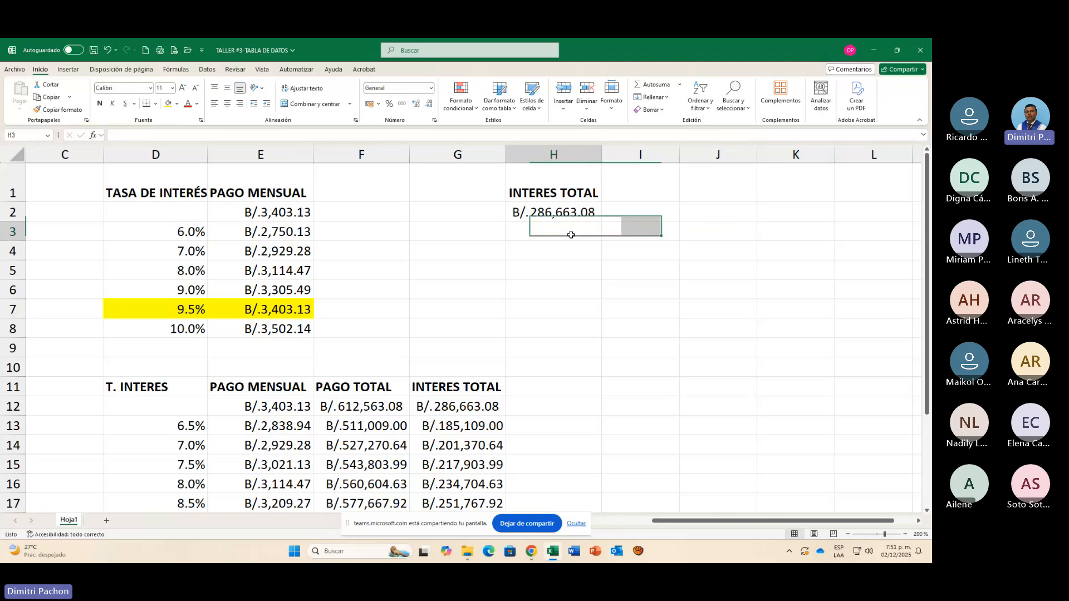
drag(571, 234, 574, 302)
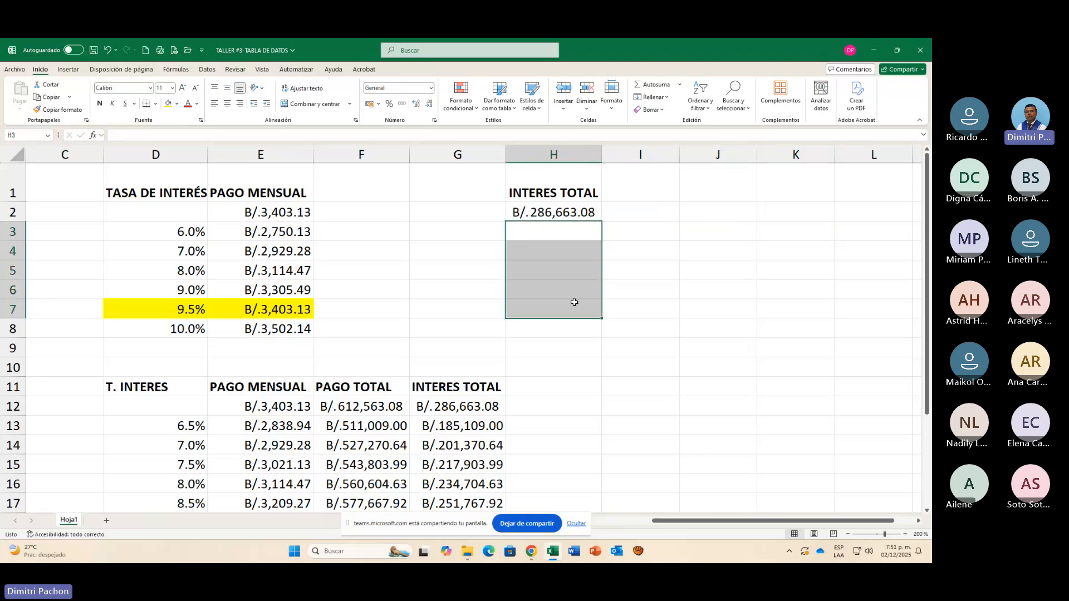
drag(640, 213, 694, 219)
drag(576, 232, 581, 335)
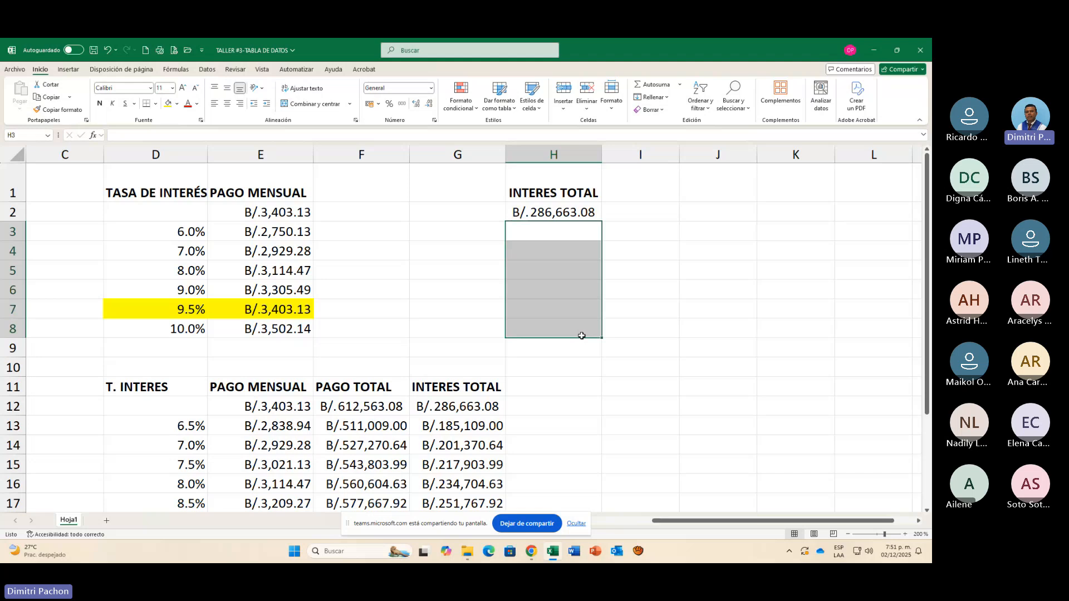
click(570, 243)
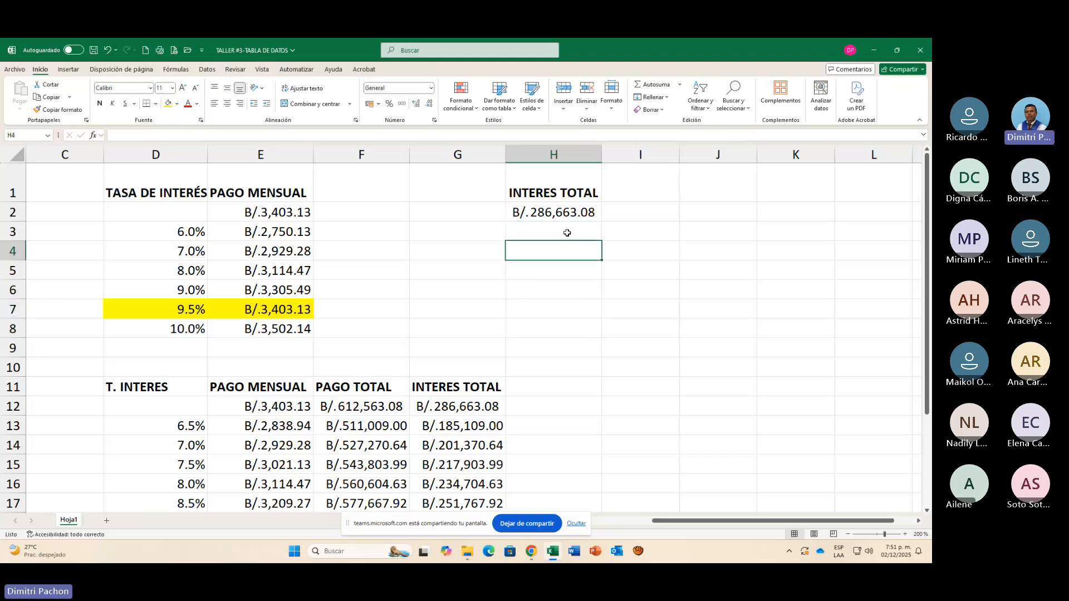
click(566, 232)
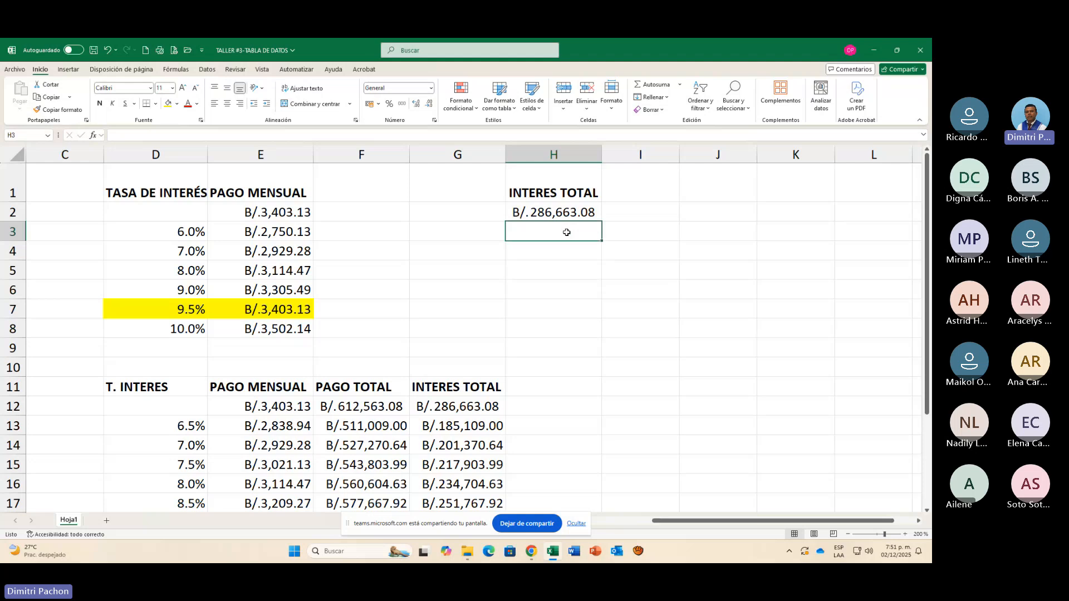
Step: Copy the percentage format of D3 to H3 and enter 6.5% there as the first interest rate
click(173, 224)
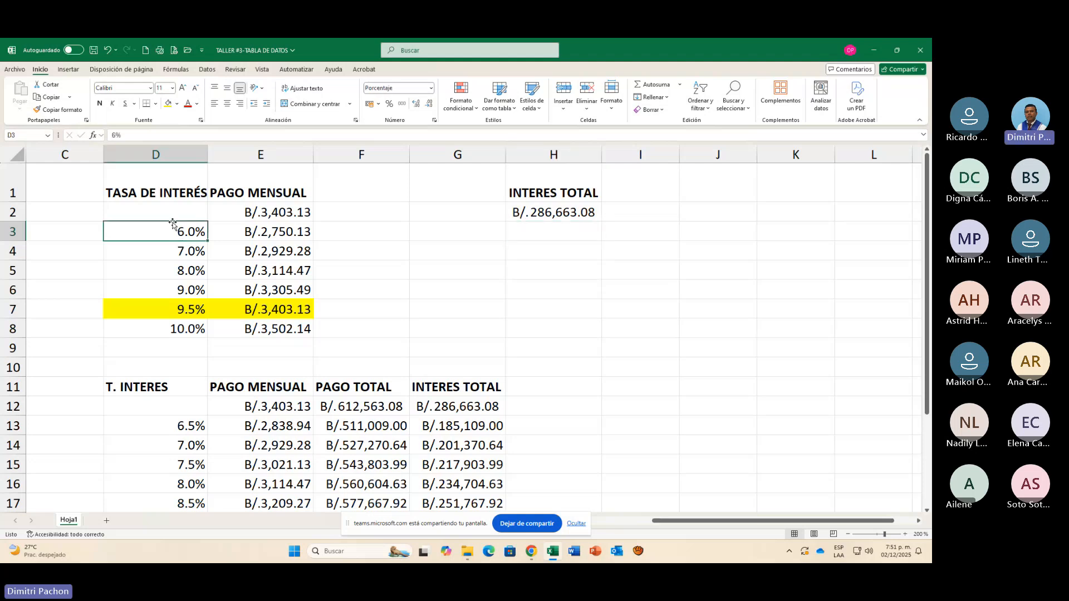
click(55, 110)
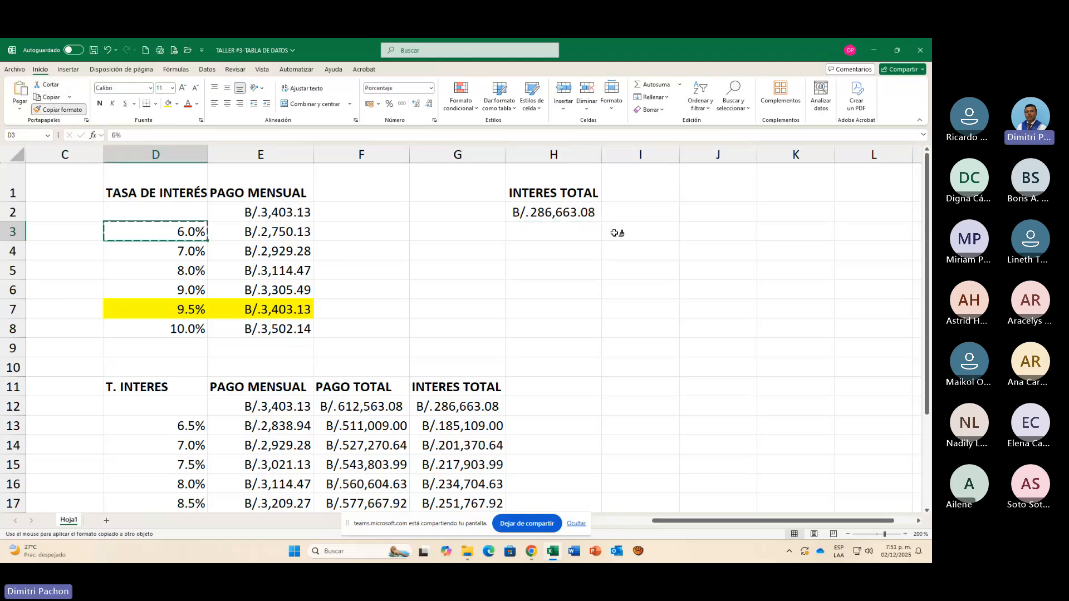
click(581, 232)
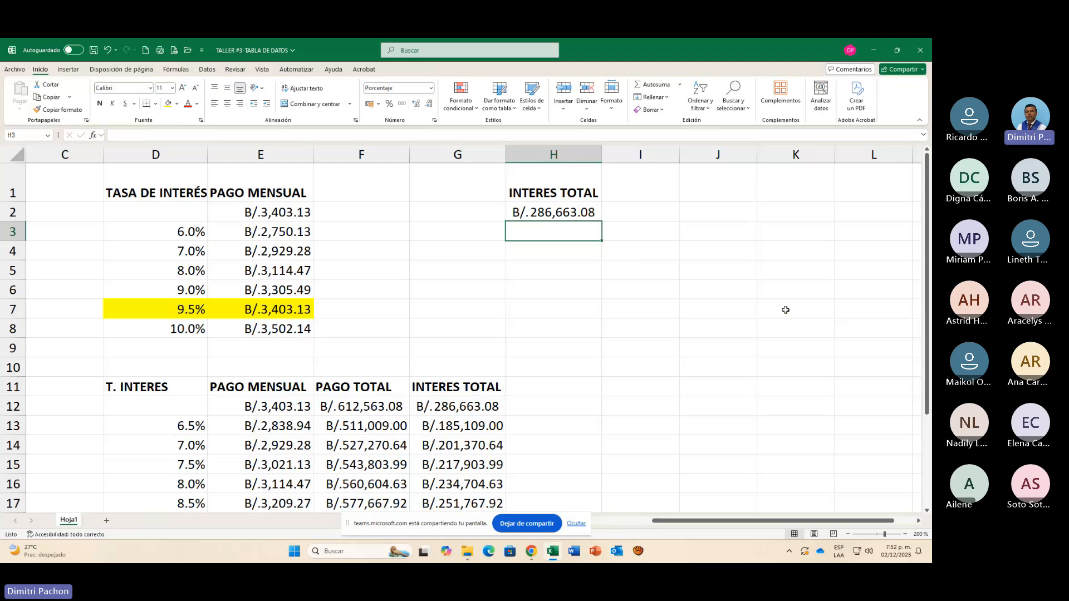
text(6.5)
key(Return)
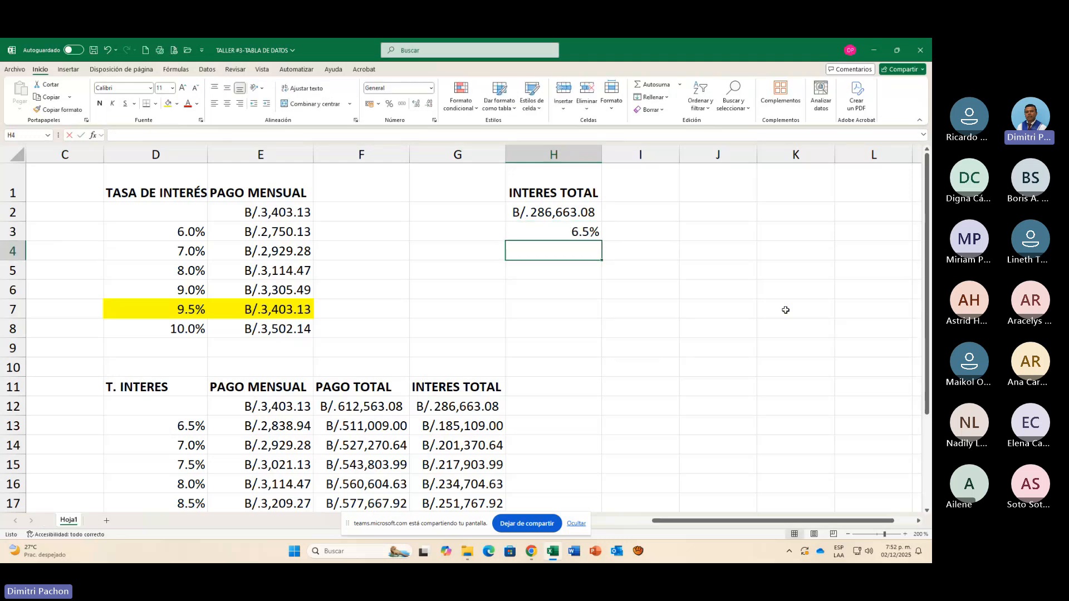
Step: Enter 7% in H4 as the second interest rate, using the percentage format of H3
text(7)
key(Return)
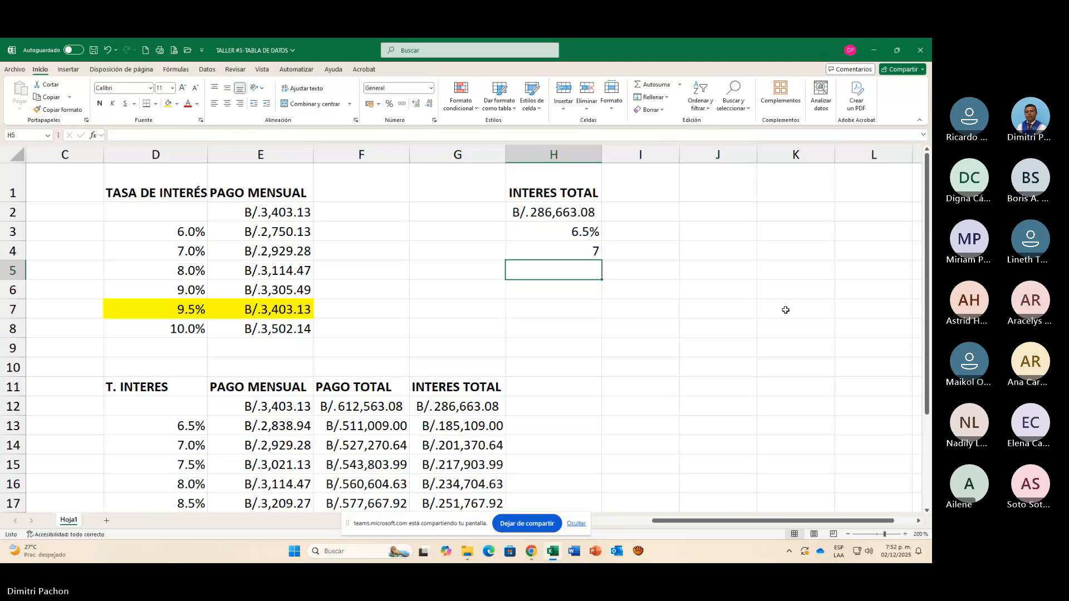
key(Up)
click(591, 230)
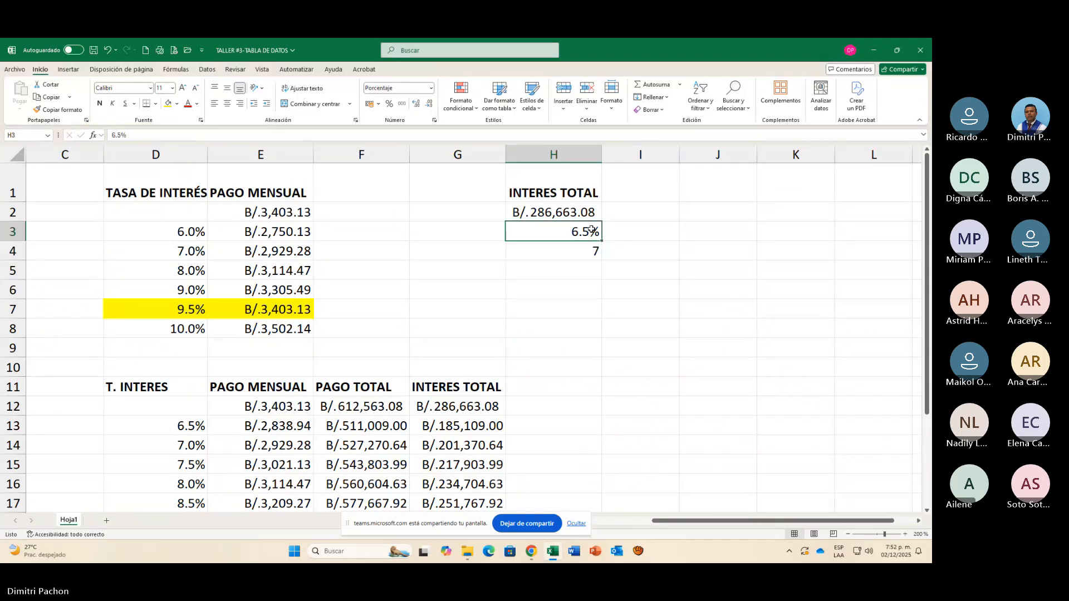
drag(601, 240, 602, 255)
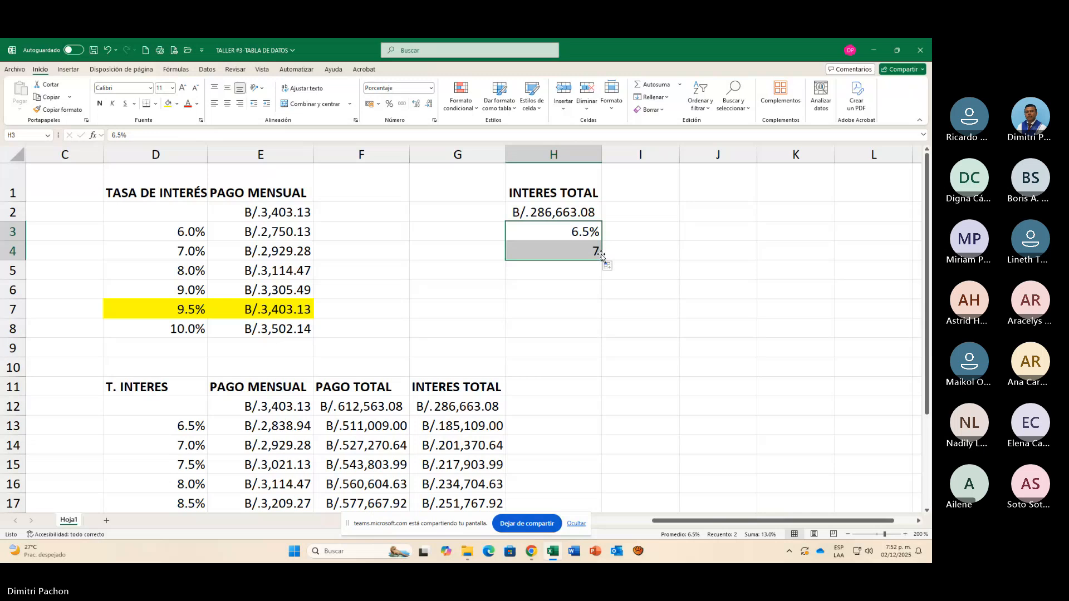
key(Down)
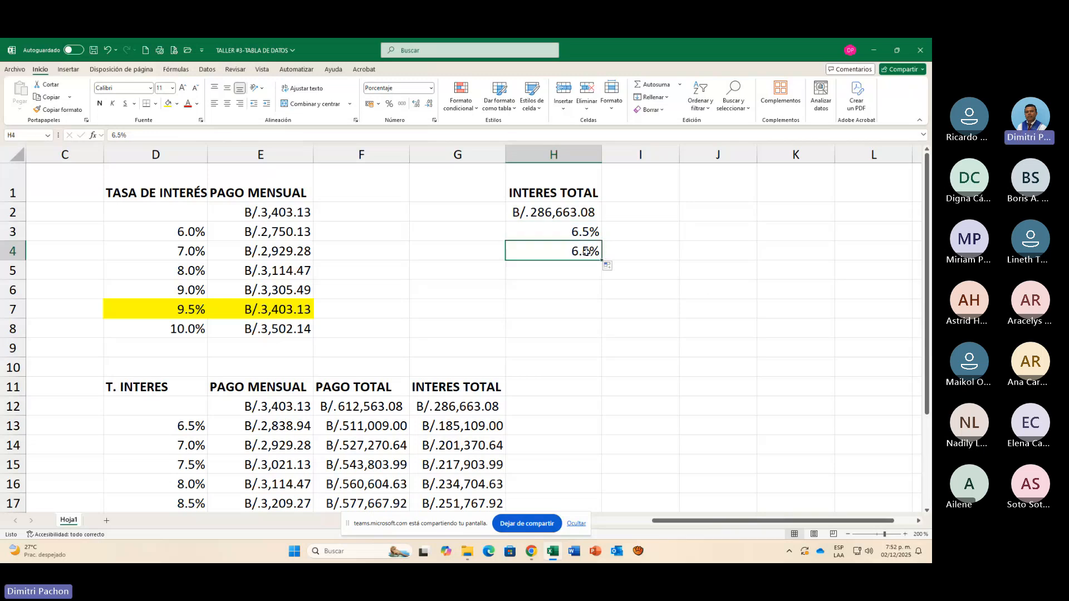
text(7)
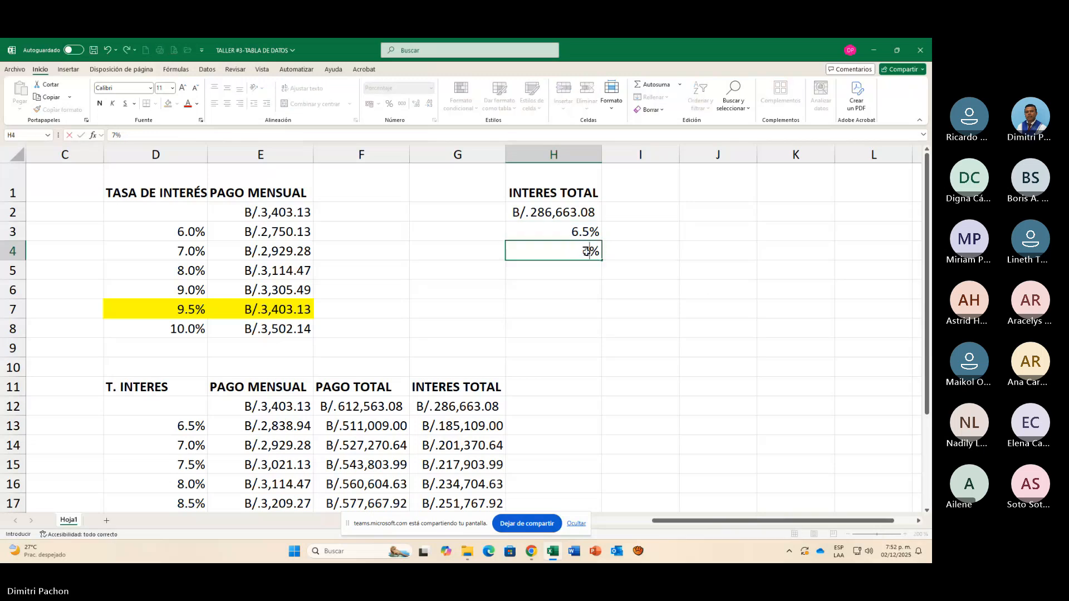
key(Return)
key(Up)
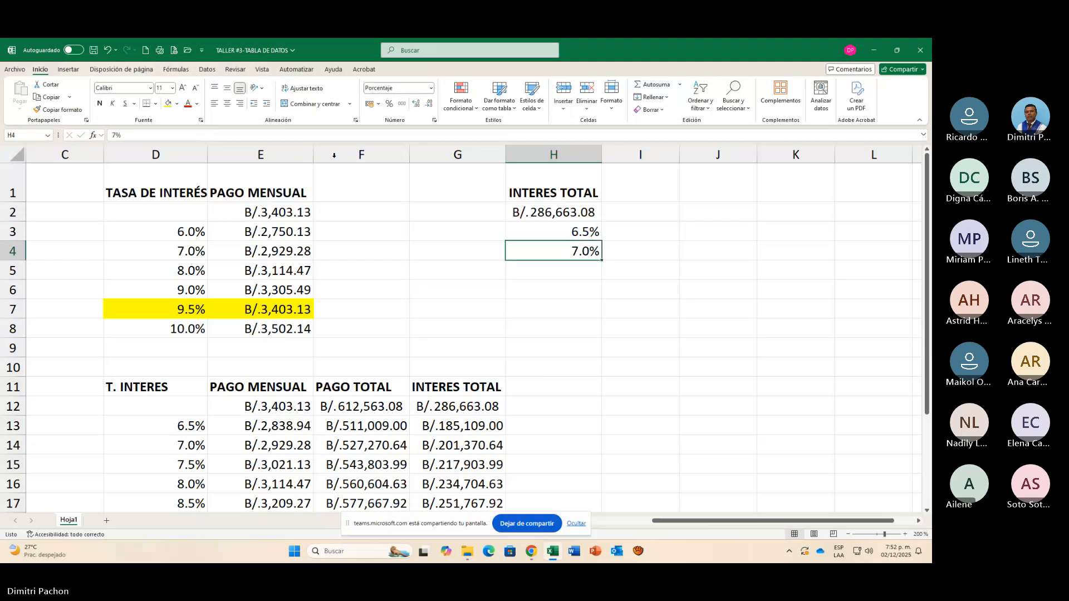
Step: Apply H4's percentage format to H5:H9 and extend the rate series from H3:H4 down to 9.5% in H9
click(59, 110)
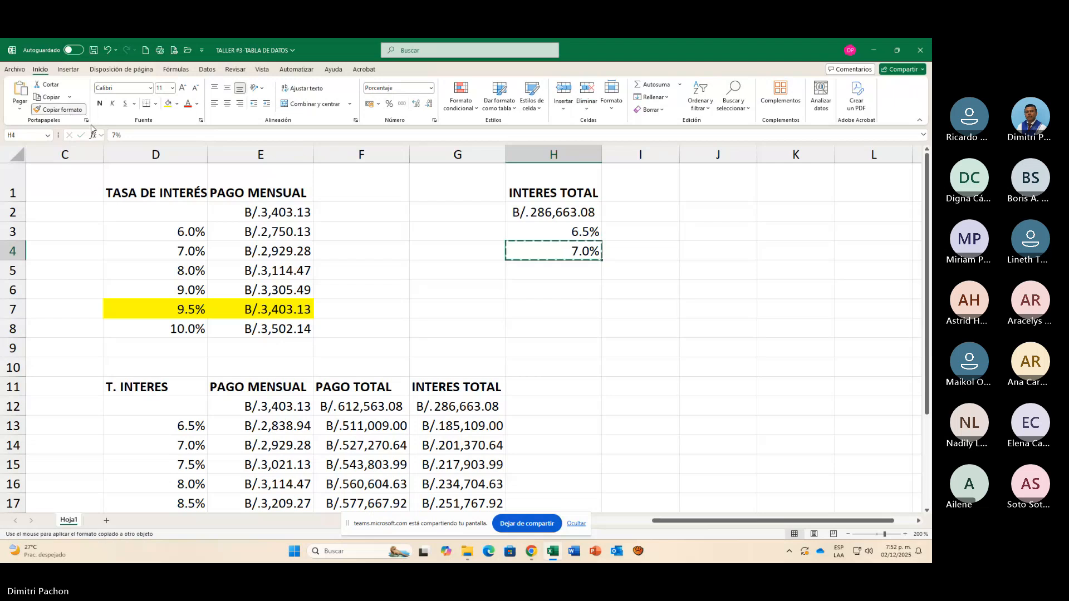
click(564, 272)
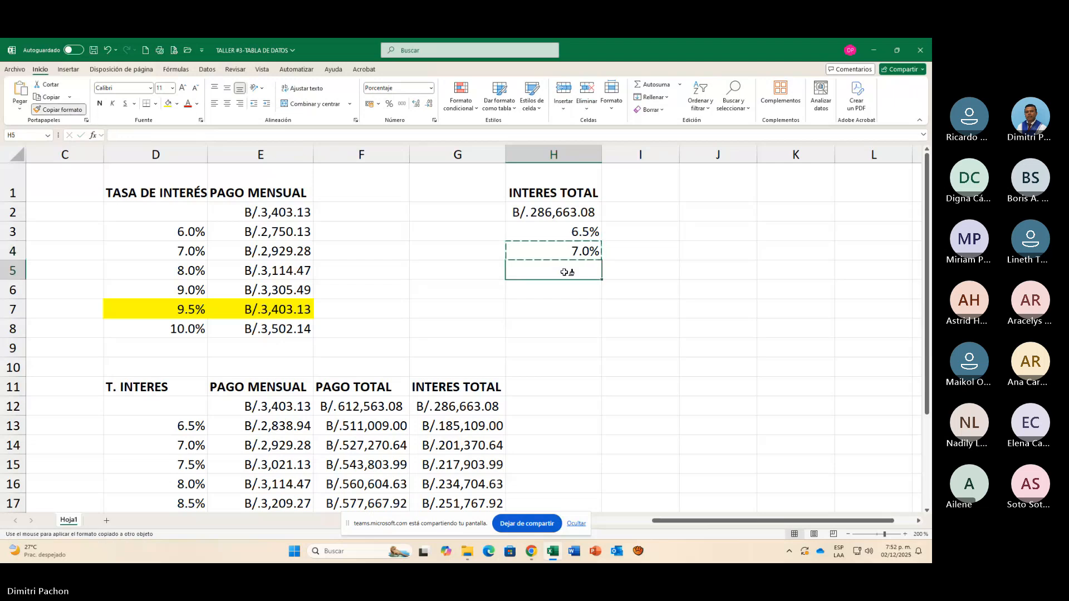
drag(564, 272, 573, 338)
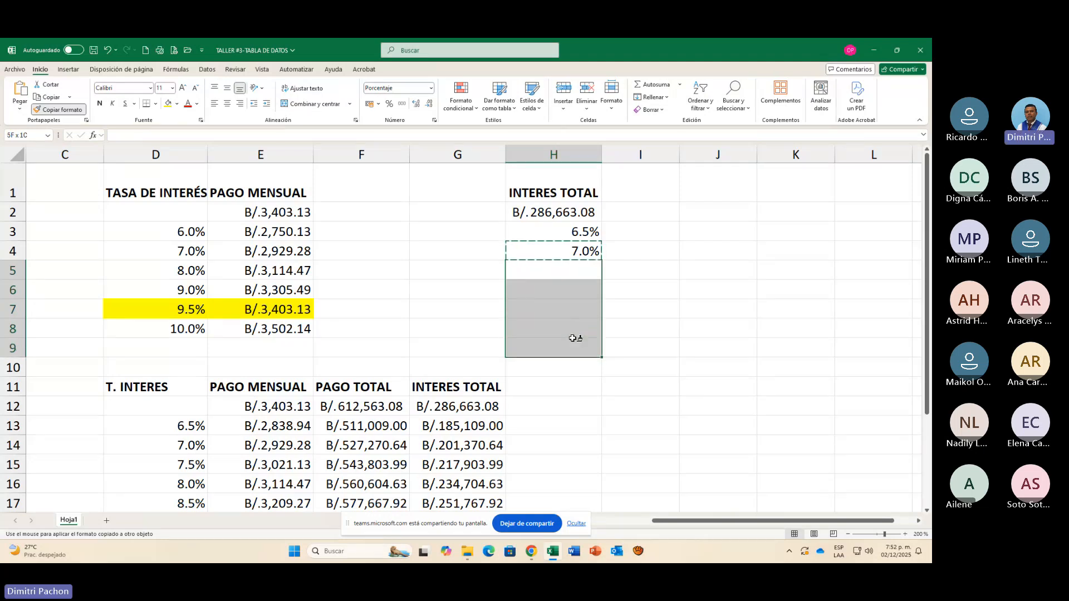
drag(573, 338, 573, 337)
click(589, 223)
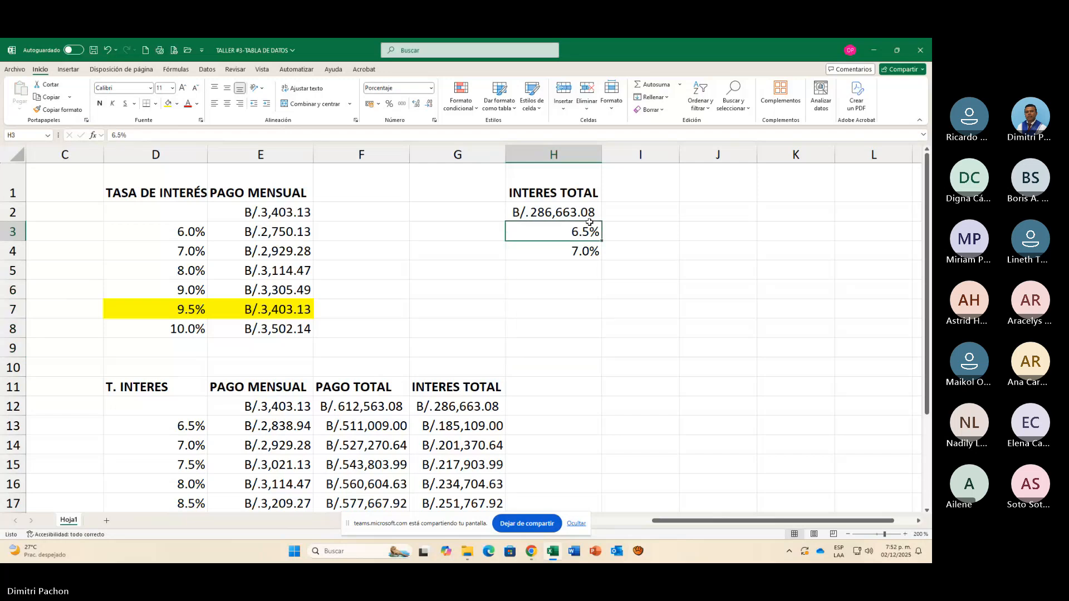
drag(594, 238, 604, 359)
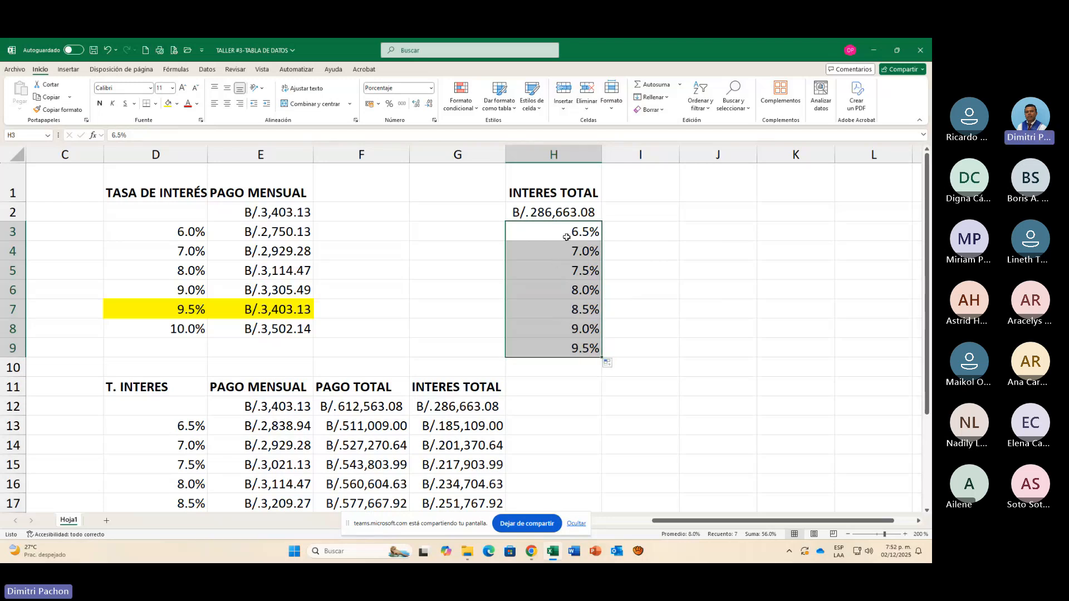
Step: Enter the loan terms 12, 13, 14, 15 and 16 across I2:M2 as the table's row input values
click(673, 215)
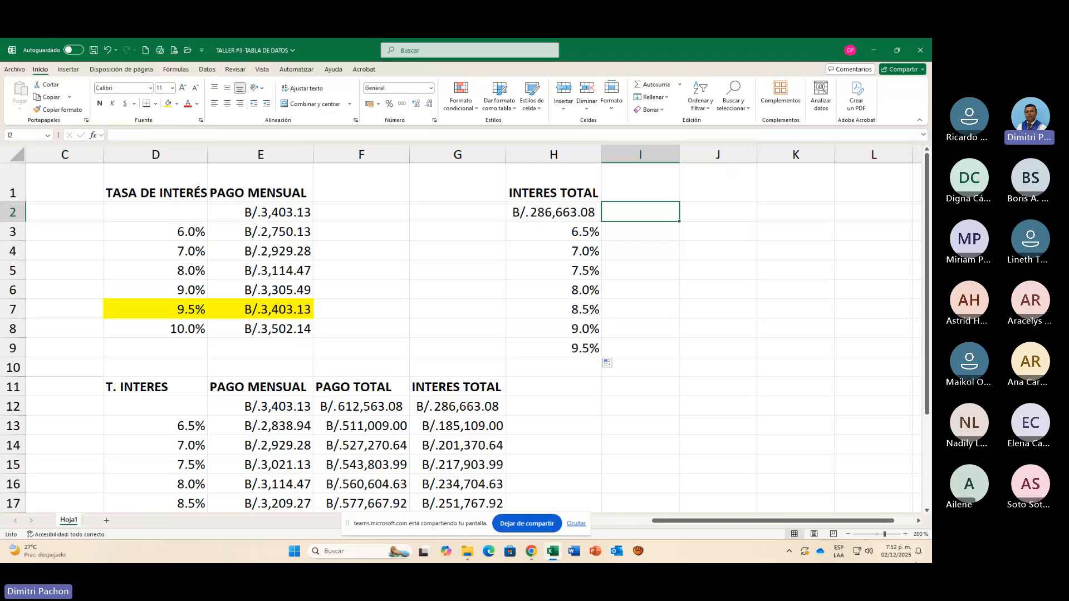
drag(762, 521, 680, 520)
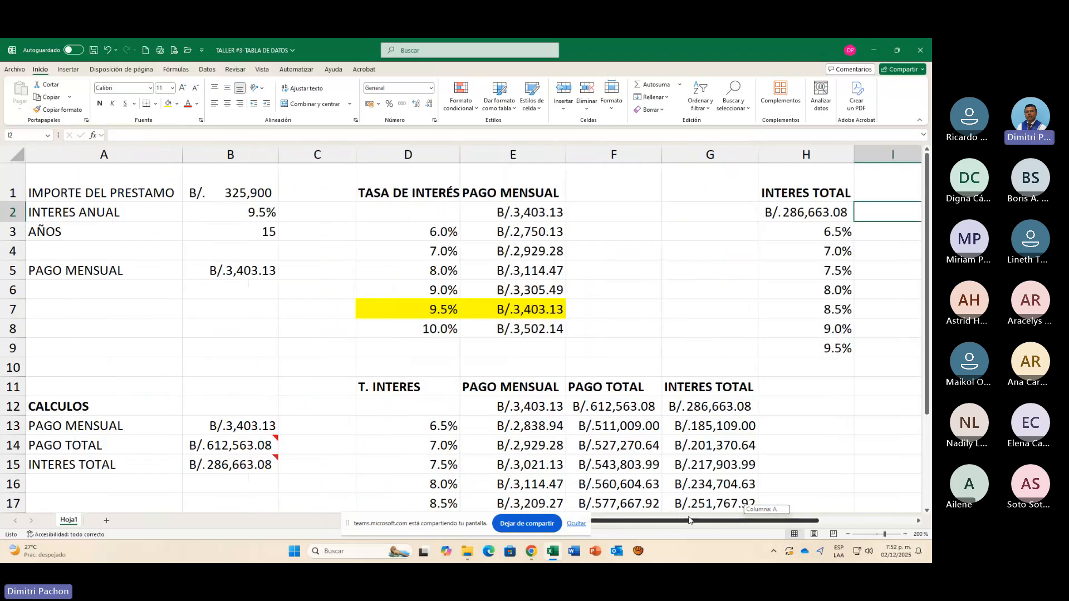
drag(689, 520, 793, 521)
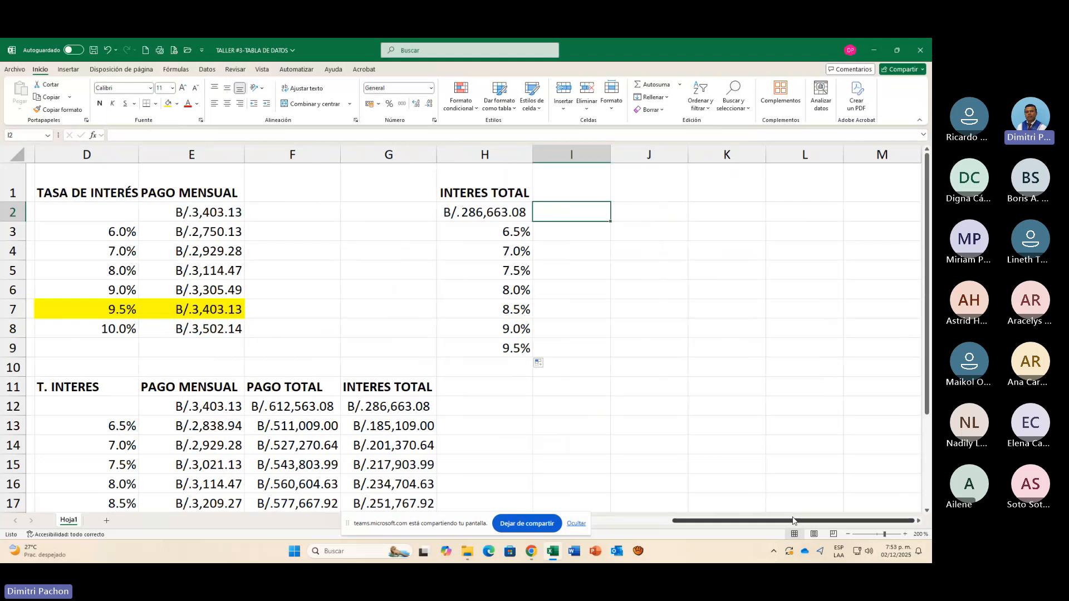
text(12)
key(Tab)
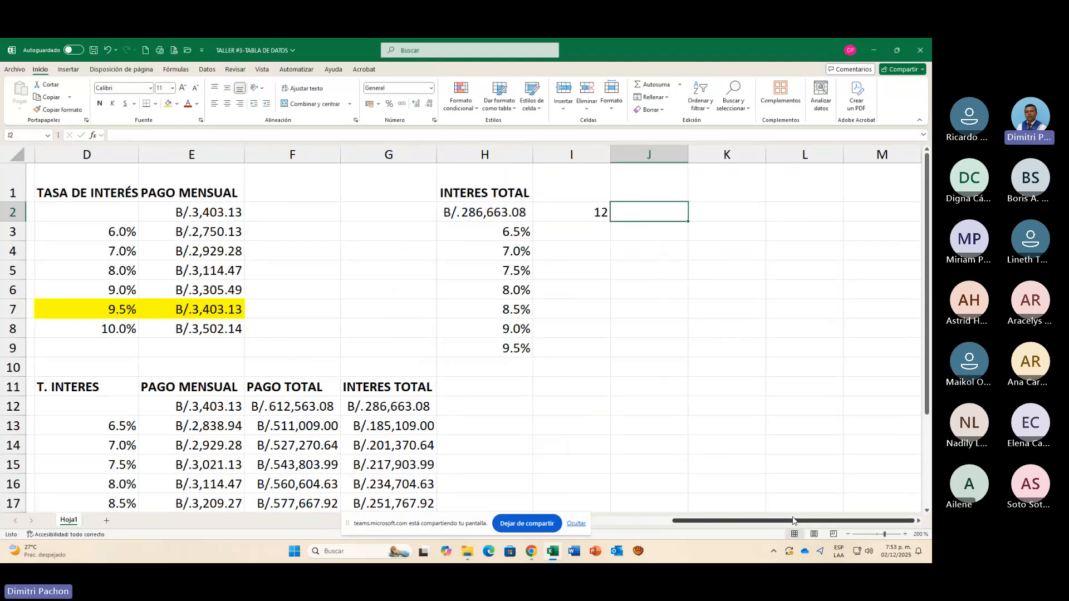
text(13)
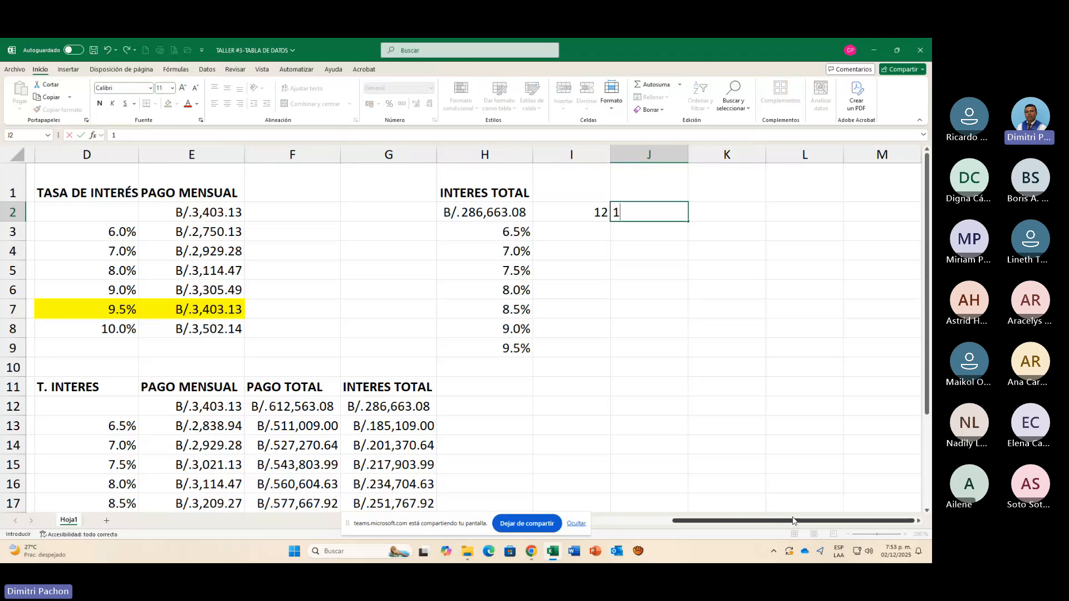
key(Tab)
key(Tab)
text(14)
key(Tab)
text(15)
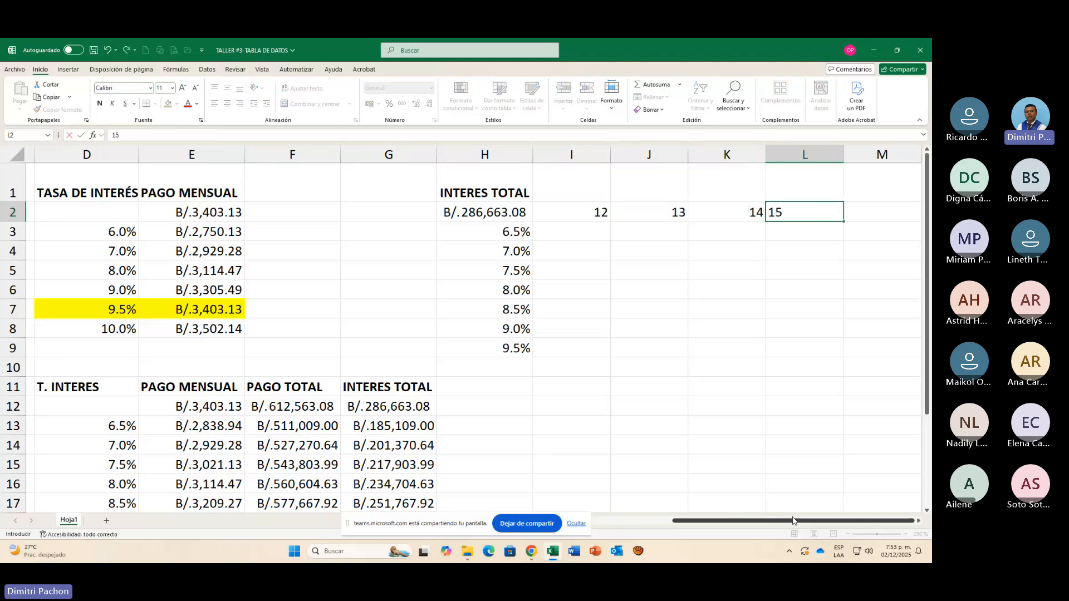
key(Tab)
text(16)
key(Tab)
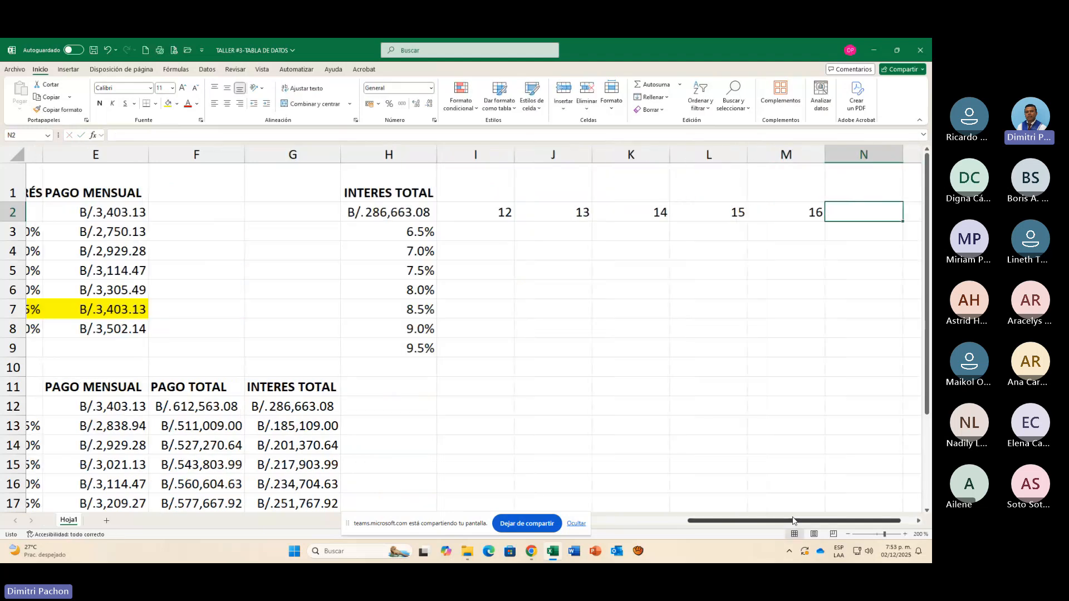
Step: Enter the loan terms 17 and 18 in N2 and O2 to complete the row of input values
text(17)
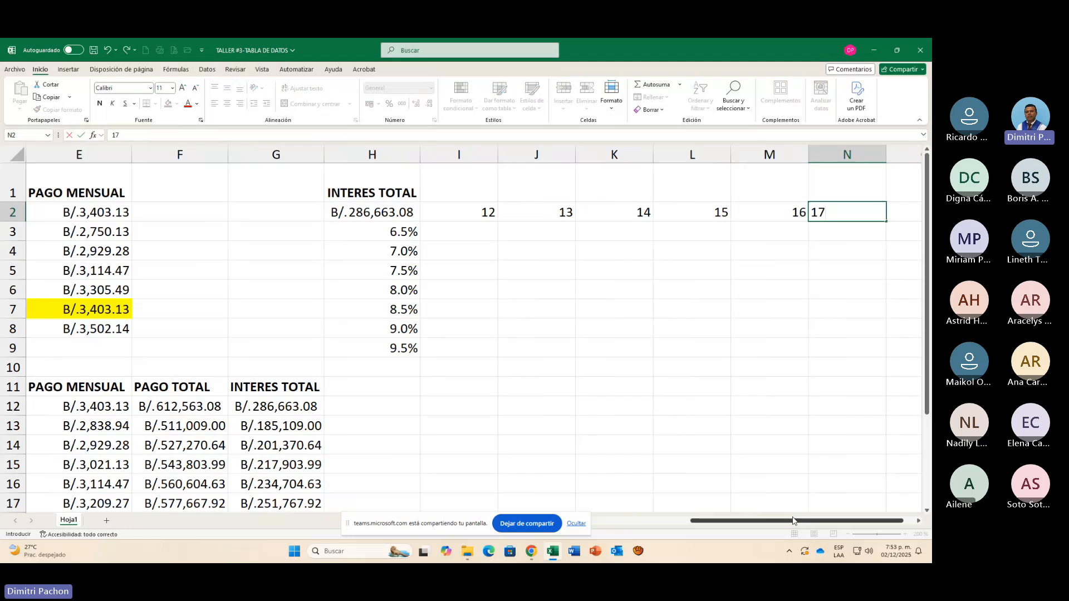
key(Return)
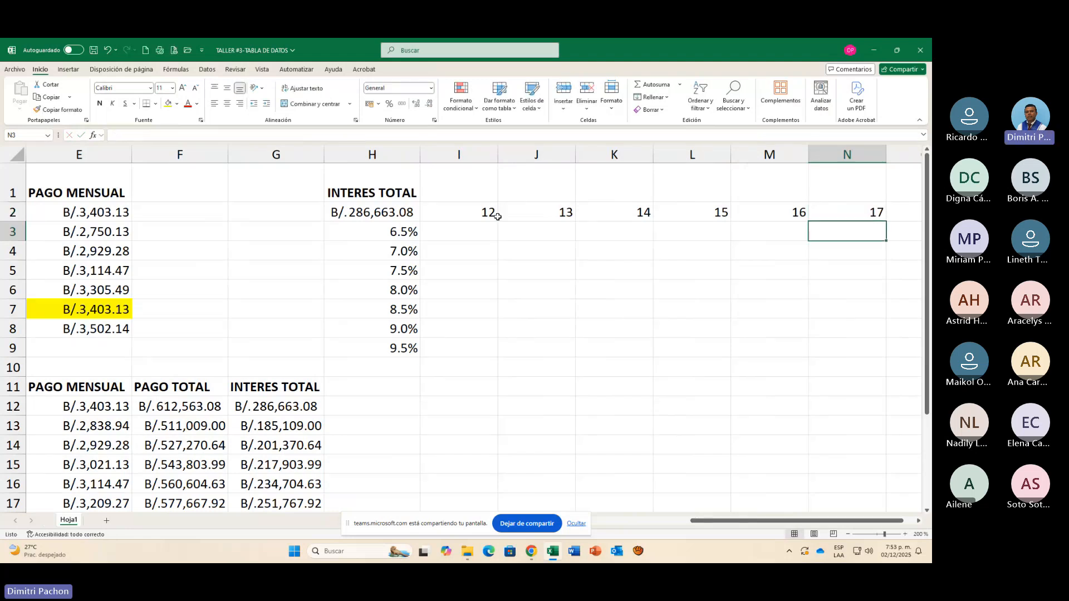
drag(411, 235, 412, 271)
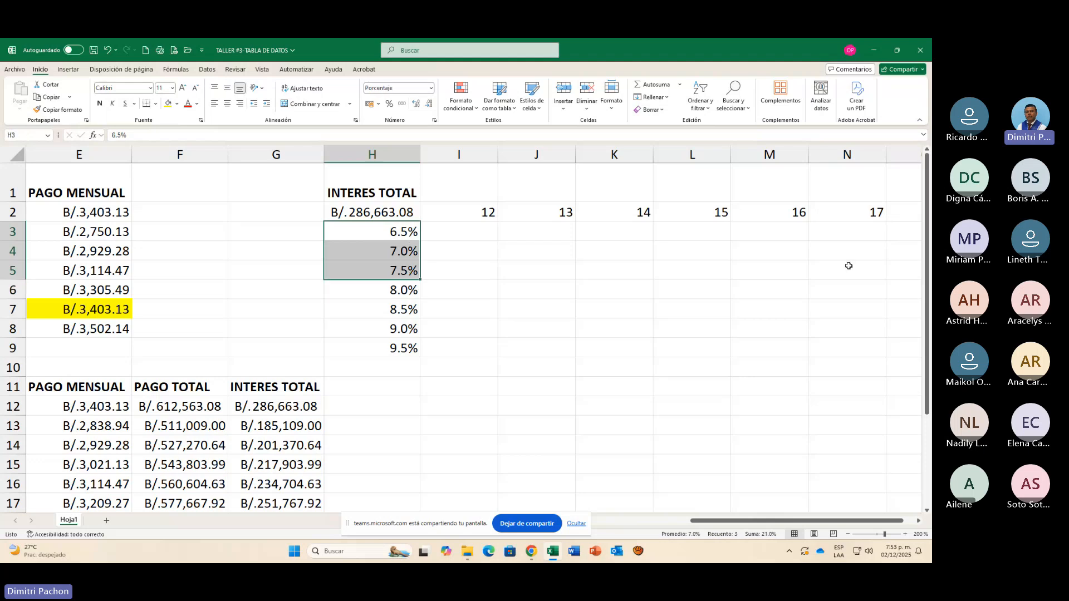
click(906, 211)
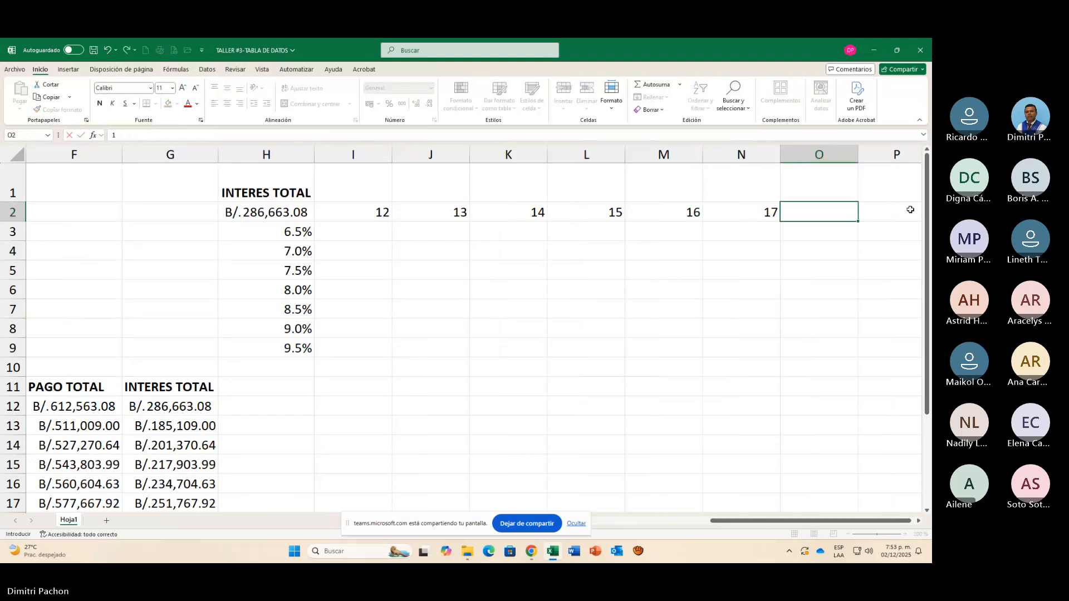
text(18)
key(Return)
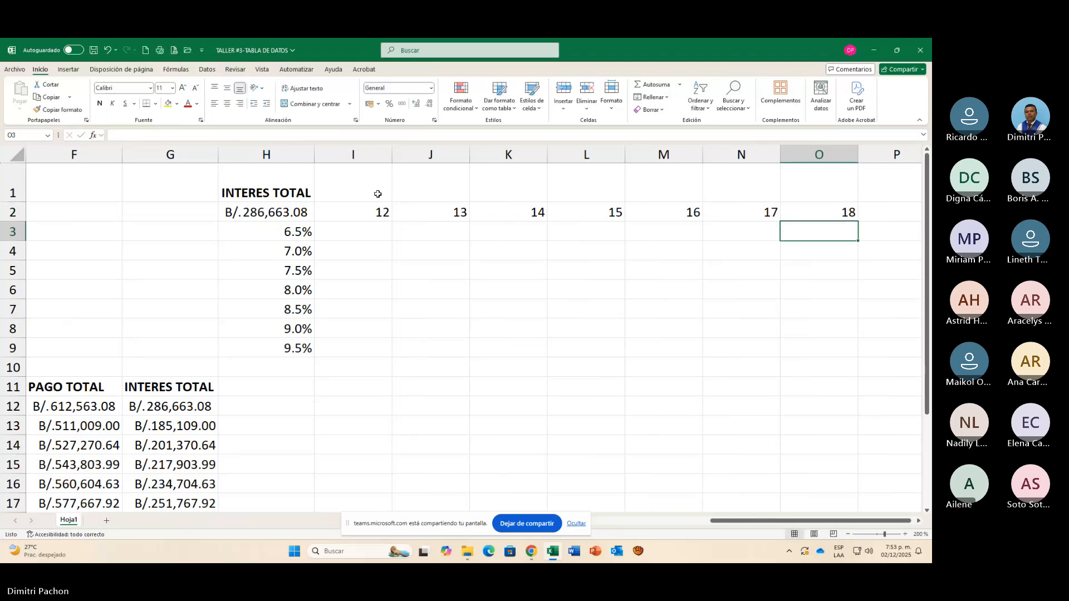
Step: Merge and centre I1:O1 above the loan terms and enter the heading AÑOS in bold
drag(357, 191, 817, 191)
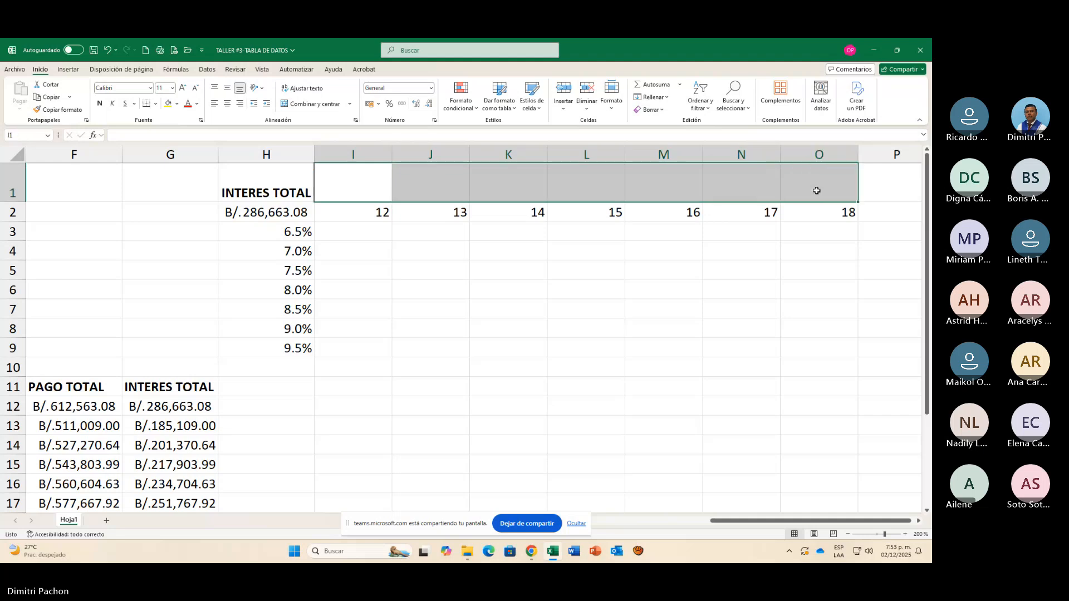
click(311, 104)
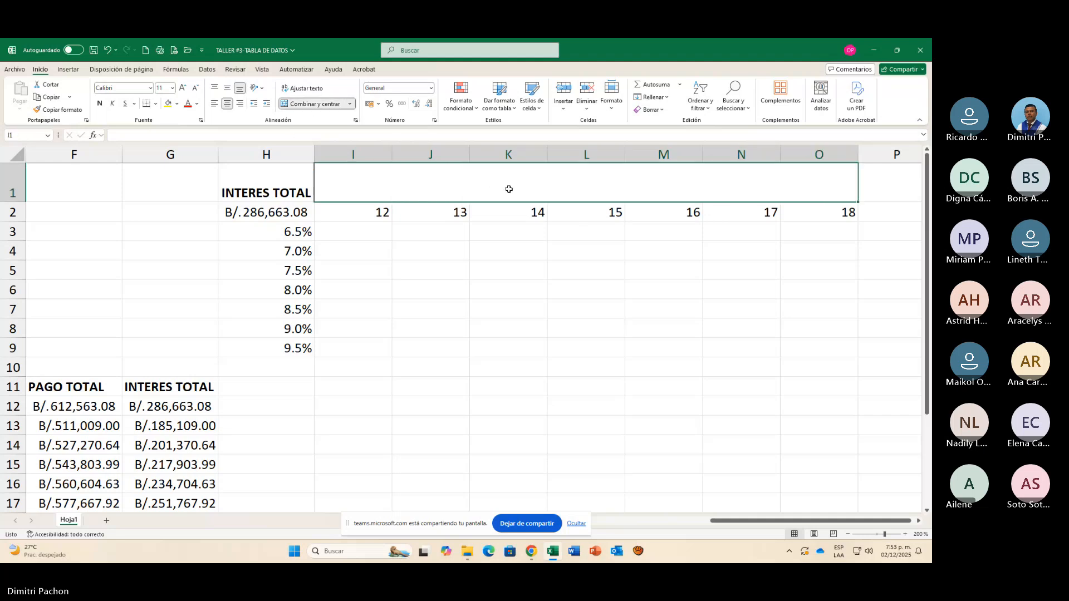
text(AÑOS)
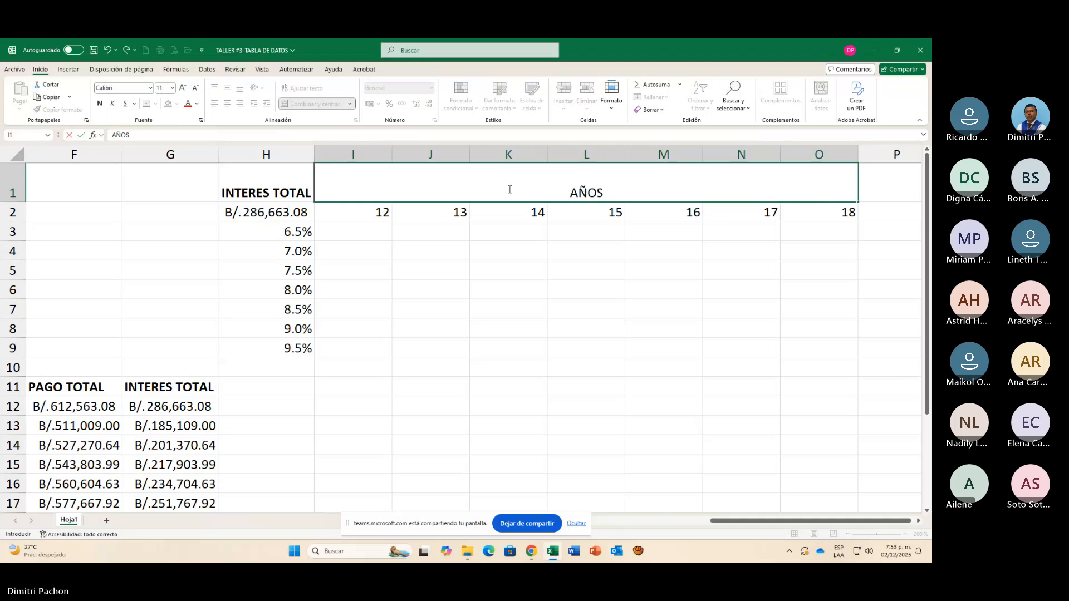
key(Return)
click(572, 191)
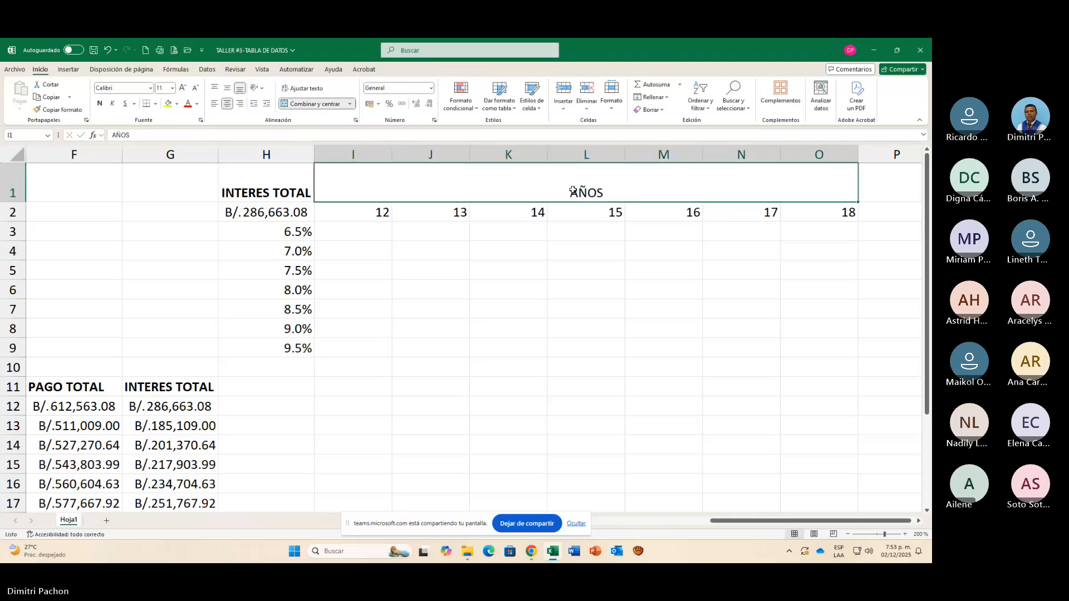
click(99, 103)
Step: Merge and centre G3:G9 beside the interest rates and enter the label TASA DE INTERES
drag(203, 231, 195, 342)
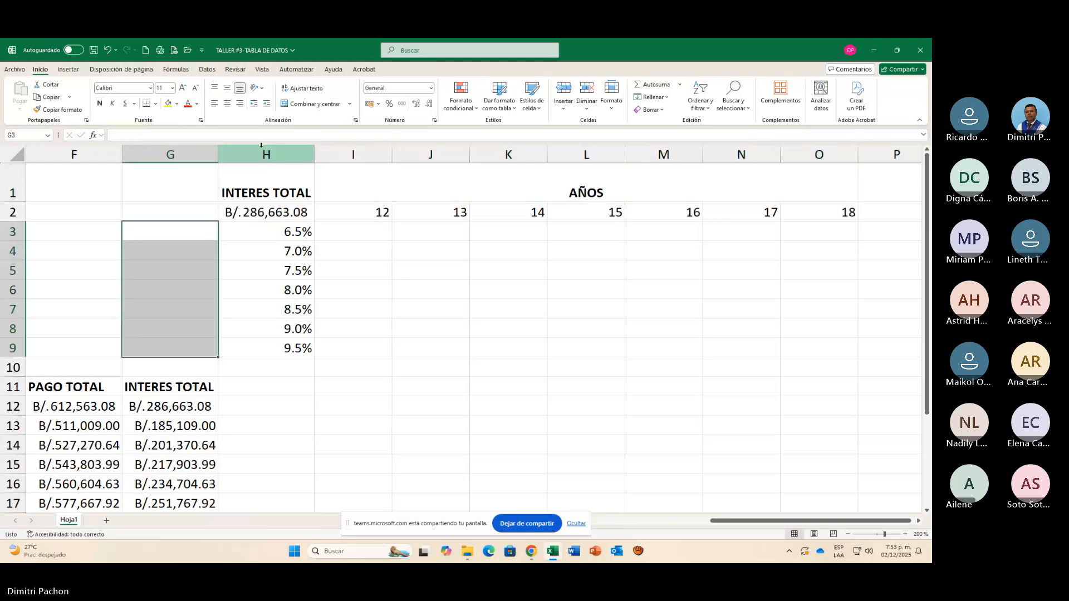
click(312, 104)
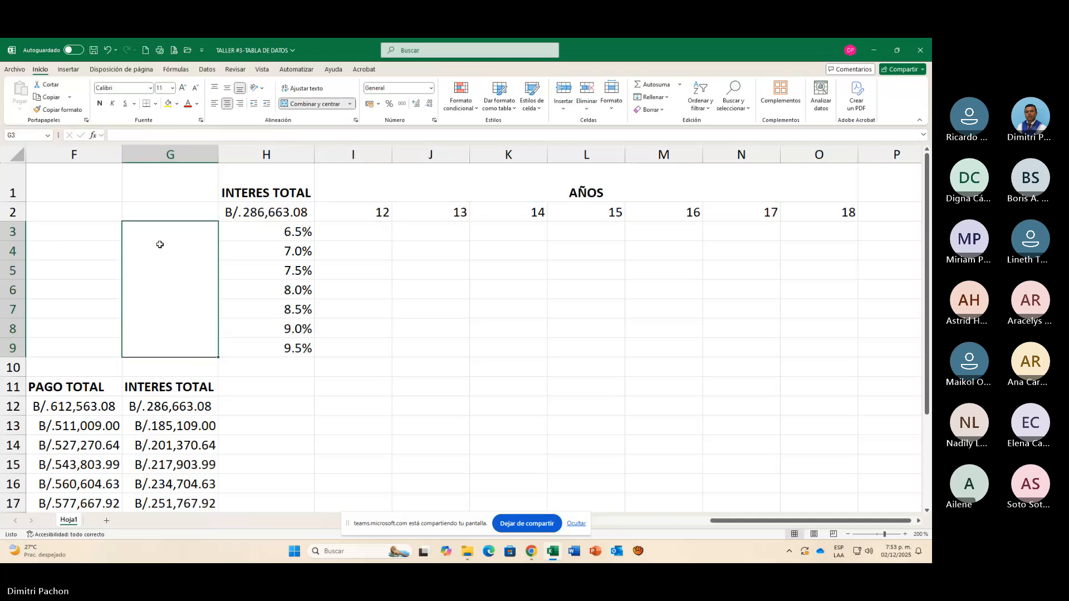
text(TASXA D)
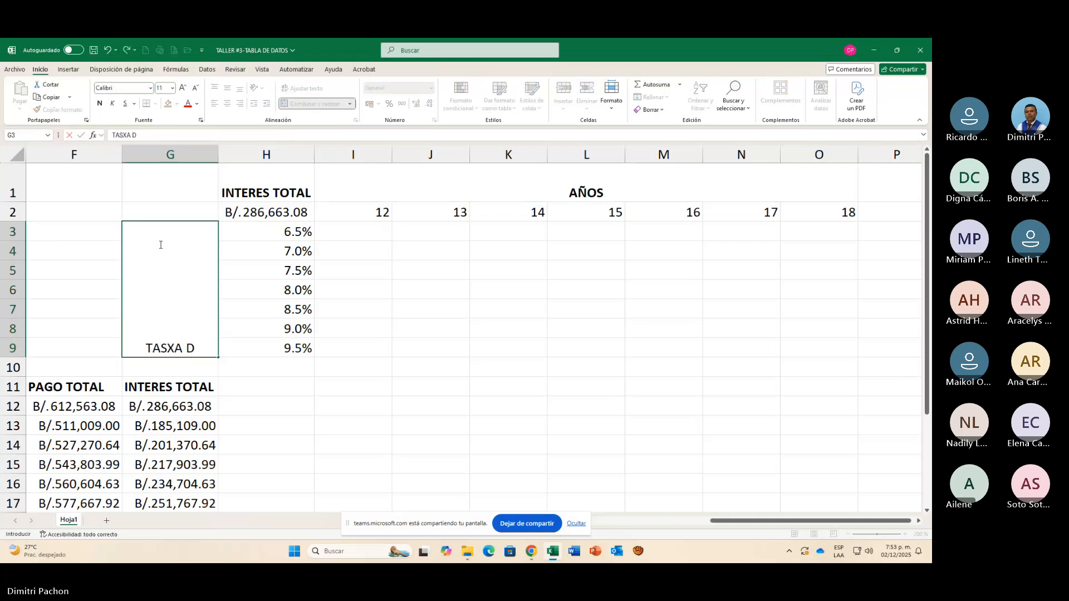
key(BackSpace)
key(BackSpace)
key(BackSpace)
key(BackSpace)
text(A)
text( DE INTERES)
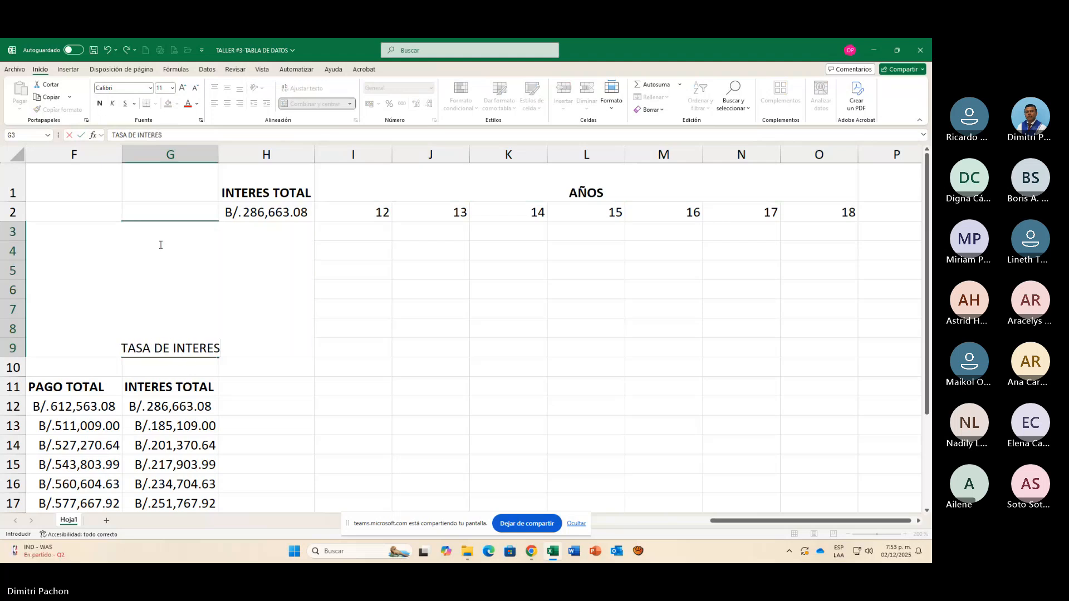
key(Return)
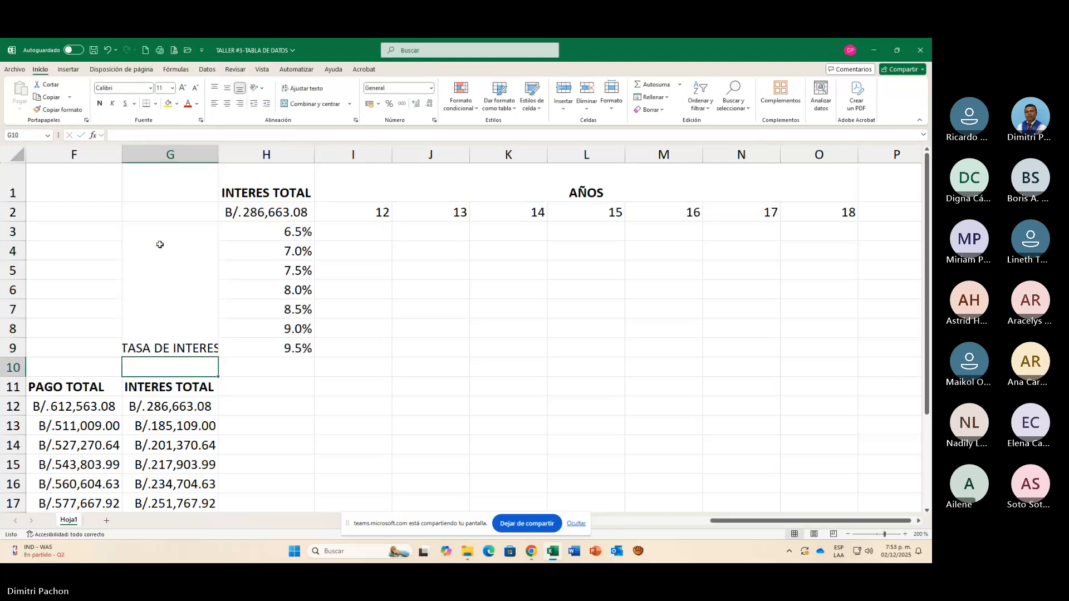
Step: Set the merged TASA DE INTERES label to vertical text and reduce its font size to 8
click(188, 296)
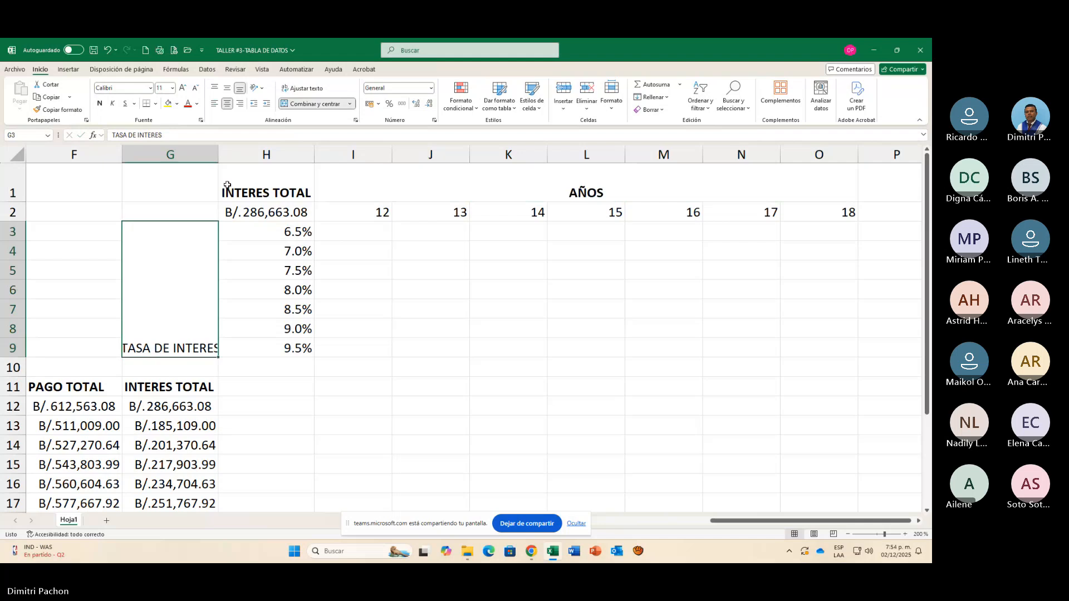
click(263, 89)
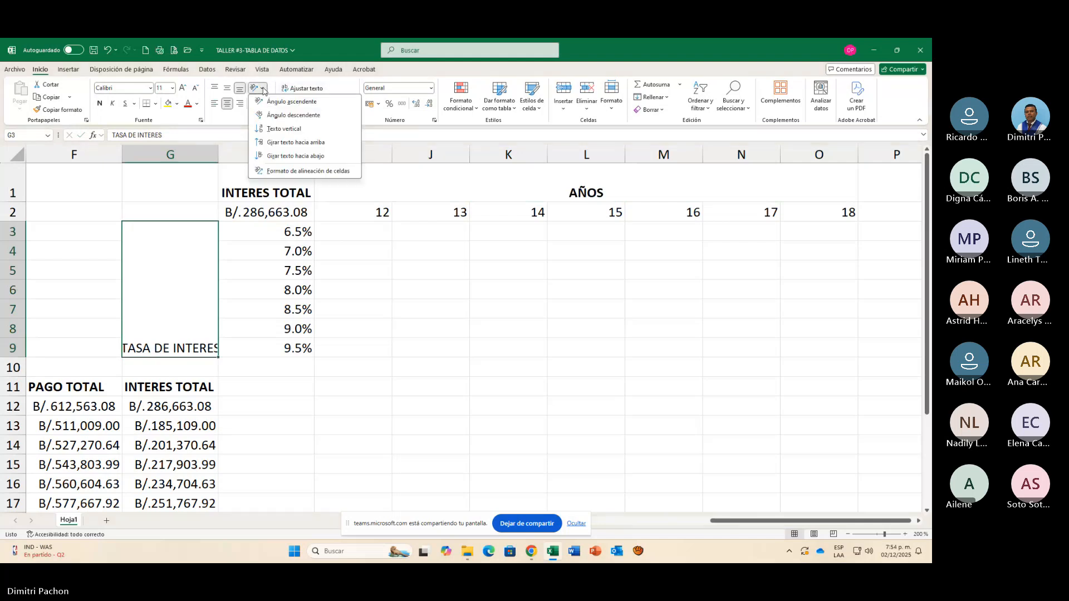
click(277, 128)
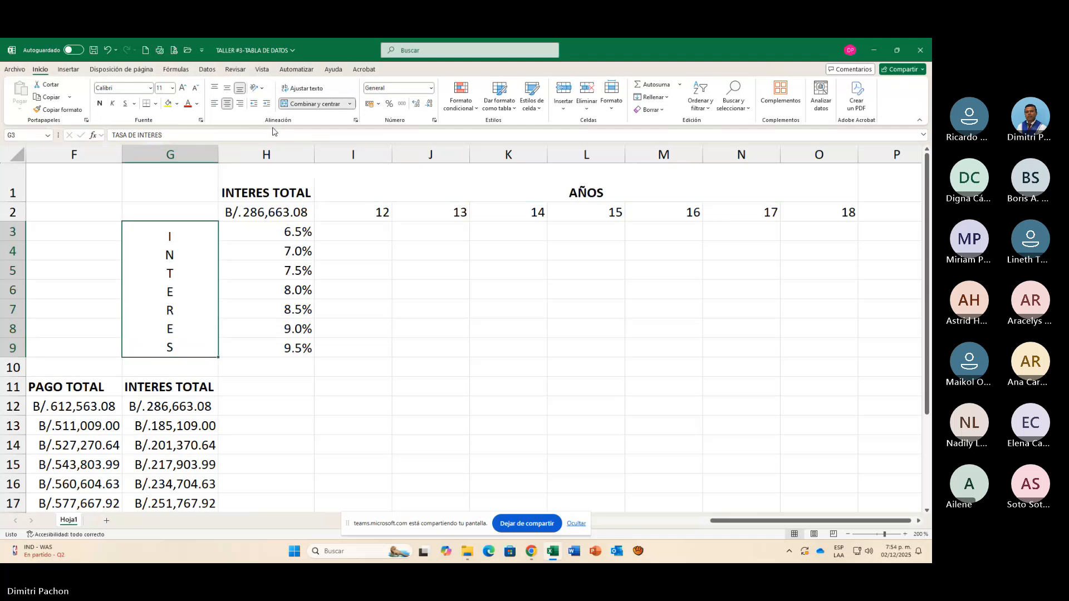
click(195, 91)
click(194, 92)
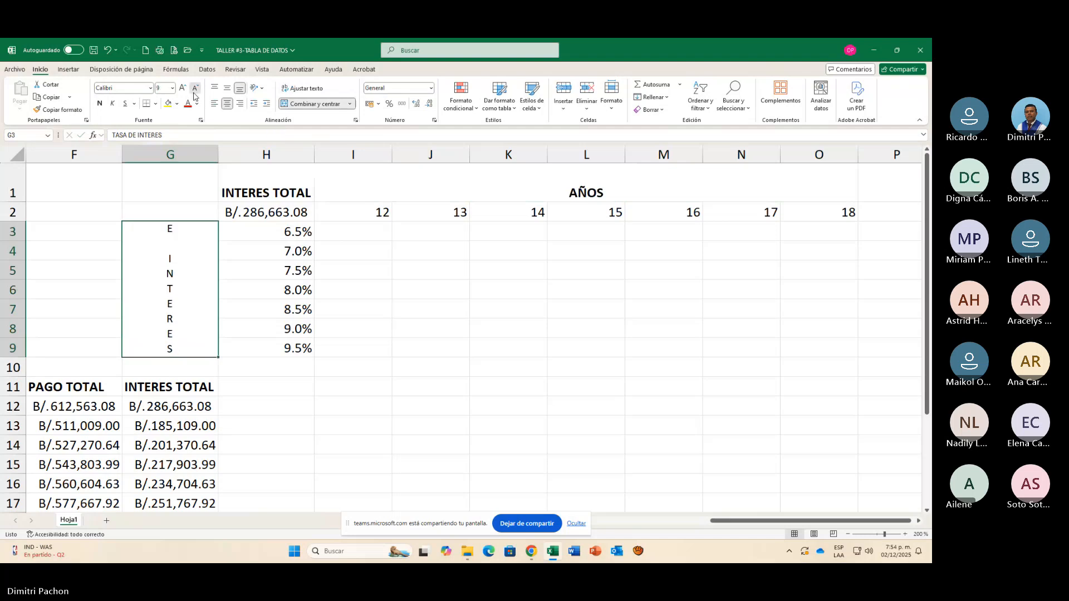
click(194, 92)
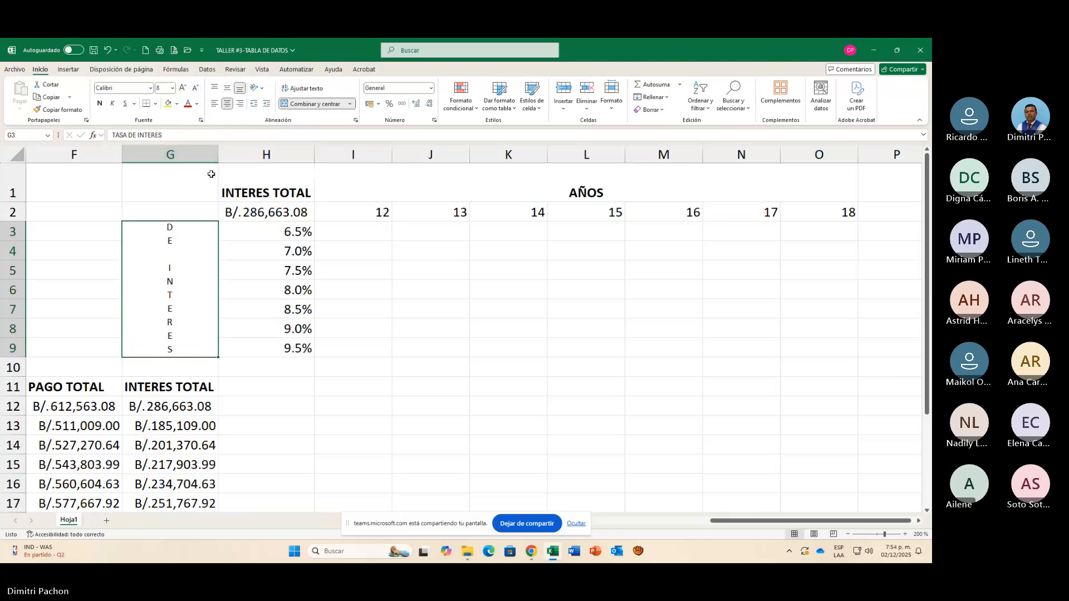
Step: Wrap and vertically centre the TASA DE INTERES label, and narrow column G to fit it
click(291, 91)
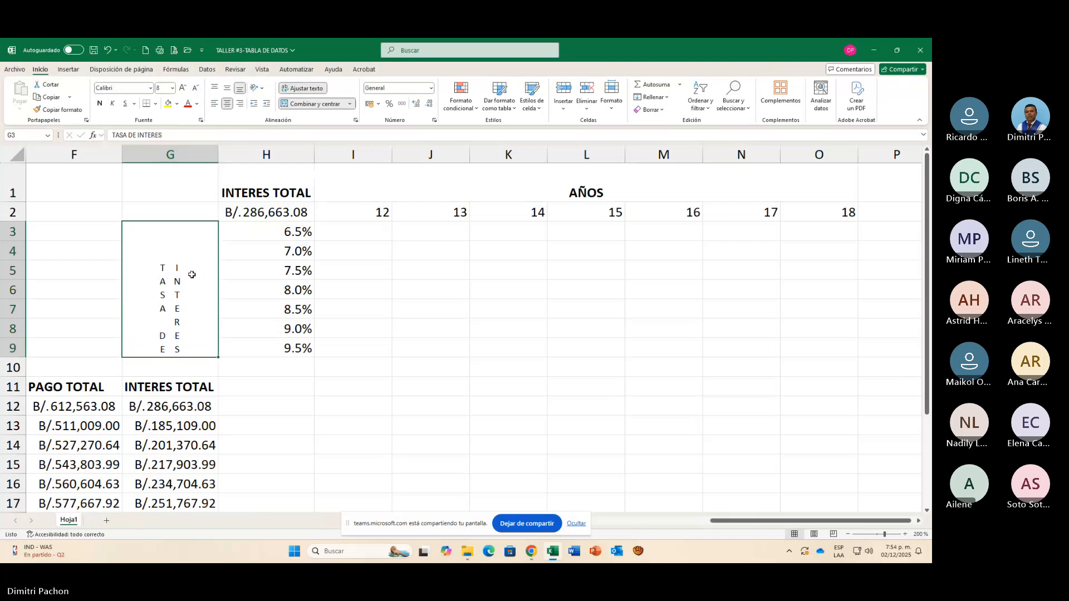
click(228, 90)
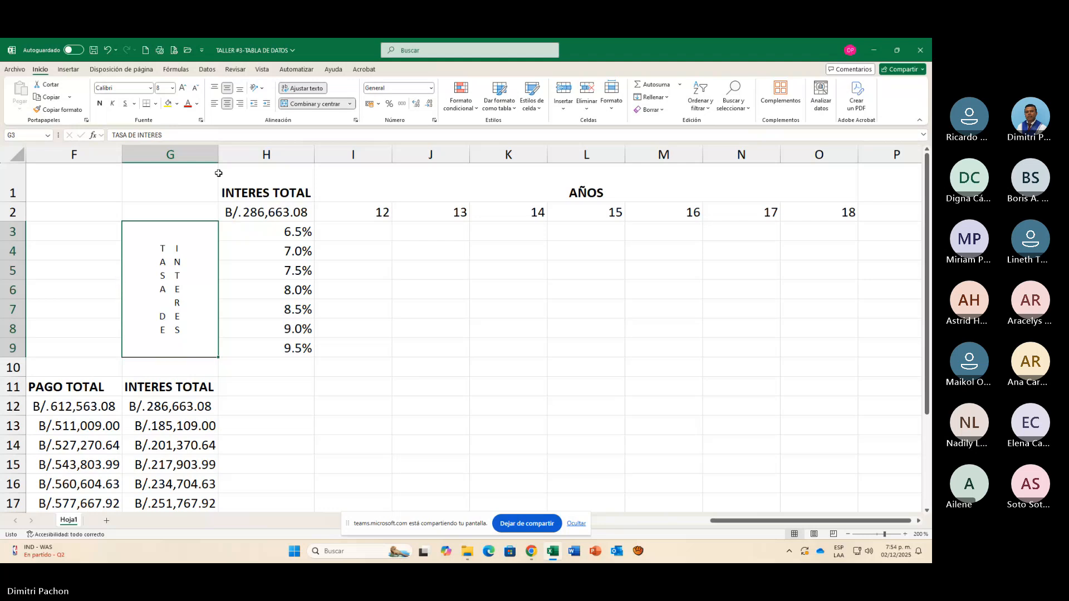
drag(219, 159, 162, 161)
click(179, 169)
Step: Make the TASA DE INTERES label bold and centre the AÑOS heading vertically in its merged cell
click(142, 281)
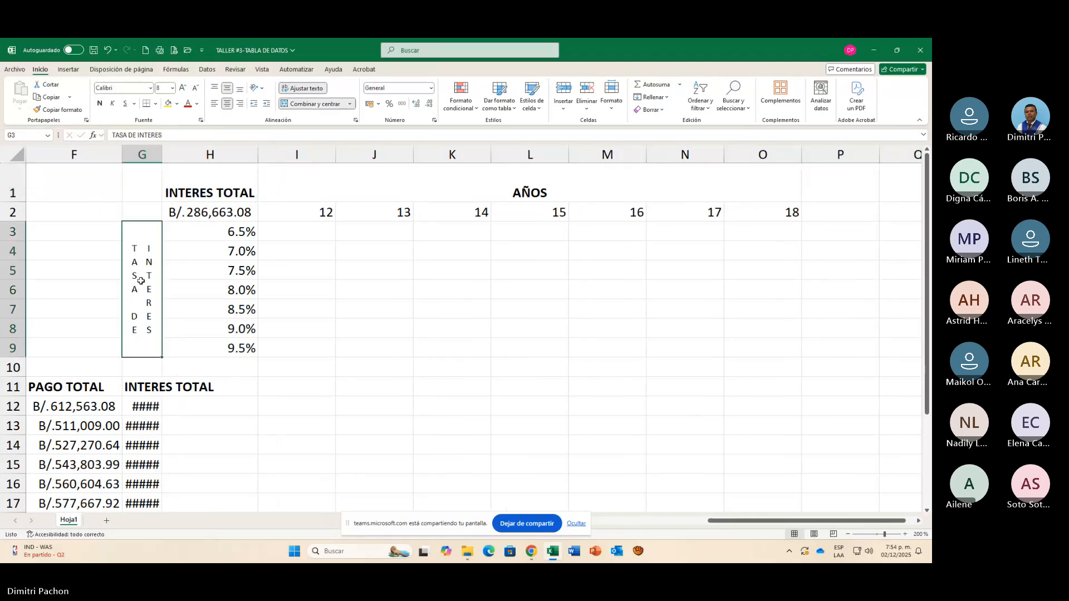
click(99, 105)
click(508, 195)
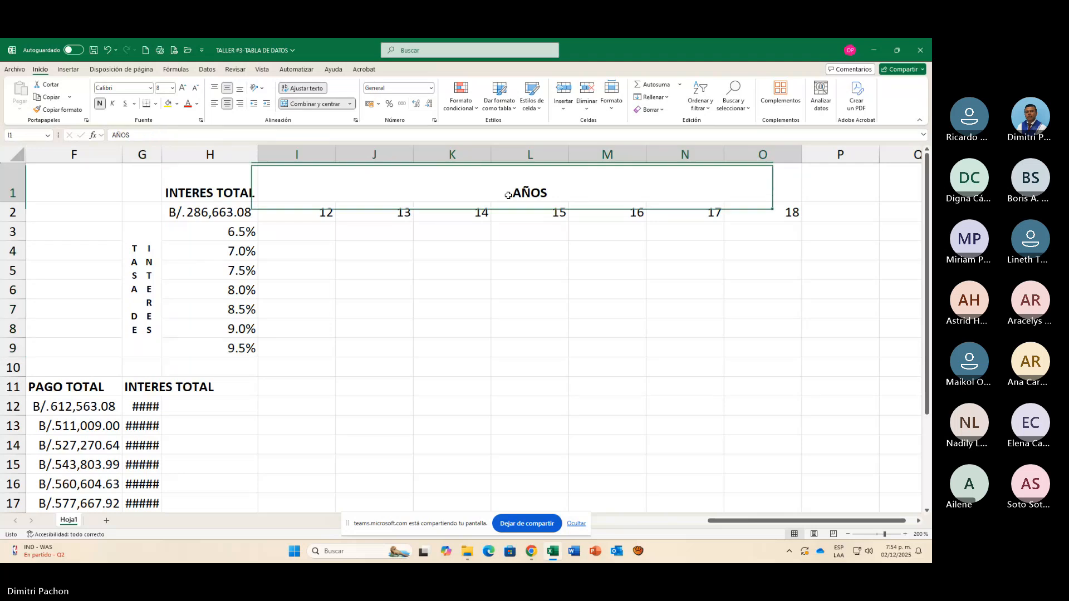
click(227, 88)
Step: Create a two-variable data table over H2:O9 with B3 as the row input cell and B2 as the column input cell
click(251, 214)
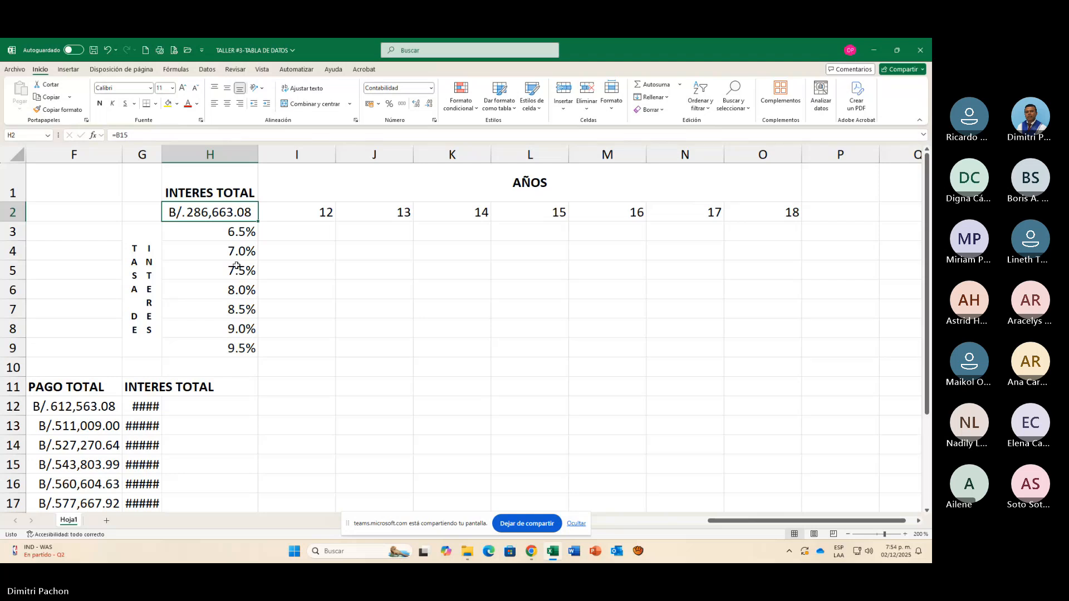
drag(210, 212, 762, 343)
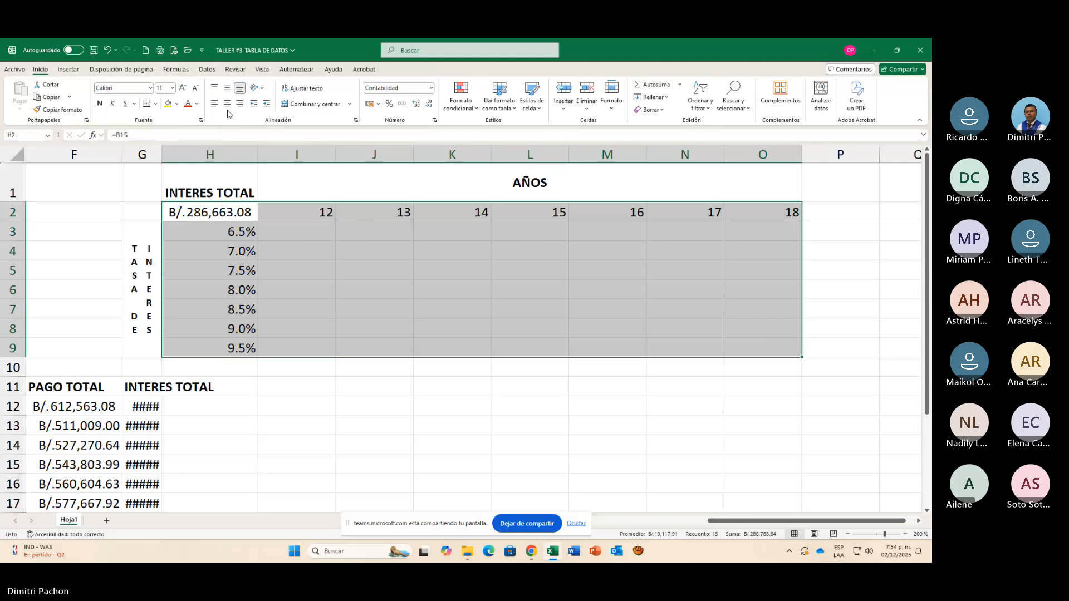
click(206, 69)
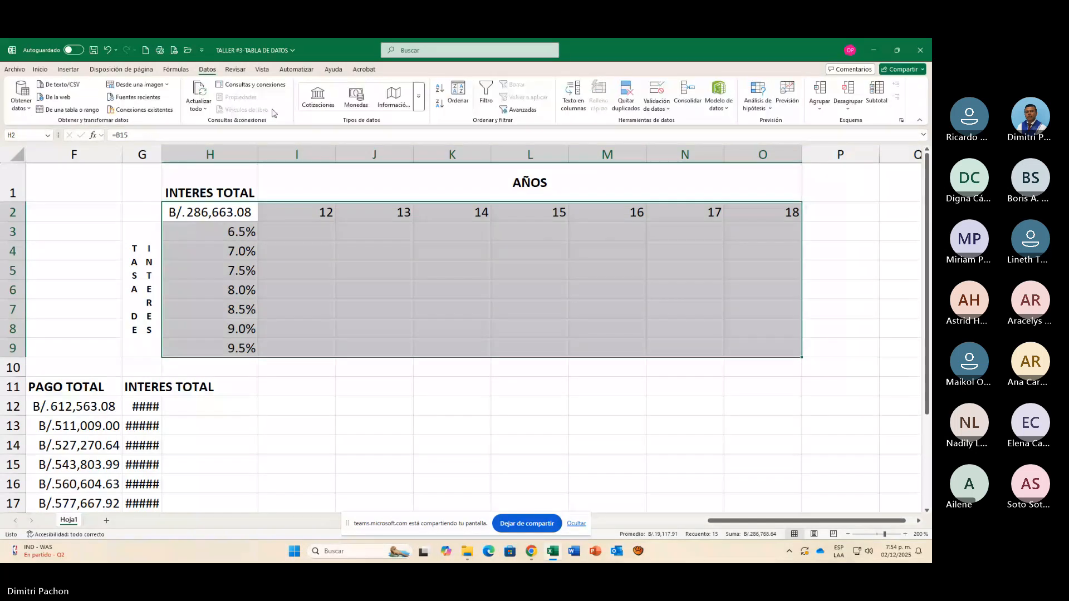
click(757, 101)
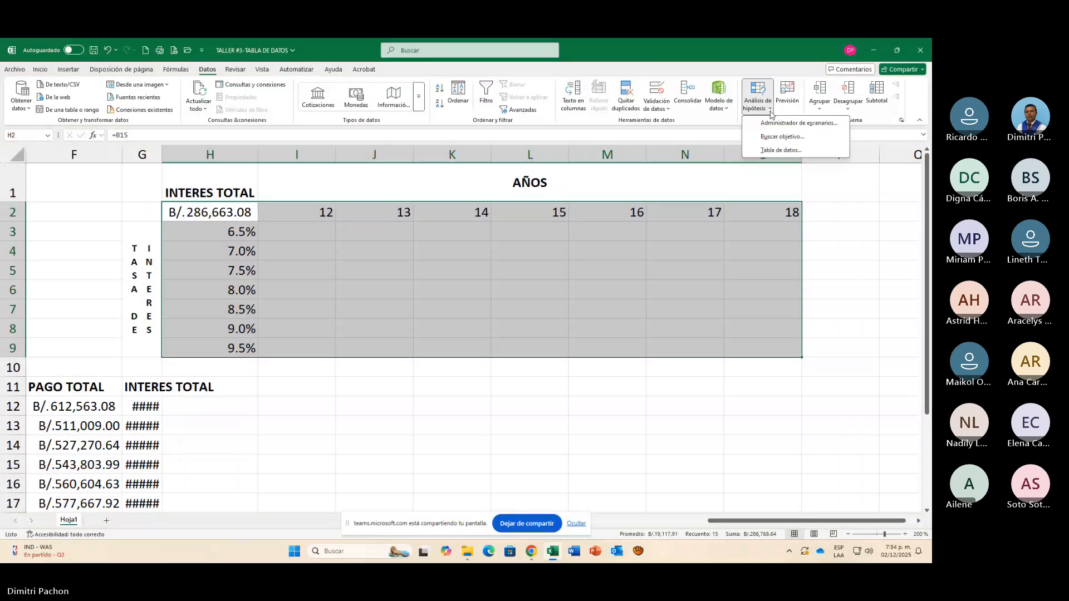
click(773, 145)
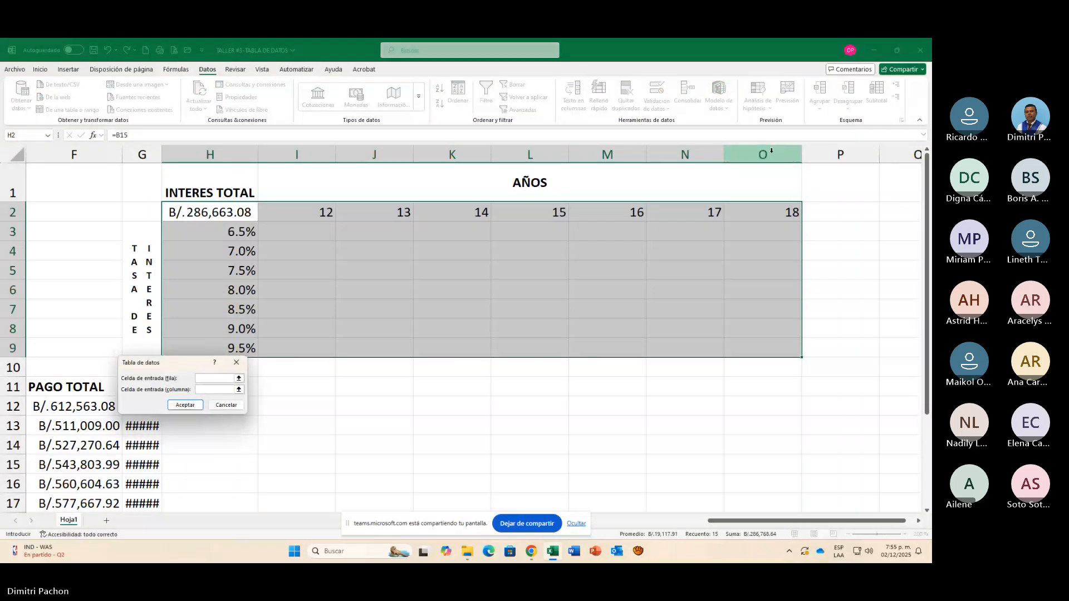
drag(186, 367, 560, 276)
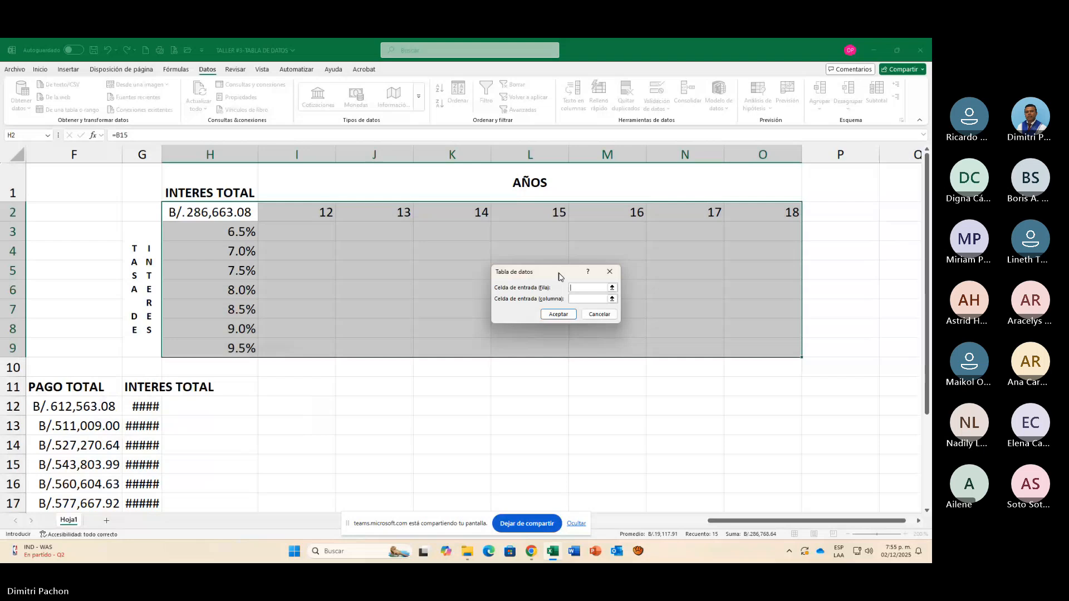
drag(559, 277, 562, 284)
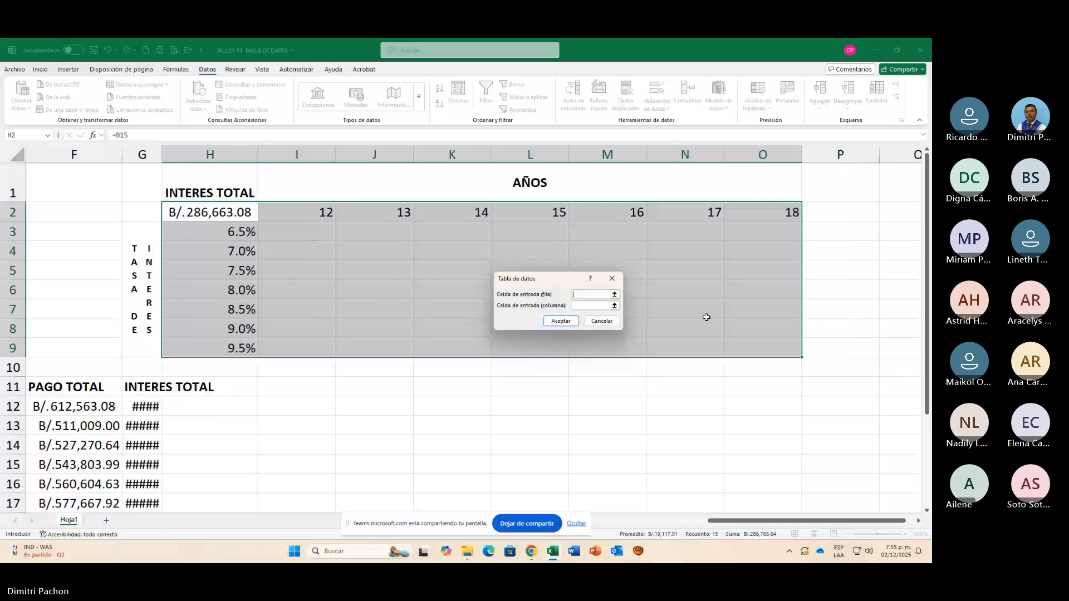
drag(743, 523, 743, 523)
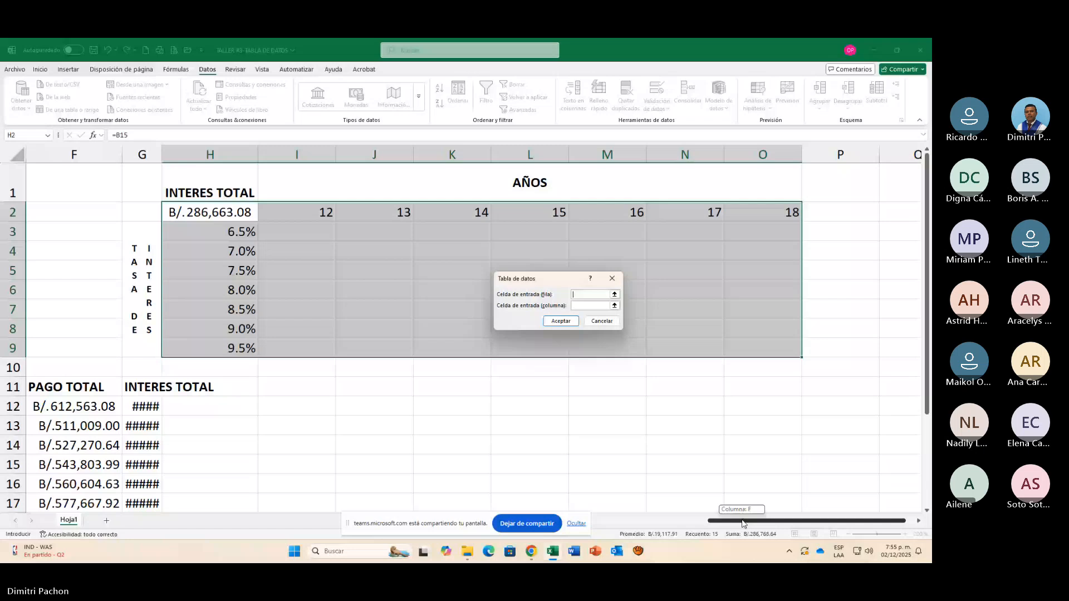
drag(743, 524, 251, 524)
click(230, 232)
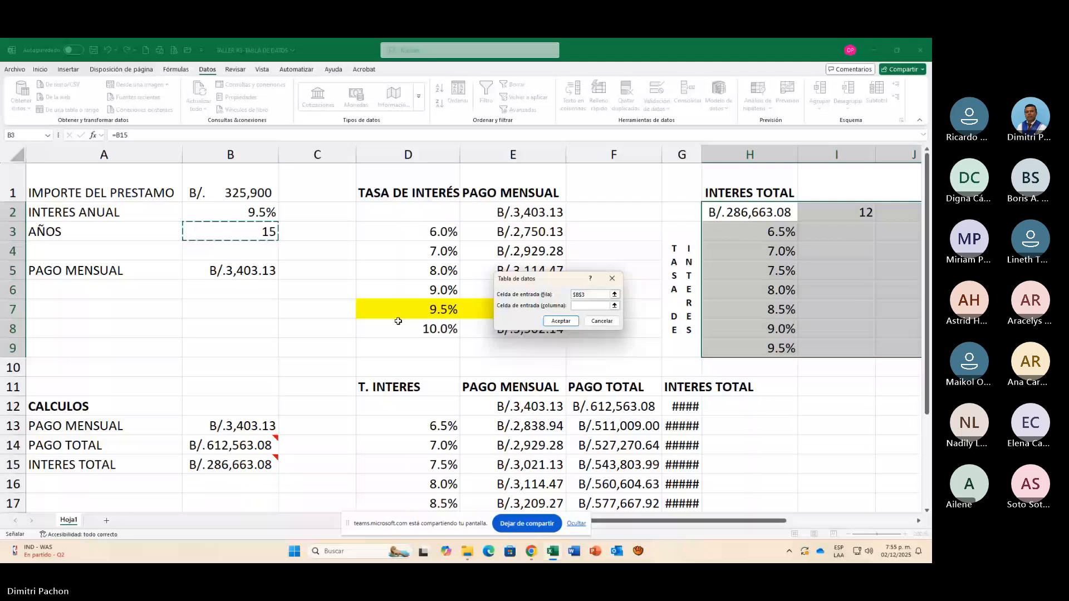
click(237, 212)
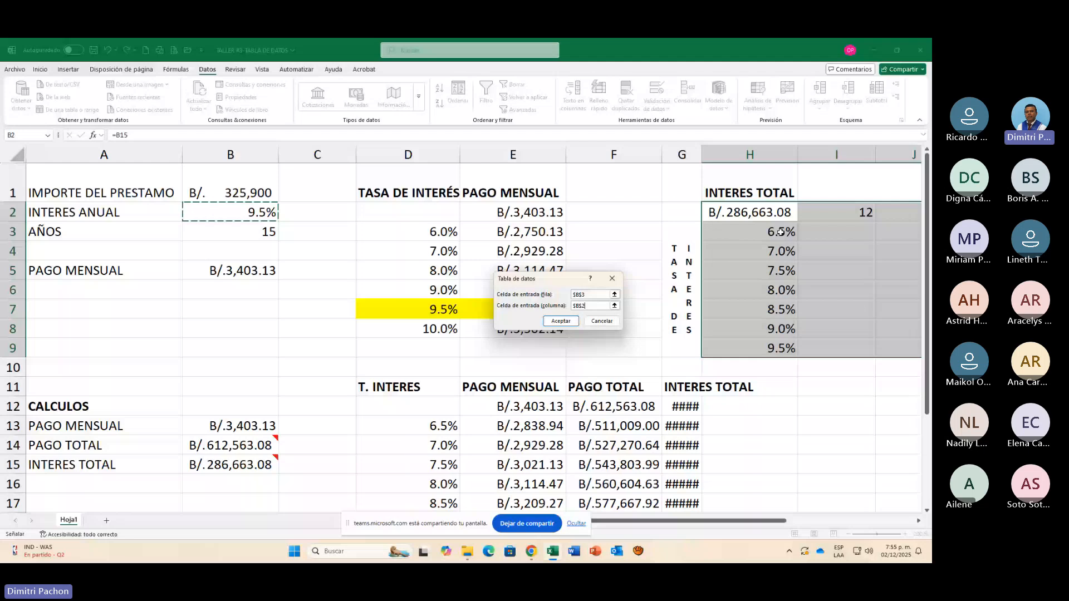
key(Return)
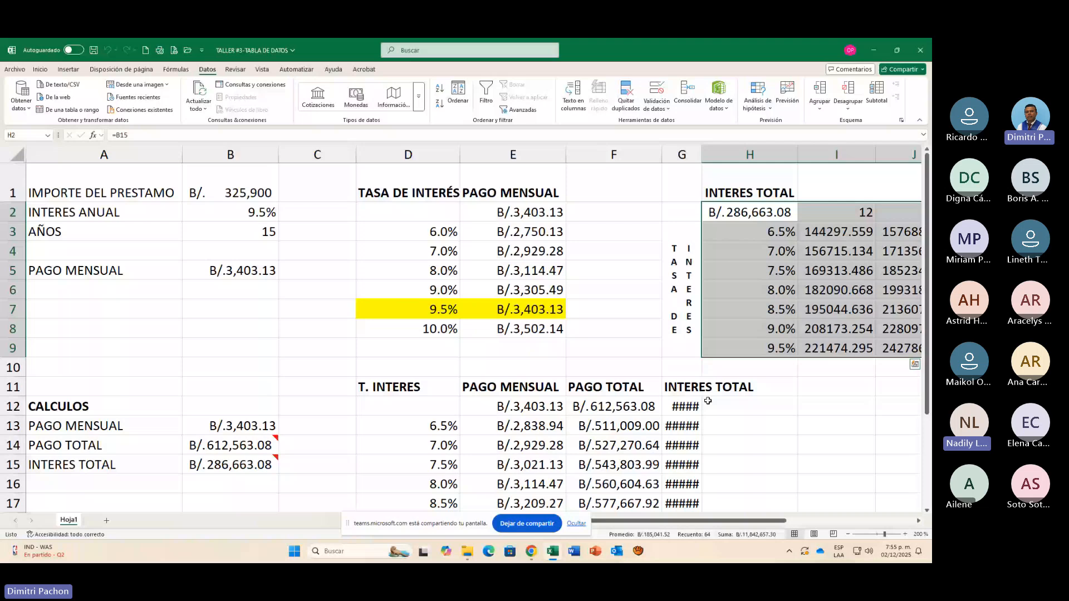
Step: Try to copy the currency format of E4 onto the two-variable table's results, and undo back to before the table was filled
scroll(707, 401, right, 3)
click(333, 251)
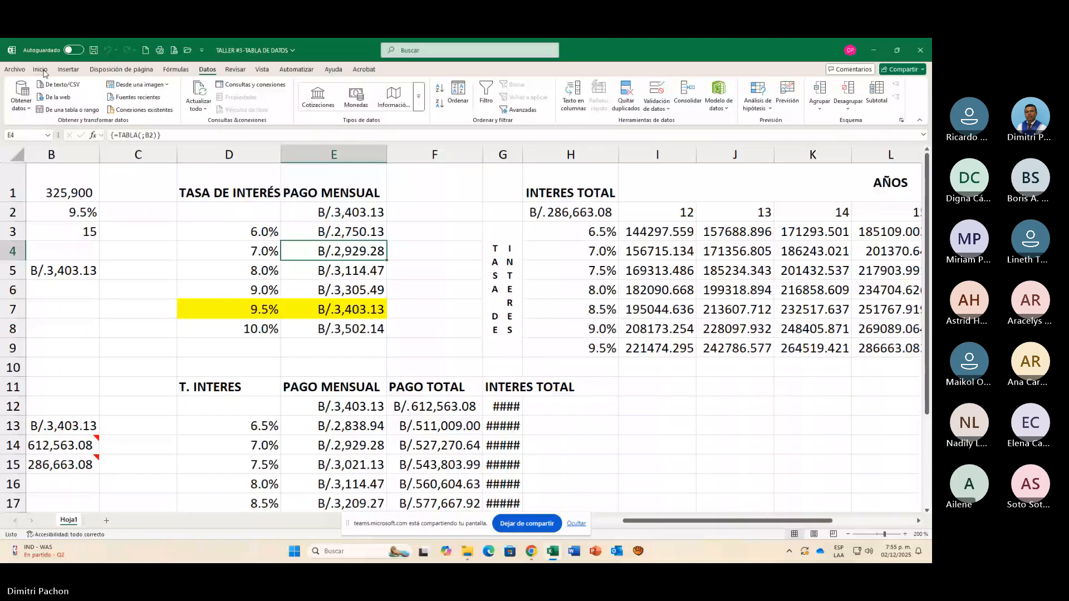
click(40, 69)
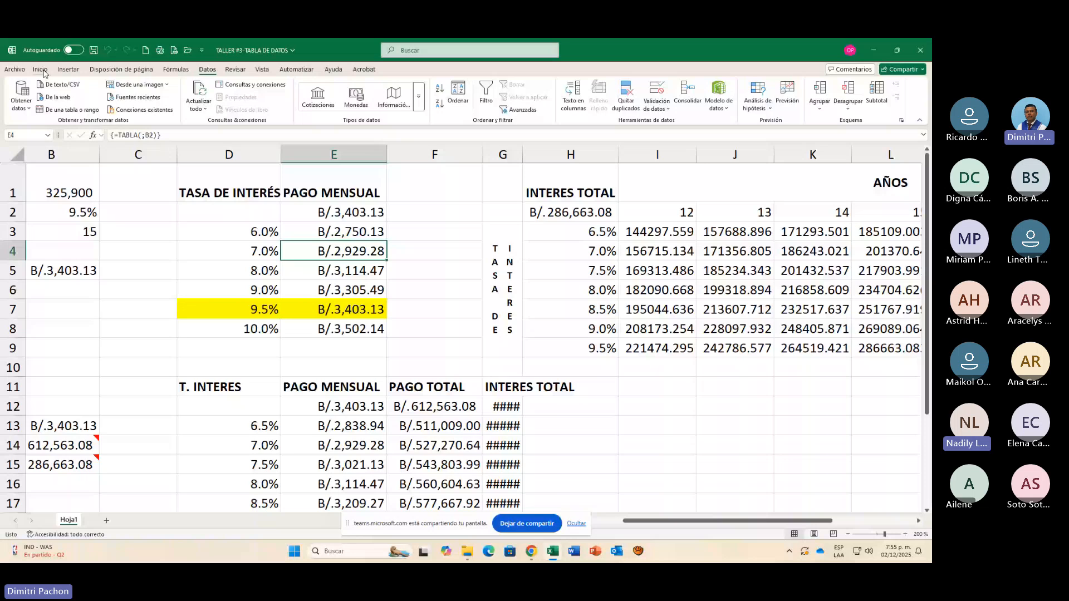
click(59, 110)
drag(657, 231, 930, 318)
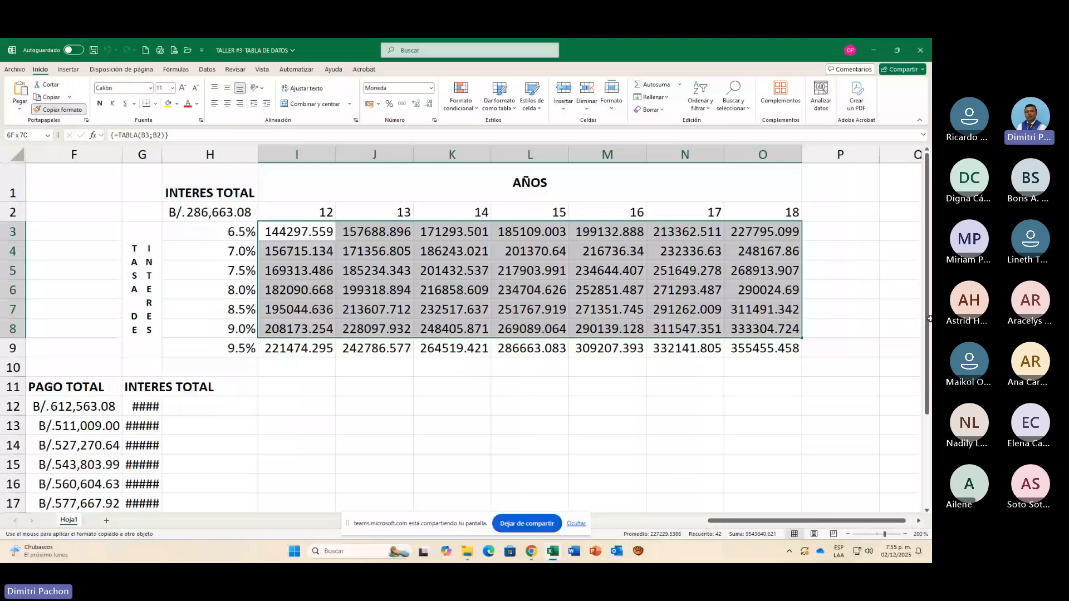
drag(930, 318, 161, 232)
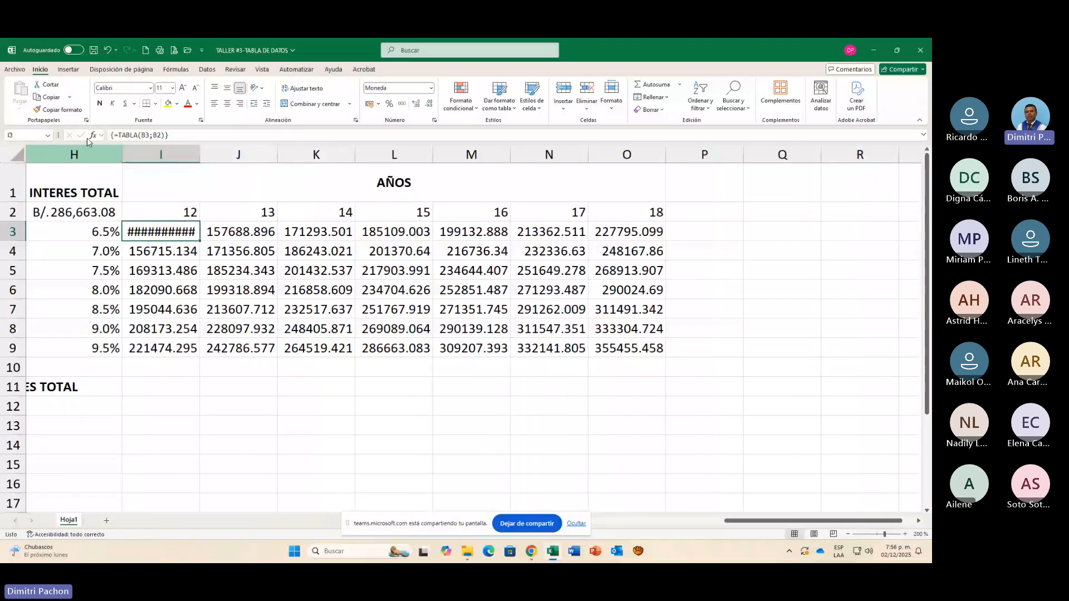
key(ctrl+z)
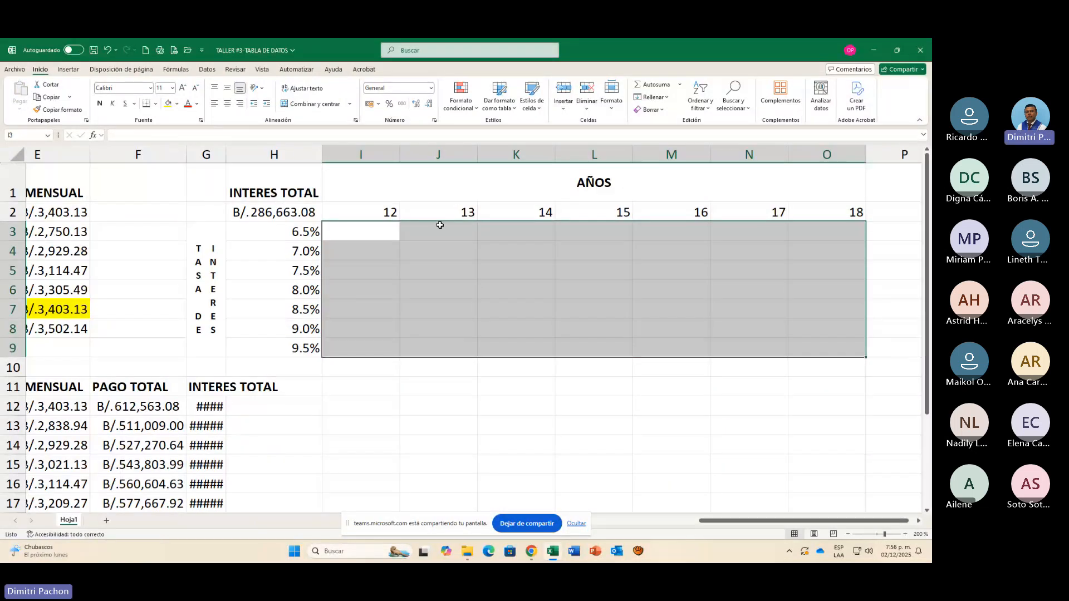
Step: Create the two-variable data table over H2:O9 again, with B3 as the row input cell and B2 as the column input cell
click(393, 217)
click(304, 233)
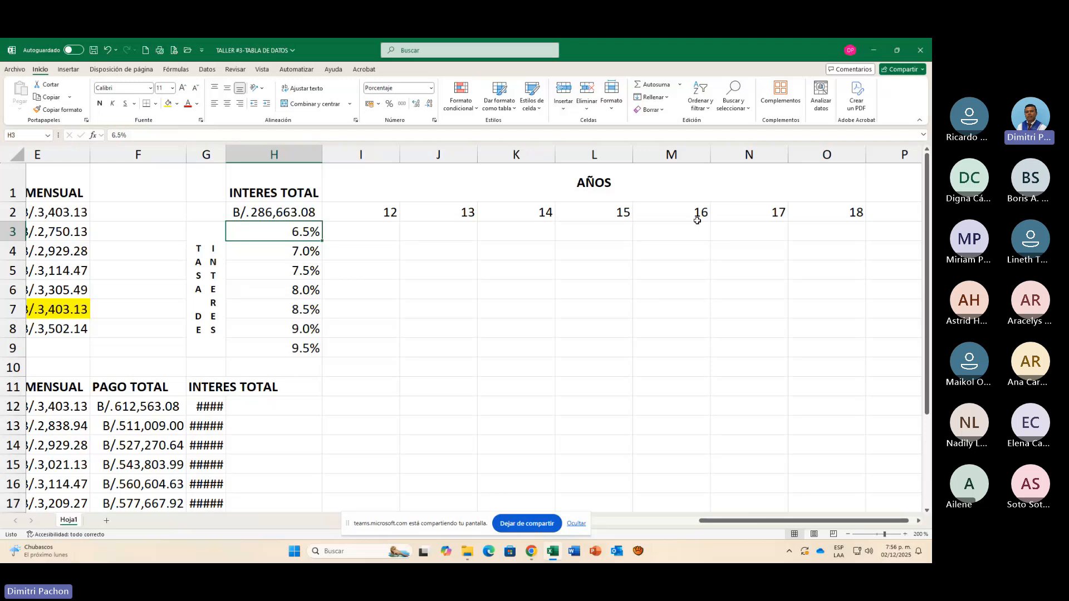
drag(313, 215, 819, 348)
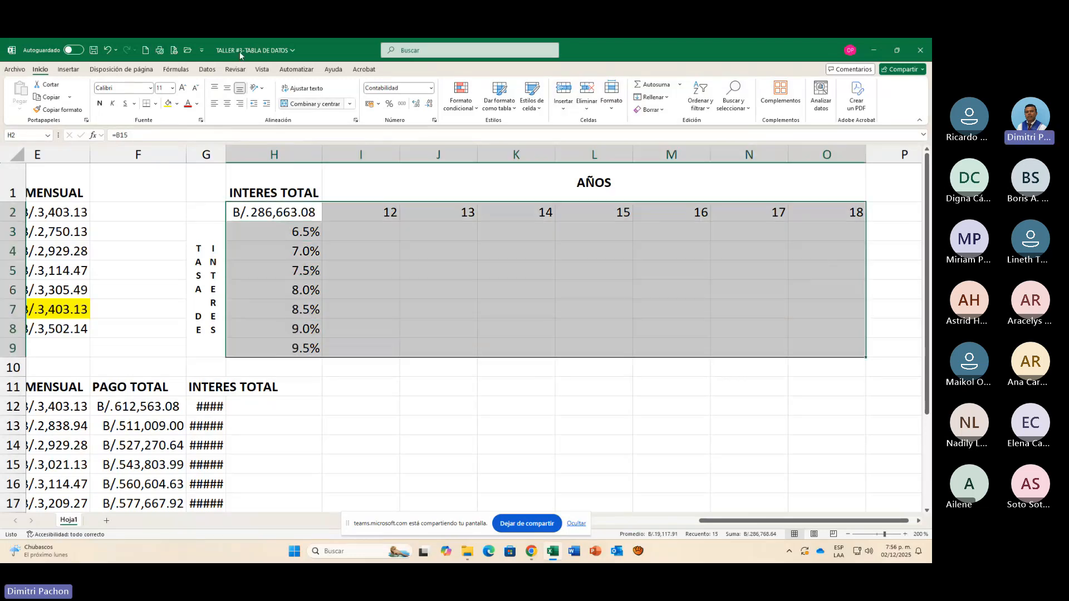
click(207, 69)
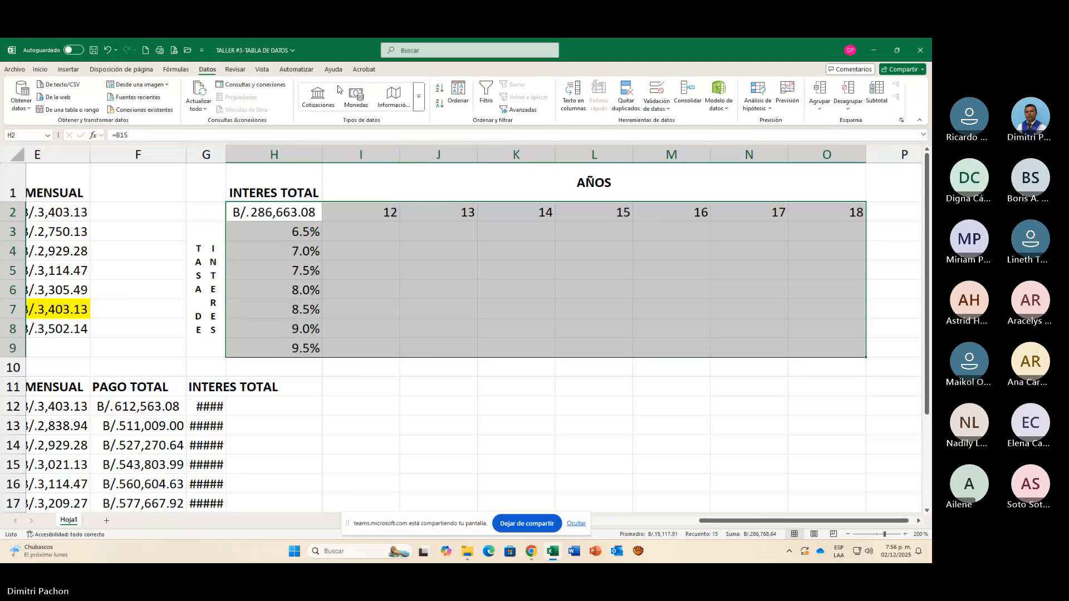
click(757, 105)
click(771, 148)
drag(710, 521, 534, 516)
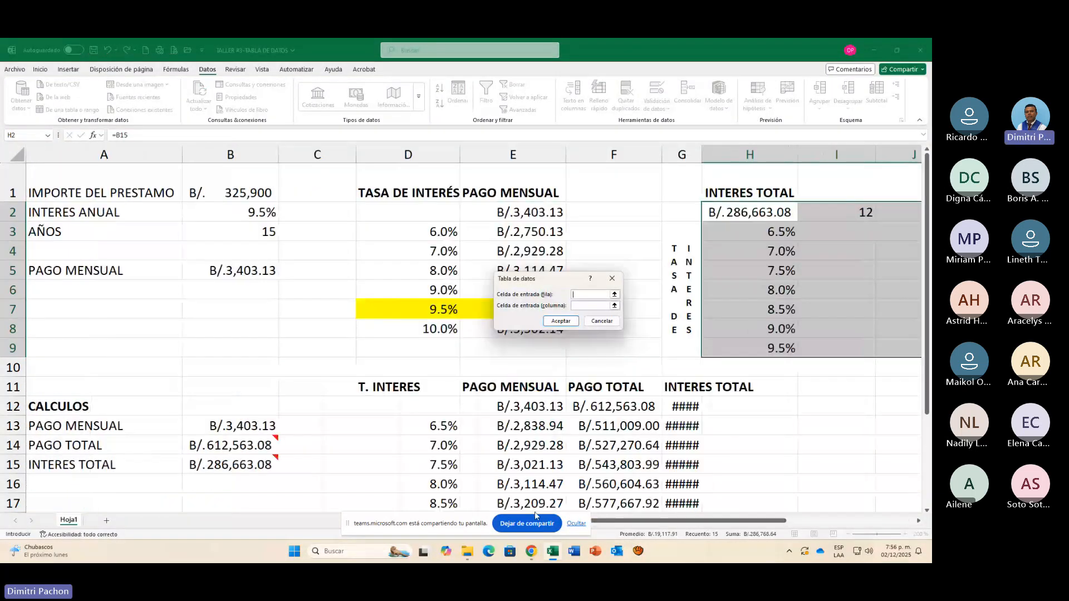
click(265, 234)
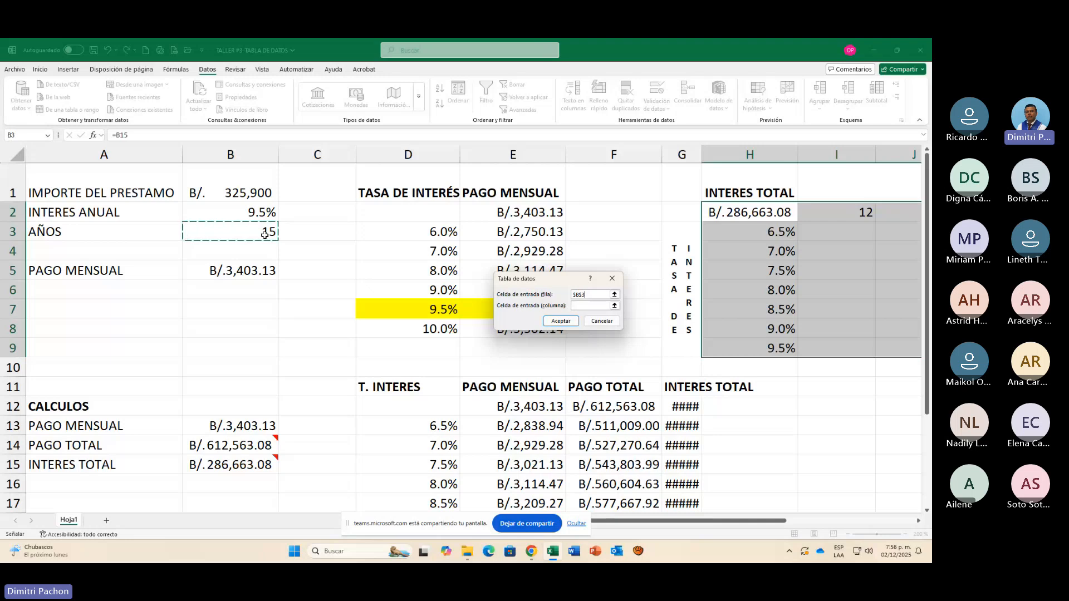
click(607, 306)
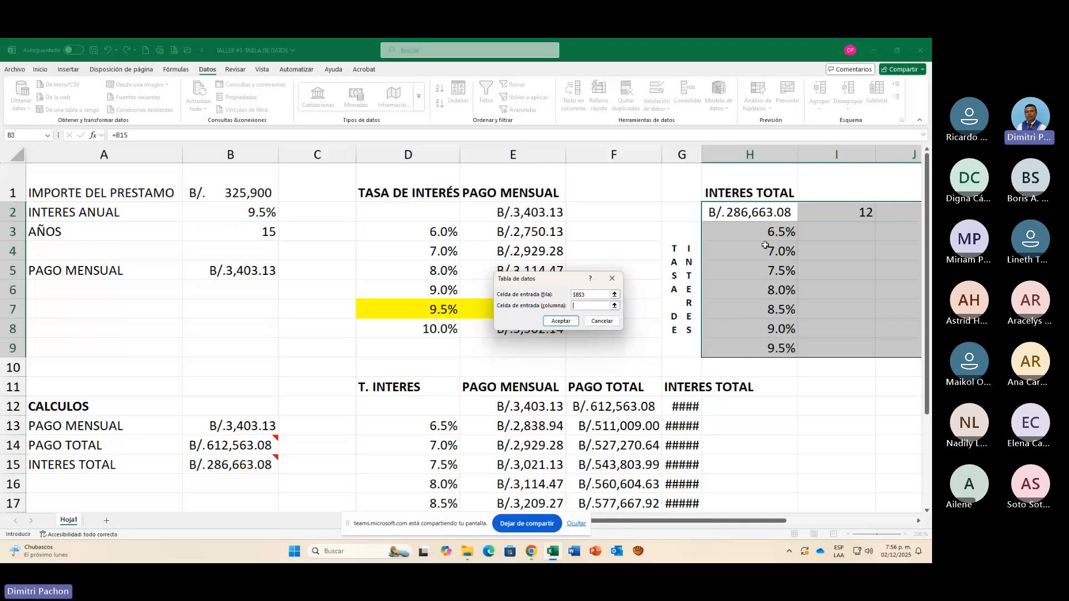
click(262, 214)
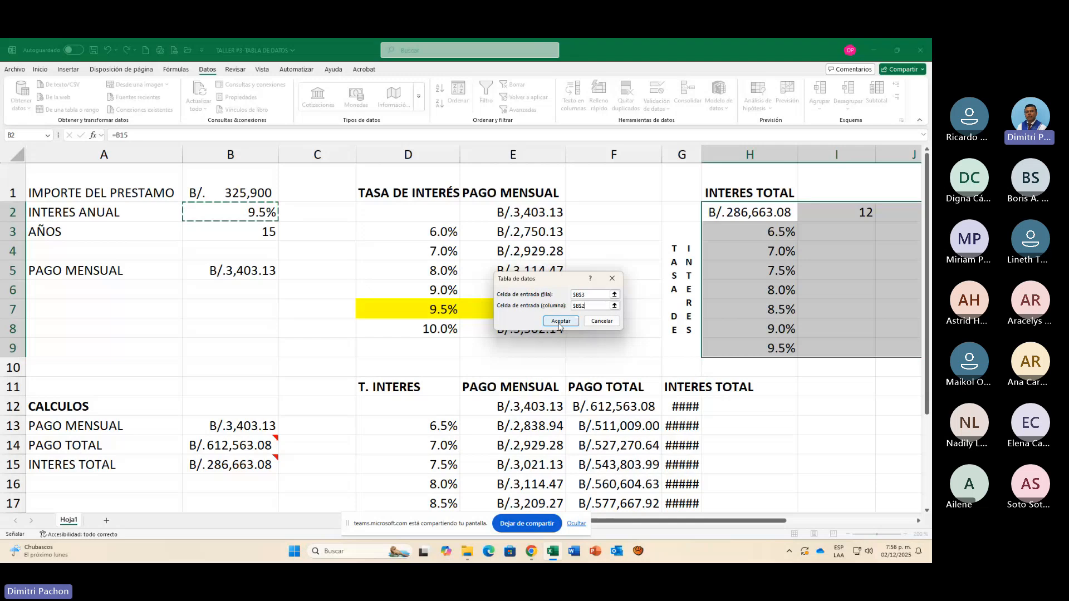
click(560, 323)
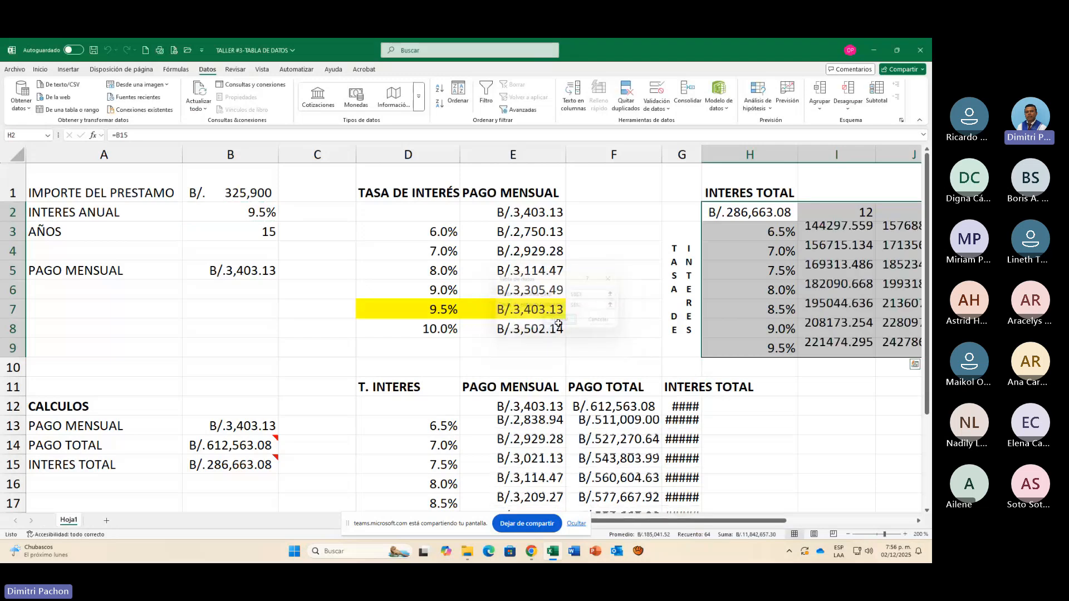
Step: Copy the currency format of the monthly payment in E2 onto the data table results in I3:O9
key(Left)
key(Left)
key(Left)
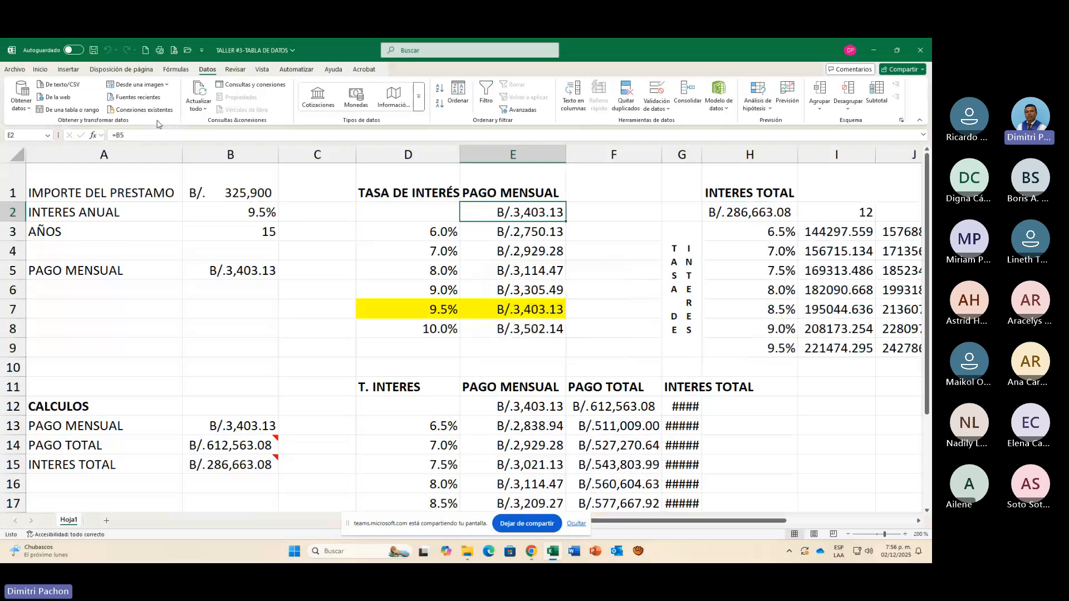
click(40, 69)
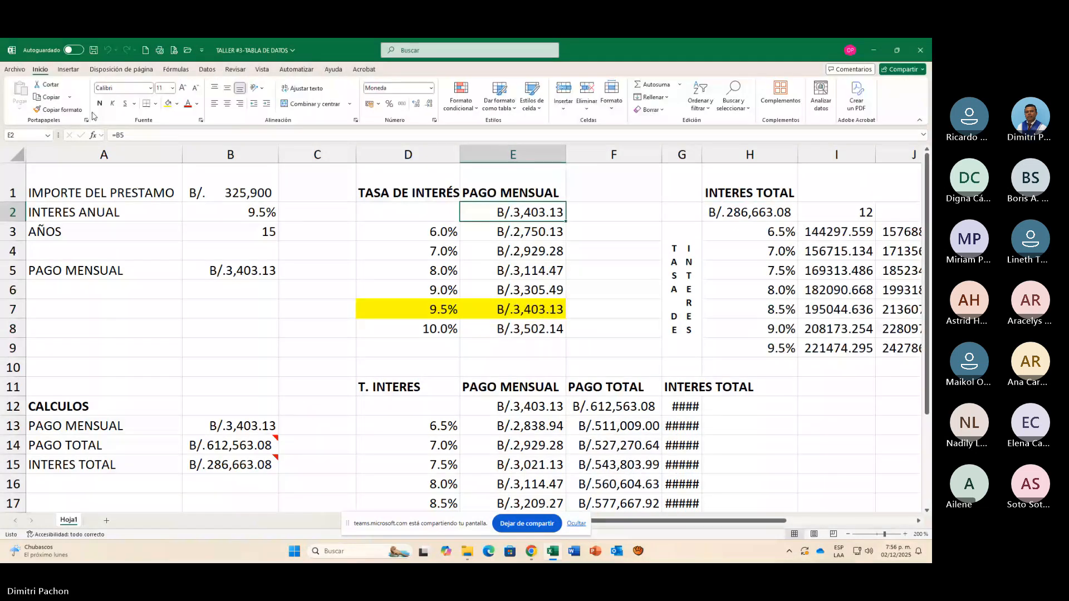
click(58, 109)
mouse_move(836, 232)
mouse_down()
mouse_move(906, 306)
mouse_move(897, 343)
mouse_up()
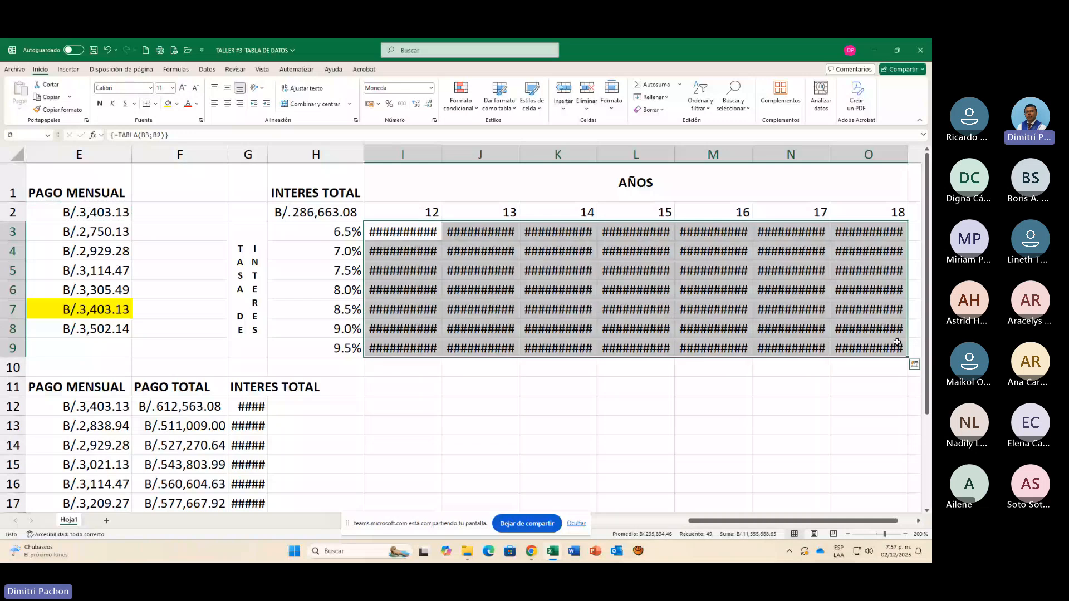
Step: Autofit the widths of columns I to O so the currency amounts fit
double_click(440, 152)
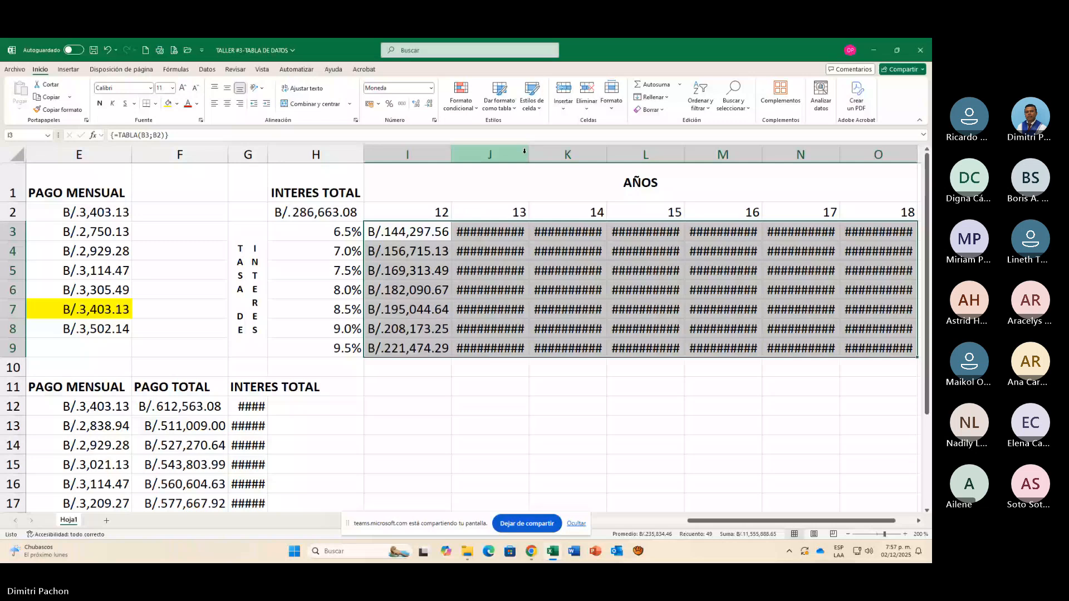
double_click(528, 154)
double_click(616, 155)
double_click(704, 155)
double_click(790, 157)
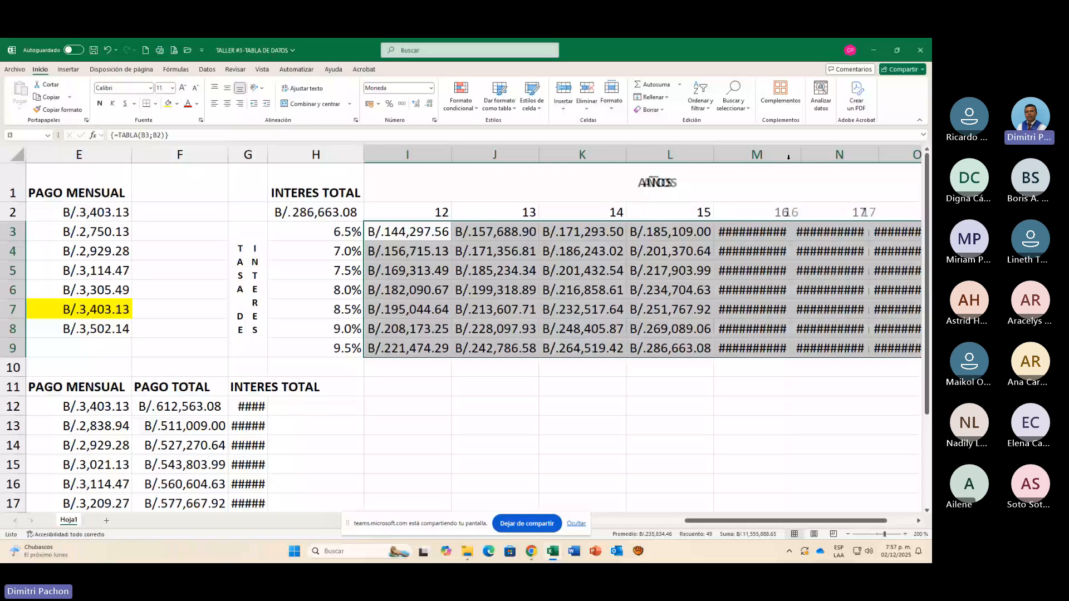
double_click(878, 155)
drag(791, 521, 818, 521)
double_click(843, 155)
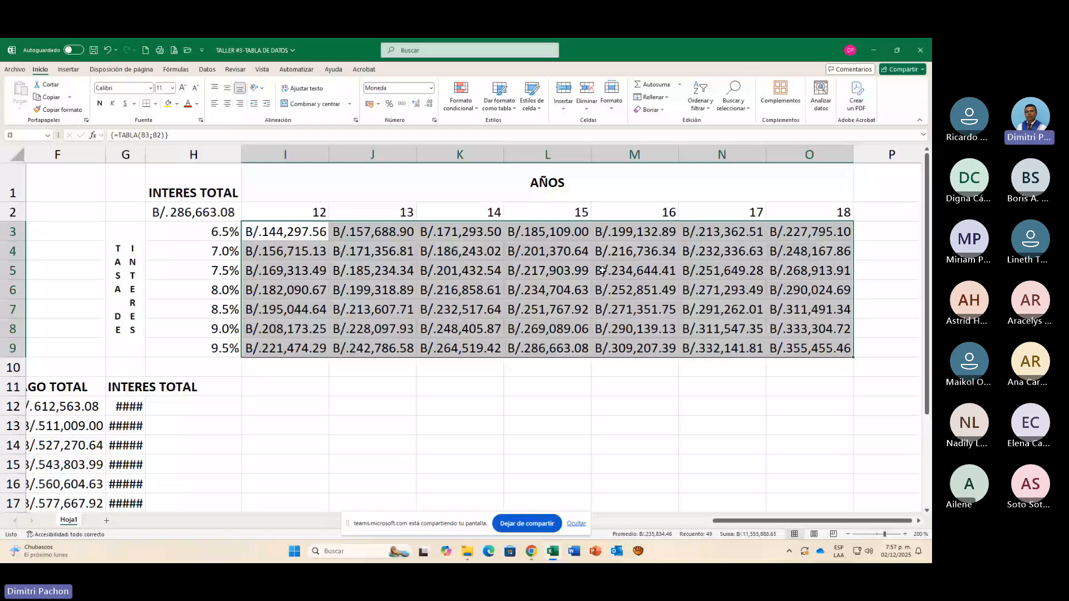
Step: Highlight the total interest for 9.5% and 15 years in L9 with yellow fill and bold text
drag(717, 521, 688, 524)
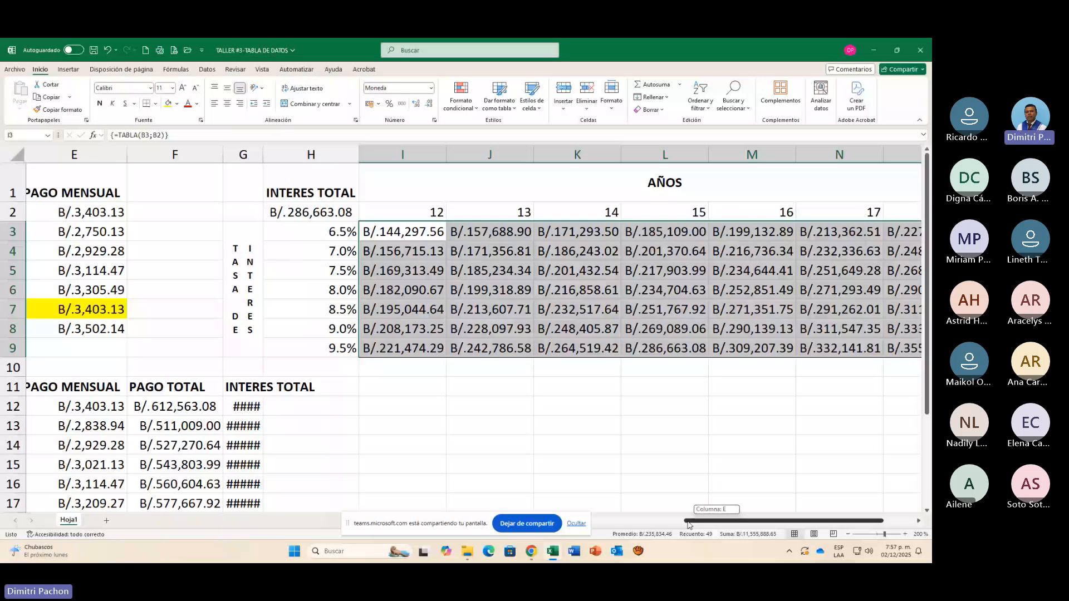
drag(689, 524, 595, 522)
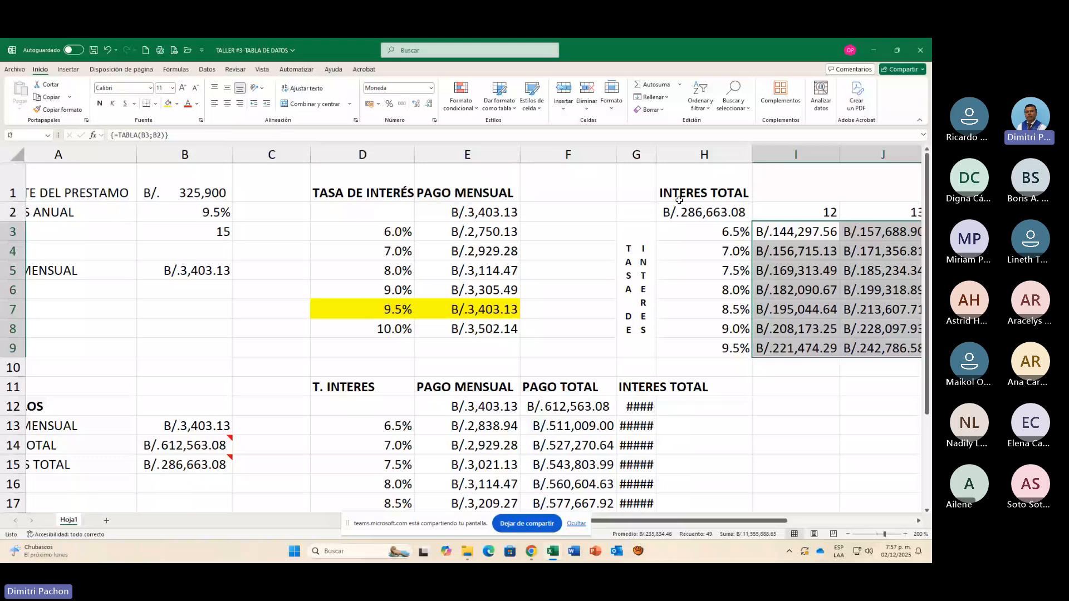
mouse_move(194, 465)
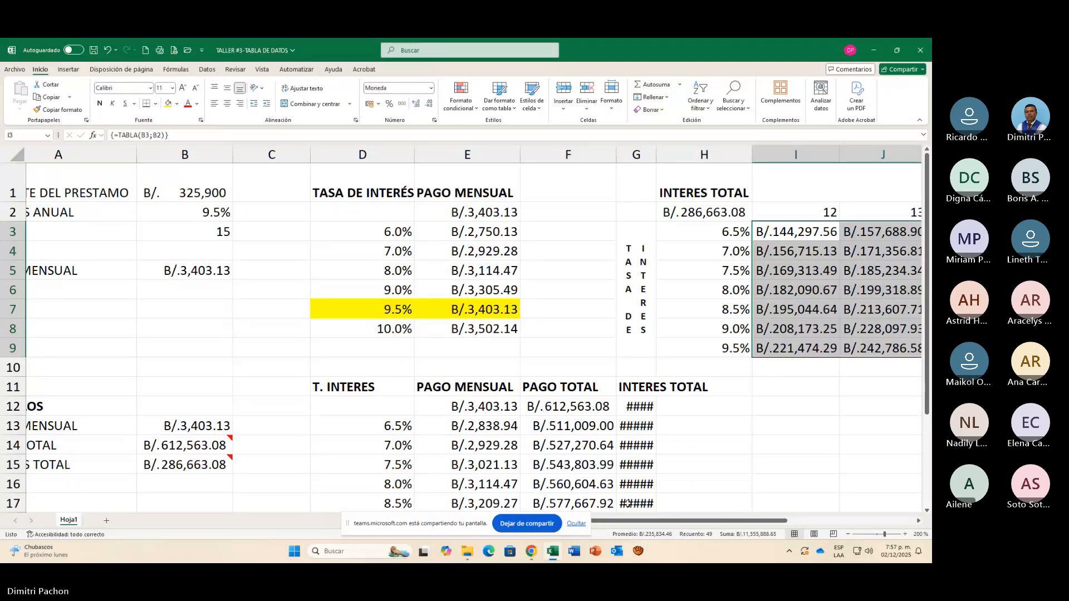
scroll(626, 262, right, 5)
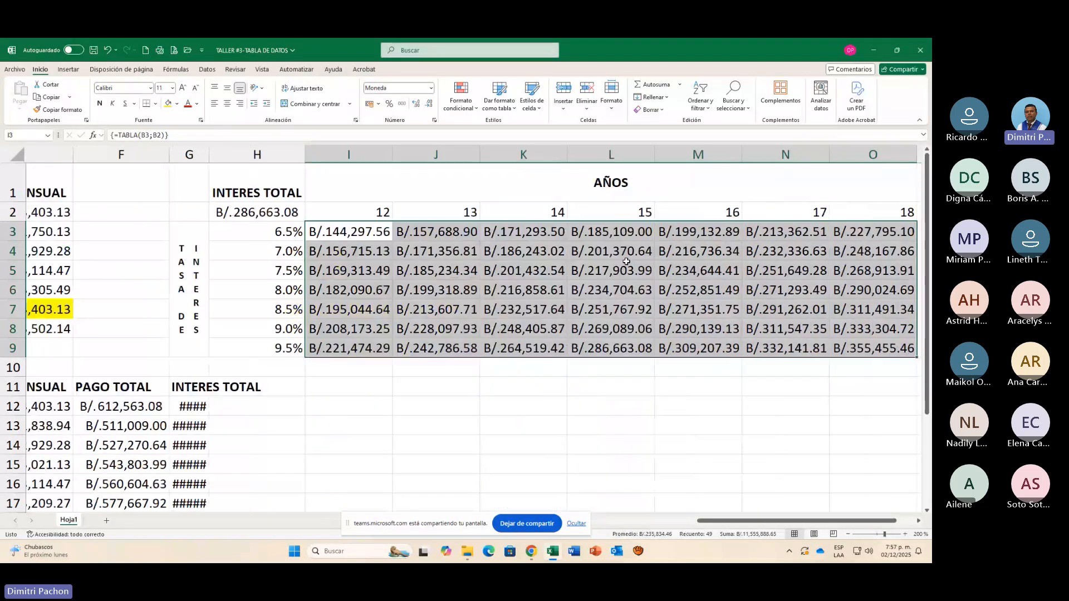
drag(275, 348, 584, 353)
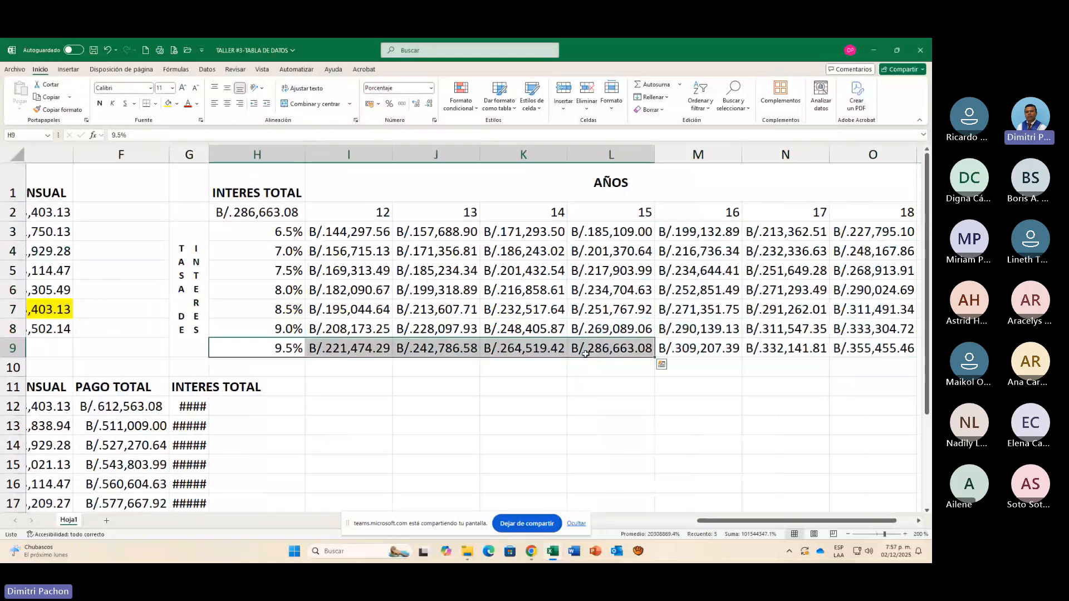
click(611, 351)
click(611, 351)
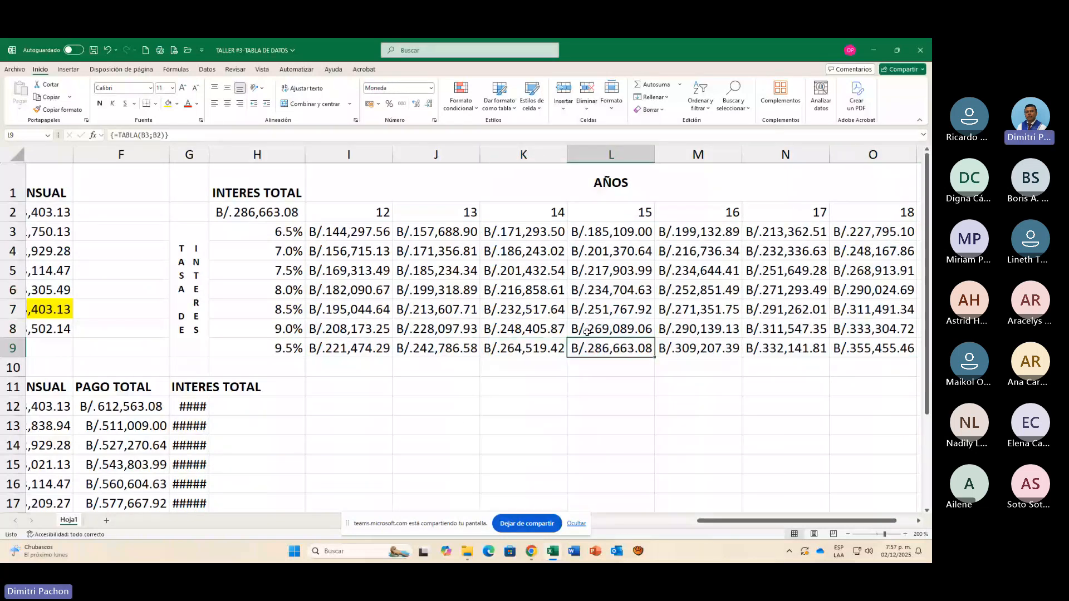
click(168, 104)
click(100, 104)
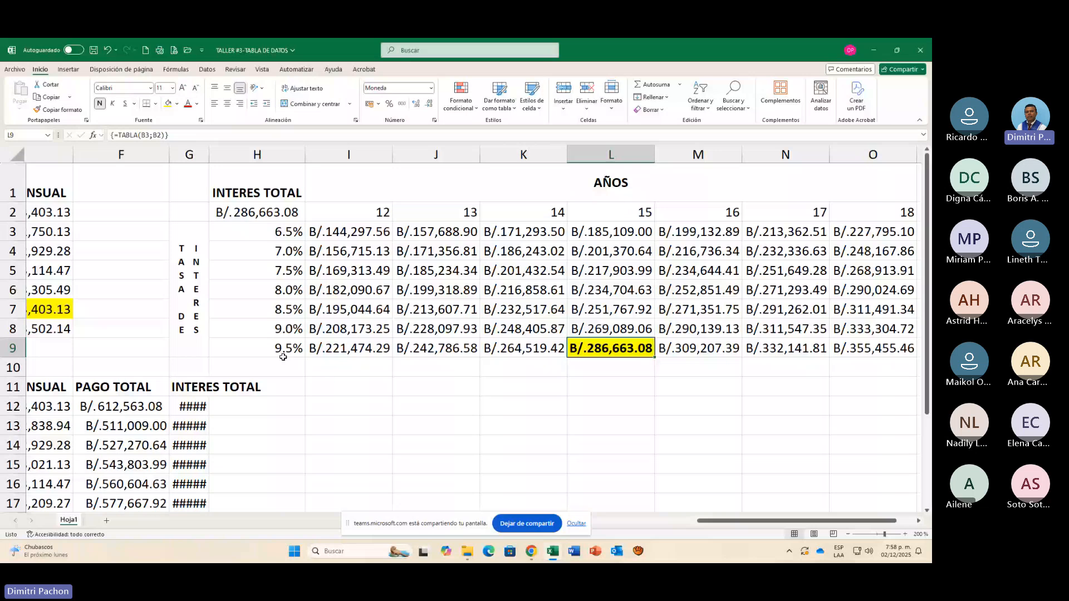
Step: Examine the total-interest table's rates, terms and results alongside the loan inputs and the one-variable tables
click(290, 236)
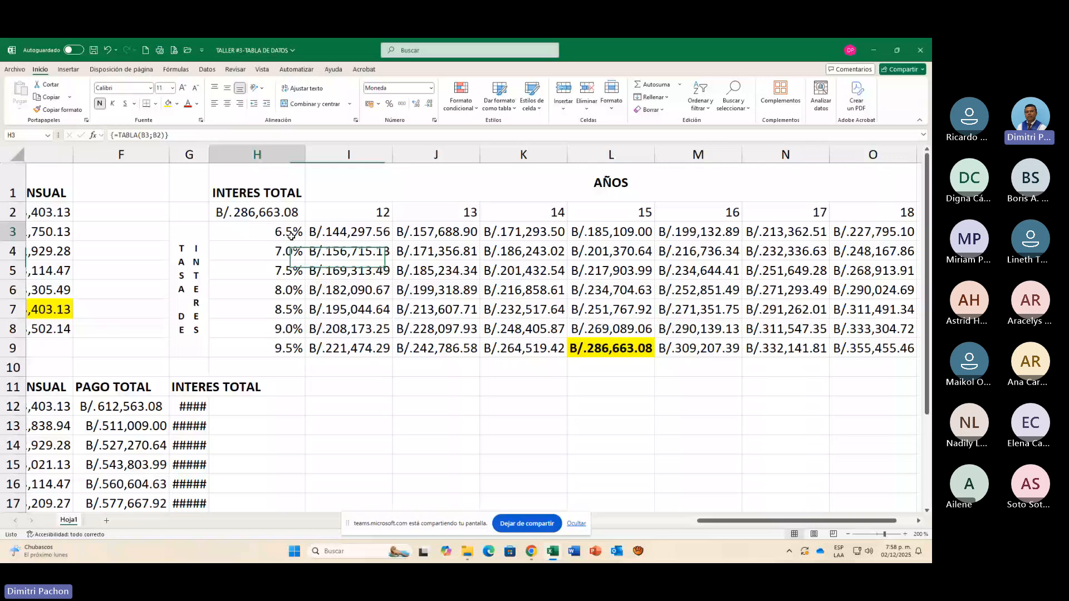
click(604, 234)
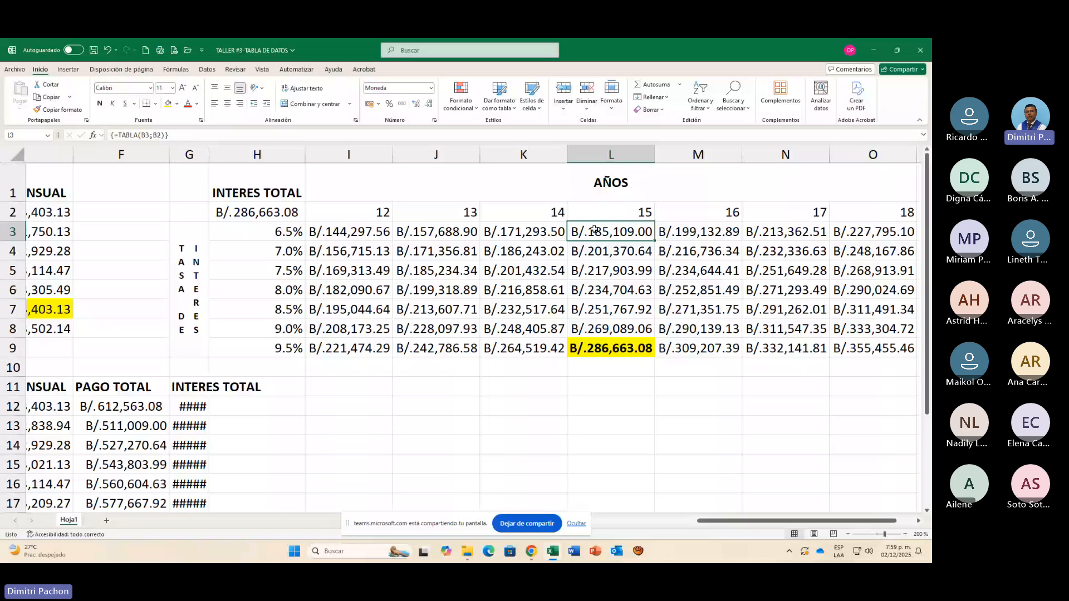
click(198, 281)
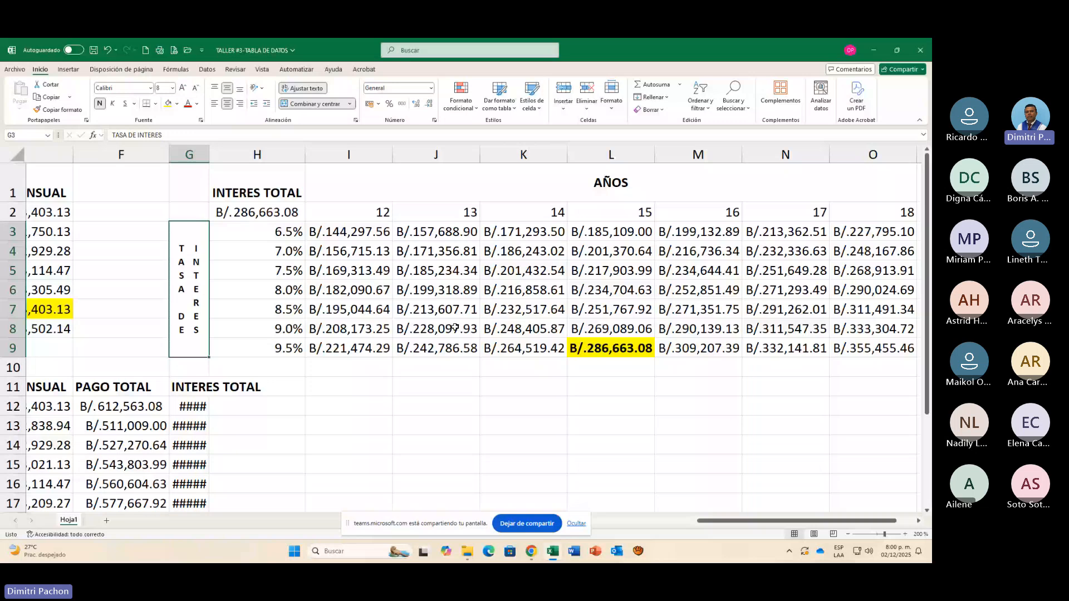
click(344, 218)
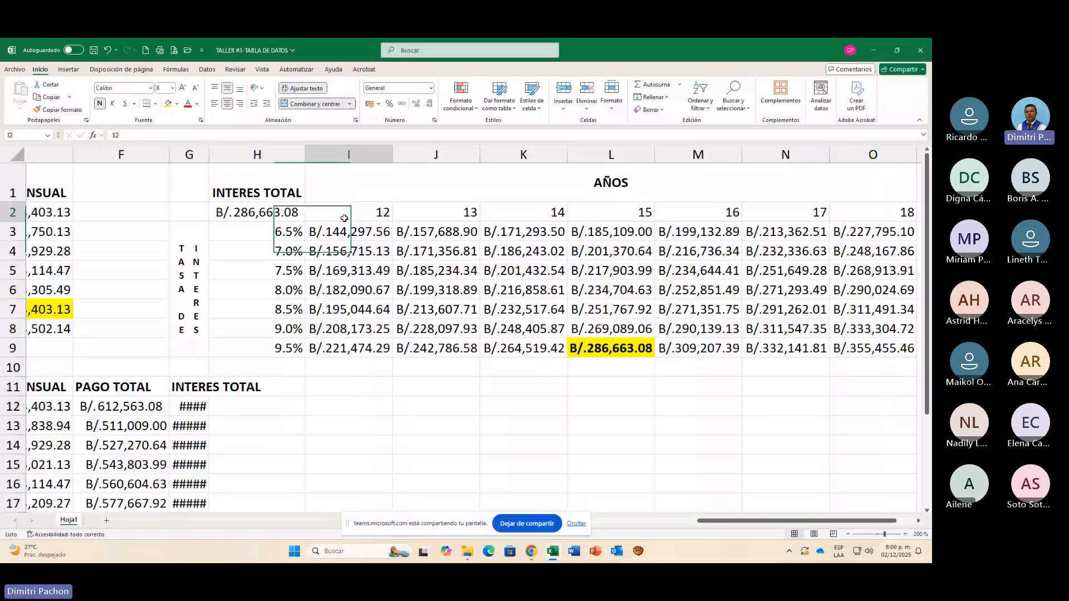
drag(344, 218, 921, 216)
drag(785, 523, 785, 523)
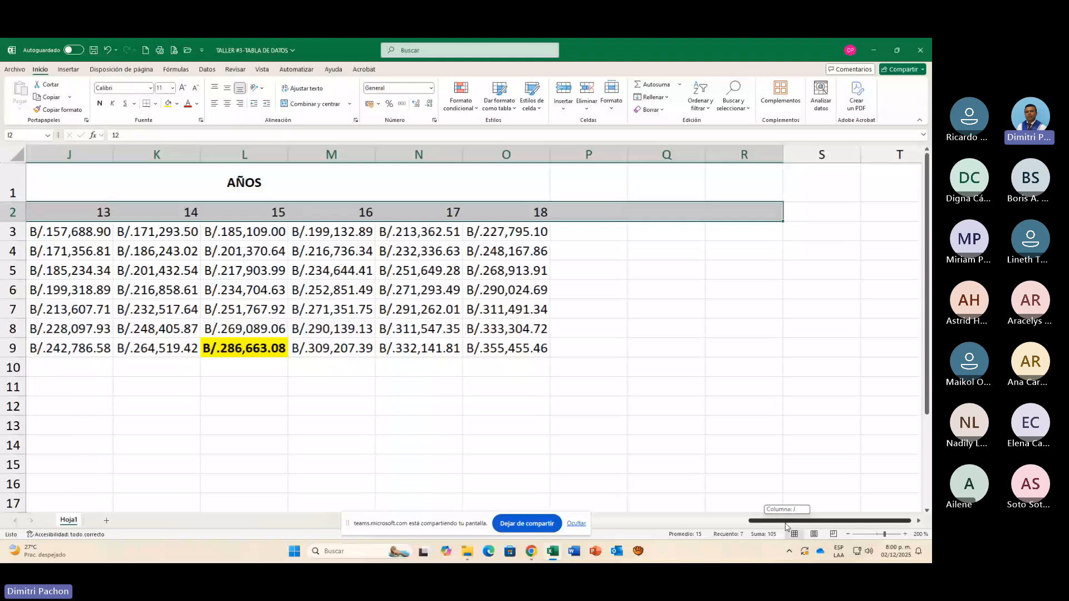
drag(785, 524, 646, 523)
drag(629, 231, 634, 344)
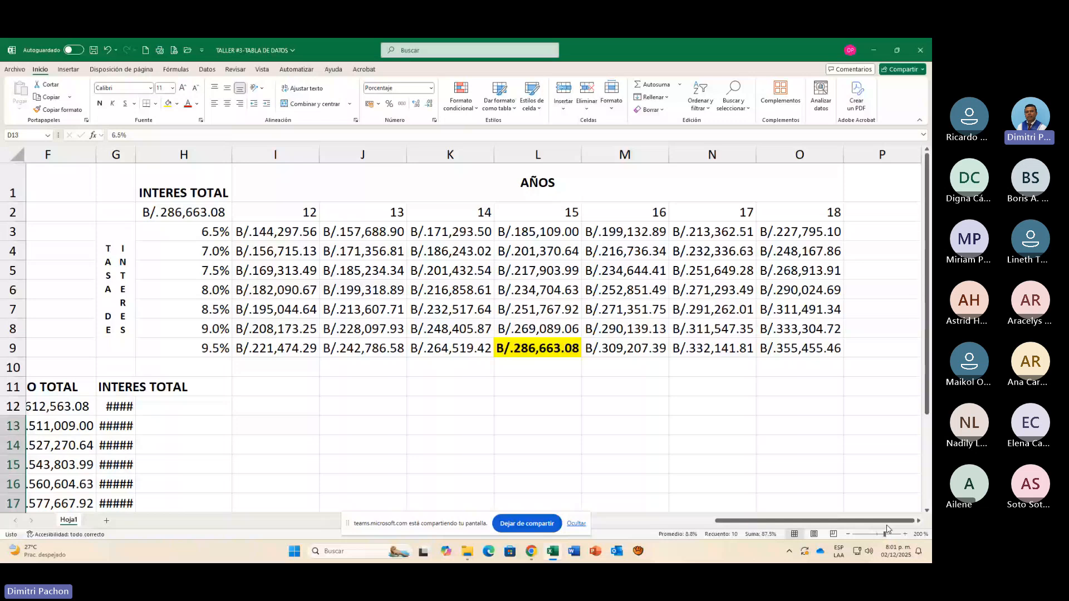
drag(887, 528, 687, 526)
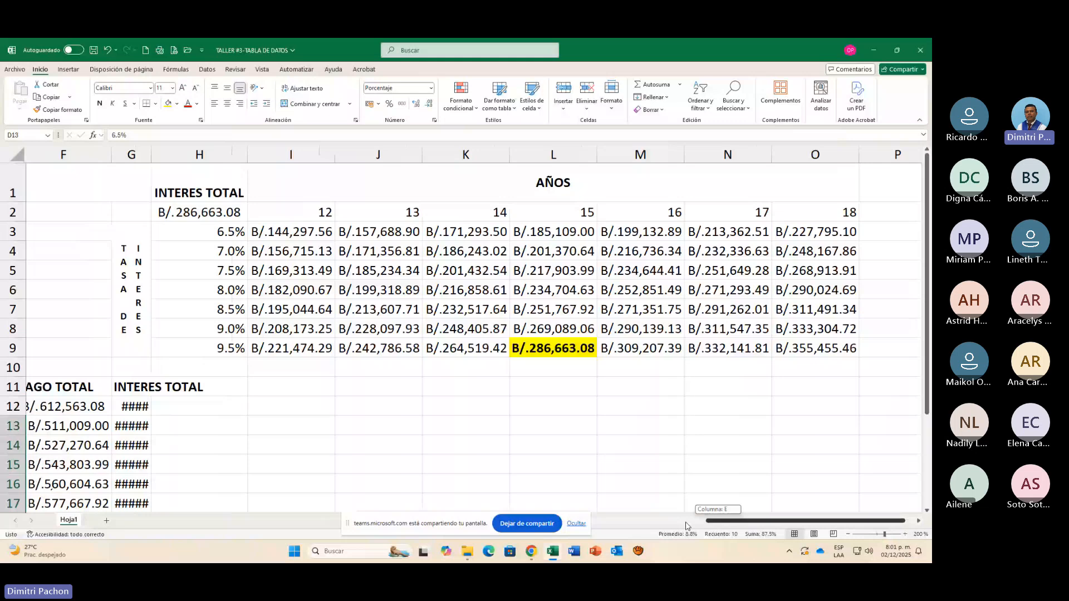
drag(687, 526, 271, 300)
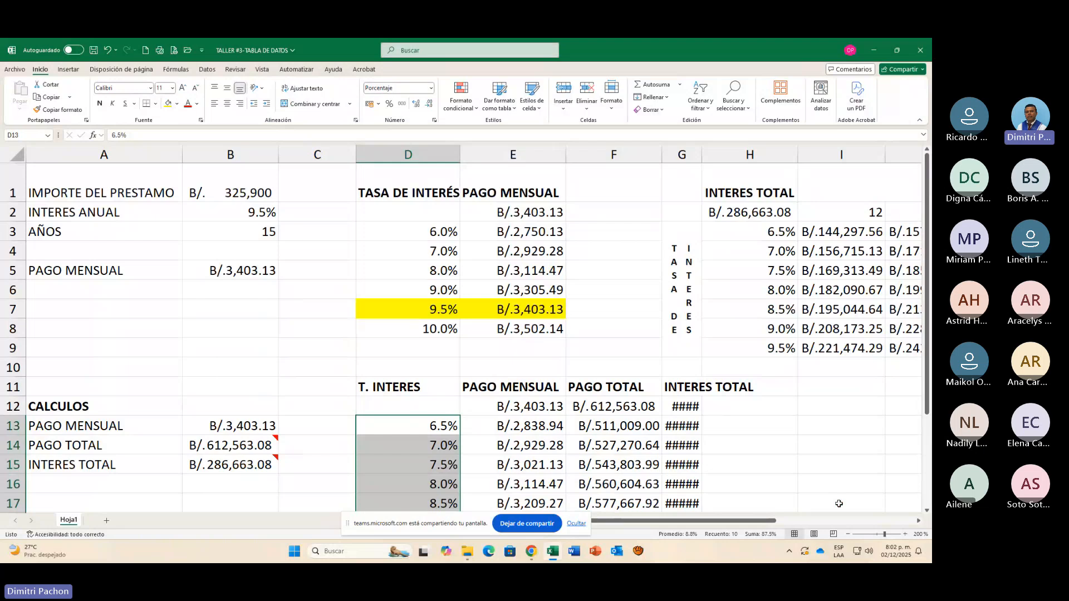
click(919, 520)
click(919, 522)
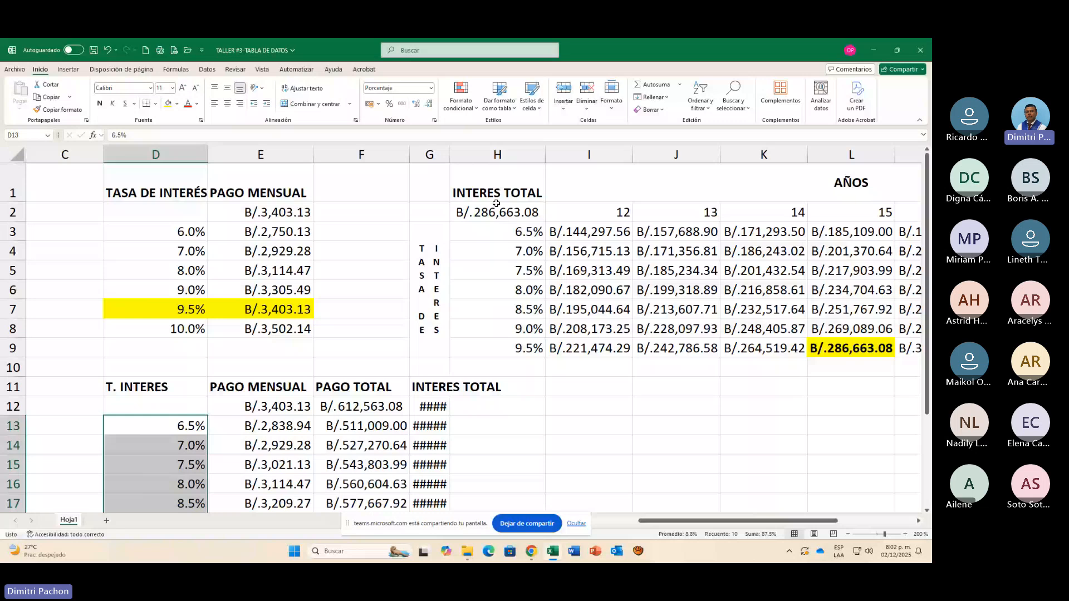
Step: Switch to the TABLA DE DATOS folder in File Explorer and open the workbook TALLER #2-TABLA CON 2 VARIABLES
scroll(496, 203, right, 3)
click(143, 259)
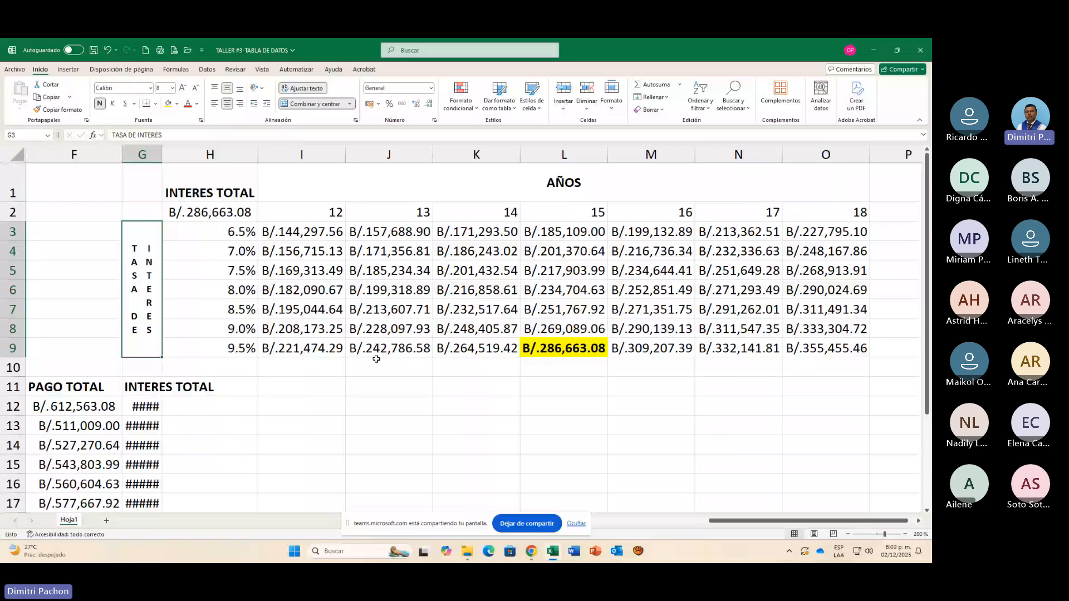
key(alt+Tab)
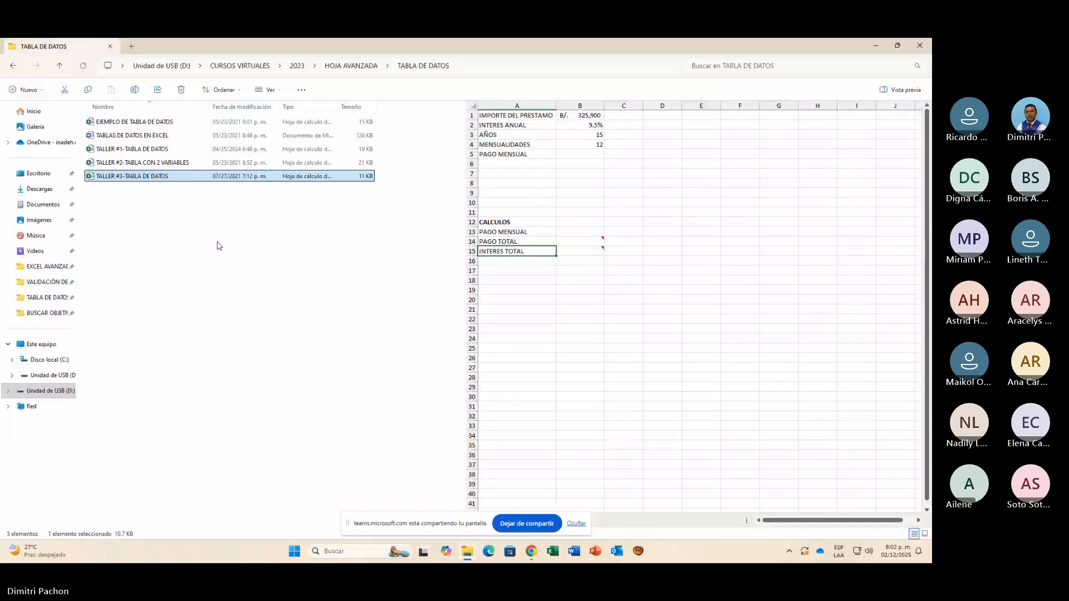
click(149, 166)
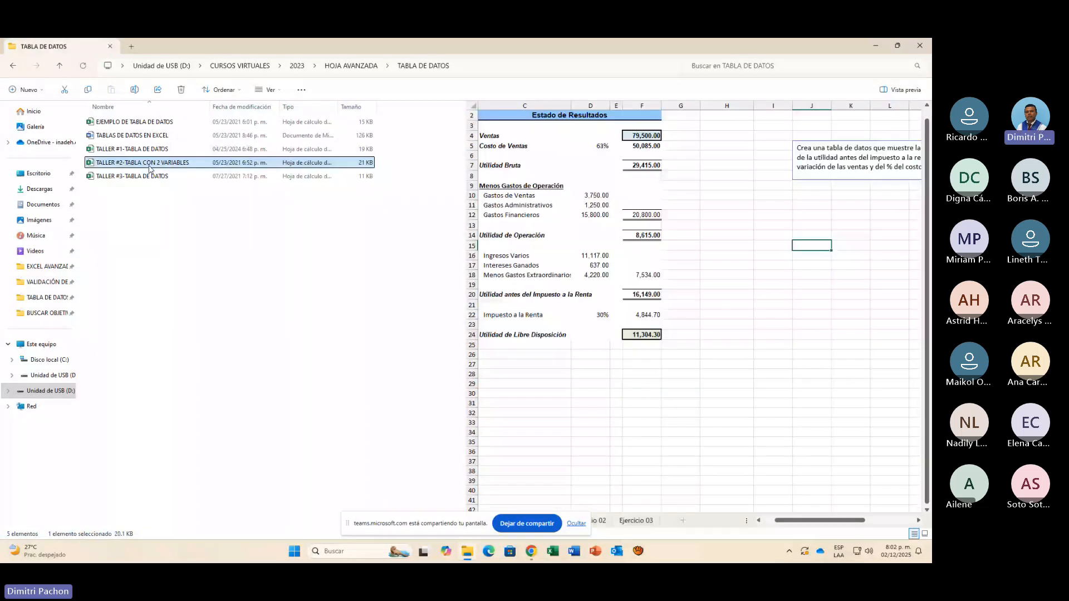
double_click(149, 167)
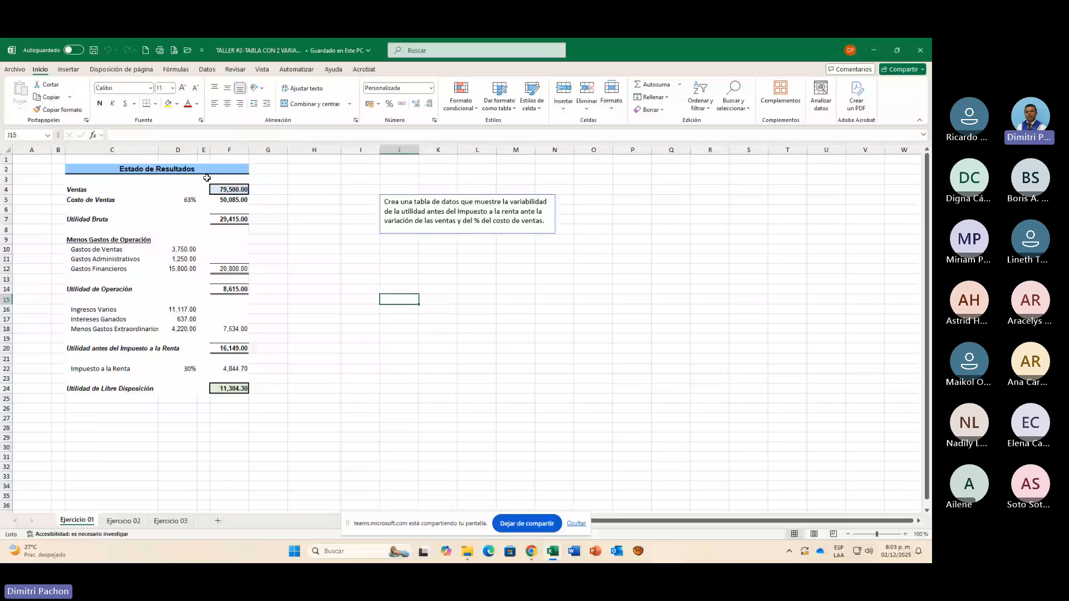
Step: Move the exercise instruction text box up to the first rows of the sheet, with its edge at column I
scroll(244, 215, up, 2)
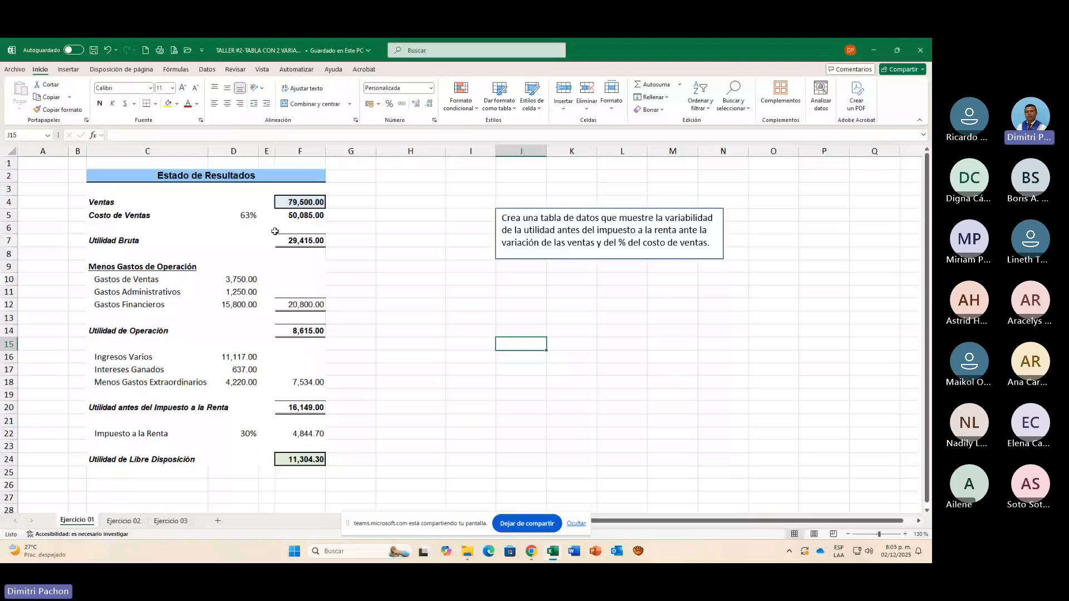
click(298, 202)
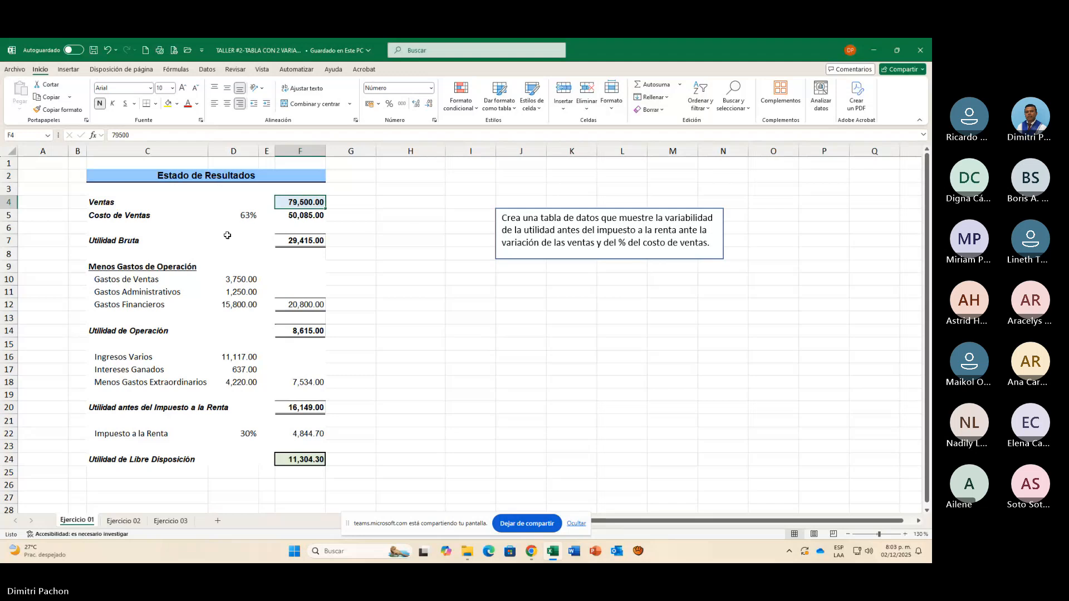
click(249, 215)
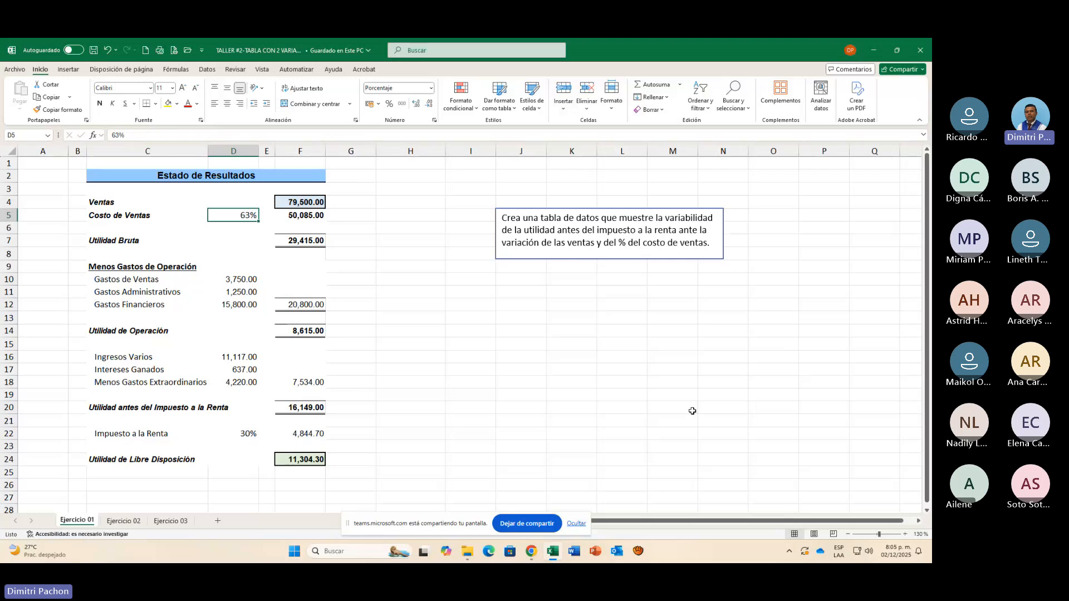
click(613, 259)
drag(614, 258, 566, 210)
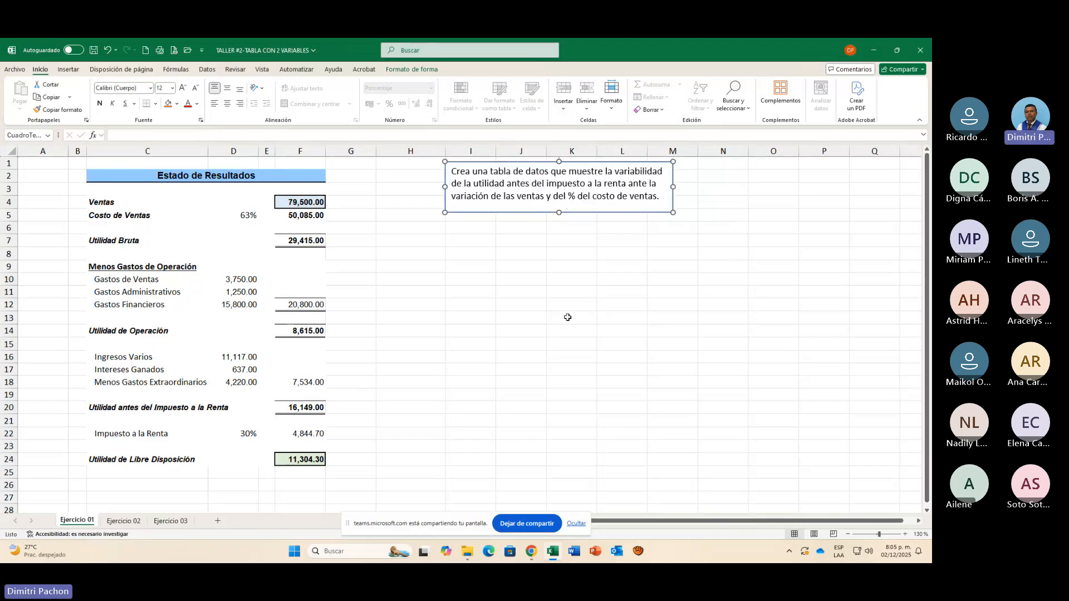
Step: Enter the bold heading UTIL ANTES I/R in I7 and widen column I to fit it
click(475, 245)
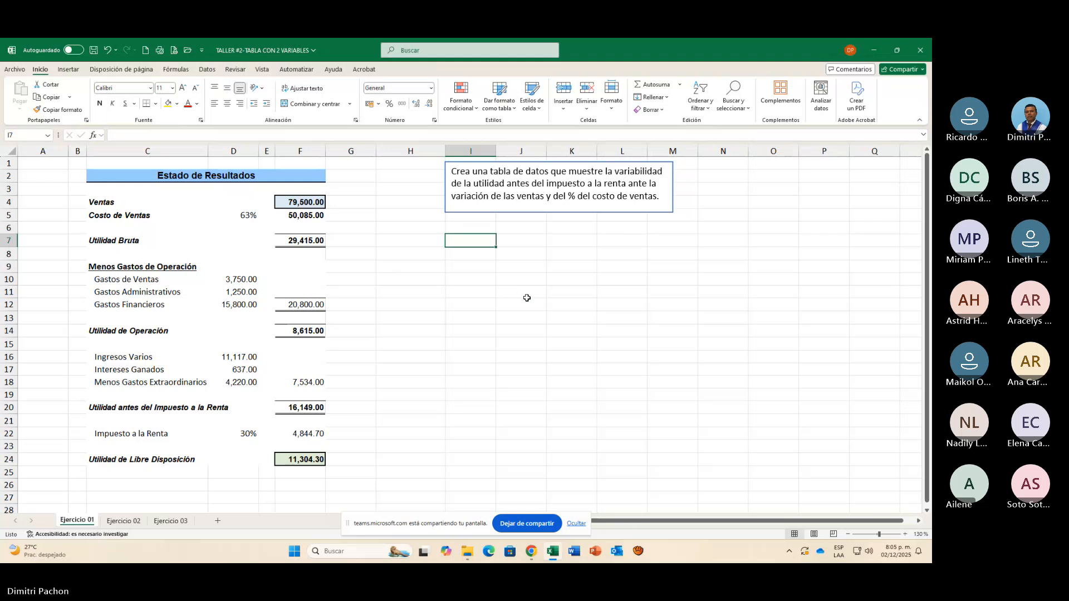
text(UTIL)
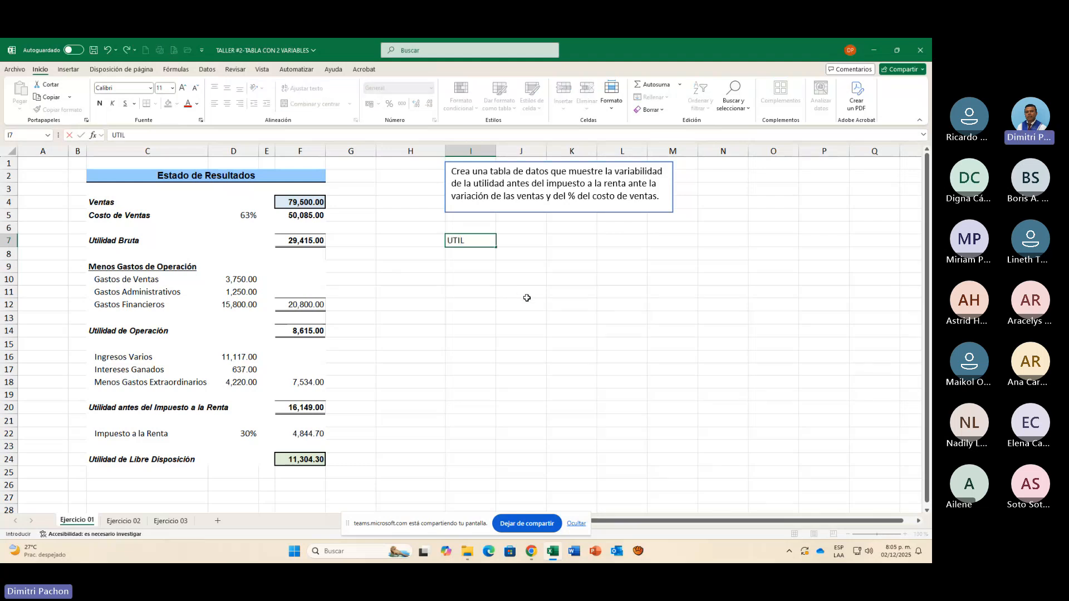
text( ANTES I/)
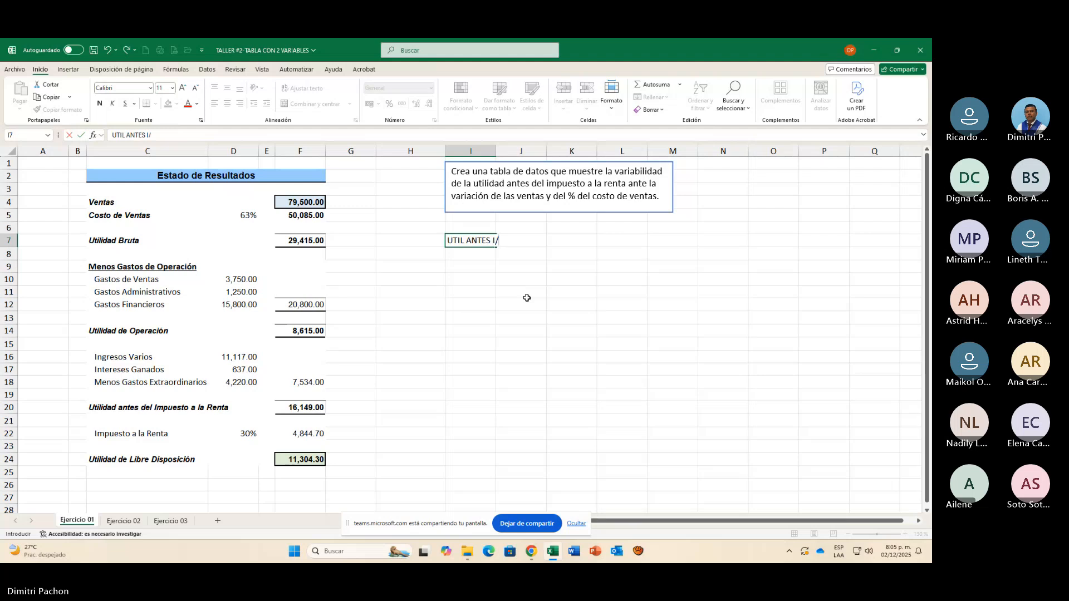
text(R)
key(Return)
drag(496, 155, 517, 155)
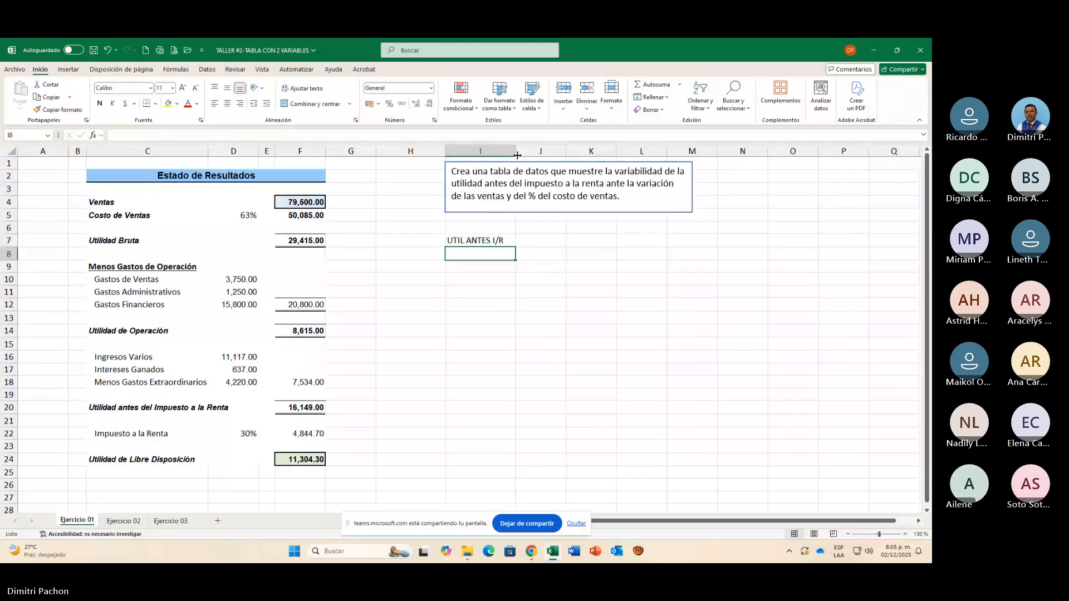
key(Up)
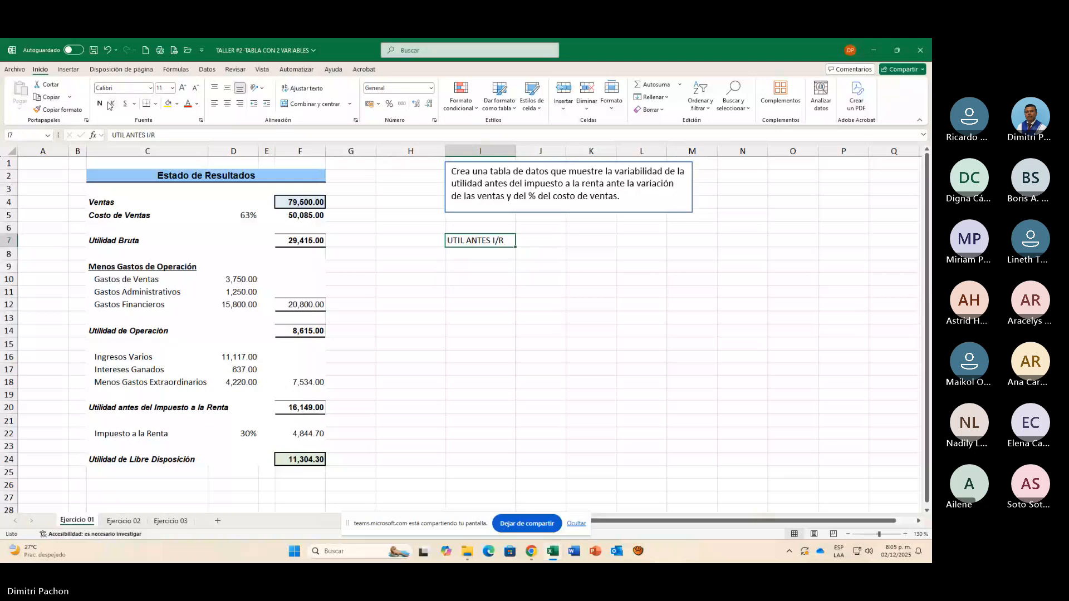
click(100, 104)
Step: Link I8 to the profit before income tax with the formula =F20
click(496, 254)
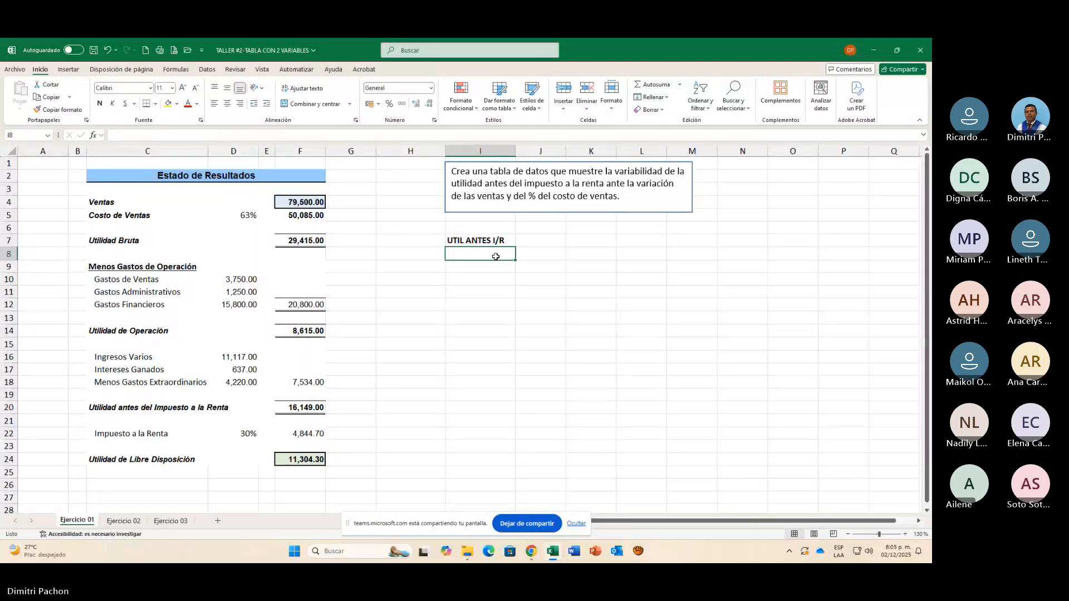
text(=)
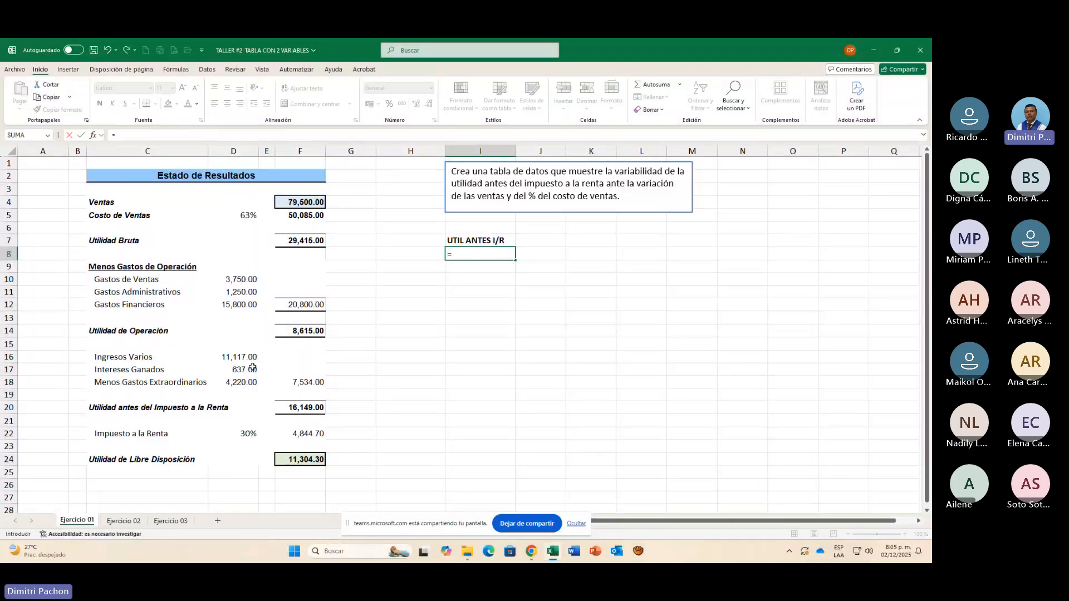
click(286, 406)
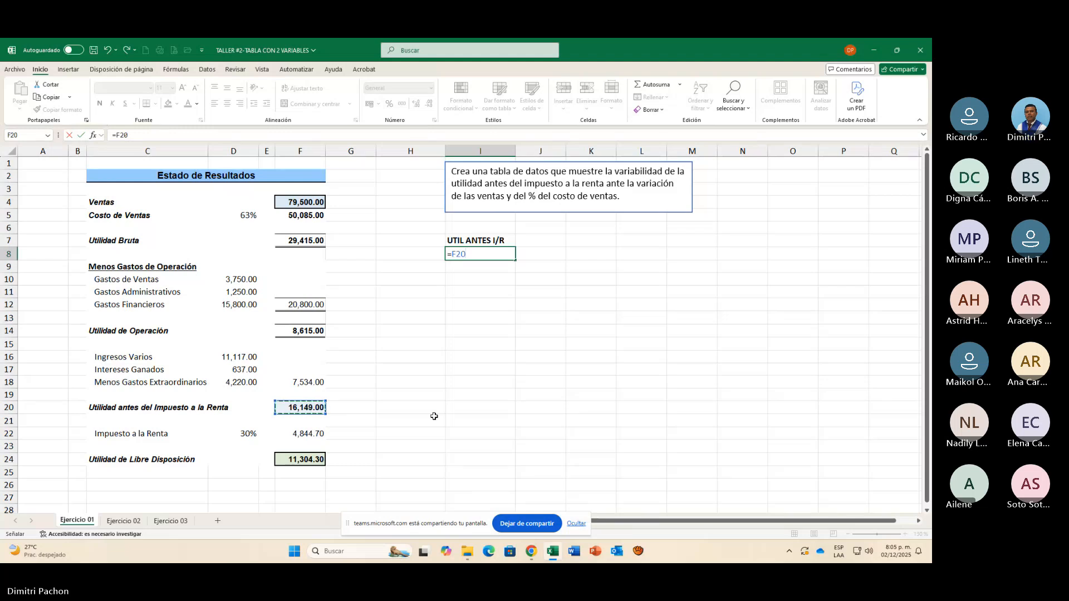
key(Return)
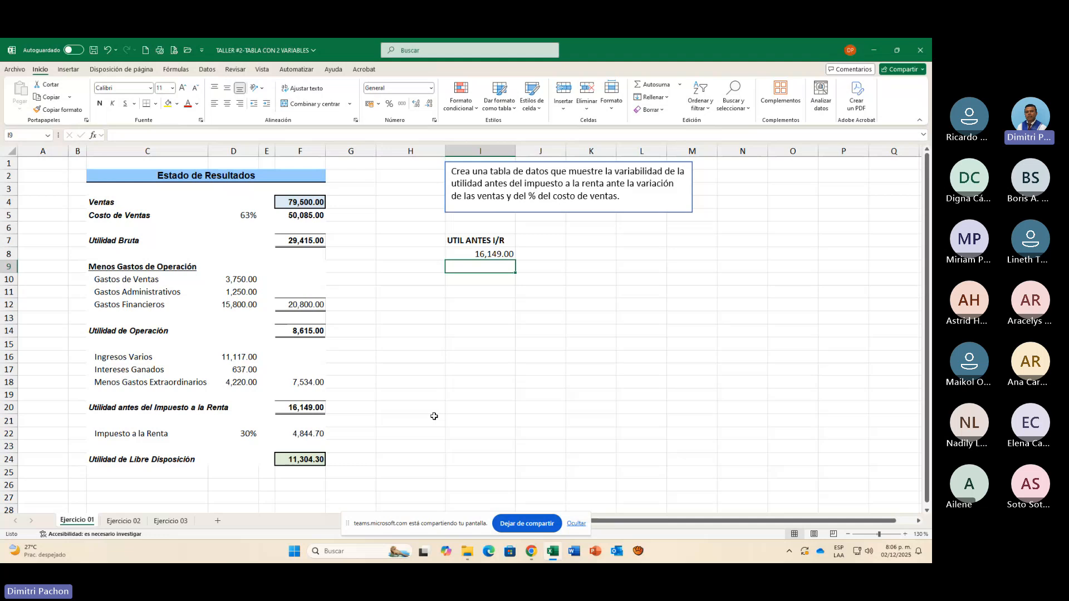
Step: Enter the sales values 78000, 78500 and 79000 down cells I9 to I11
text(78000)
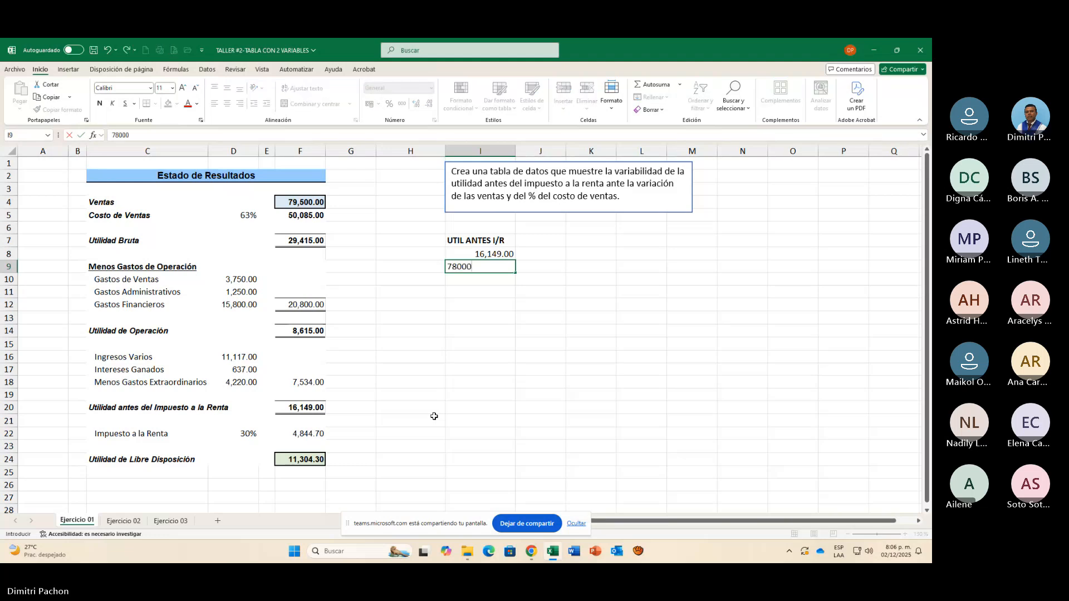
key(Return)
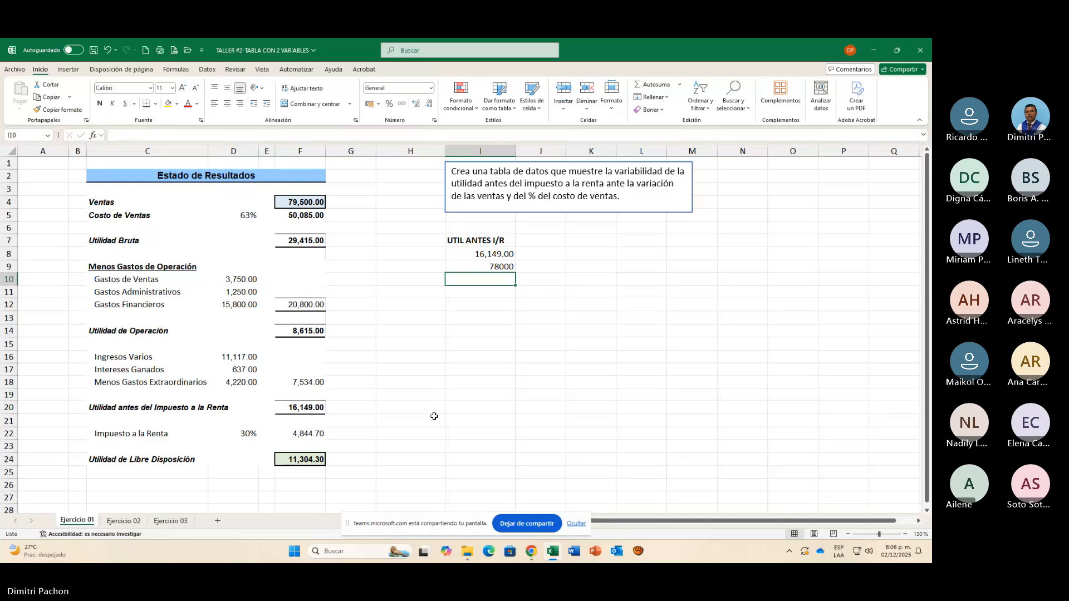
text(78500)
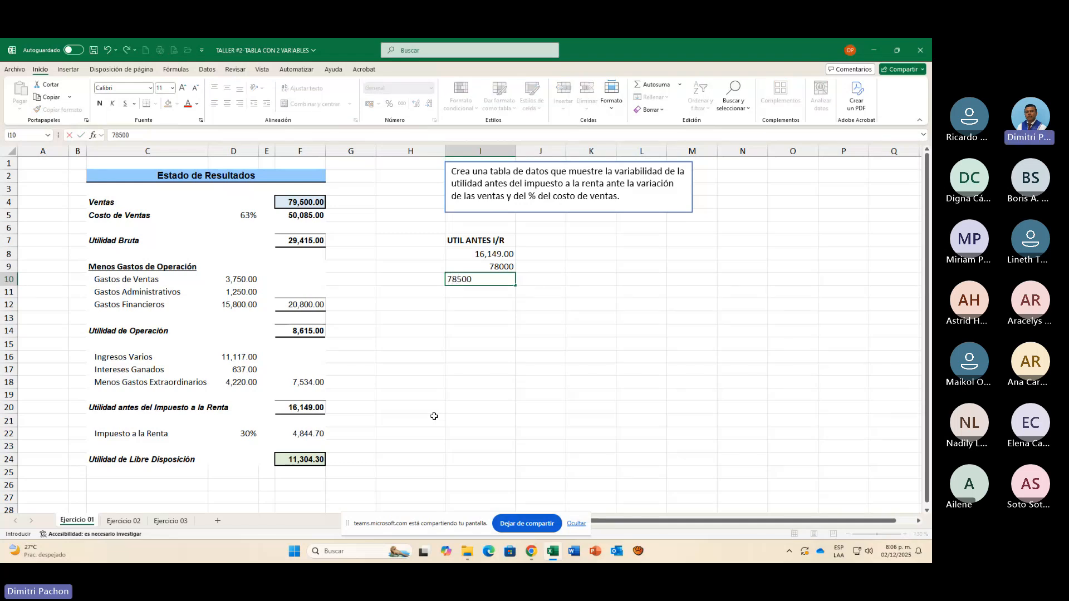
key(Return)
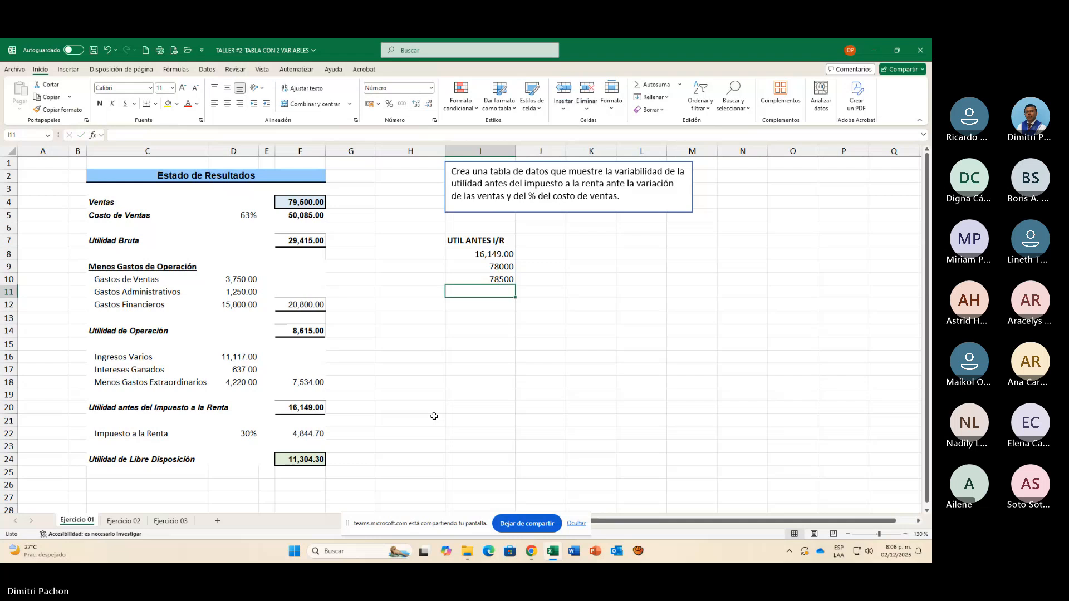
text(79000)
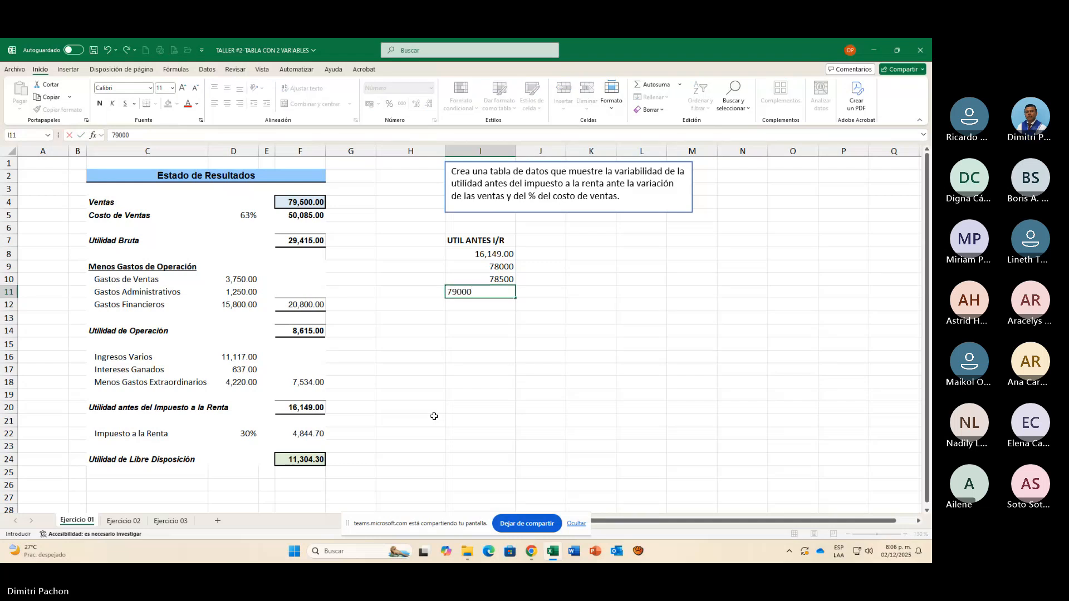
key(Return)
Step: Try to enter 79500 as the next sales value in I12
text(79)
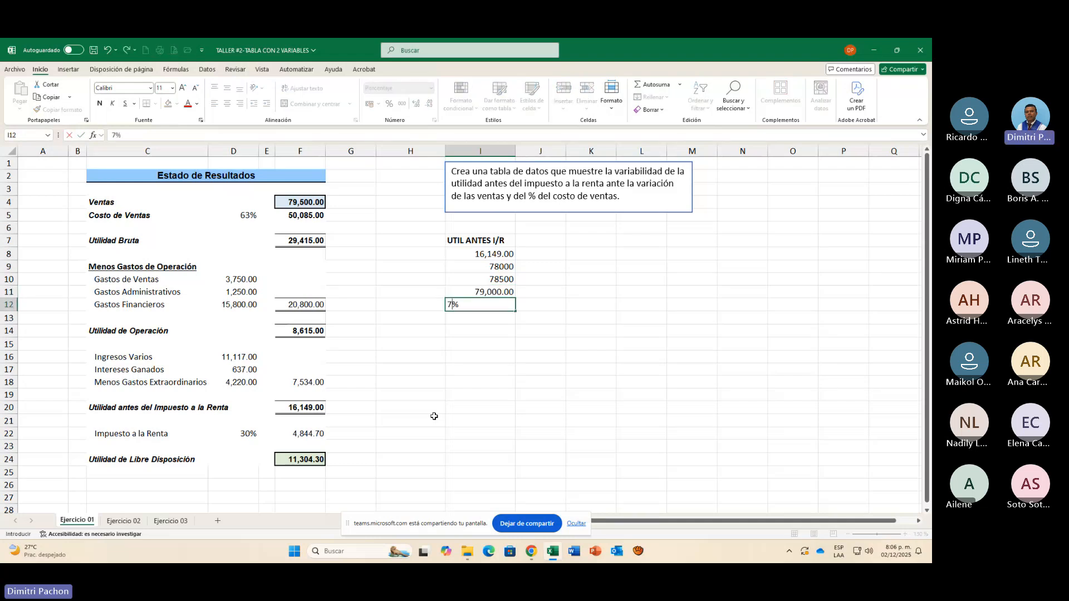
text(500)
key(Return)
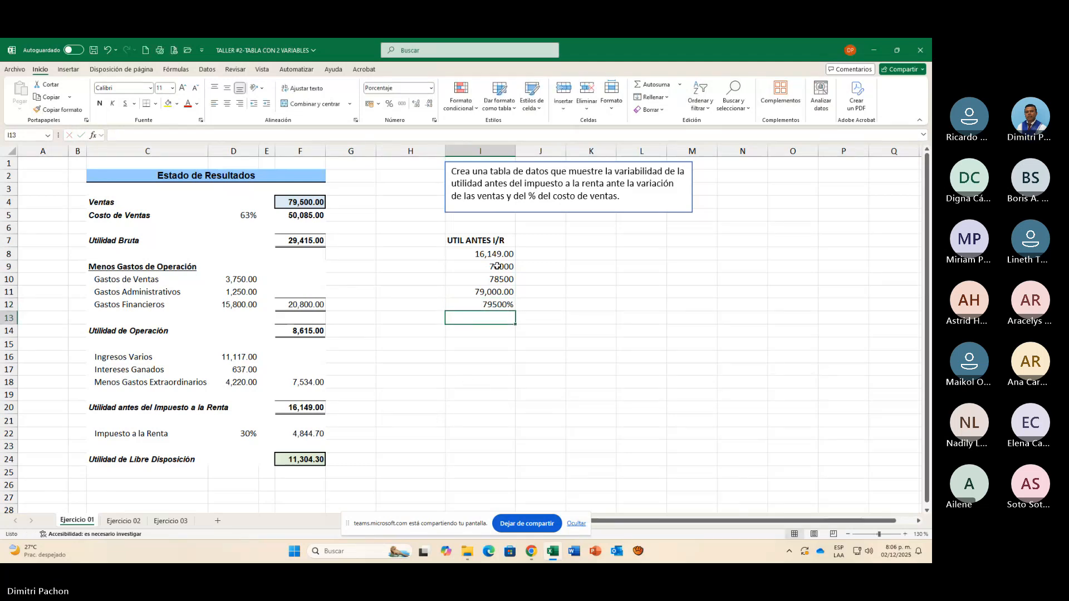
Step: Format I9:I23 as numbers with two decimal places and a thousands separator
drag(496, 266, 510, 445)
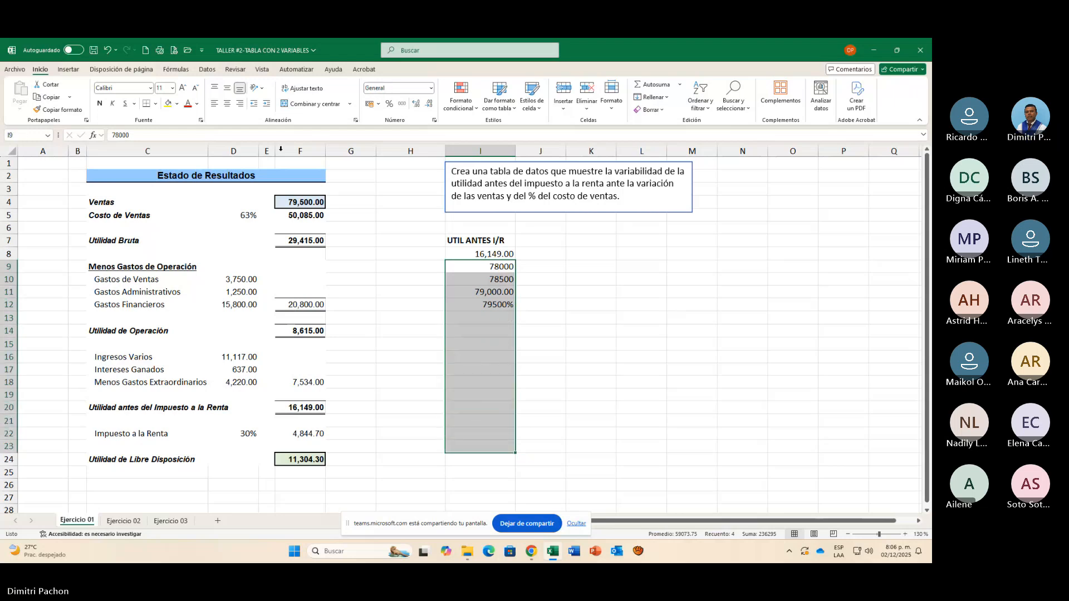
click(434, 120)
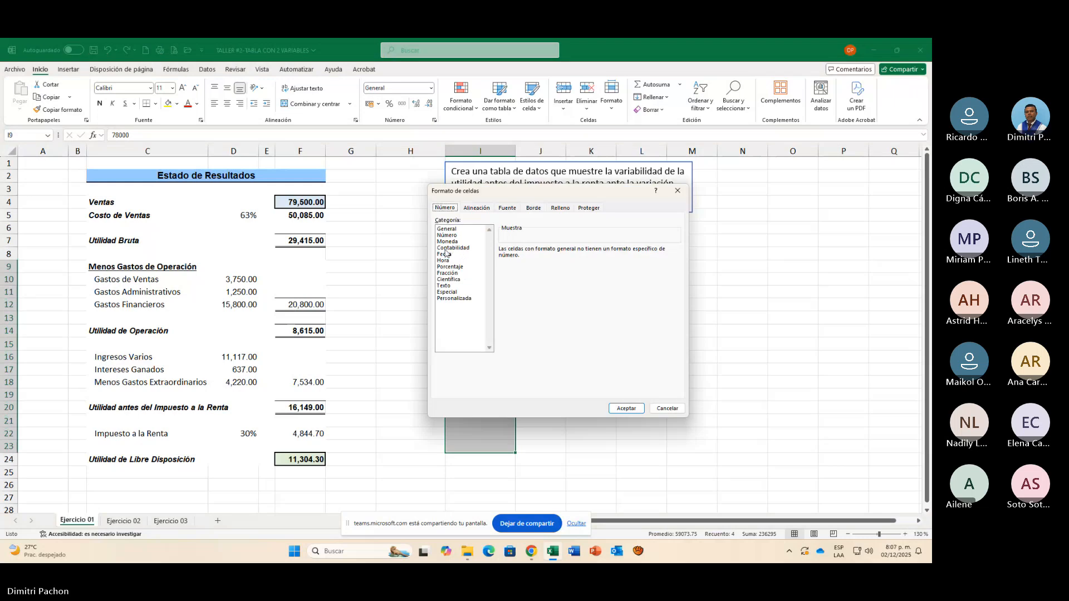
click(447, 235)
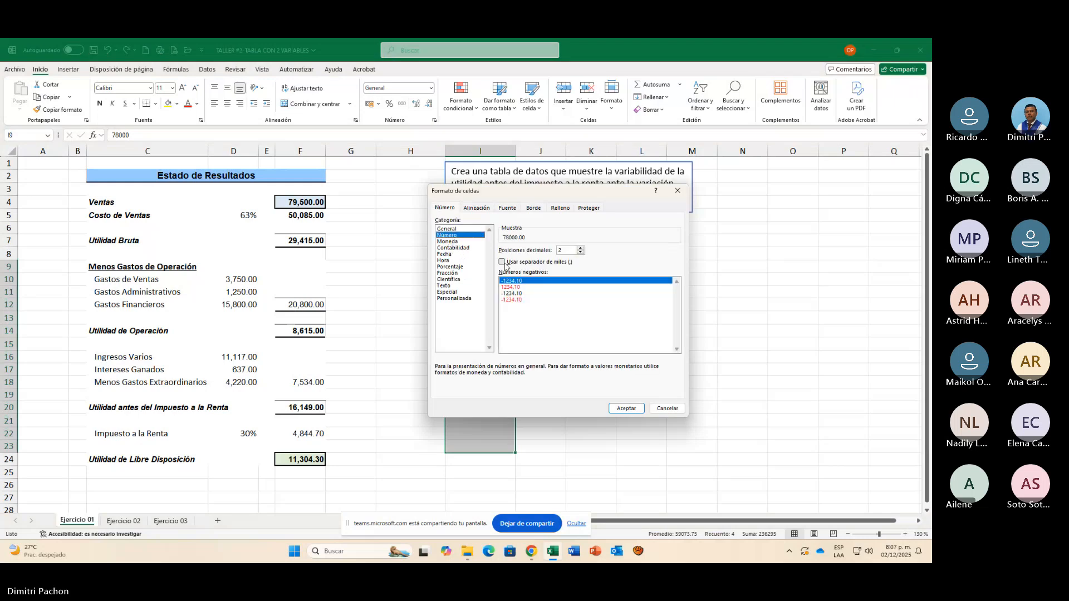
click(502, 262)
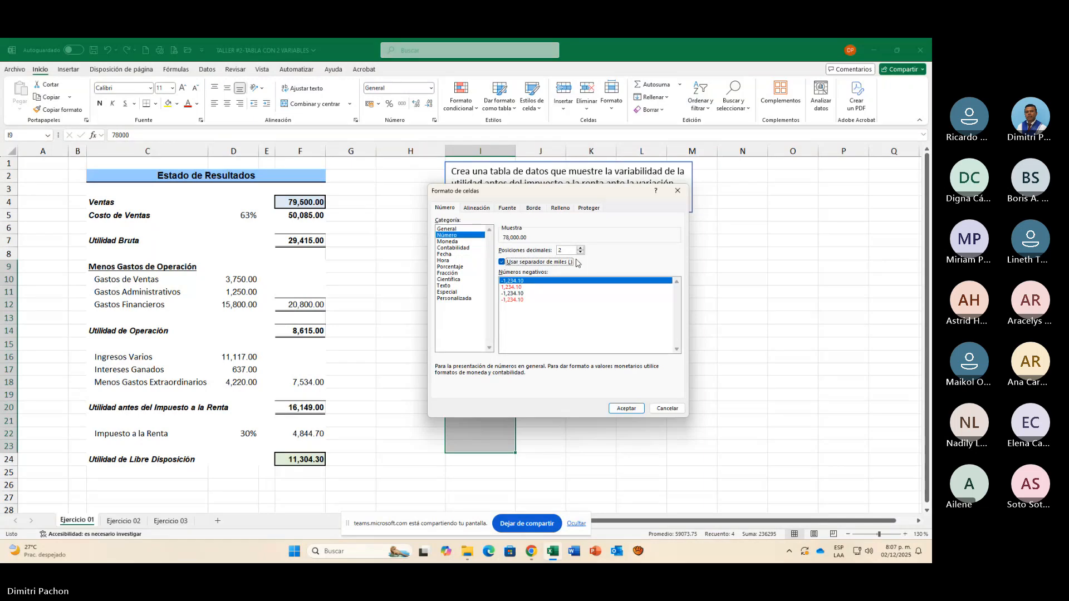
click(626, 409)
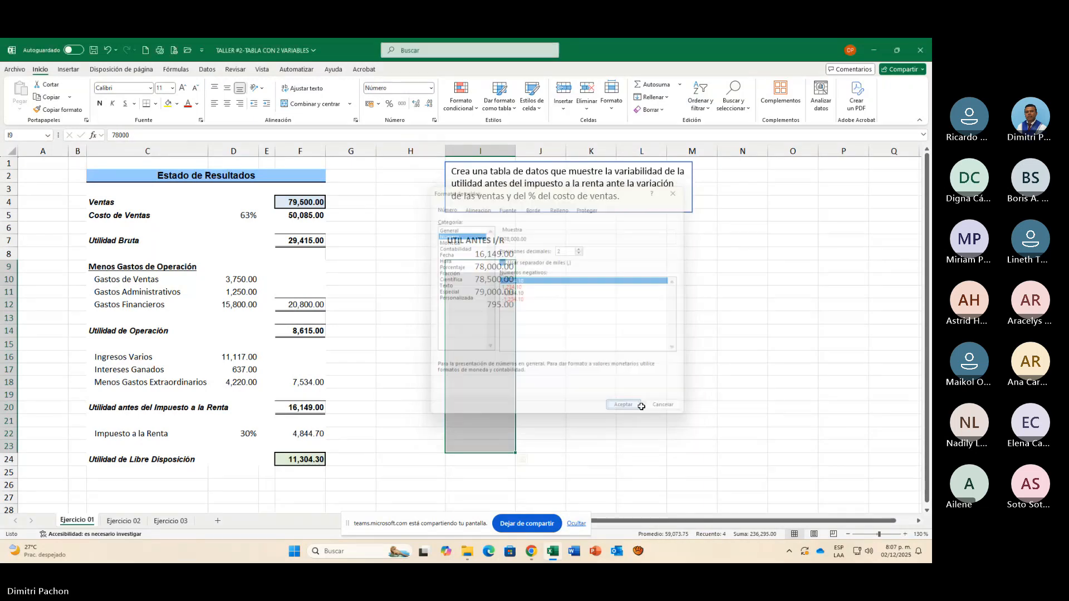
Step: Clear the wrong value in I12 and extend the sales series from I9:I11 down to 85,000 in I23
click(498, 293)
click(501, 305)
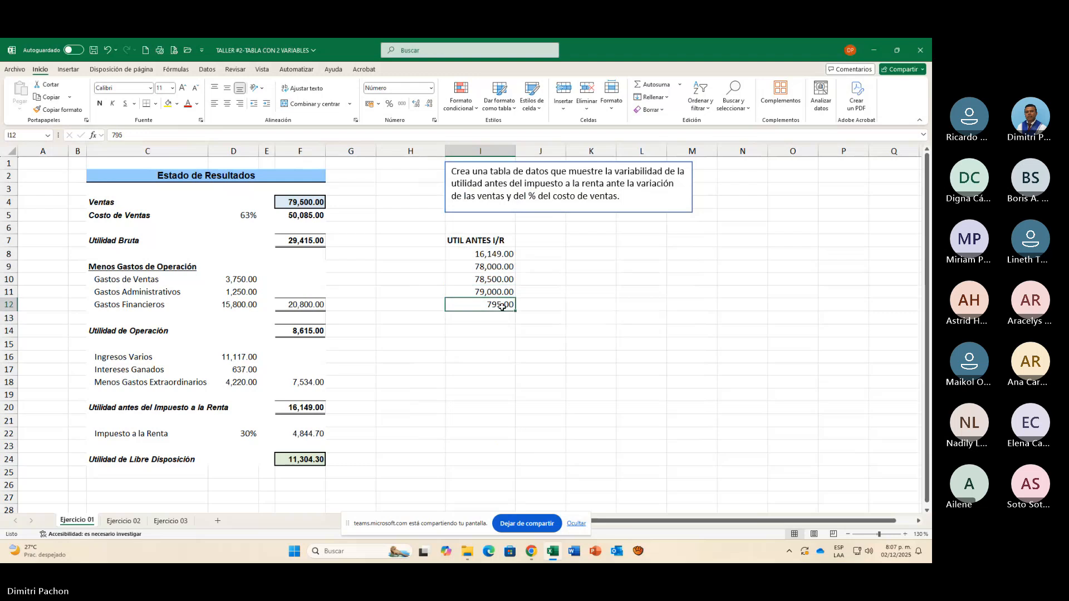
key(Delete)
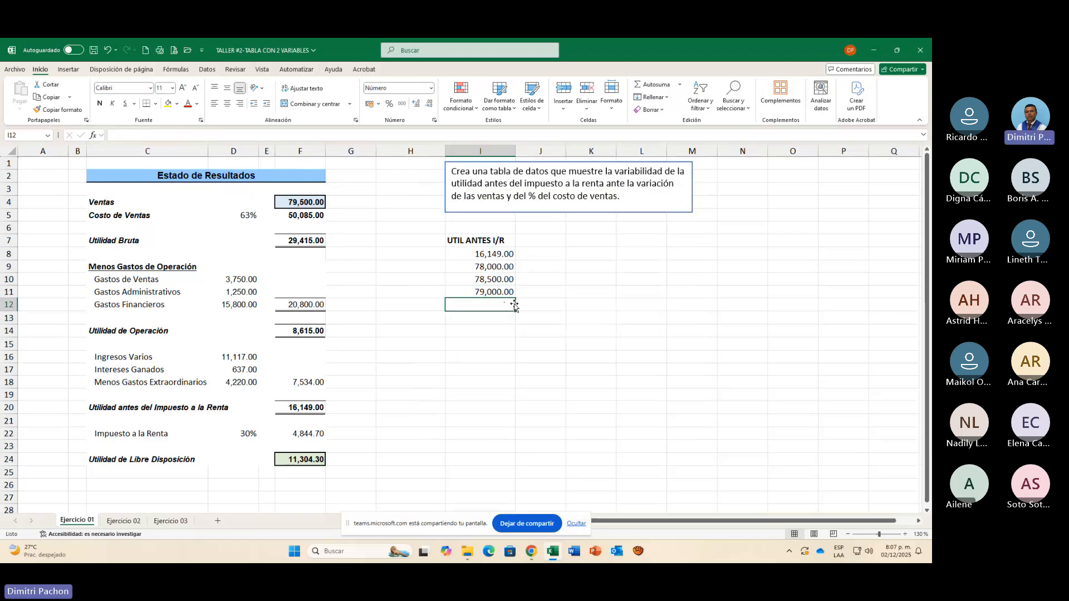
click(513, 268)
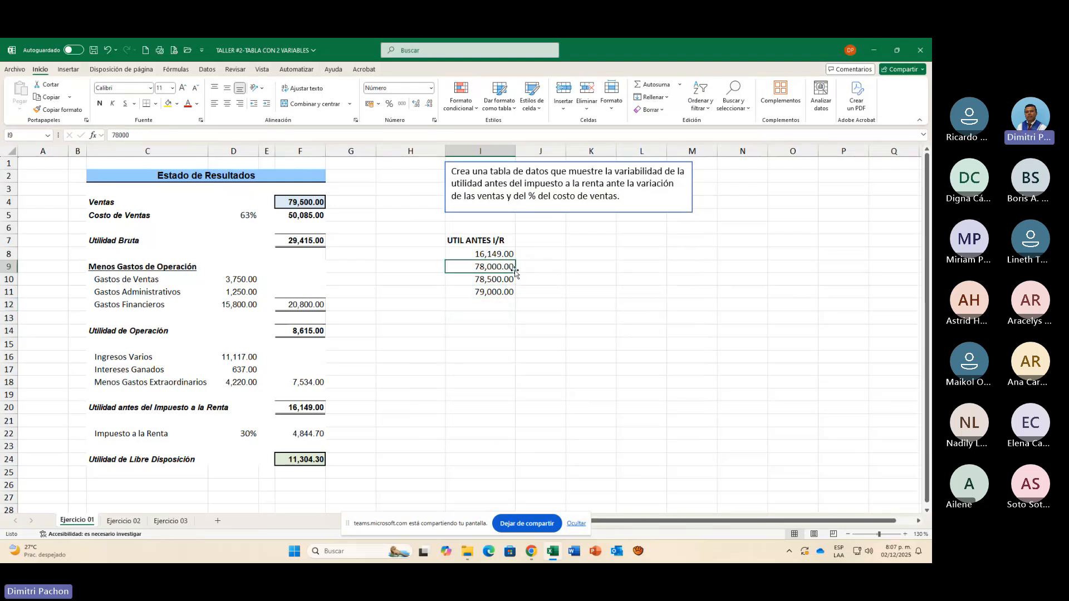
drag(509, 271, 516, 298)
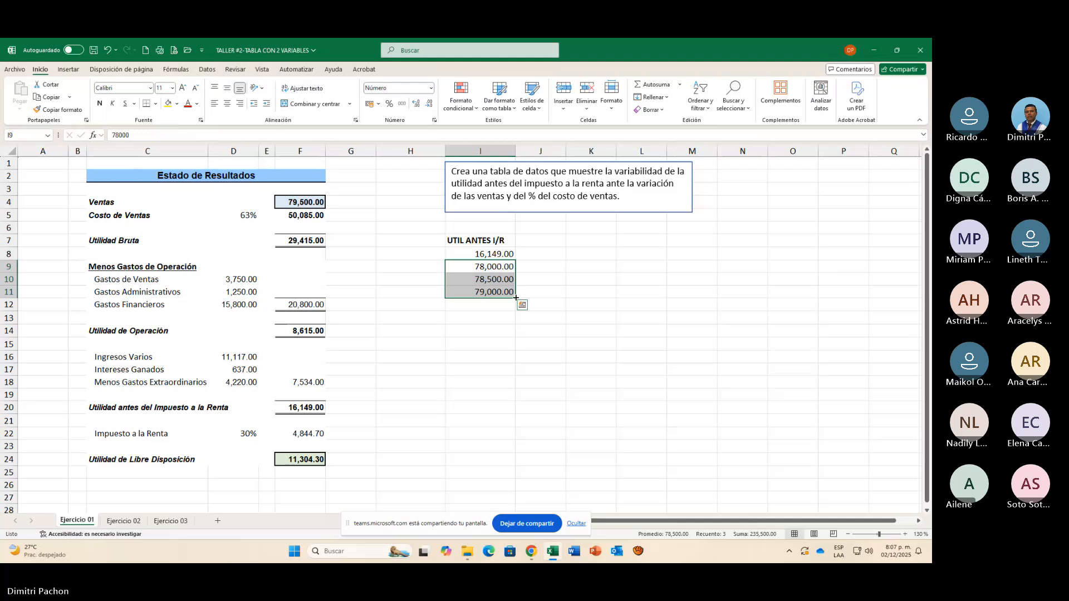
drag(516, 297, 512, 452)
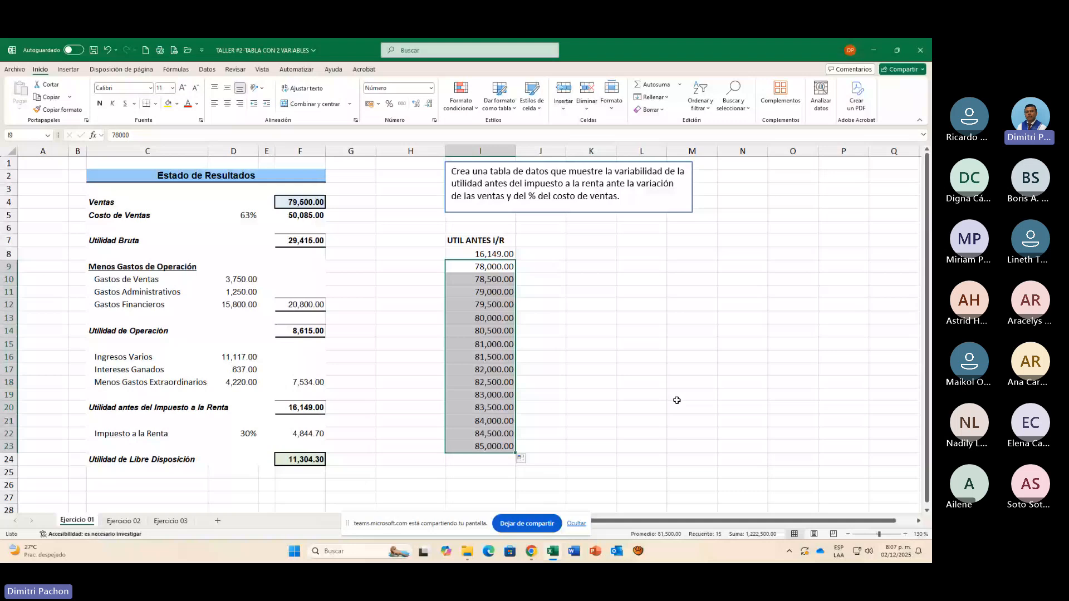
click(546, 257)
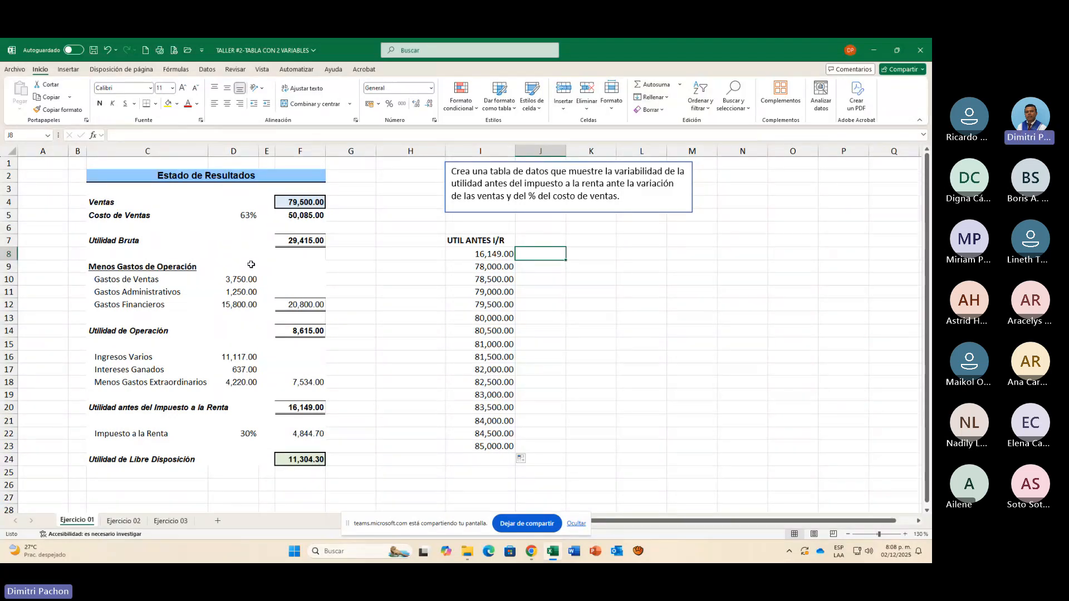
text(6)
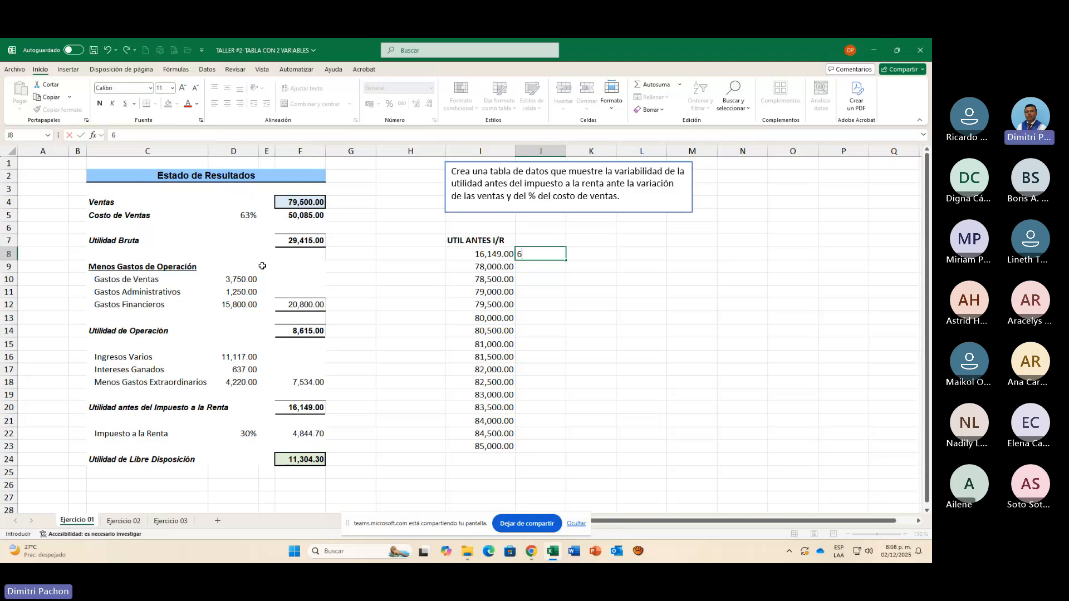
key(BackSpace)
key(Escape)
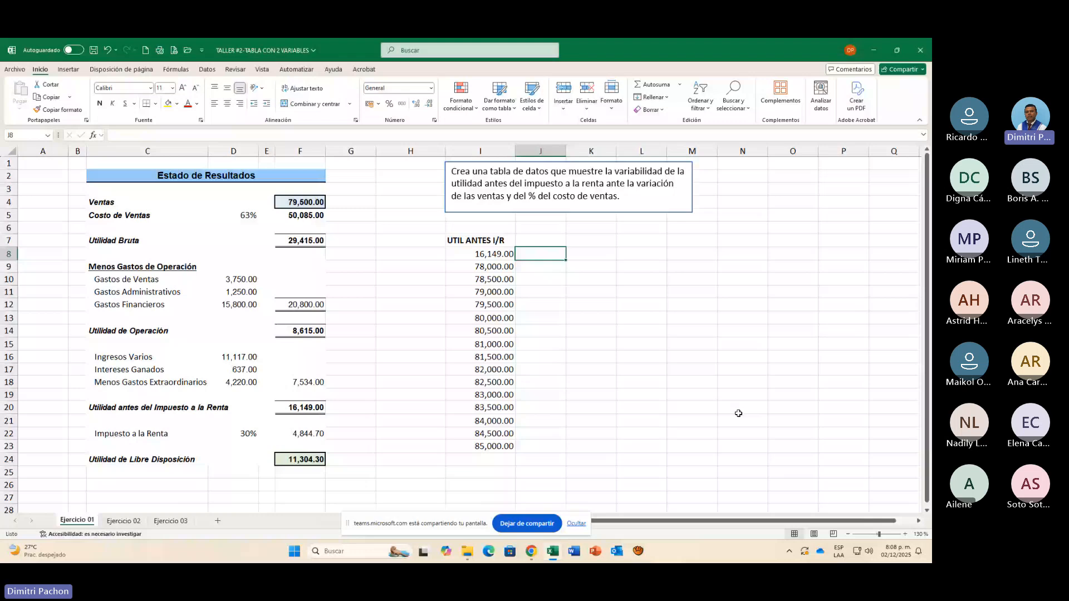
Step: Format cells J8:Q8 as percentages with zero decimal places
key(shift+Right)
key(shift+Right)
key(shift+Right)
key(shift+Right)
key(shift+Right)
key(shift+Right)
key(shift+Right)
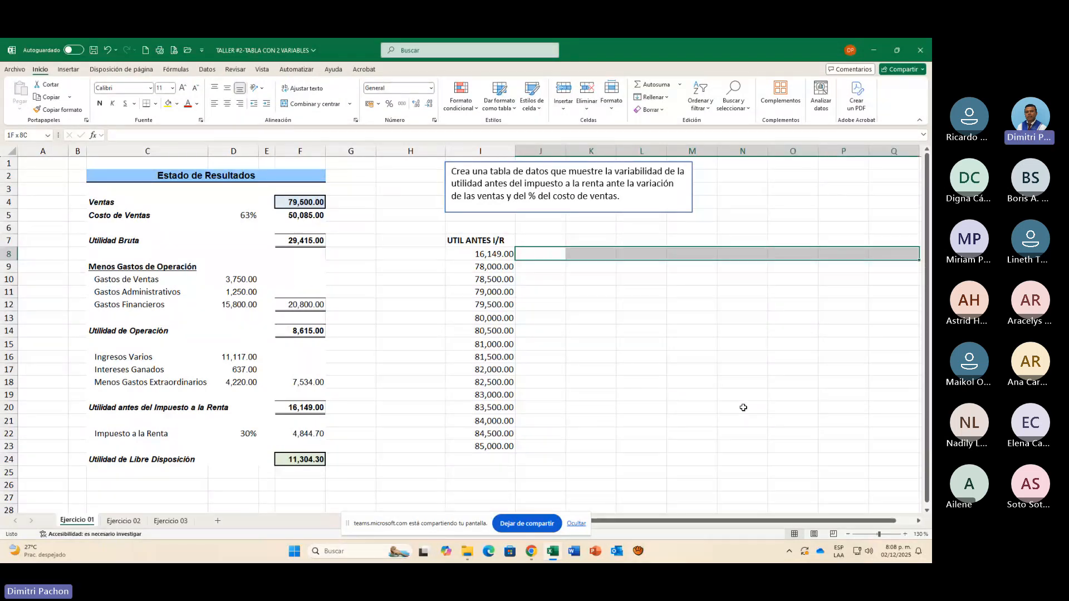
key(ctrl+1)
click(454, 268)
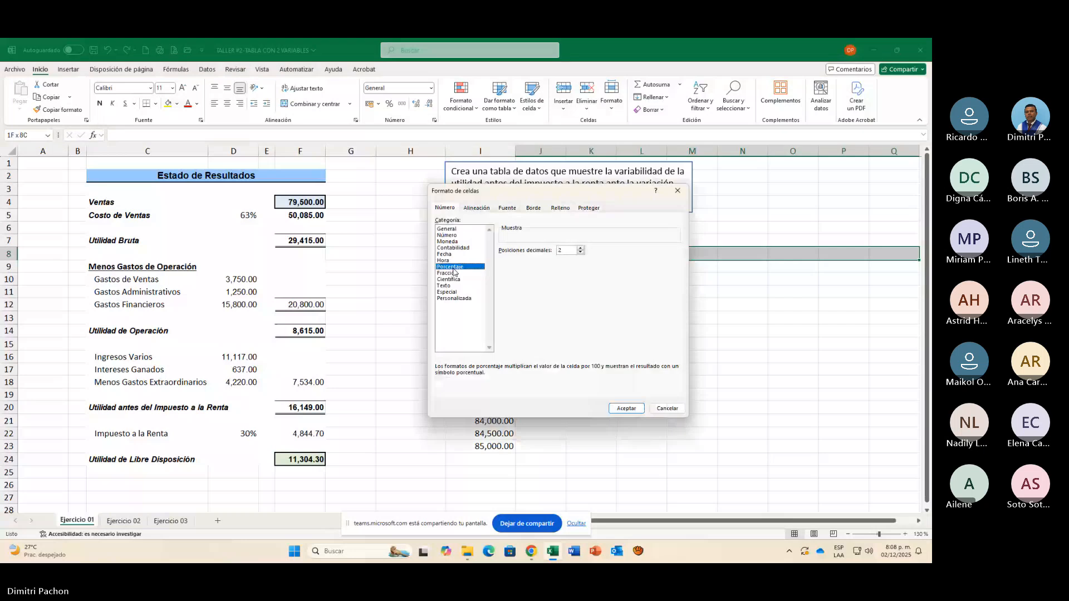
click(580, 252)
click(581, 252)
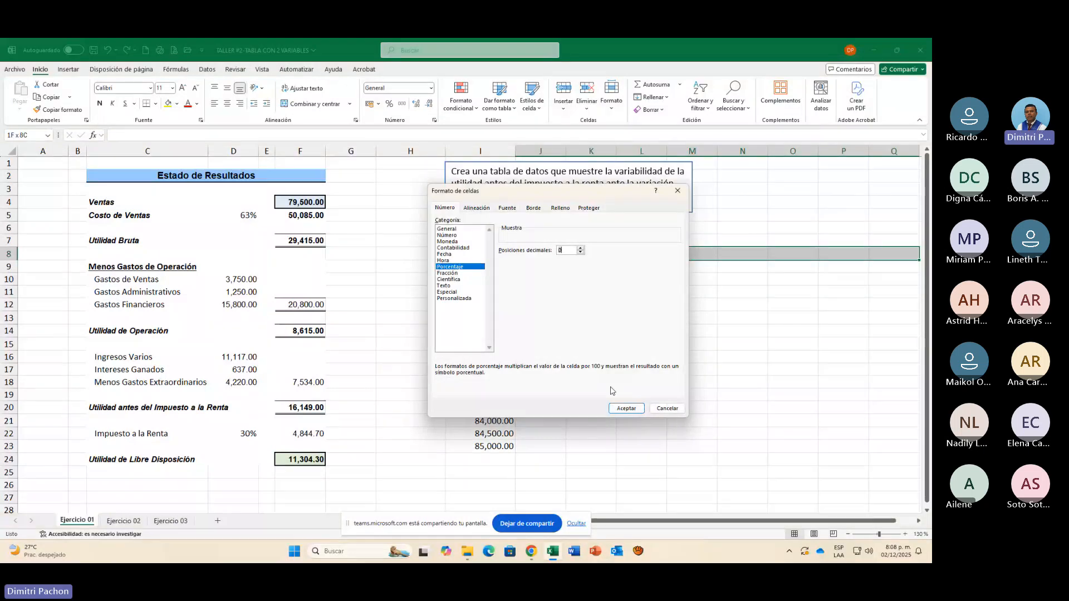
click(624, 410)
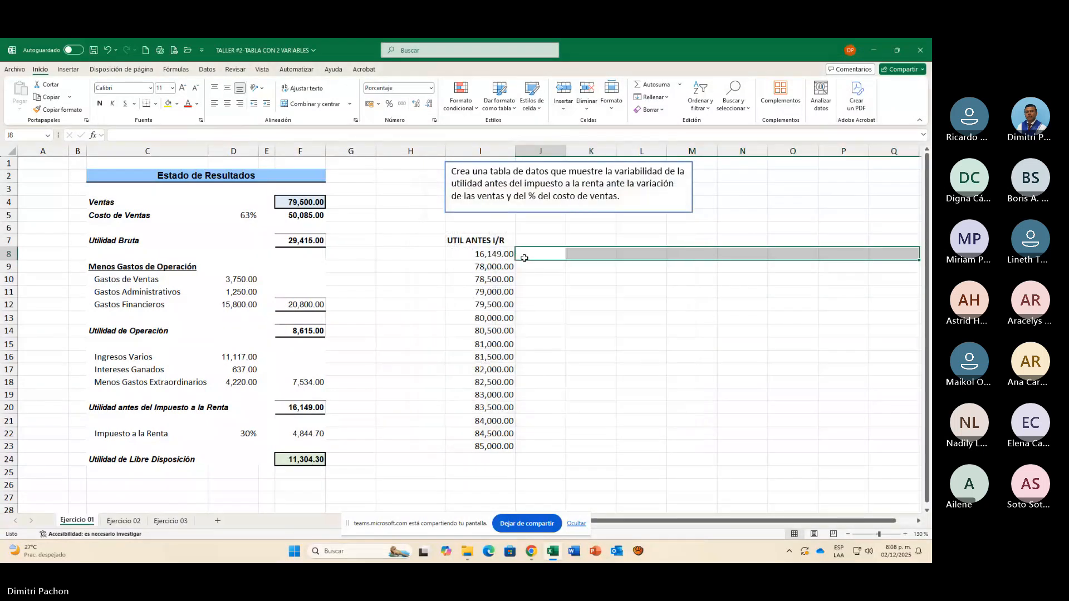
Step: Enter 60% in cell J8 and fill it across the row through Q8
click(524, 258)
text(60)
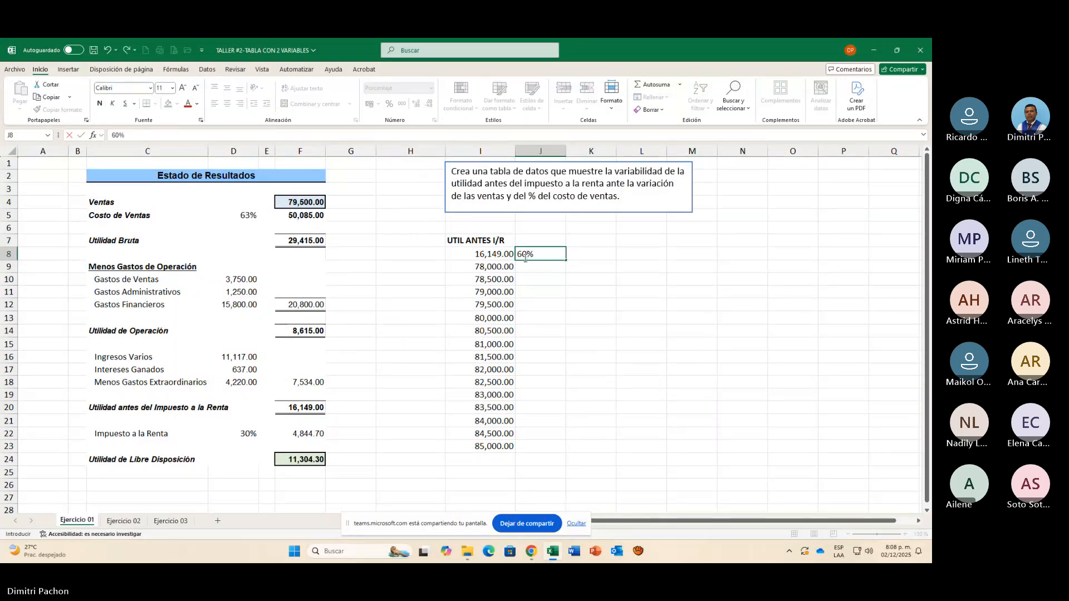
key(Tab)
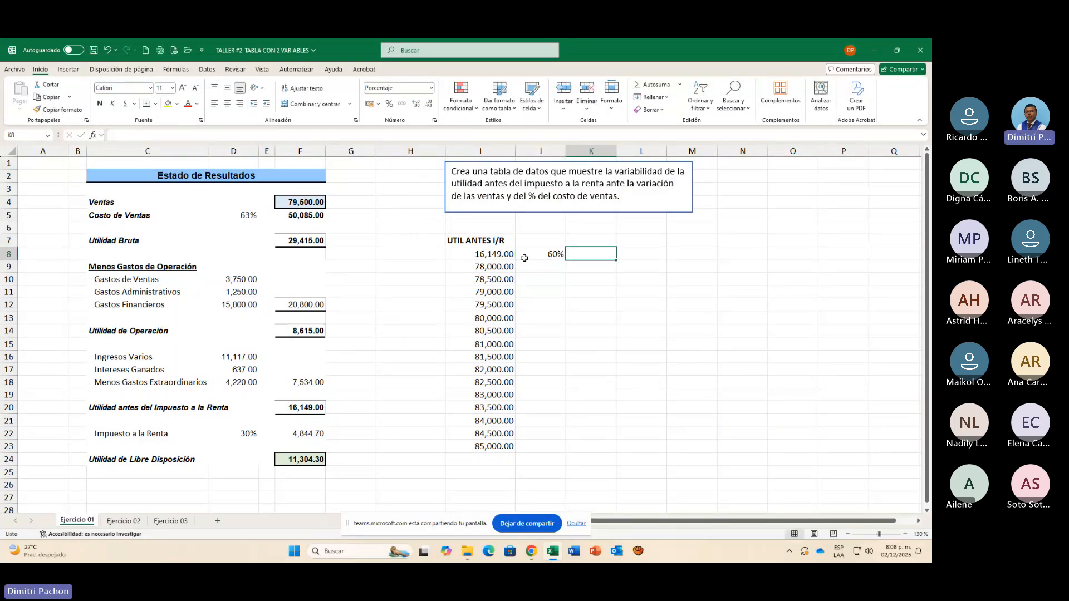
click(524, 258)
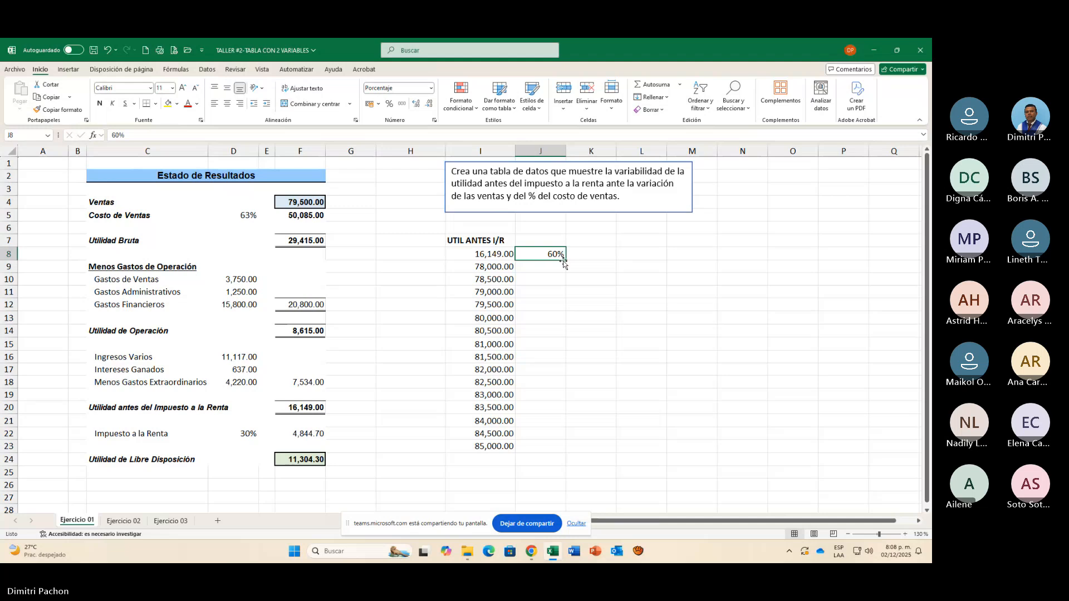
drag(565, 261, 903, 262)
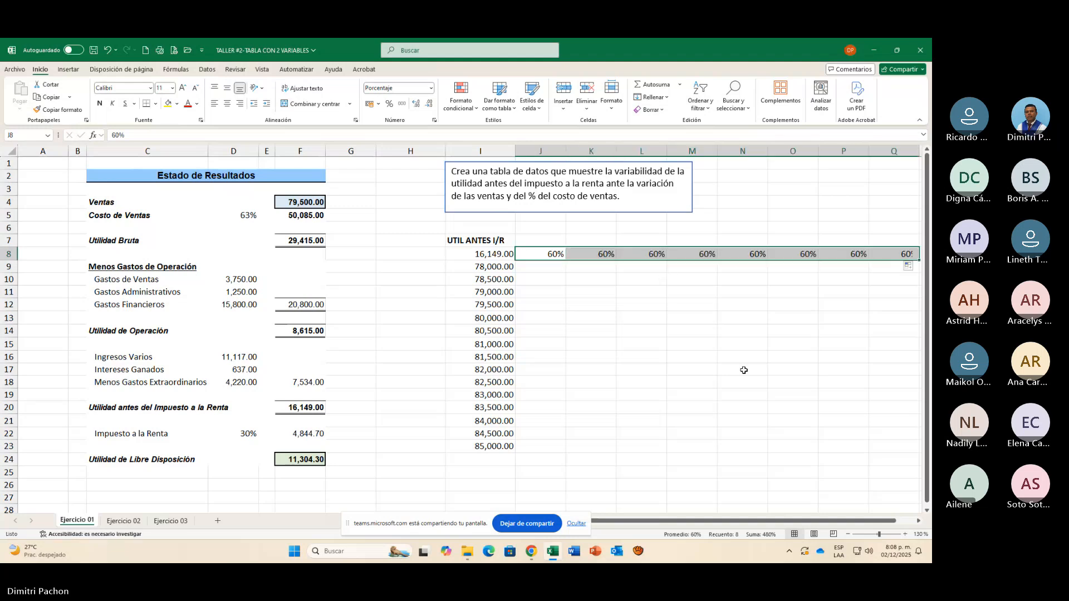
Step: Set cell K8 to 61% and extend the one-percent series from J8:K8 across through Q8
click(599, 256)
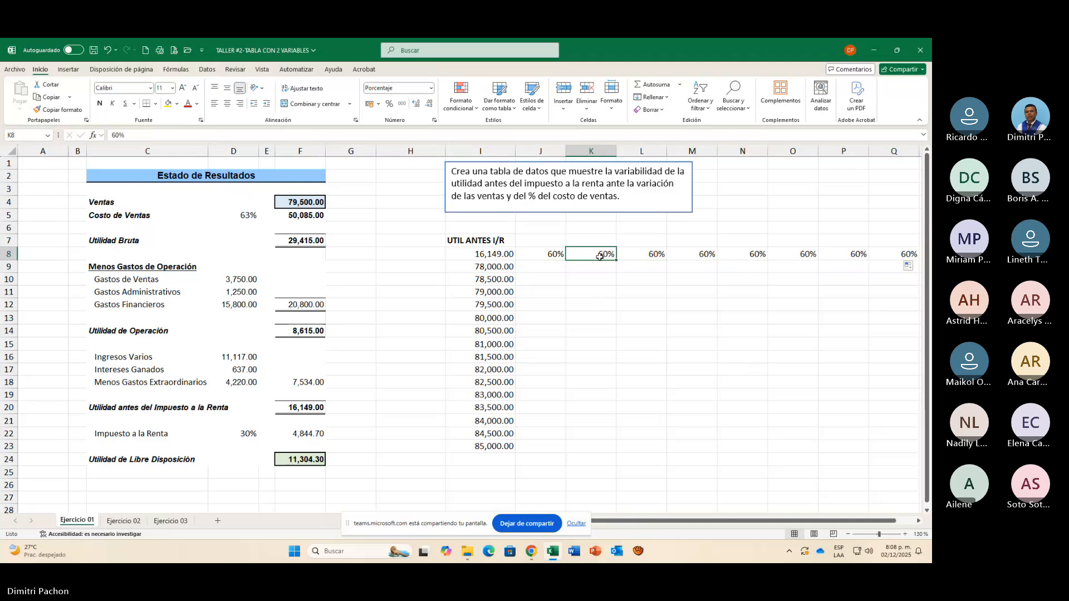
text(61)
key(Return)
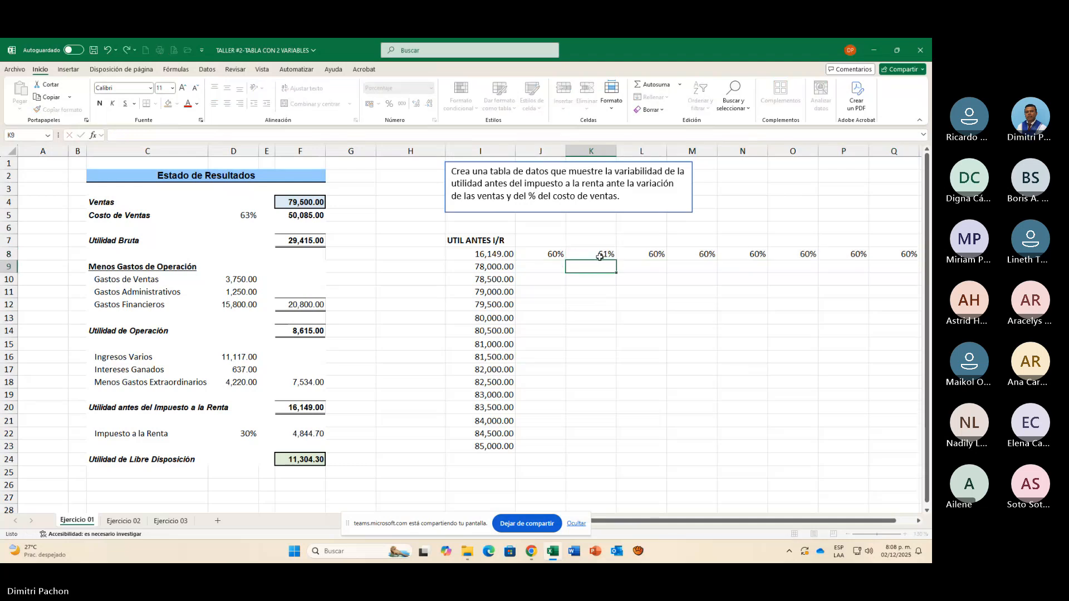
drag(551, 255, 605, 258)
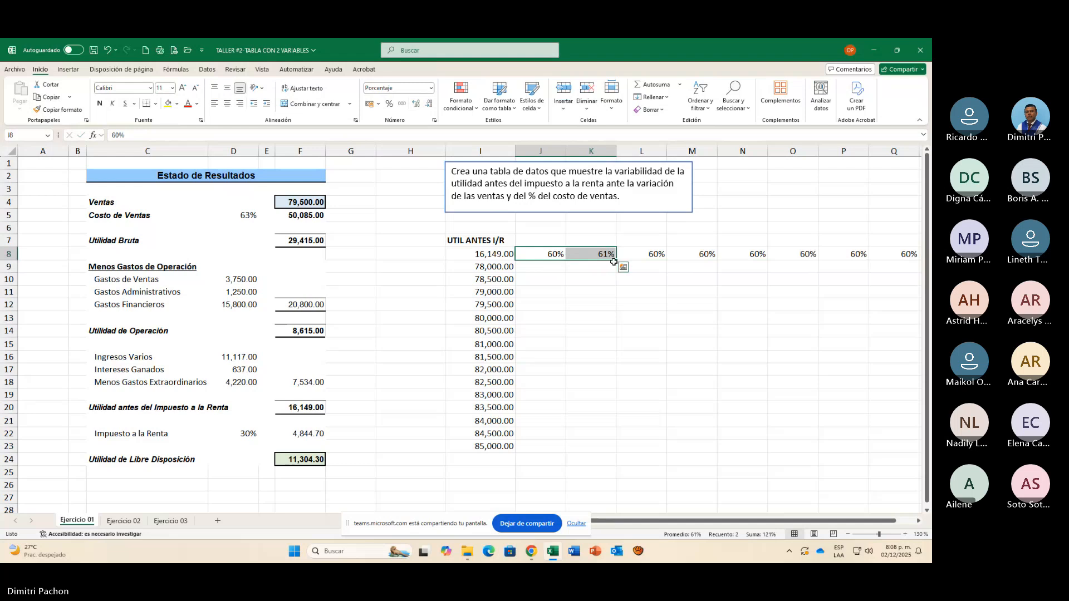
drag(614, 259, 913, 260)
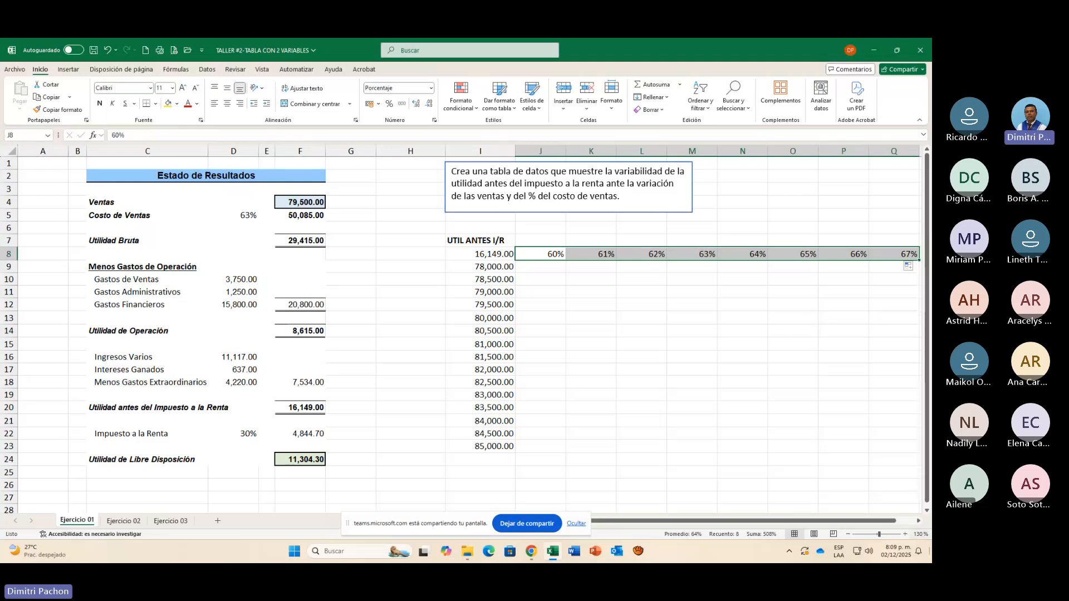
click(911, 521)
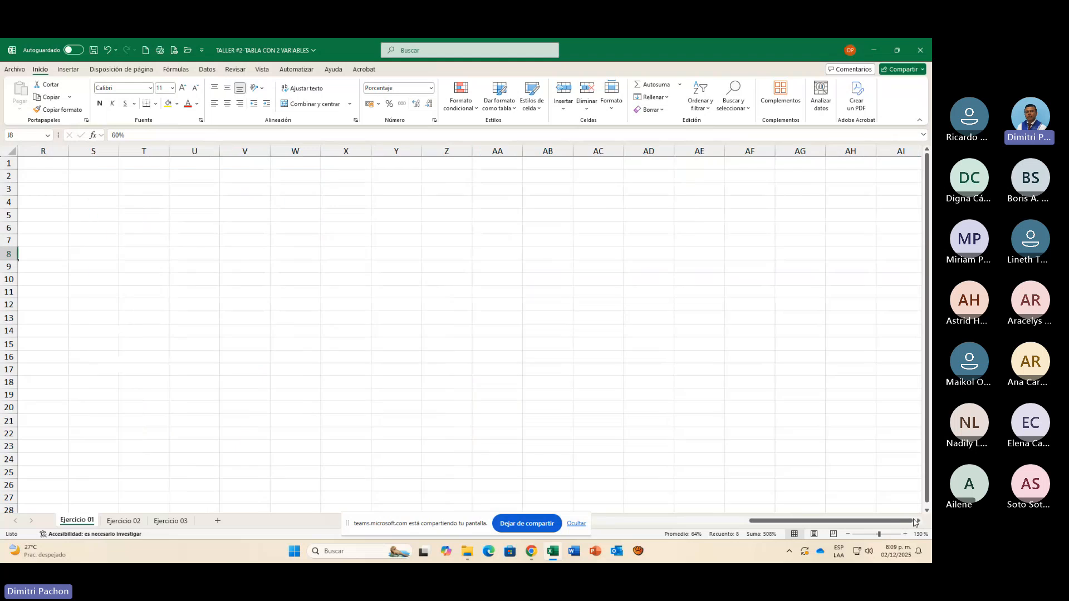
click(628, 522)
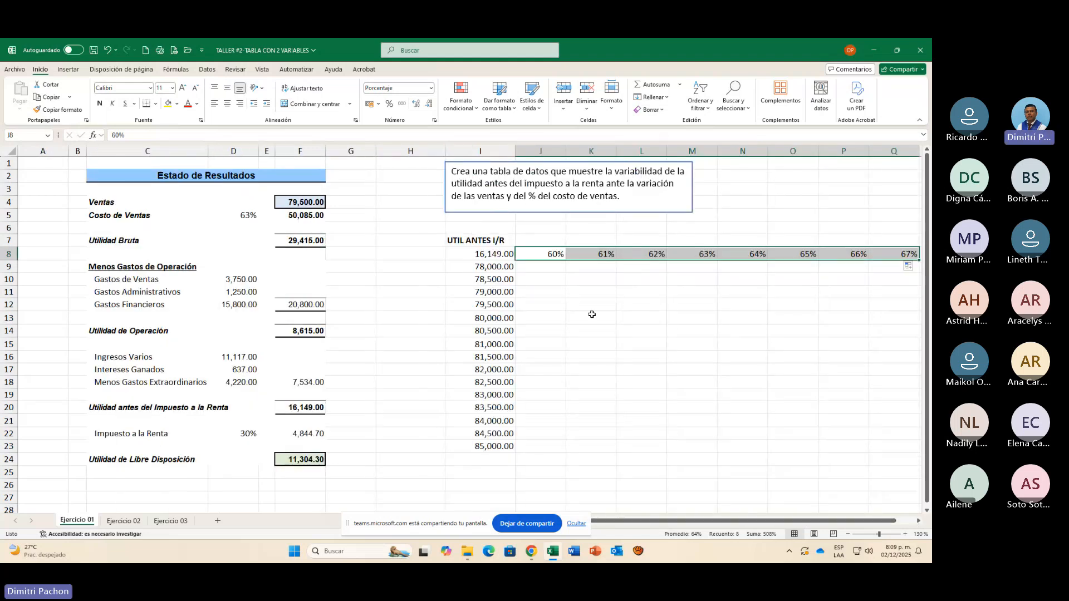
Step: Merge and center J7:Q7 above the percentages and enter the bold heading COSTO DE %
drag(542, 240, 902, 238)
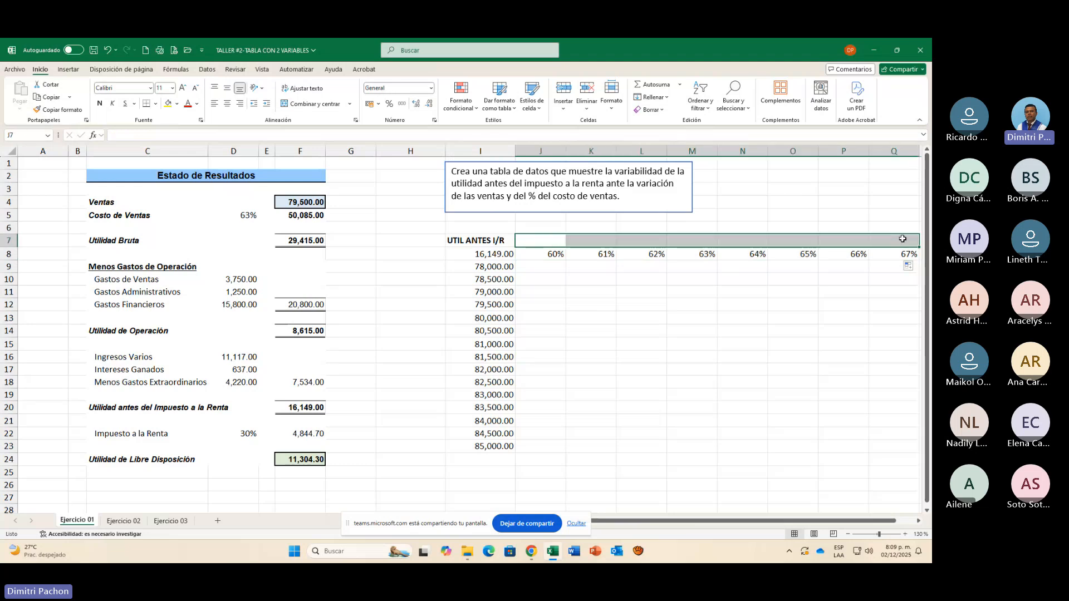
click(307, 104)
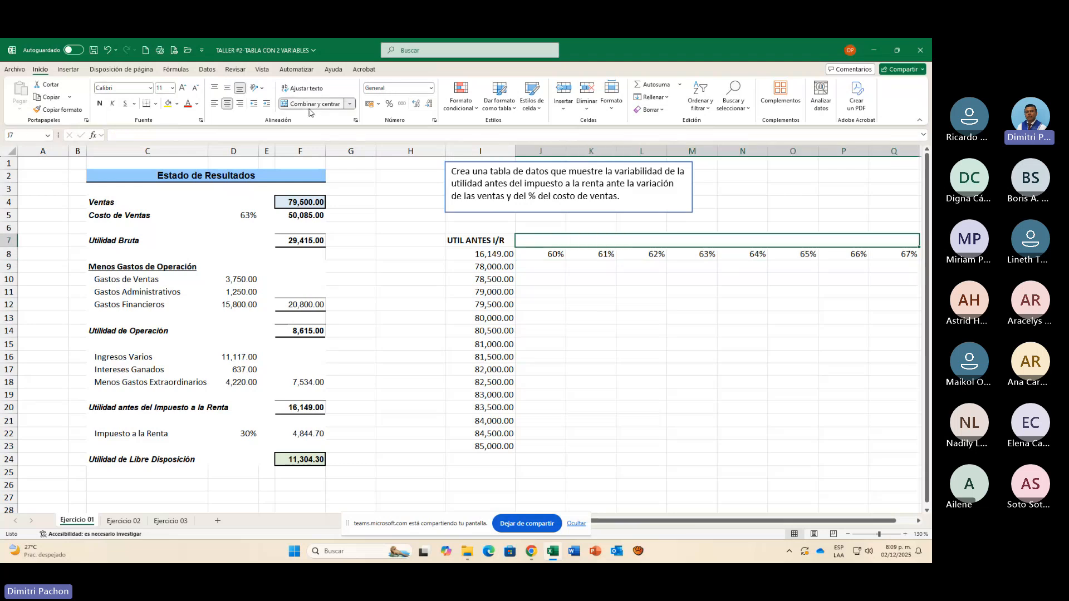
click(100, 103)
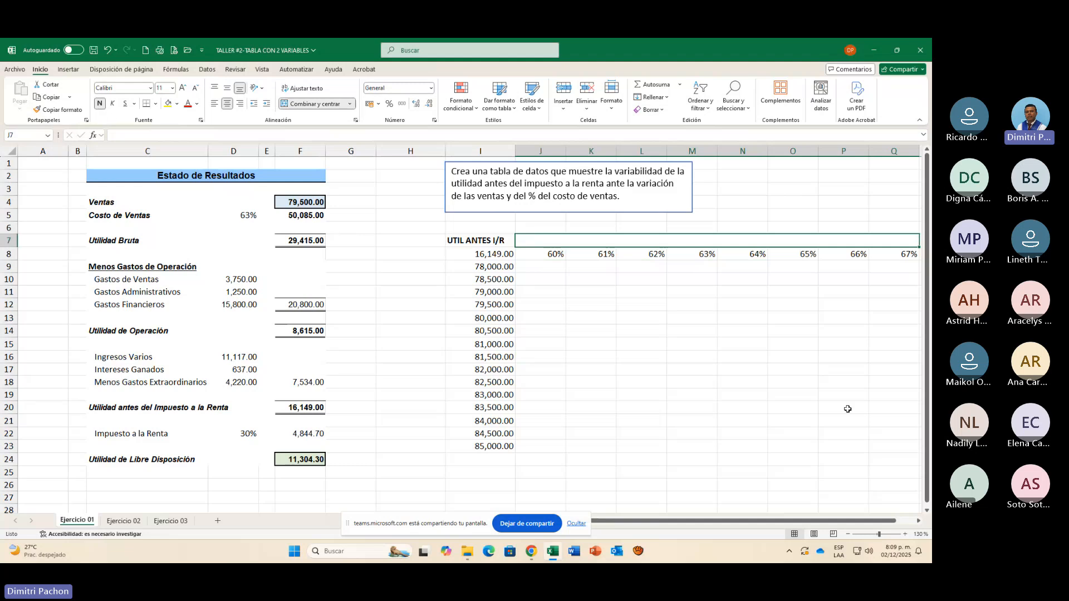
text(COS)
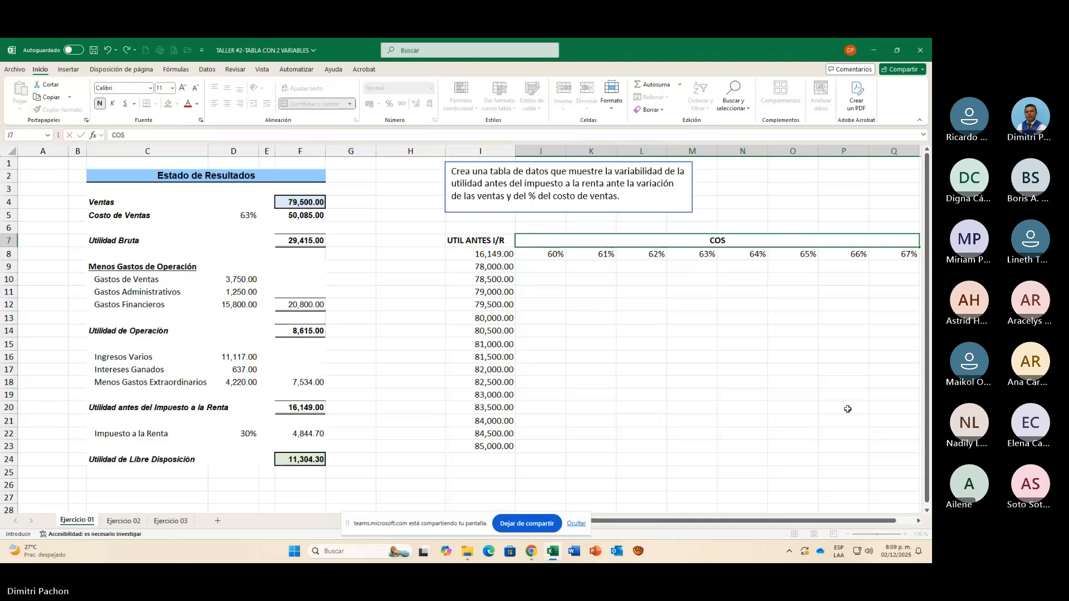
text(TO DE %)
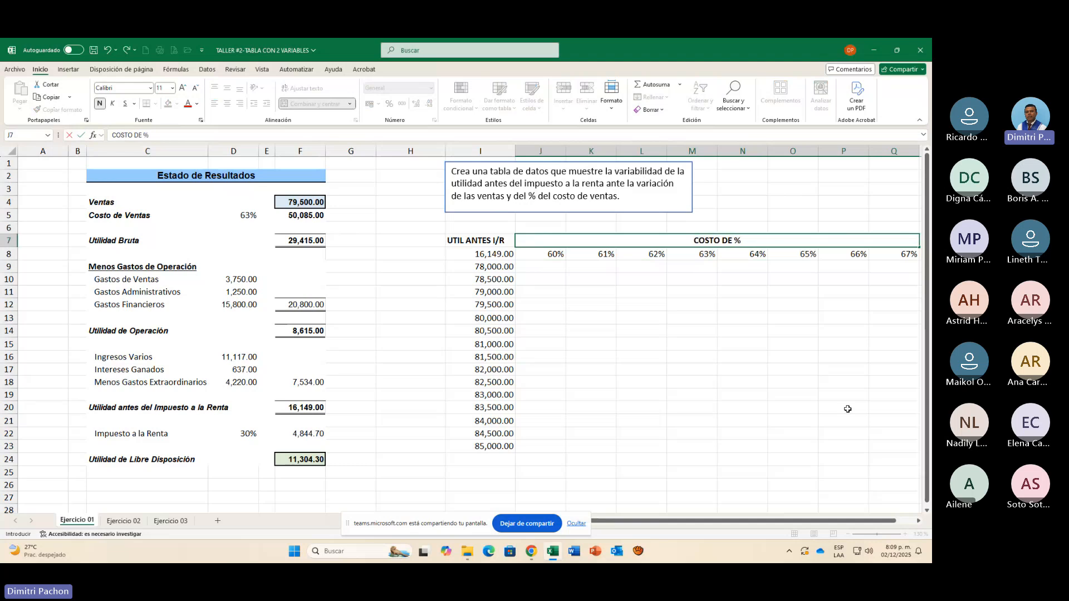
key(Return)
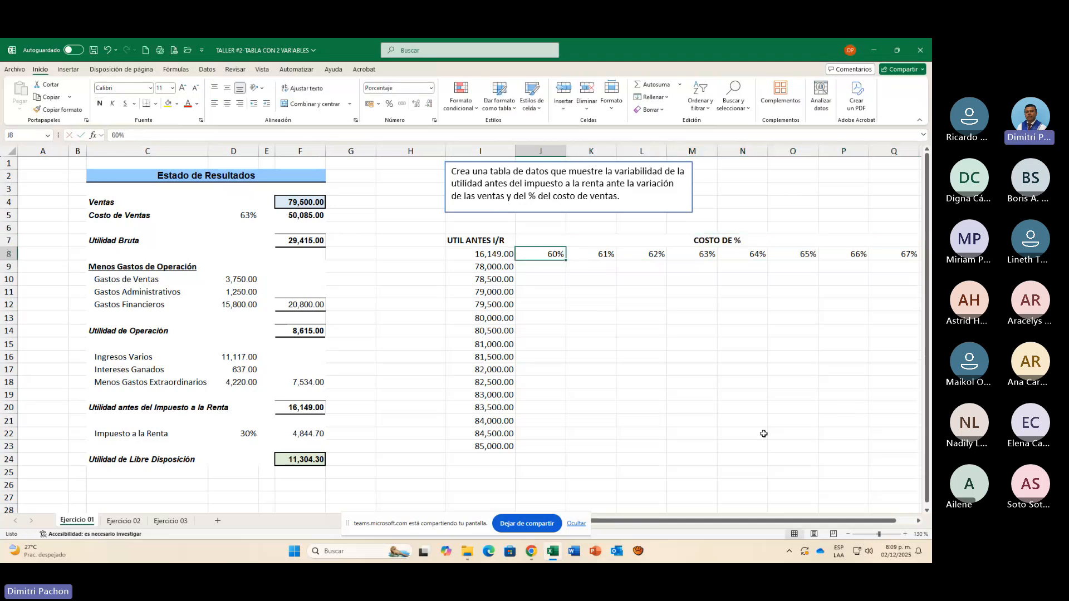
Step: Merge and center H9:H23 beside the sales values and enter the label VENTAS
drag(414, 256, 432, 446)
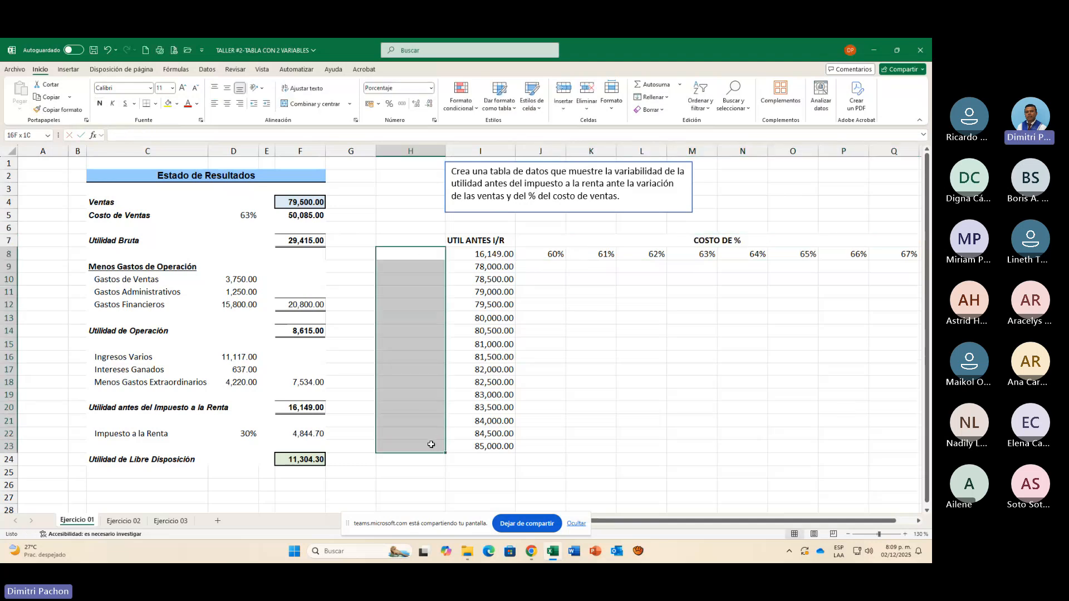
click(315, 105)
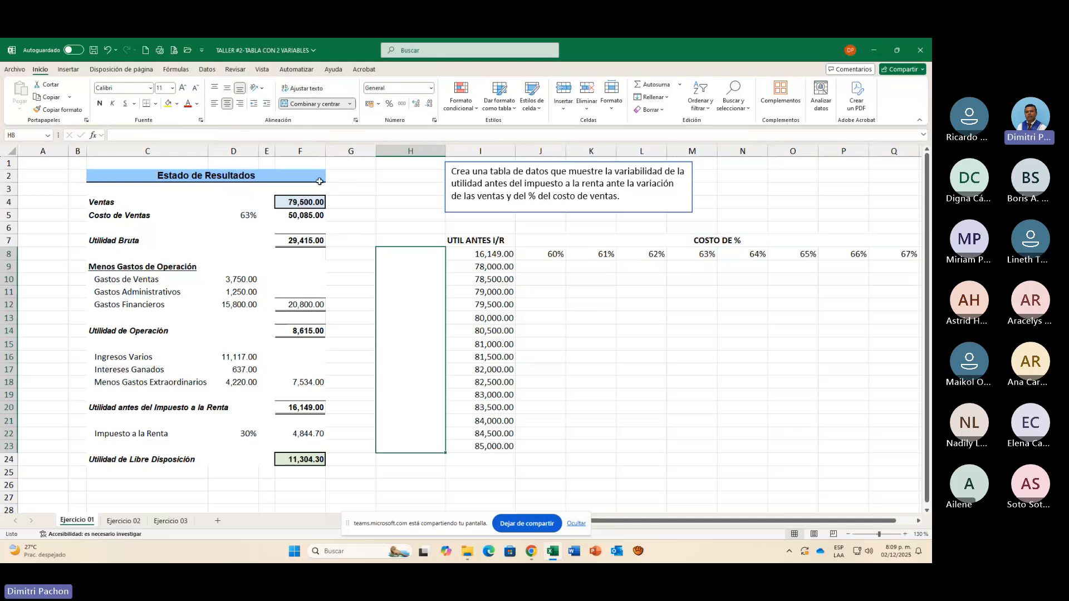
drag(420, 267, 430, 445)
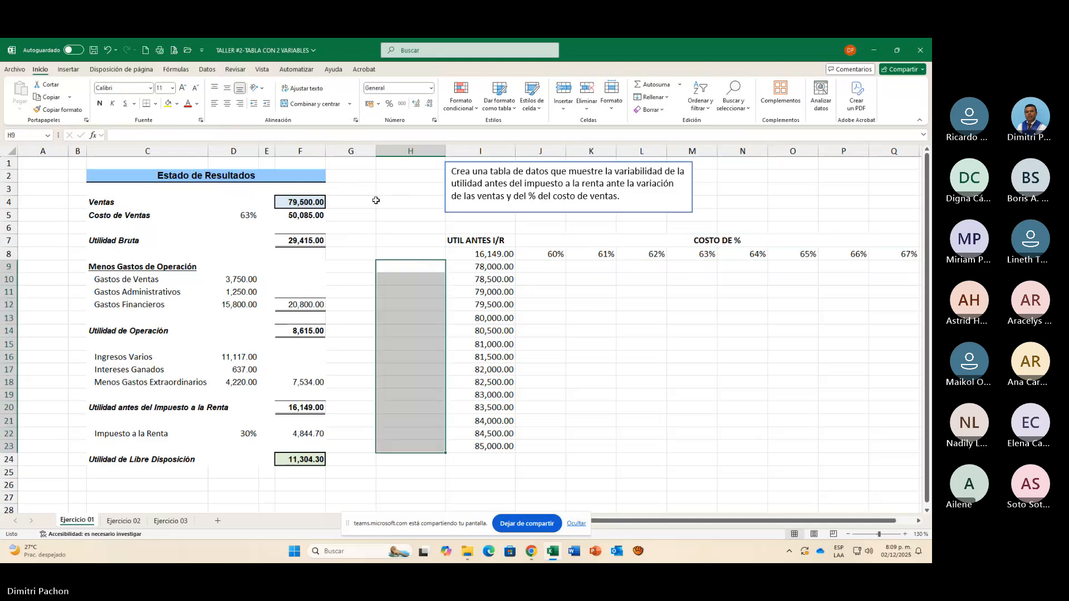
click(311, 104)
text(VEN)
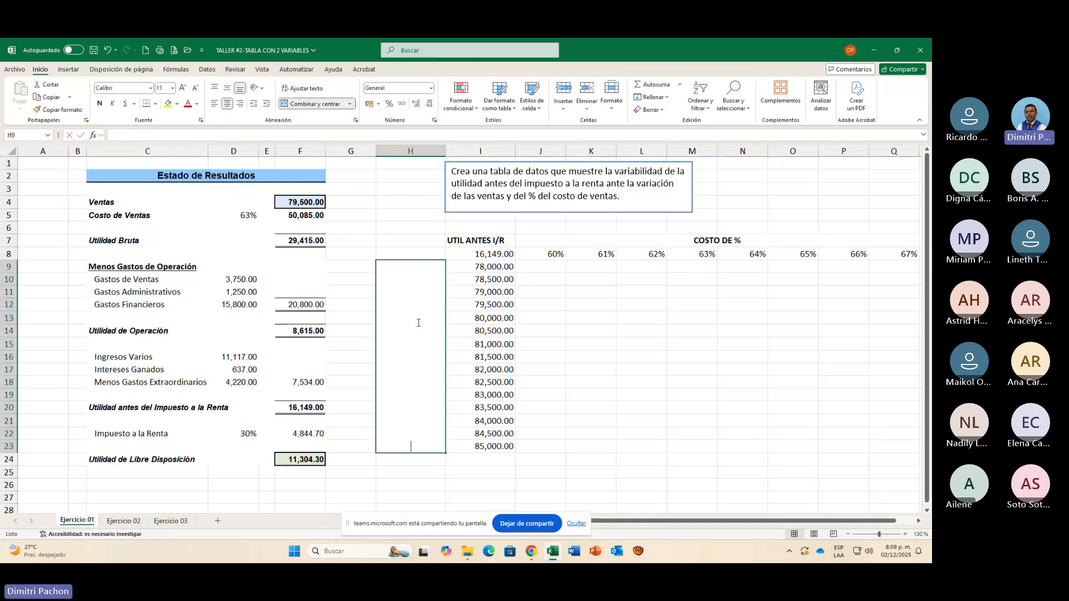
text(TA)
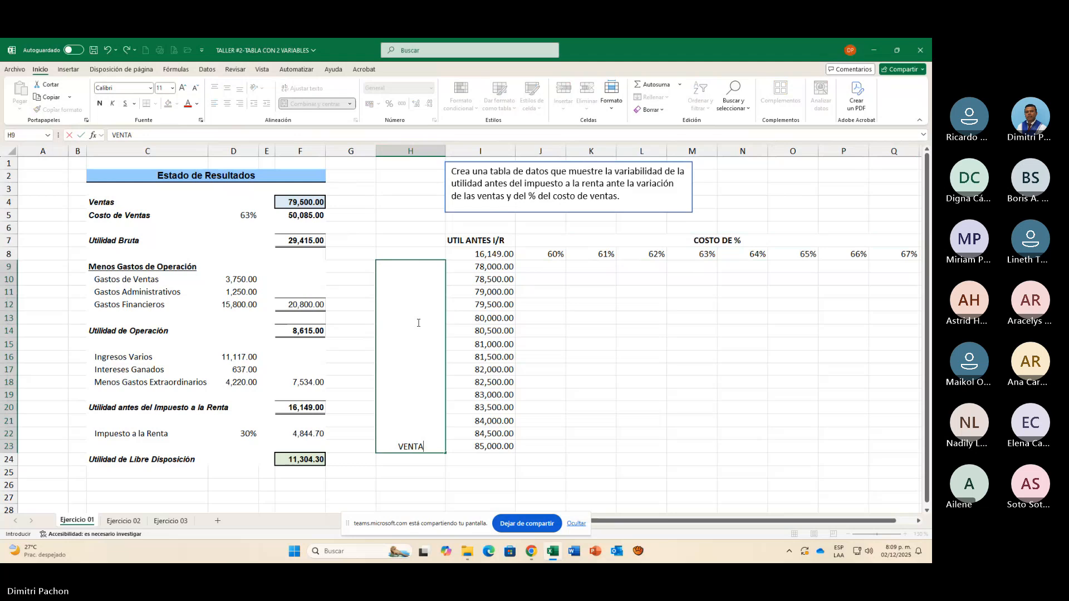
text(S)
key(Return)
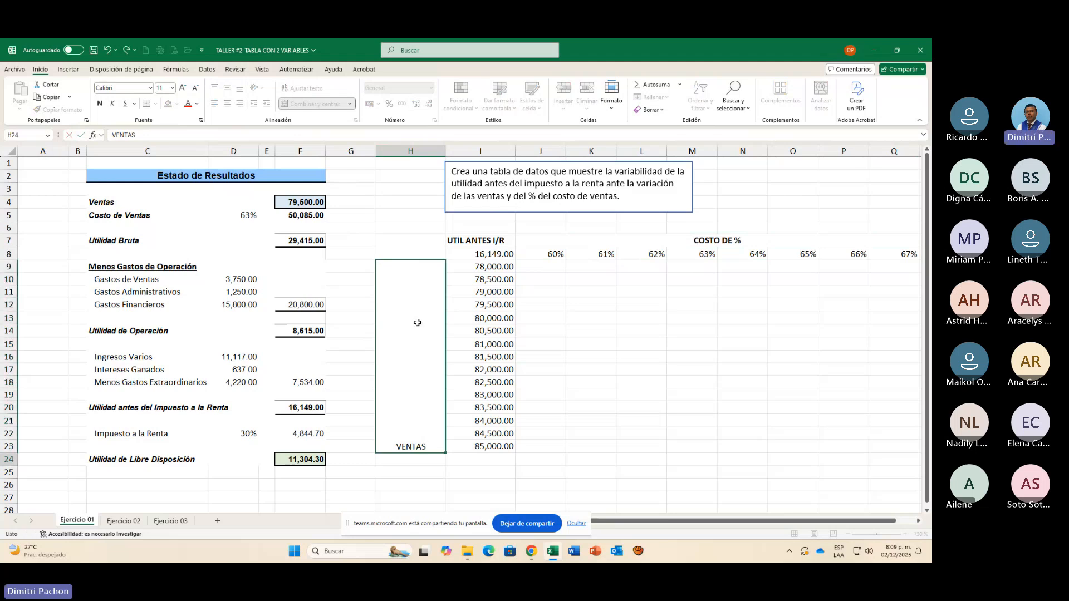
Step: Center the VENTAS label vertically in bold and narrow column H to fit it closely
click(417, 323)
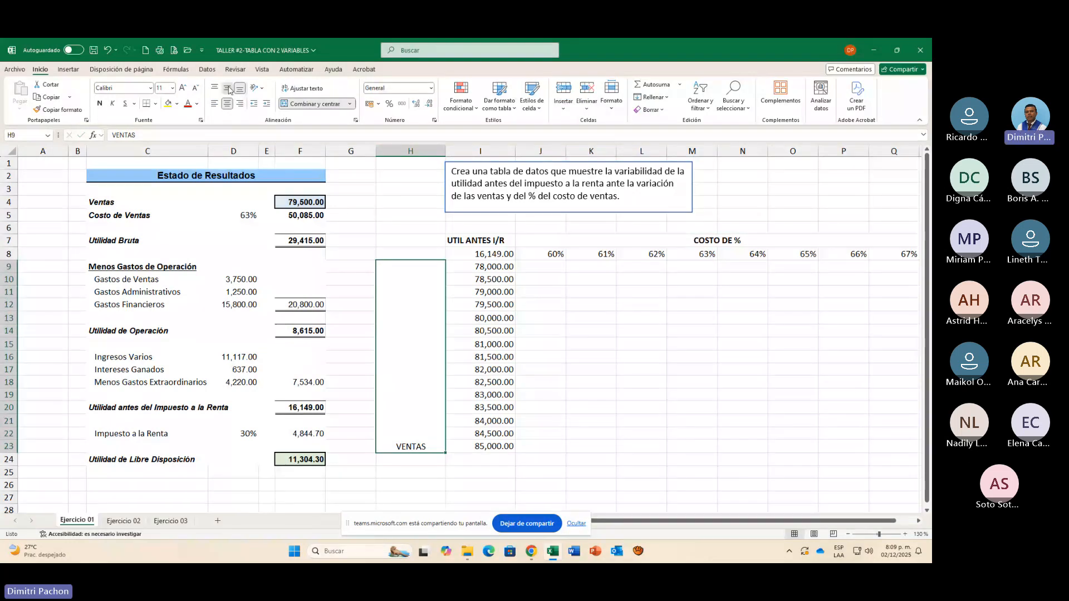
click(227, 88)
key(ctrl+n)
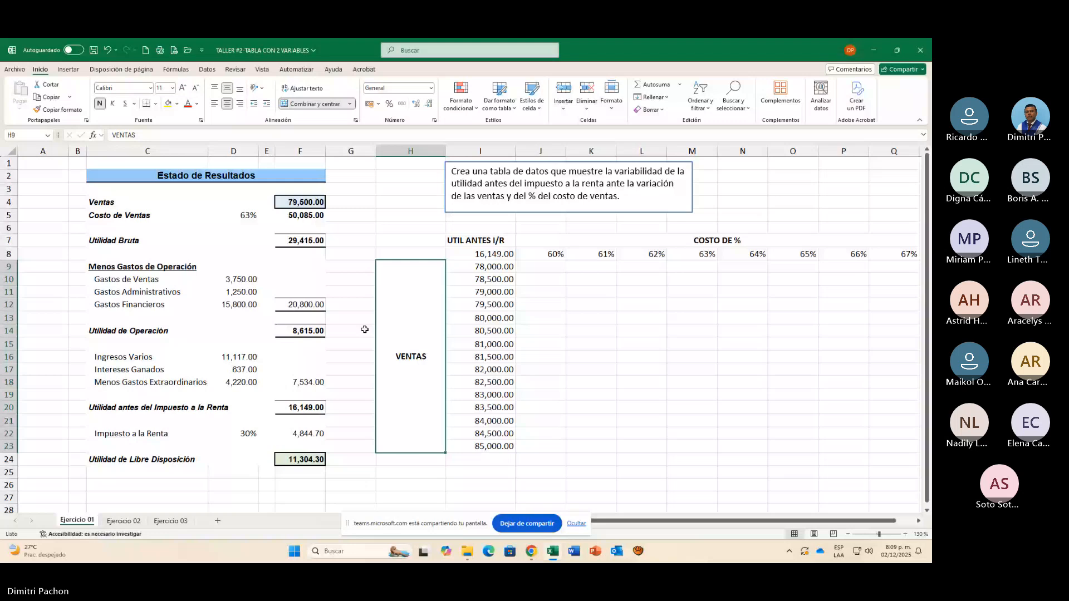
drag(445, 151, 418, 158)
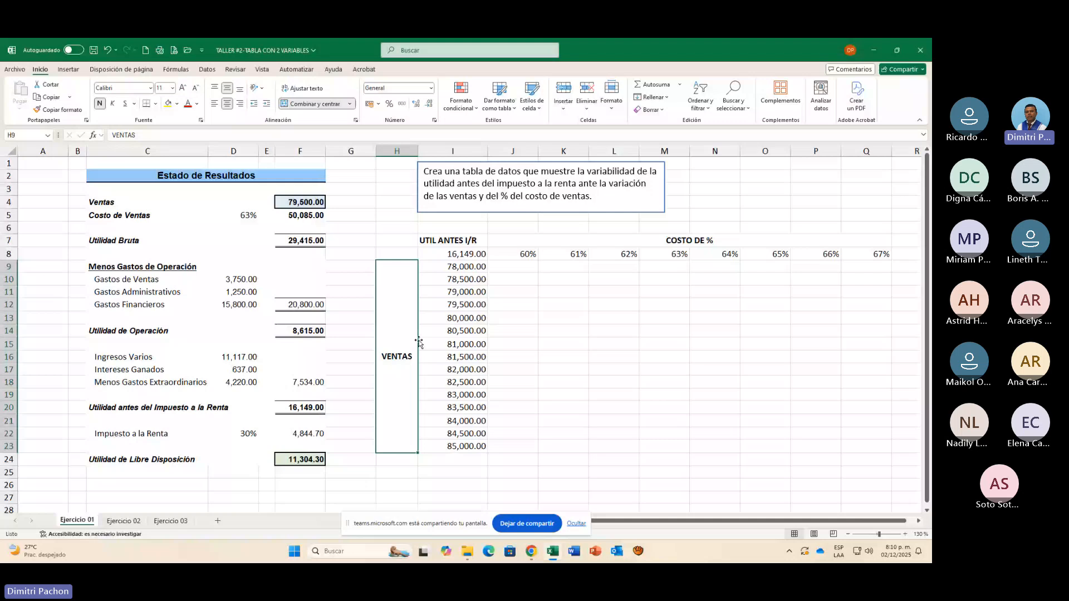
Step: Make the linked profit figure in cell I8 bold
click(452, 254)
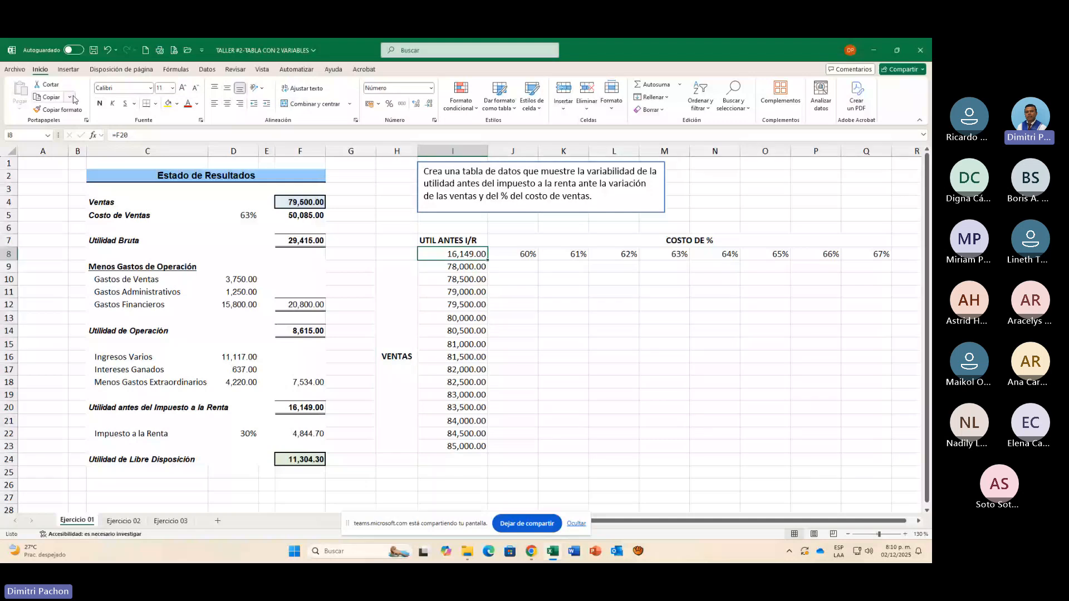
click(101, 103)
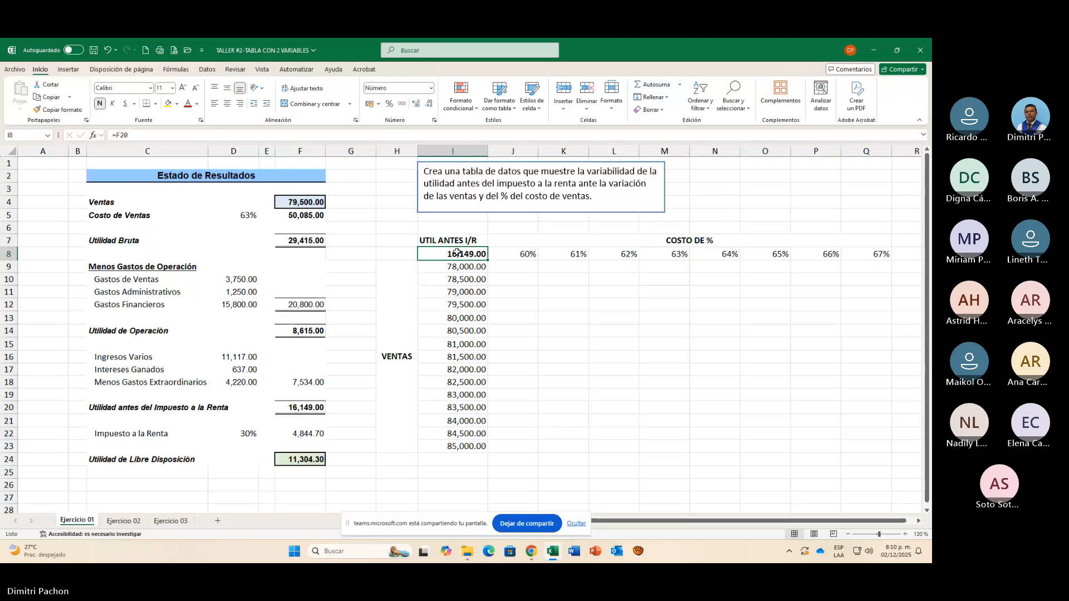
Step: Create a two-variable data table over I8:Q23 with D5 as the row input cell and F4 as the column input cell
drag(452, 266, 493, 458)
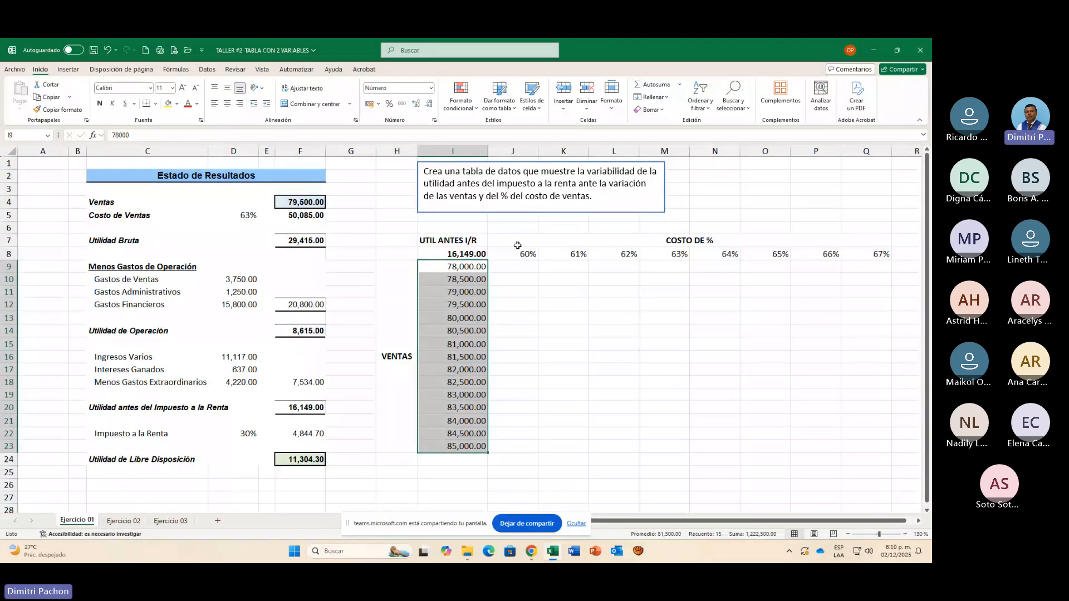
drag(518, 254, 868, 267)
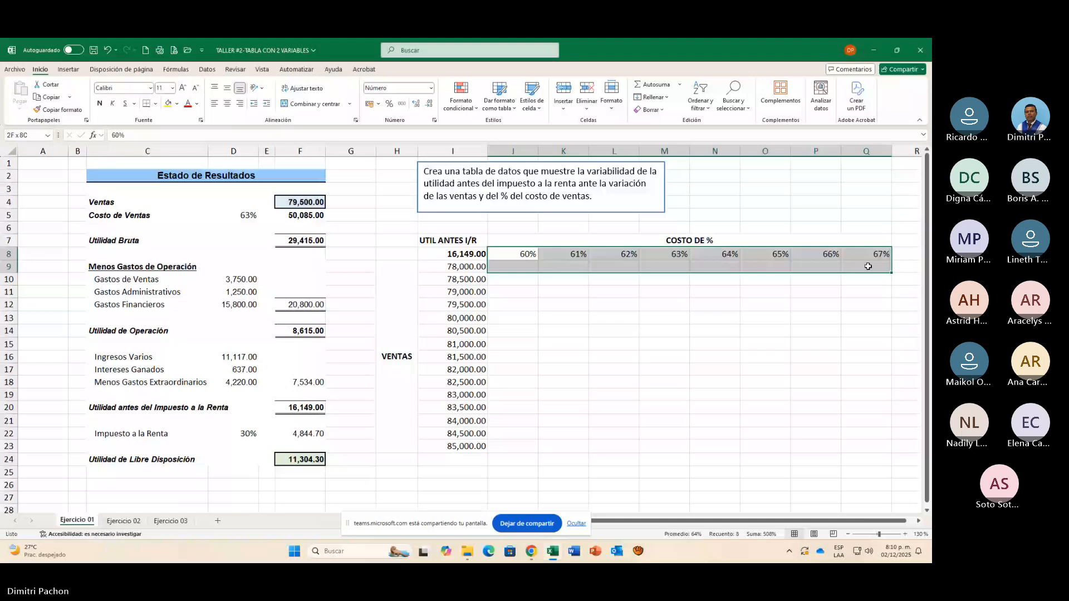
drag(868, 266, 868, 254)
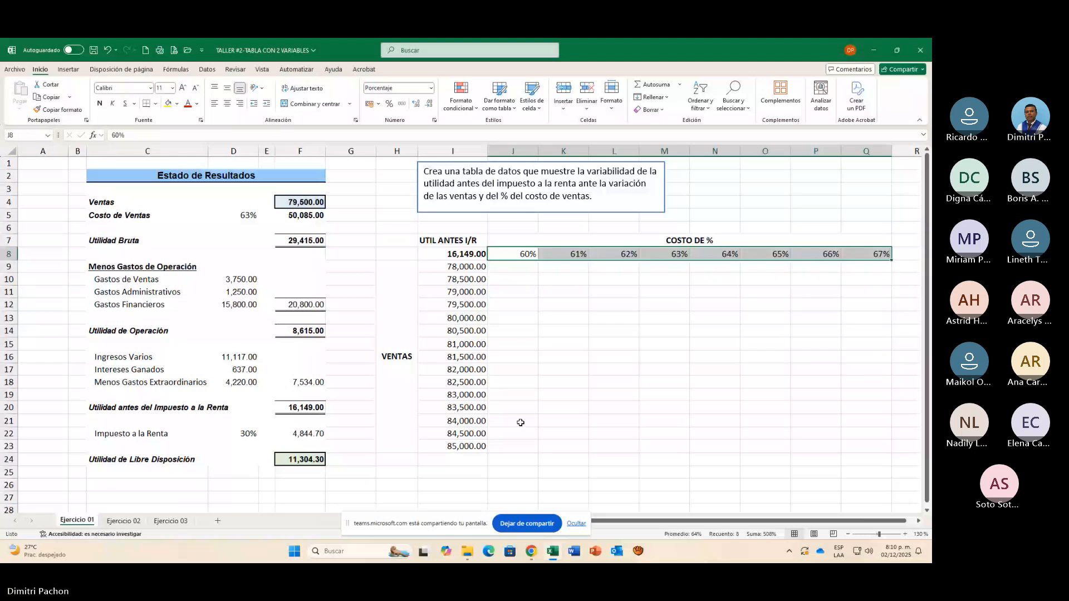
drag(462, 254, 869, 350)
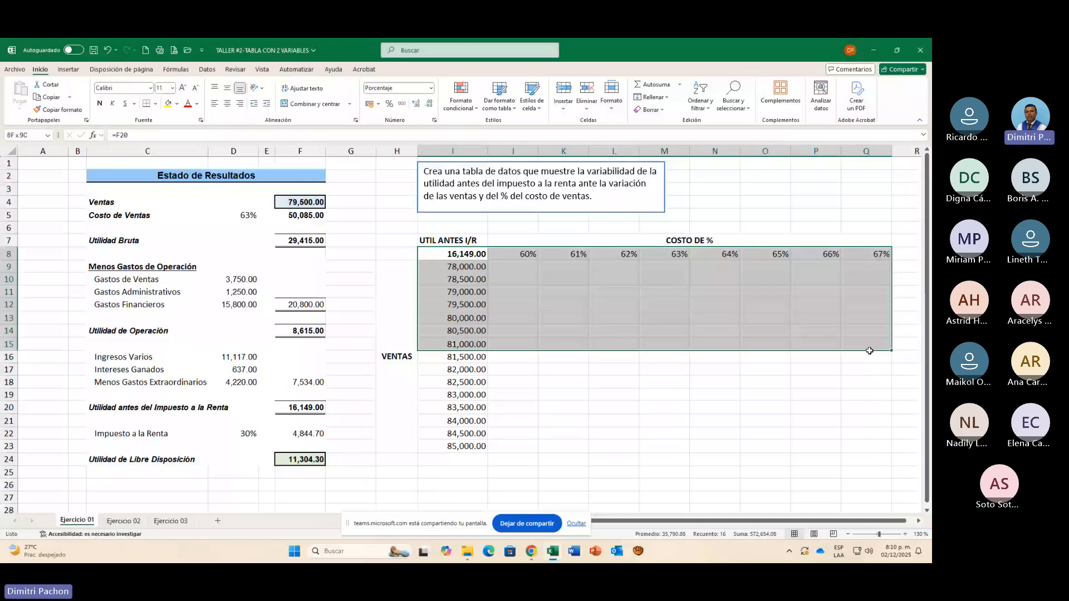
drag(870, 351, 870, 448)
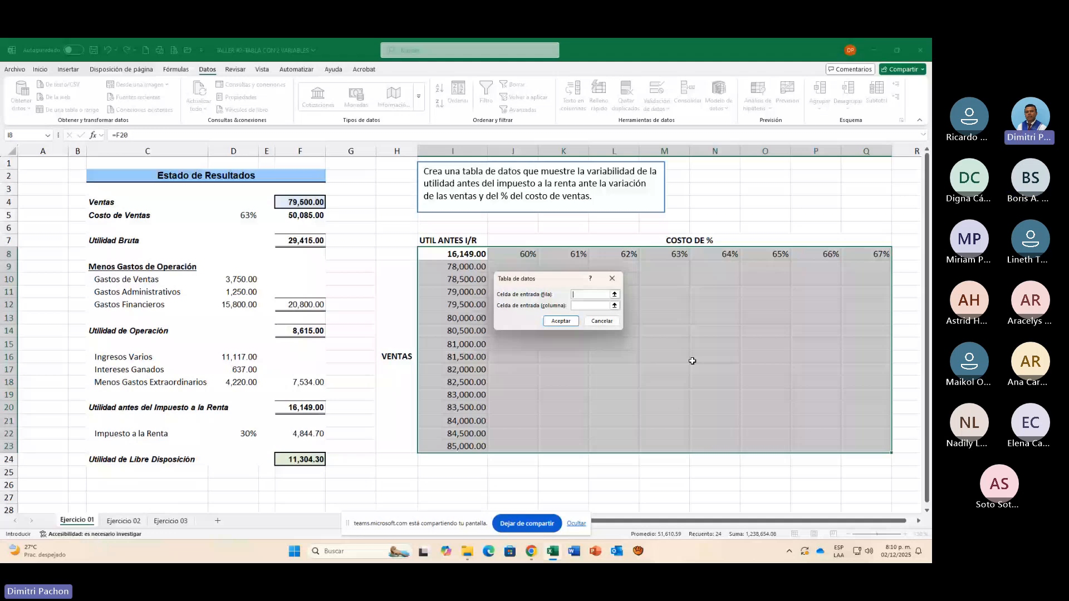
click(233, 216)
click(590, 306)
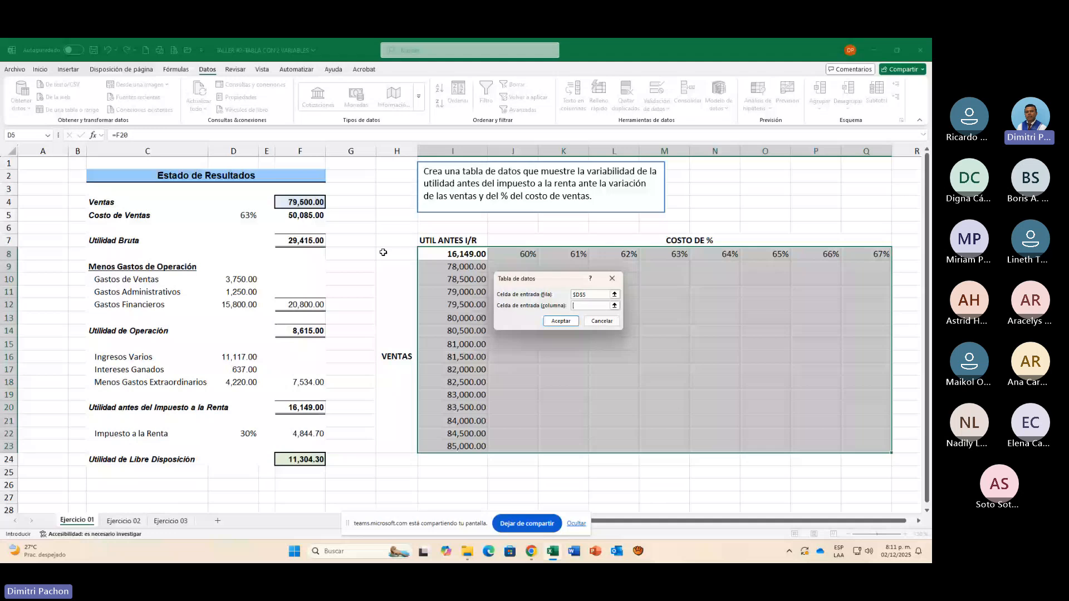
click(300, 202)
key(Return)
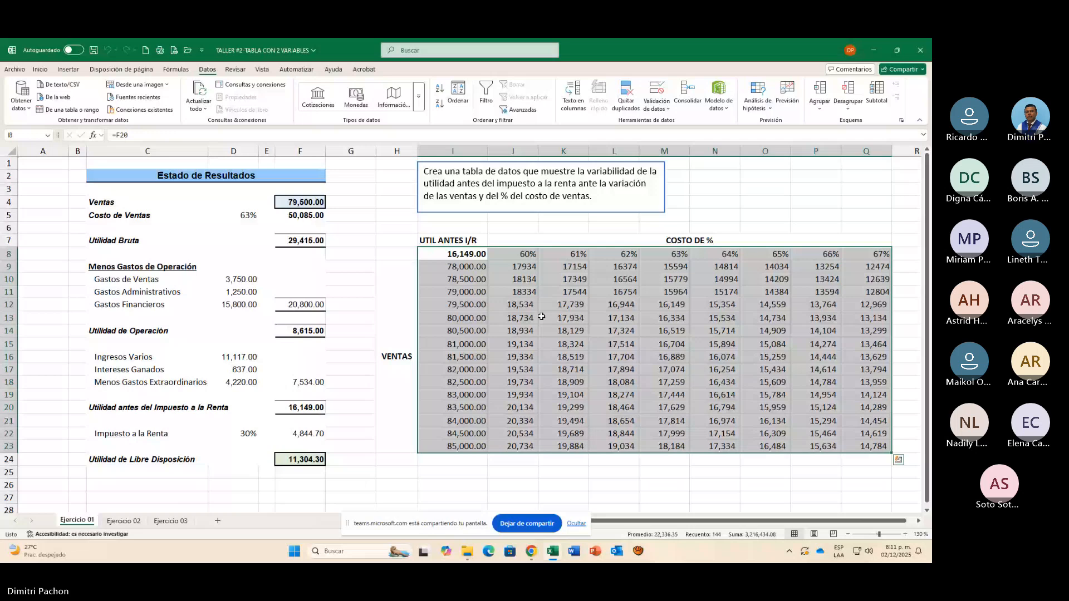
Step: Copy the number format of J12 onto the unformatted data table results in rows 9 to 11
drag(513, 266, 704, 306)
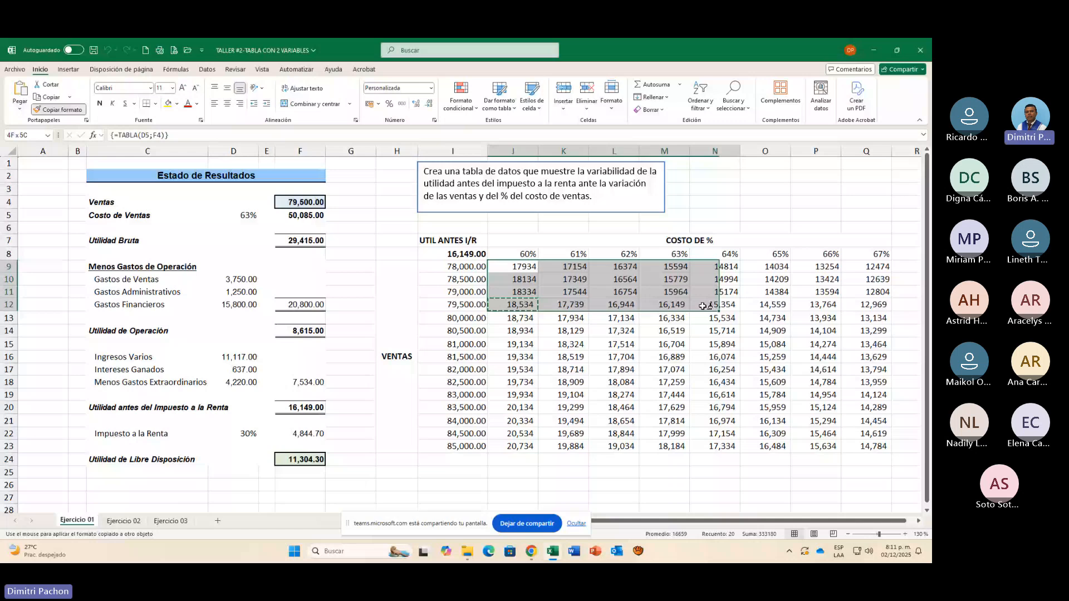
drag(703, 305, 703, 306)
click(670, 266)
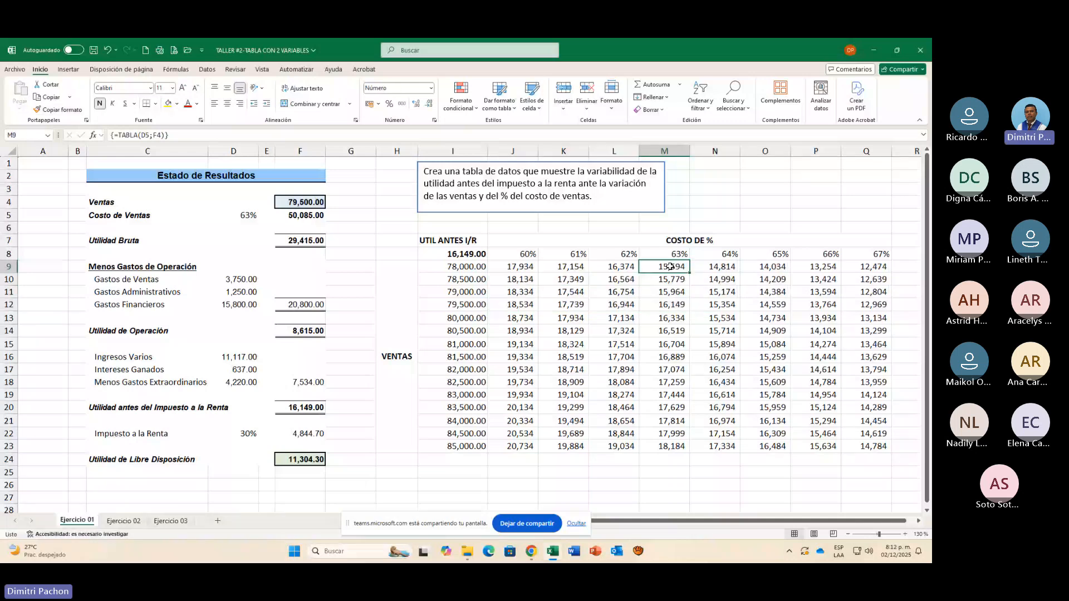
Step: Highlight the result in M12, for 79,500.00 sales at 63%, with bold text and a yellow fill
drag(670, 267, 673, 304)
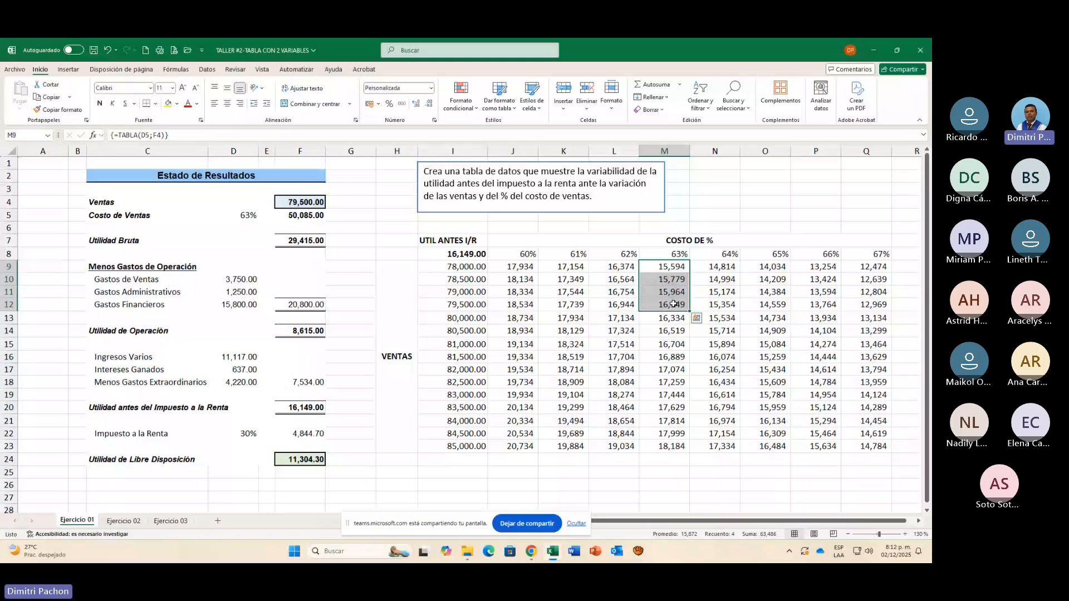
click(673, 305)
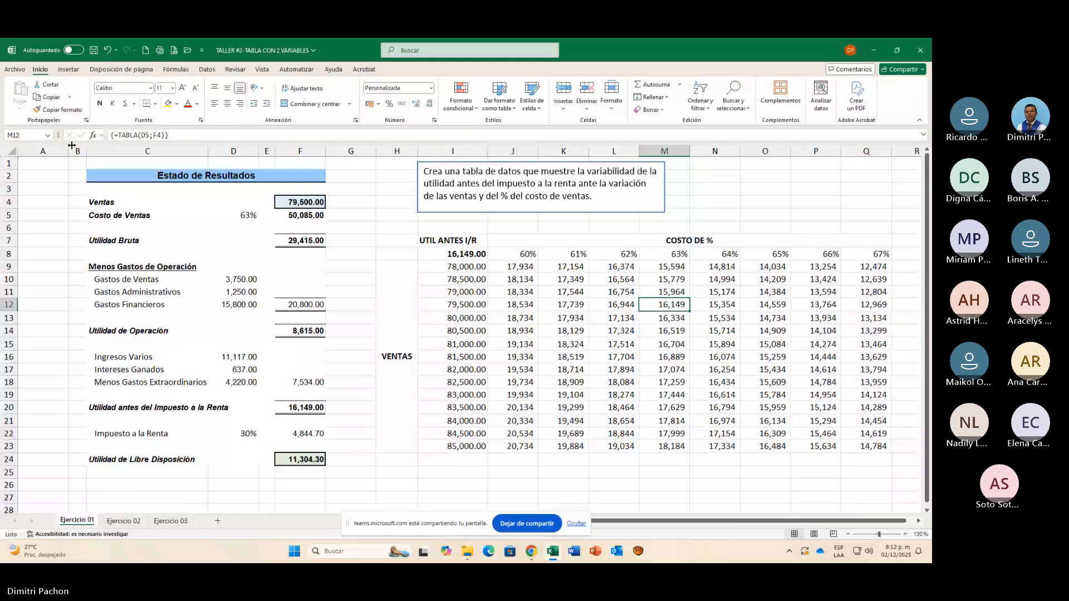
click(100, 103)
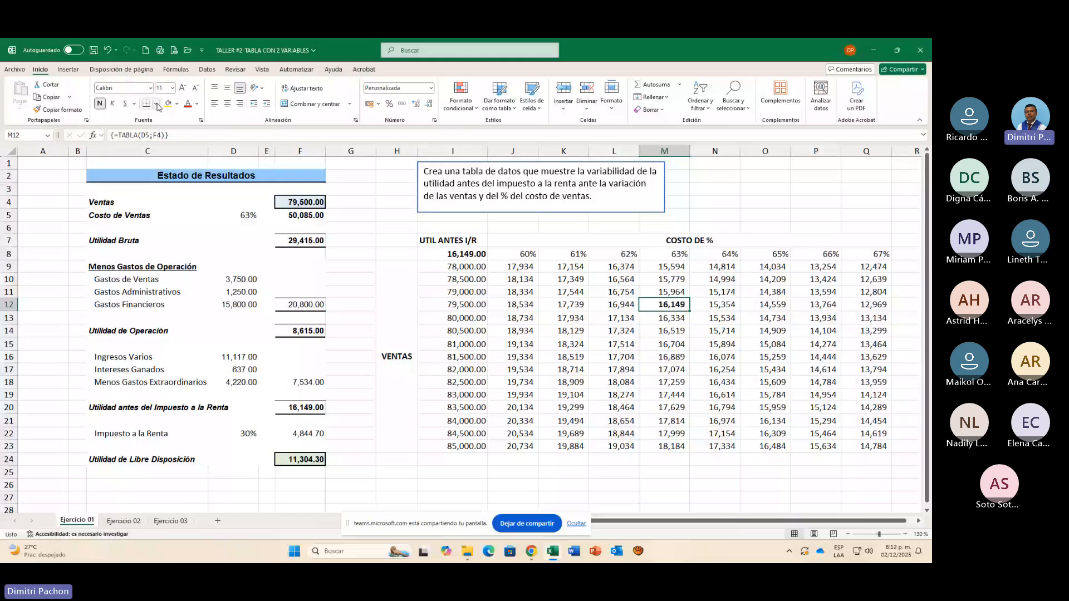
click(168, 103)
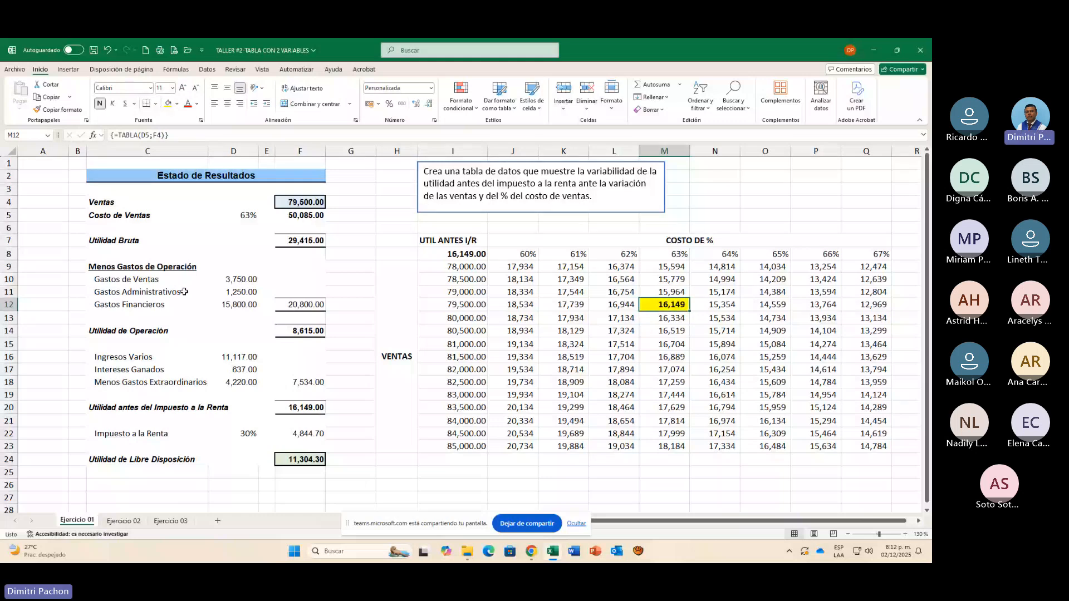
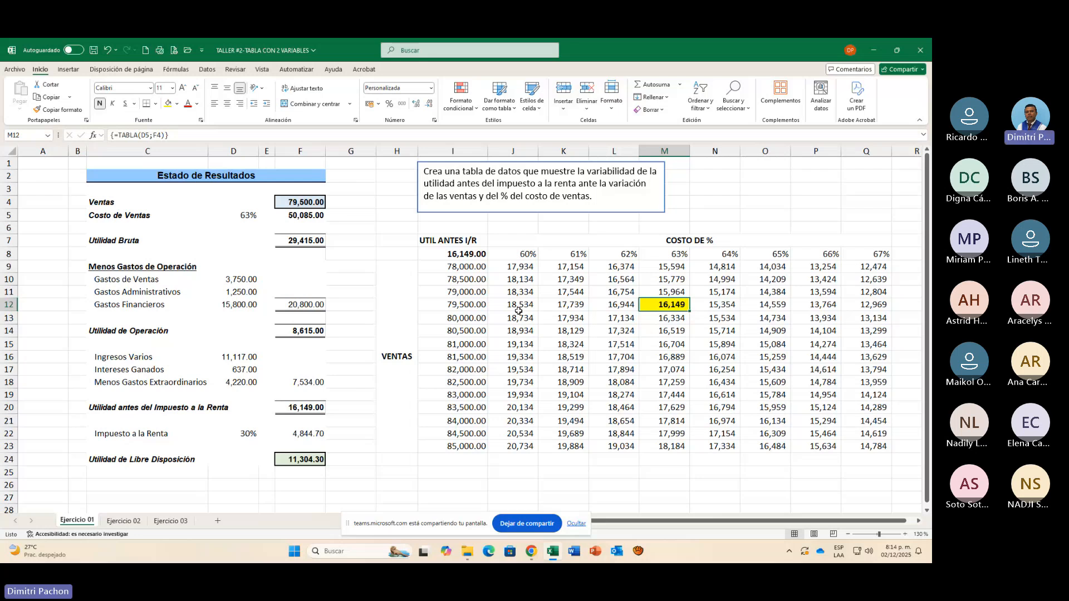
Step: On the Ejercicio 02 sheet, heighten the instruction text box to fit its full text and select cell L8
key(ctrl+Page_Down)
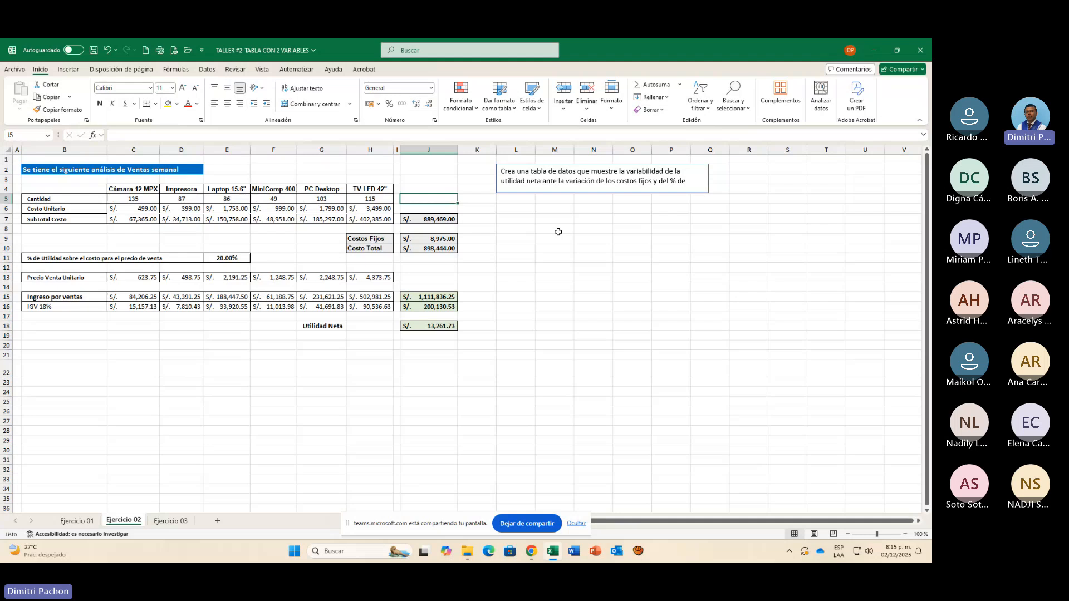
click(687, 193)
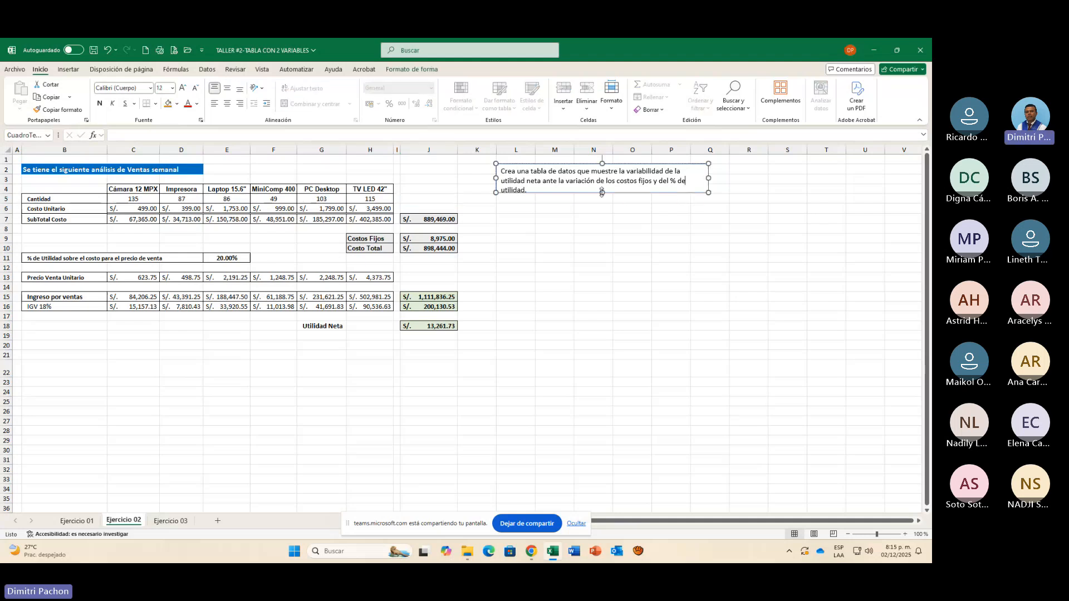
drag(602, 193, 602, 202)
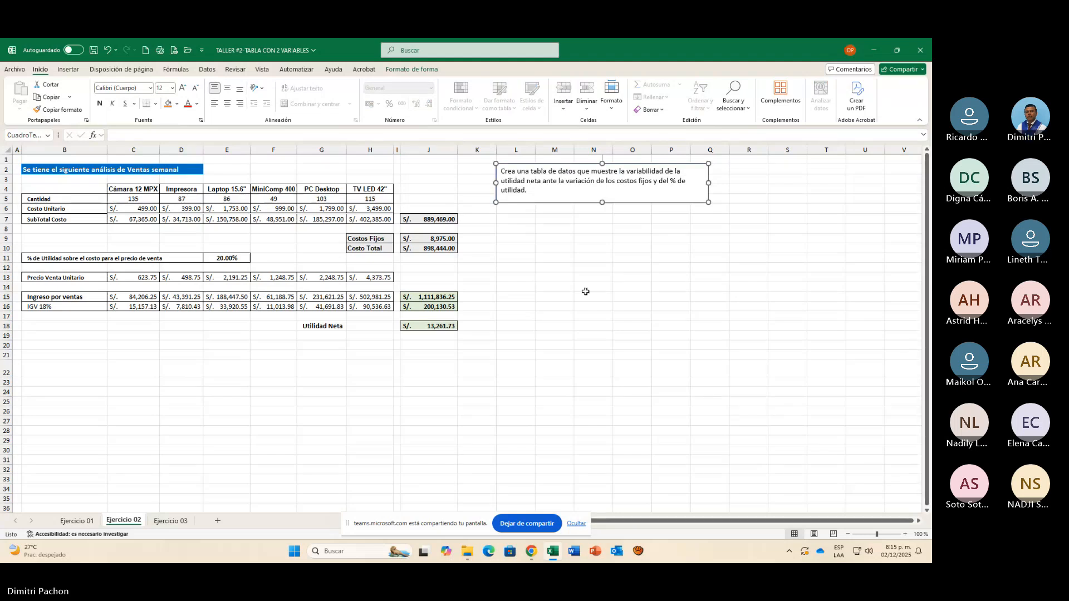
click(523, 238)
click(562, 239)
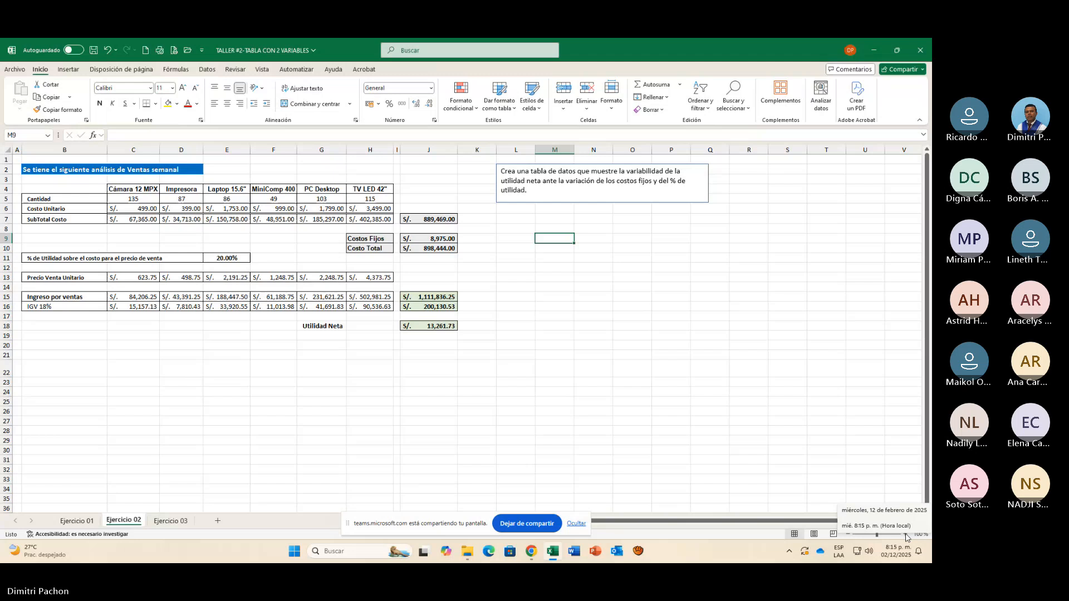
click(817, 345)
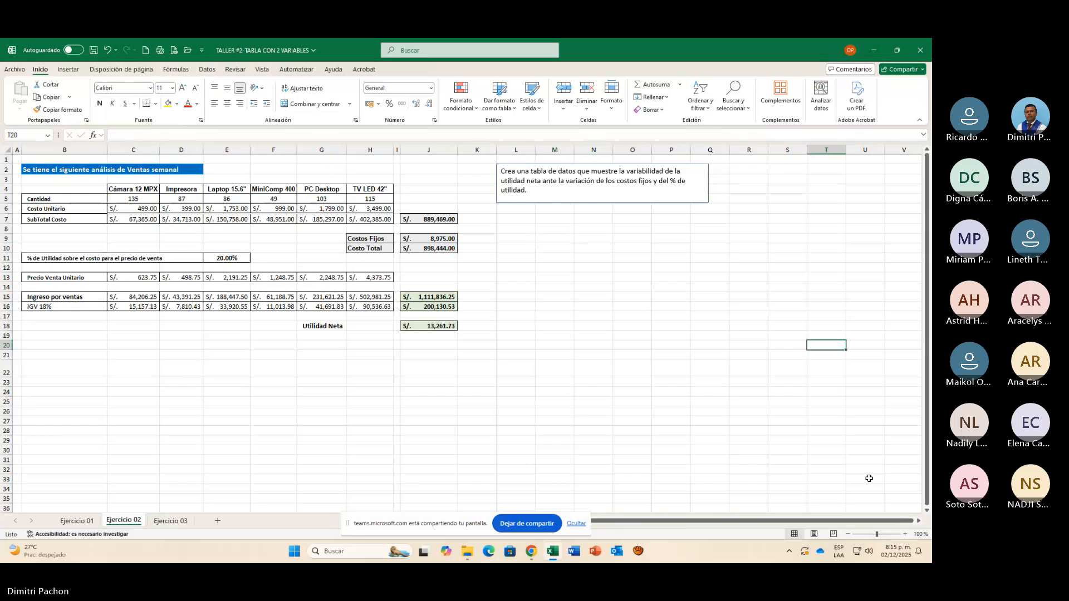
click(903, 534)
click(903, 534)
click(903, 534)
drag(765, 521, 708, 528)
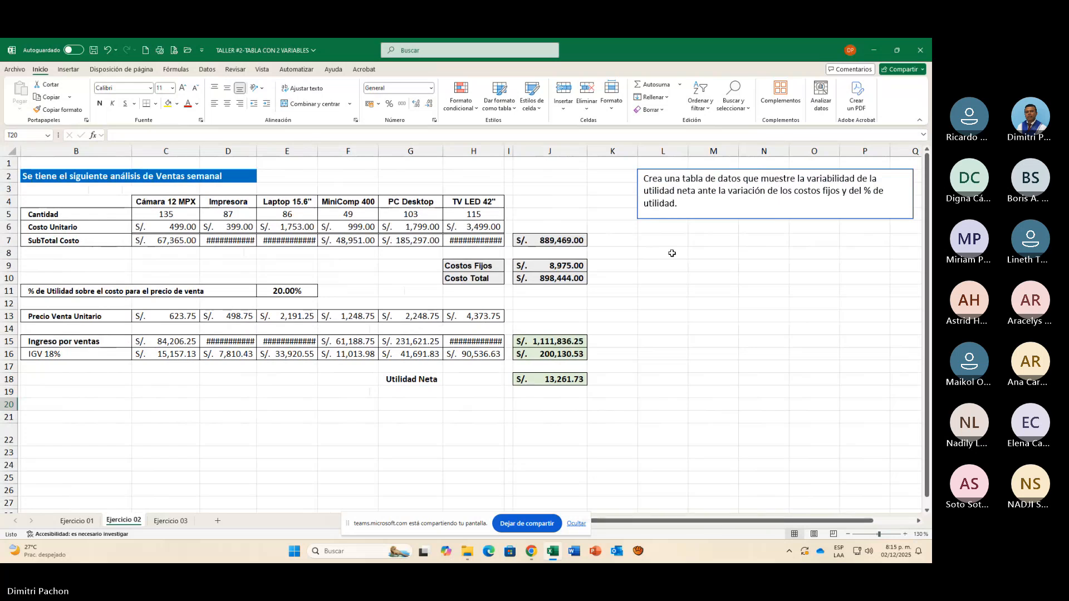
click(674, 255)
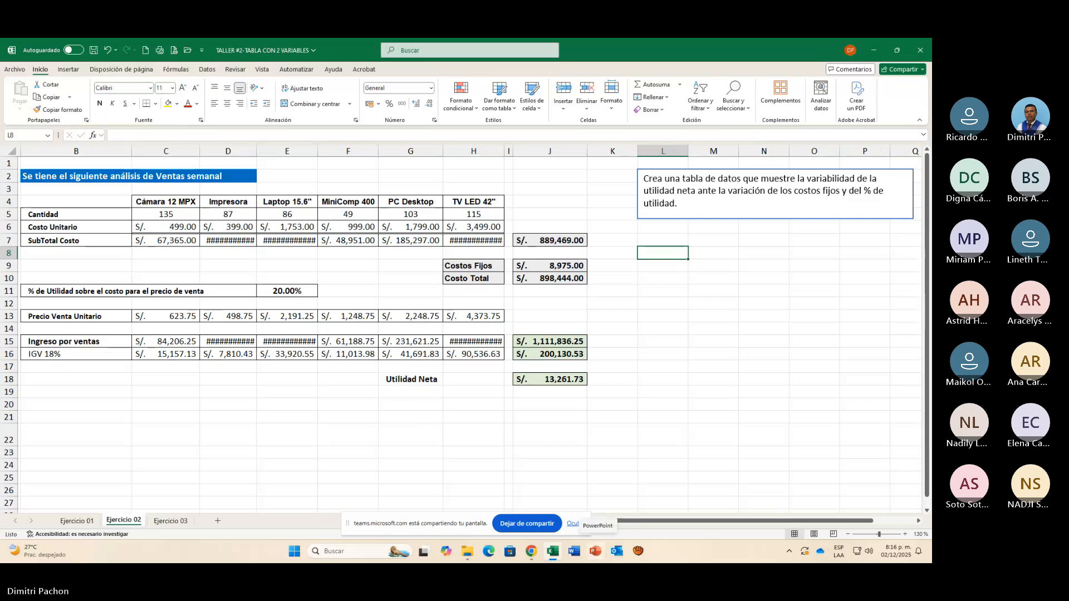
Step: Switch to the Teams meeting in Chrome to check the participants and return to the Excel workbook
mouse_move(530, 558)
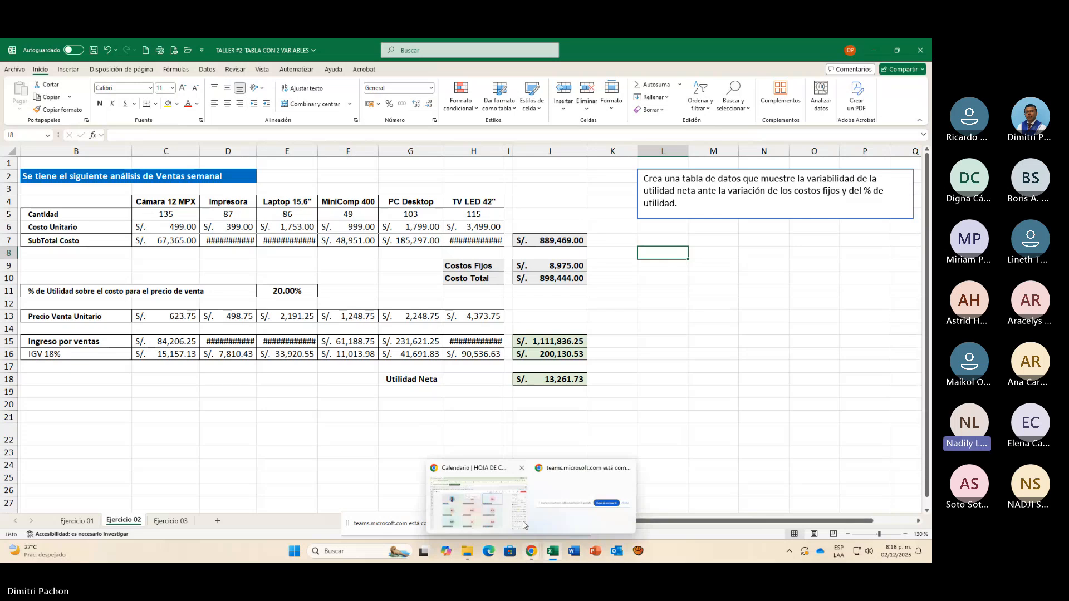
click(524, 525)
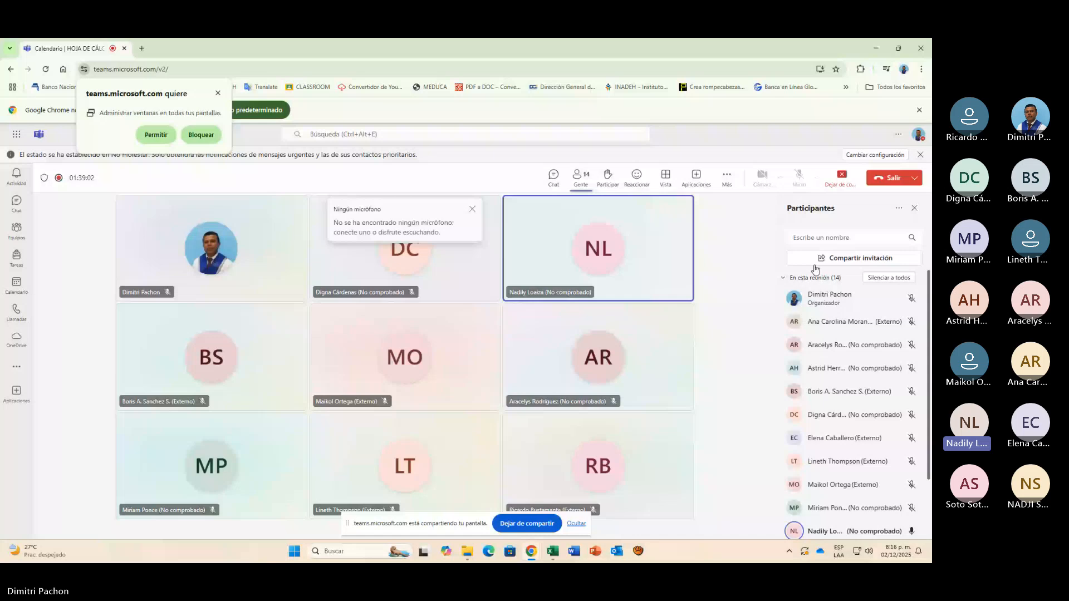
click(878, 55)
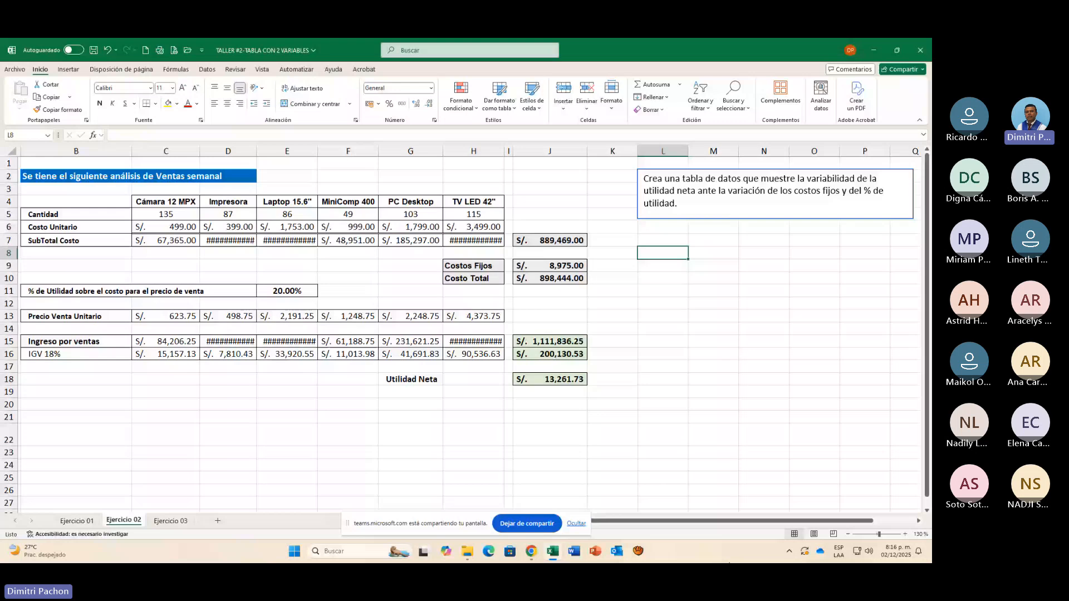
Step: Enter the heading UTIL. NETA in cell L8 and make it bold
click(919, 521)
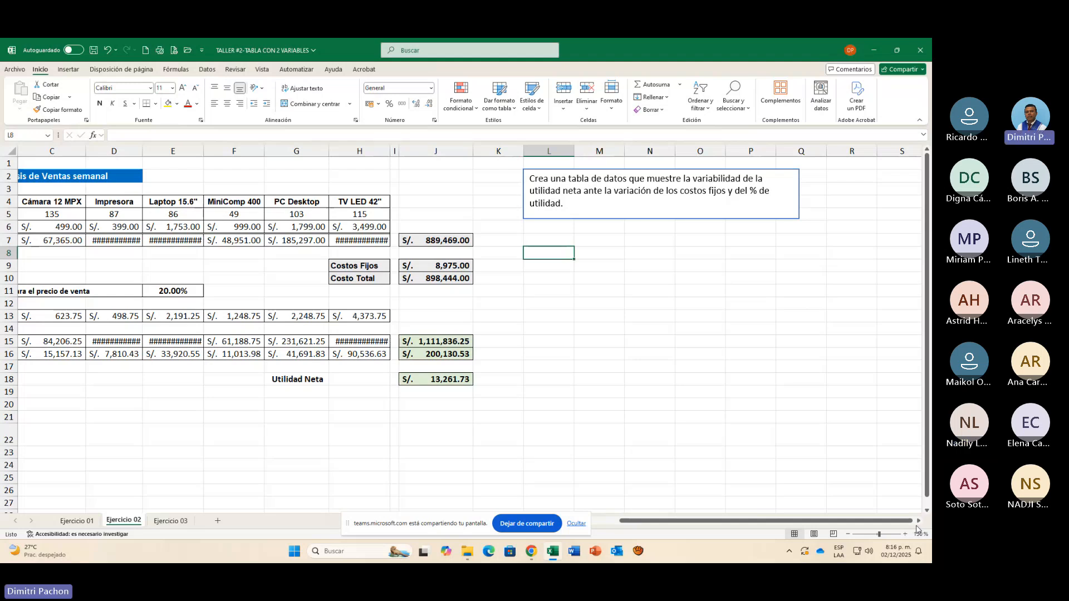
text(UT)
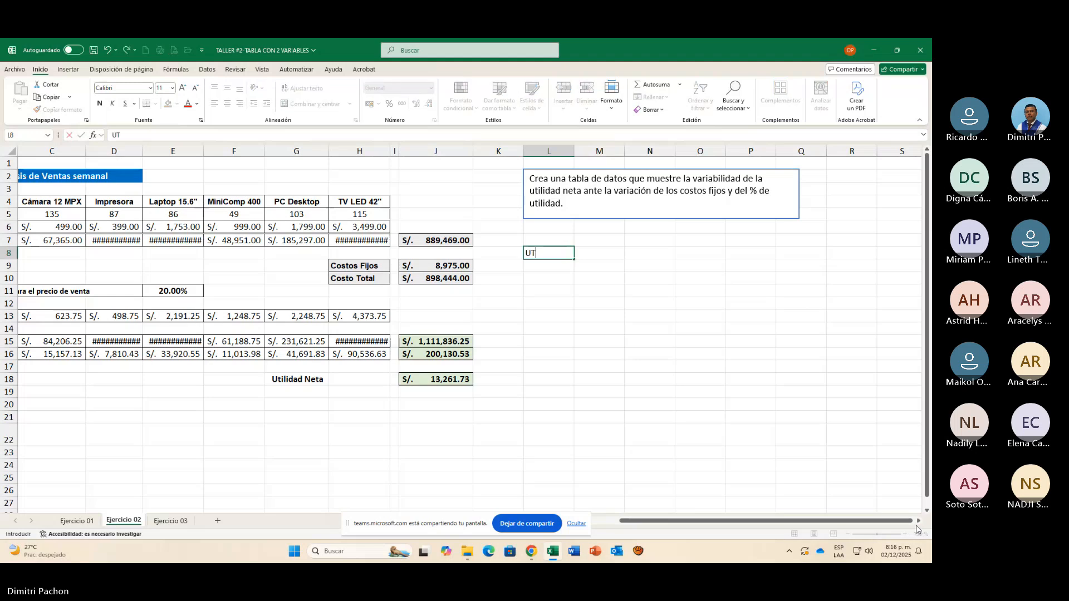
text(IL. NETA)
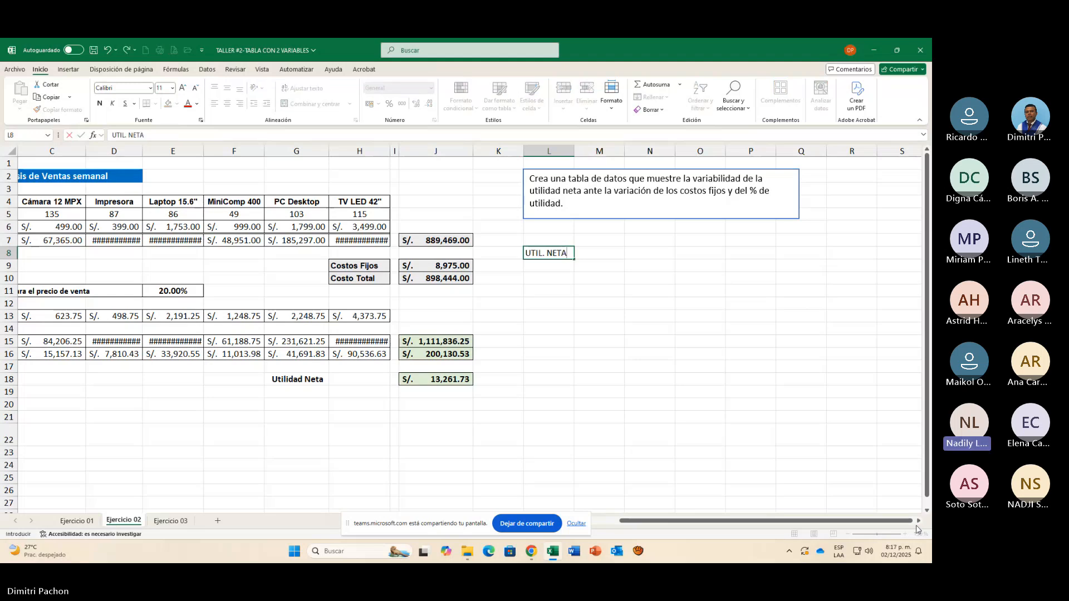
key(Return)
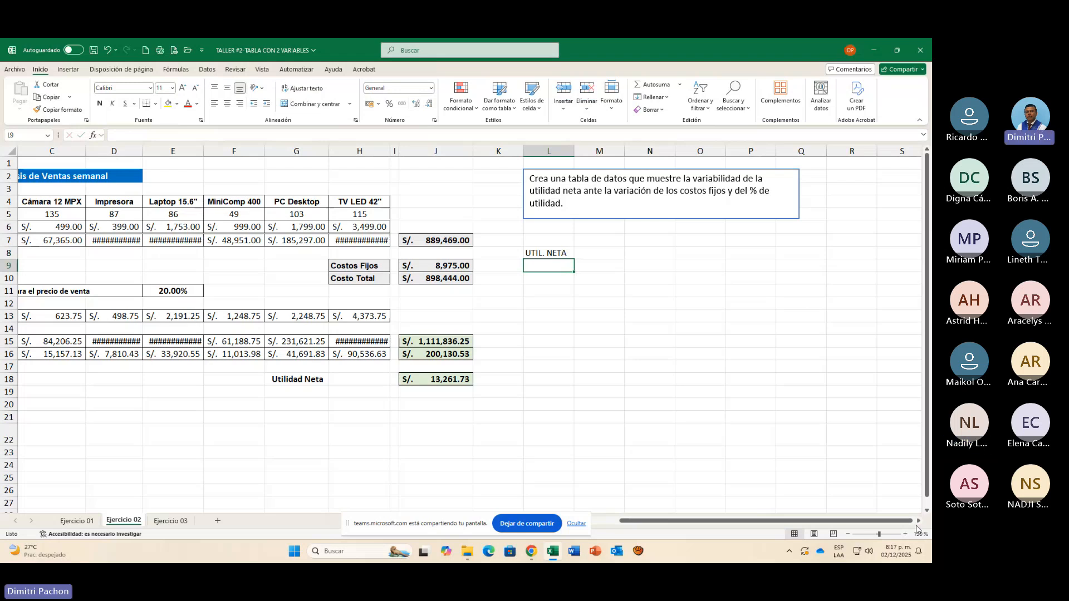
key(Up)
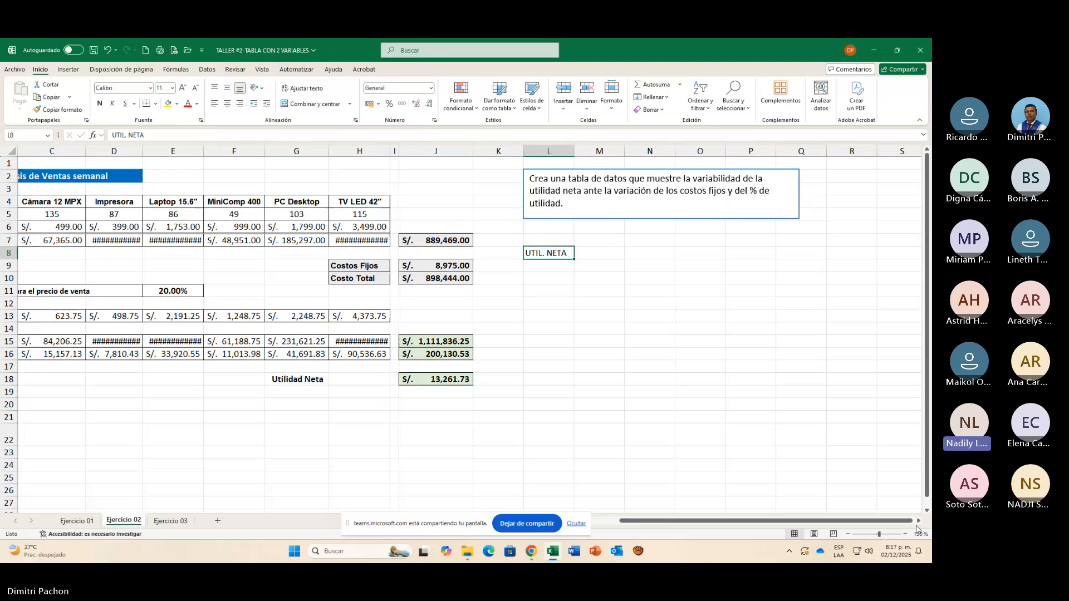
key(ctrl+n)
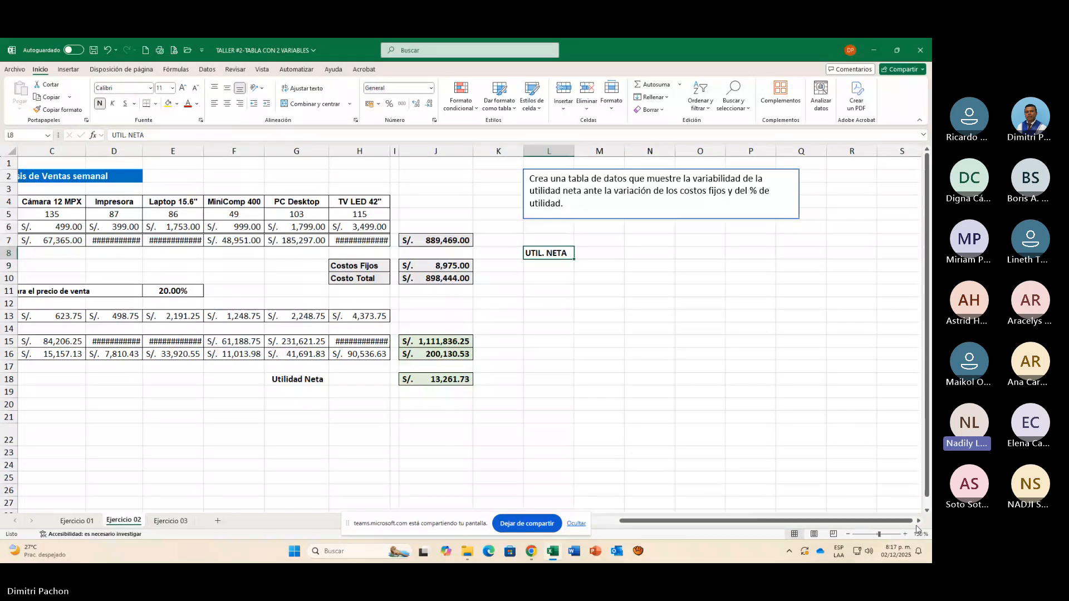
key(Return)
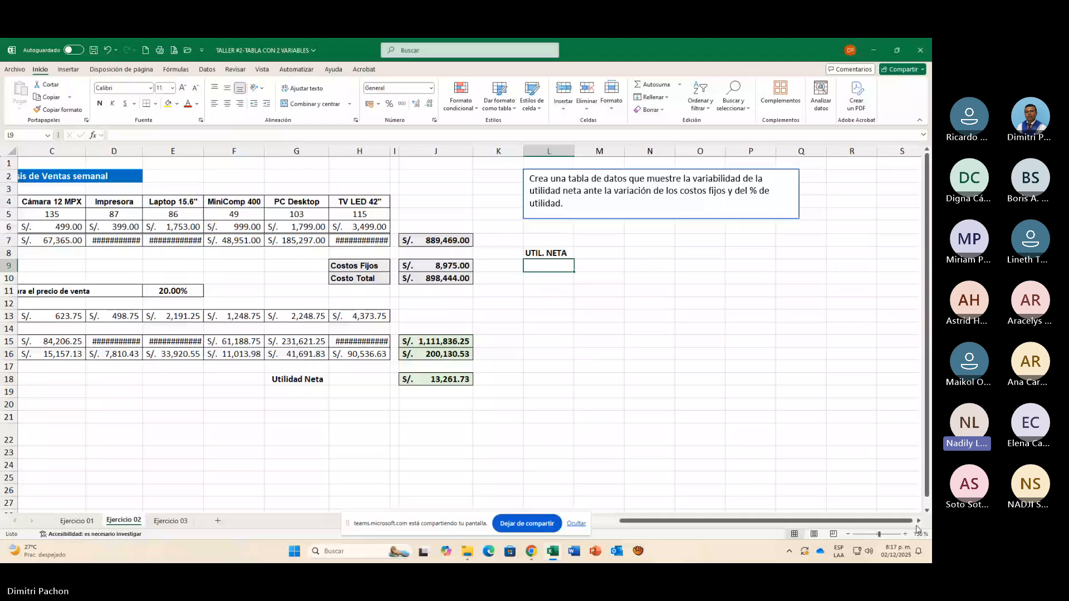
Step: Format cells L10:L19 as accounting (Contabilidad) with 2 decimal places and the S/ Español (Perú) currency symbol
key(Return)
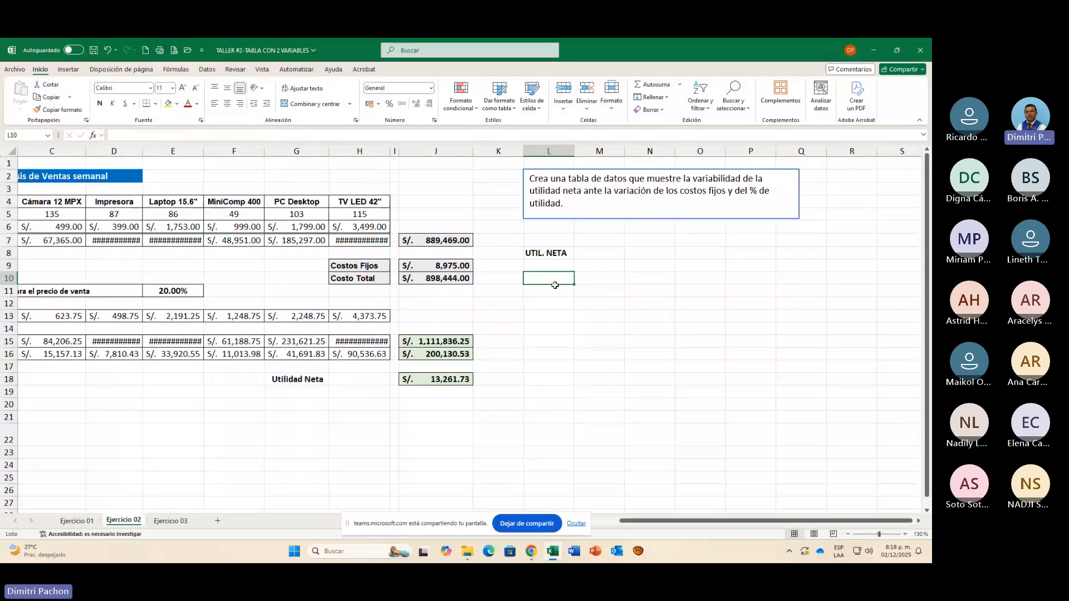
drag(555, 285, 557, 388)
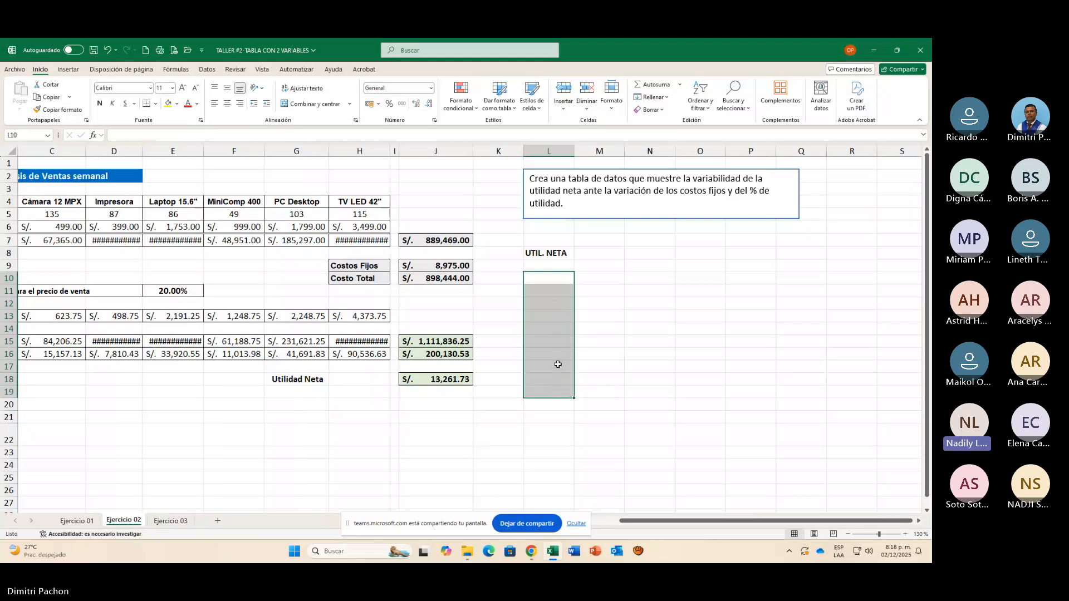
right_click(540, 315)
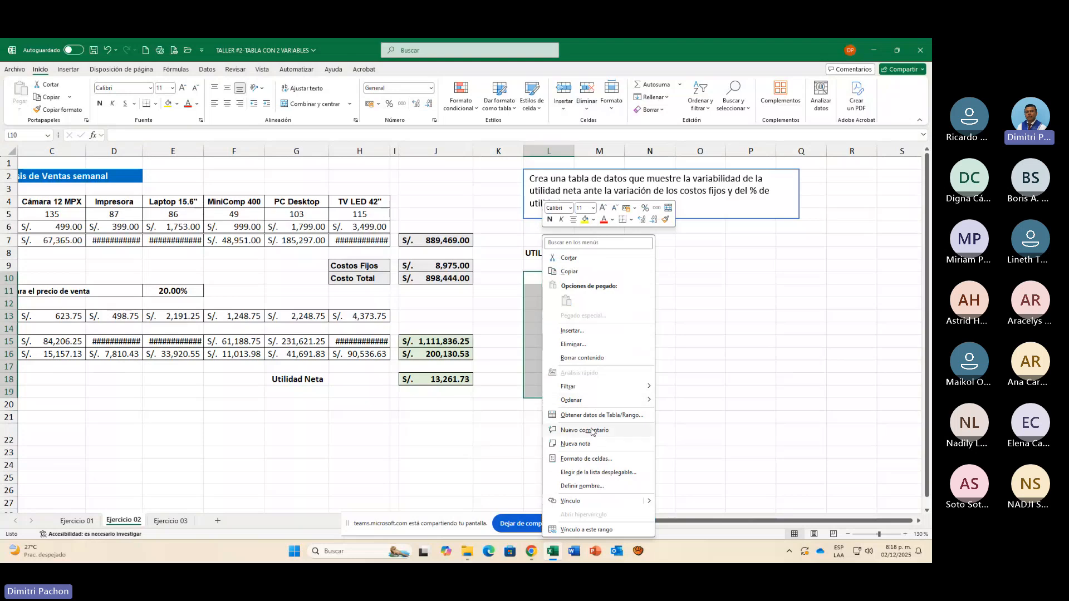
click(590, 458)
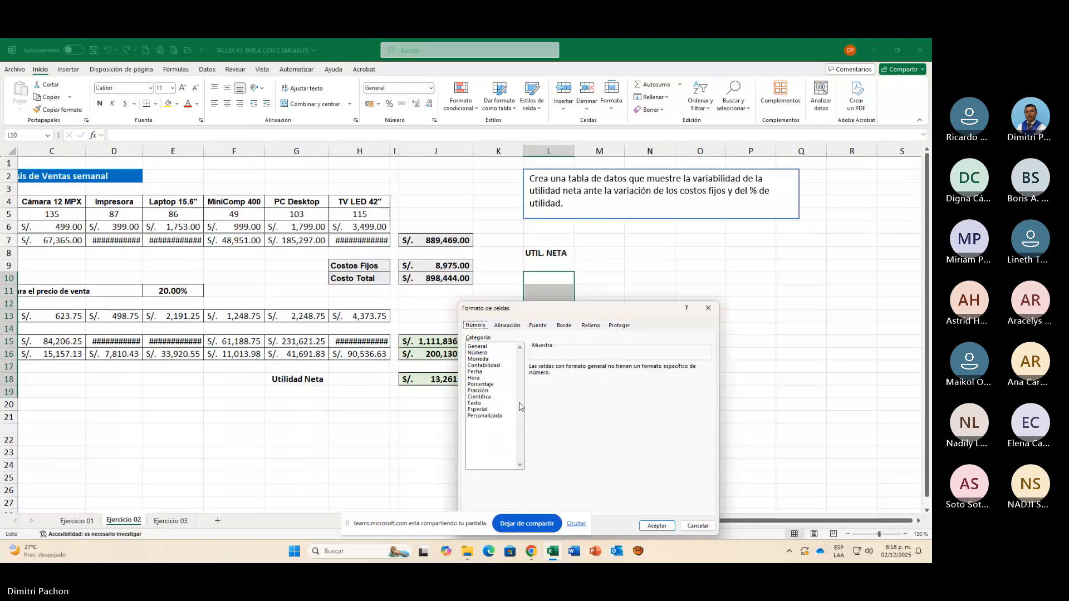
click(496, 366)
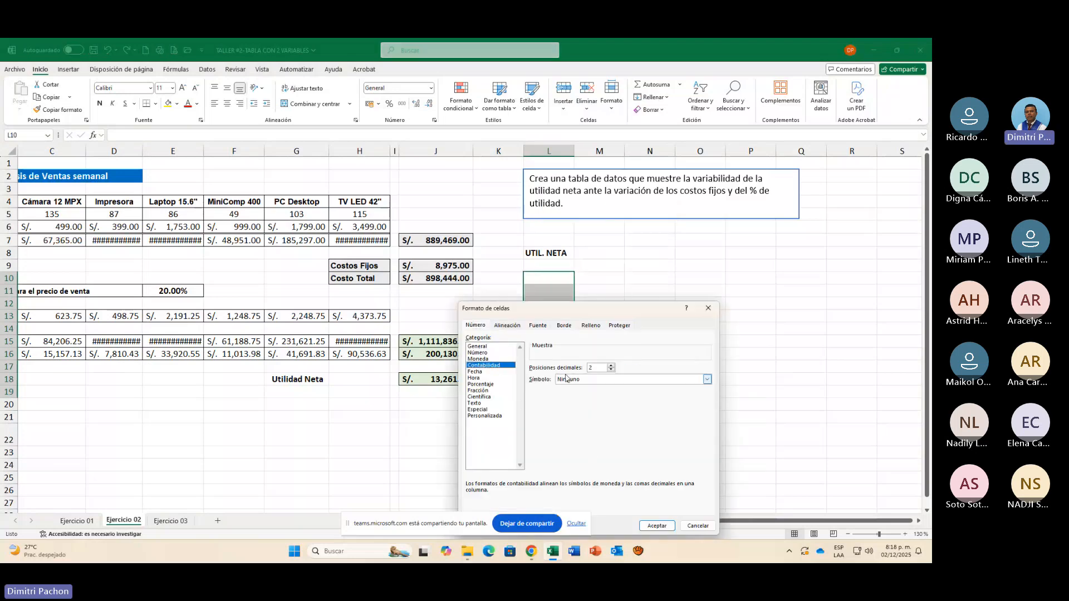
click(707, 379)
scroll(573, 412, down, 4)
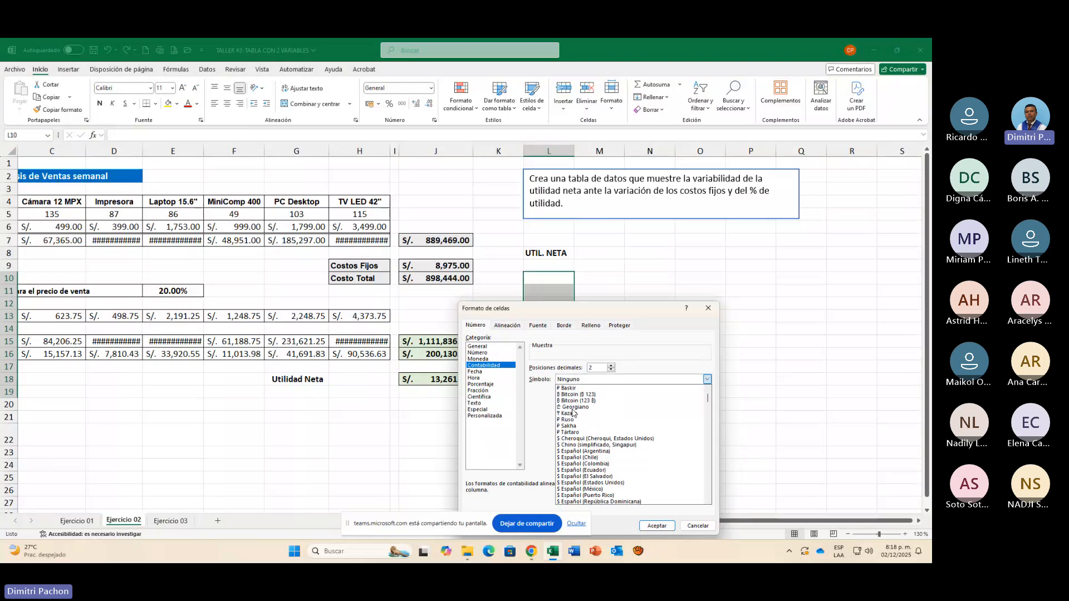
scroll(574, 412, down, 5)
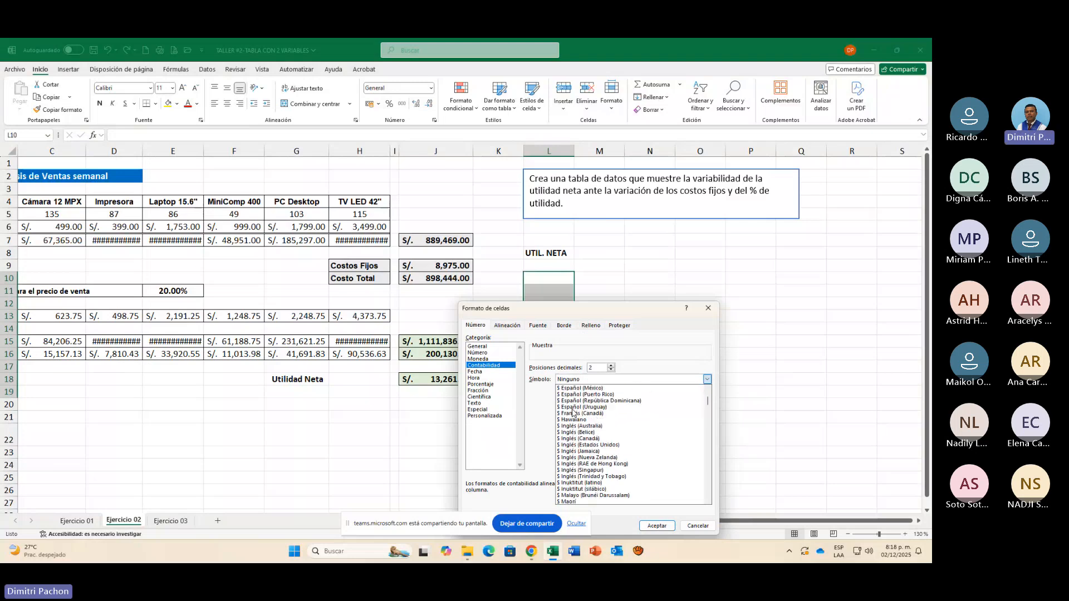
scroll(573, 412, down, 8)
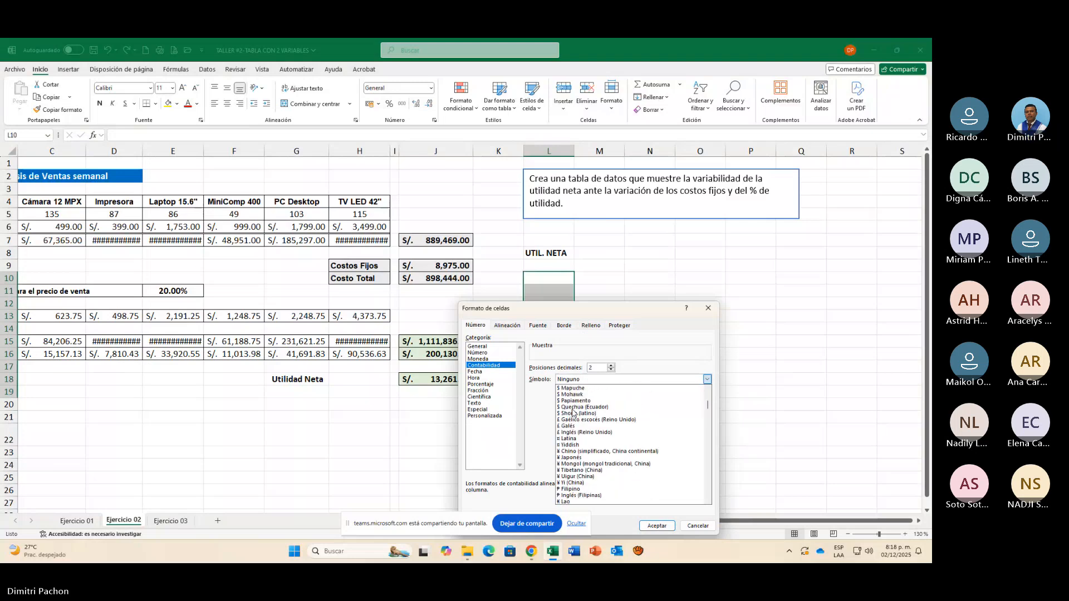
scroll(573, 412, down, 8)
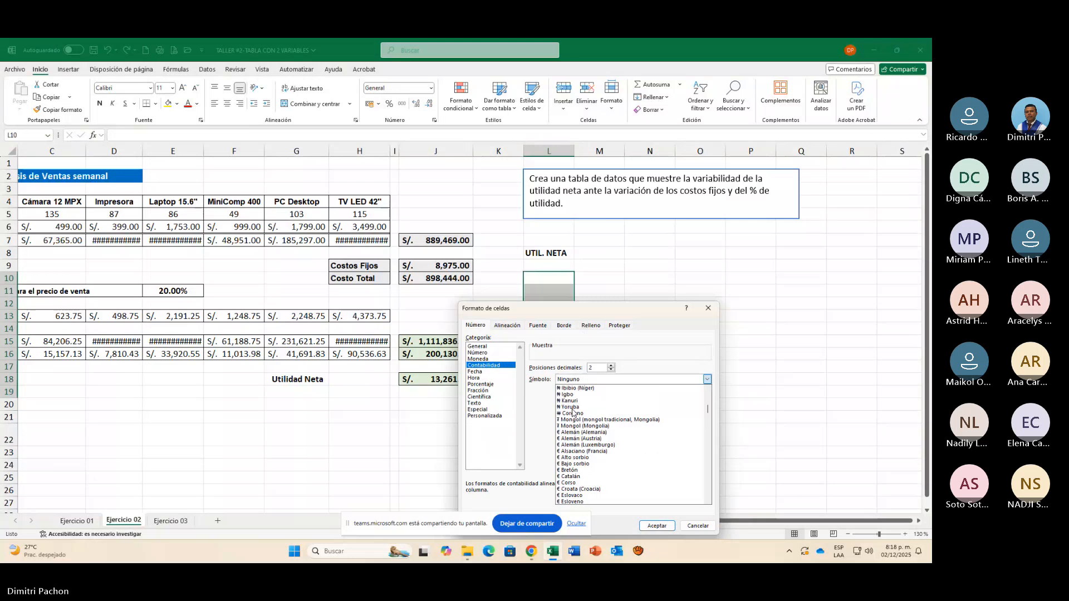
scroll(572, 411, down, 8)
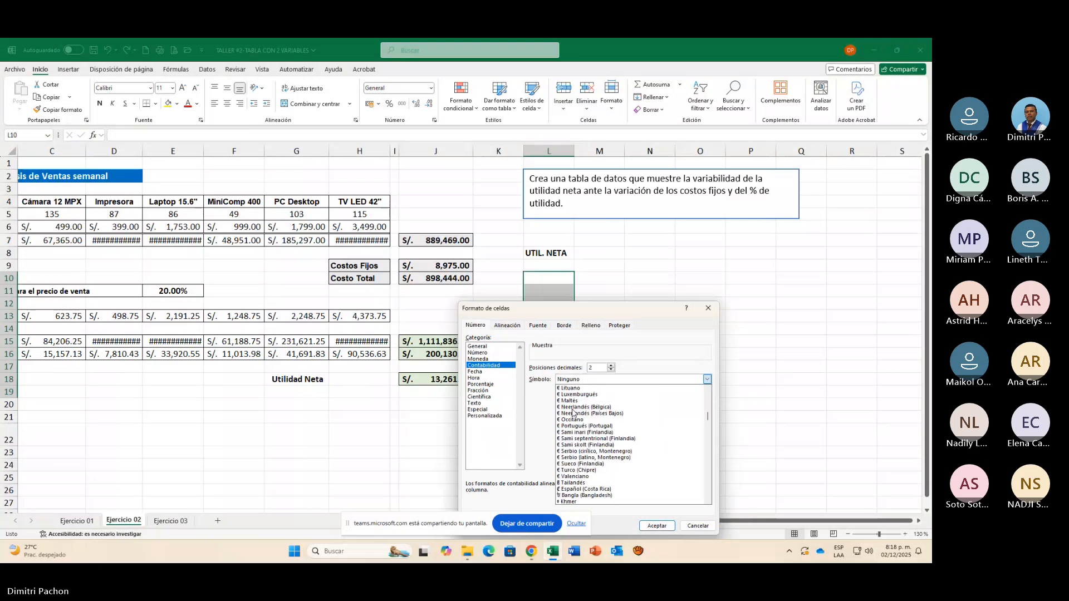
scroll(573, 412, down, 6)
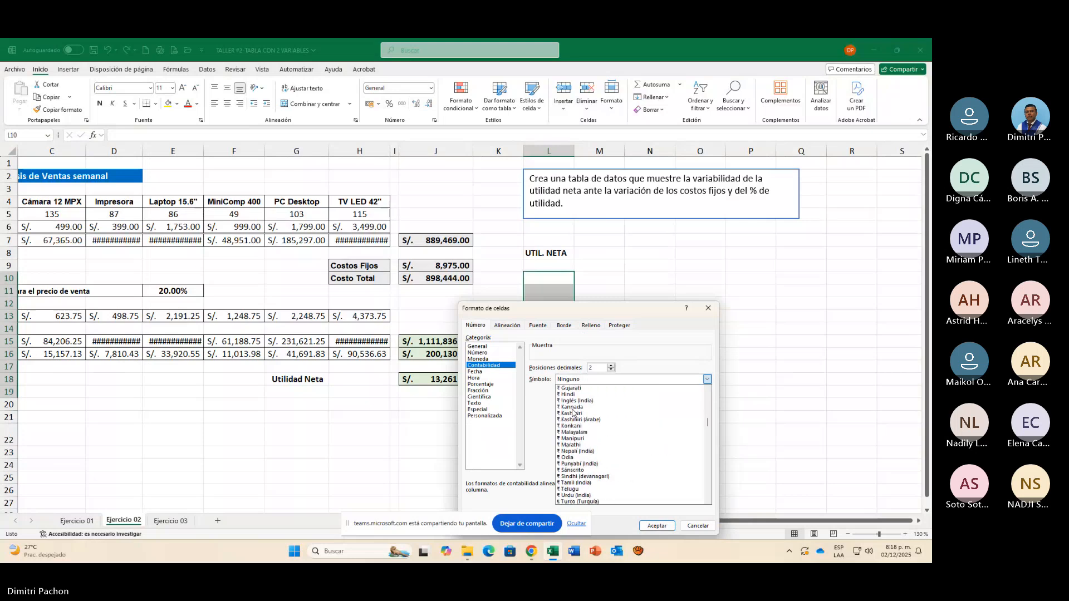
scroll(573, 412, down, 8)
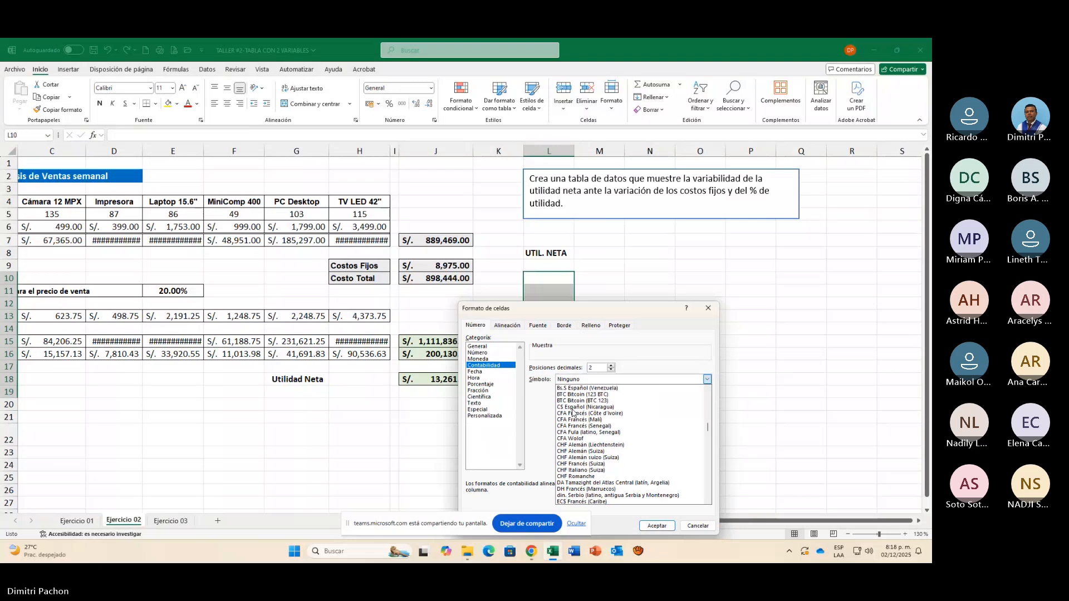
scroll(572, 412, down, 8)
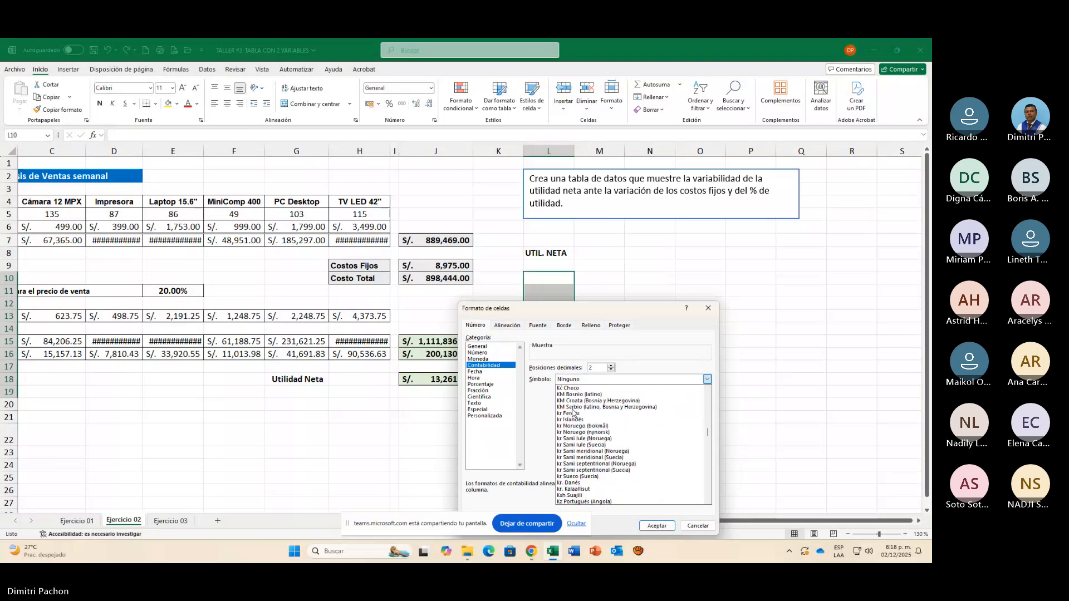
scroll(612, 417, down, 8)
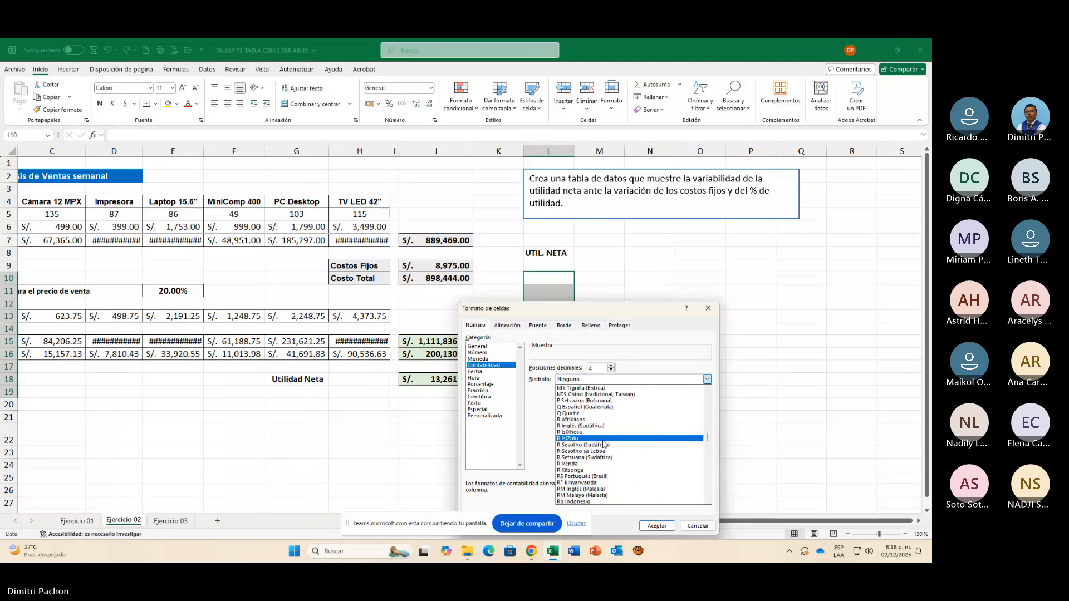
scroll(603, 444, down, 6)
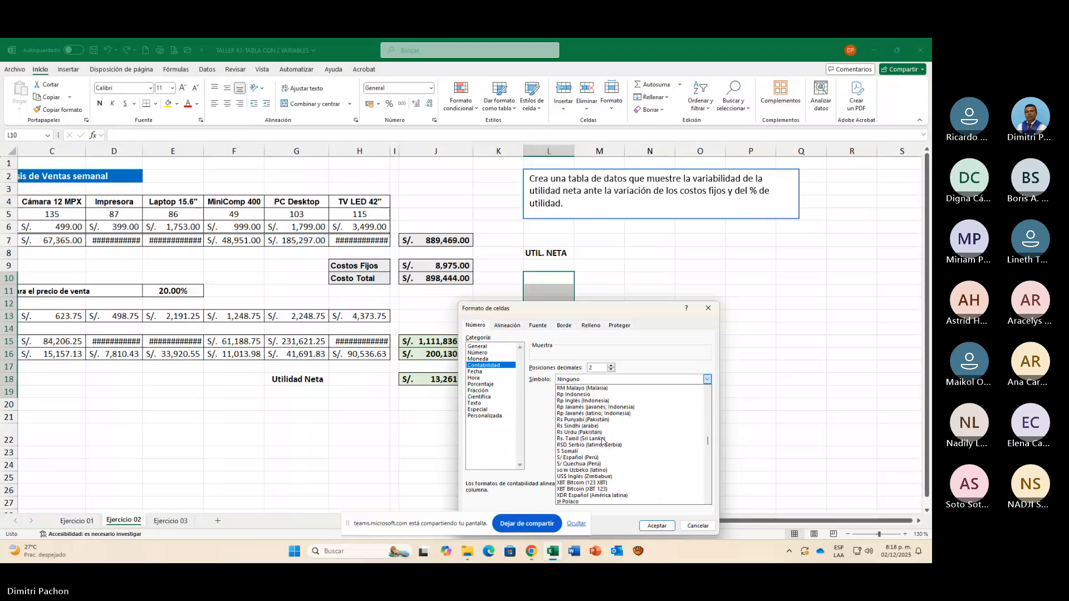
click(578, 457)
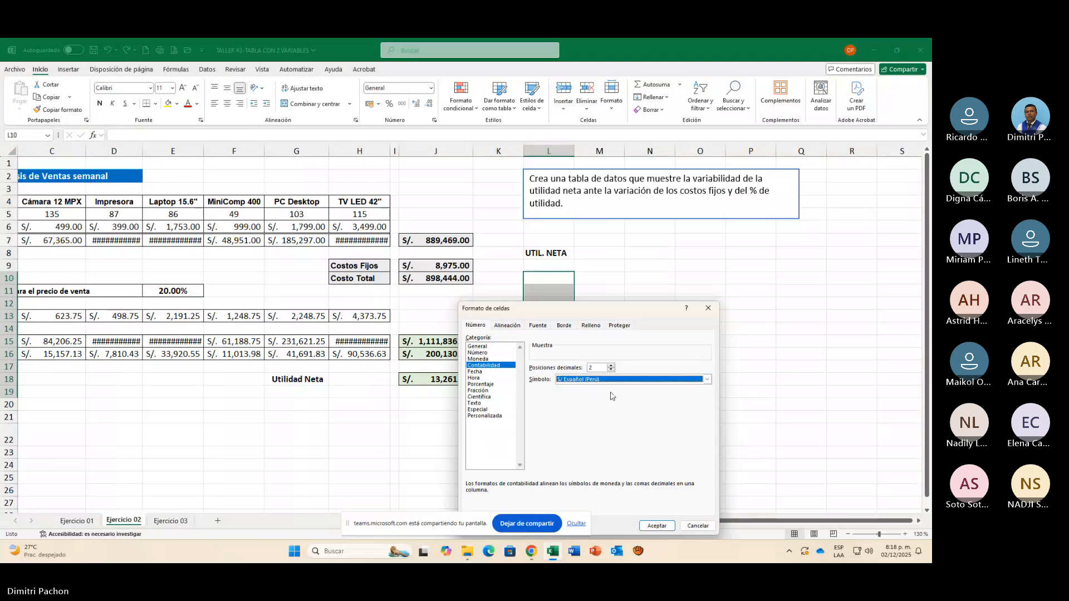
click(656, 525)
Step: Enter fixed costs 8975 and 9005 in L10 and L11, and extend the series down to L19, ending at 9,245.00
click(560, 277)
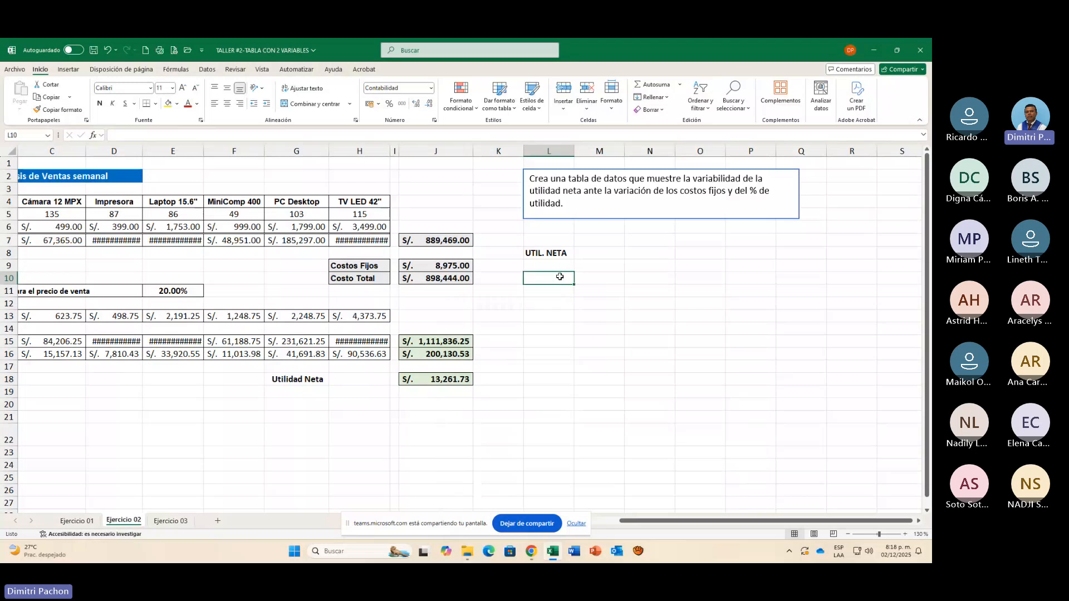
text(8975)
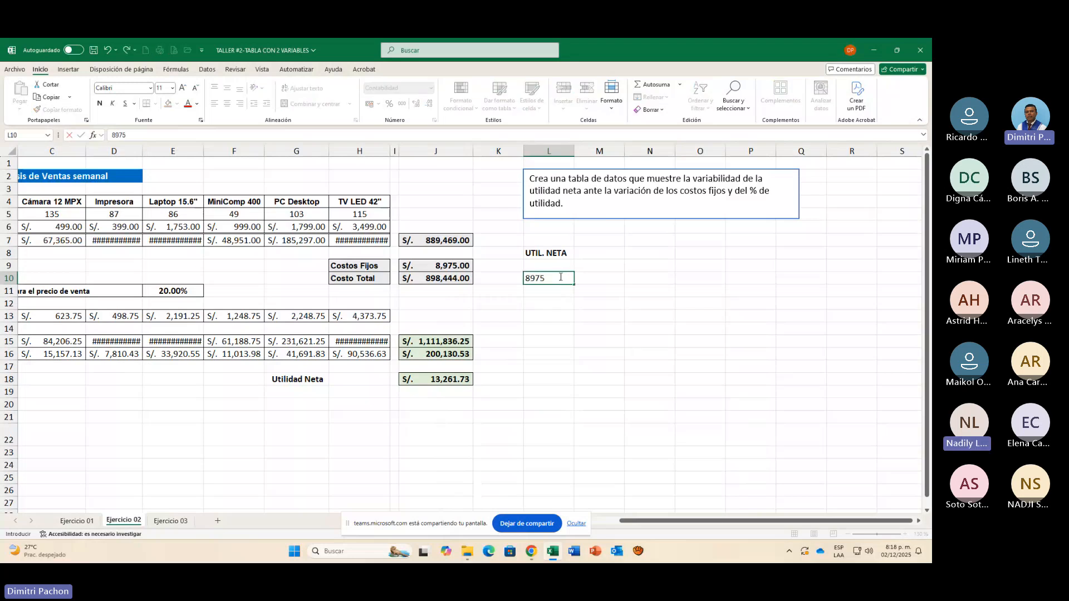
key(ctrl+Return)
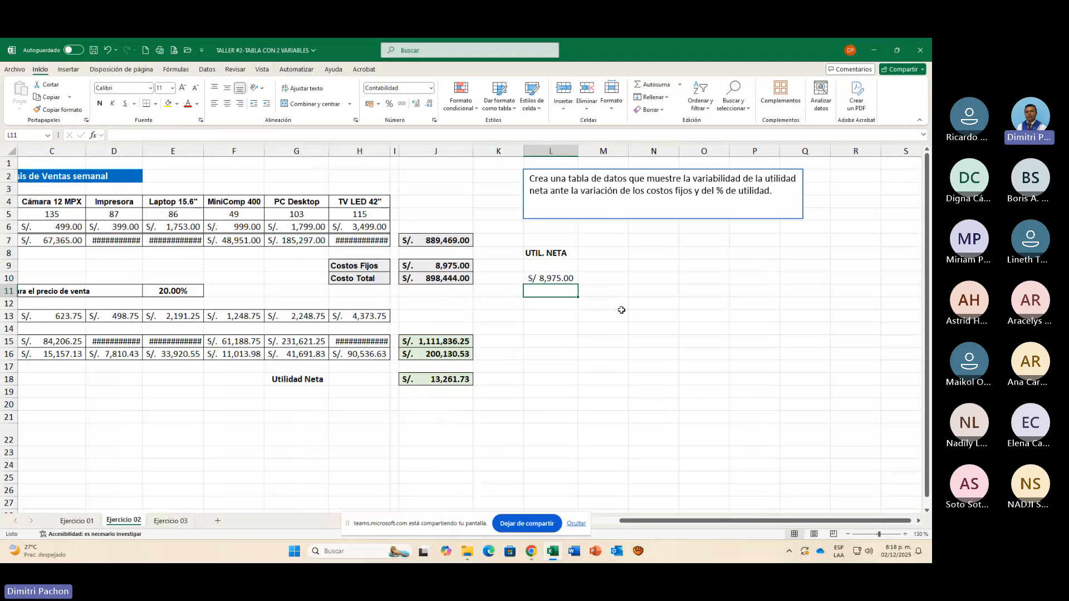
text(900)
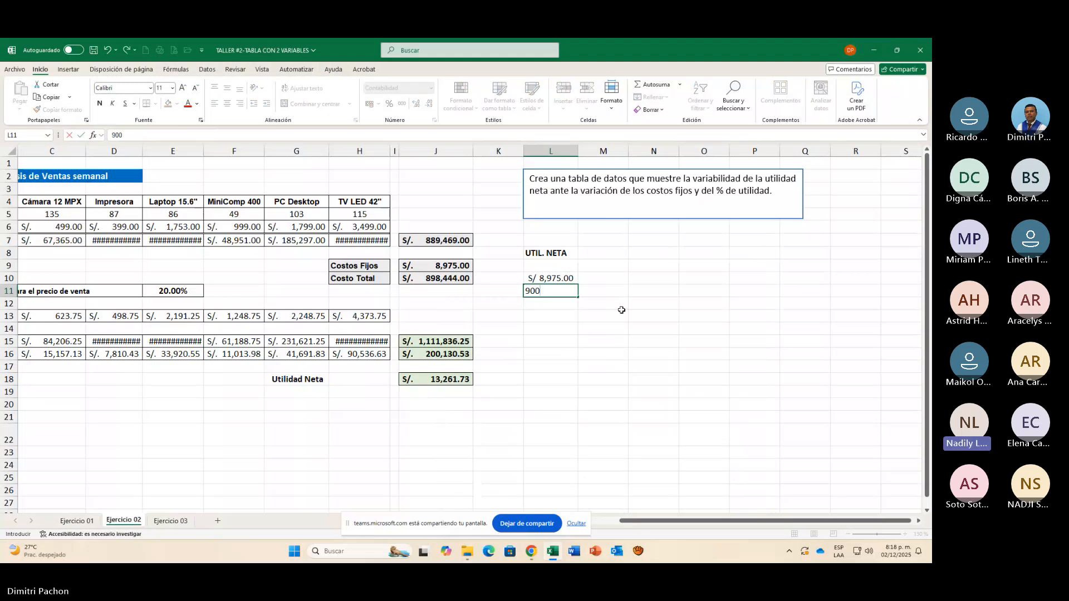
key(Return)
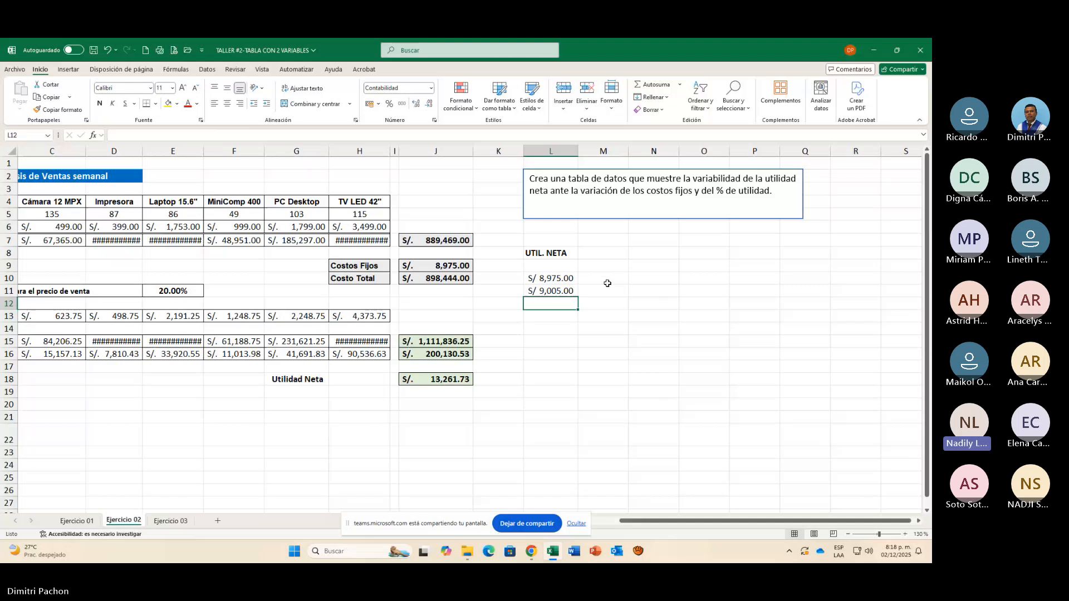
drag(551, 278, 578, 396)
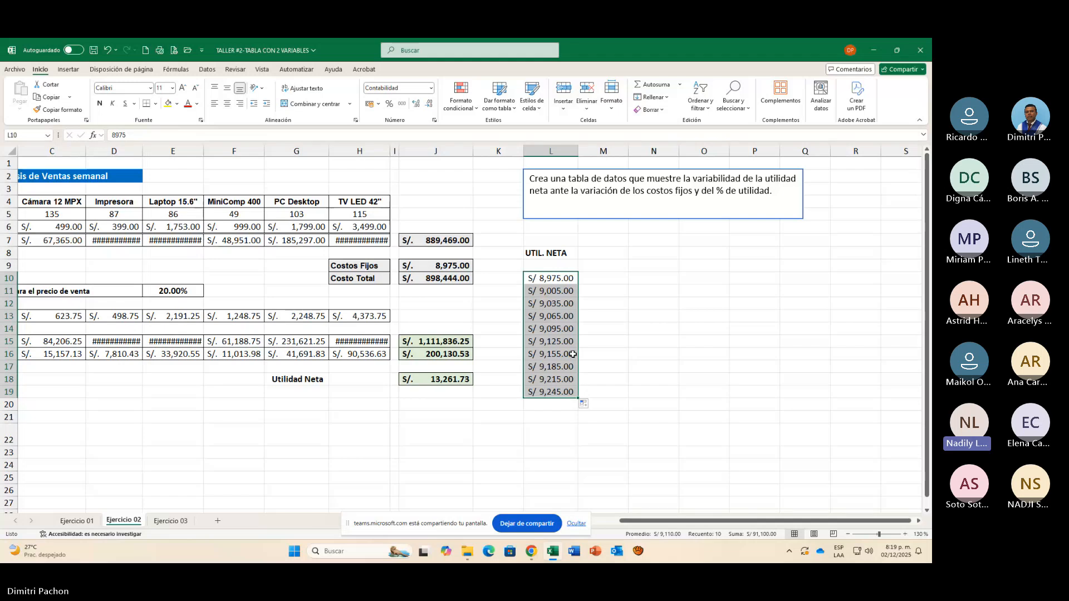
Step: Insert a new column at K, ahead of the fixed-cost table, and remove the fill colour from it
click(498, 151)
right_click(498, 151)
click(524, 248)
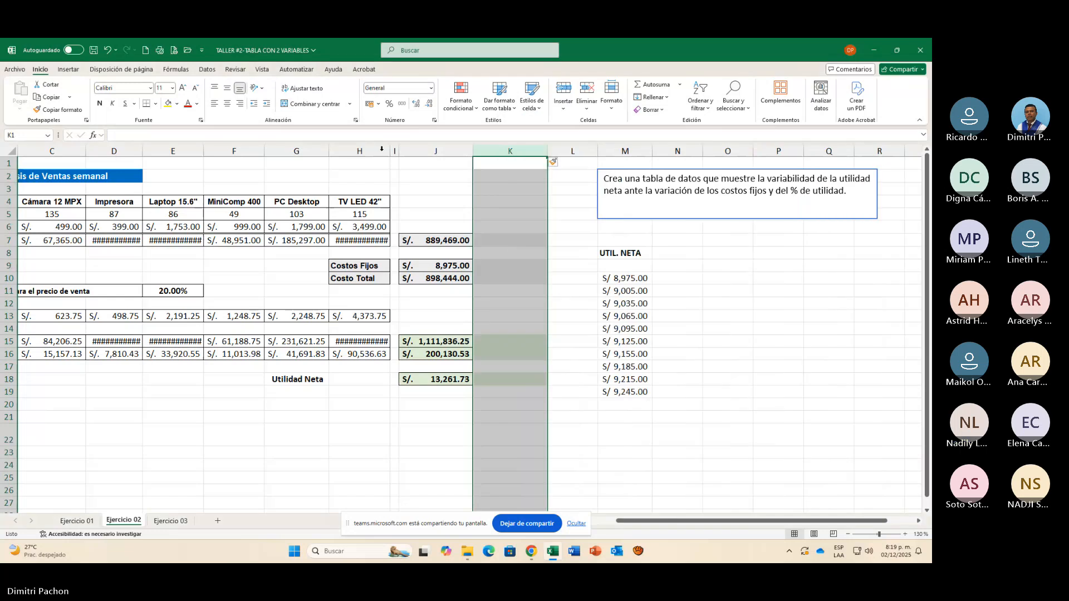
click(177, 105)
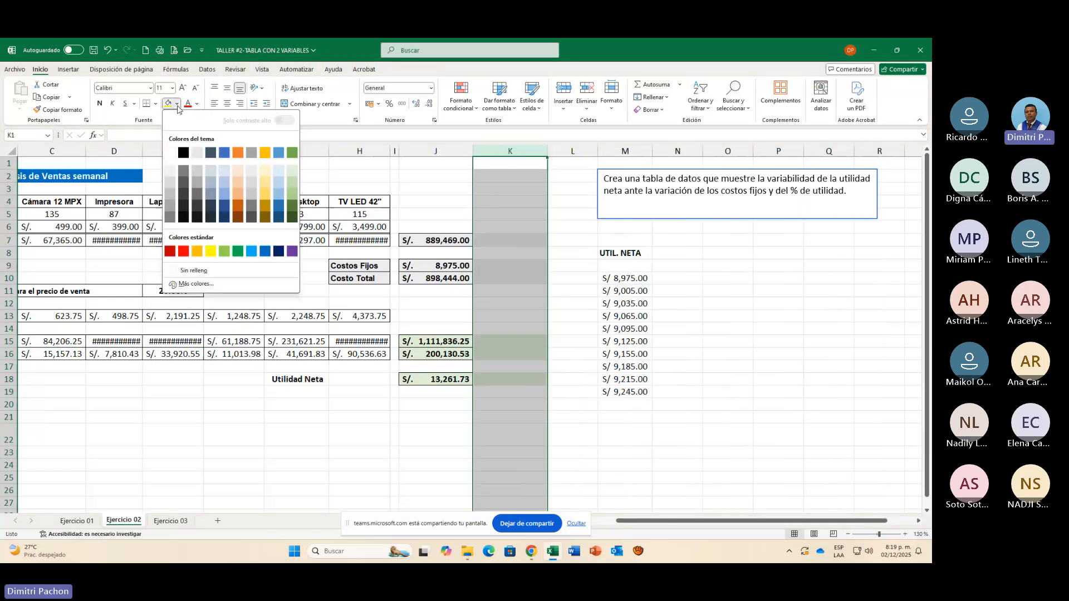
click(192, 270)
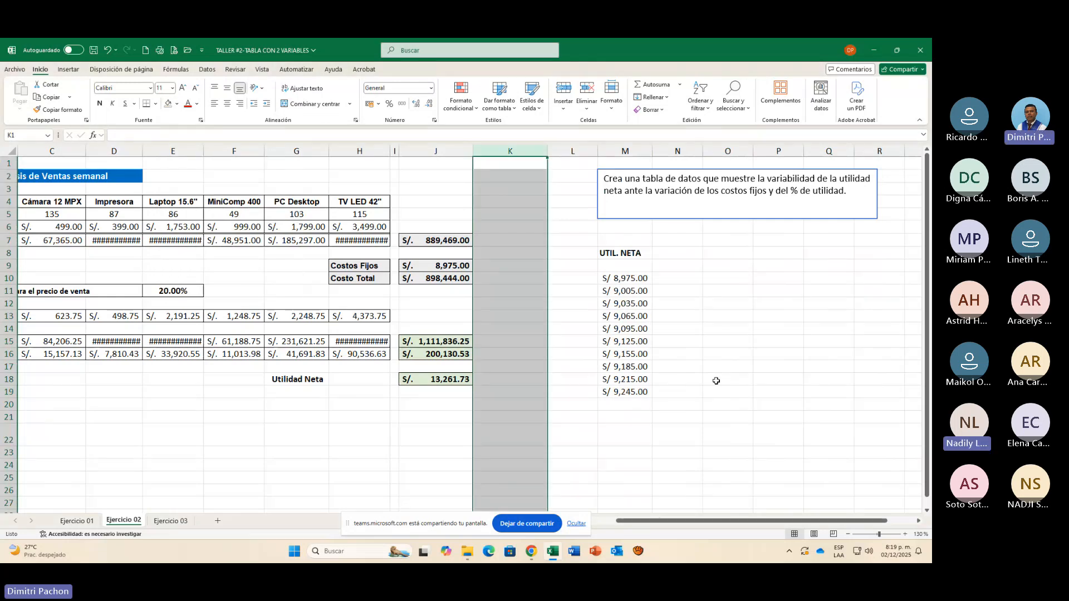
click(684, 384)
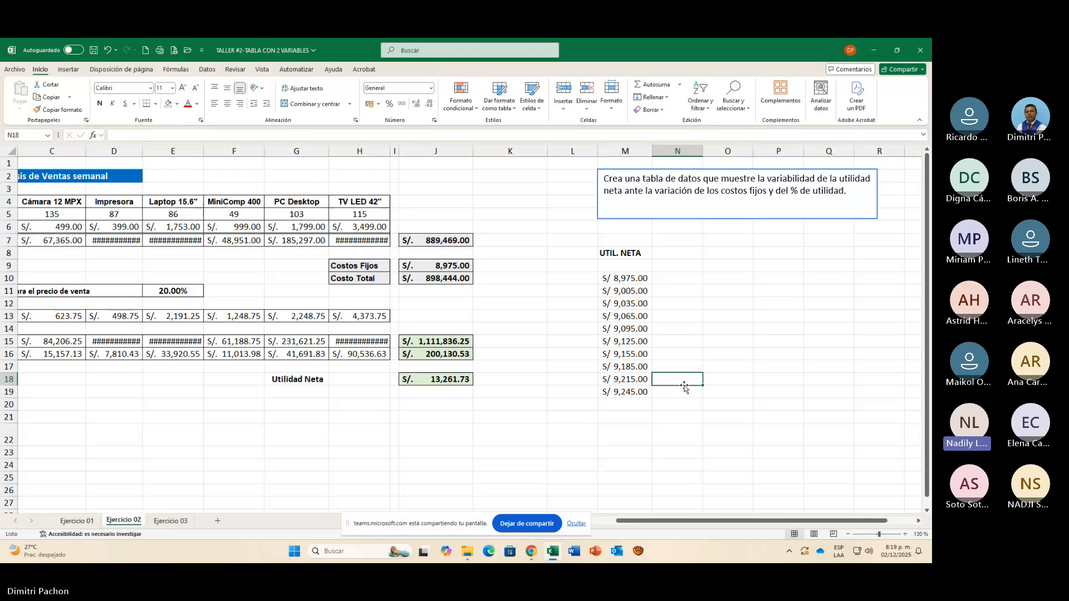
Step: Merge and center cells L10:L19 beside the fixed-cost values and enter the label COSTO FIJO
drag(575, 282, 571, 384)
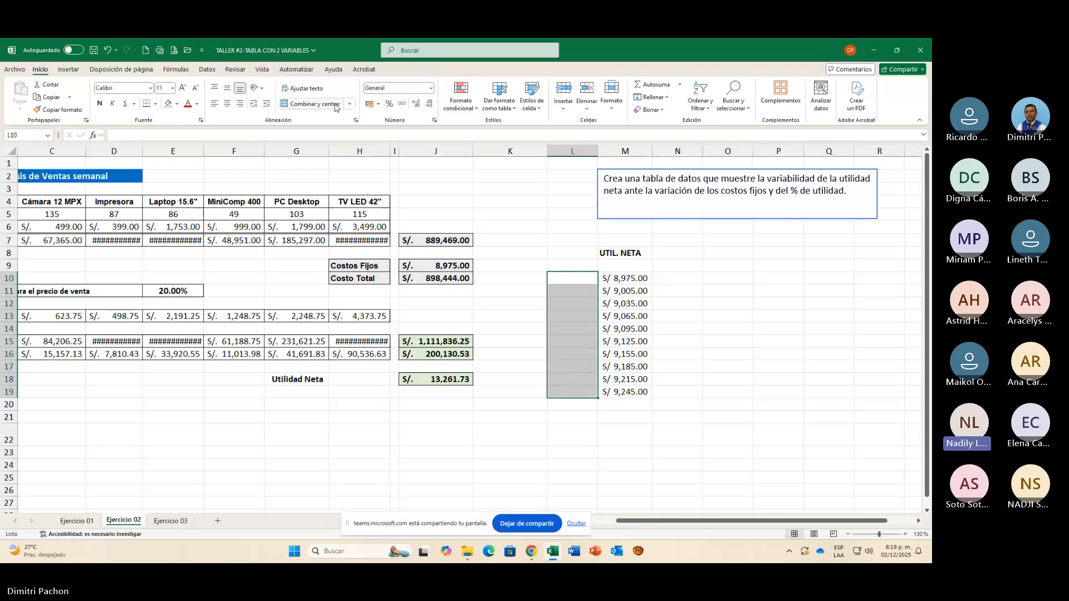
click(311, 104)
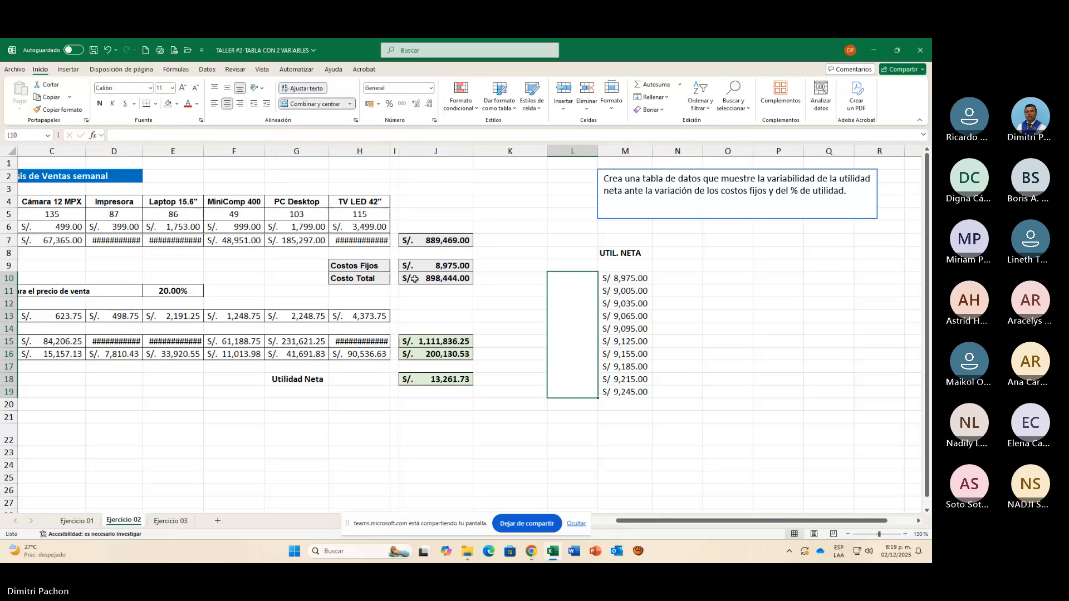
text(COSTO FIJO)
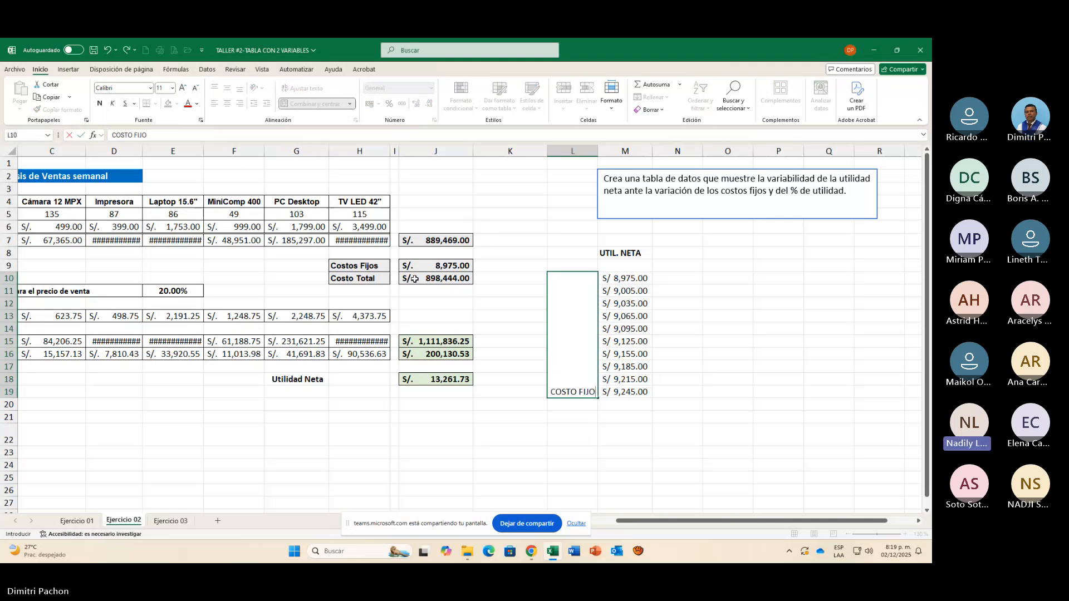
key(Down)
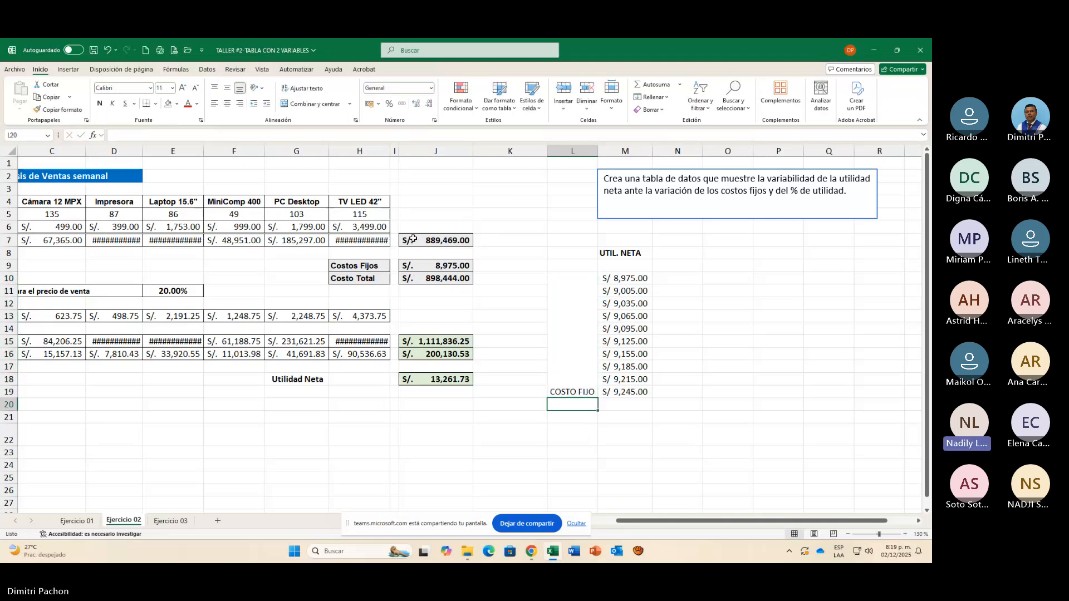
Step: Narrow column L so COSTO FIJO wraps onto two lines, middle-align and bold the label, and select cell N10
click(579, 368)
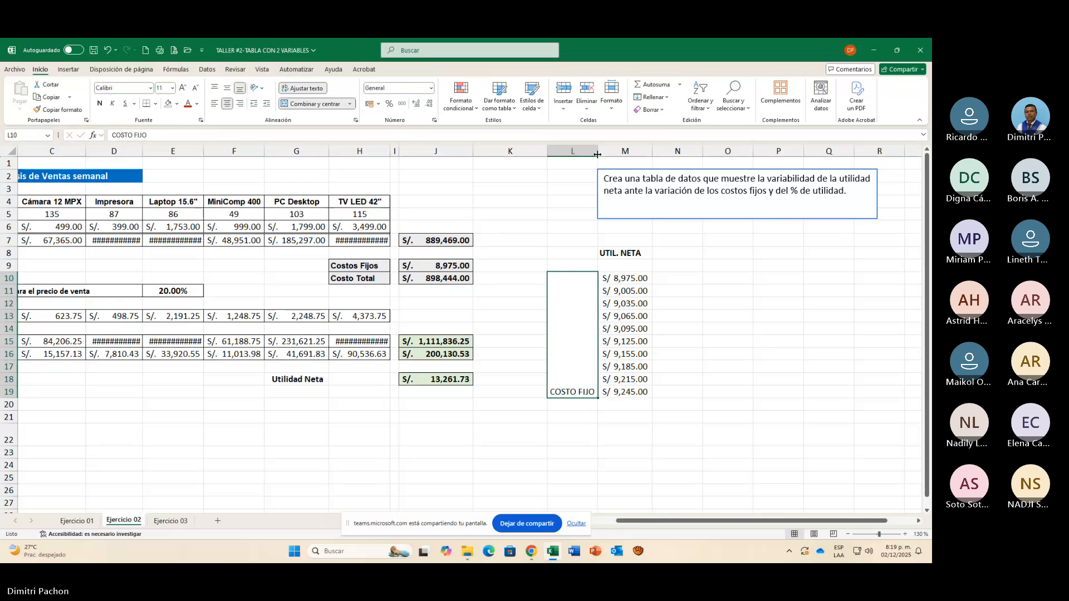
drag(598, 155, 585, 155)
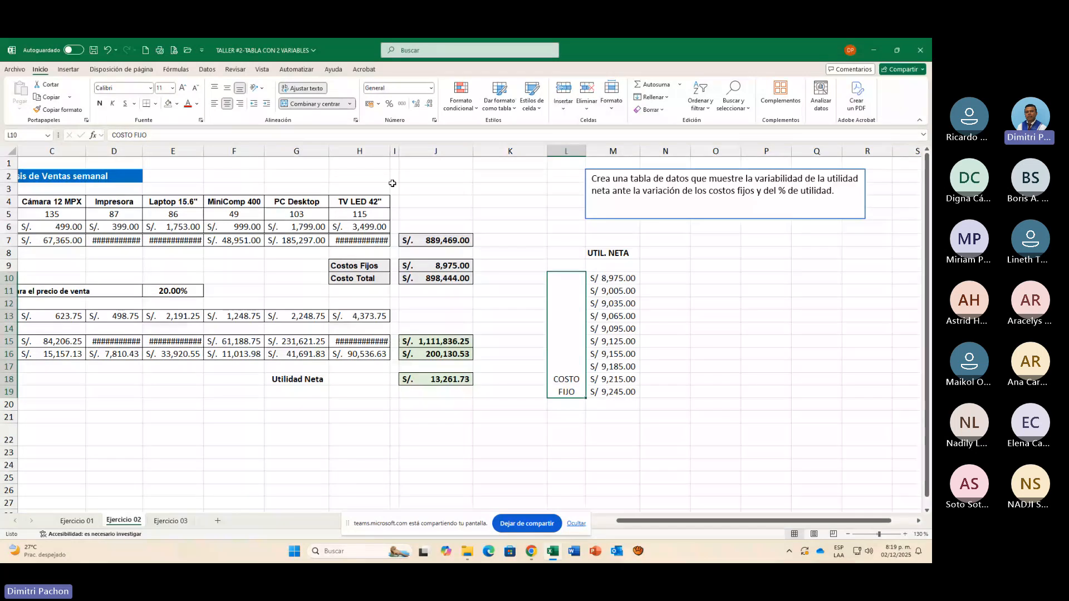
click(228, 88)
click(100, 104)
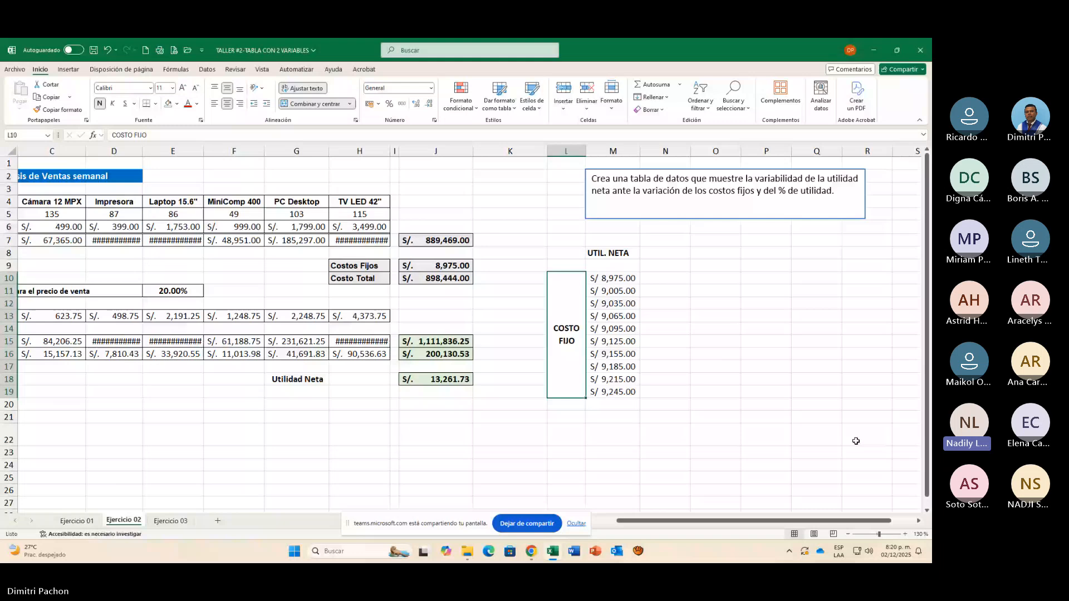
click(855, 441)
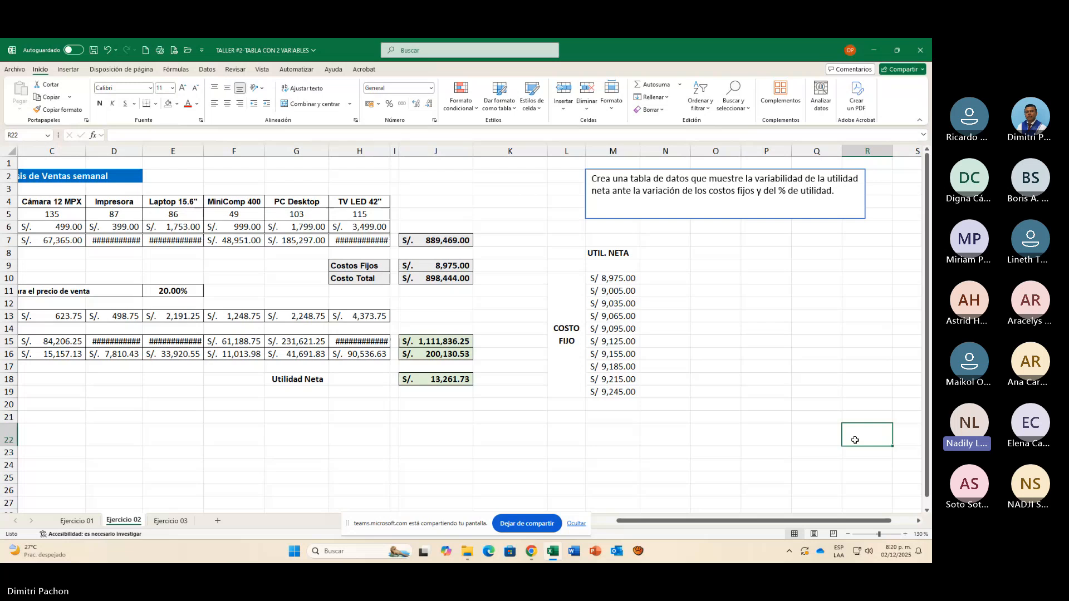
click(662, 280)
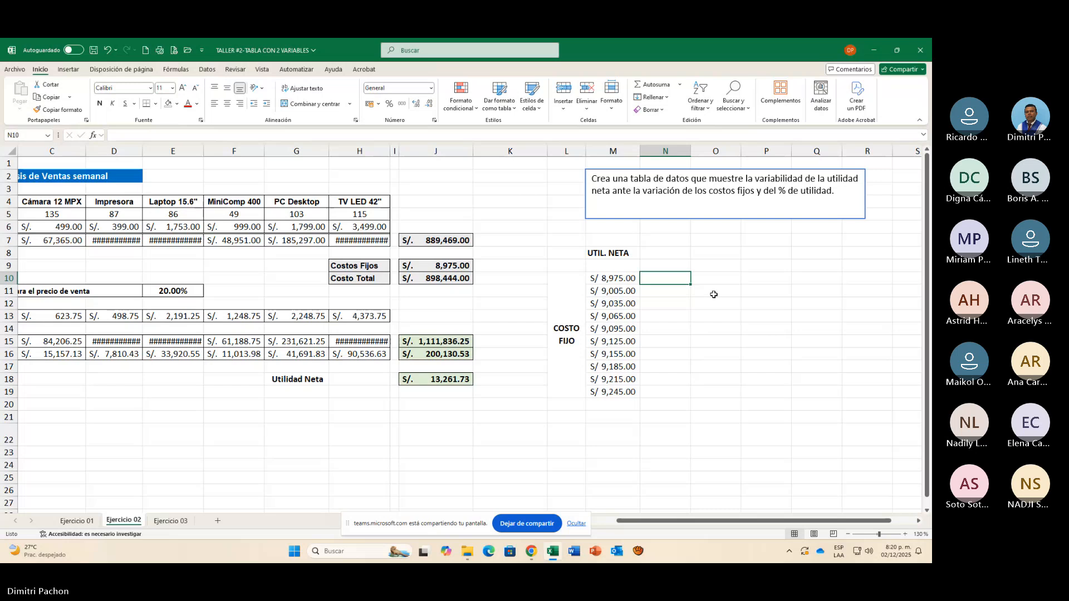
Step: Format the ten header cells N9:W9 as percentages with 0 decimal places
key(Up)
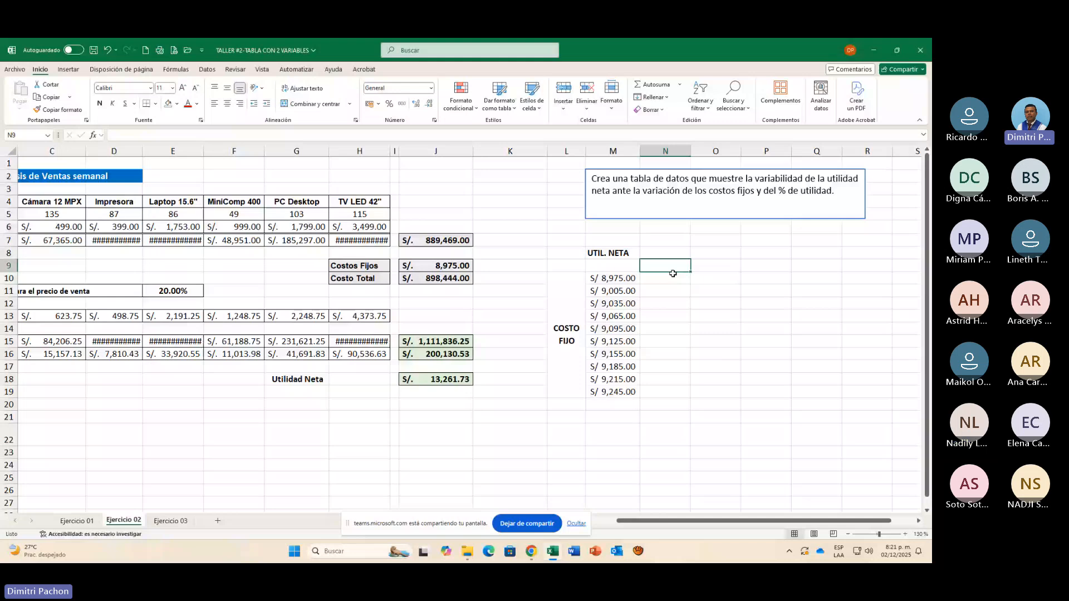
drag(673, 273, 734, 269)
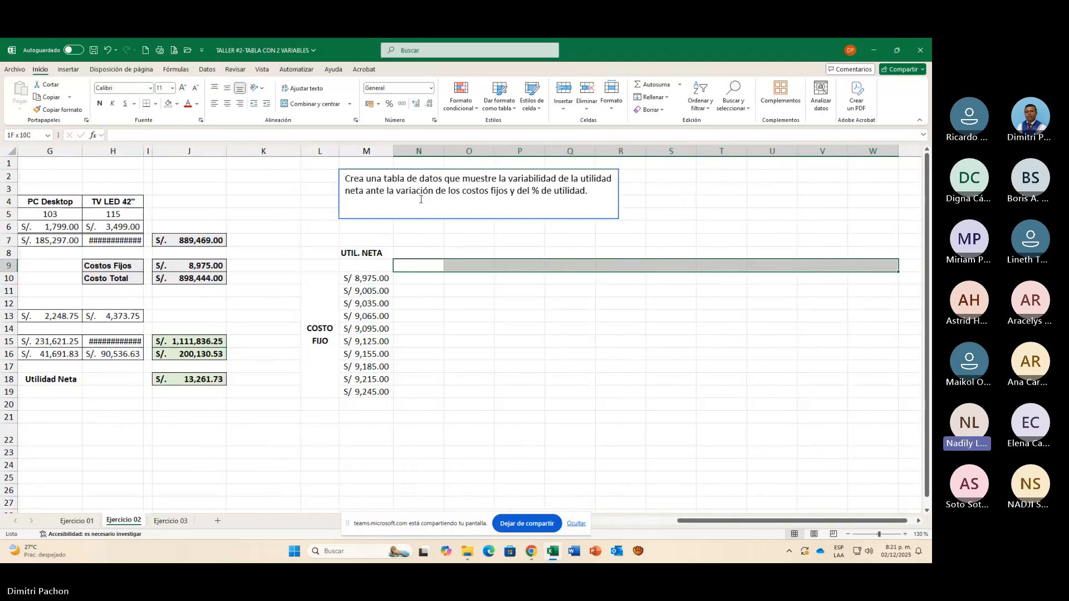
click(434, 121)
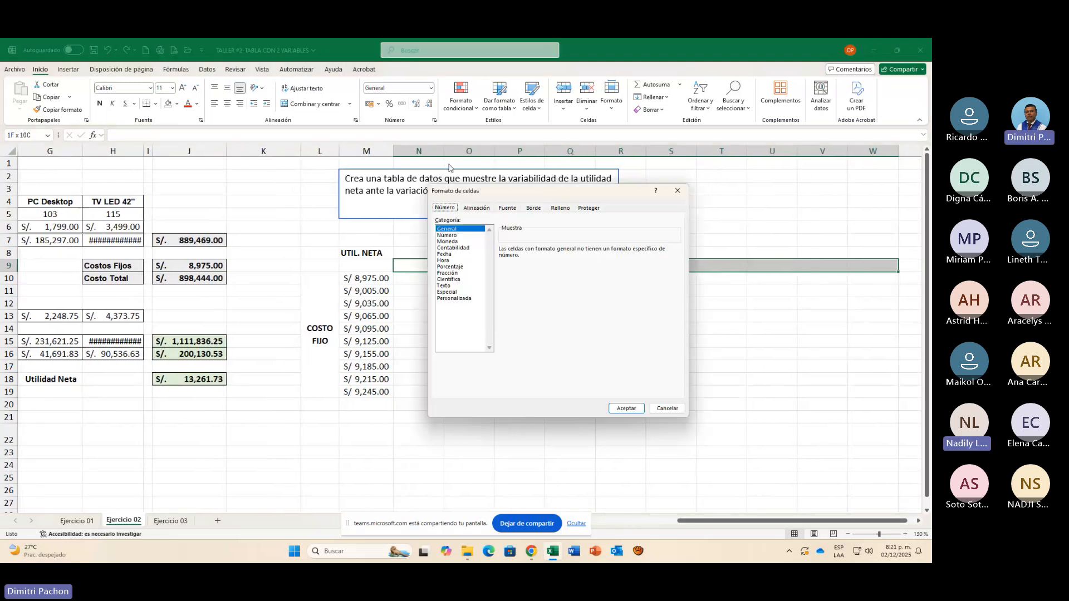
click(449, 267)
click(580, 253)
click(580, 253)
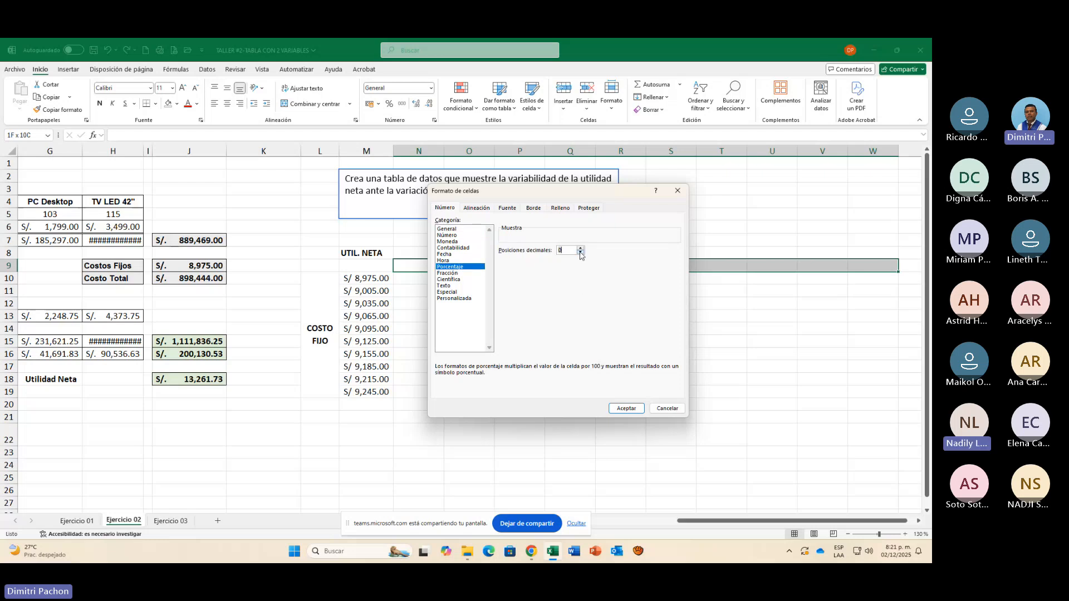
click(627, 409)
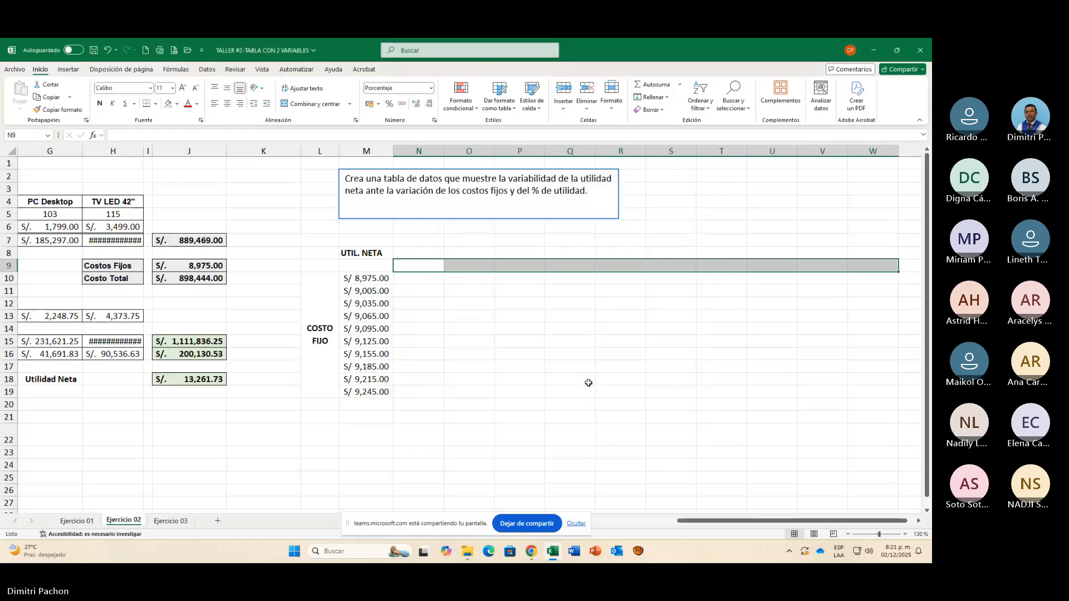
Step: Enter 20% in N9 as the first profit percentage of the header row
click(426, 266)
text(20)
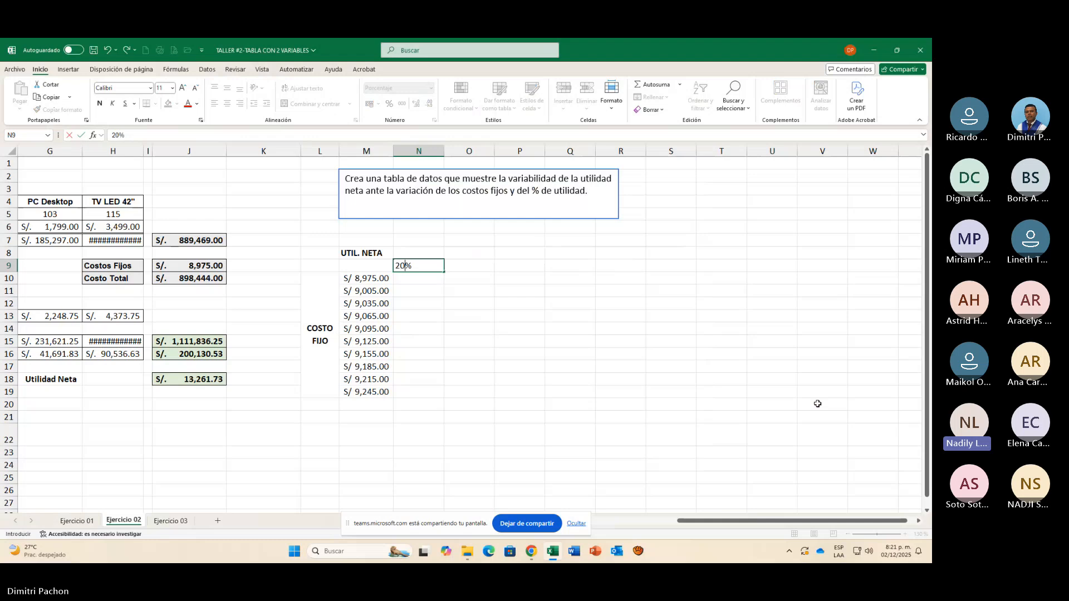
key(Tab)
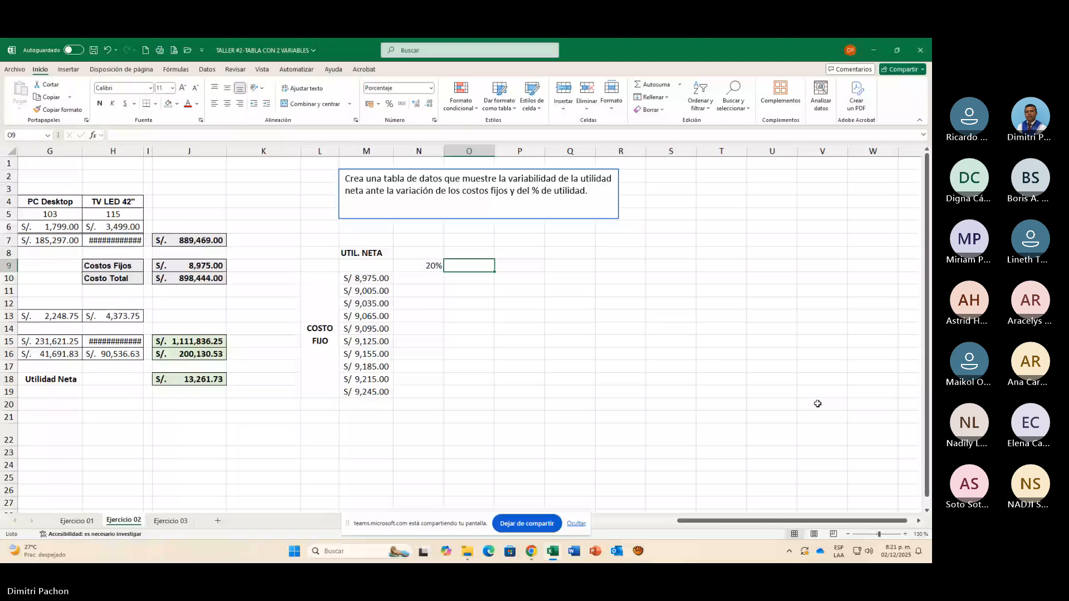
Step: Enter 30% in O9 and extend the percentage series from N9:O9 across to W9, ending at 110%
text(30%)
click(440, 267)
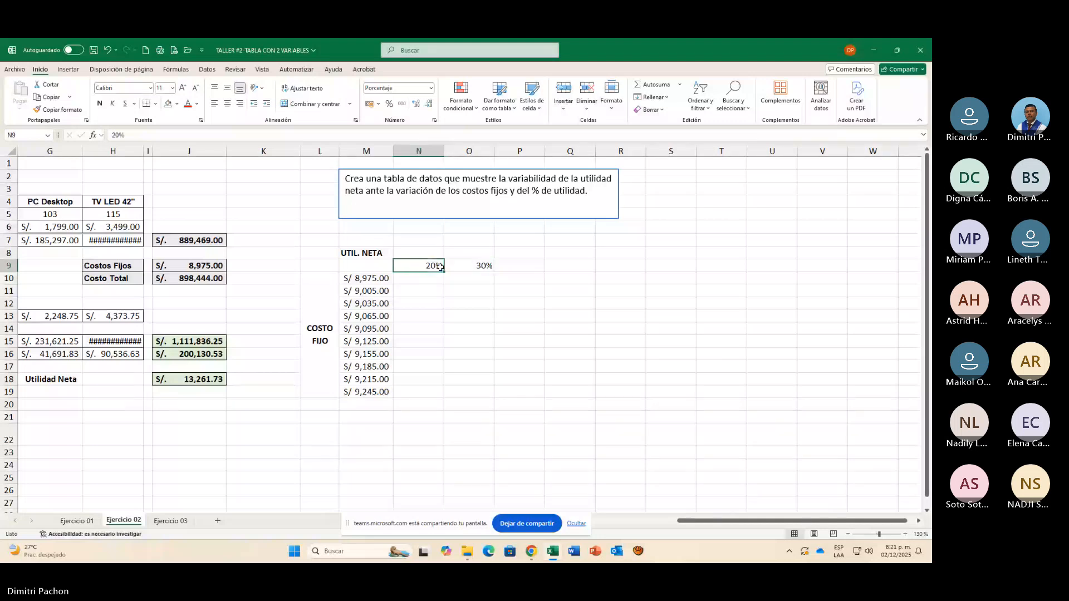
drag(440, 267, 877, 274)
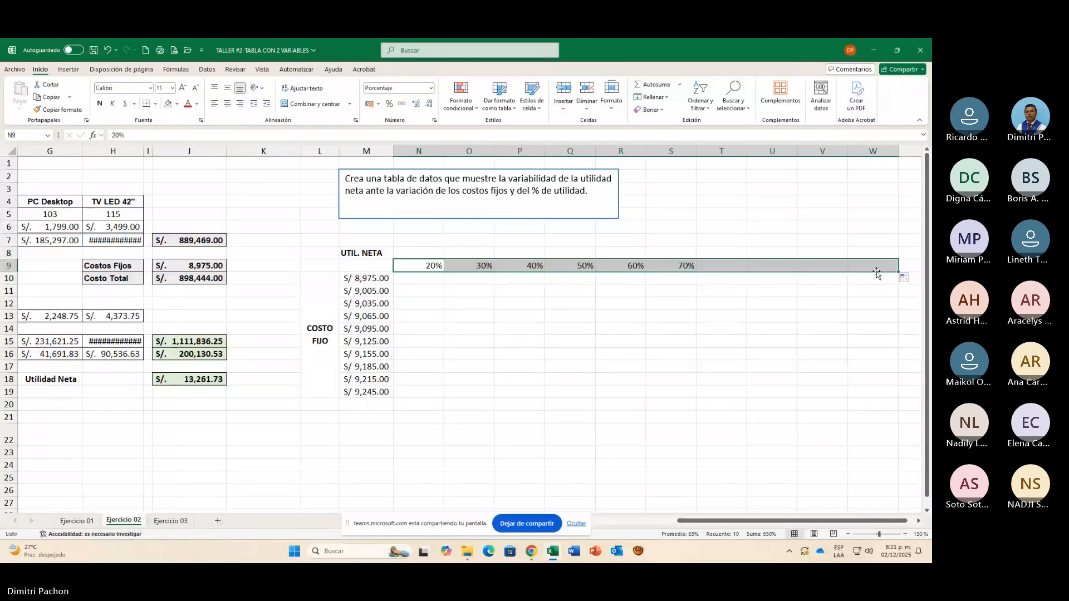
click(522, 412)
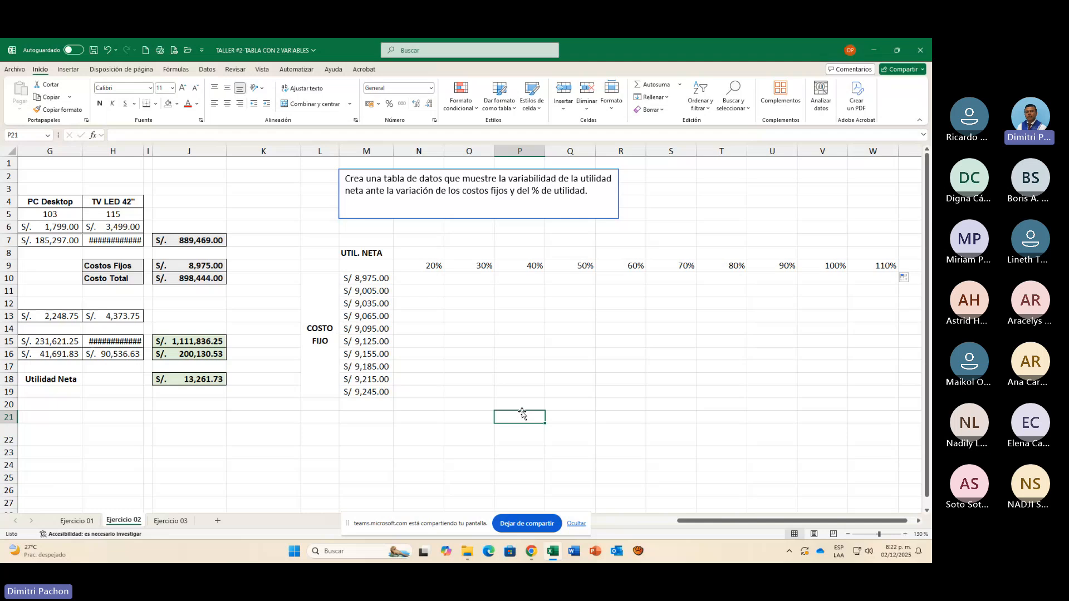
Step: Set O9 to 21% and refill the series from N9:O9 across to W9, ending at 29%
click(431, 266)
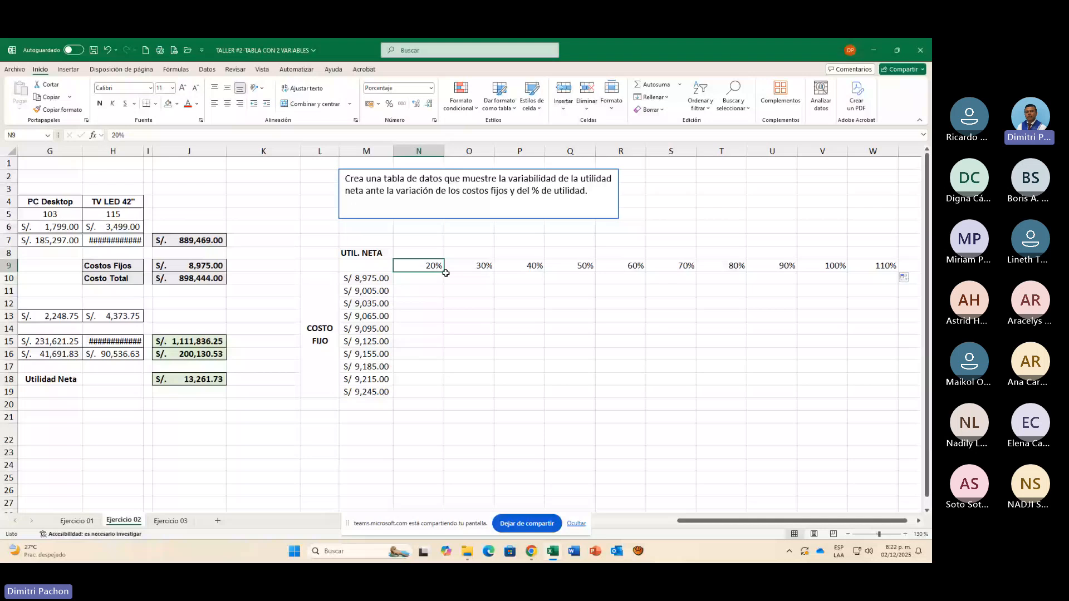
click(471, 267)
text(21)
key(Return)
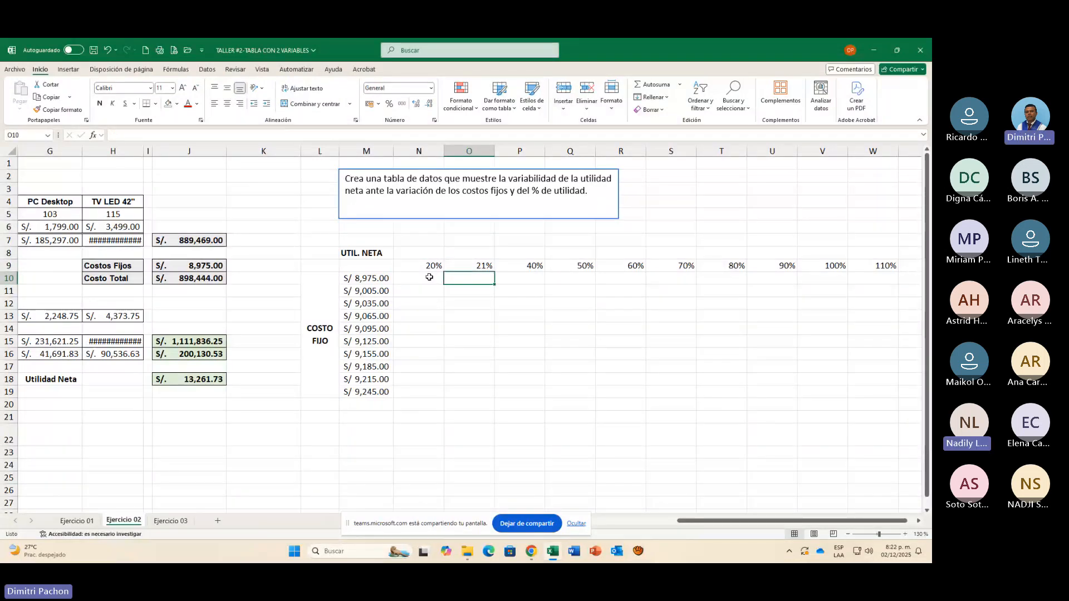
drag(429, 268, 885, 272)
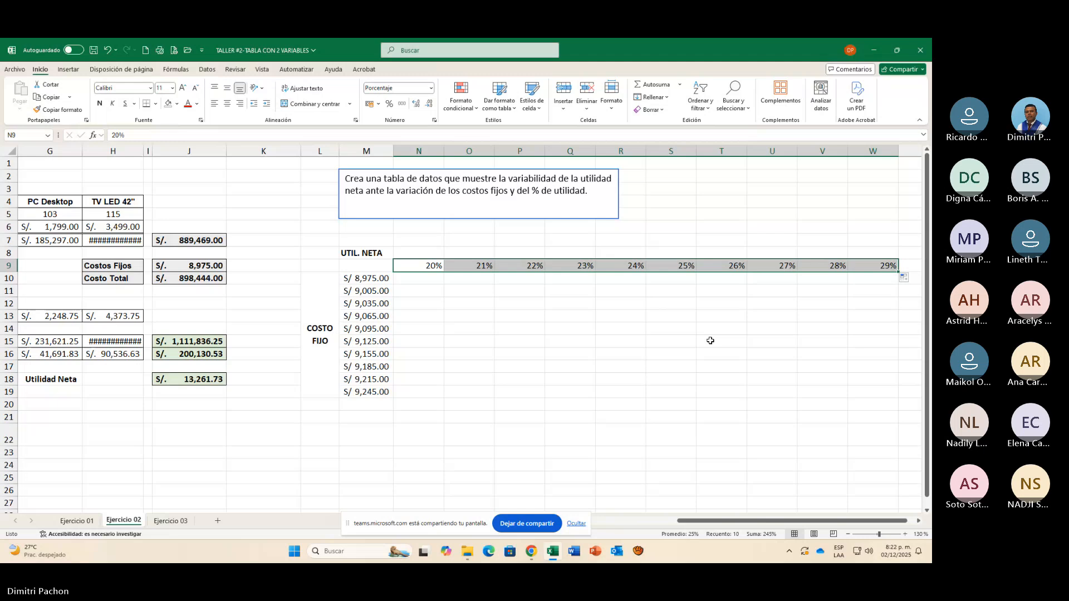
click(634, 410)
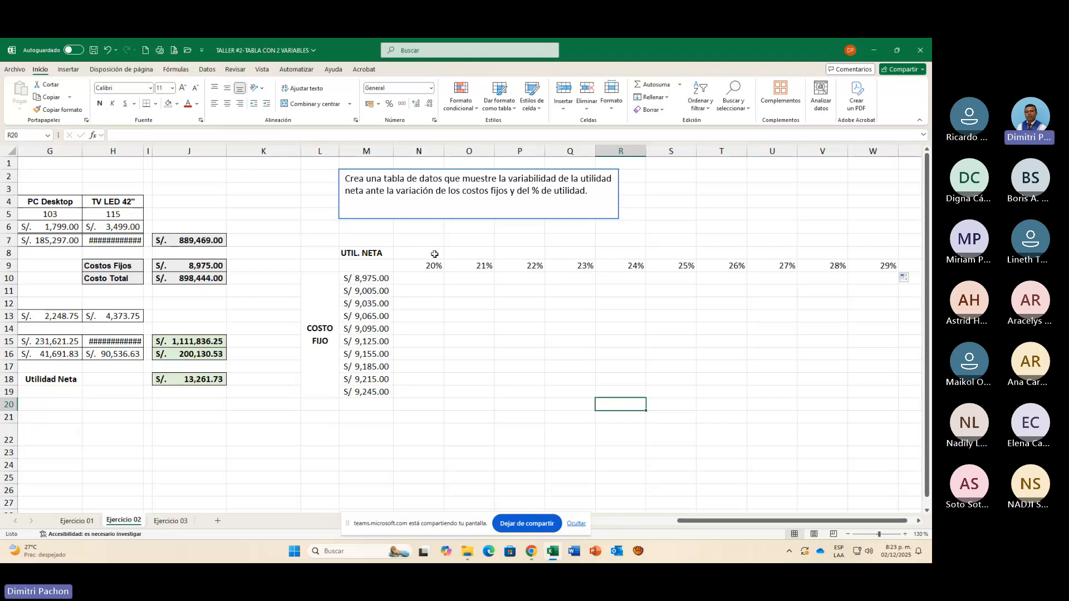
Step: Merge and center N8:W8 above the percentages and enter the bold label % DE UTILIDAD
drag(434, 253, 891, 252)
click(315, 105)
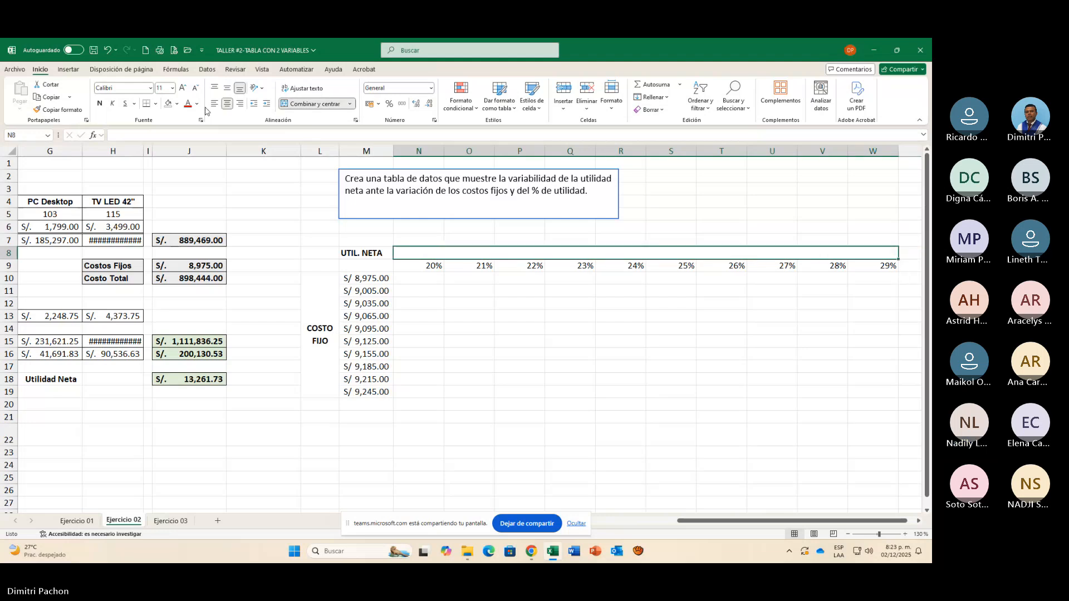
key(ctrl+n)
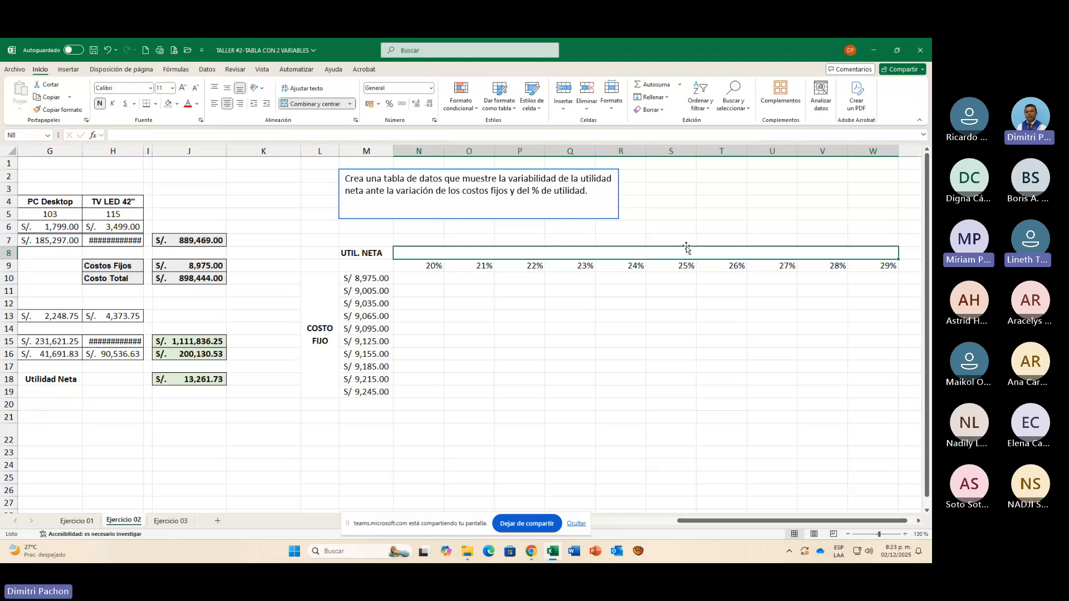
drag(704, 521, 578, 533)
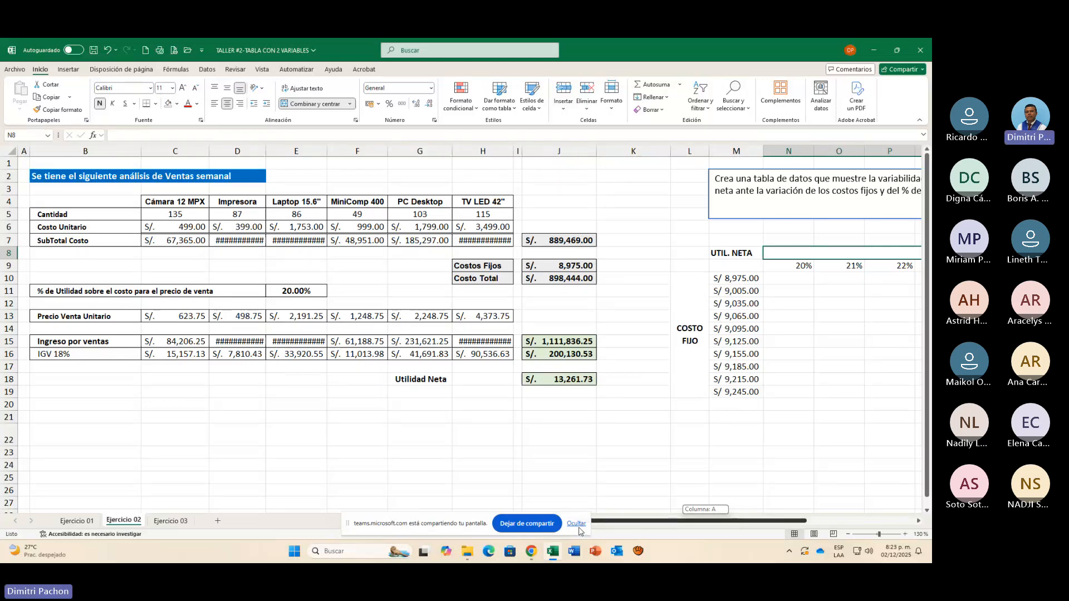
text(% DE UTI)
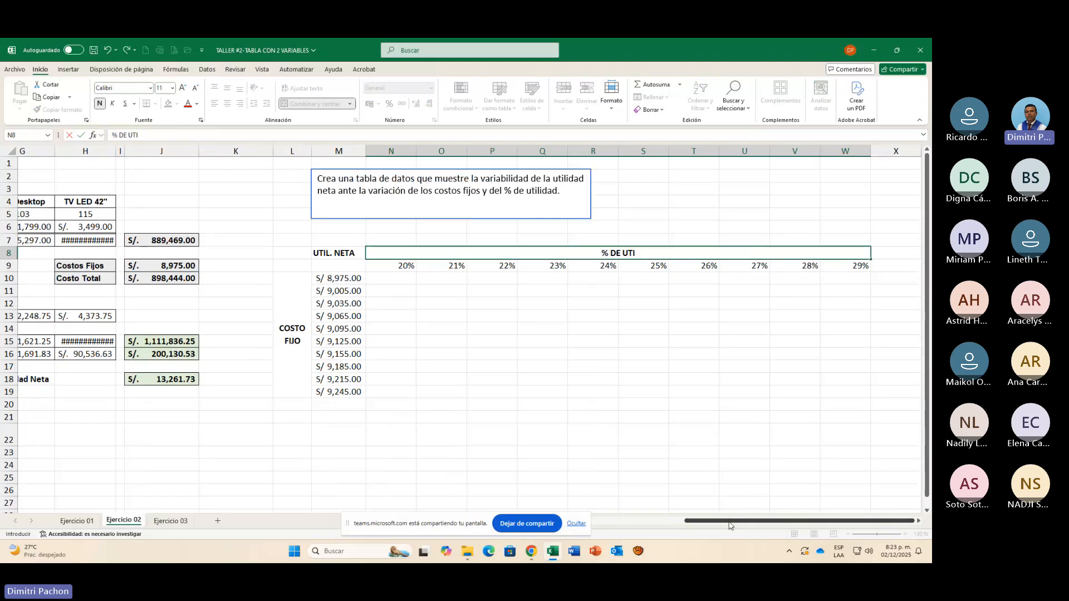
text(LIDAD)
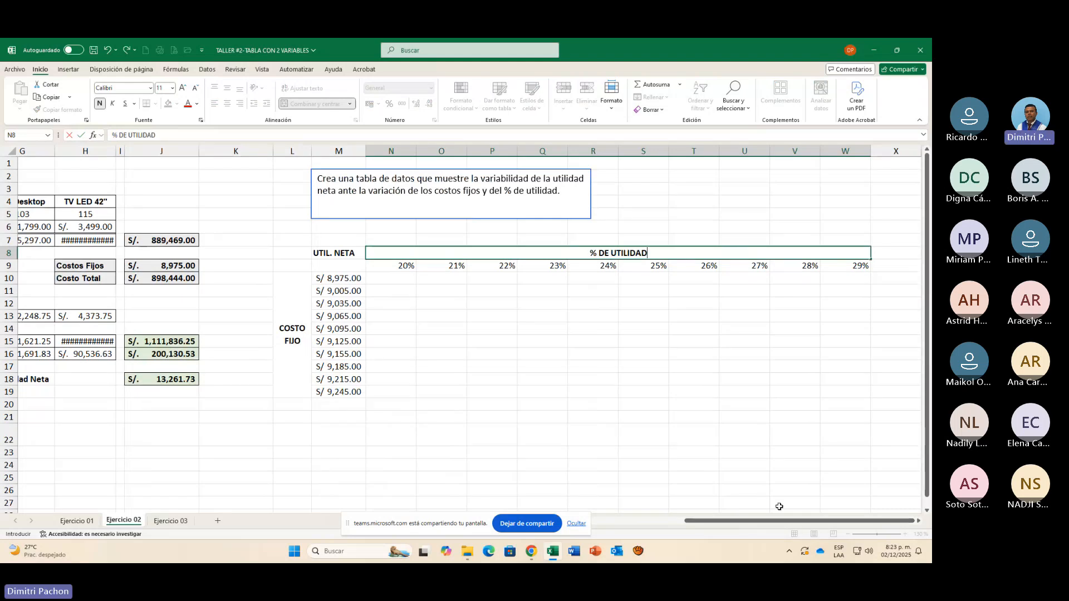
key(Return)
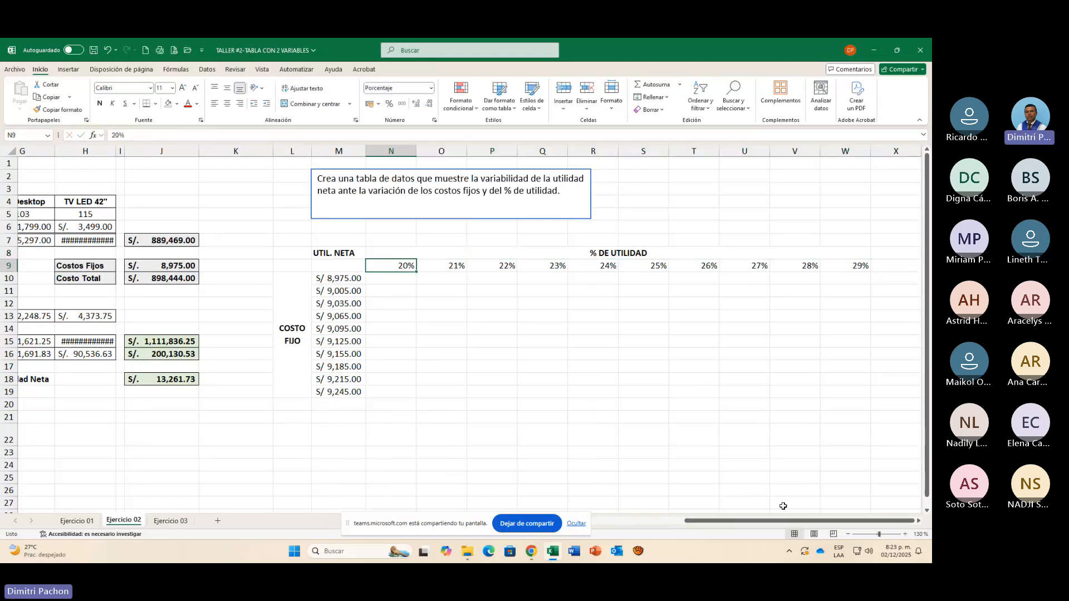
Step: Link M9 to the net profit cell with the formula =J18 and make it bold
click(354, 267)
text(=)
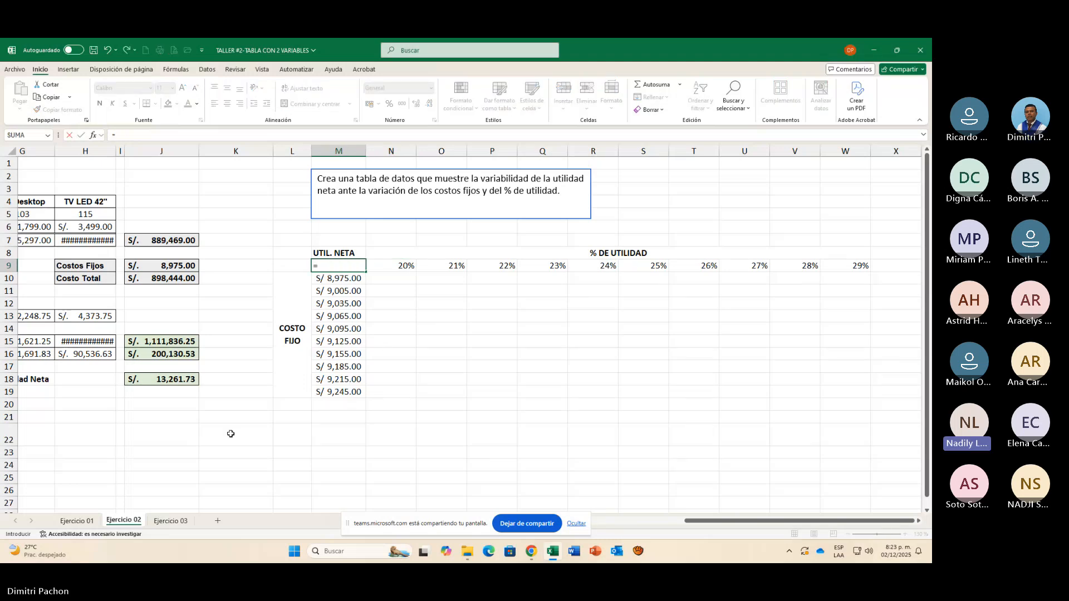
click(167, 379)
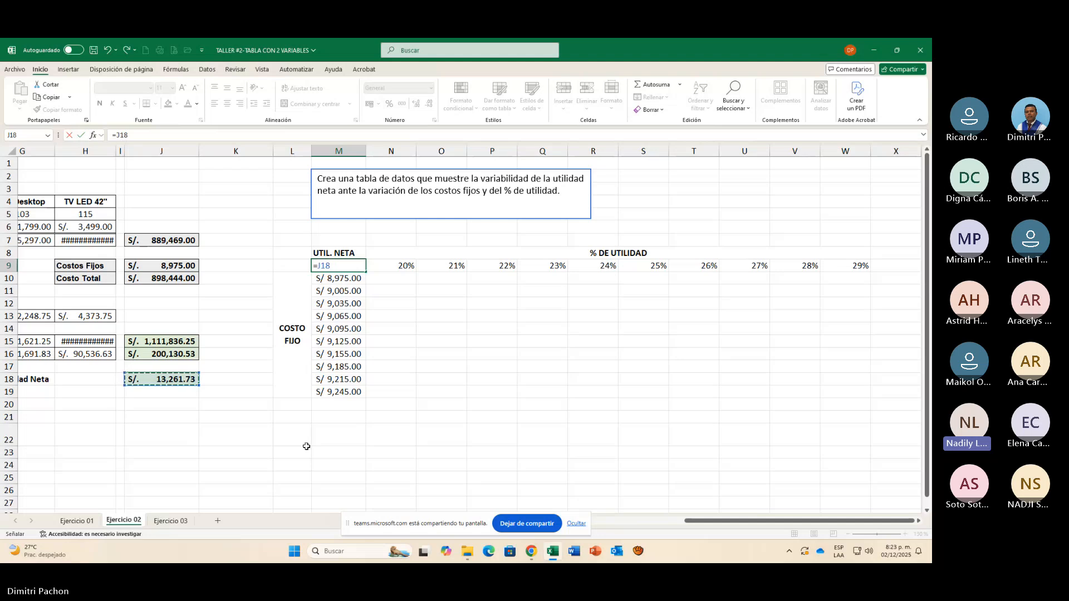
key(Return)
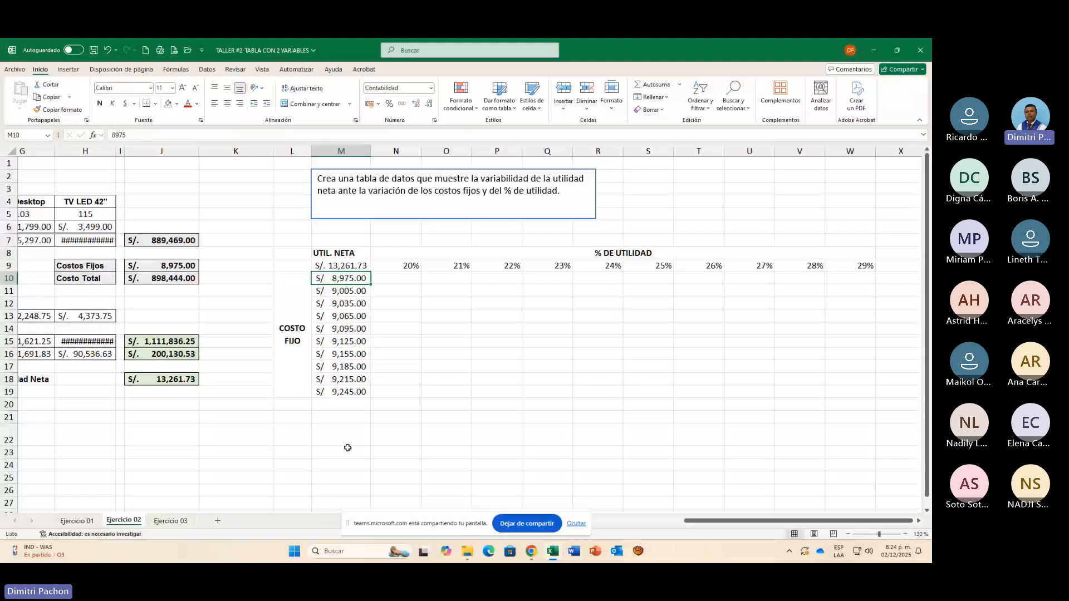
key(Up)
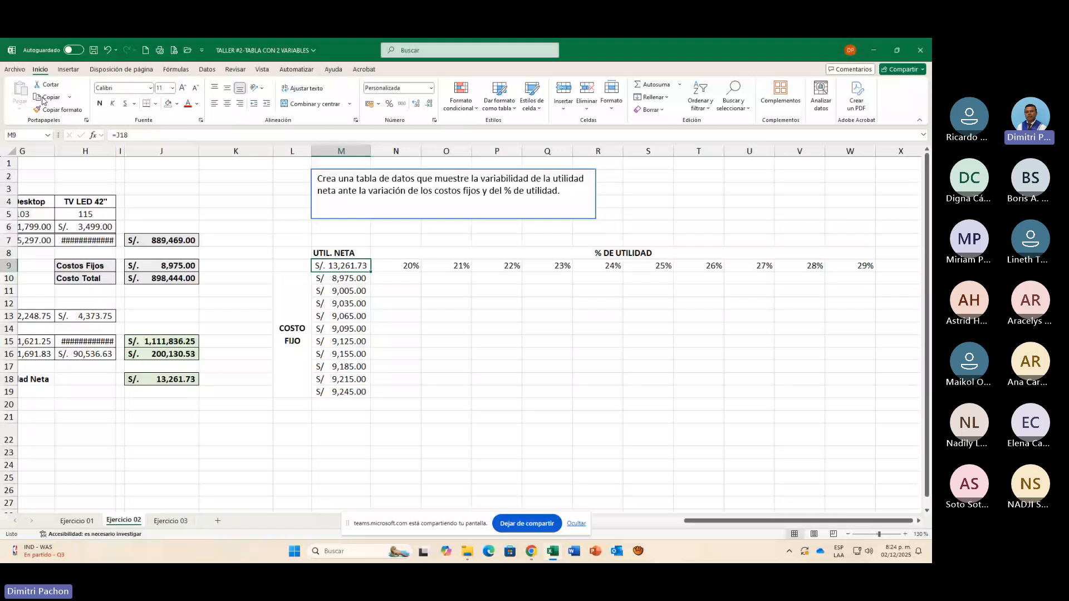
key(ctrl+n)
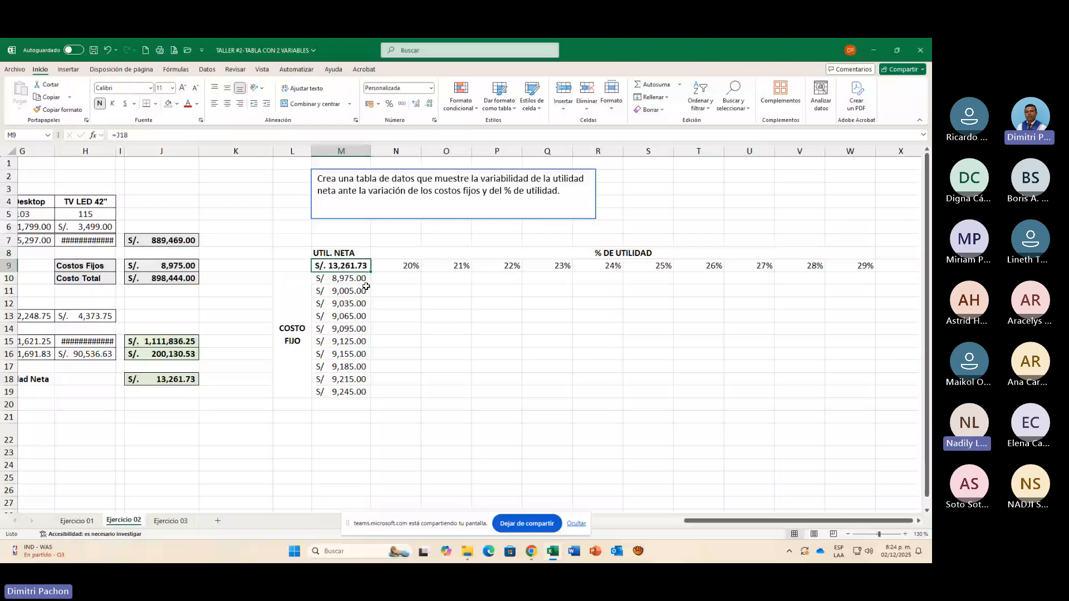
Step: Create a what-if data table over M9:W19 with E11 as the row input cell and J9 as the column input cell
drag(356, 266, 404, 269)
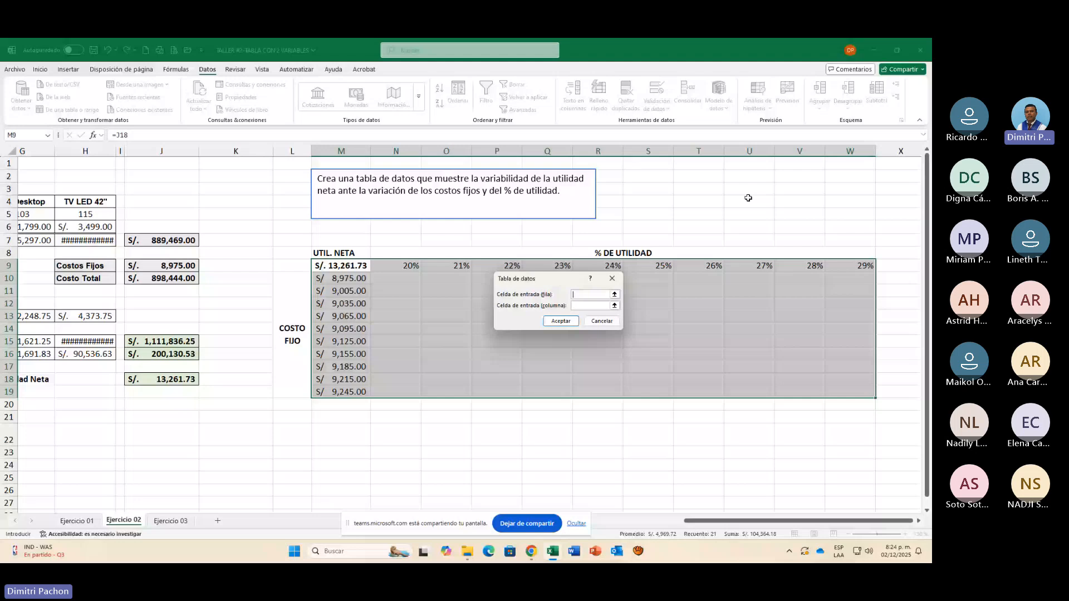
drag(707, 520, 619, 518)
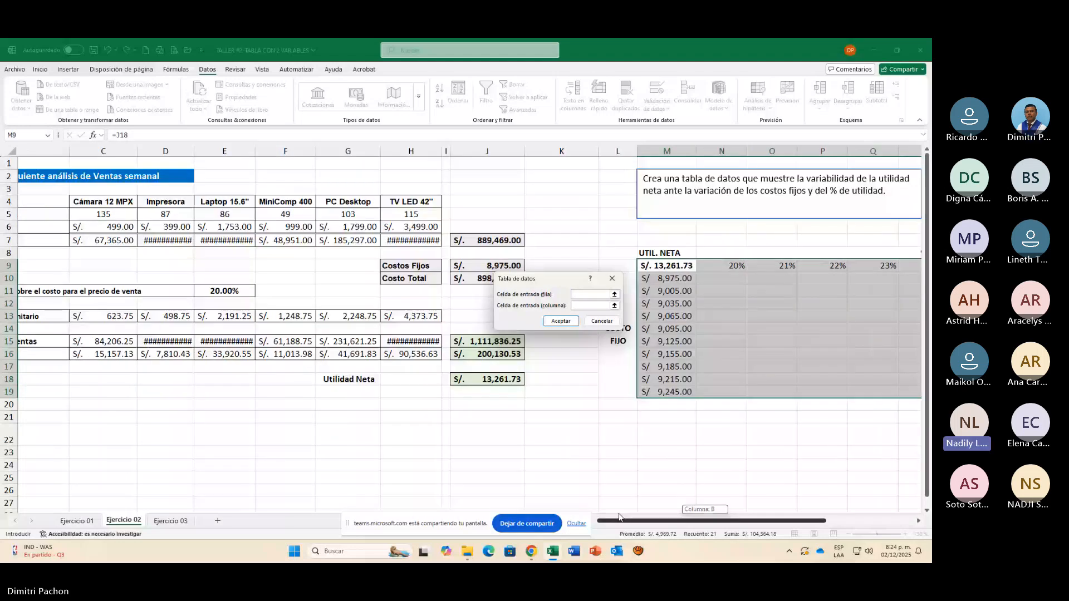
drag(619, 517, 622, 512)
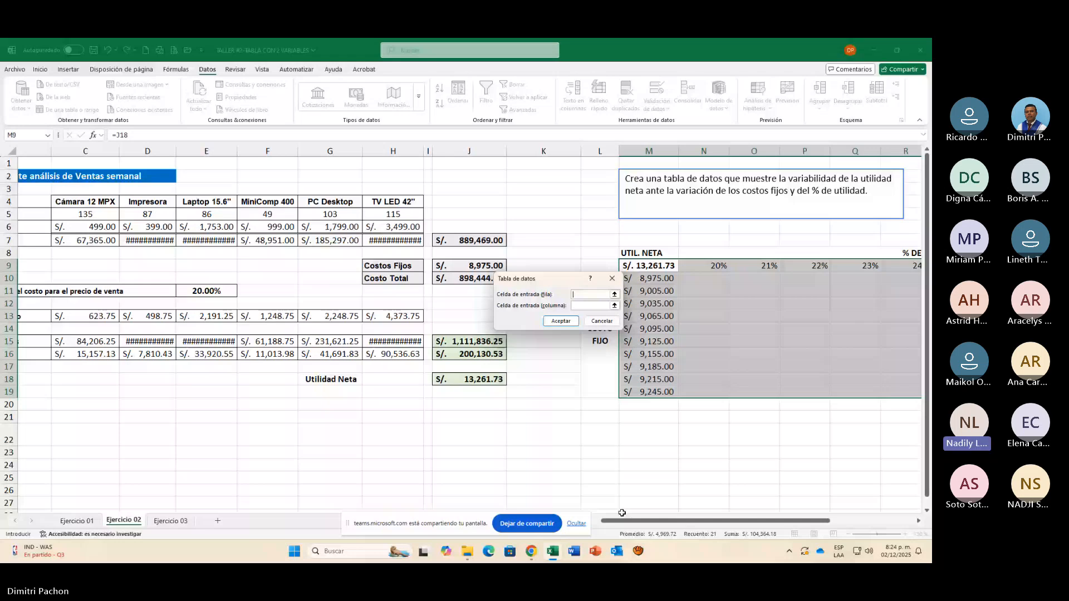
mouse_move(545, 552)
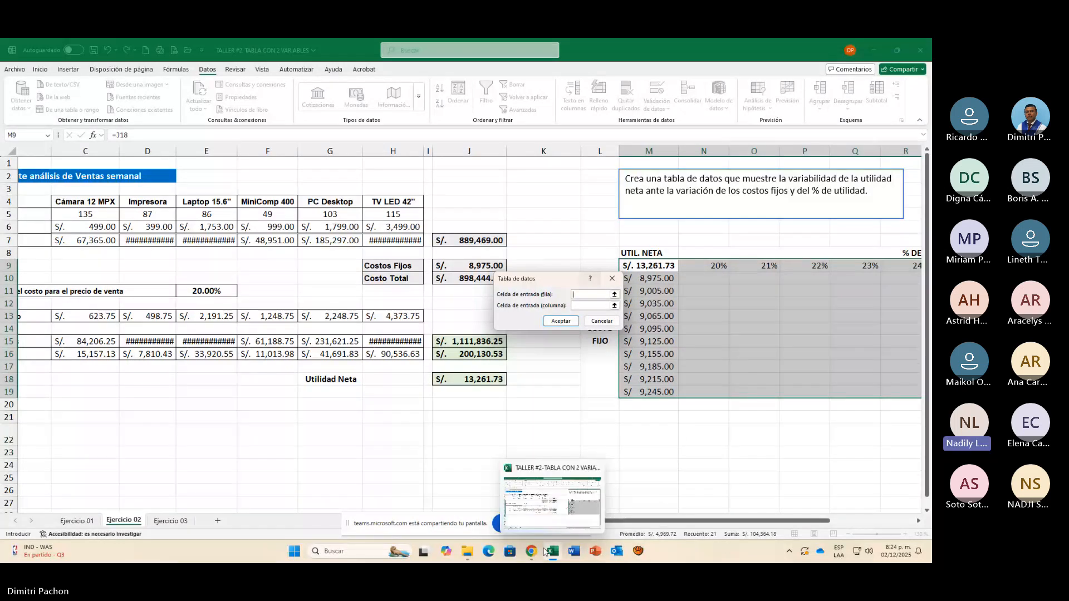
click(220, 291)
key(Tab)
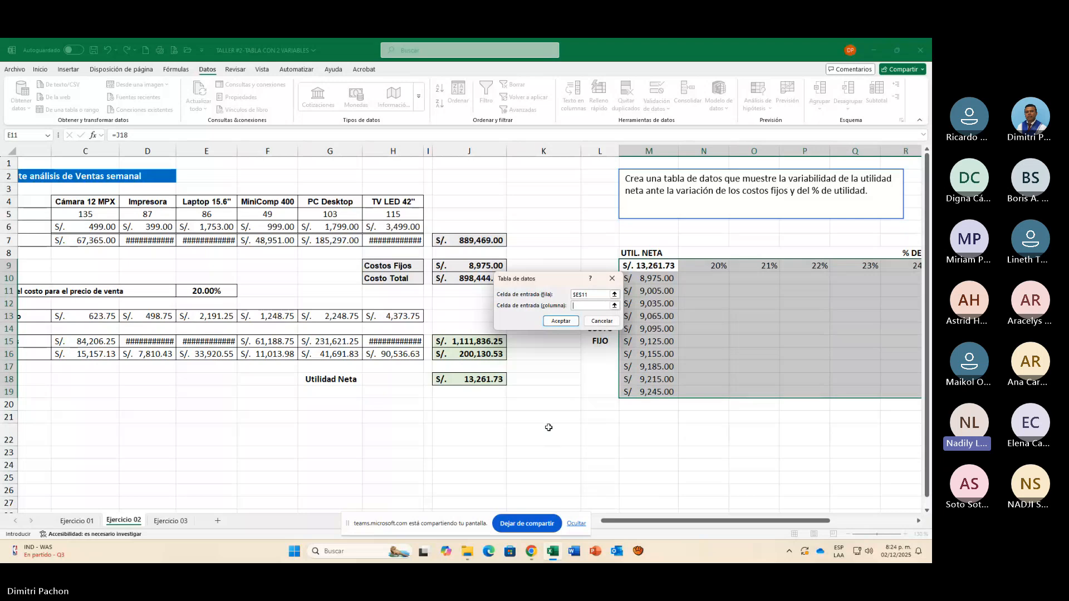
click(448, 262)
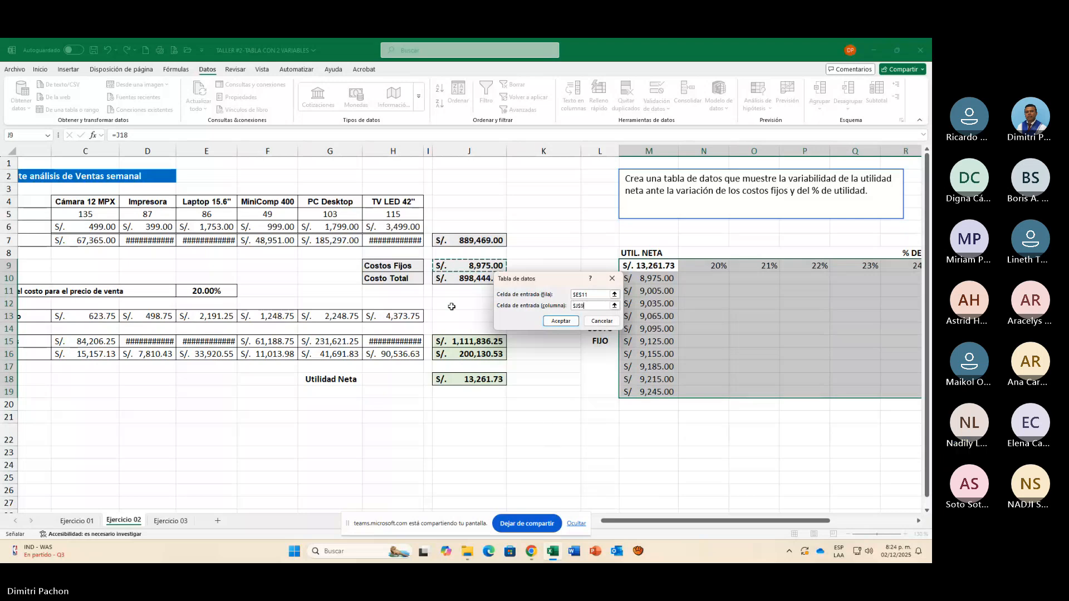
click(559, 321)
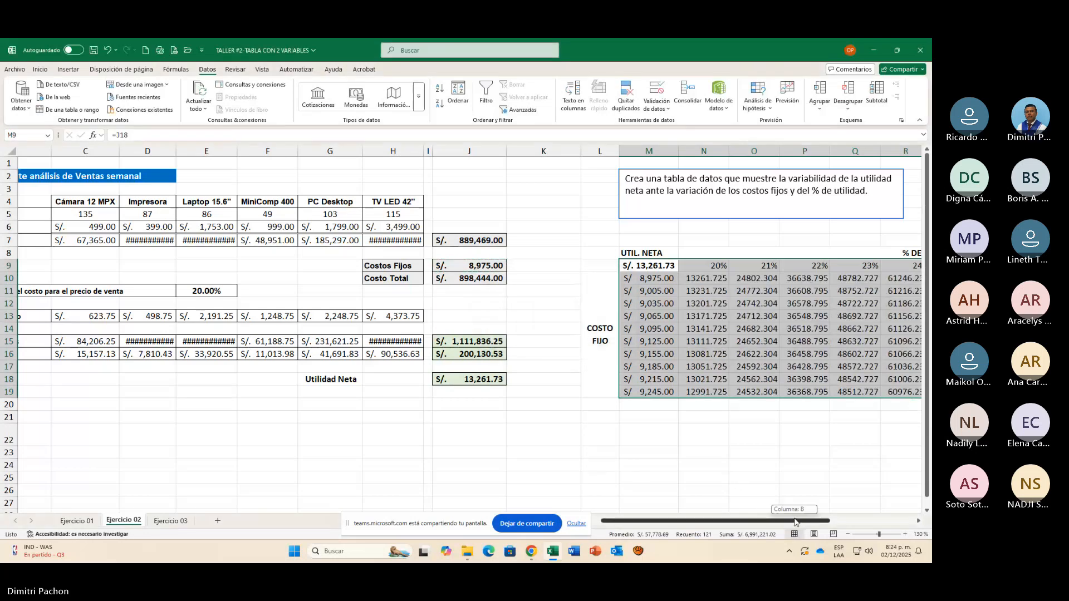
Step: Copy the accounting number format from fixed-cost cell M11 onto the data table results in N10:W19
drag(823, 521, 906, 521)
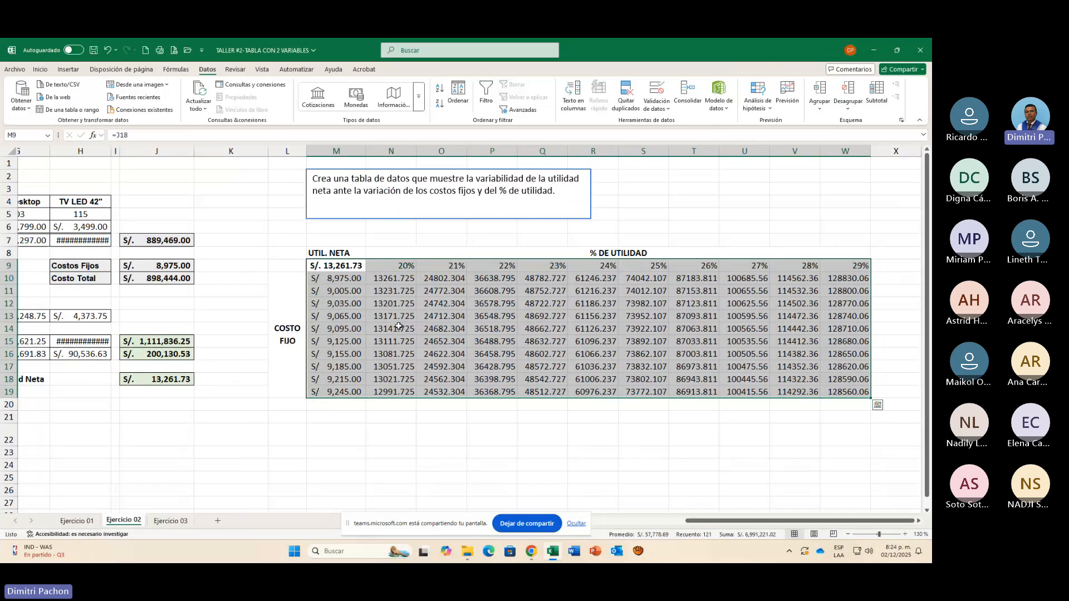
drag(390, 278, 847, 392)
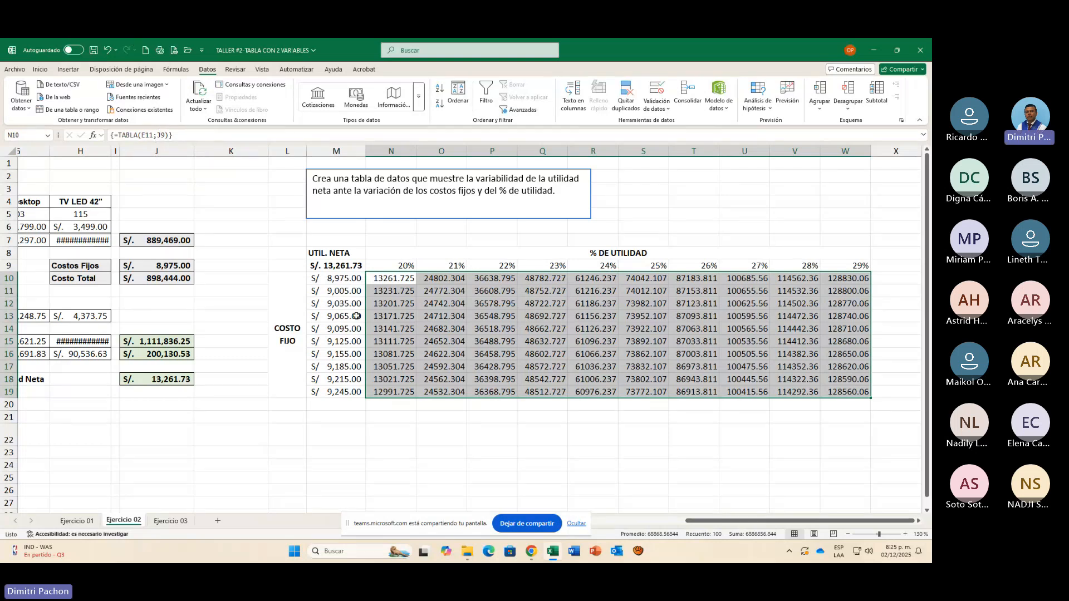
click(334, 295)
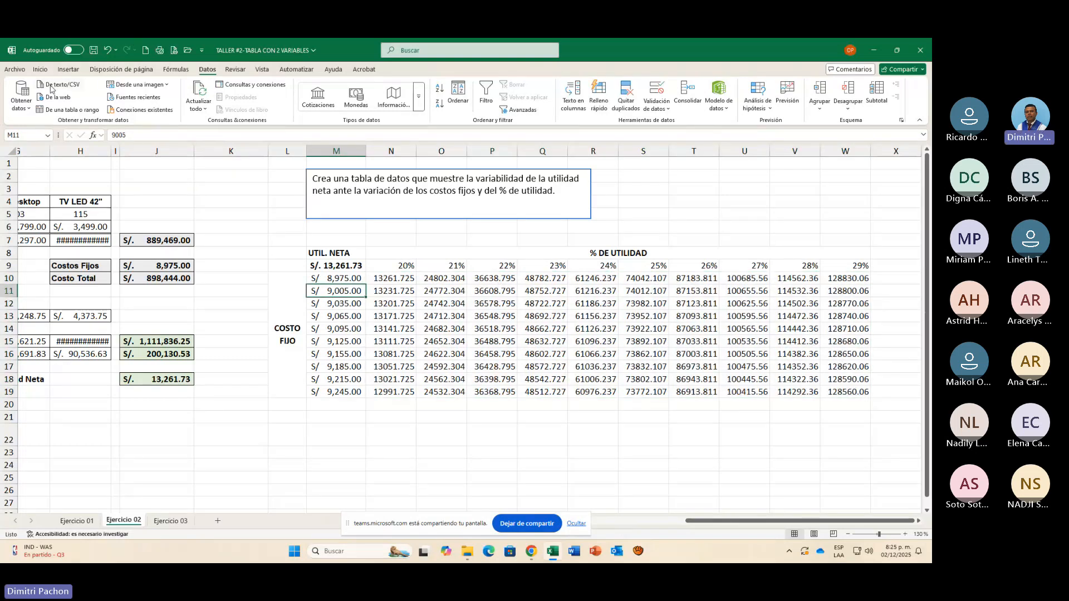
click(41, 69)
click(58, 110)
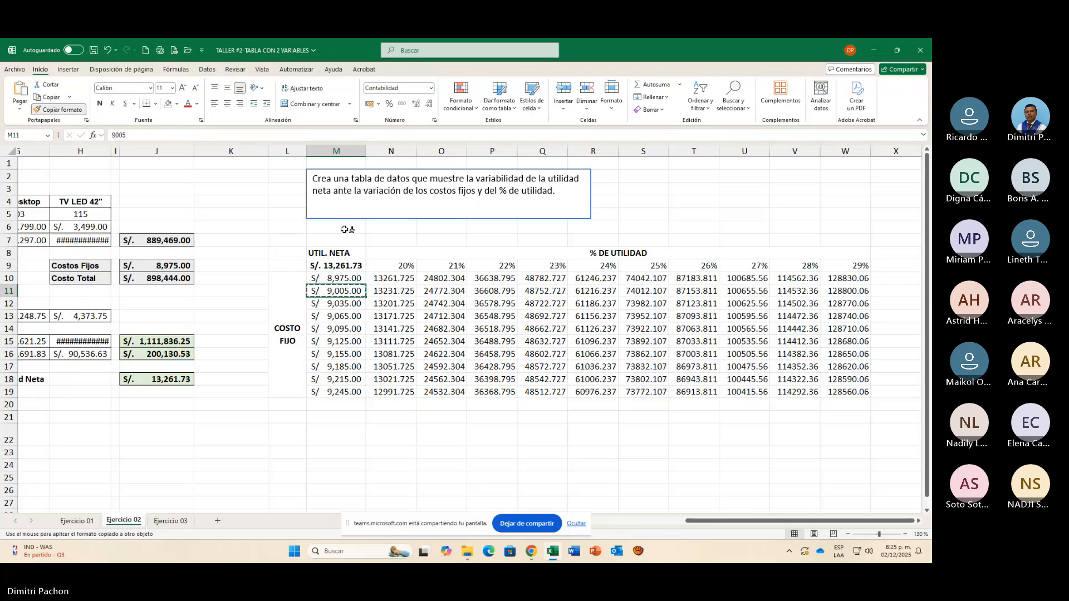
drag(380, 276, 382, 277)
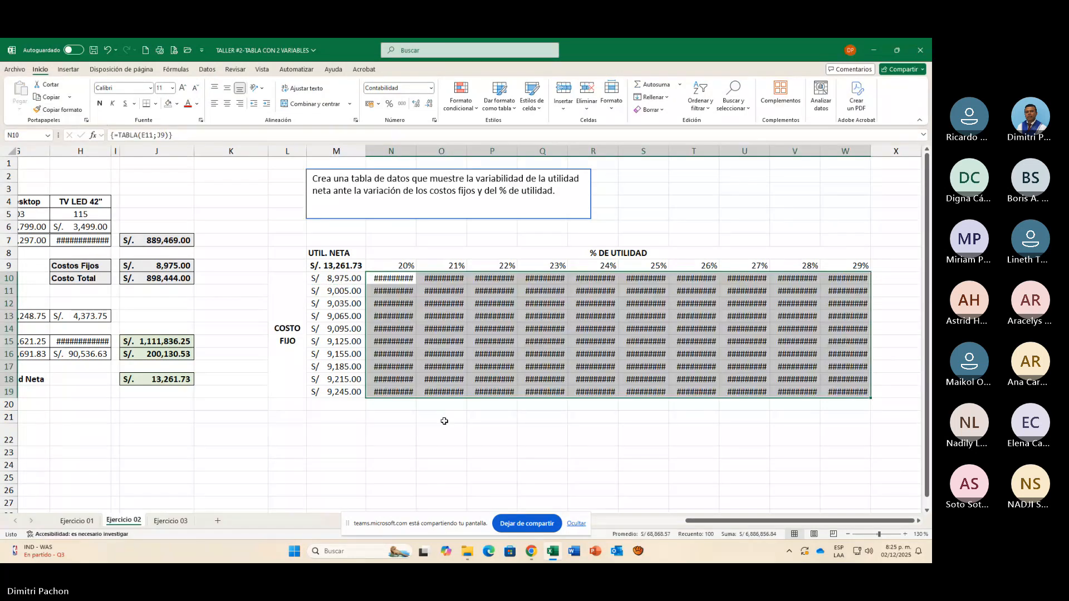
Step: Auto-fit the widths of columns N through W to their contents
double_click(416, 153)
double_click(475, 151)
drag(525, 150, 542, 149)
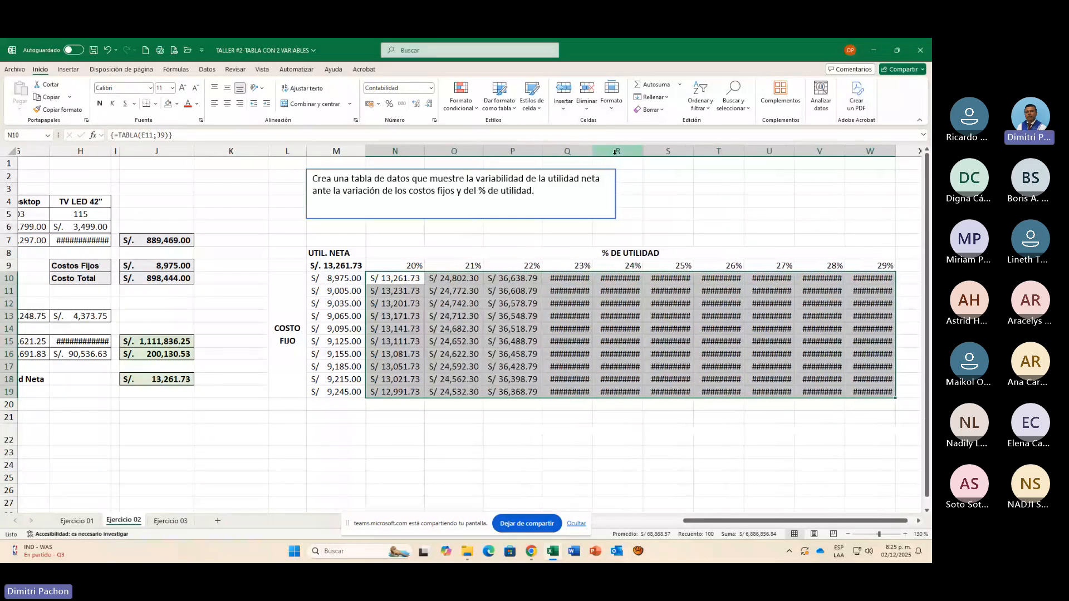
double_click(593, 150)
double_click(652, 151)
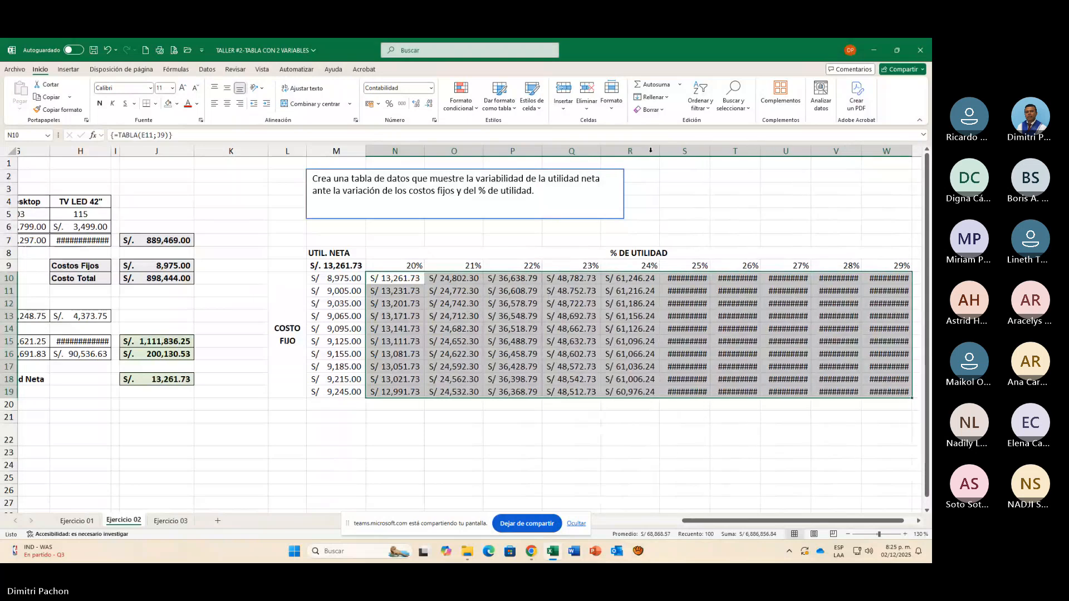
double_click(710, 151)
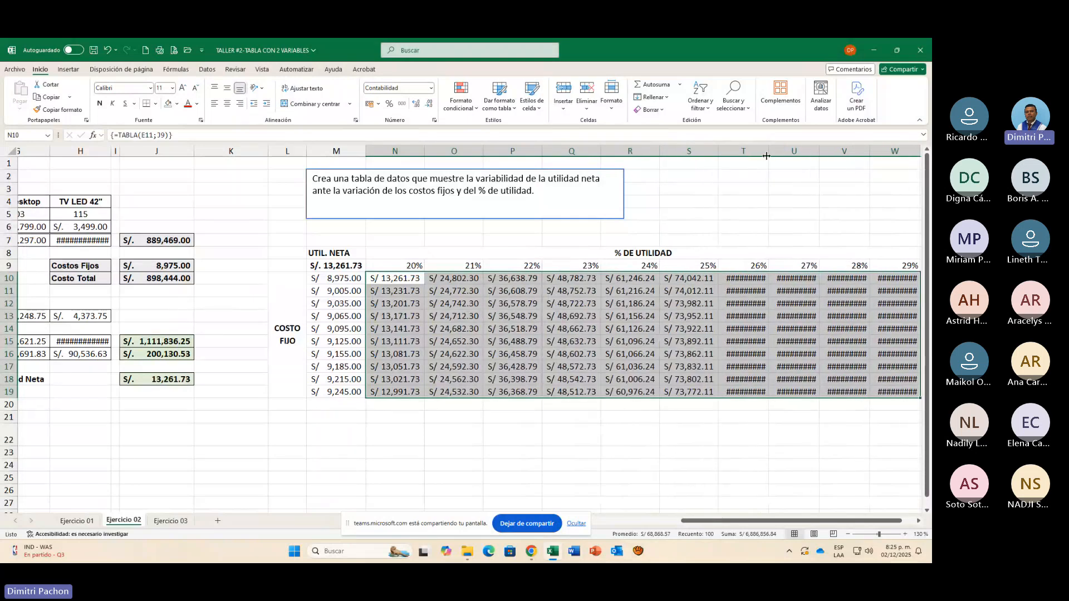
double_click(768, 152)
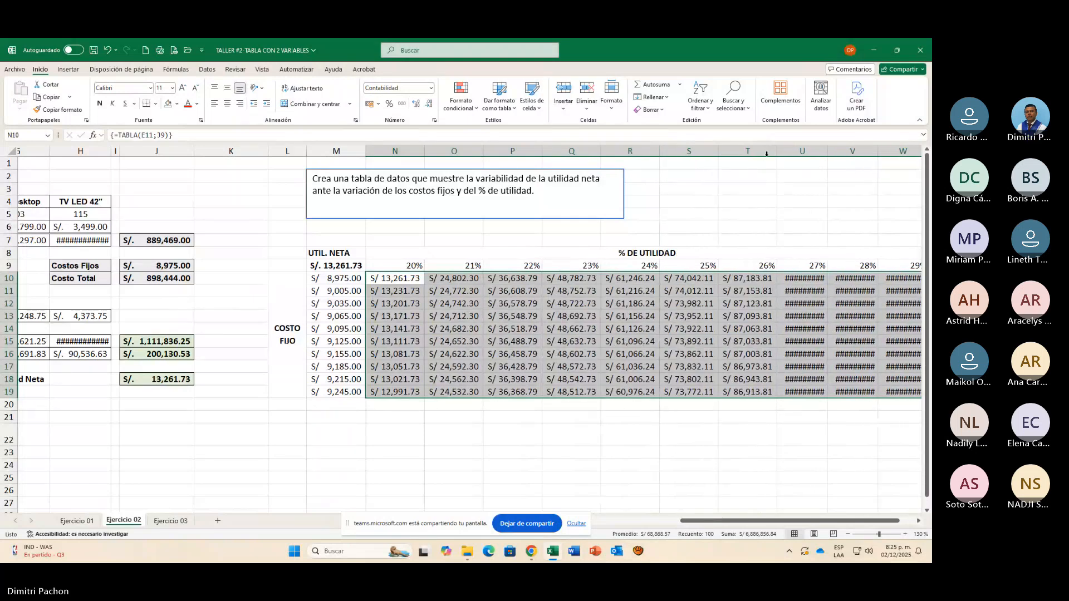
double_click(828, 151)
double_click(891, 151)
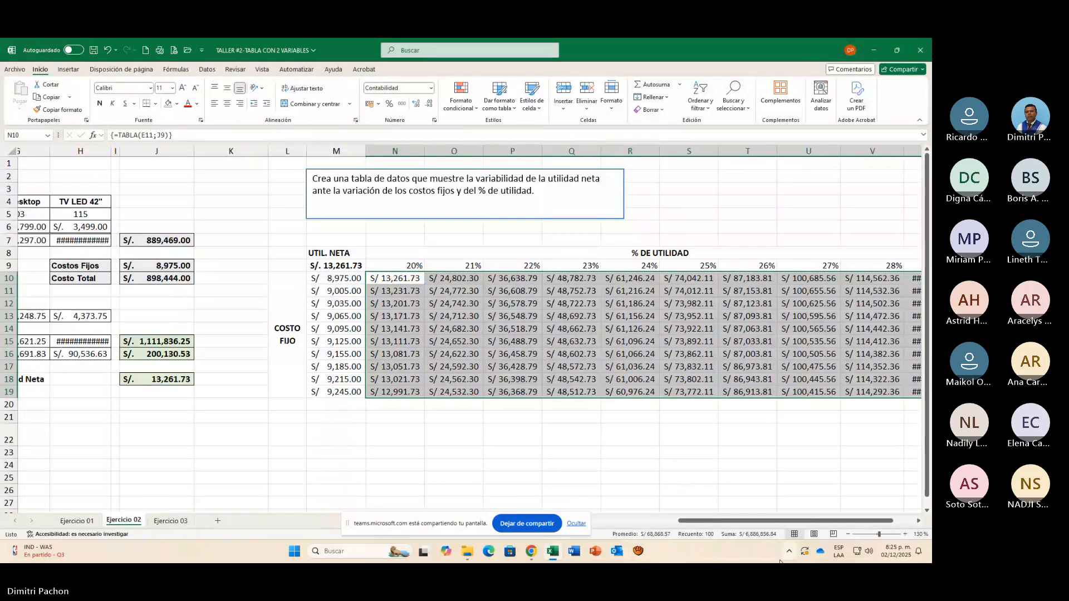
scroll(824, 356, right, 2)
double_click(871, 151)
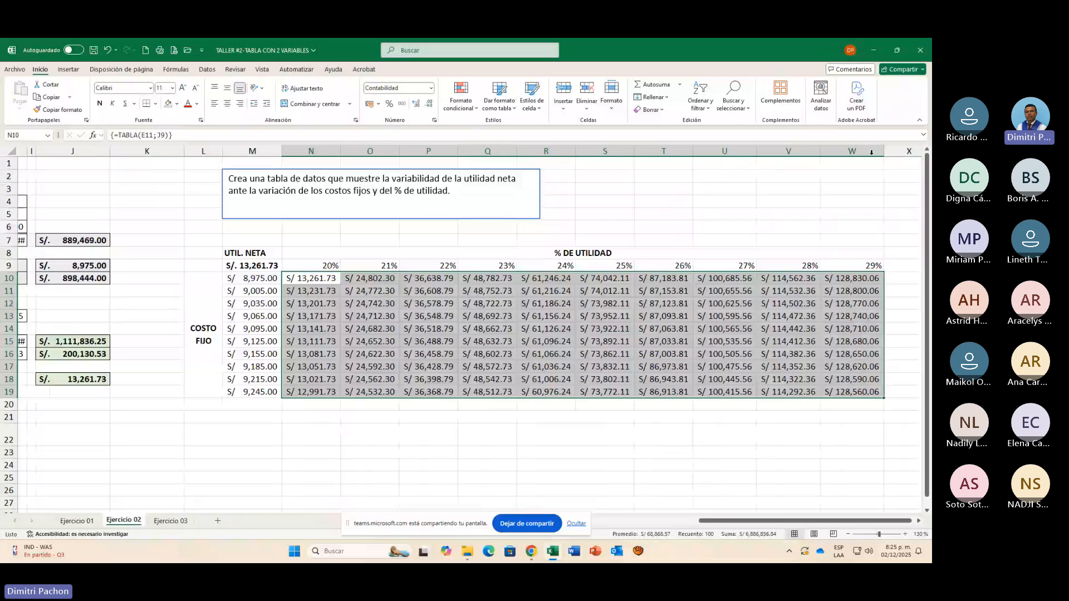
Step: Highlight result cell N10, at the 20% and 8,975.00 intersection, with bold text and a yellow fill
click(427, 379)
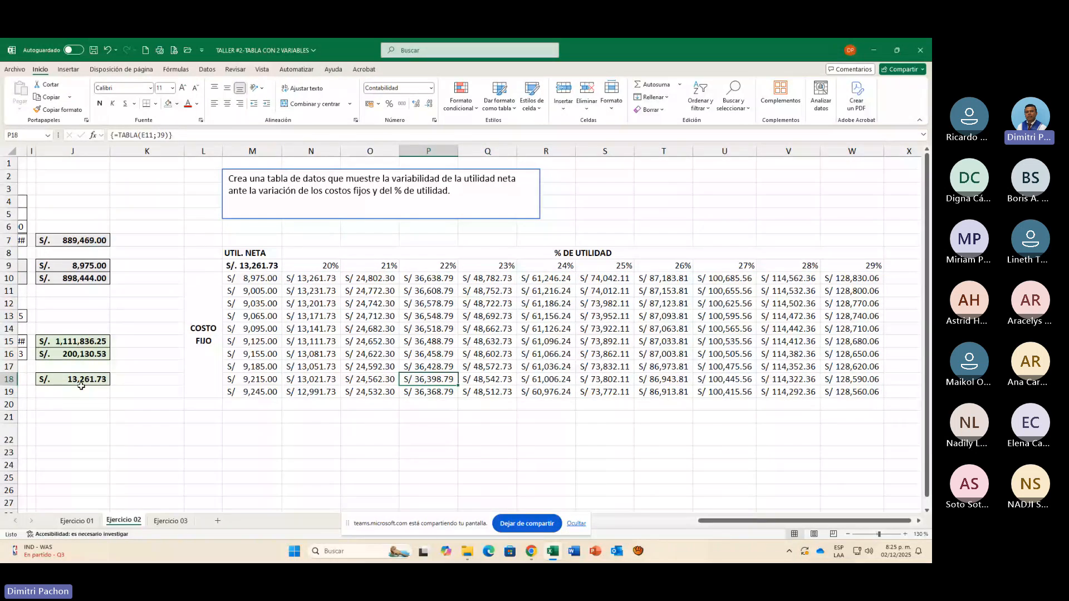
drag(704, 521, 623, 528)
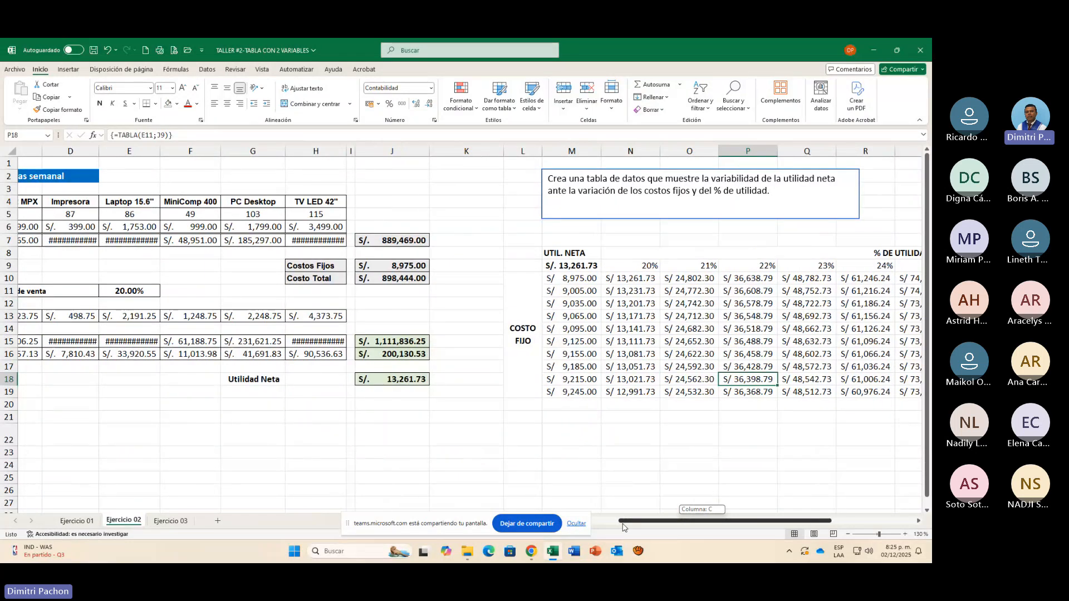
drag(623, 526, 725, 512)
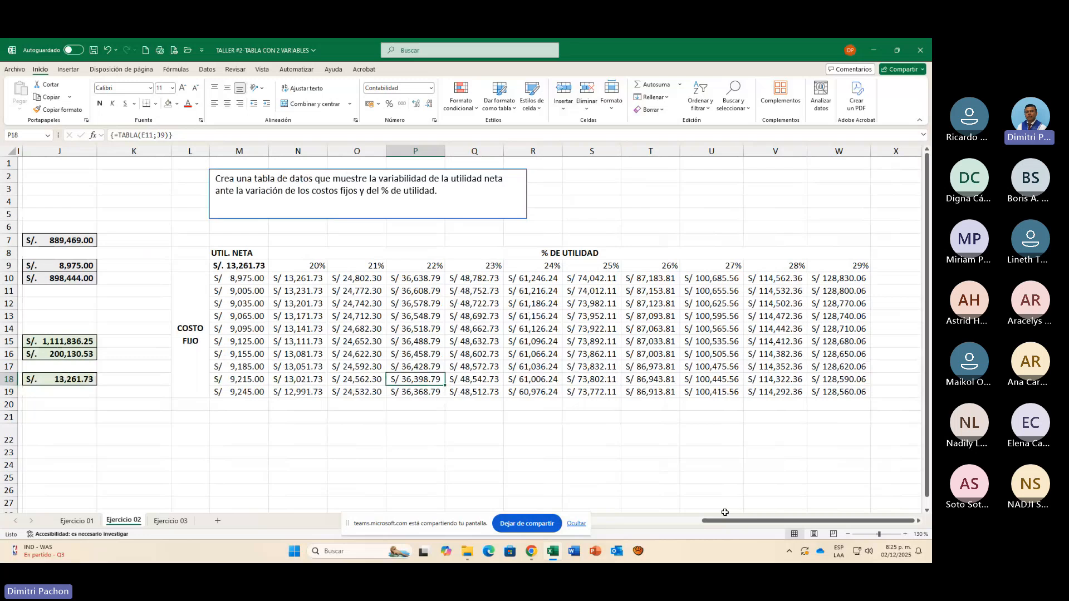
click(311, 279)
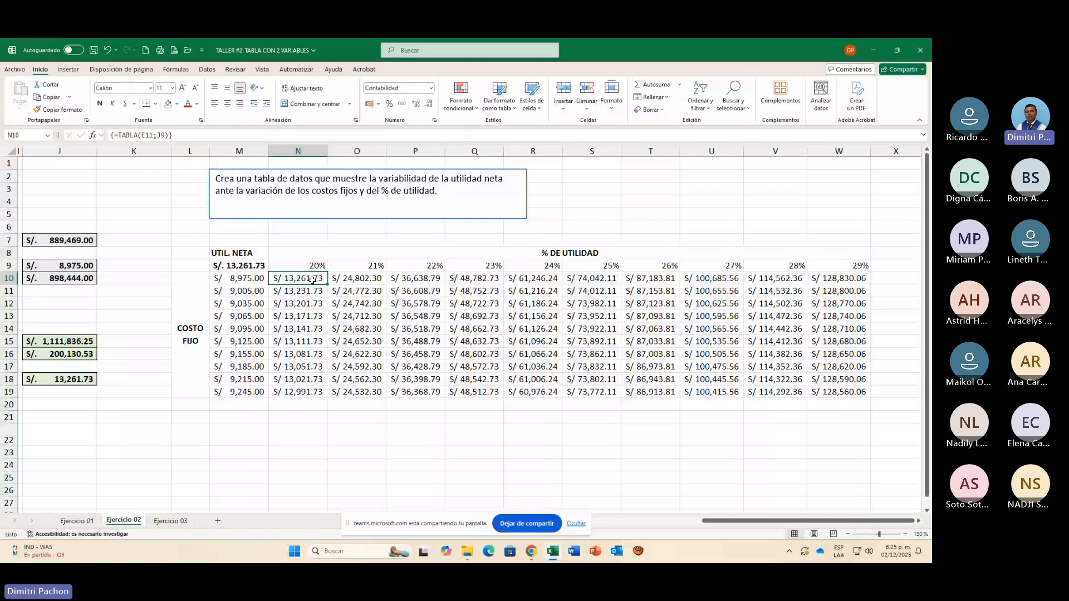
click(100, 104)
click(176, 103)
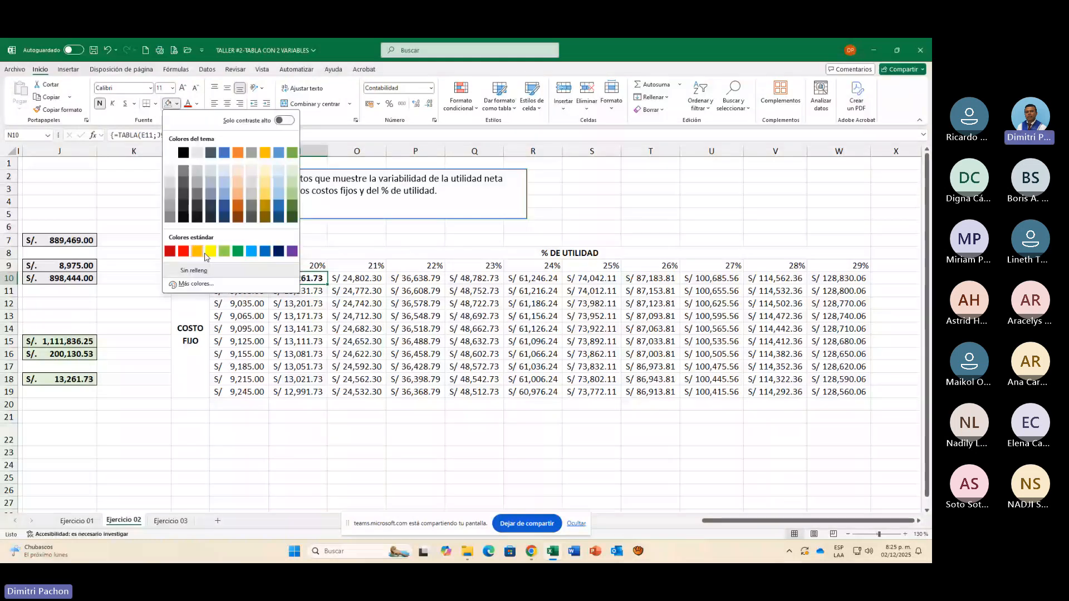
click(210, 251)
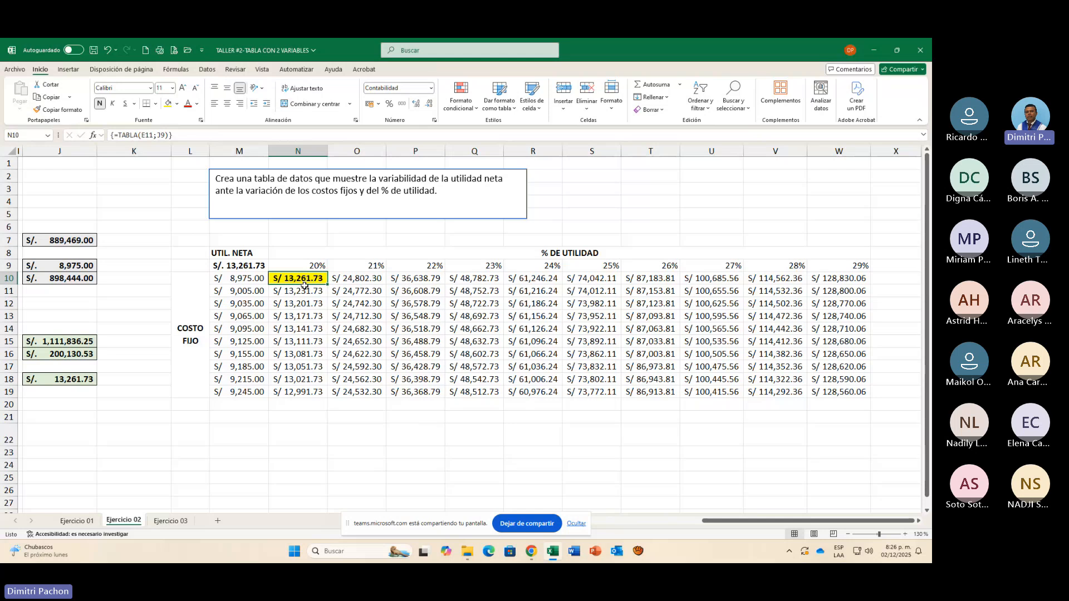
Step: Examine how net profit changes across the percentages and fixed costs in the data table, and compare it with the source sales analysis
click(378, 268)
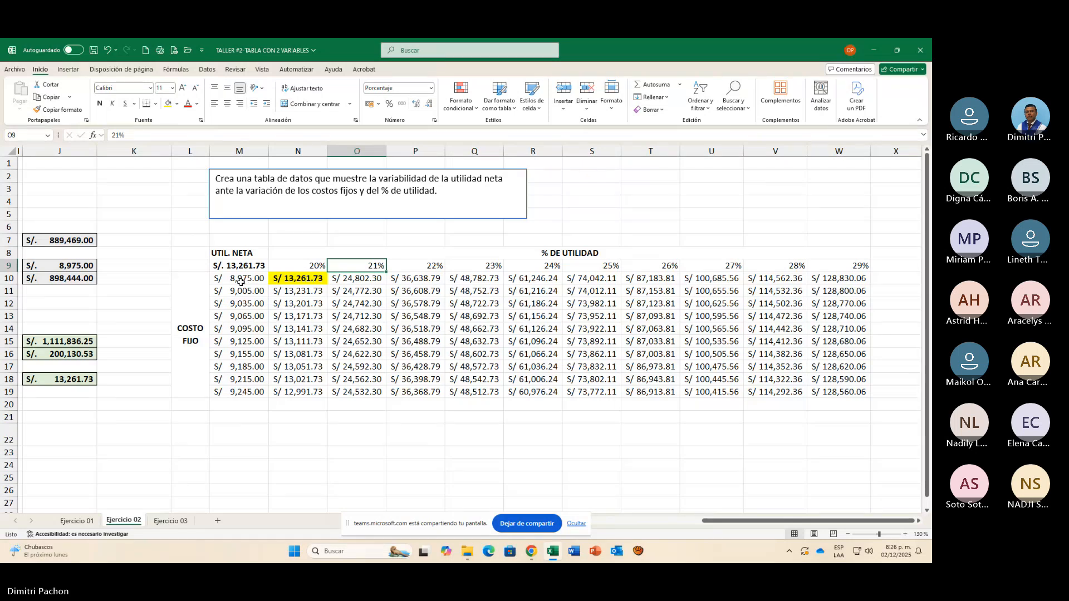
click(352, 279)
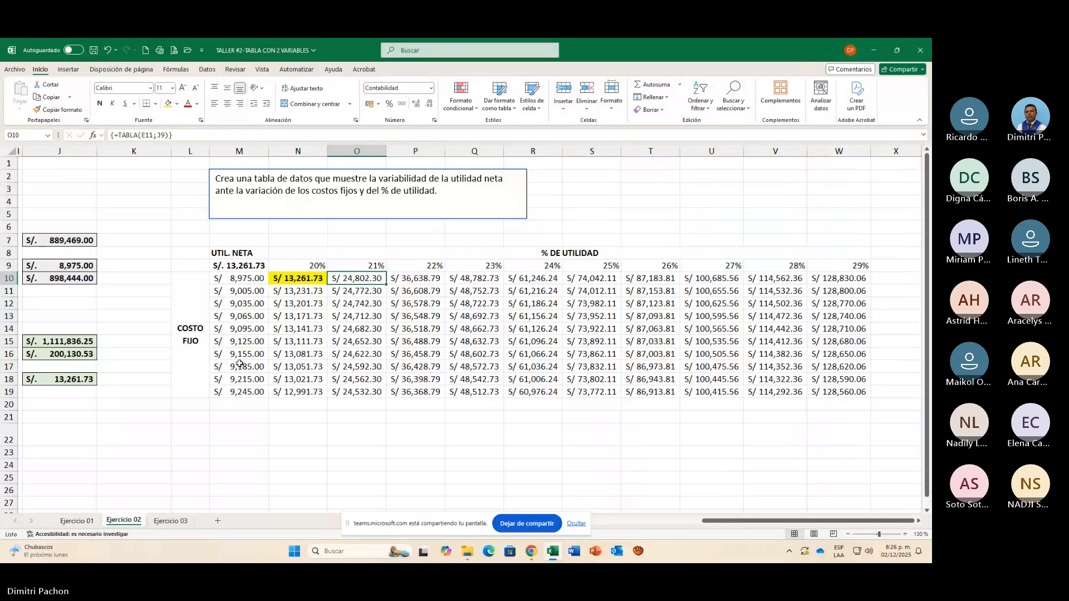
click(245, 295)
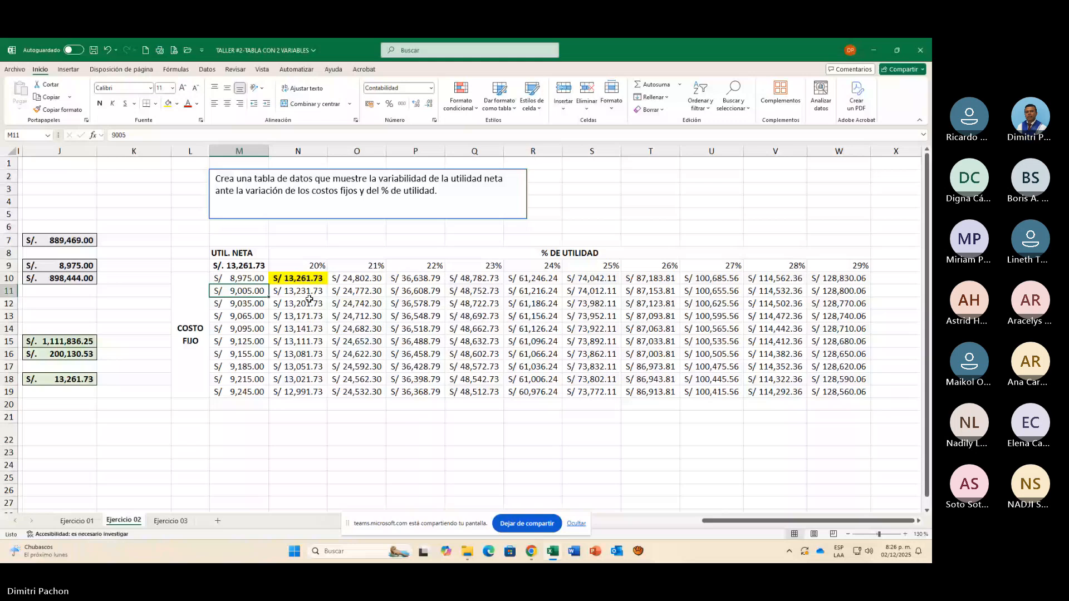
drag(309, 293, 310, 334)
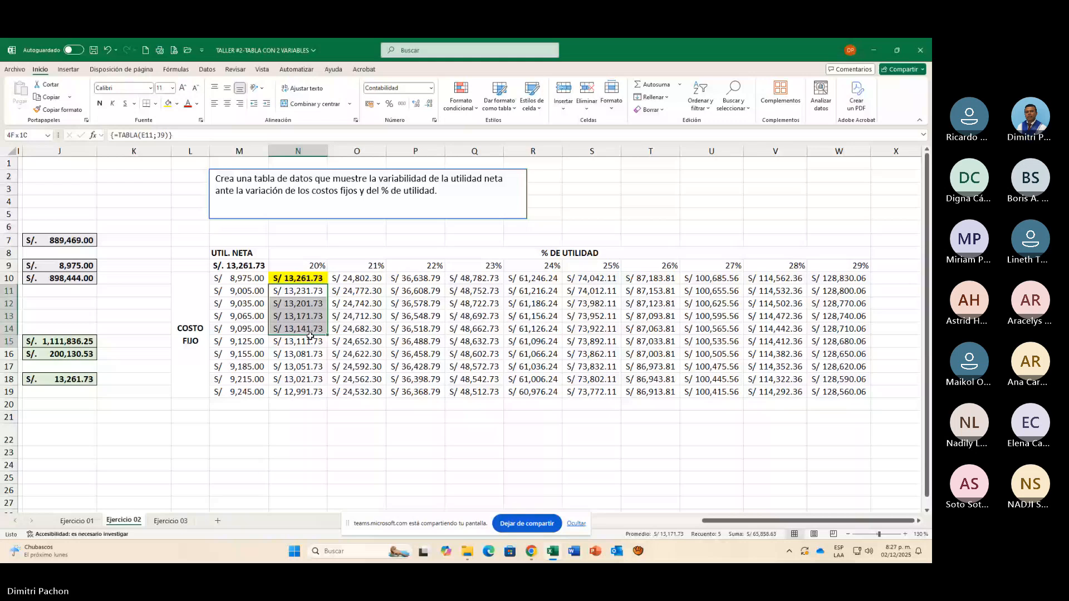
drag(310, 336, 301, 290)
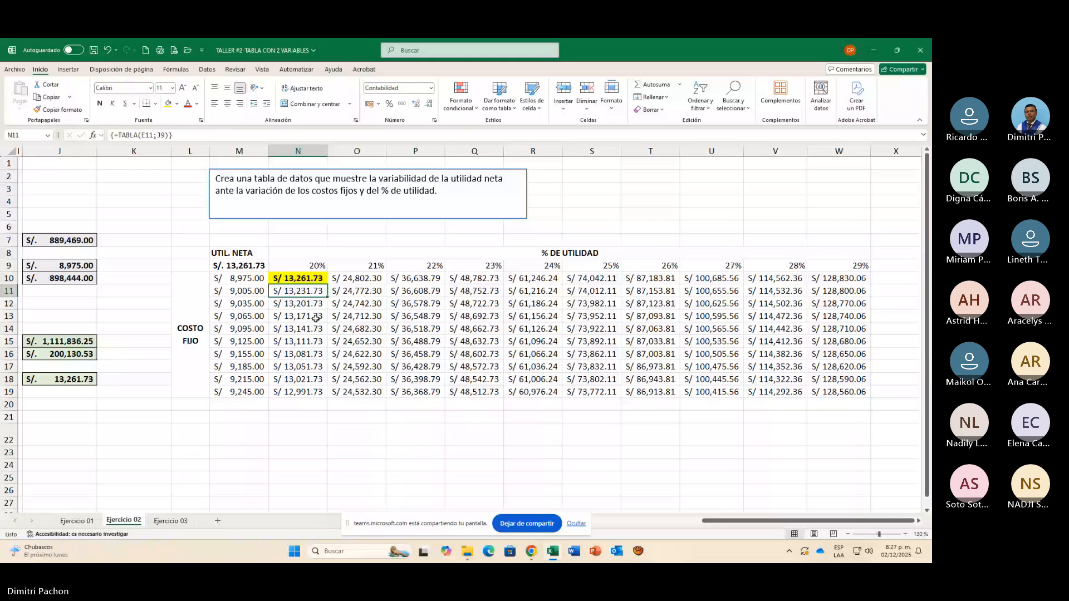
click(306, 381)
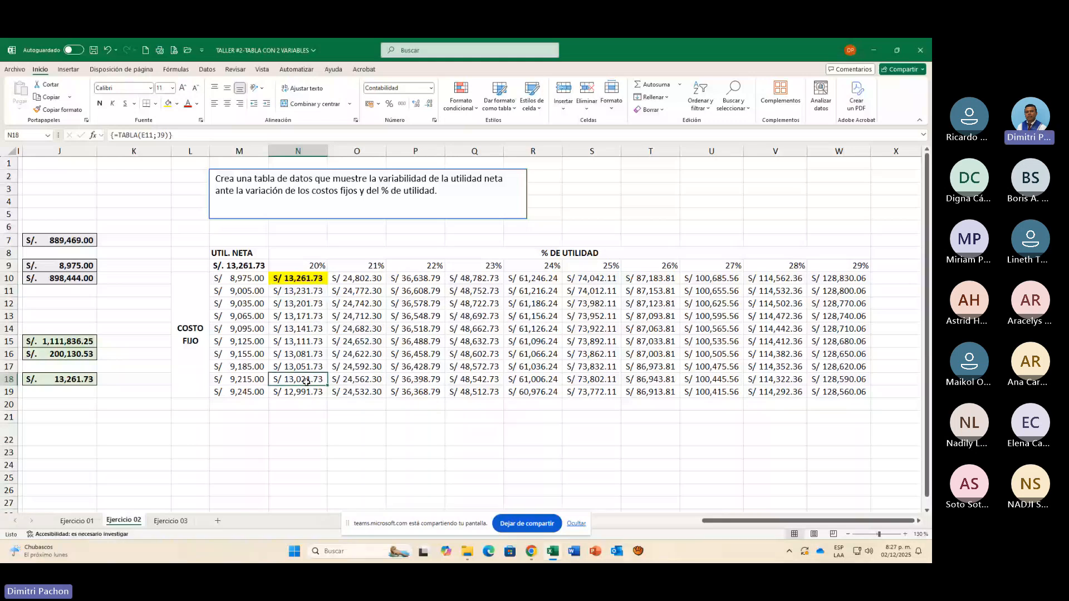
click(245, 278)
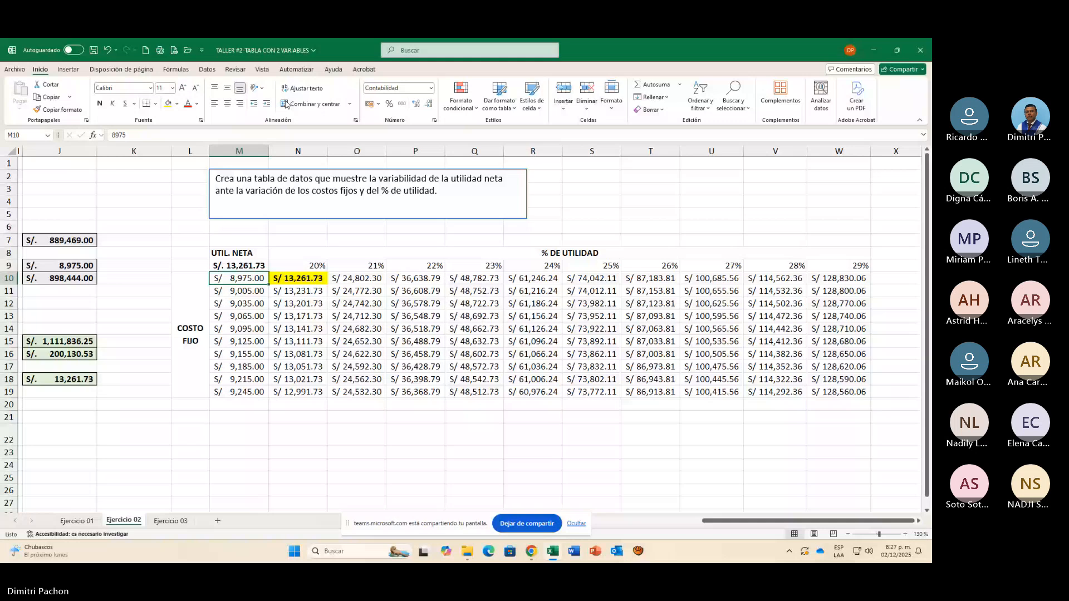
key(Right)
key(Right)
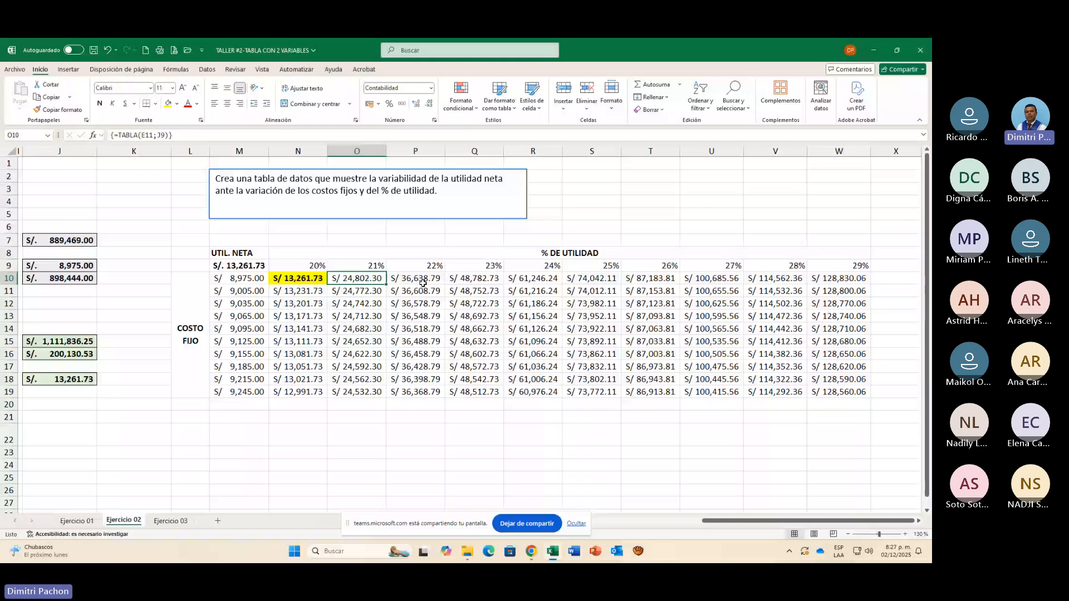
key(Right)
key(Right)
key(Right)
key(Right)
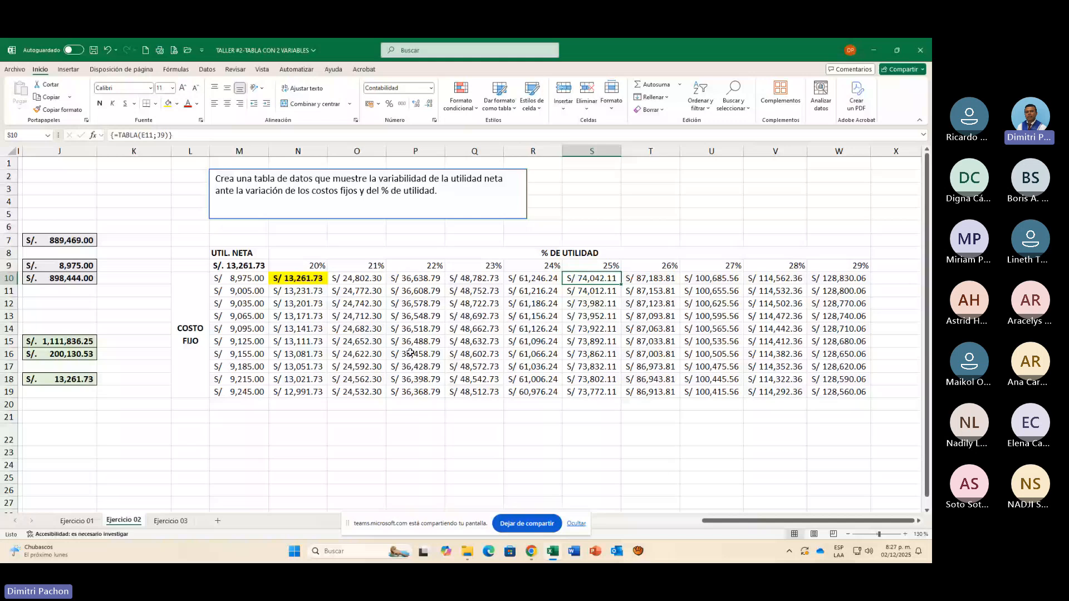
drag(725, 520, 650, 518)
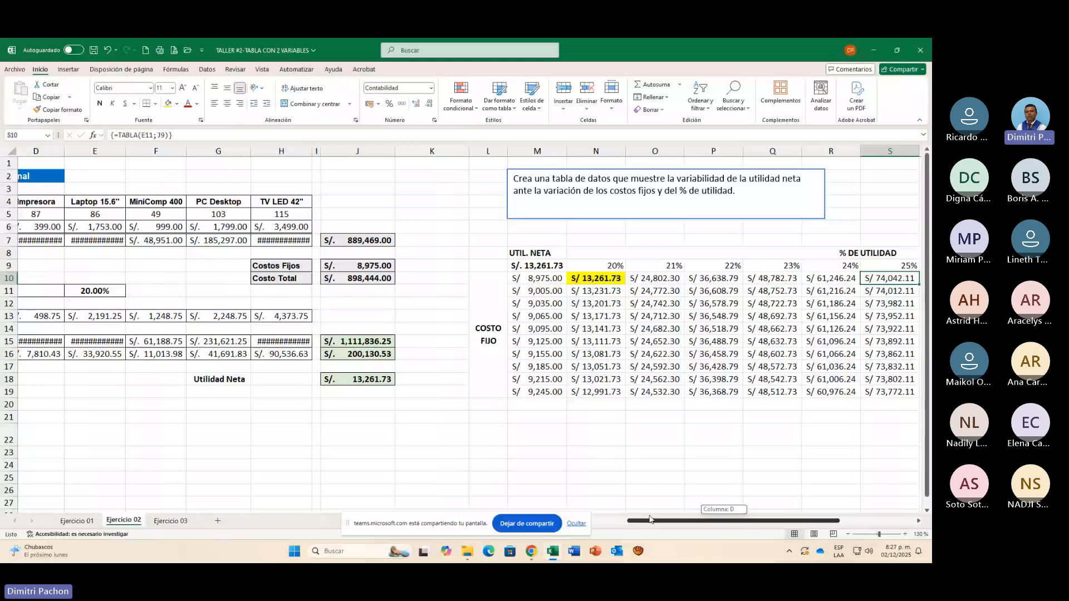
drag(649, 519, 618, 517)
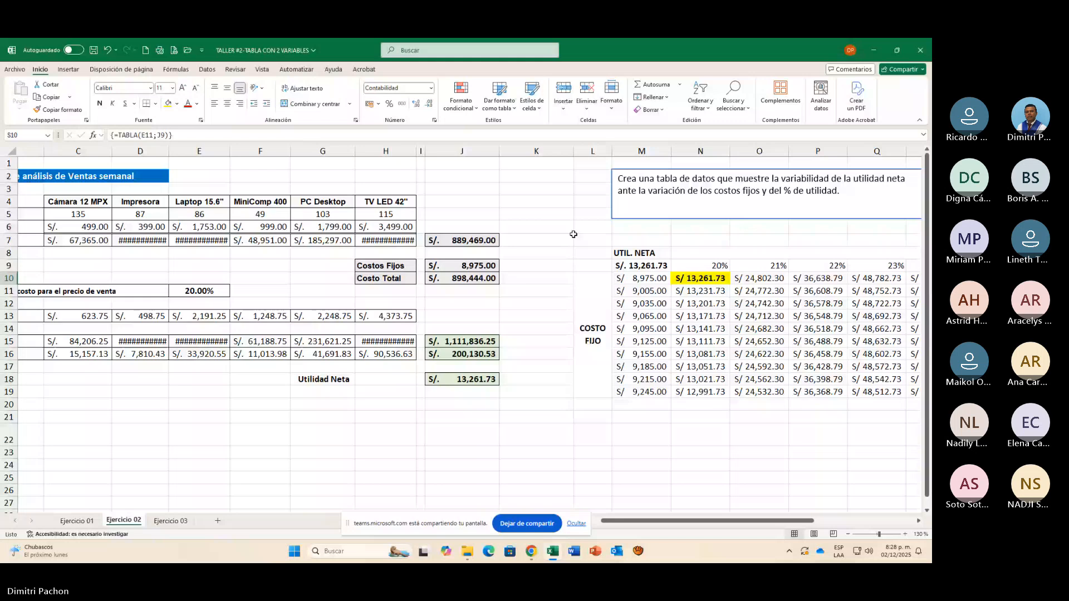
Step: Switch to the Ejercicio 03 sheet and inspect the total Ingresos, Ventas A previstas quantity and Merchandising quantity cells
key(ctrl+Page_Down)
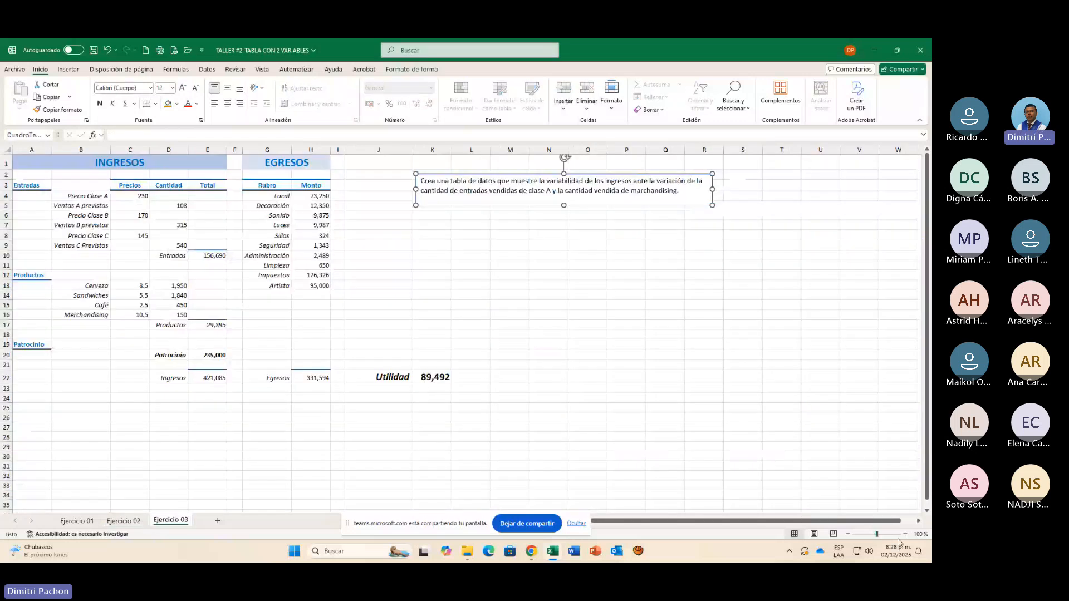
scroll(306, 189, up, 2)
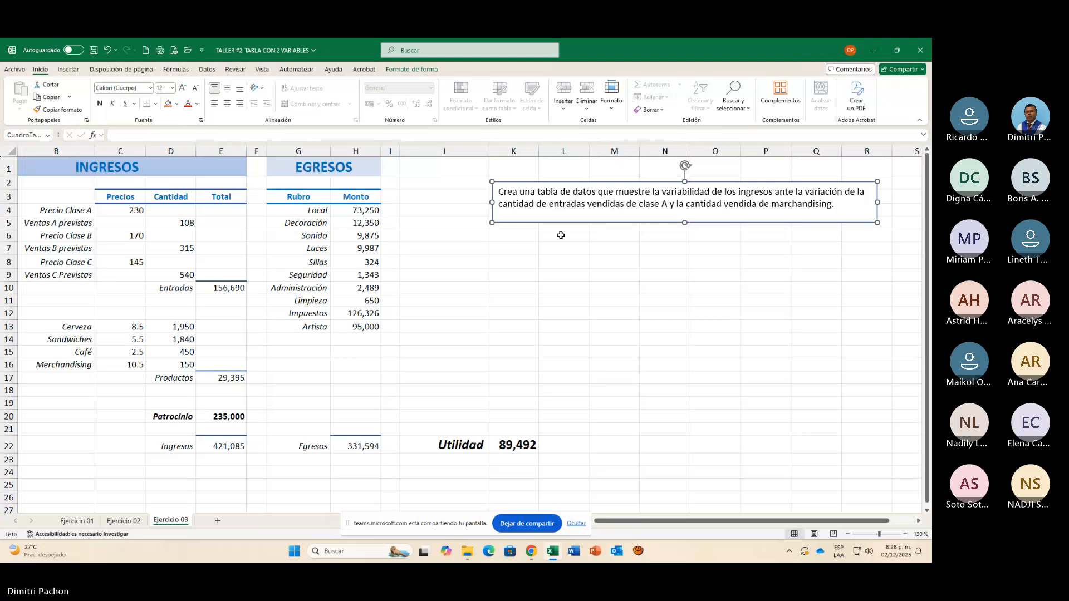
key(Escape)
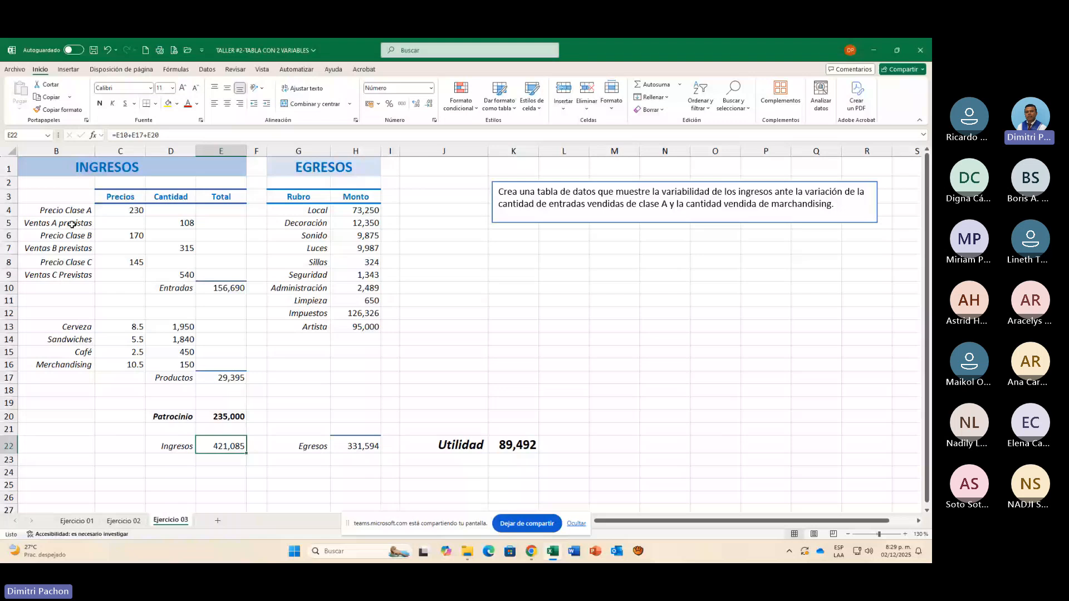
click(187, 222)
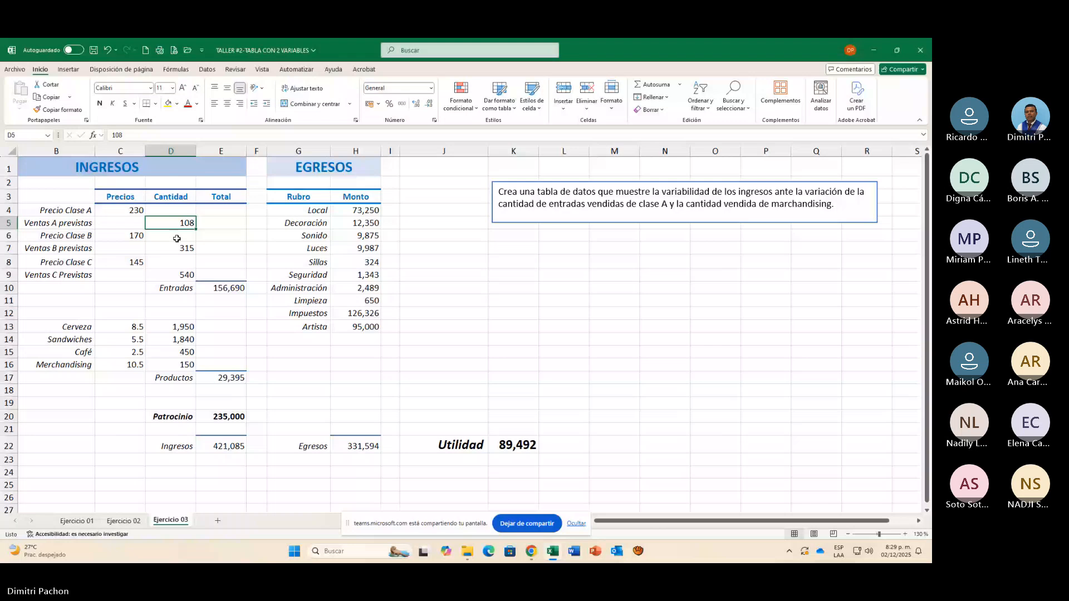
click(175, 367)
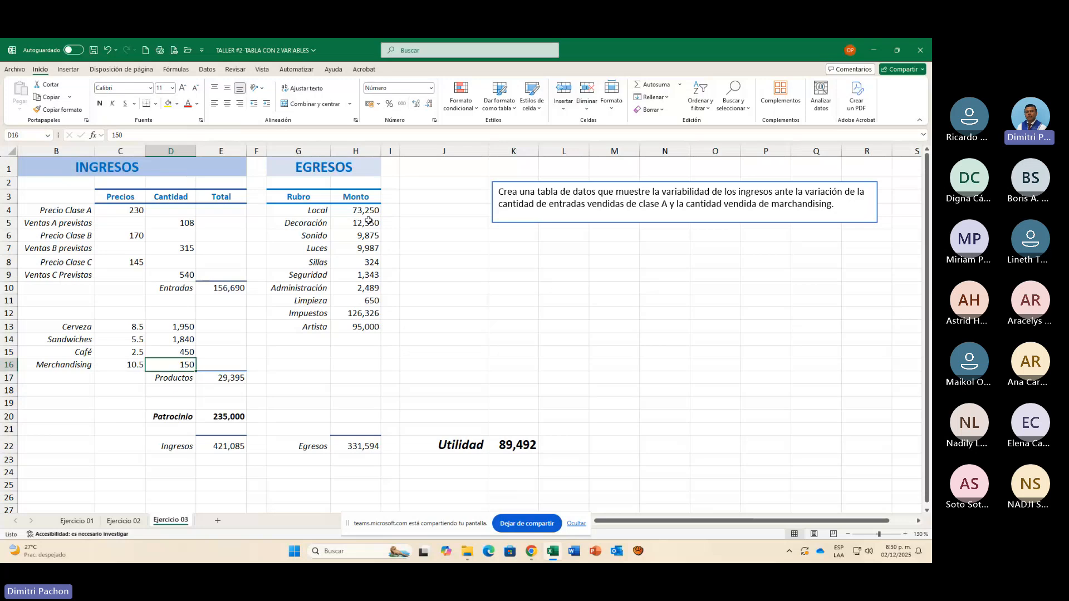
Step: Move the exercise instruction text box up so it starts in row 1
click(726, 222)
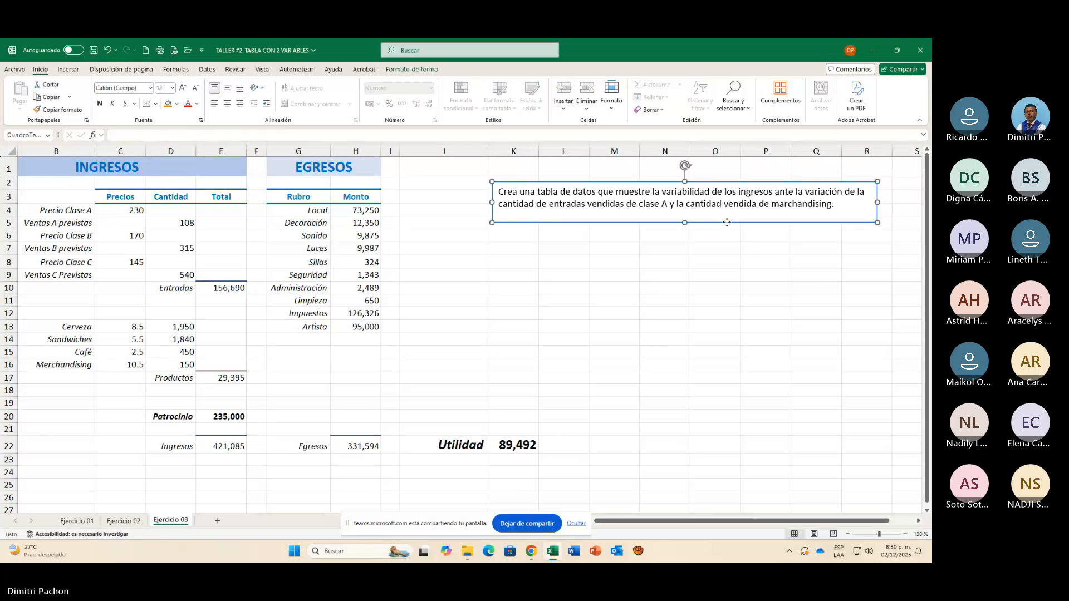
drag(726, 222, 726, 206)
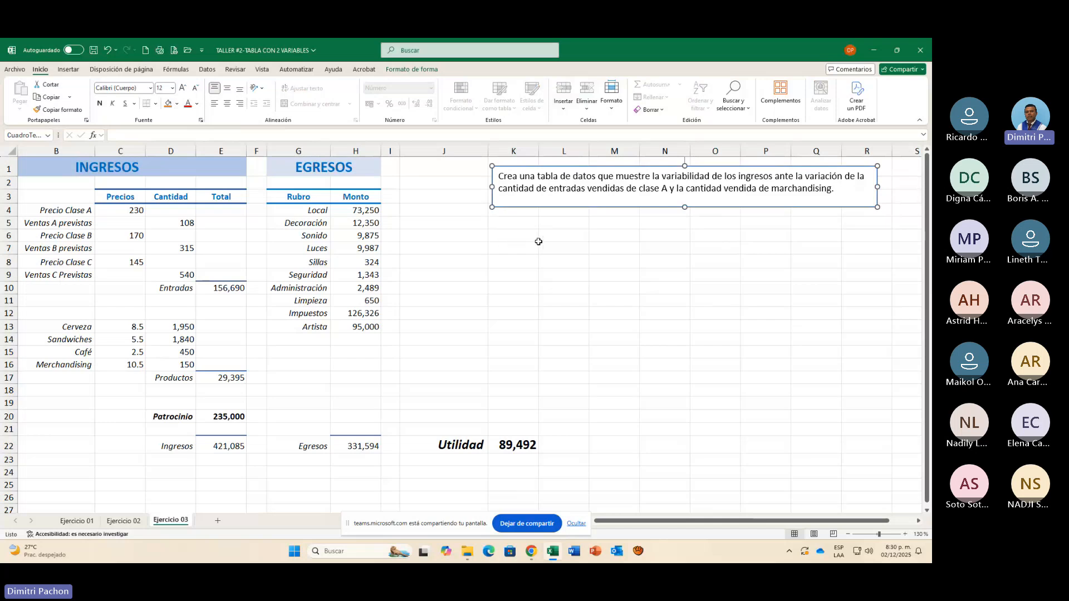
Step: Insert a blank column before column J, between the EGRESOS block and the Utilidad label, and select cell L6
right_click(438, 150)
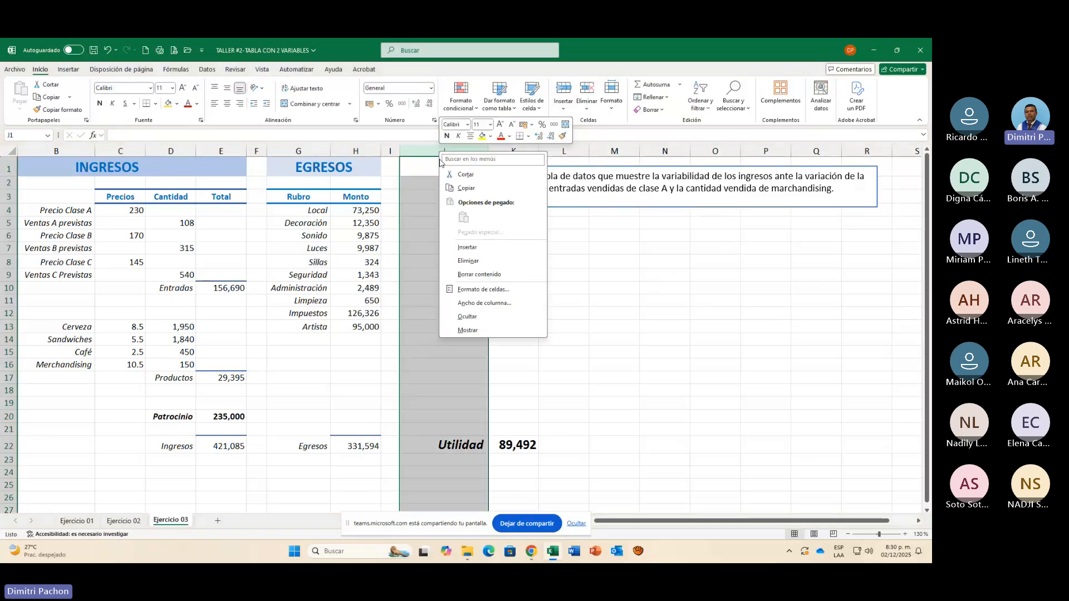
click(461, 245)
click(490, 245)
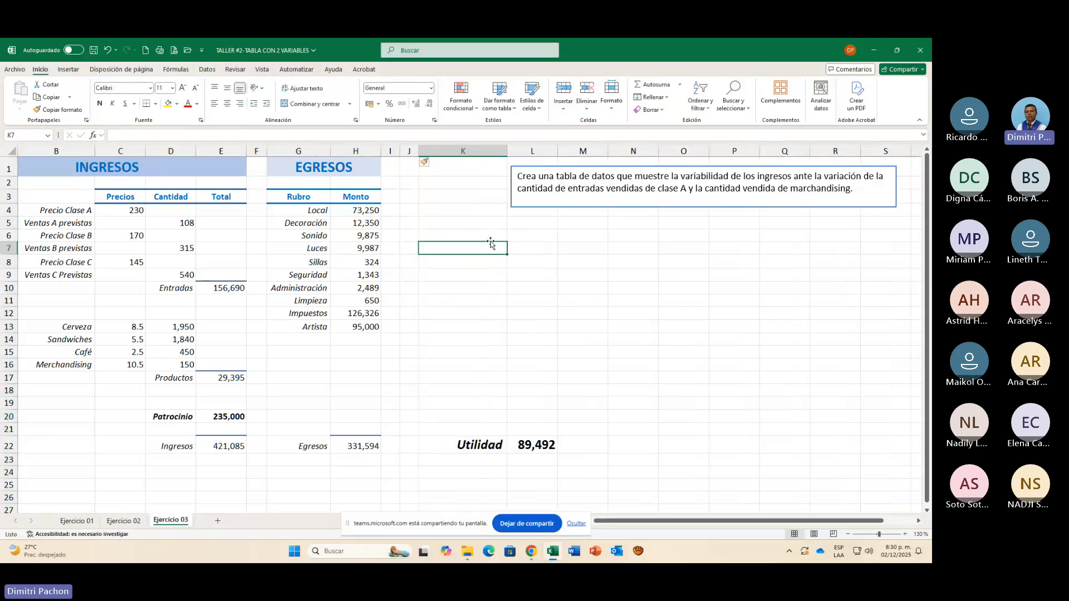
click(532, 237)
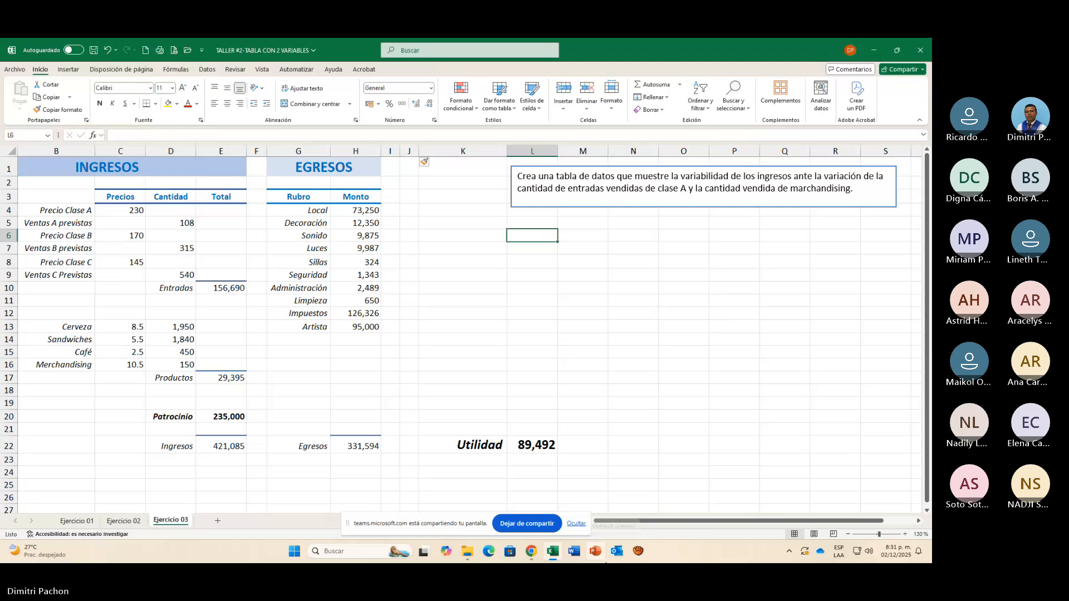
Step: Switch to the Teams meeting in Chrome to check it, and return to the Excel workbook
mouse_move(525, 551)
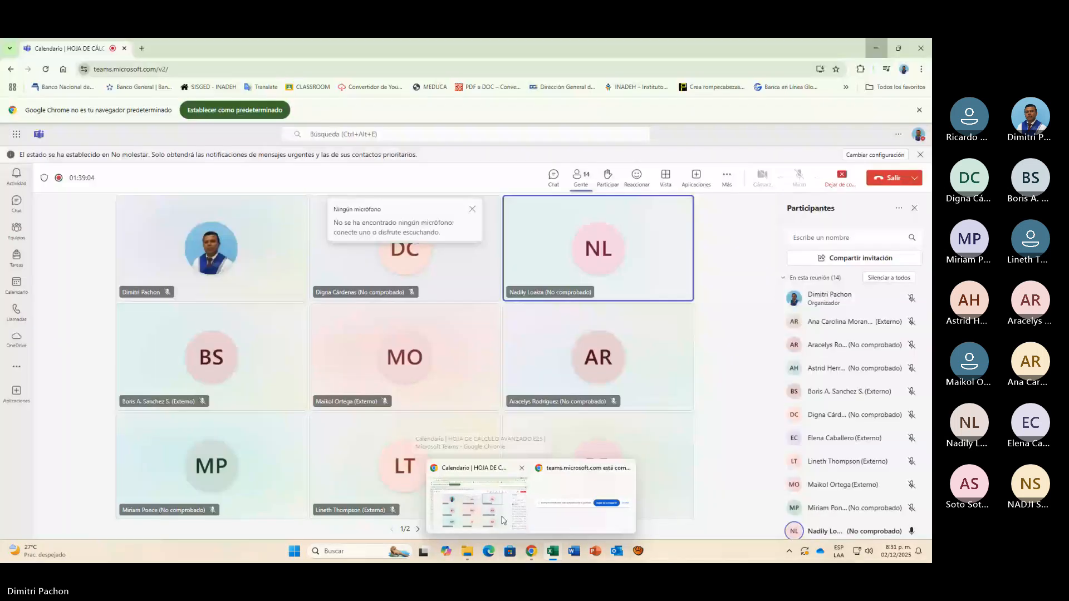
click(502, 520)
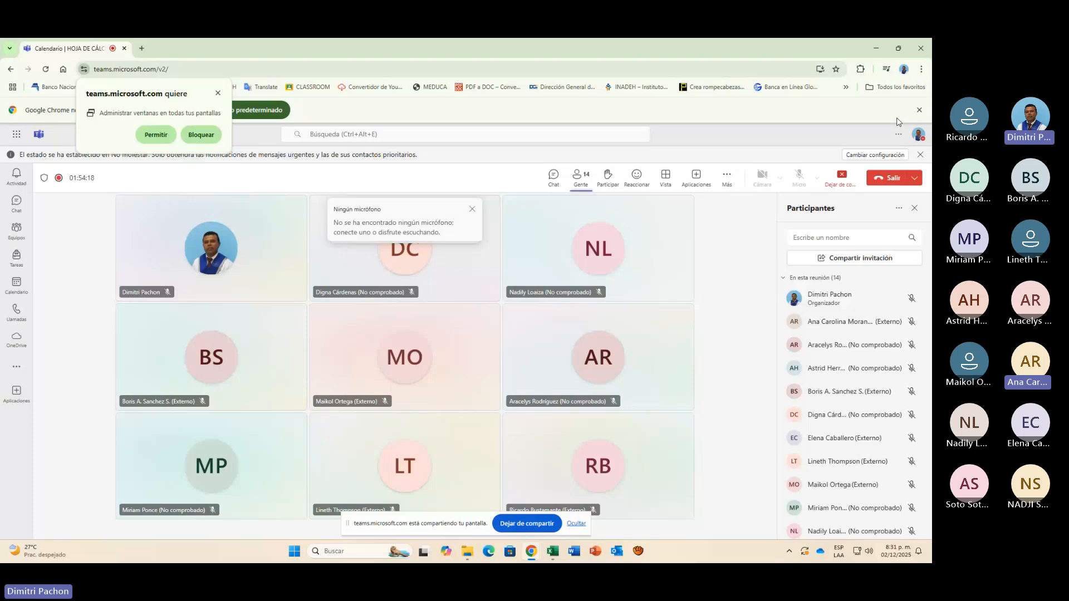
click(553, 551)
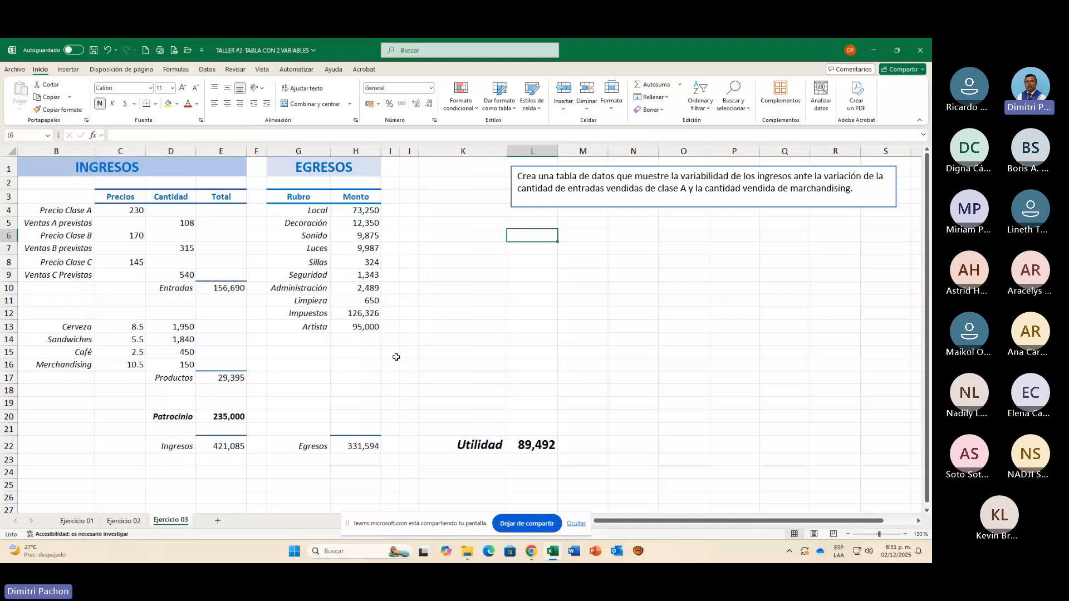
Step: Enter the label INGRESOS in L6 and link L7 below it to the total Ingresos in E22
text(I)
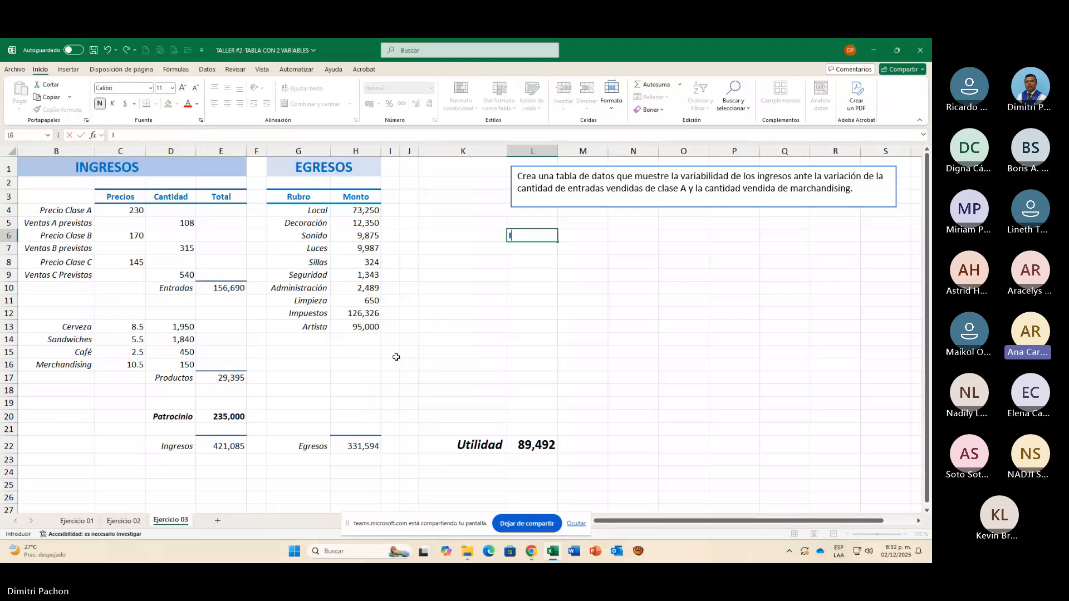
text(NGRESOS)
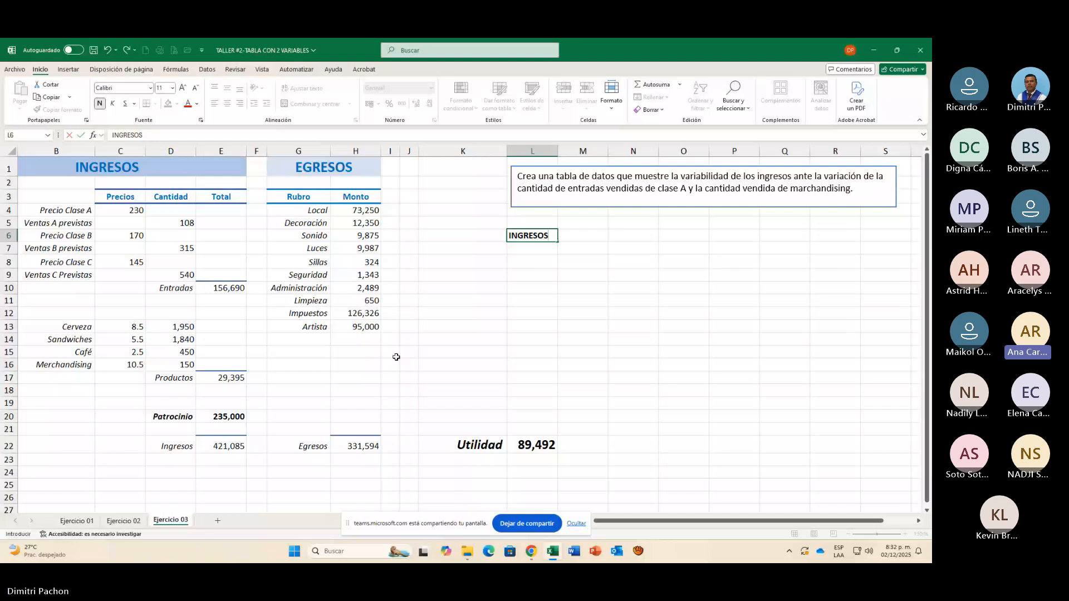
key(Return)
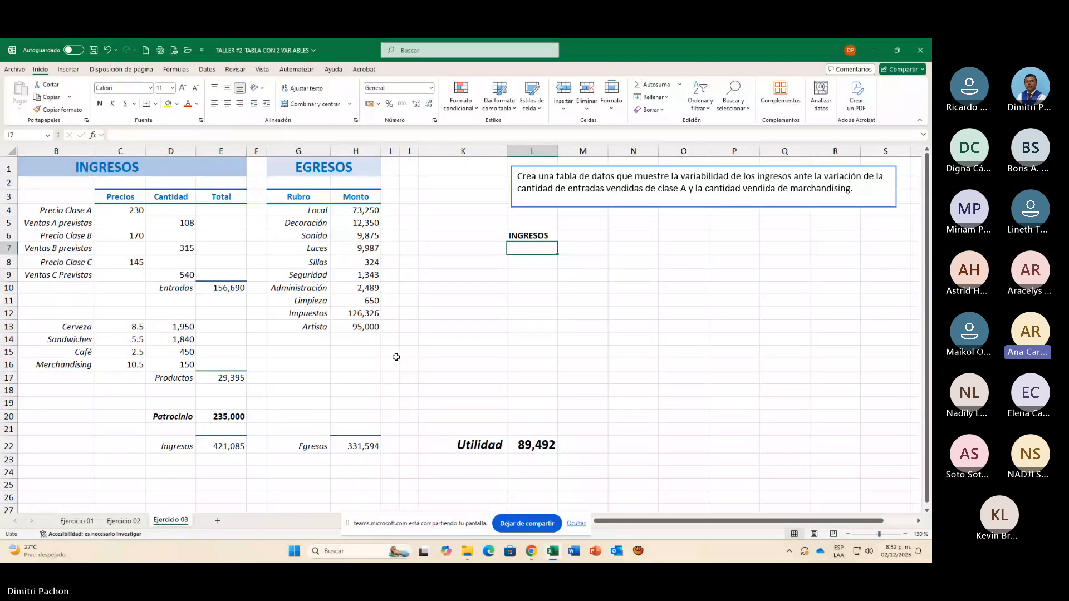
text(=)
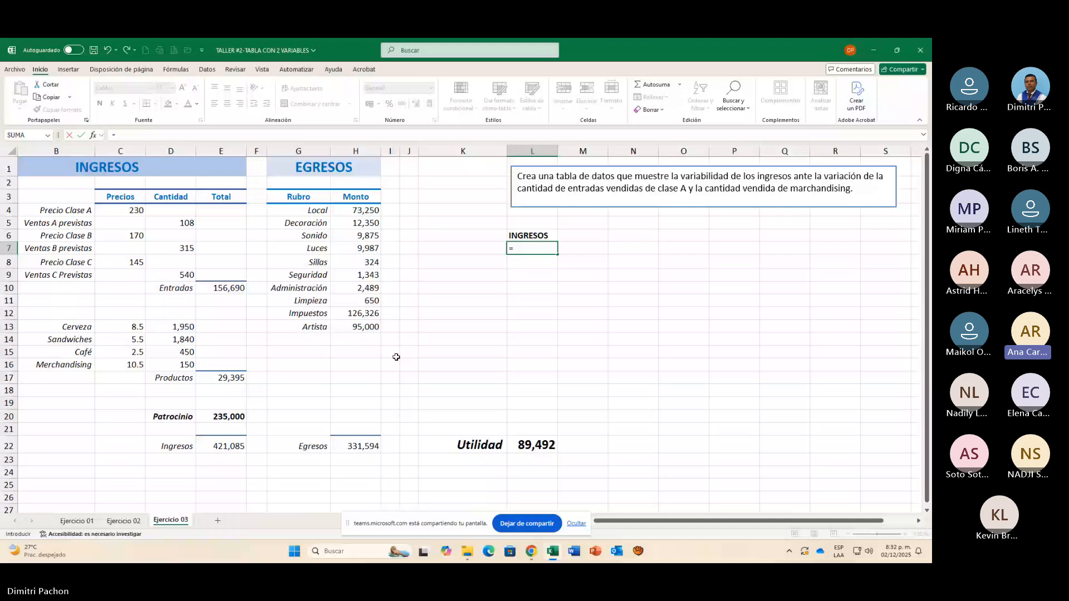
click(236, 446)
key(Return)
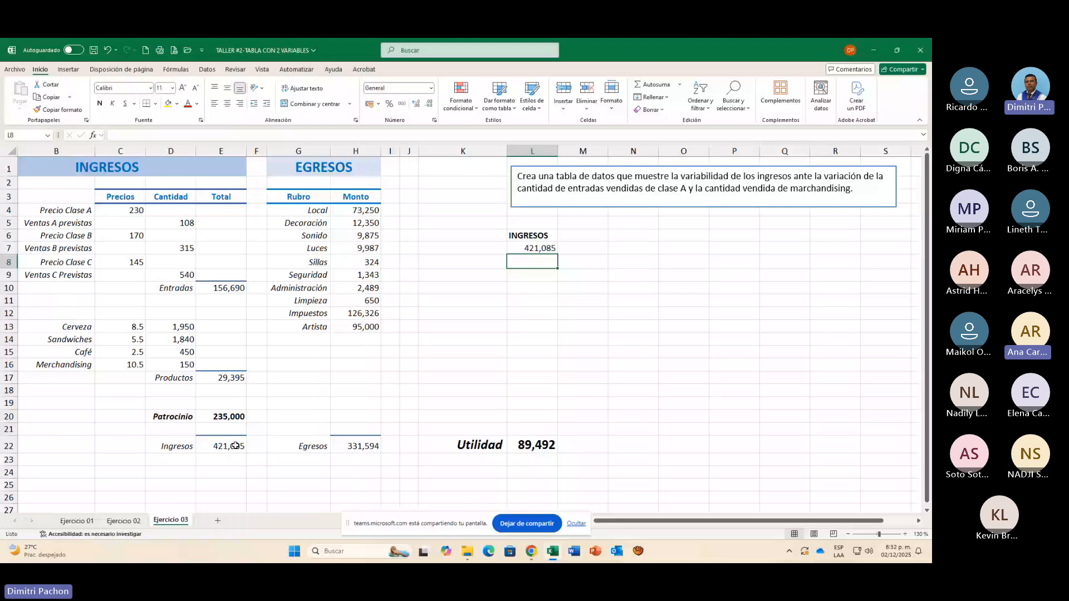
Step: Enter 105, 106 and 107 from L8 down and extend the series to 115 in L18
text(105)
key(Return)
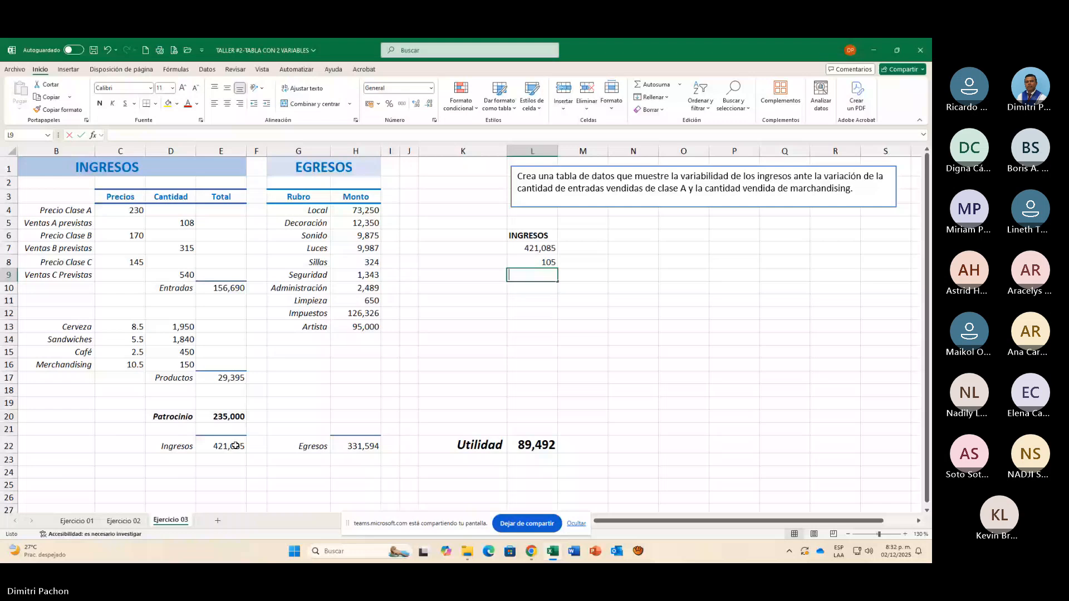
text(106)
key(Return)
text(107)
key(Return)
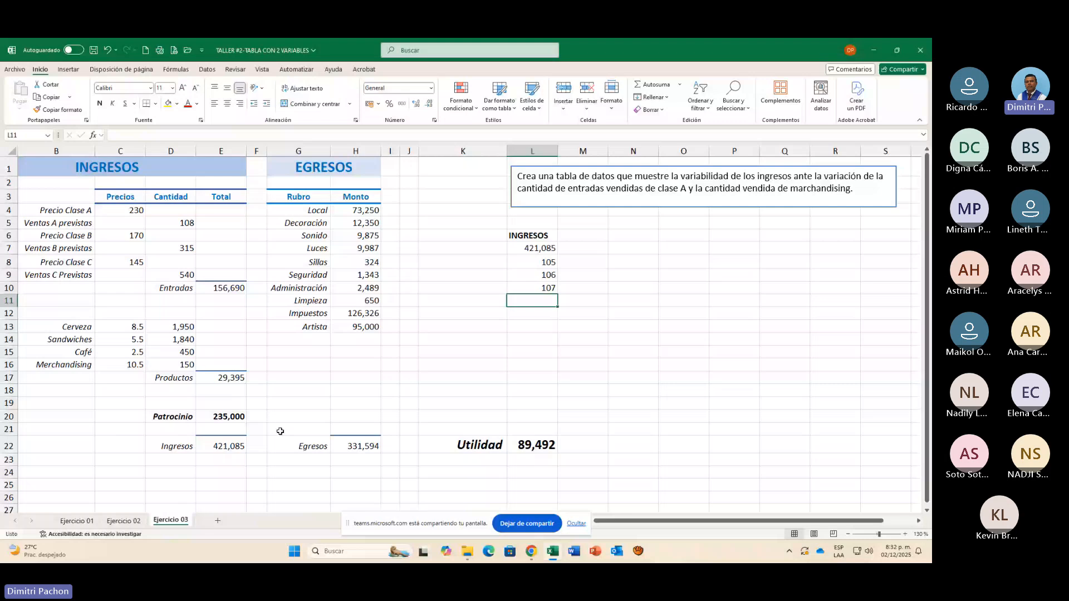
drag(532, 261, 533, 288)
drag(557, 294, 556, 371)
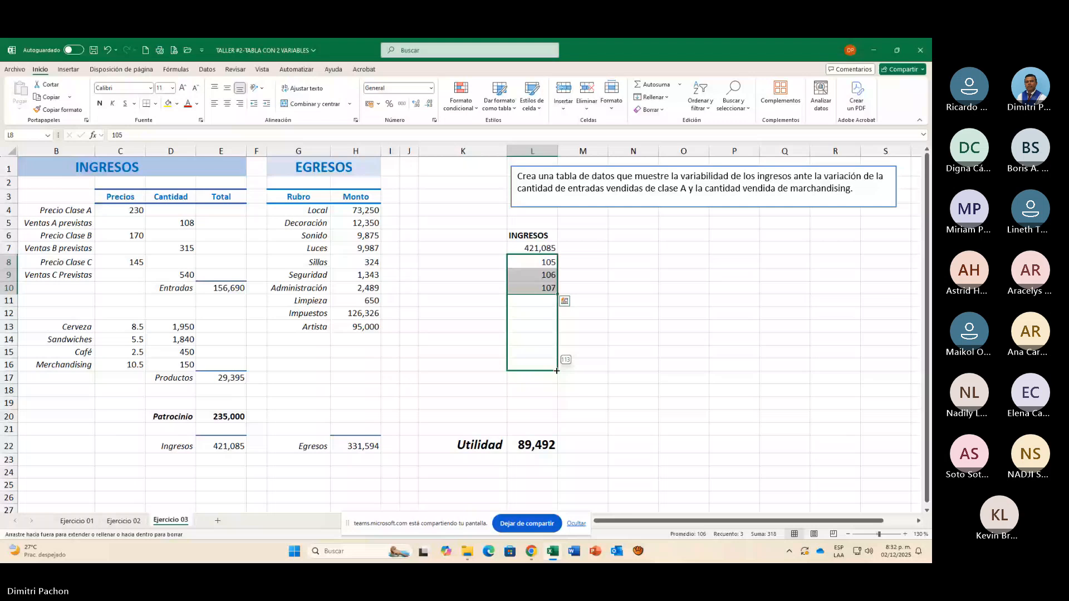
drag(556, 371, 557, 393)
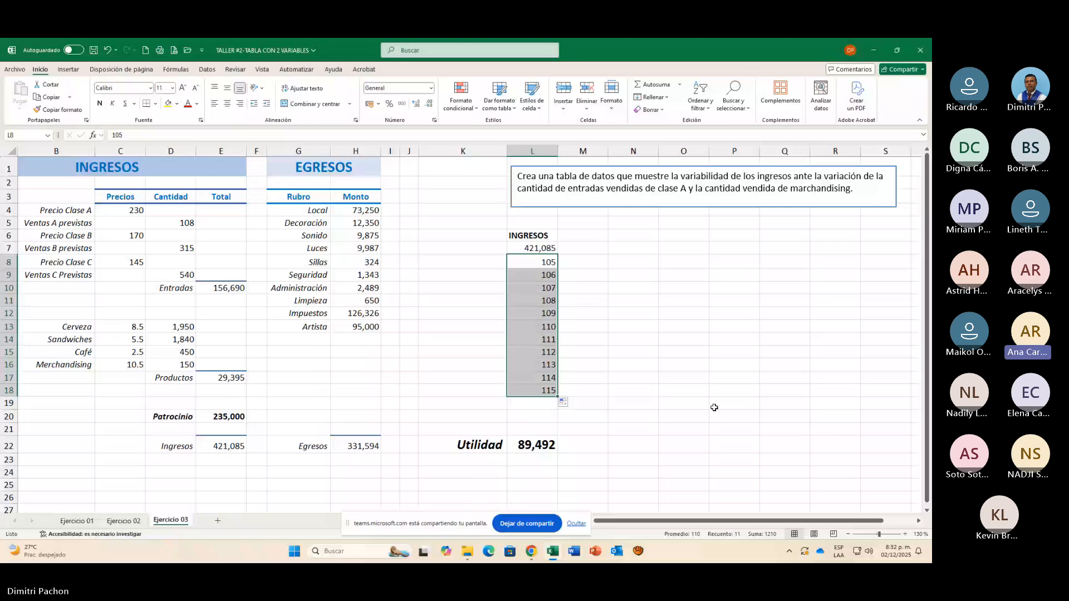
Step: Enter 120 and 130 in M7 and N7 and extend the series across row 7 to 180 in S7
click(583, 249)
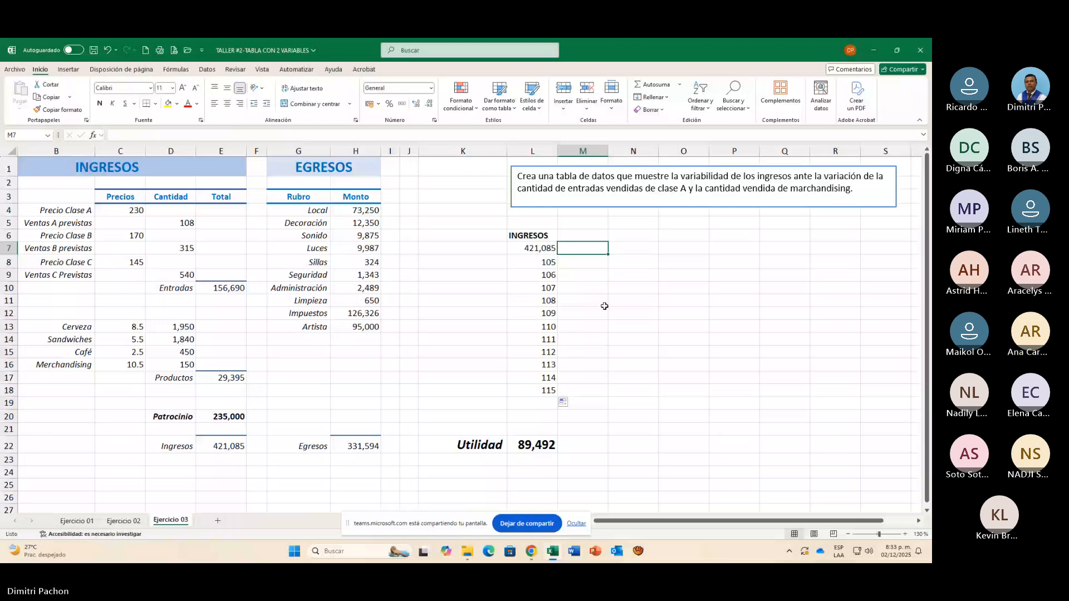
text(12)
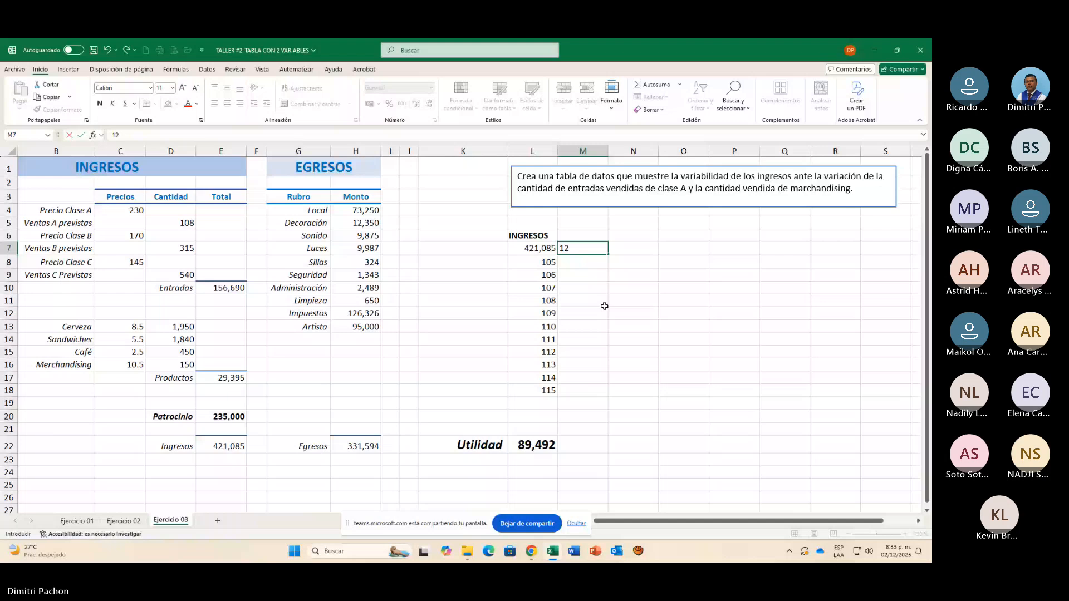
text(0)
key(Tab)
text(130)
drag(583, 248, 633, 248)
drag(659, 255, 814, 256)
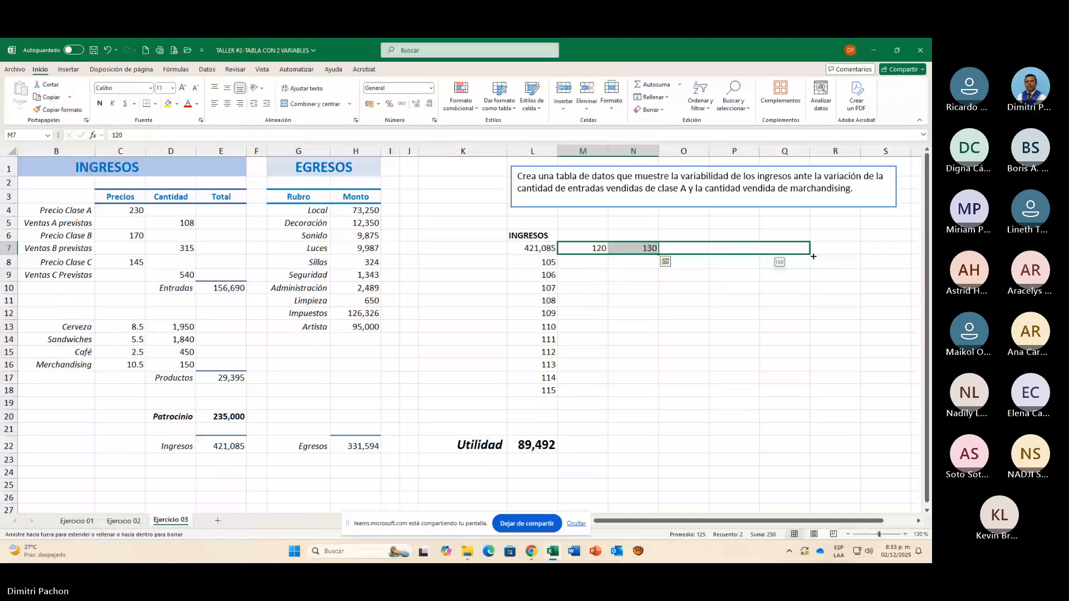
drag(813, 257, 890, 256)
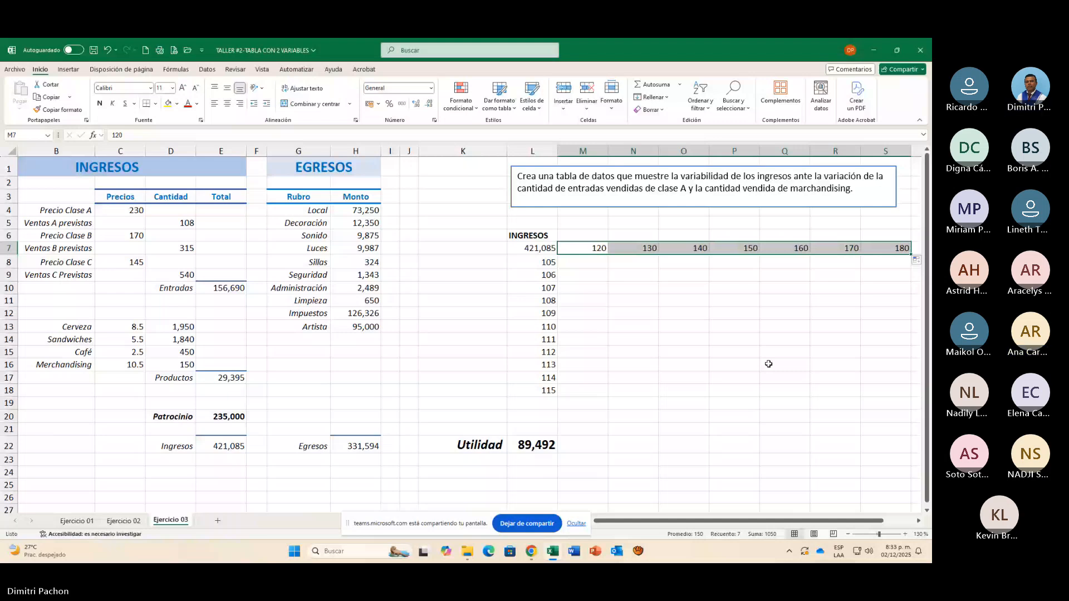
Step: Merge and center M6:S6 above the row of quantities and enter the heading CANTIDAD VENDIDA DE MARCHANDISING
scroll(768, 363, right, 2)
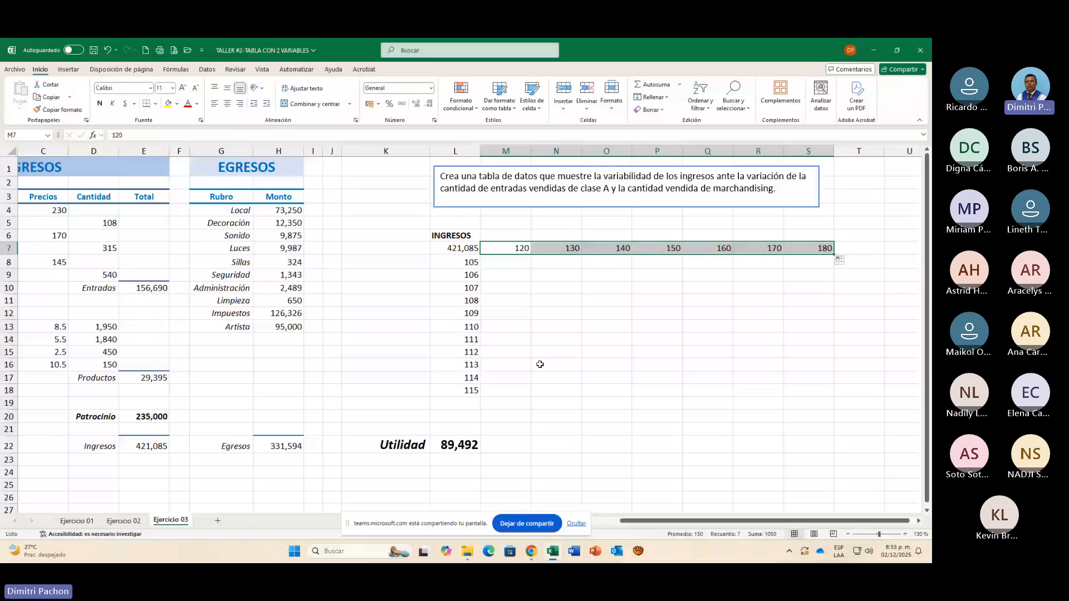
key(Up)
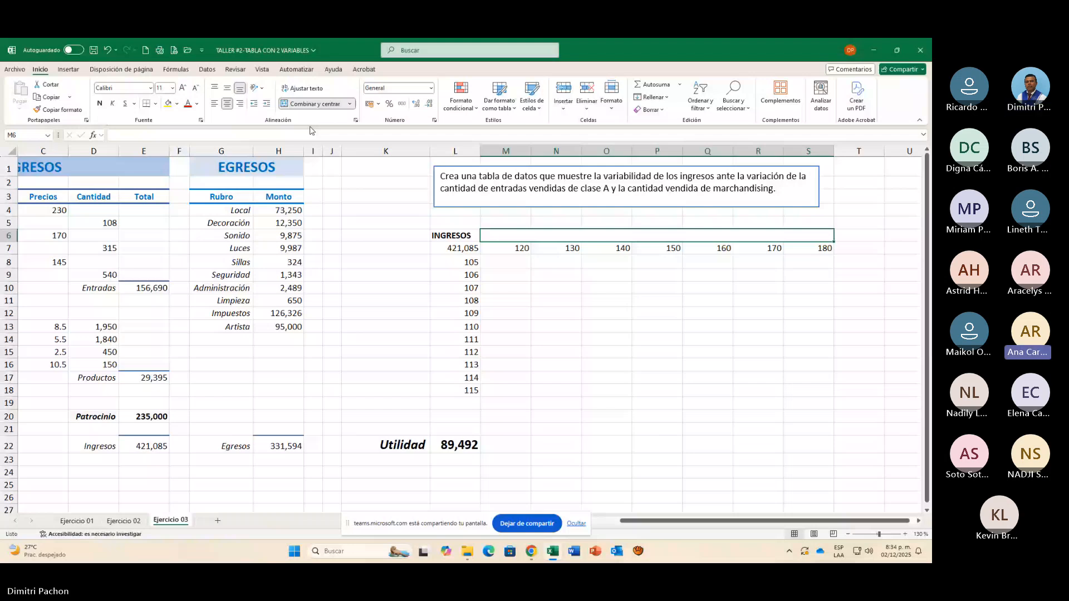
text(CA)
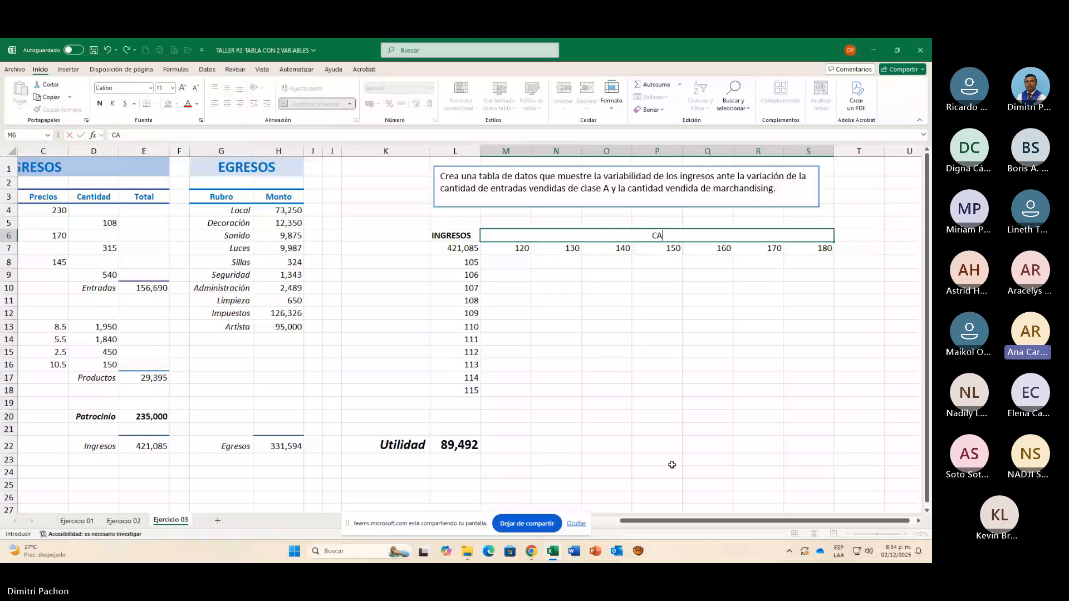
text(NTIDAD VENDIDA VDE)
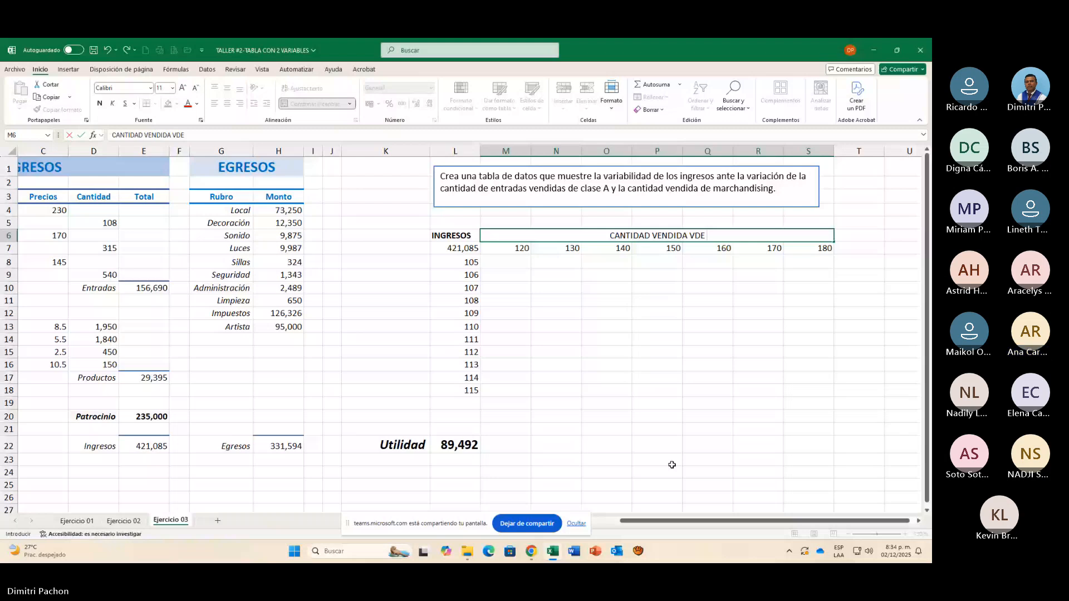
key(BackSpace)
key(BackSpace)
key(BackSpace)
text(DE MARCHAN)
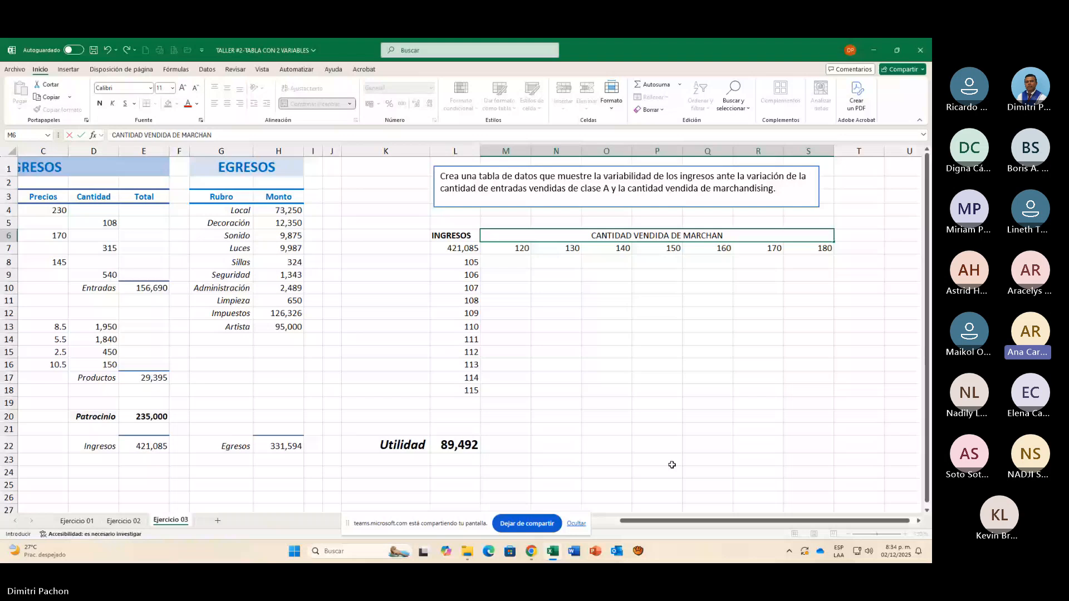
text(DI)
scroll(640, 530, right, 1)
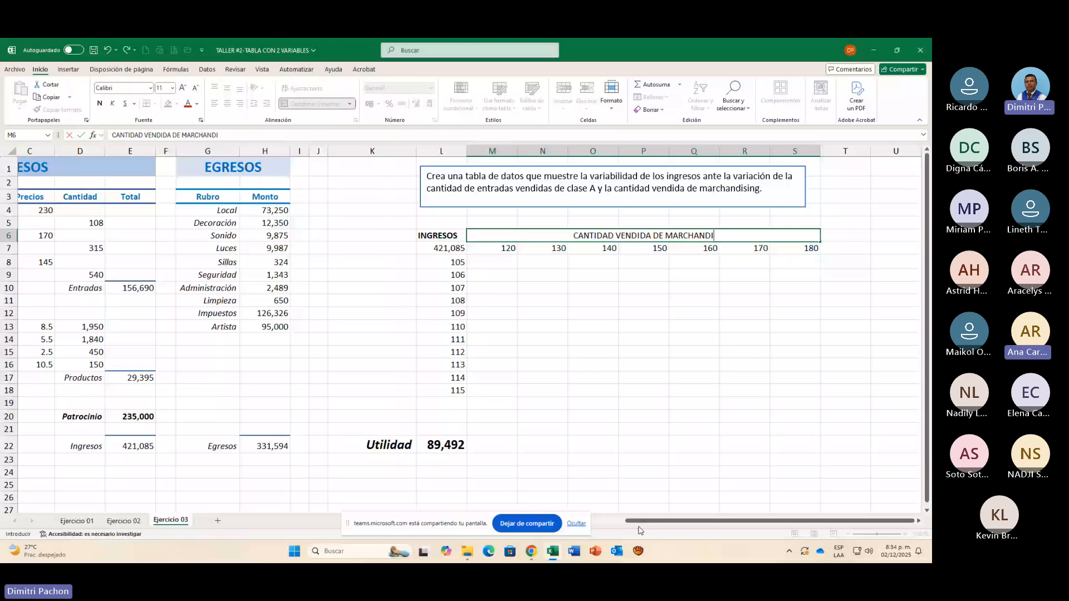
text(SING)
Step: Merge K8:K18 with wrapped, centered text, enter CANTIDAD VENDIDA DE CLASE A, and make both quantity headings bold
drag(372, 261, 396, 379)
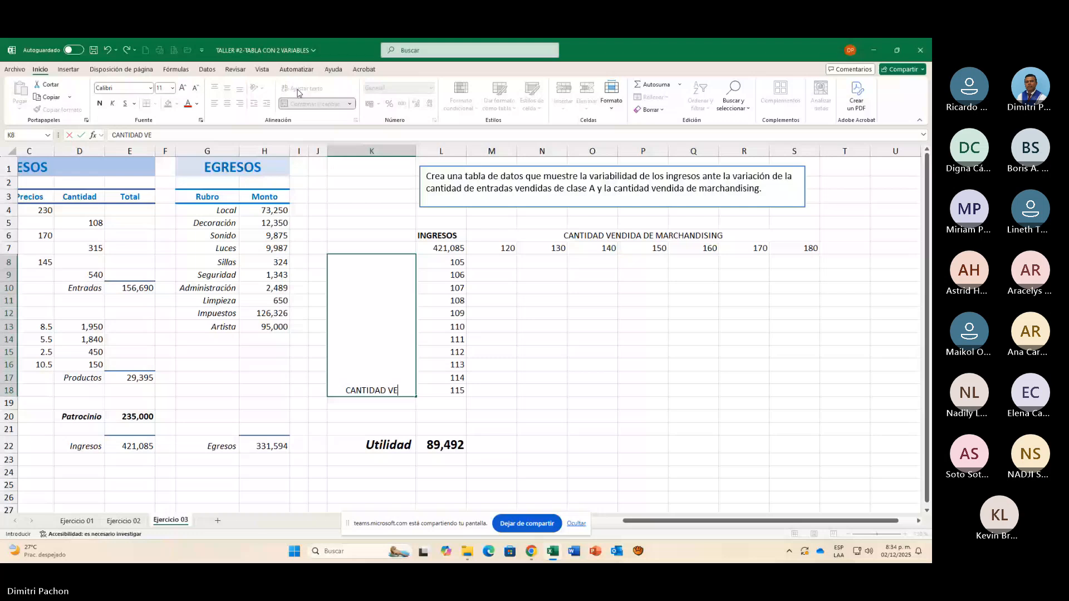
text(NDIDA DE CLASE A)
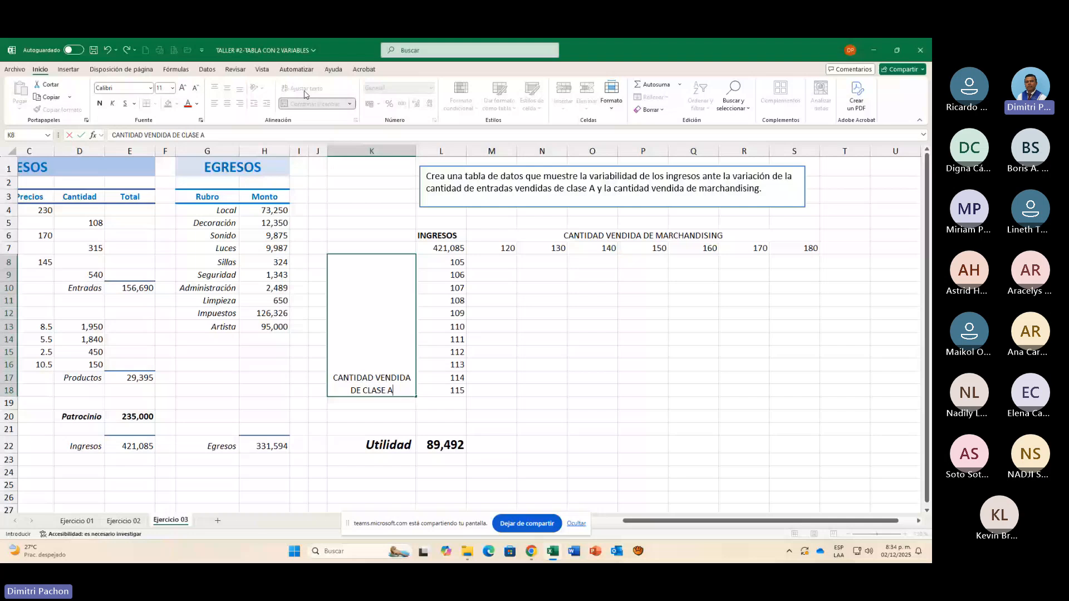
click(512, 235)
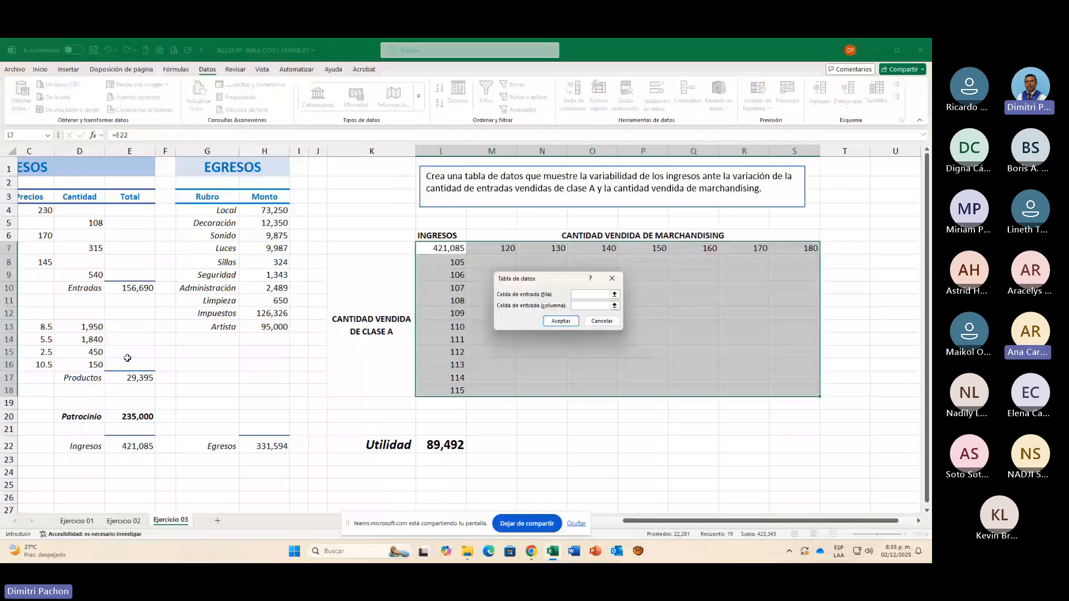
Step: Create a data table over L7:S18 with row input cell D16 and column input cell D5
drag(628, 521, 596, 519)
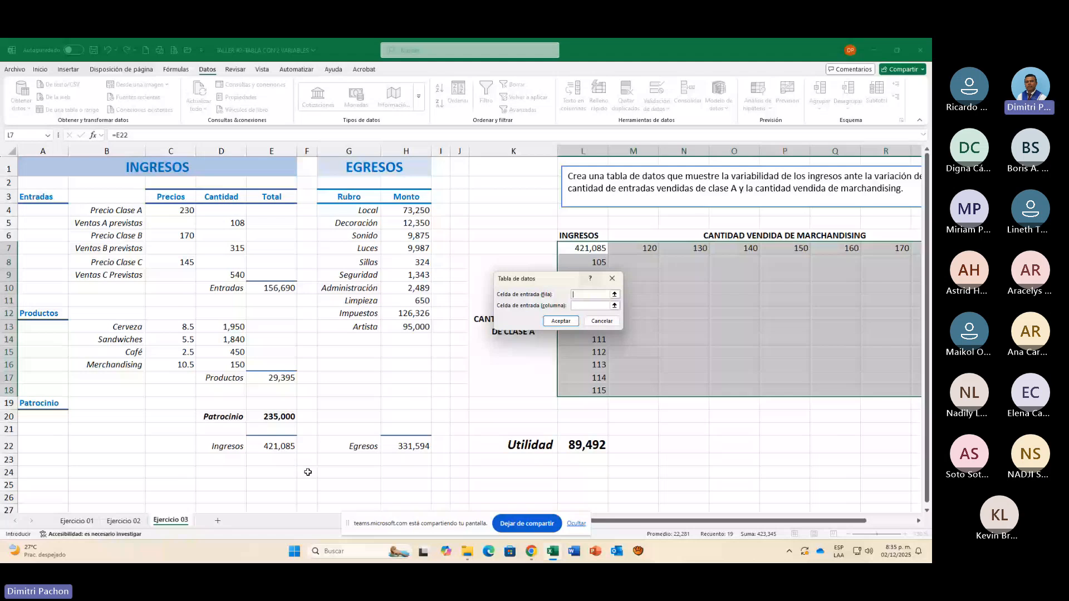
click(176, 366)
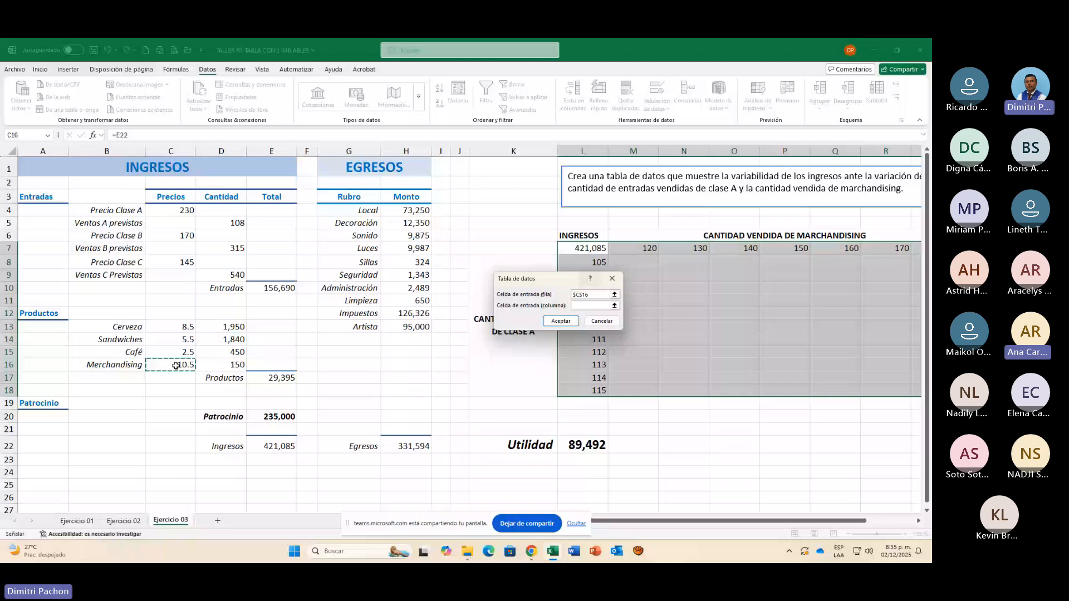
click(225, 366)
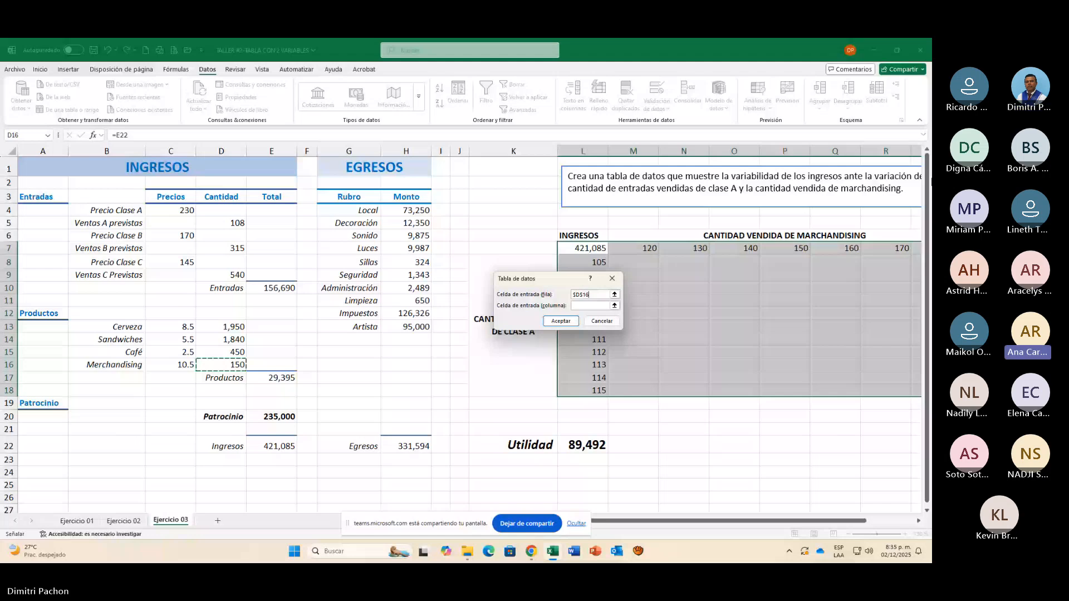
key(Tab)
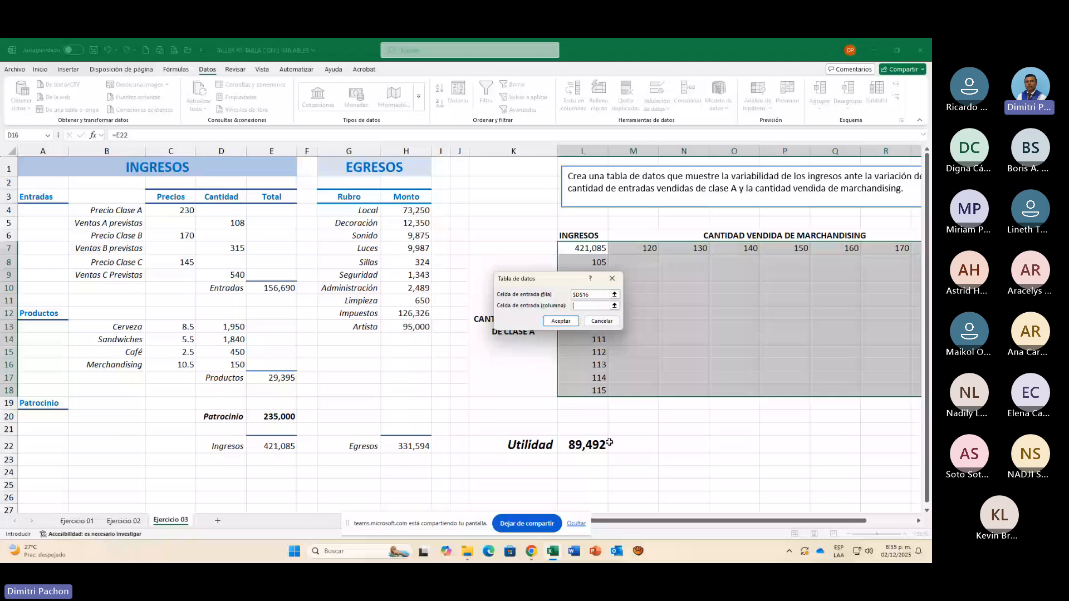
click(228, 224)
key(Return)
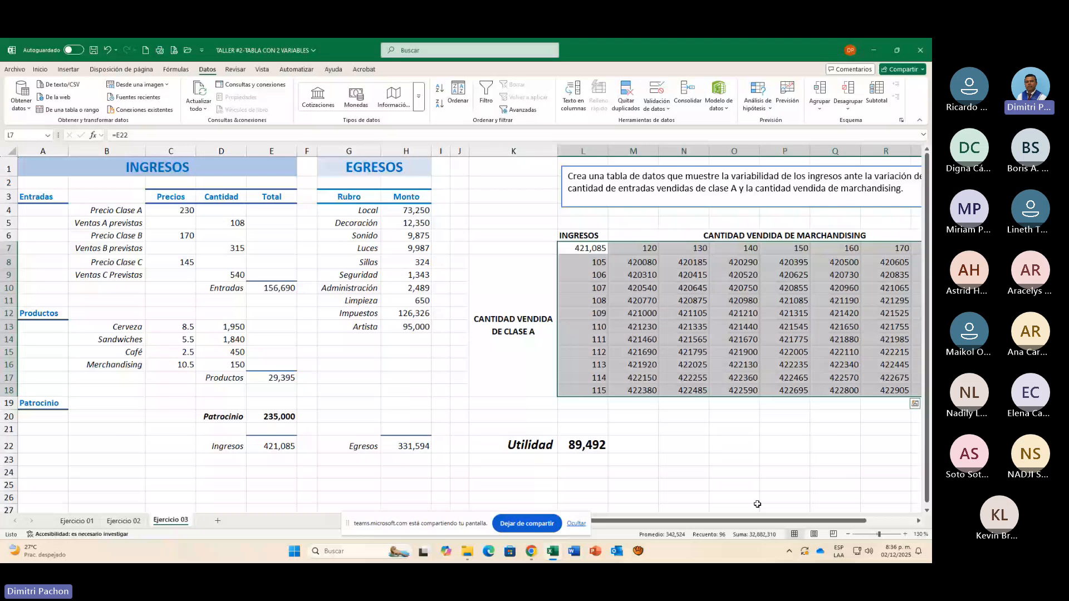
Step: Format the data table results in M8:S18 with thousands separators and no decimals
click(637, 262)
key(ctrl+shift+Right)
key(ctrl+shift+Down)
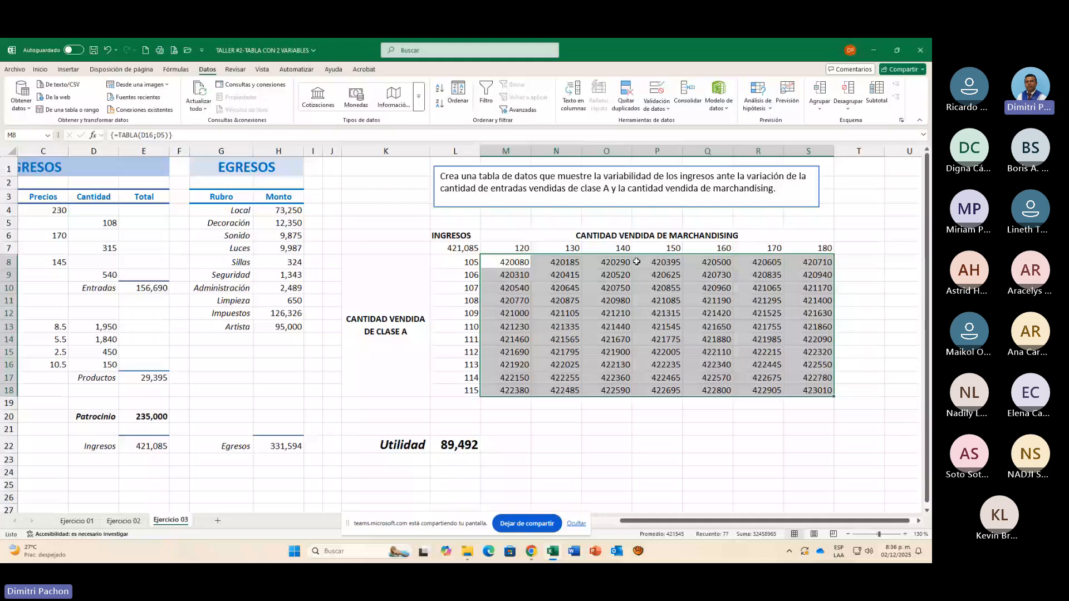
click(620, 413)
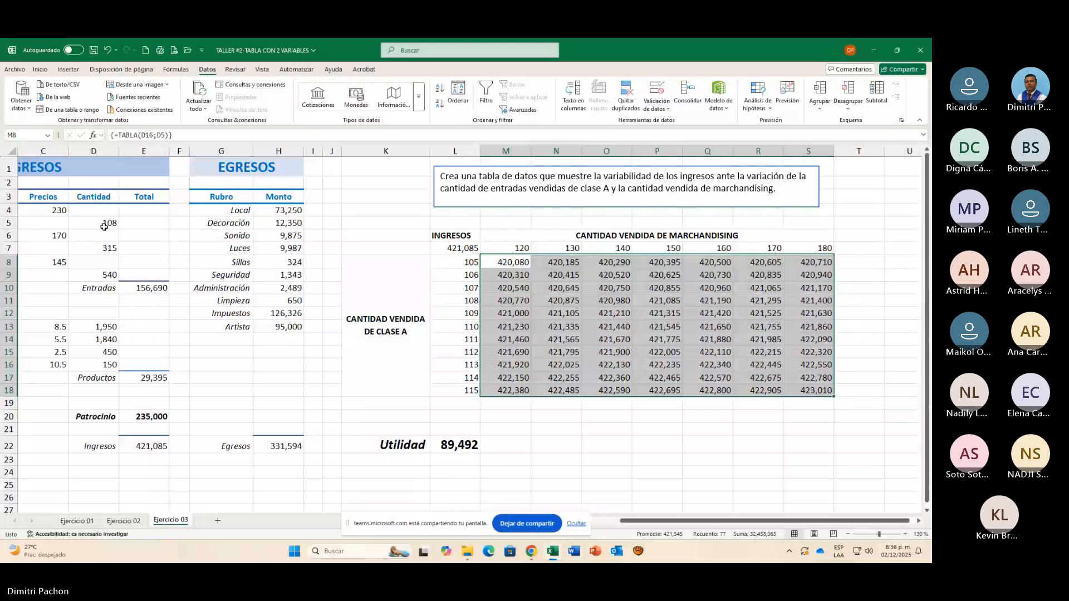
Step: Make P11, the income for 108 class A tickets and 150 merchandising units, bold with a yellow fill
click(462, 301)
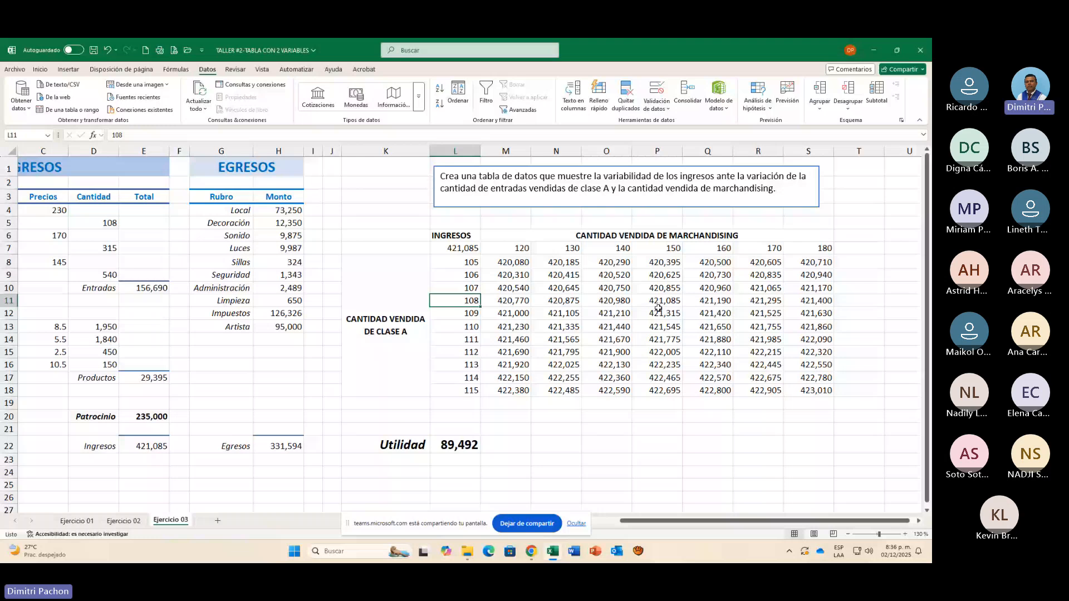
ctrl+click(645, 302)
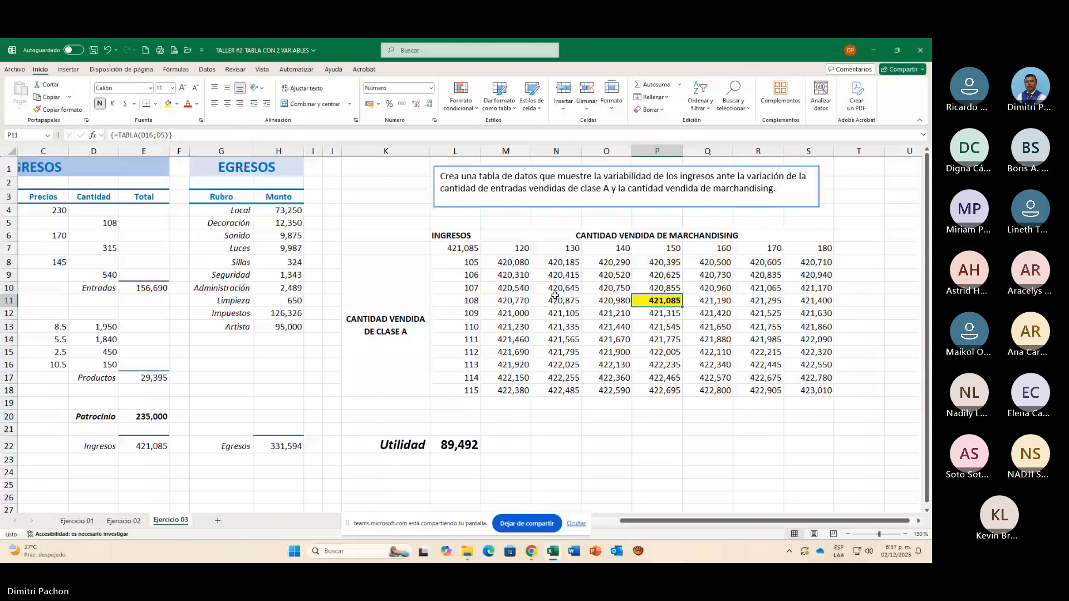
Step: Examine the data table incomes for 115 and 108 class A tickets against the ticket and merchandising inputs
click(513, 391)
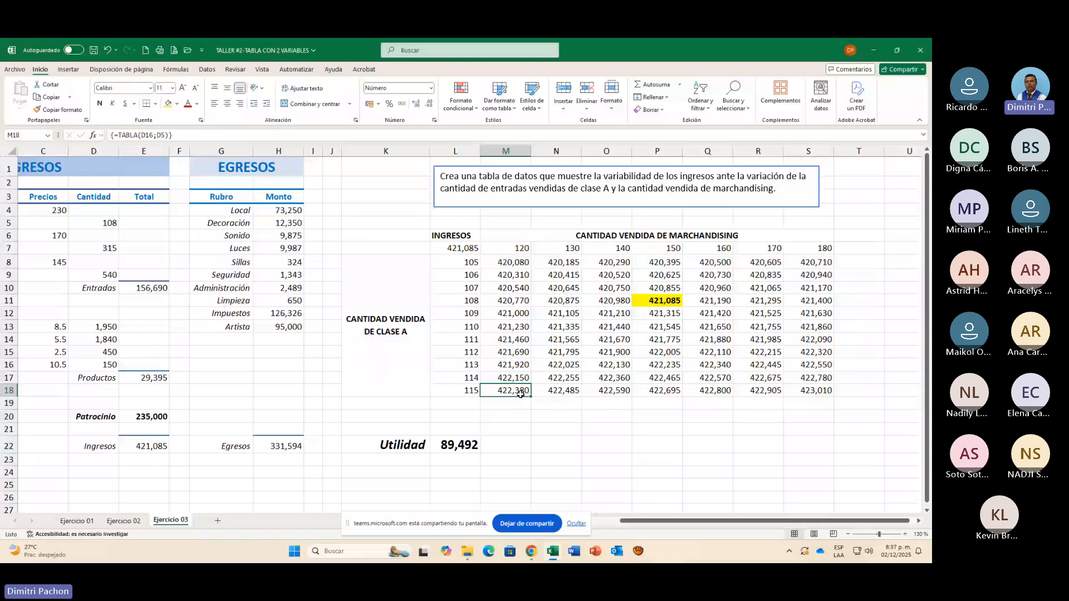
click(561, 393)
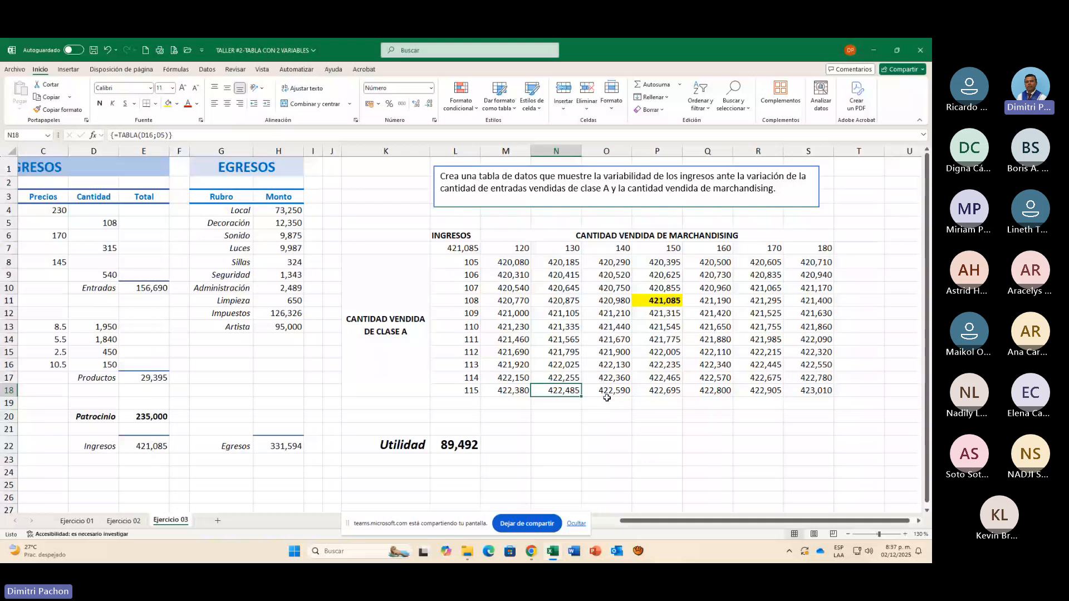
key(Right)
key(Right)
key(Right)
key(Right)
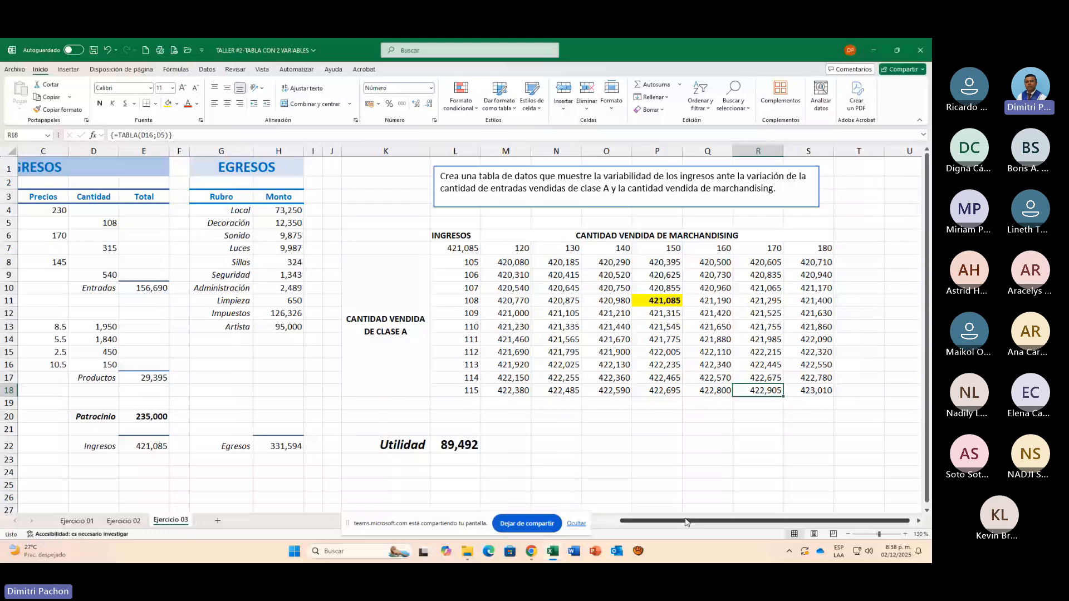
drag(685, 521, 605, 525)
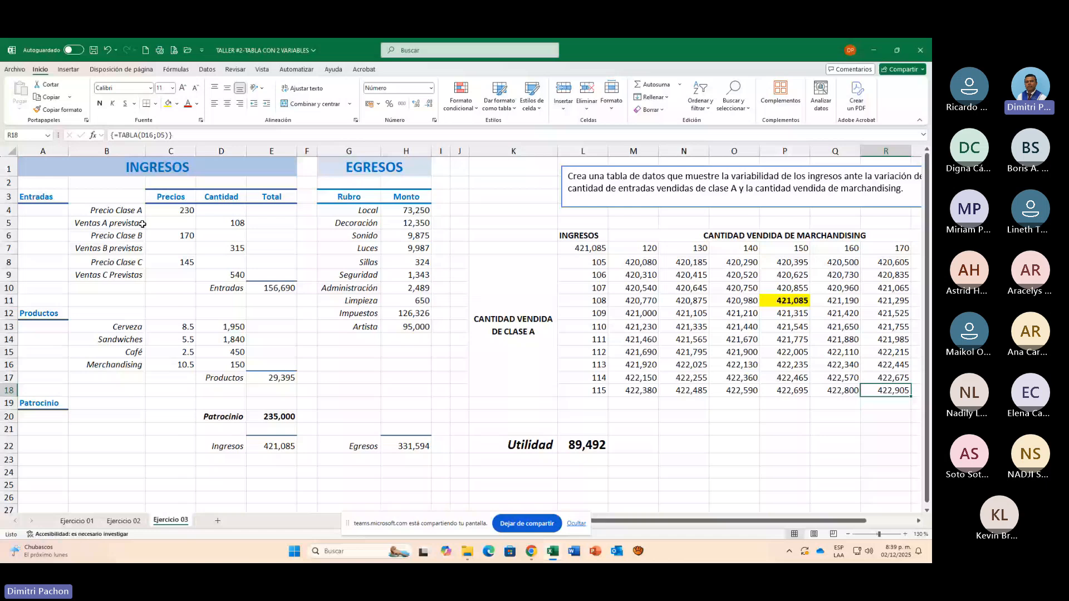
scroll(482, 254, right, 2)
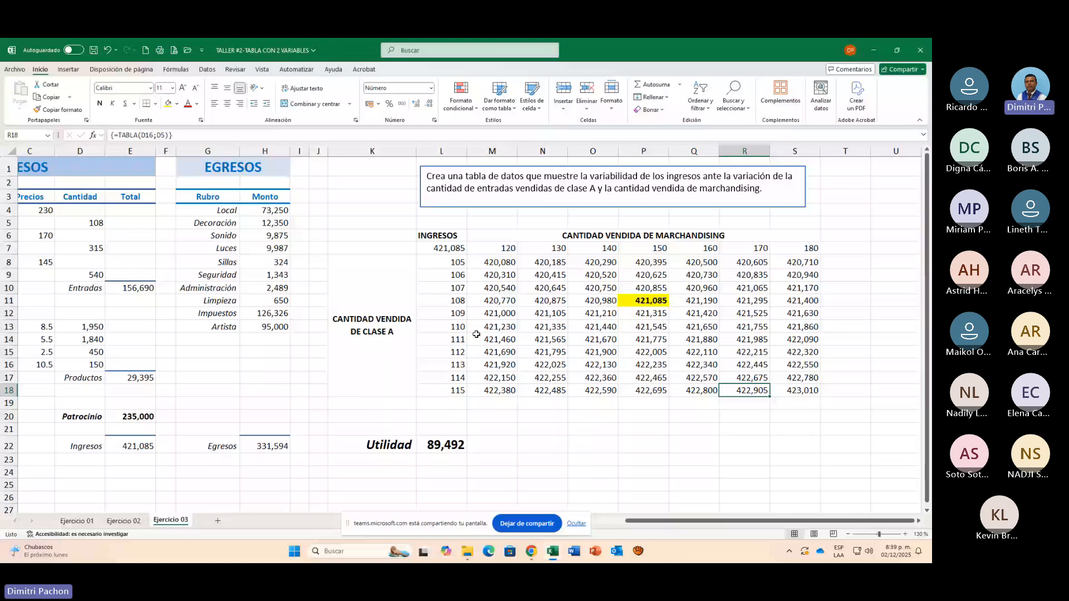
click(511, 301)
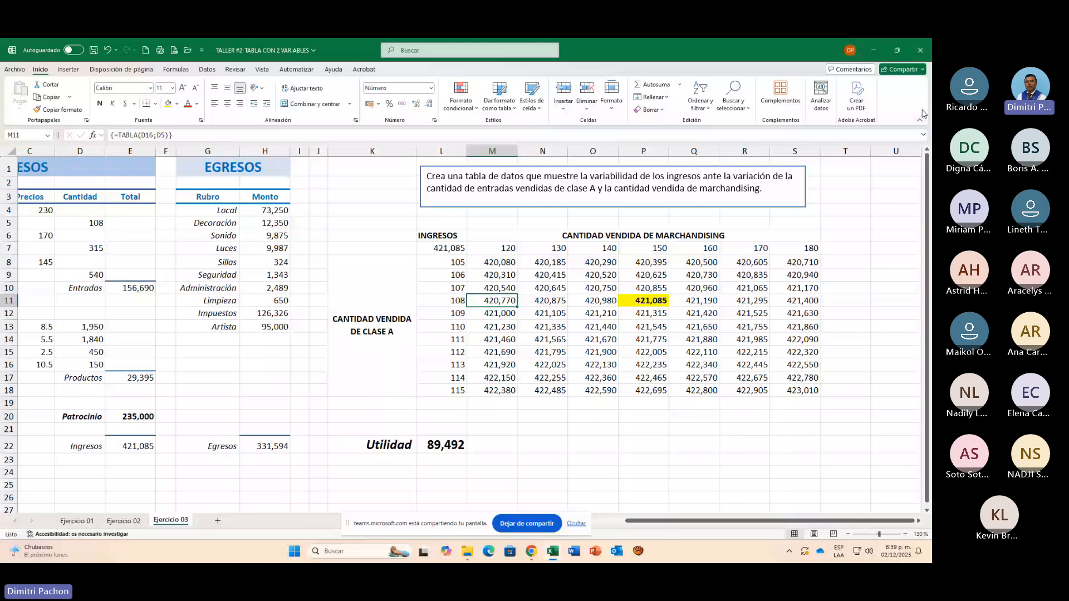
Step: Close the workbook without saving and preview TALLER #1-TABLA DE DATOS and EJEMPLO DE TABLA DE DATOS in the TABLA DE DATOS folder
click(920, 50)
click(529, 316)
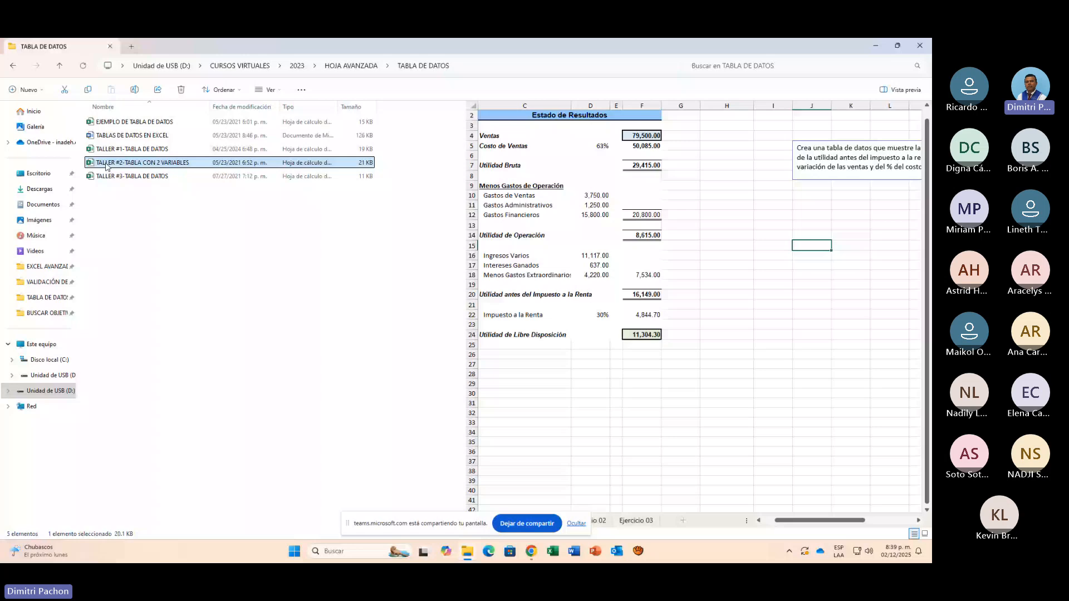
click(118, 148)
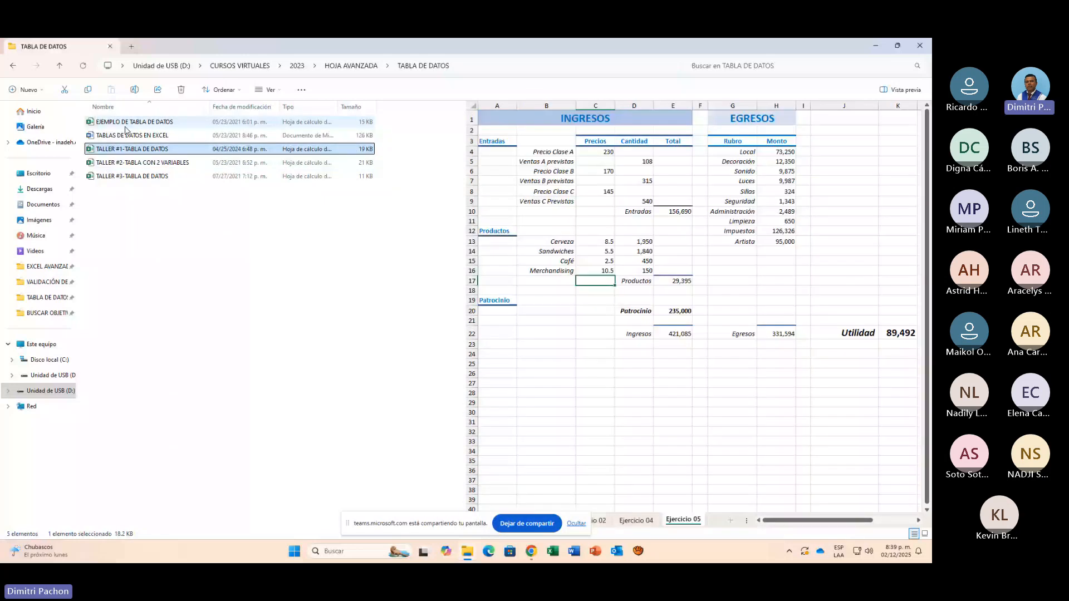
click(125, 126)
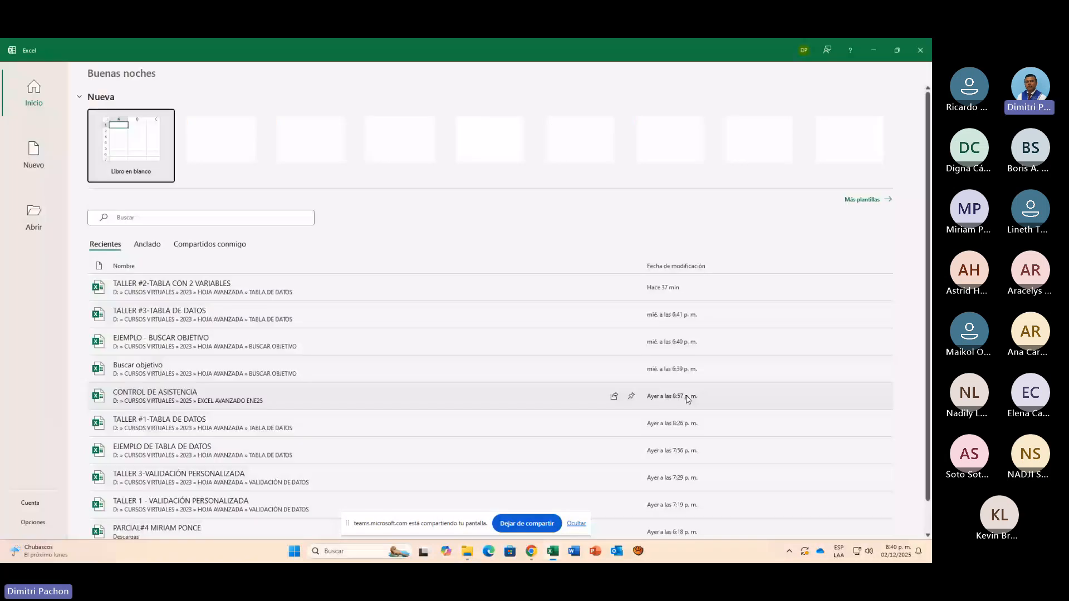
Step: Create a blank workbook in Excel and enter the title CALCULO DE BENIFICIO in A1
click(122, 161)
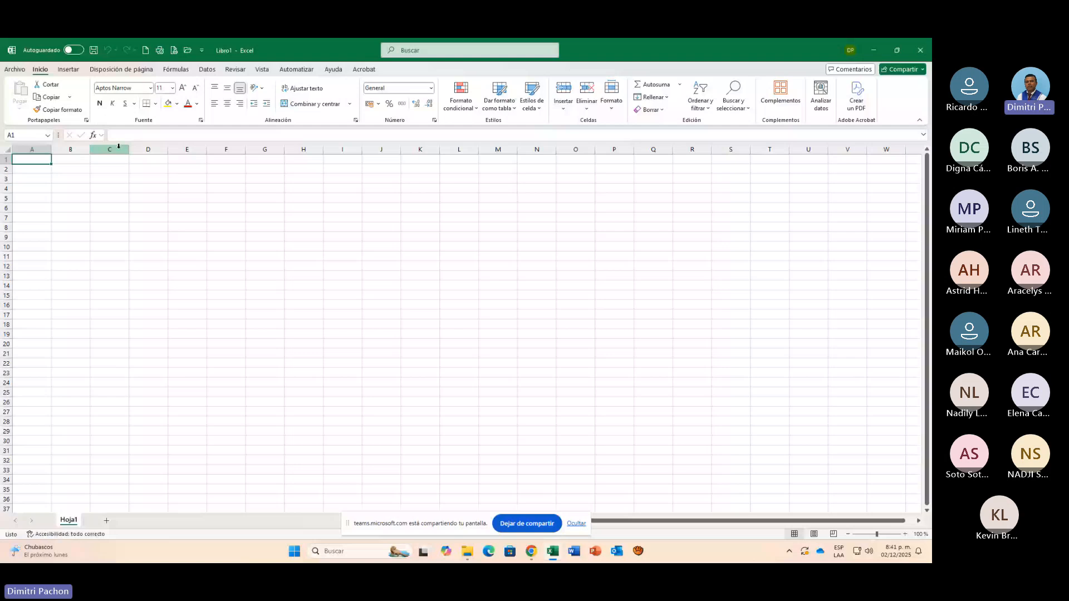
scroll(267, 351, up, 8)
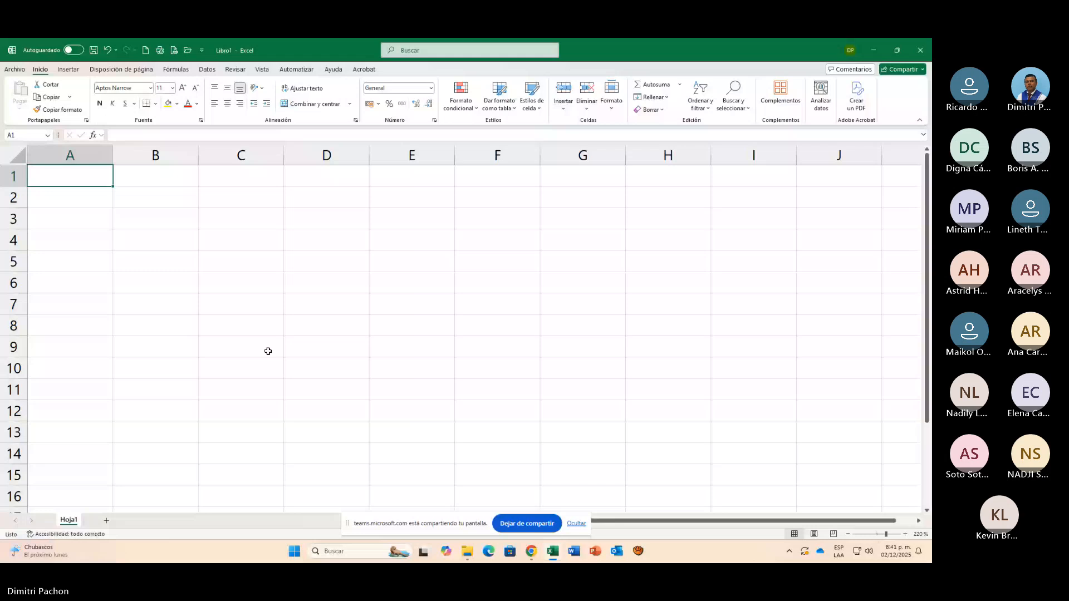
text(CALCULO DE BENIFI)
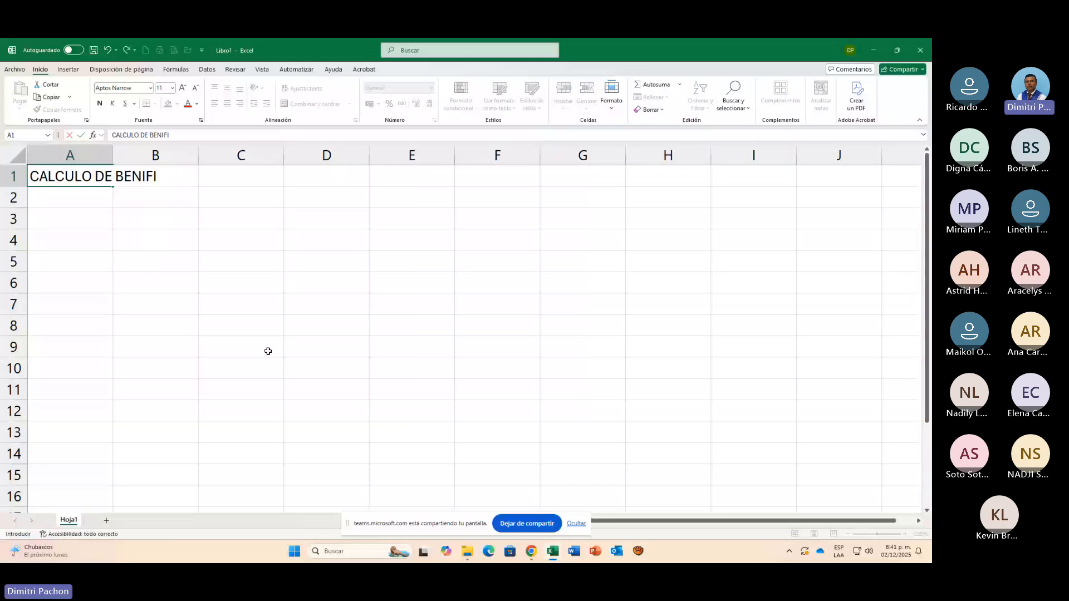
text(CIO)
key(Return)
key(Return)
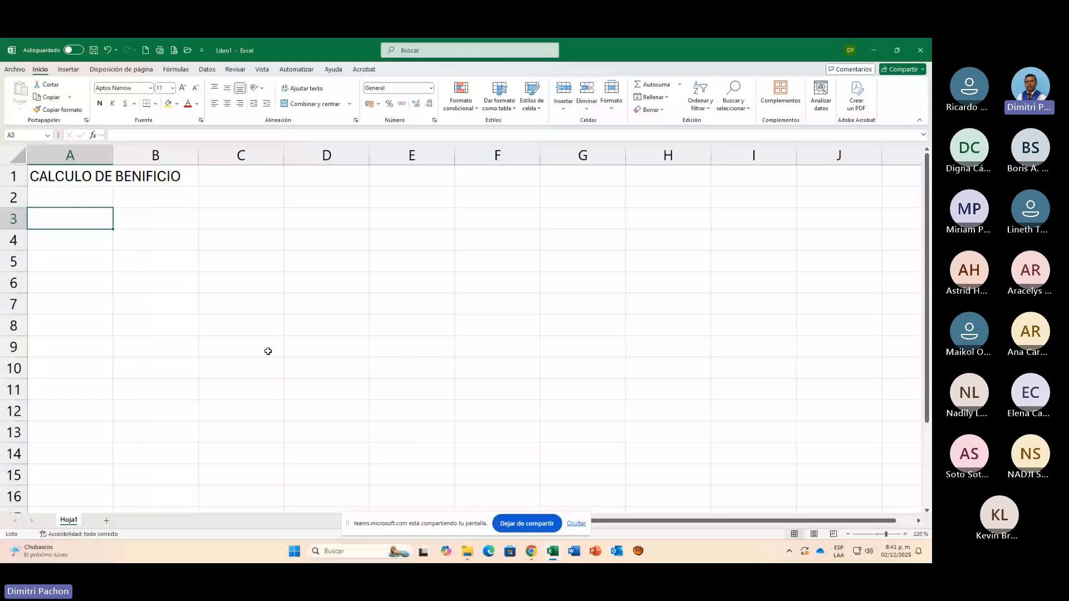
Step: Enter the labels COSTO DE VENTA, GASTOS GENERALES and VENTAS in A3:A5, and BENEFICIO in A7
text(COSTO DE VENTA)
key(Return)
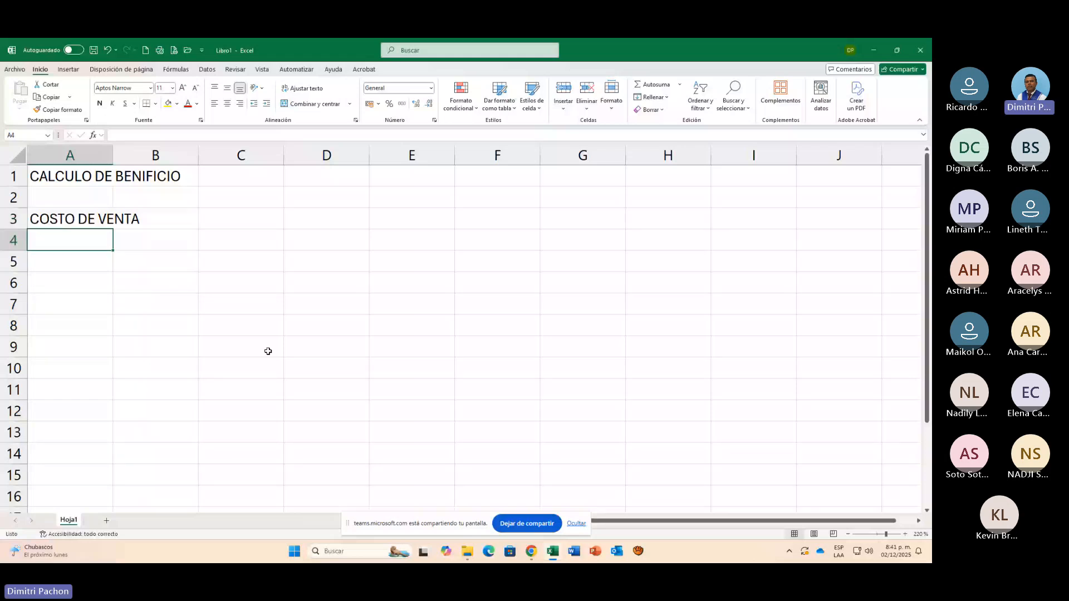
text(GASTOS GENERALES)
key(Return)
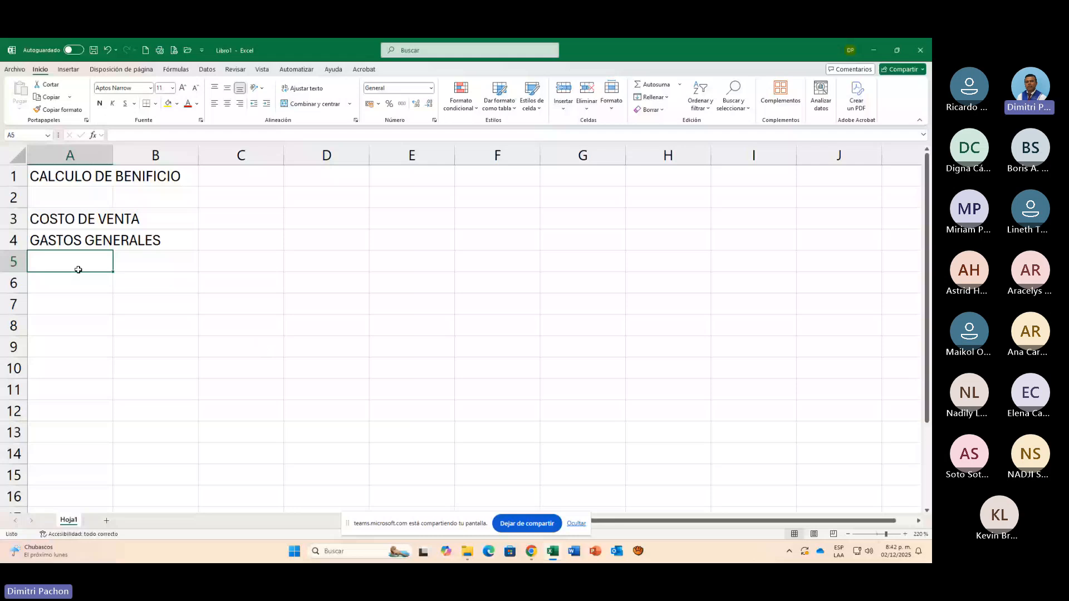
text(VENTAS)
key(Return)
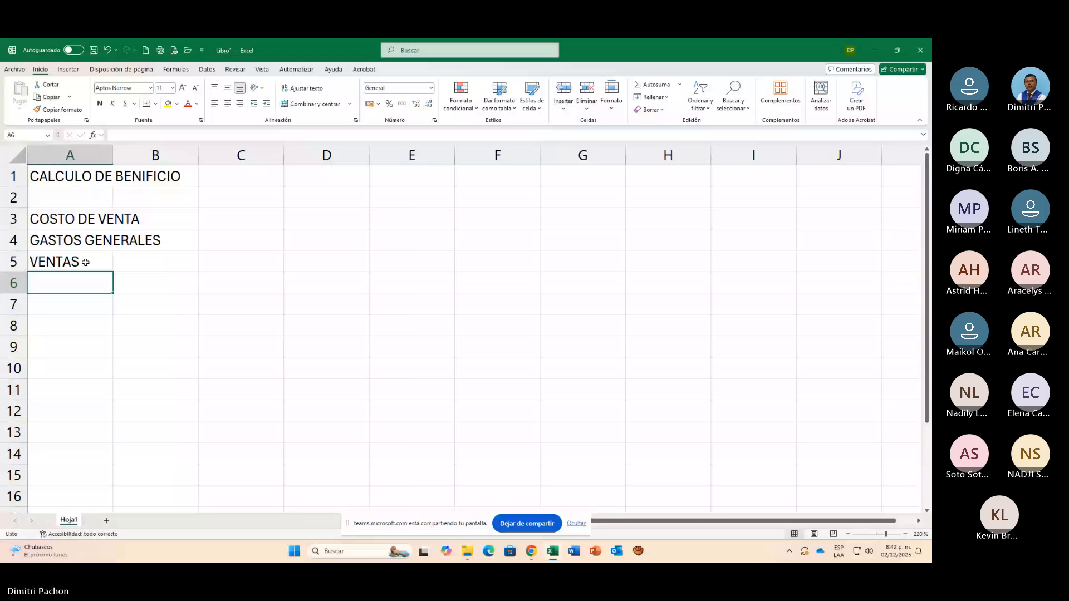
click(88, 311)
text(BENE)
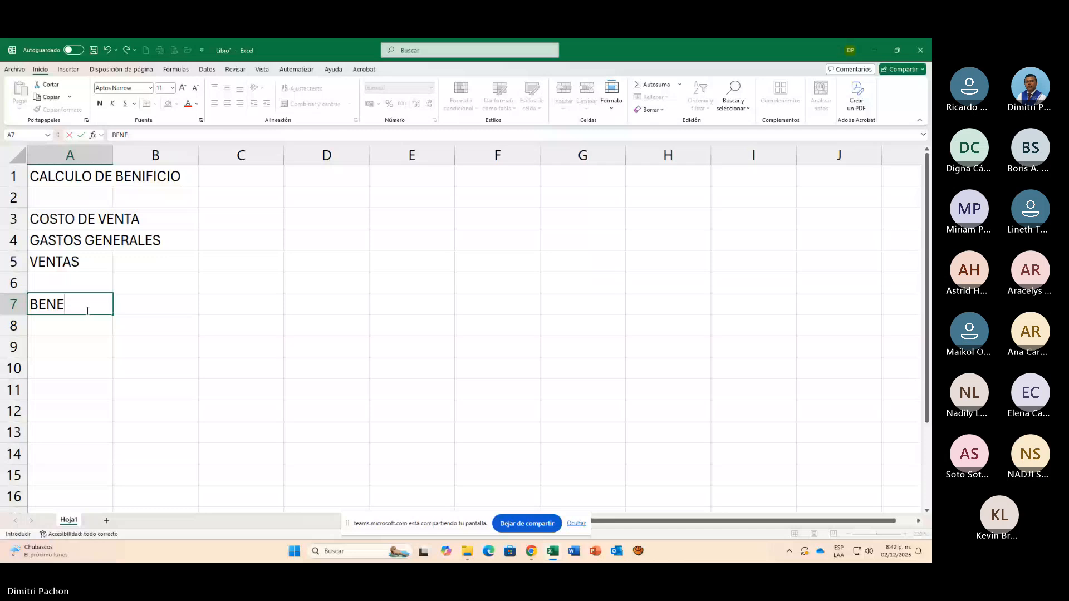
text(FICIO)
Step: Enter 30% as the cost of sales in C3 and 74588 as general expenses in C4 with B/. accounting format
click(241, 219)
text(30)
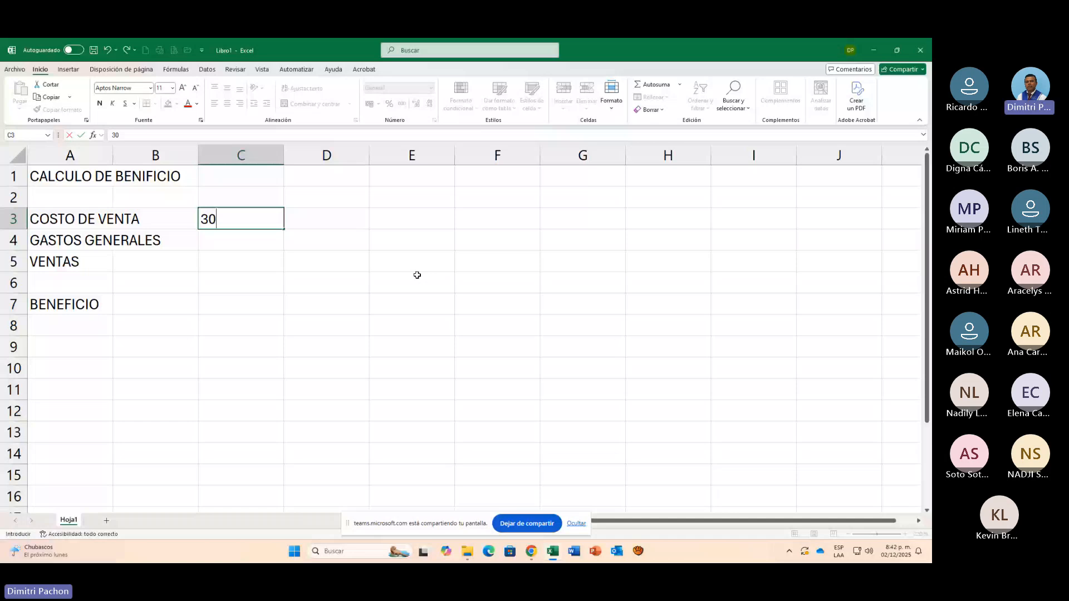
text(%)
key(Return)
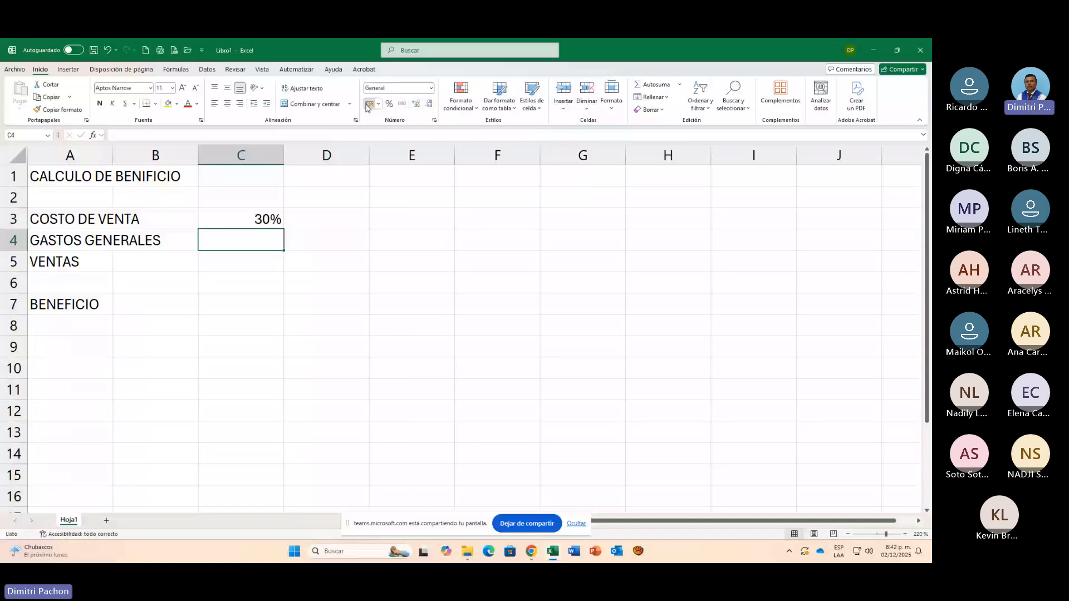
text(74)
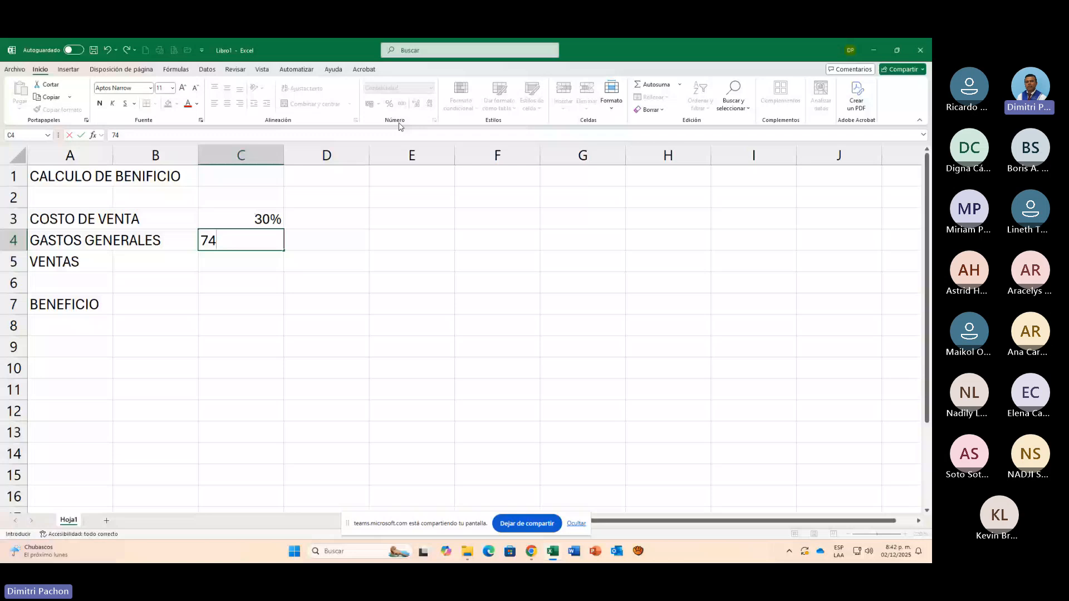
text(588)
key(Return)
Step: Enter 140000 as sales in C5 with B/. accounting format and widen column C to fit the amount
text(1)
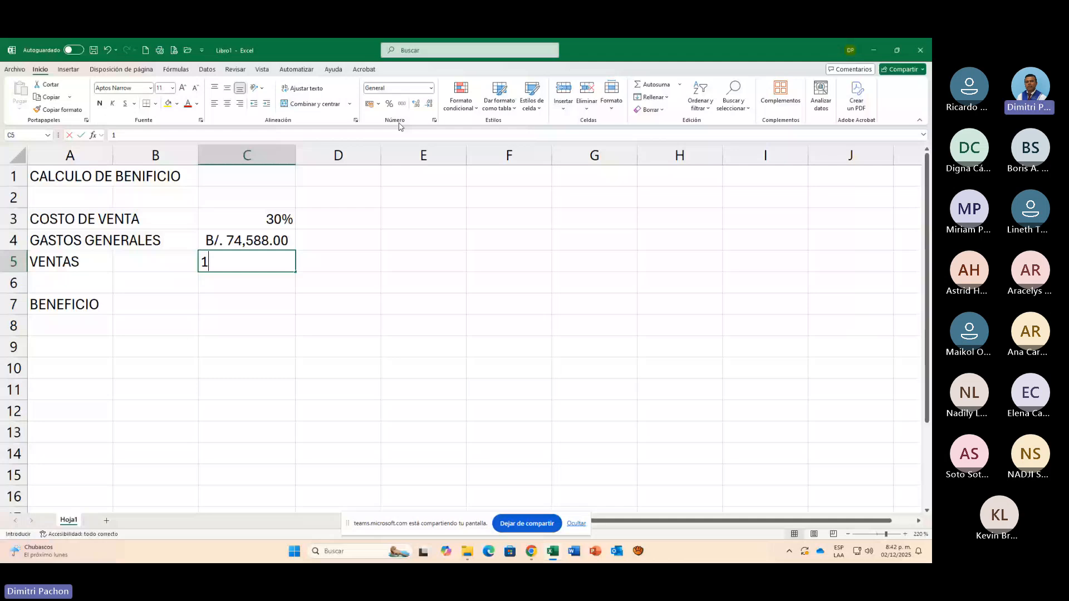
text(40000)
click(295, 162)
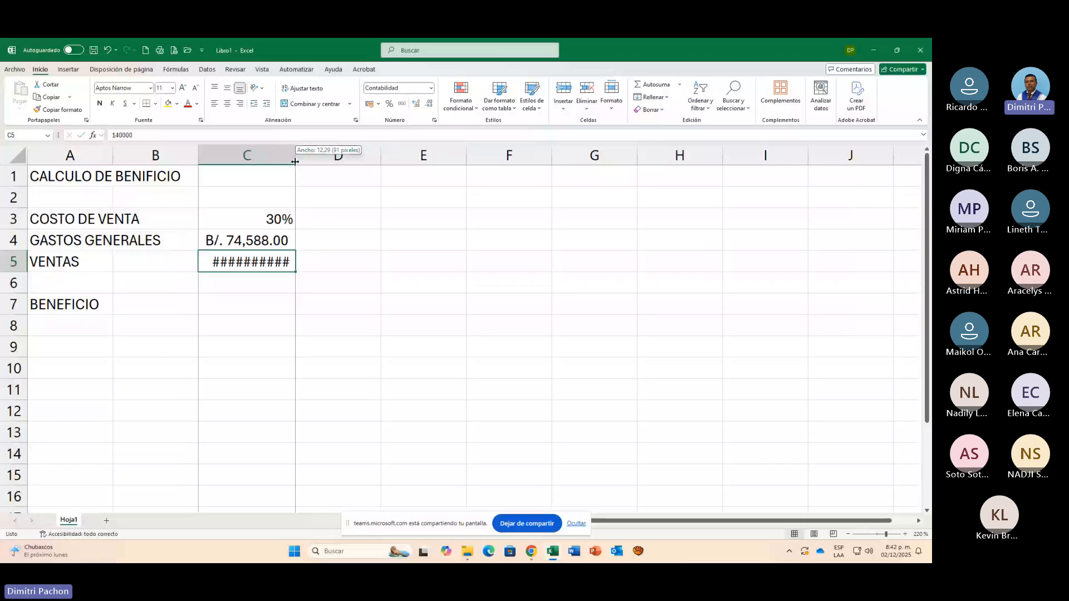
drag(295, 162, 303, 162)
key(Down)
key(Down)
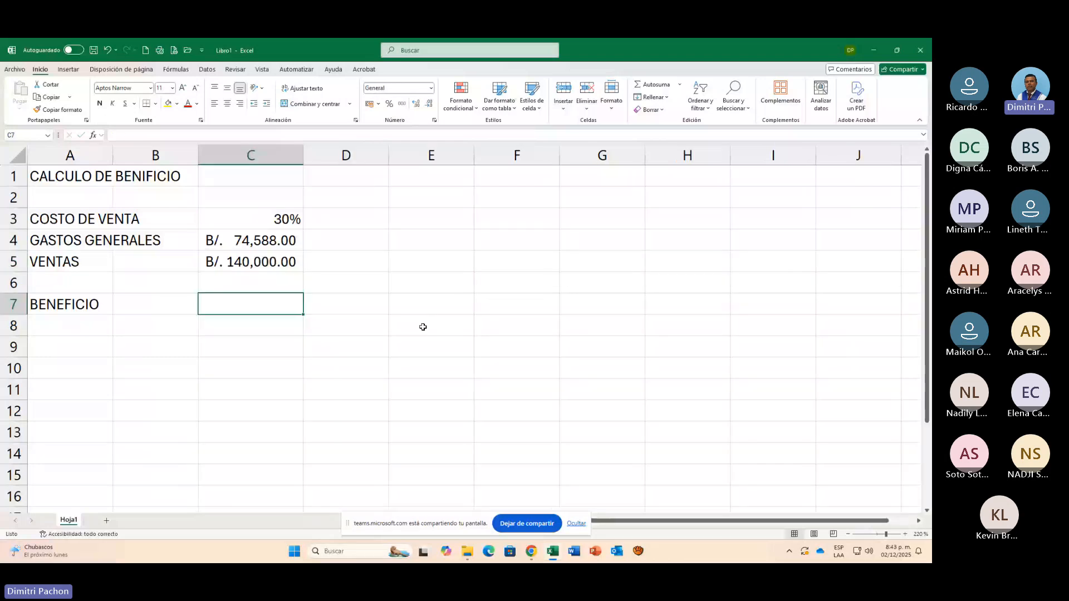
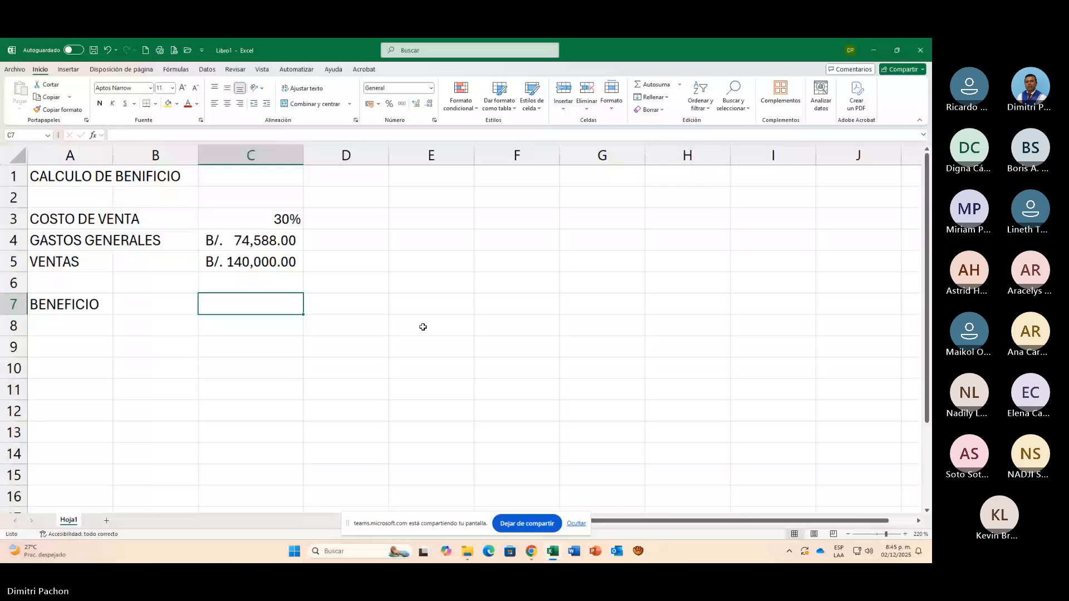
Step: Enter the profit formula =C5-(C5*C3)+C4 in C7
text(=)
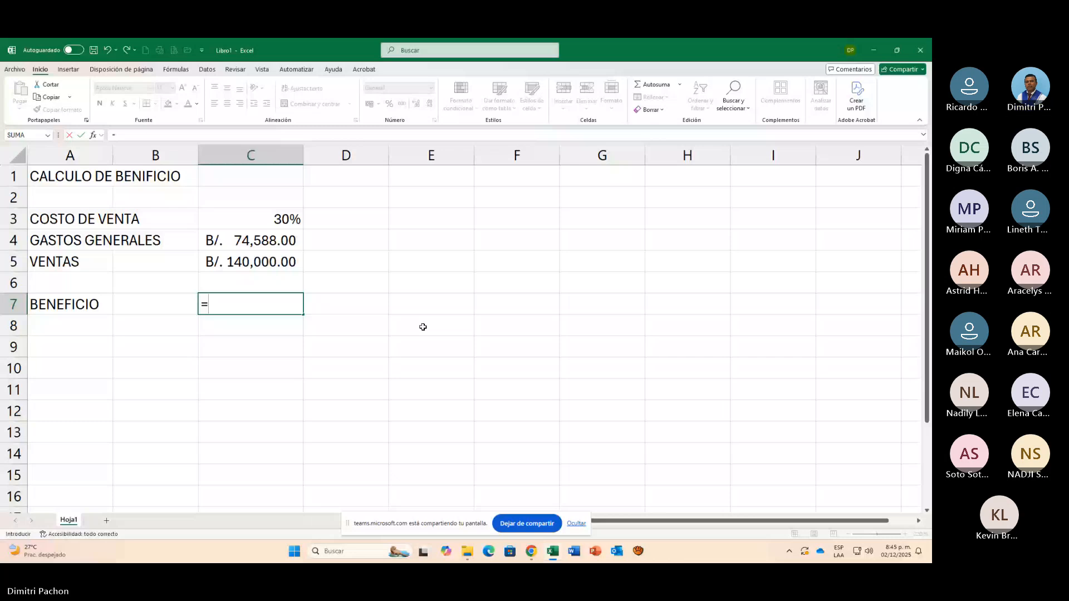
text((C5*C3)
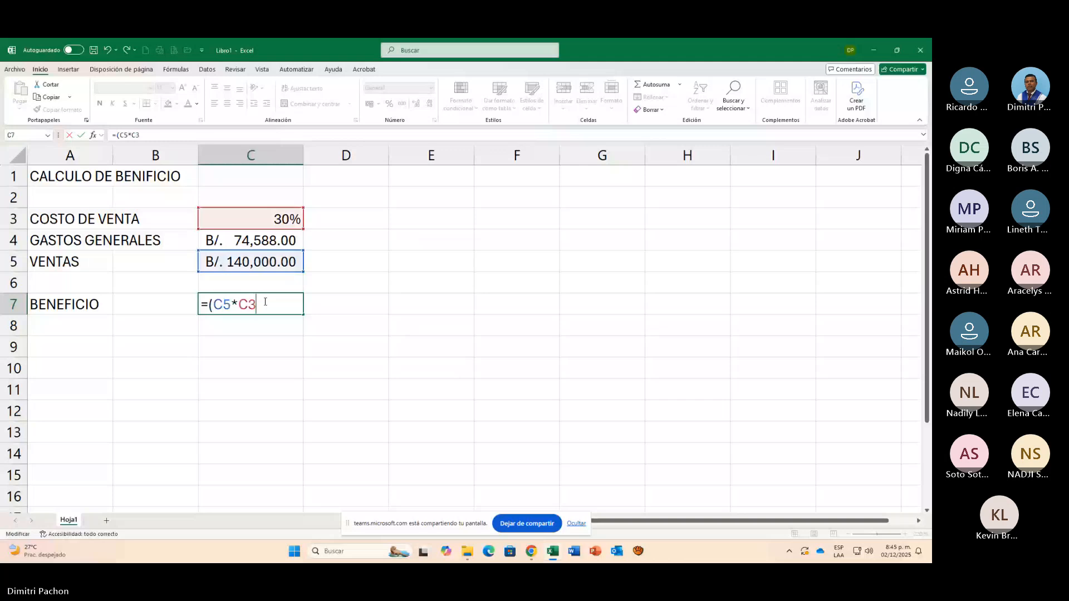
text())
click(270, 268)
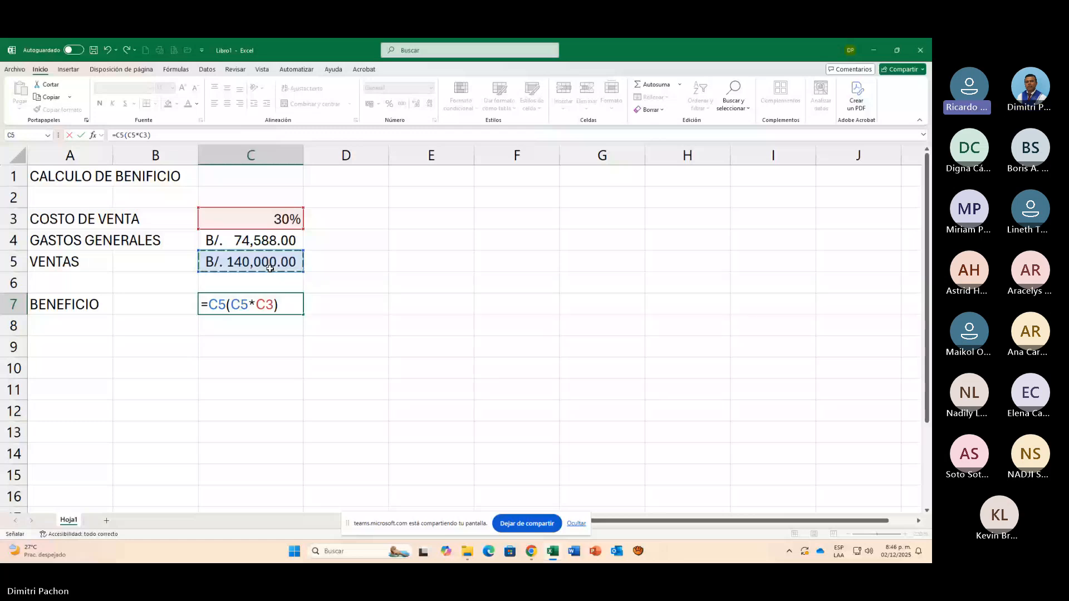
text(-)
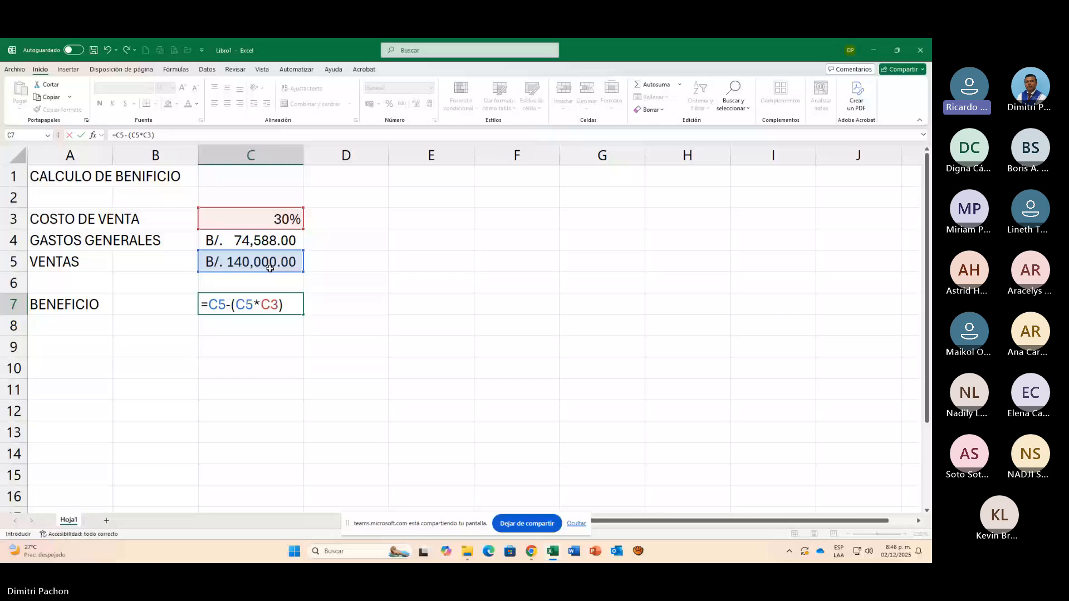
click(293, 307)
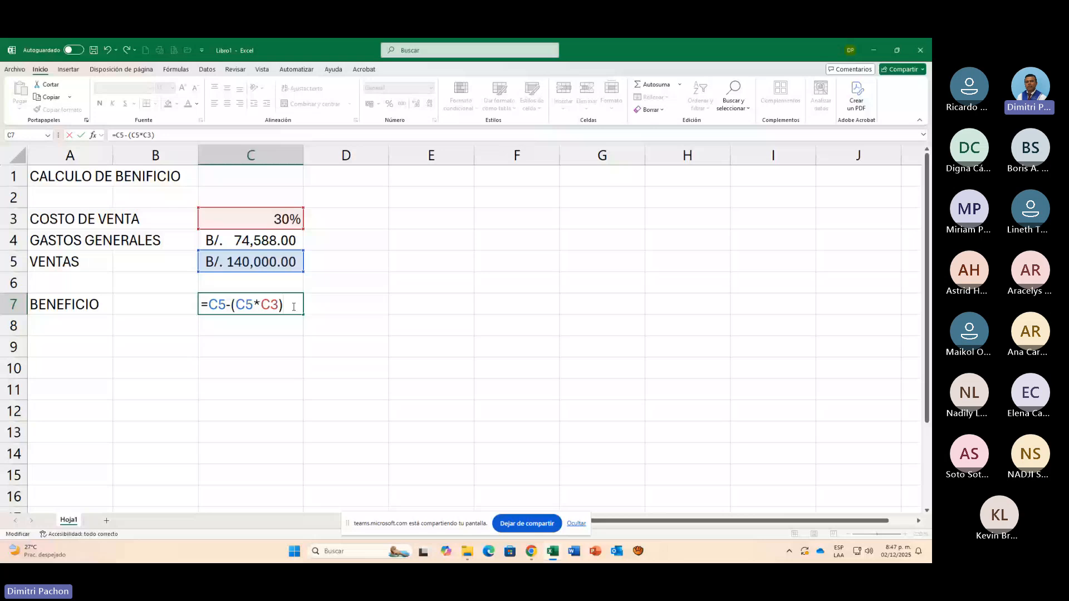
text(+)
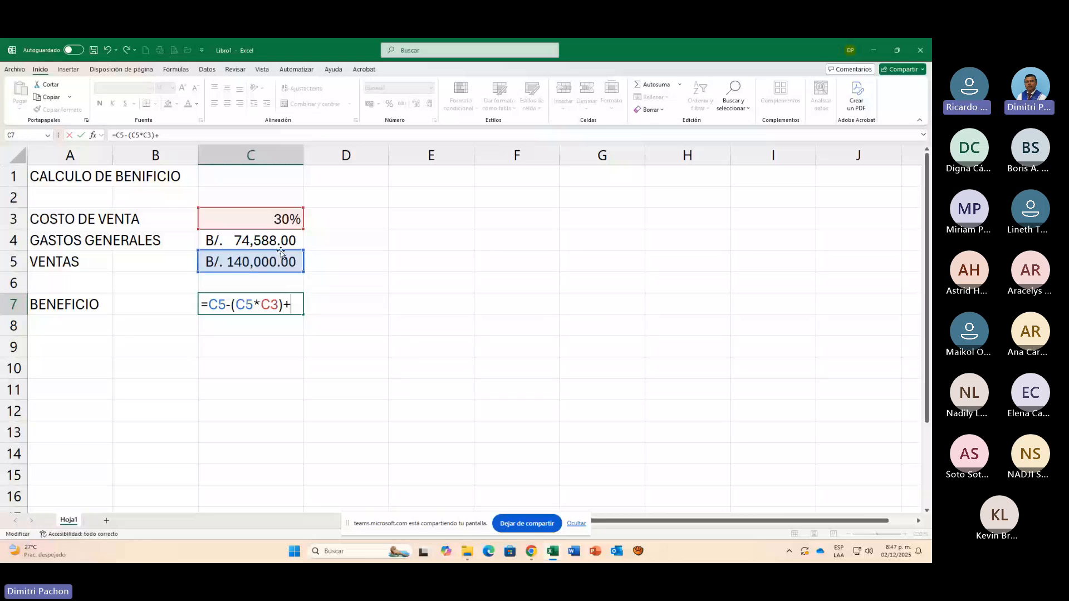
click(283, 244)
key(Return)
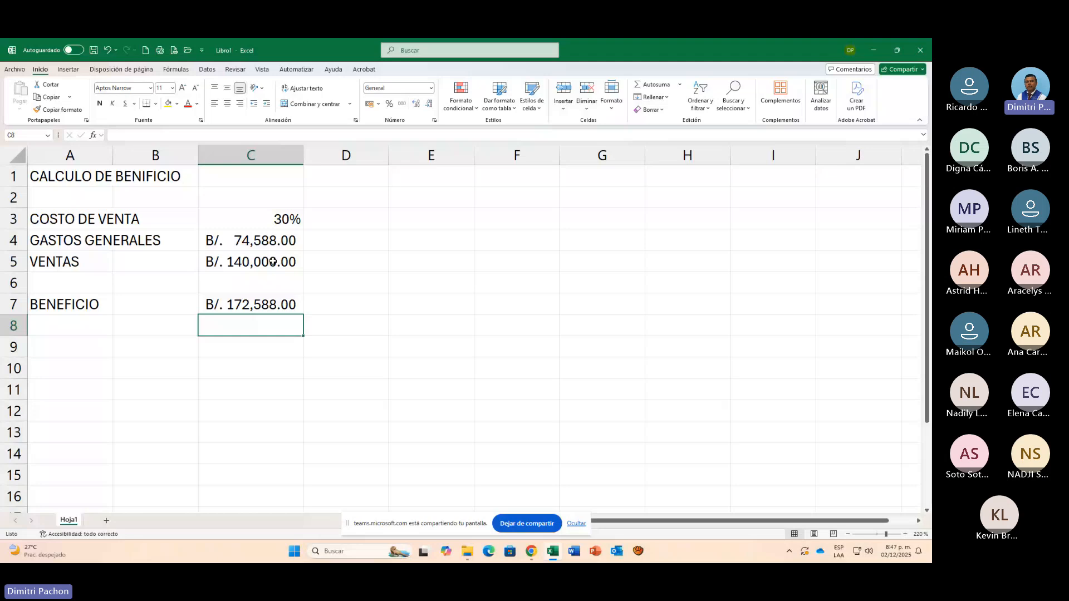
Step: Correct the profit formula in C7 to =C5-((C5*C3)+C4) and review its cell references
double_click(262, 312)
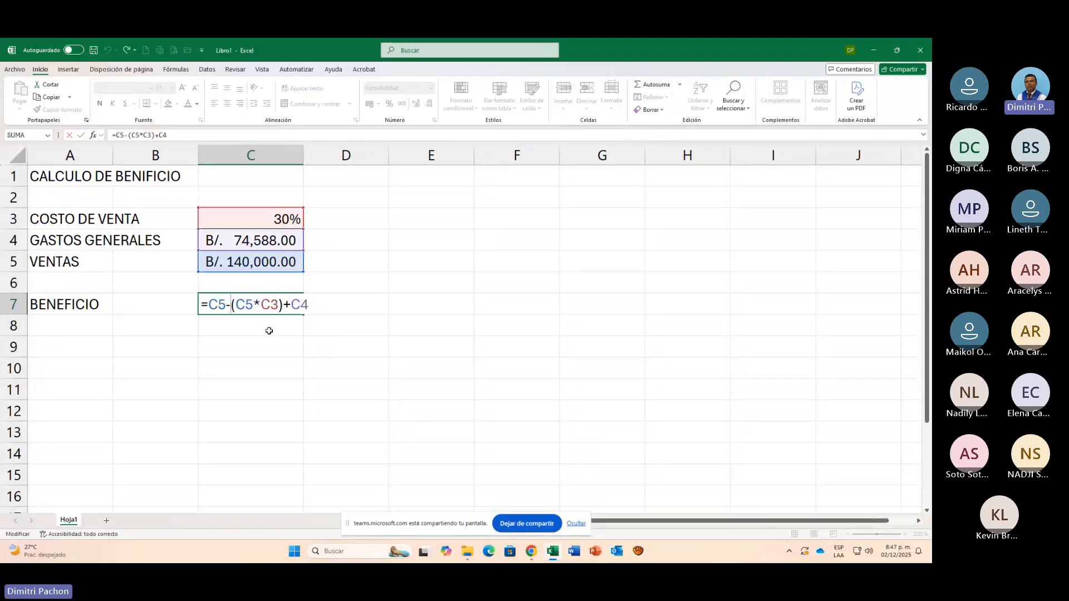
text(()
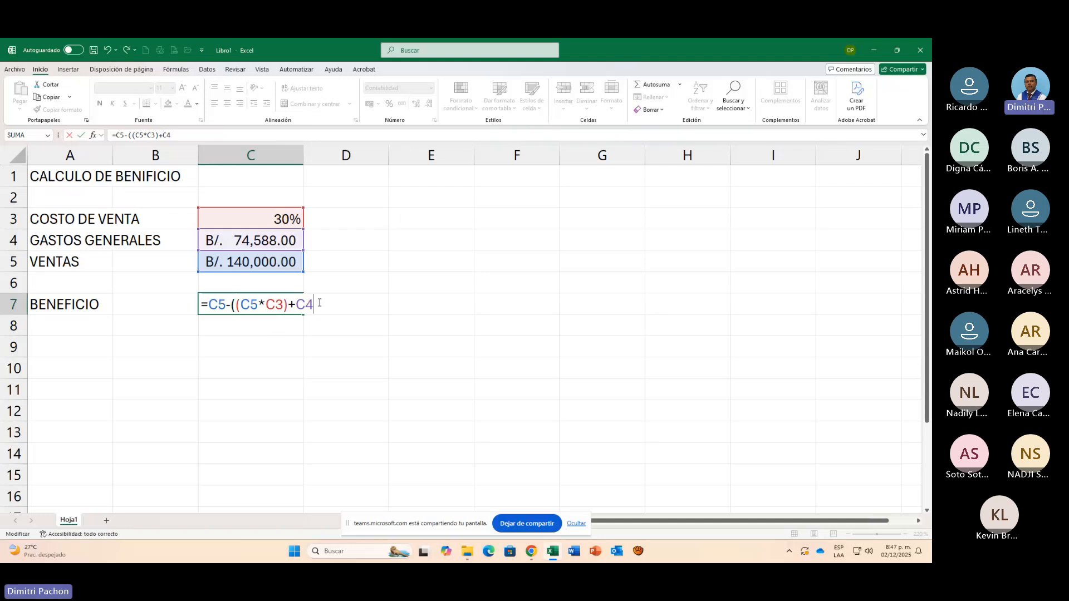
text())
key(Return)
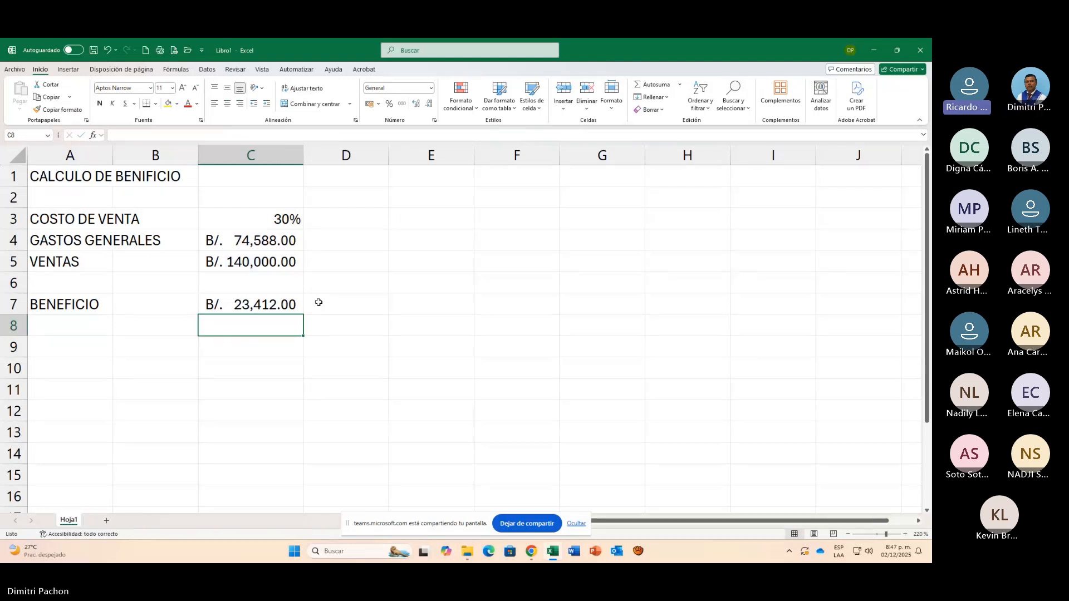
key(Up)
key(F2)
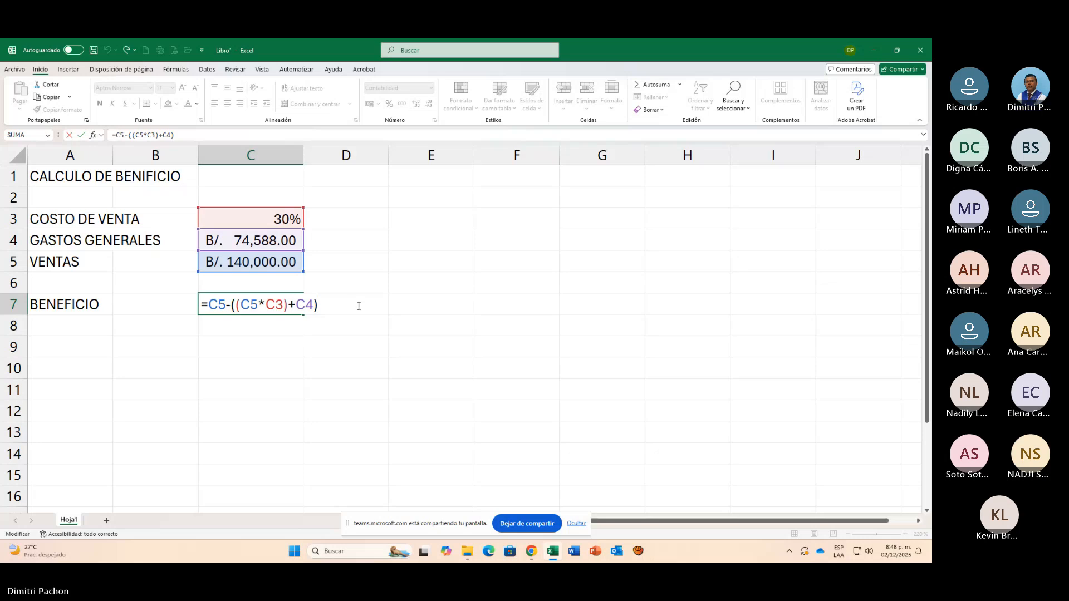
key(Return)
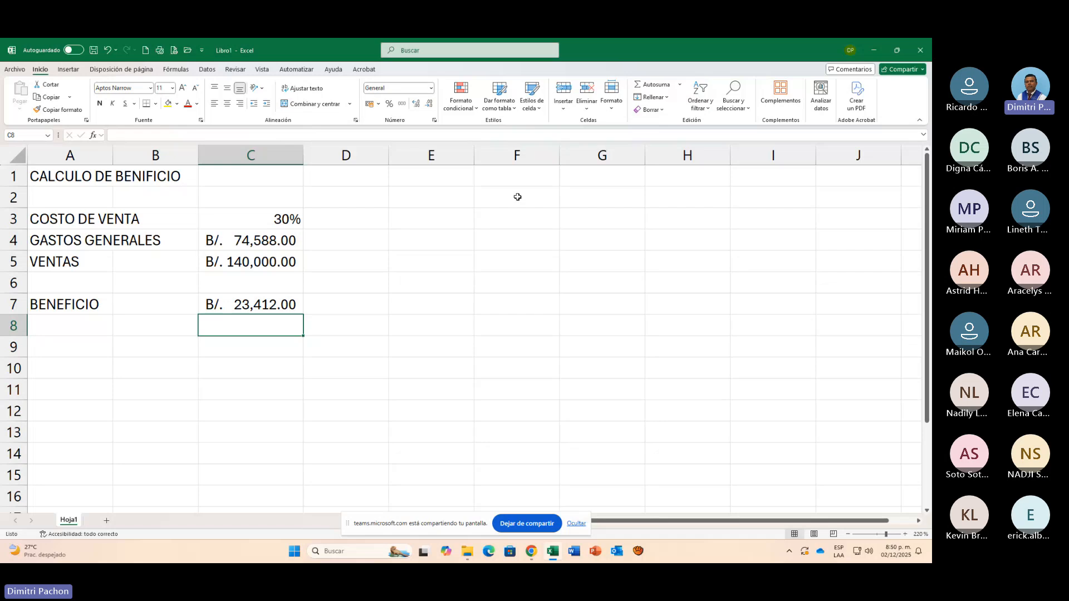
Step: Enter the heading BENEFICIO in F2
click(496, 196)
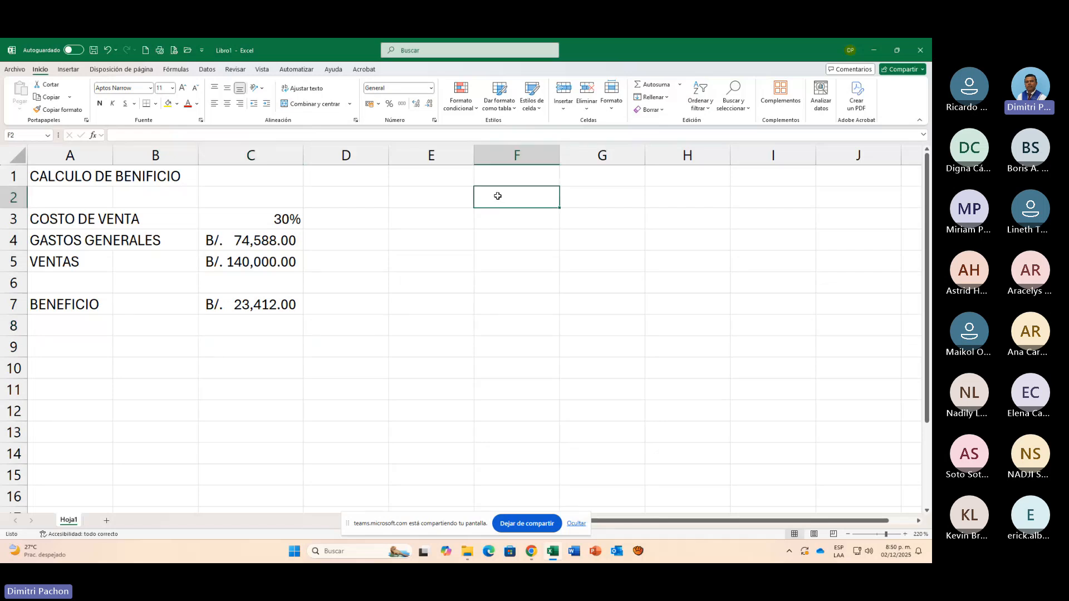
text(BE)
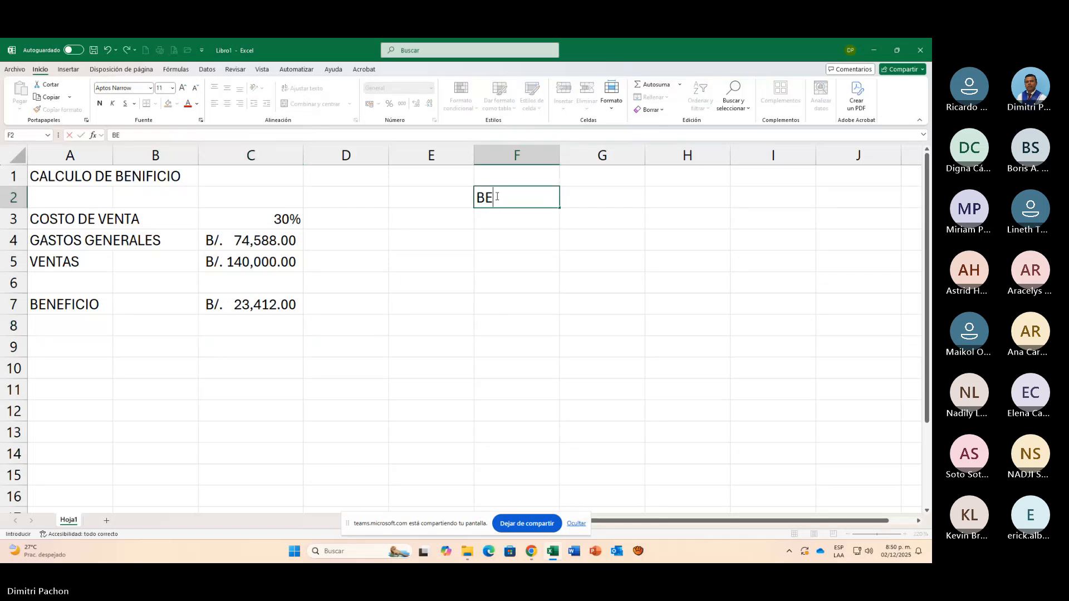
text(NMEFICIO)
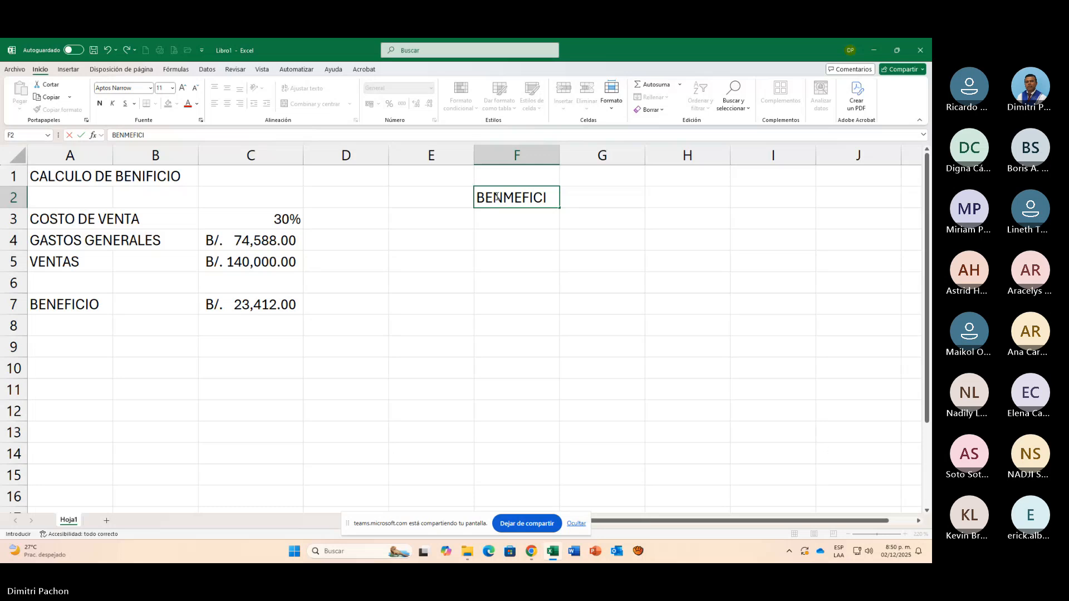
key(BackSpace)
key(BackSpace)
key(BackSpace)
key(BackSpace)
key(BackSpace)
key(BackSpace)
key(BackSpace)
text(EFICIO)
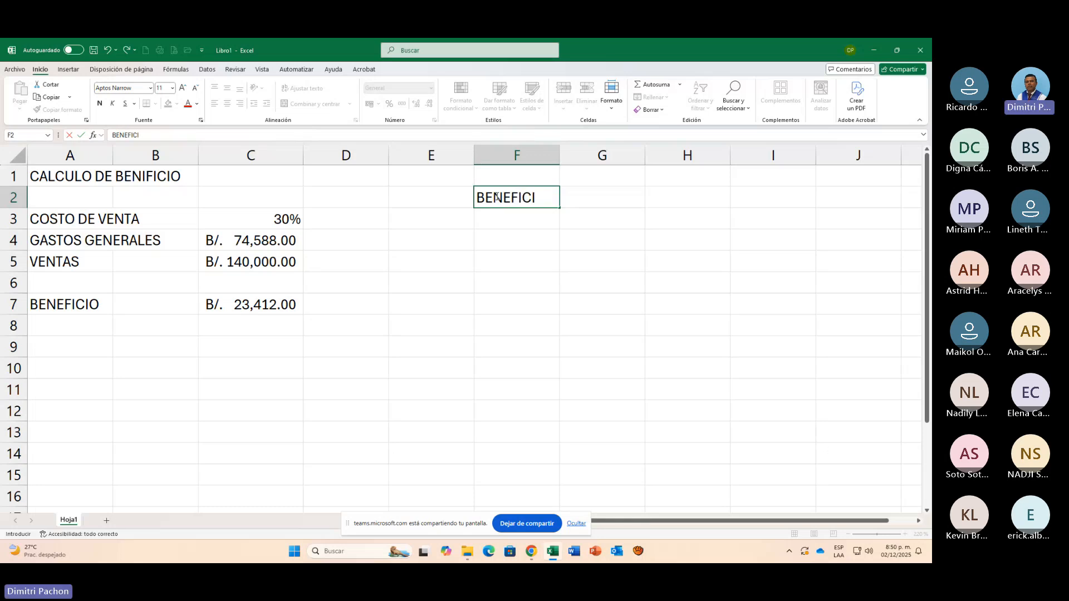
key(Return)
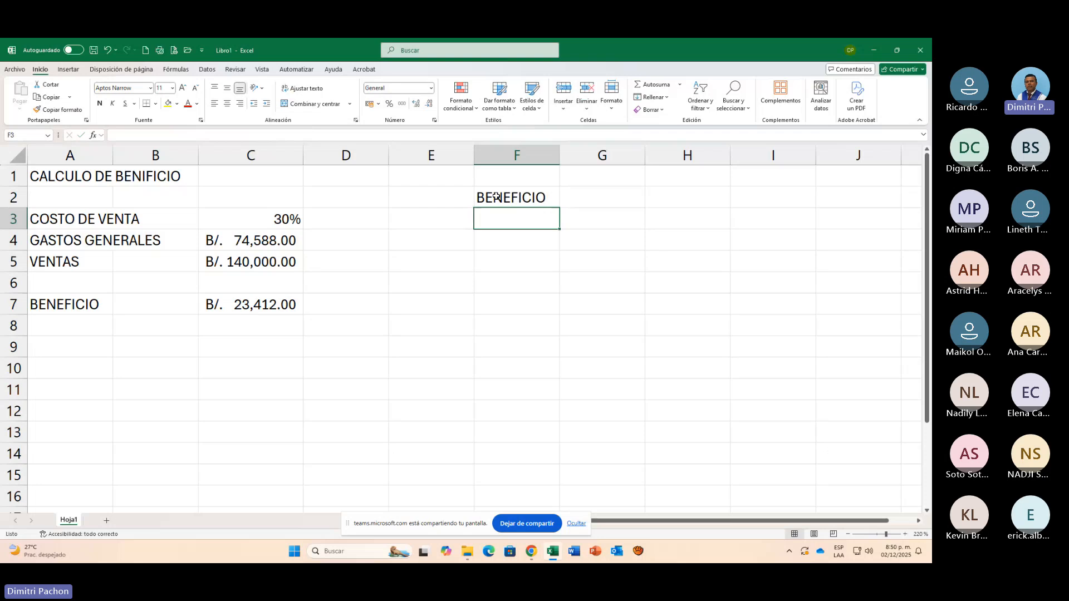
Step: Link F3 to the calculated profit in C7
text(=)
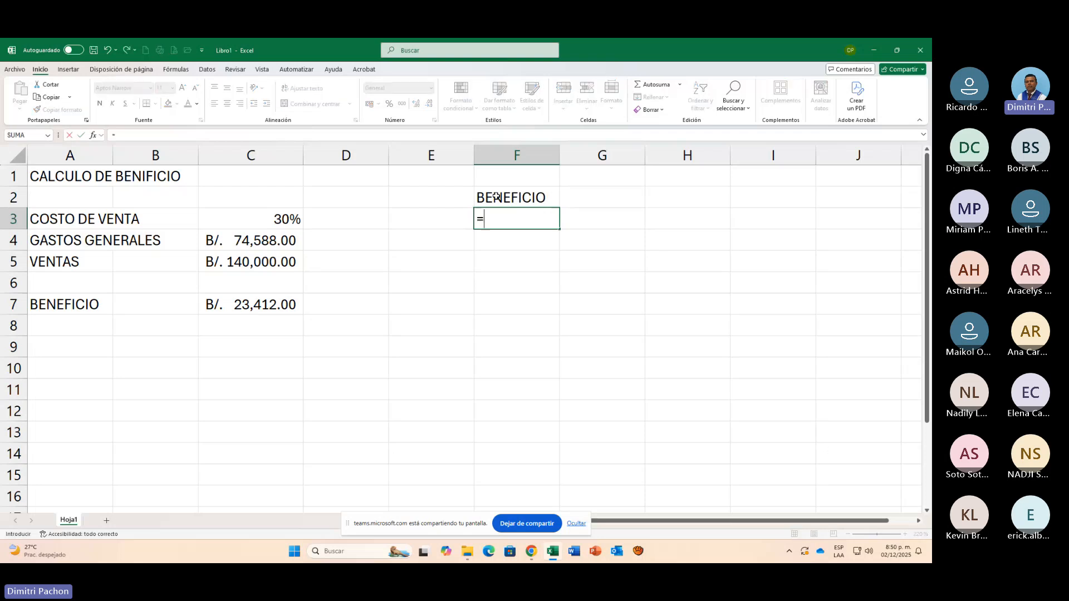
click(237, 304)
key(Return)
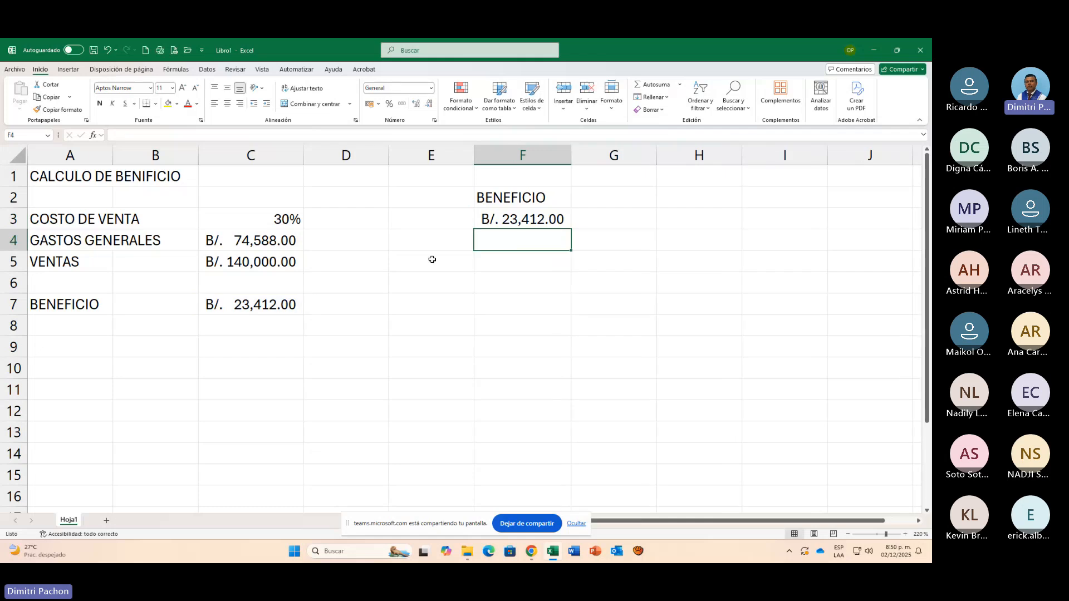
Step: Format the range E4:E11 as Porcentaje with 0 decimal places
click(436, 241)
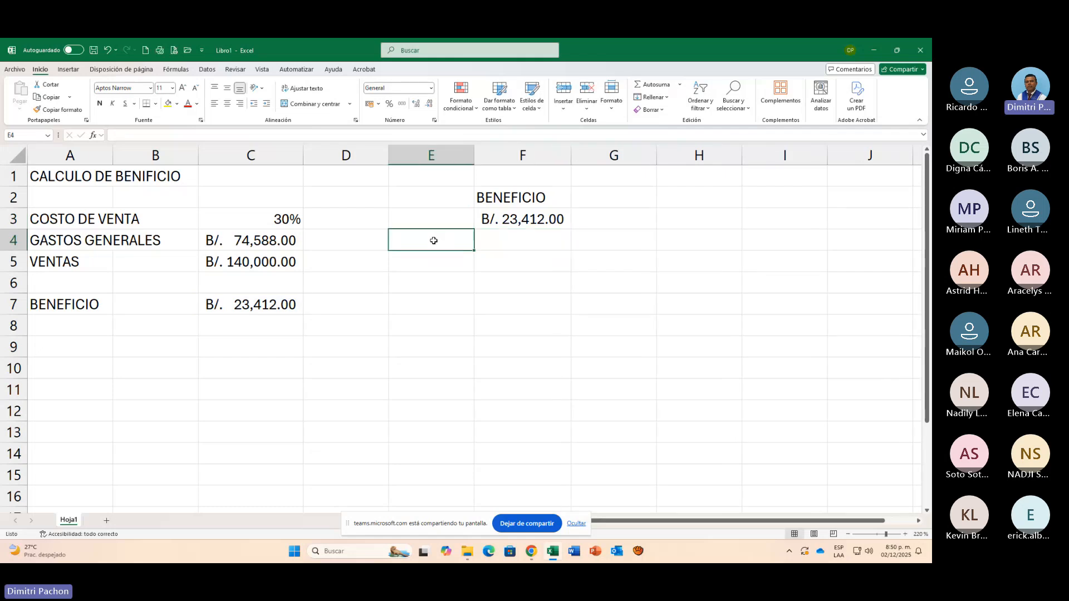
drag(438, 241, 432, 386)
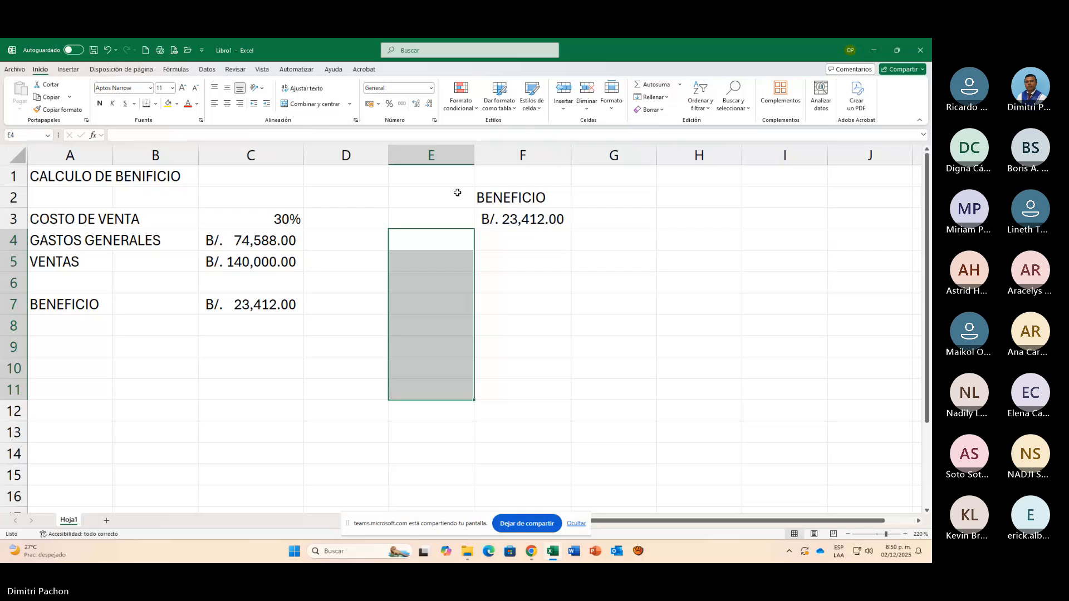
click(434, 120)
click(451, 272)
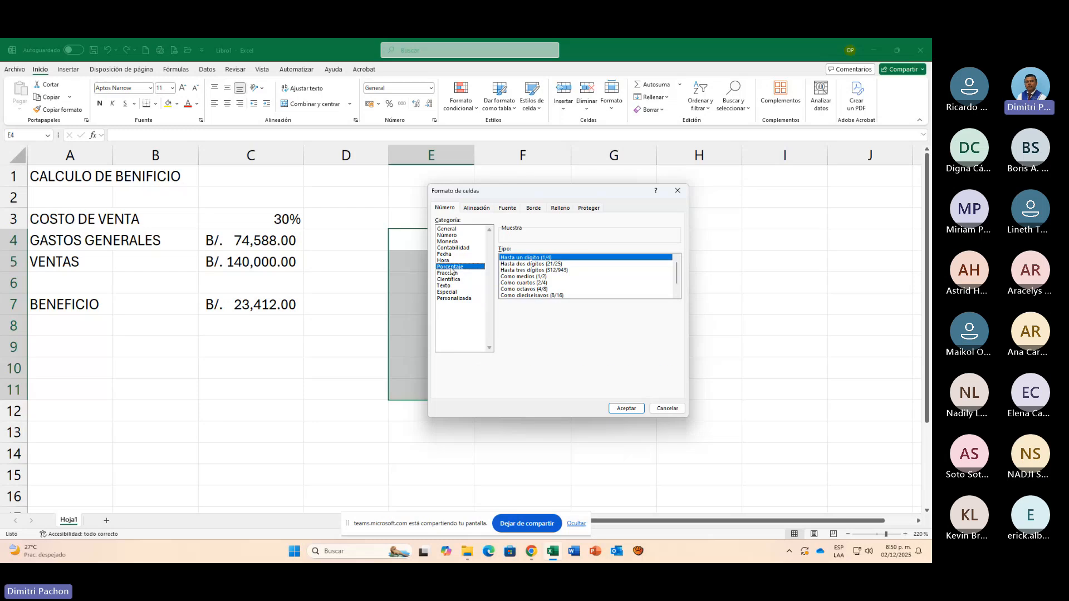
click(450, 266)
click(581, 254)
click(581, 253)
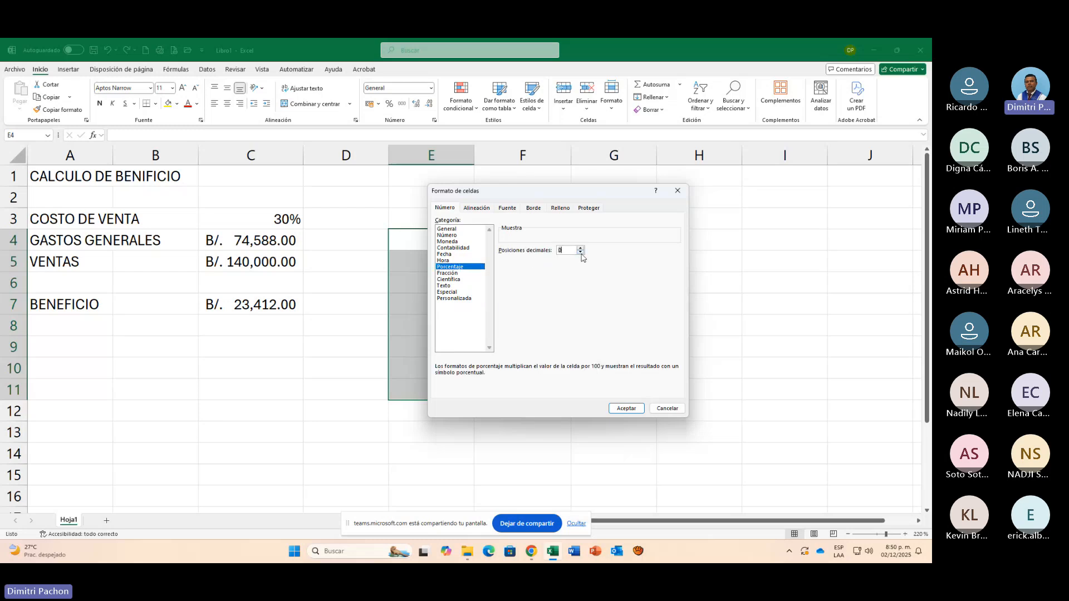
click(626, 408)
Step: Enter 25% in E4 and 26% in E5, and fill the series down to 32% in E11
drag(432, 241, 432, 304)
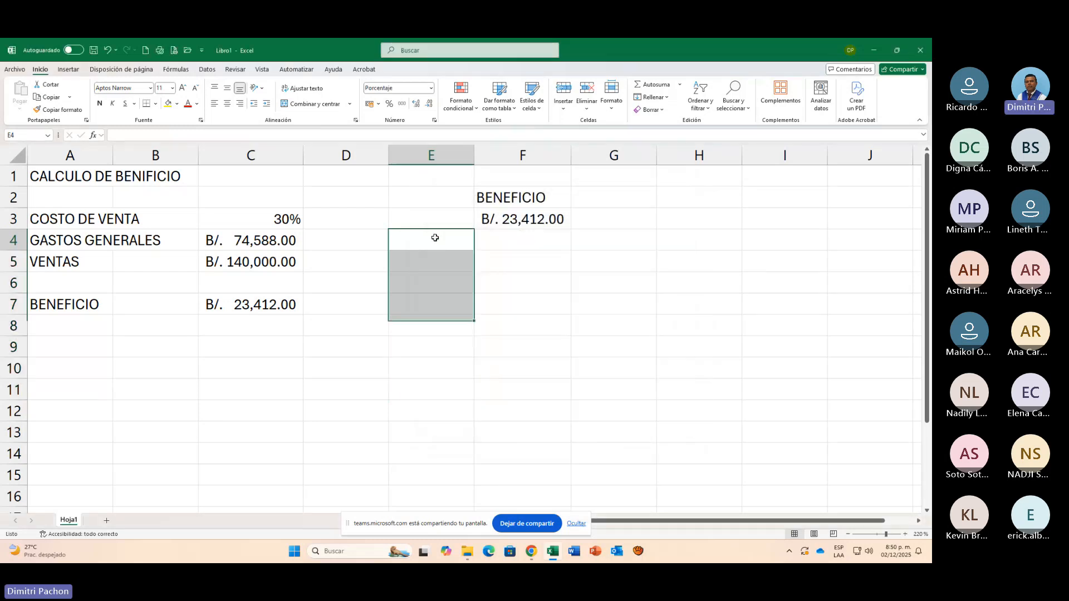
click(435, 238)
text(25)
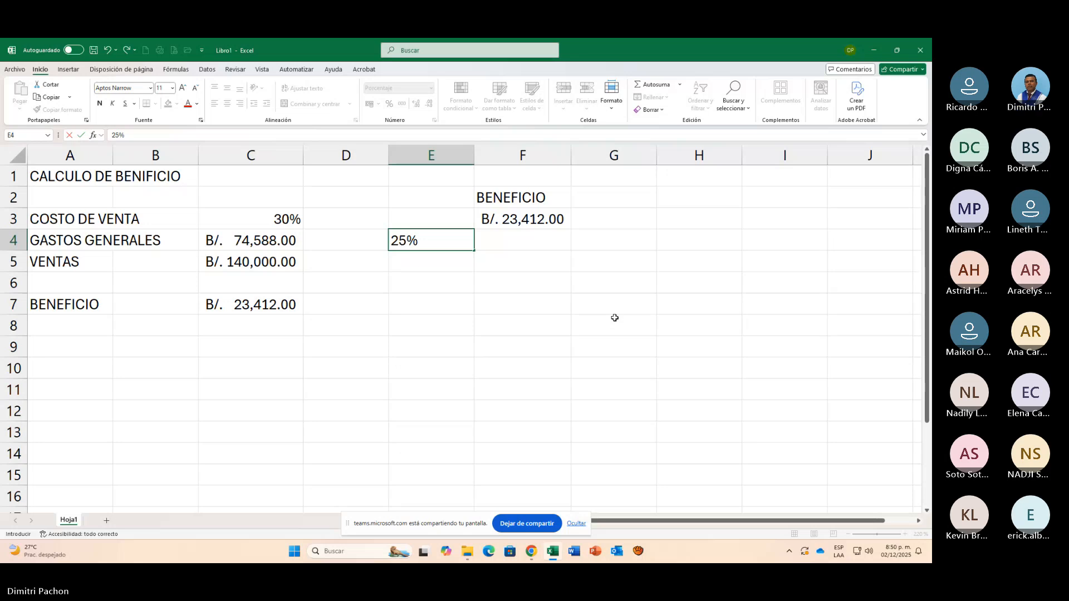
key(Return)
text(25)
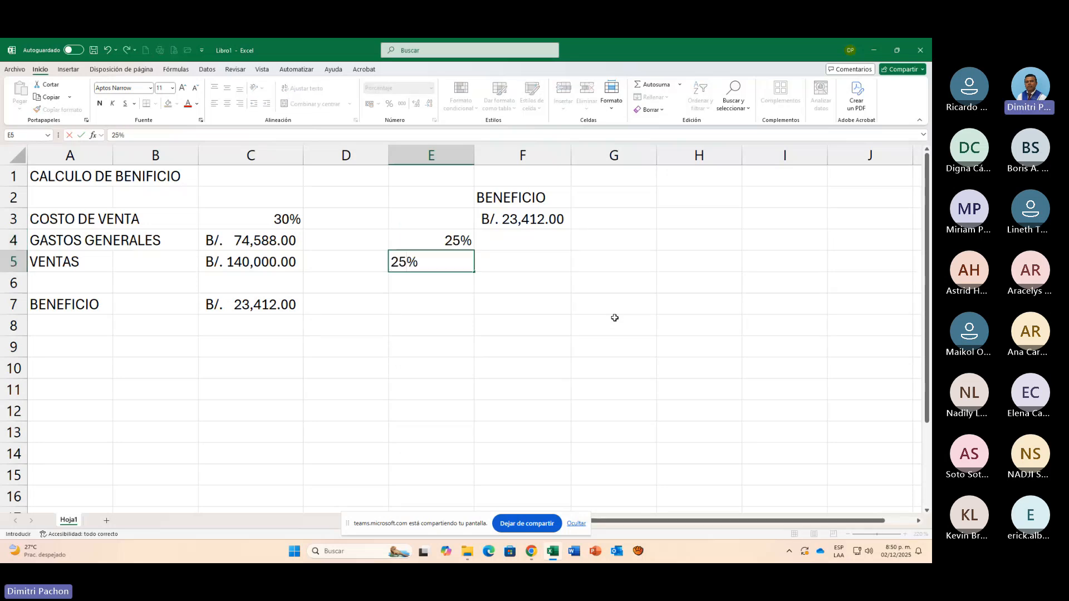
key(BackSpace)
text(6)
key(Return)
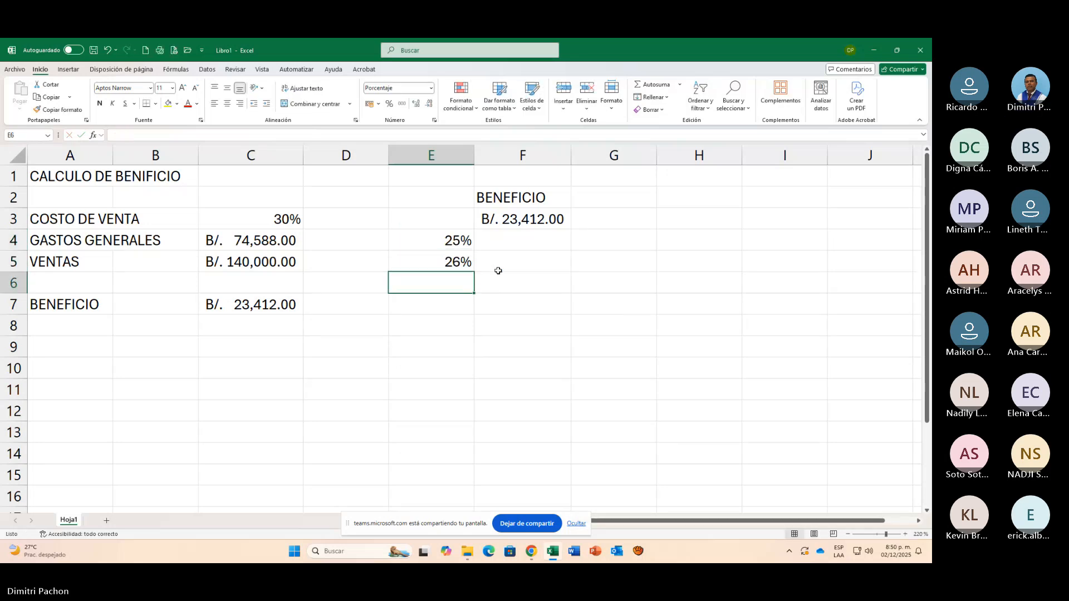
drag(454, 241, 473, 400)
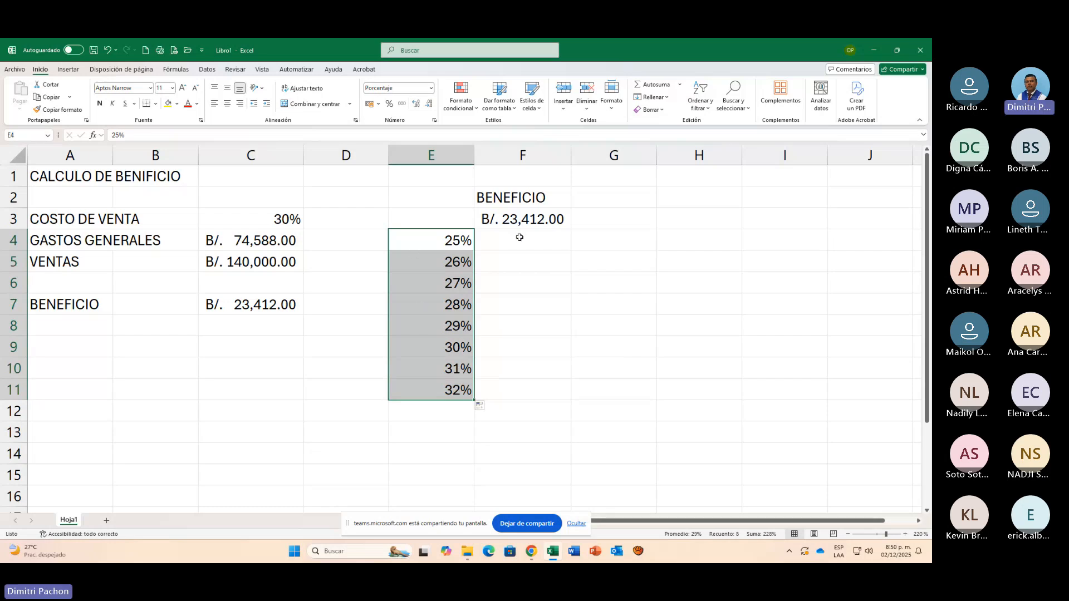
click(506, 311)
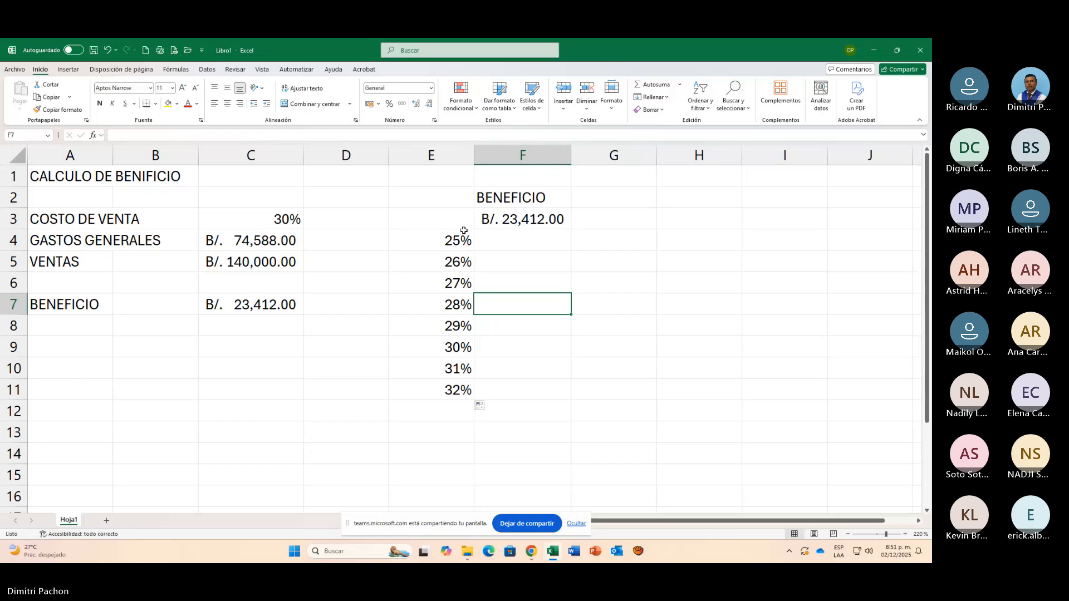
Step: Merge and centre D4:D11 with wrapped text and enter the label COSTO DE VENTA in it
drag(369, 238, 378, 395)
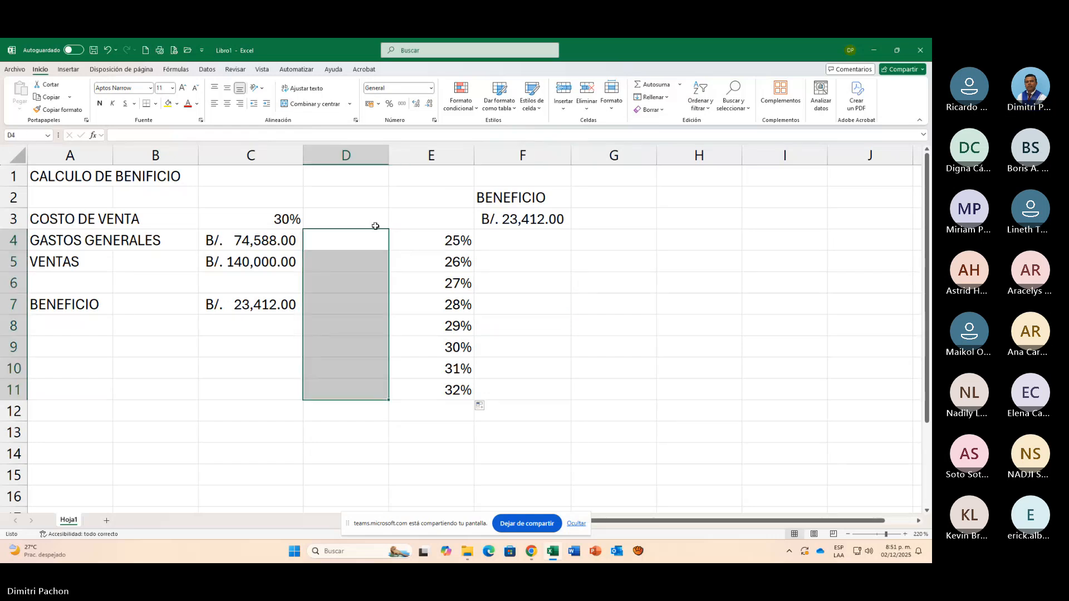
click(321, 108)
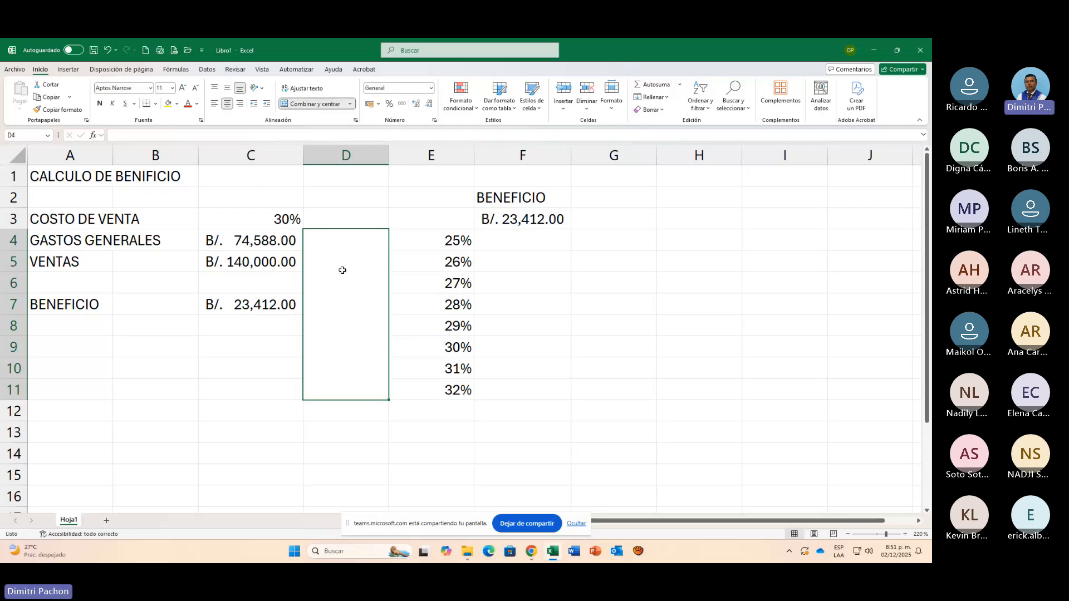
click(315, 90)
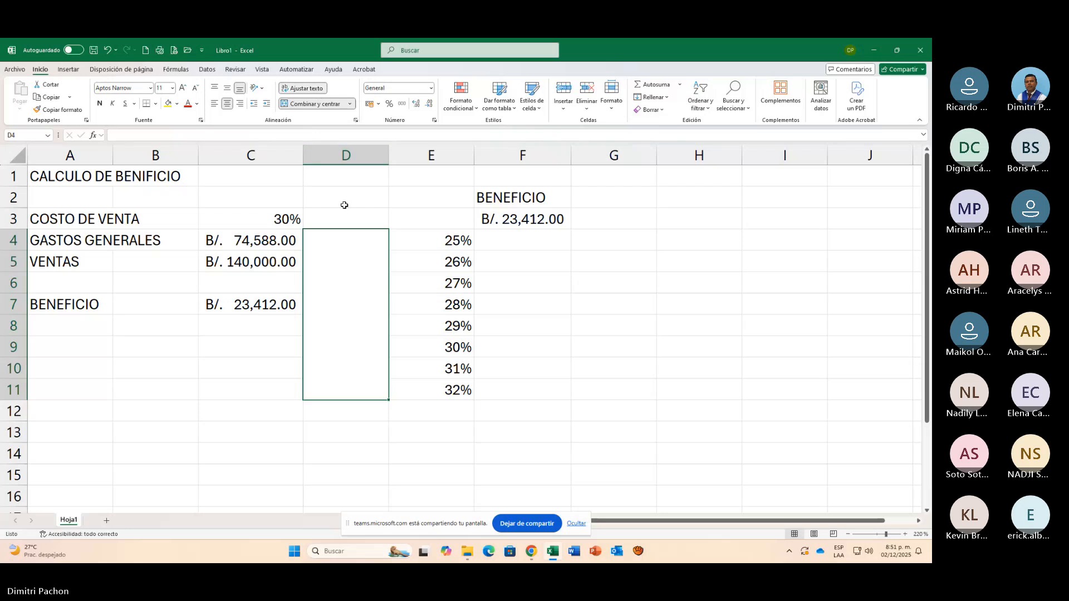
text(CO)
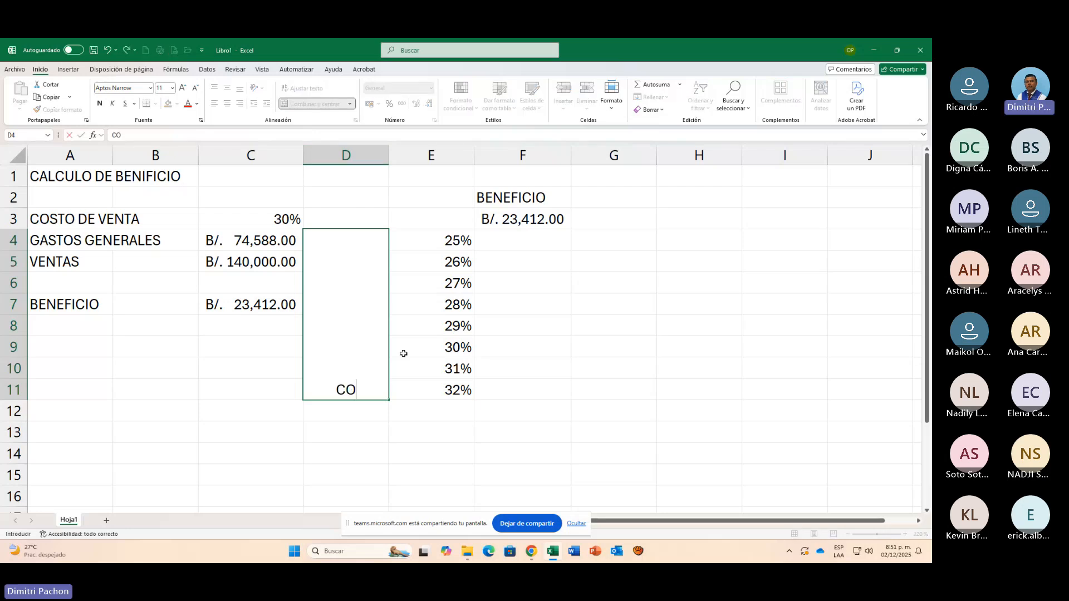
text(STO DE VEN)
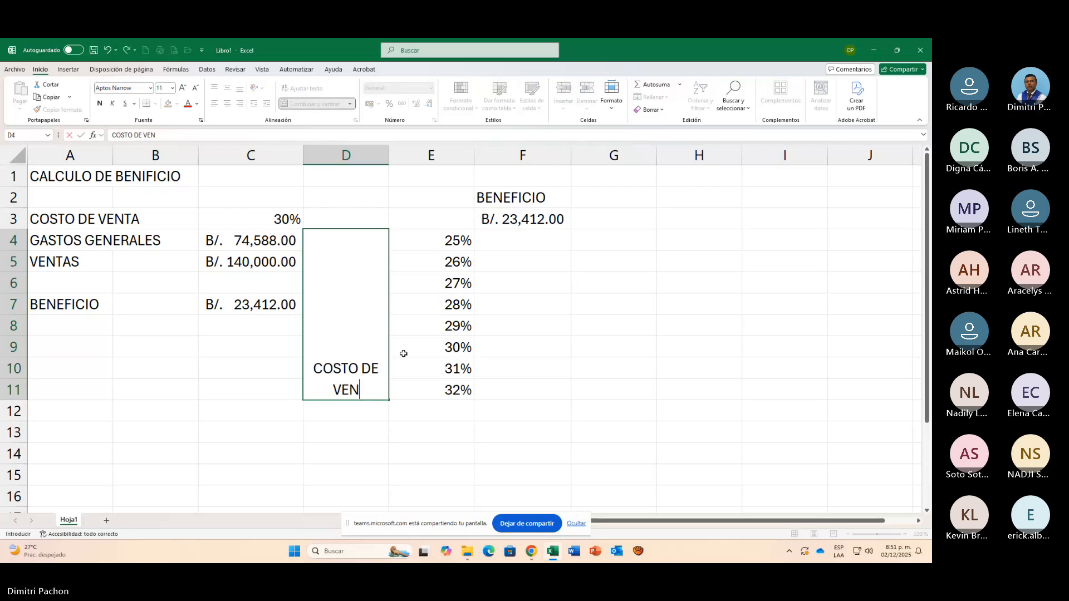
text(TA)
key(Return)
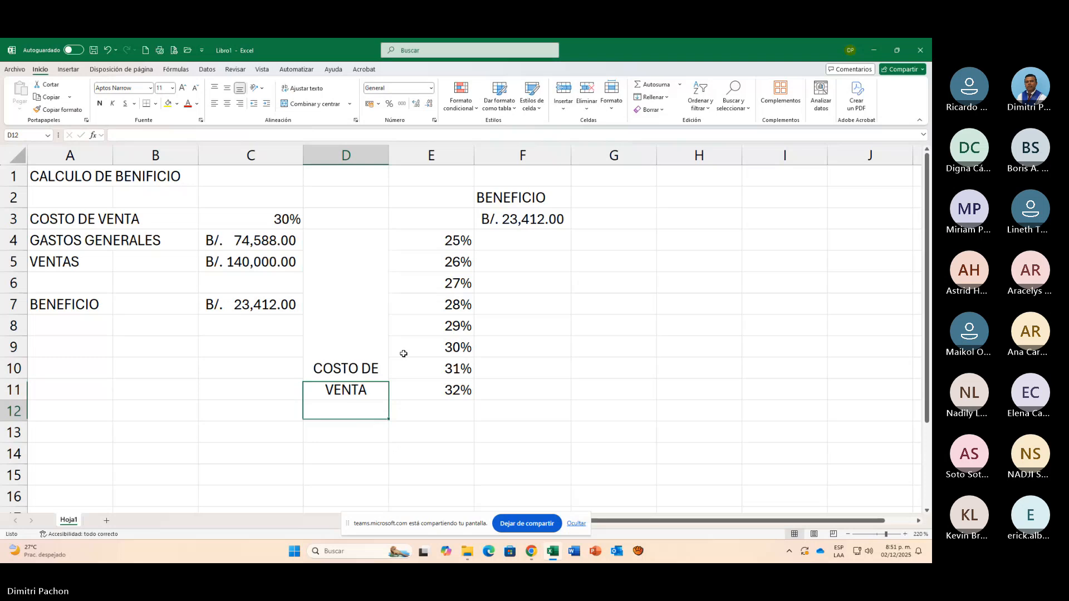
Step: Centre the merged COSTO DE VENTA label vertically, make it bold and reduce its font size to 8
click(310, 251)
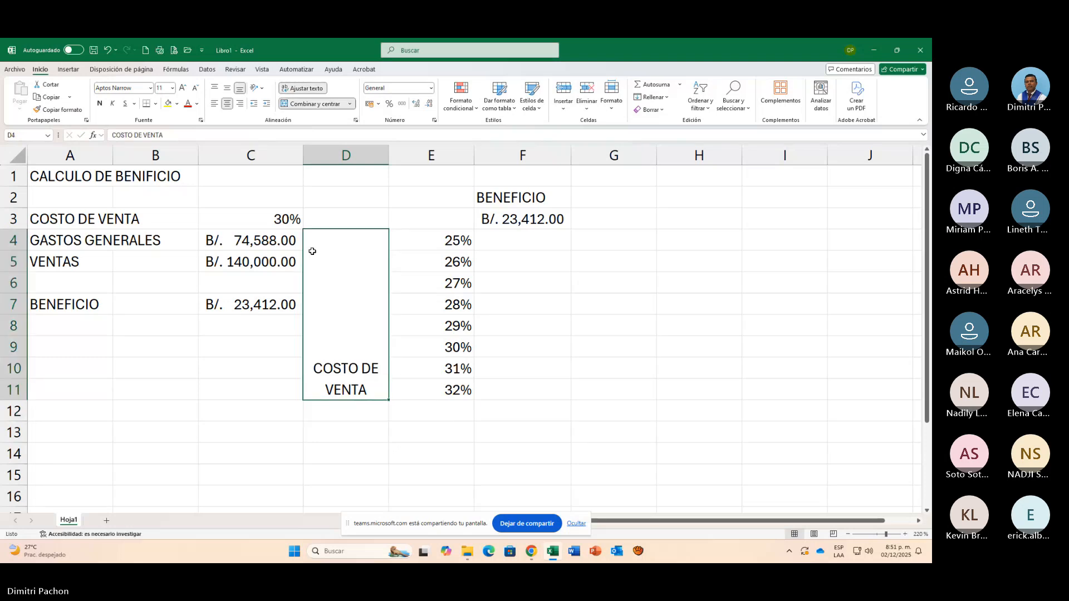
click(228, 89)
click(103, 104)
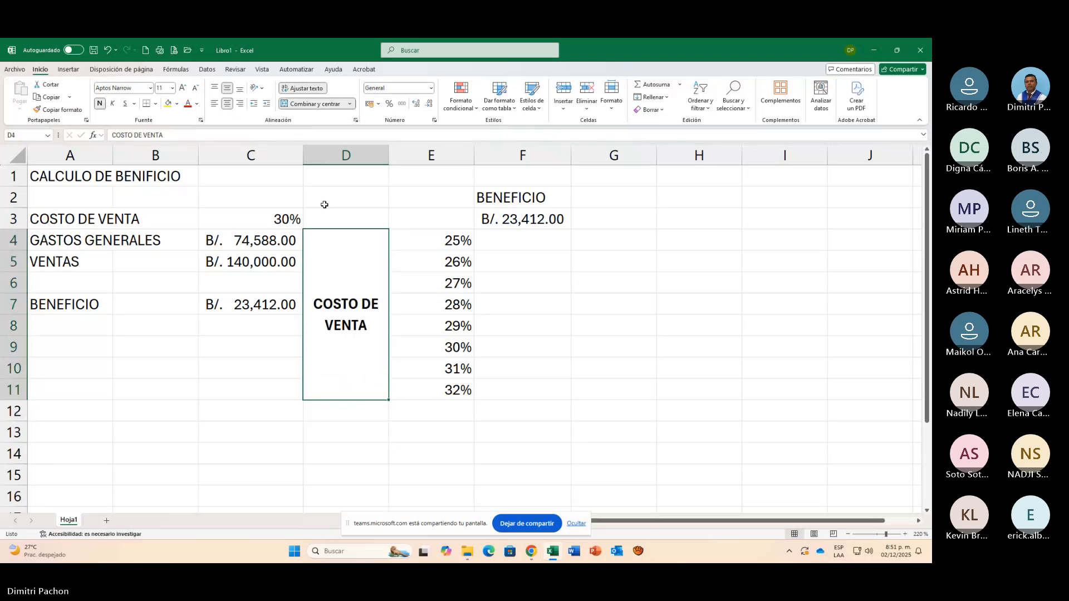
click(196, 89)
click(196, 89)
click(196, 89)
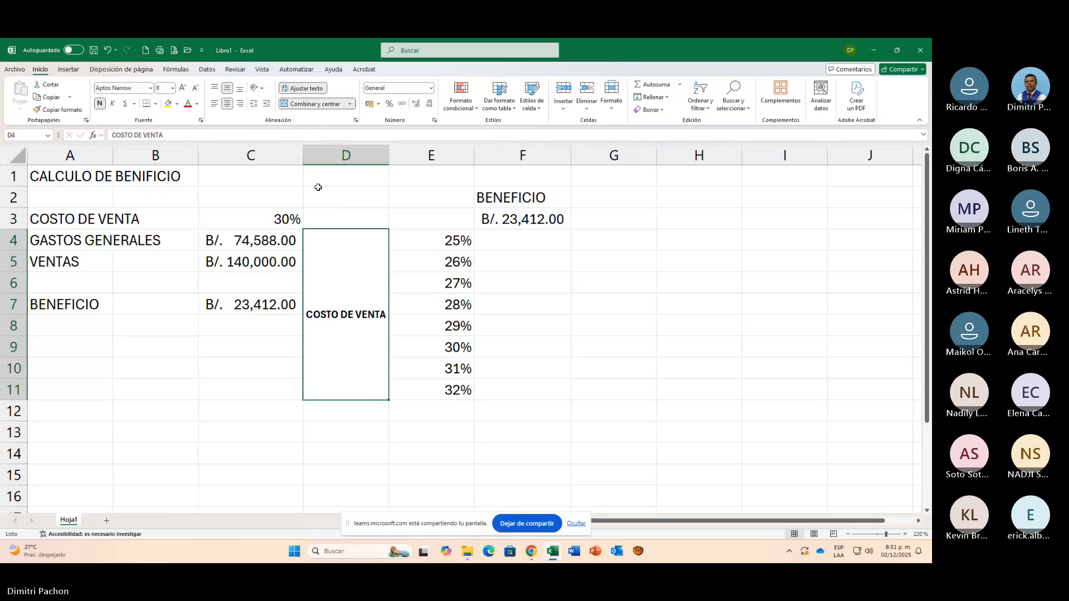
Step: Narrow column D so the COSTO DE VENTA label wraps onto two lines, and narrow column E to fit its percentages
drag(299, 159, 318, 165)
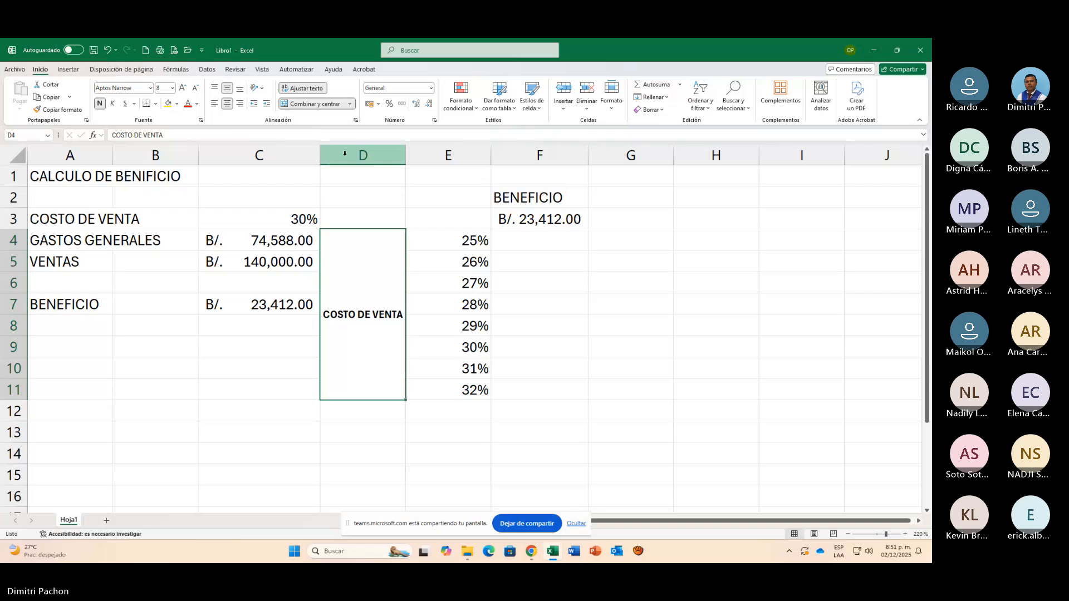
key(ctrl+z)
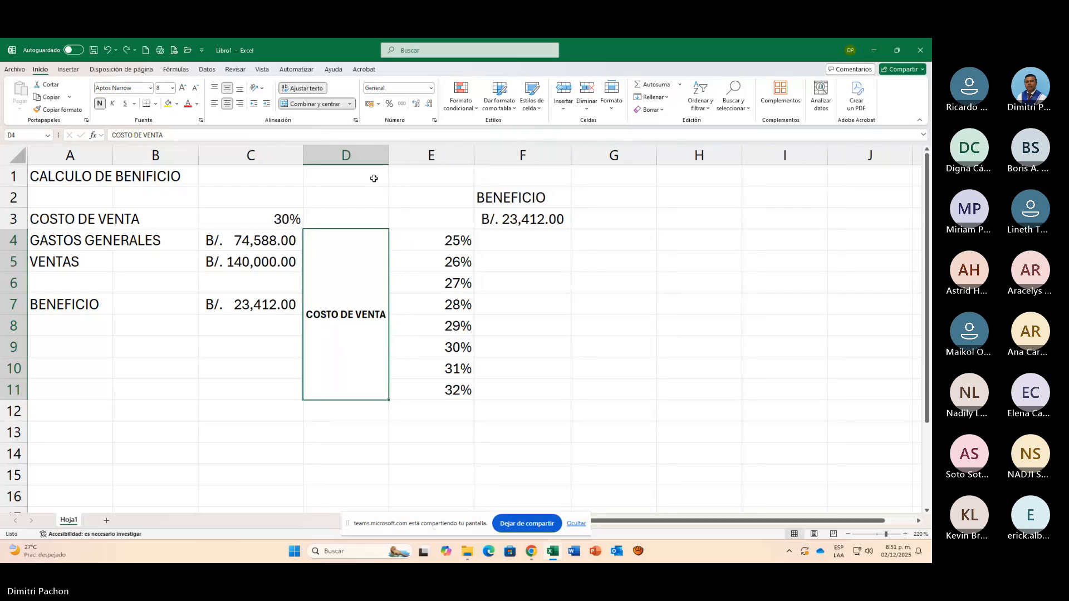
drag(388, 165, 360, 170)
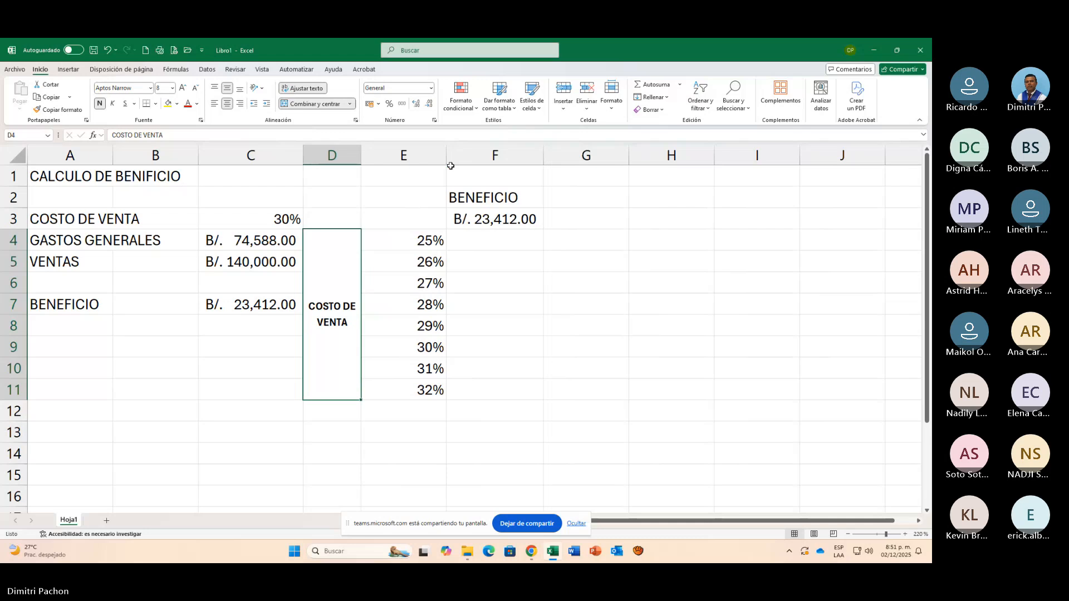
drag(446, 156, 410, 178)
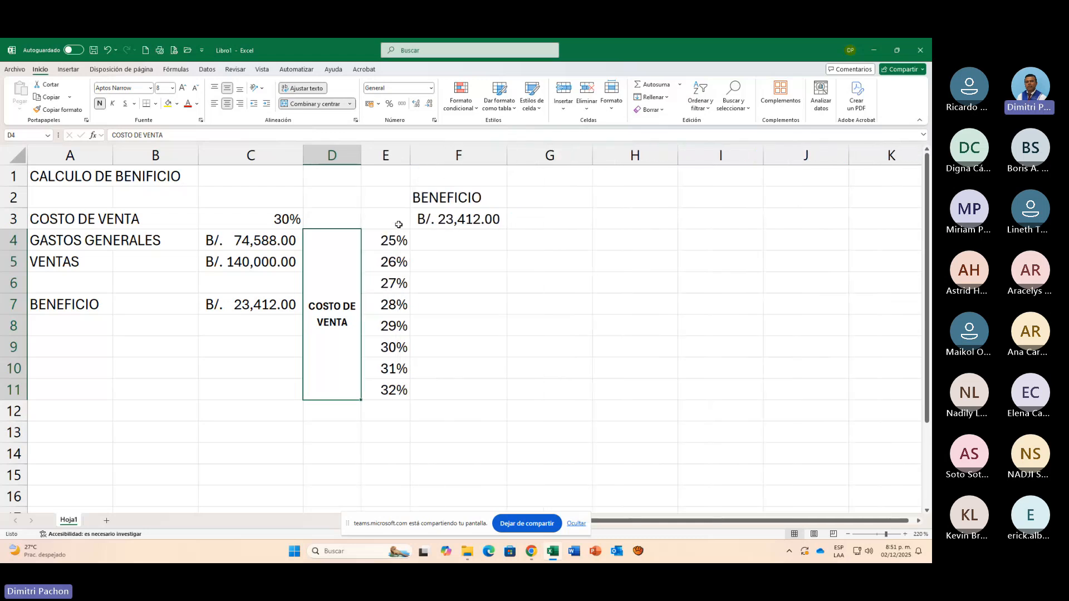
Step: Create a one-variable data table over E3:F11 using C3 as the column input cell
drag(398, 223, 442, 397)
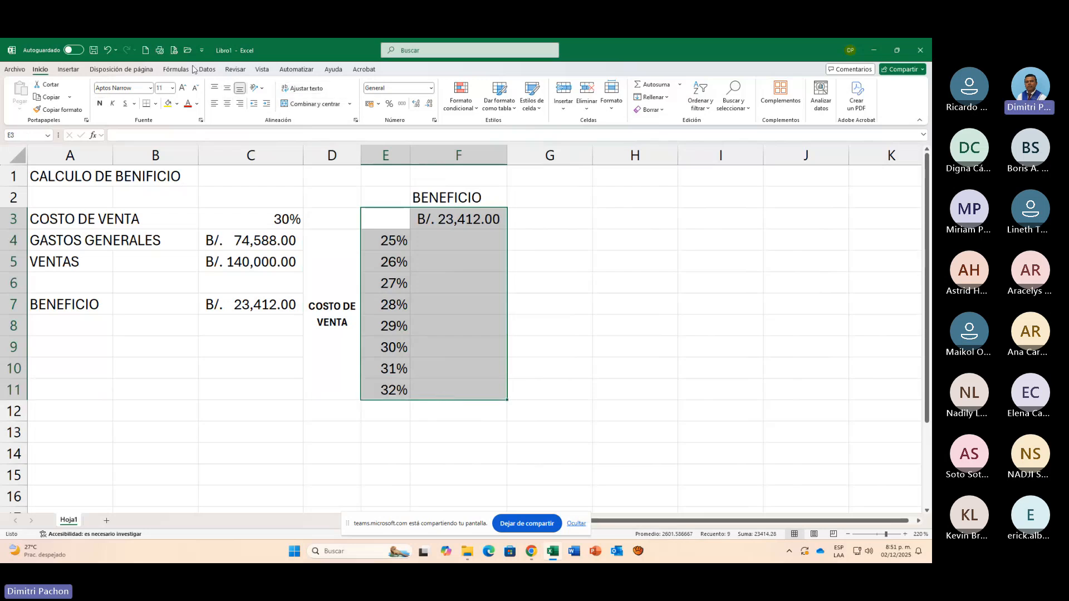
key(alt)
key(d)
click(758, 103)
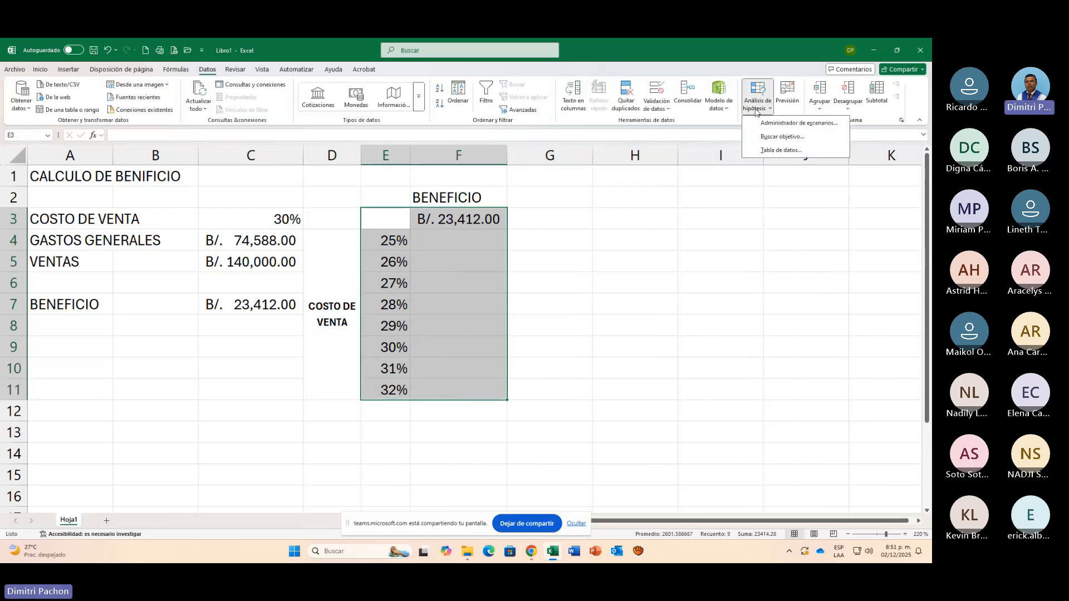
click(766, 149)
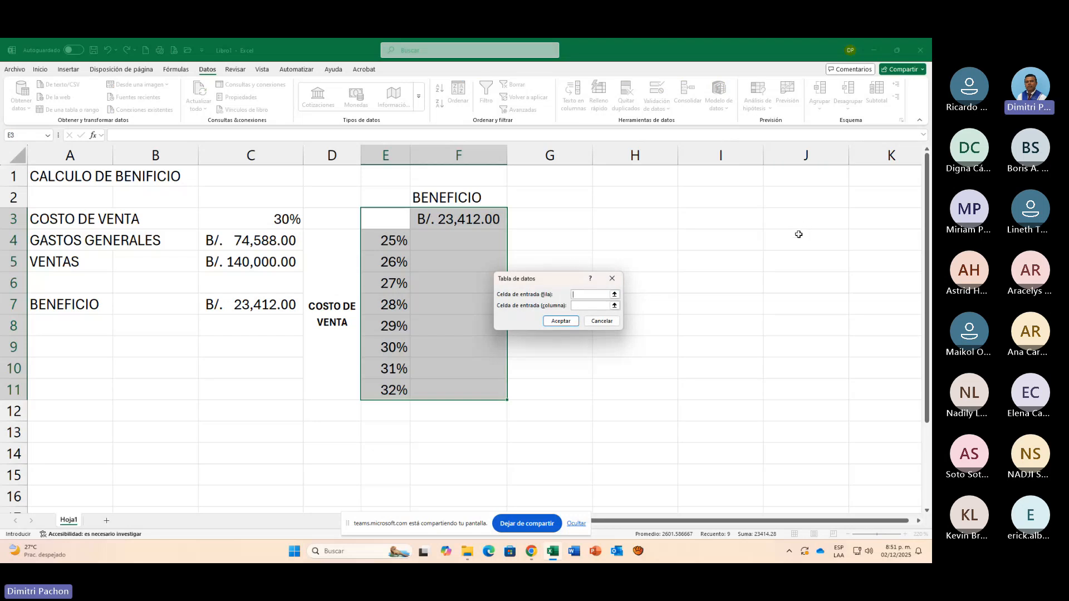
drag(559, 278, 591, 164)
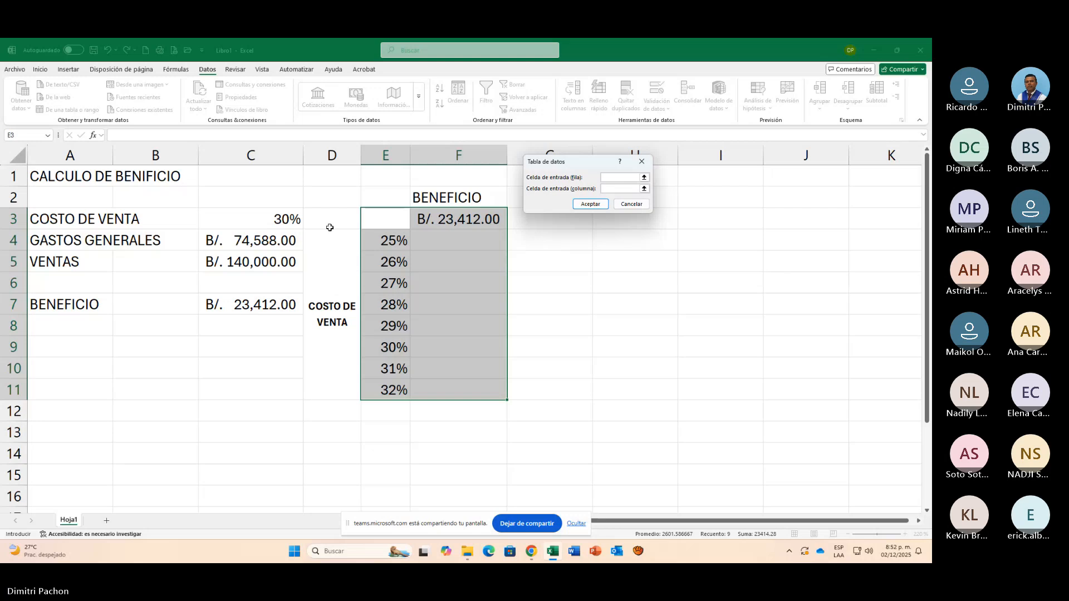
click(287, 220)
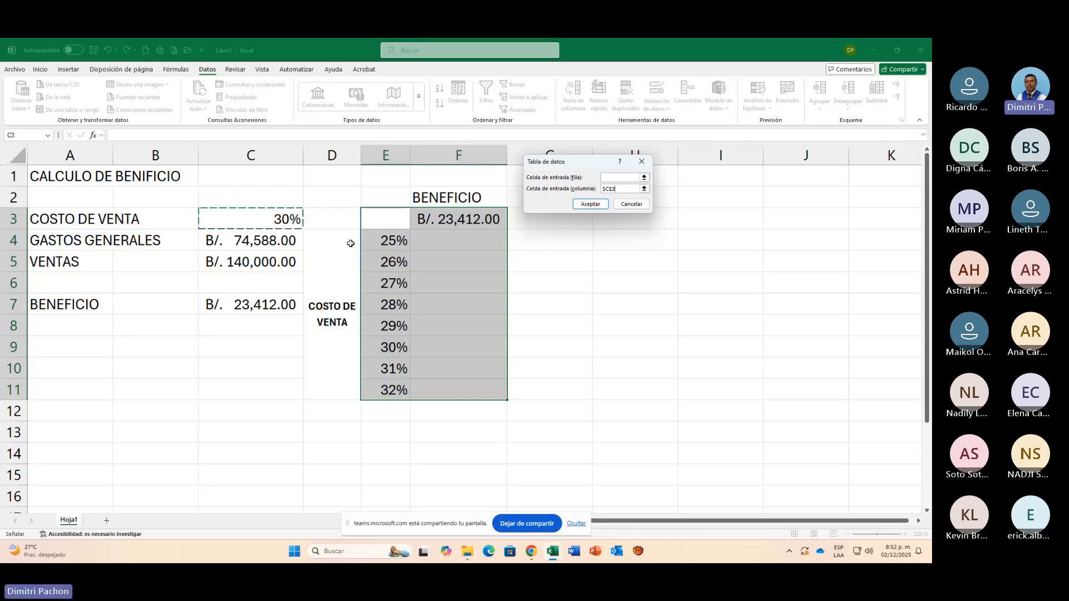
click(590, 205)
click(477, 251)
Step: Copy the currency format of the BENEFICIO amount in C7 onto the data table results in F4:F11
click(251, 304)
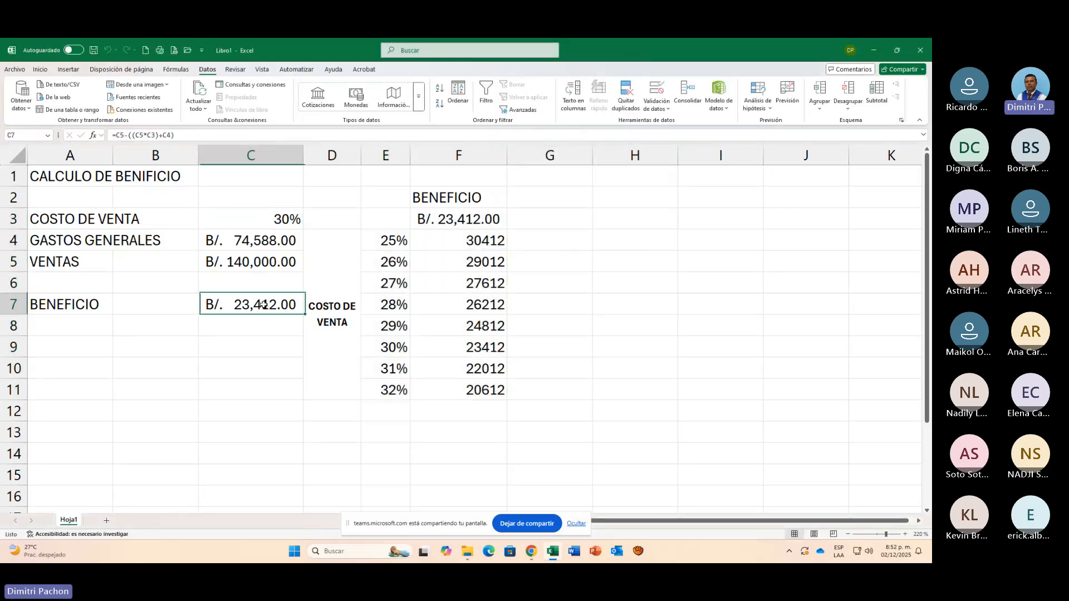
click(40, 69)
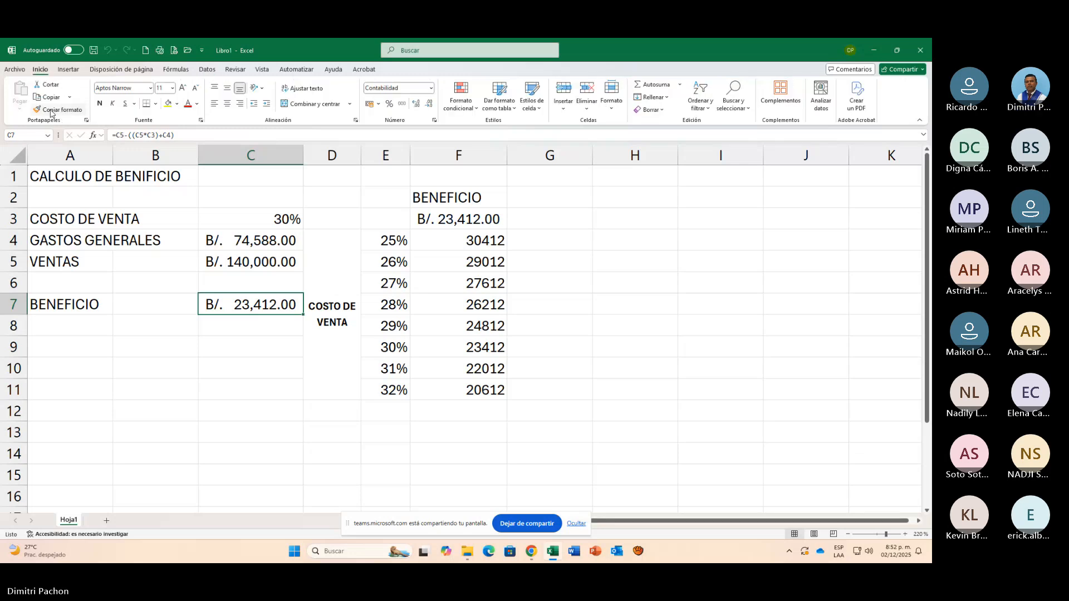
click(50, 111)
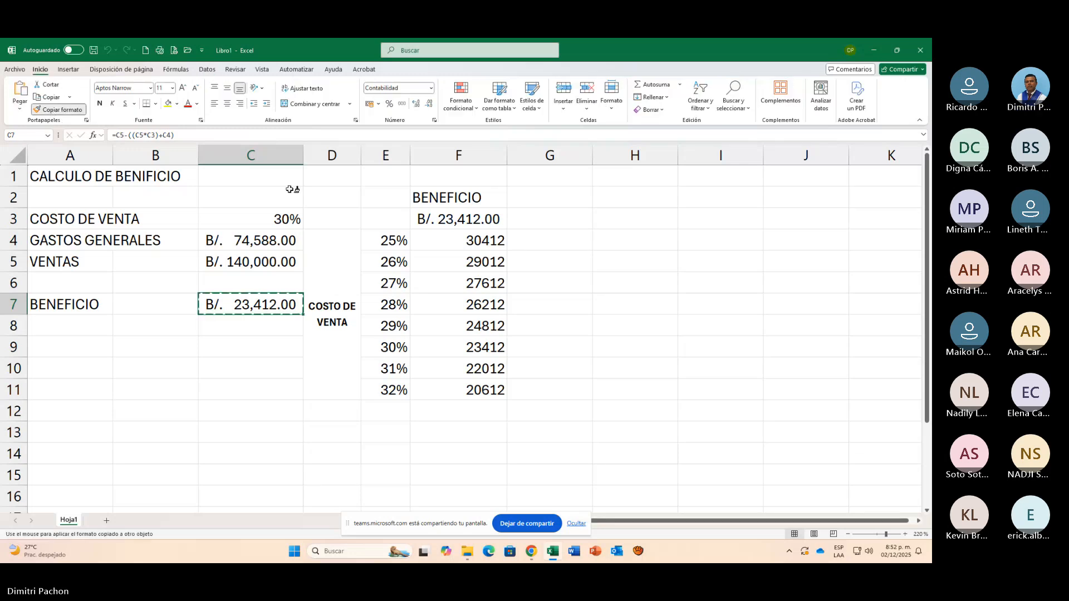
drag(496, 240, 497, 390)
click(487, 325)
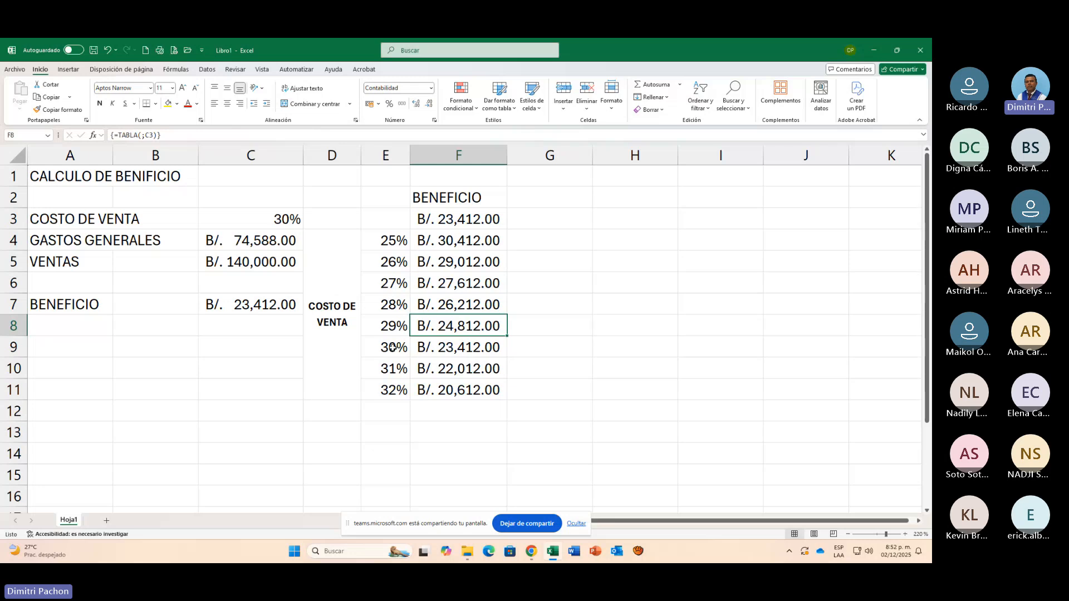
Step: Highlight the 30% row of the data table, E9:F9, with yellow fill and bold text
drag(392, 348, 463, 347)
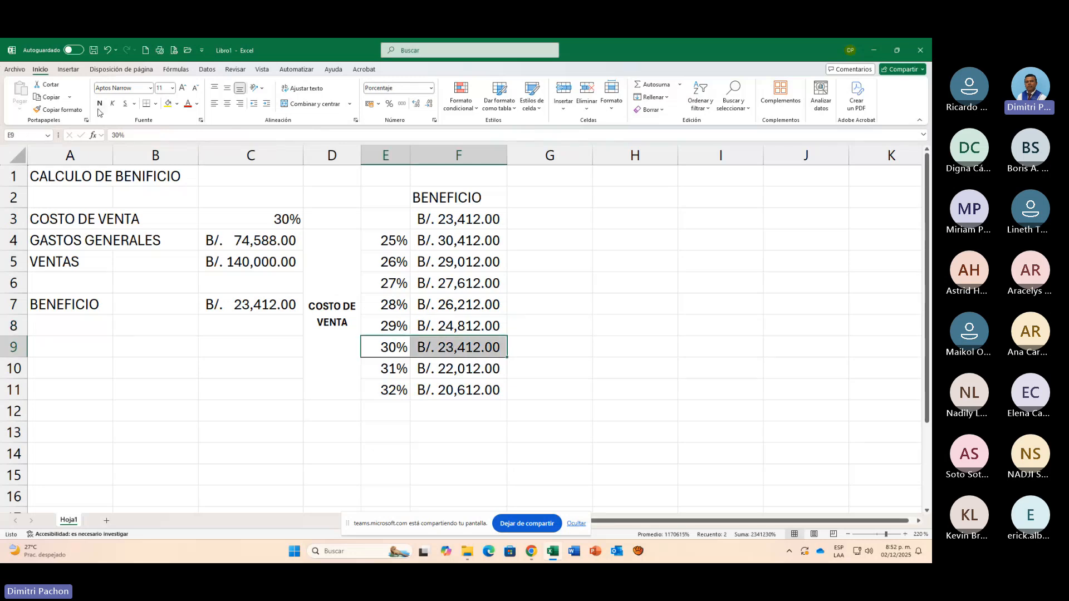
click(169, 104)
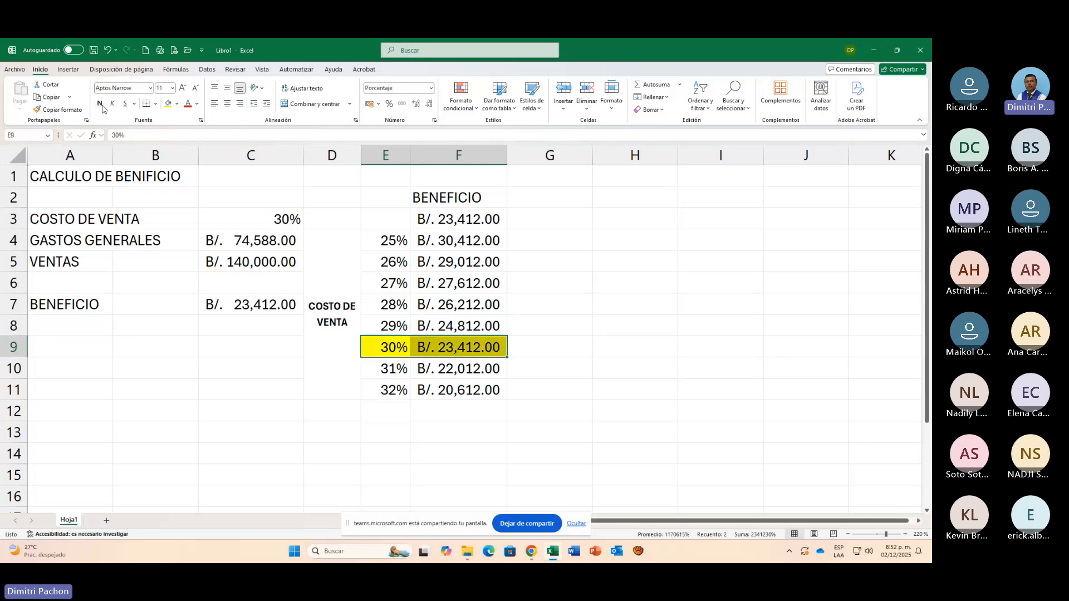
click(100, 104)
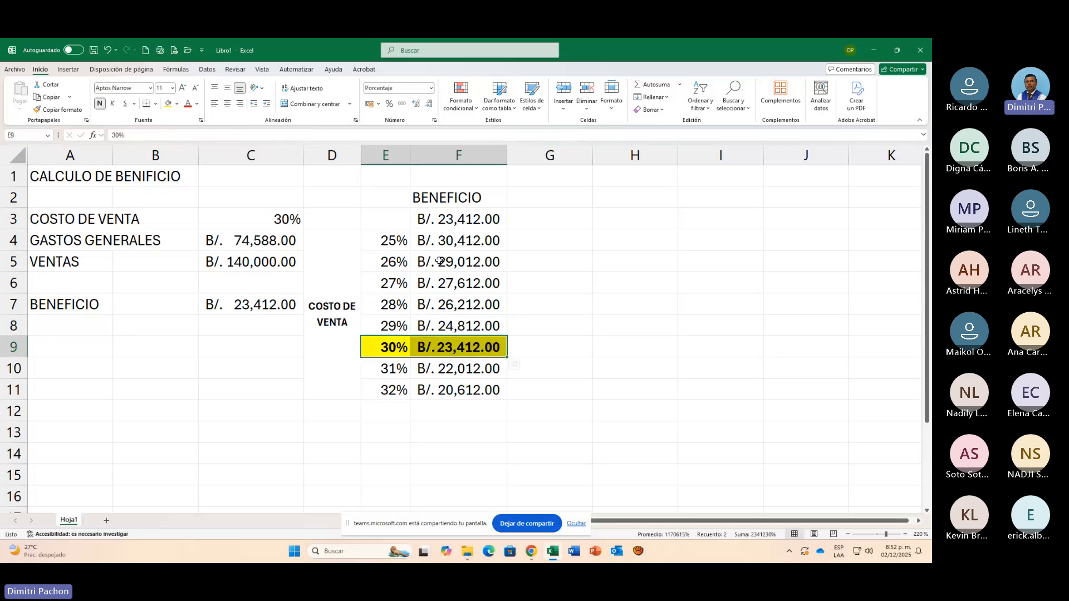
click(397, 243)
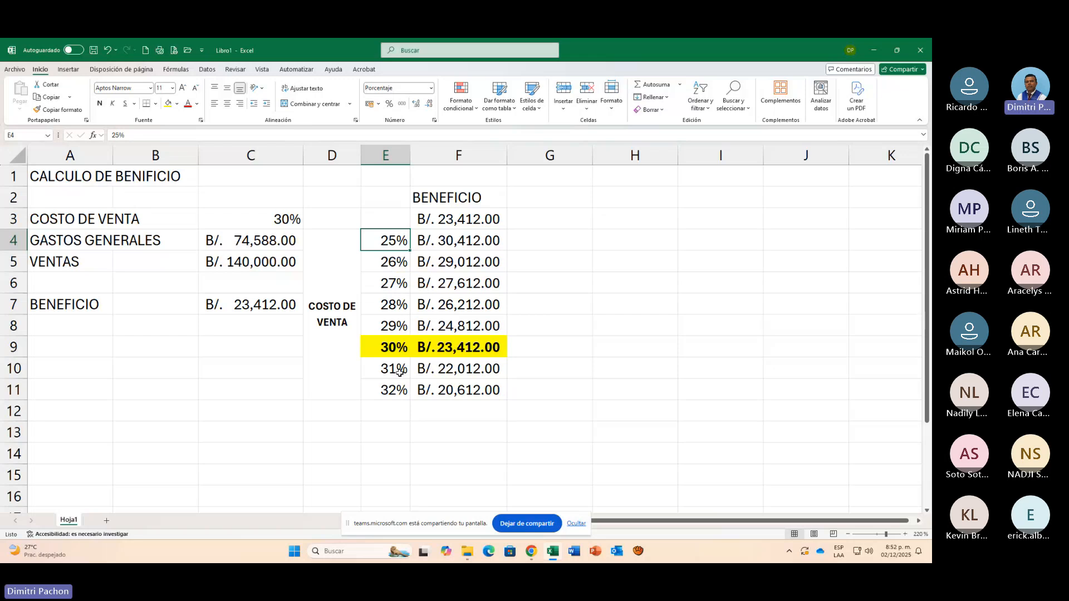
click(389, 391)
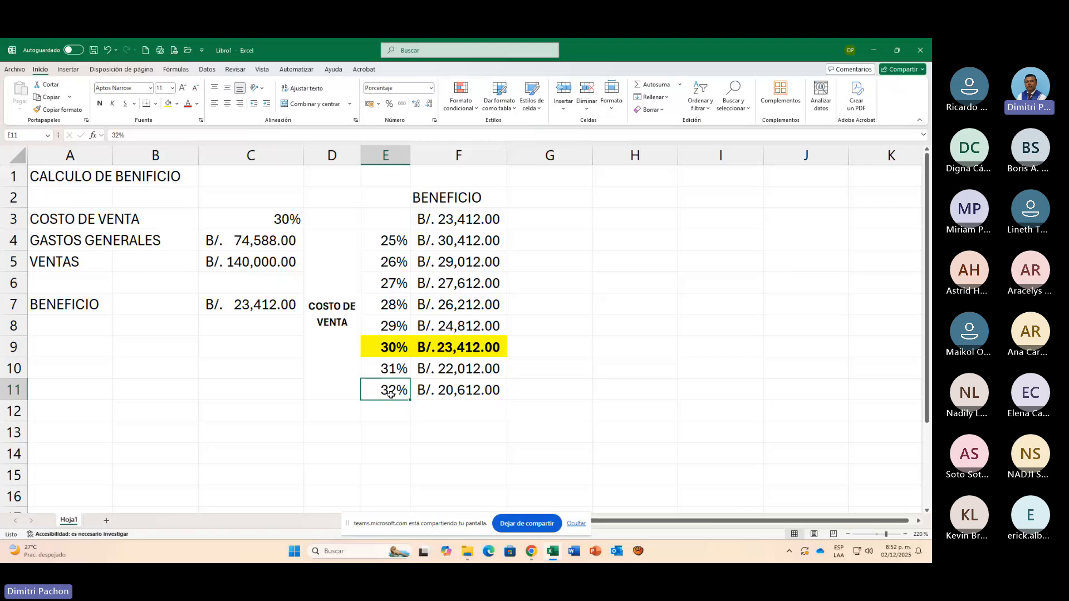
click(478, 395)
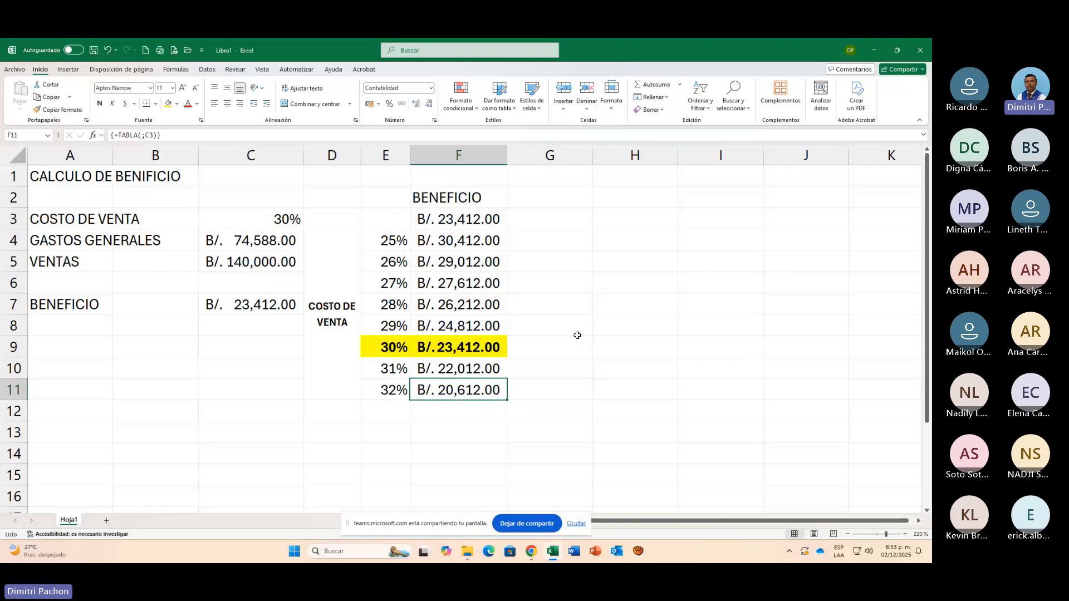
click(501, 283)
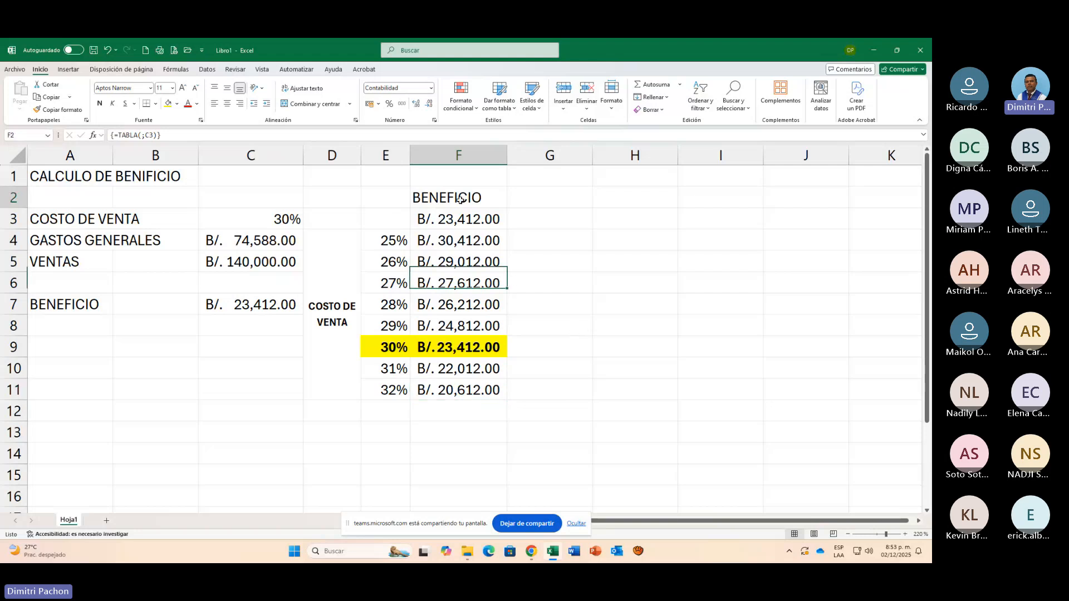
click(460, 199)
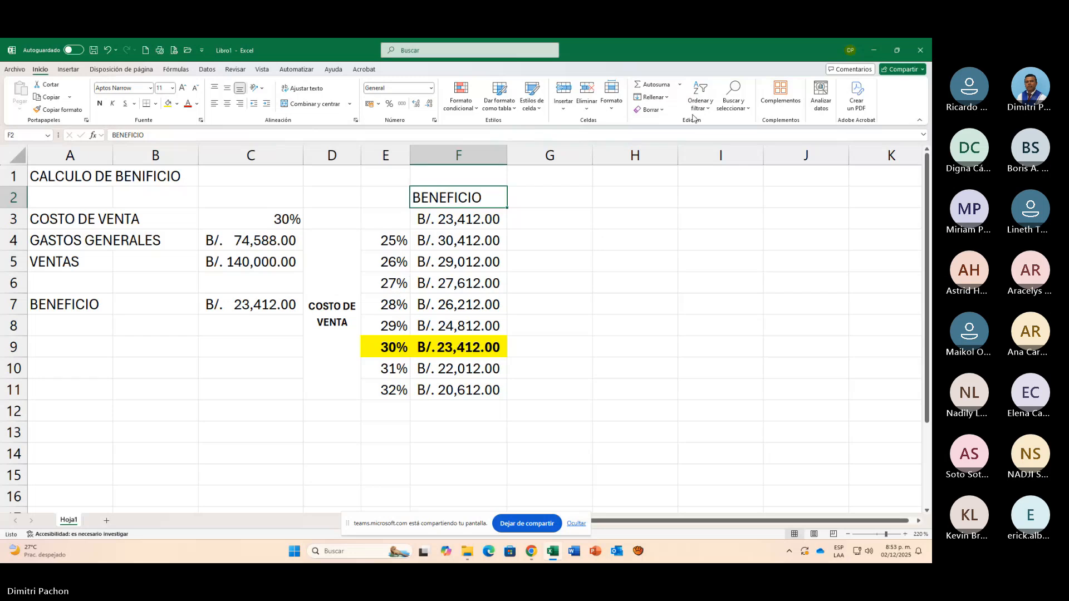
Step: Close the Libro1 workbook without saving its changes
click(921, 56)
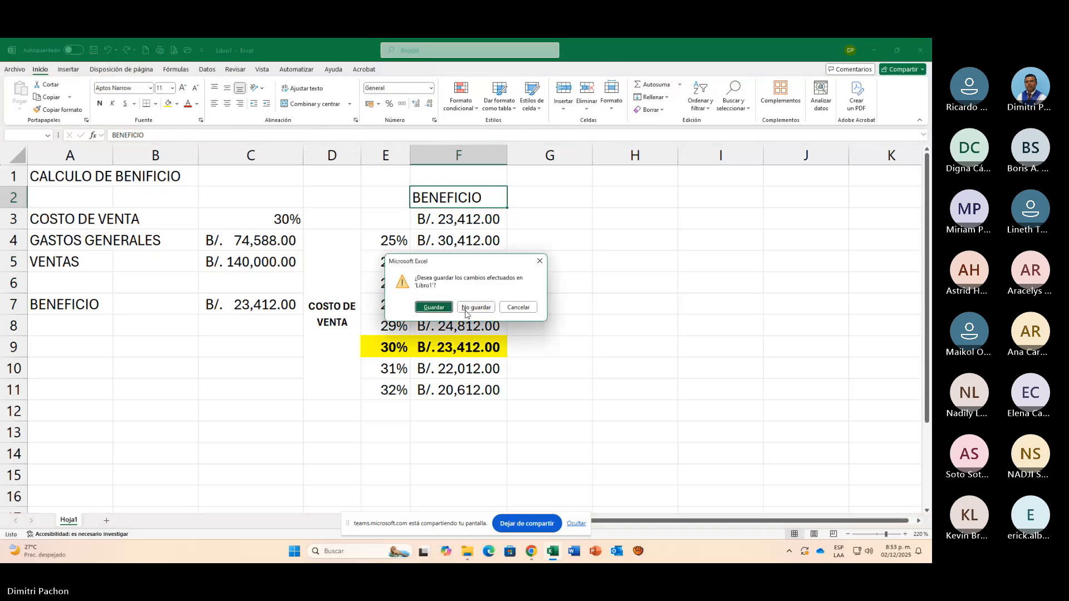
click(479, 308)
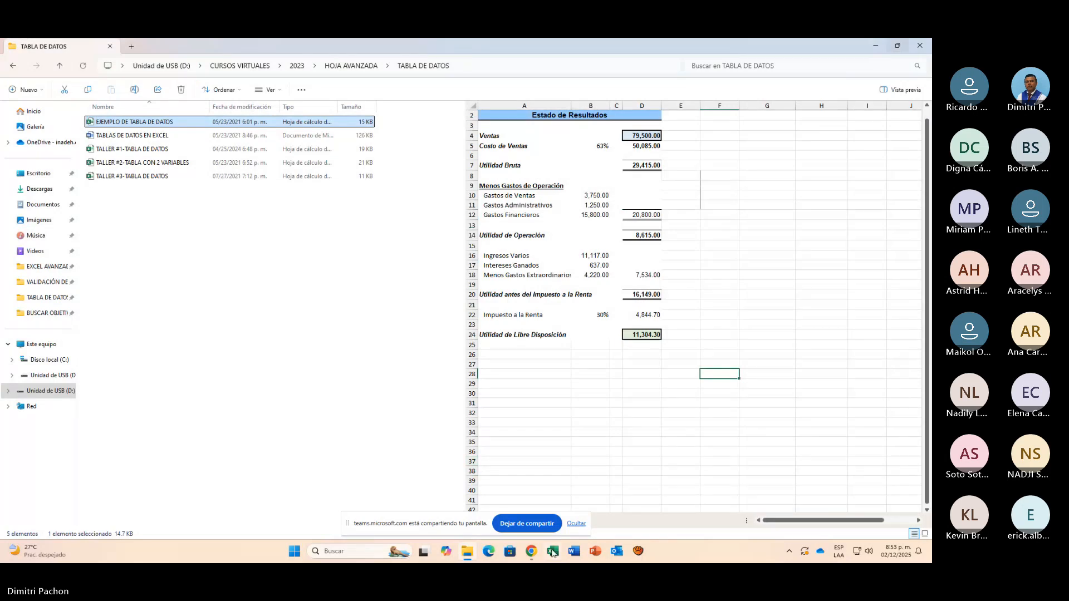
Step: Switch to the Teams meeting in Chrome and open its recording and transcription options
click(531, 552)
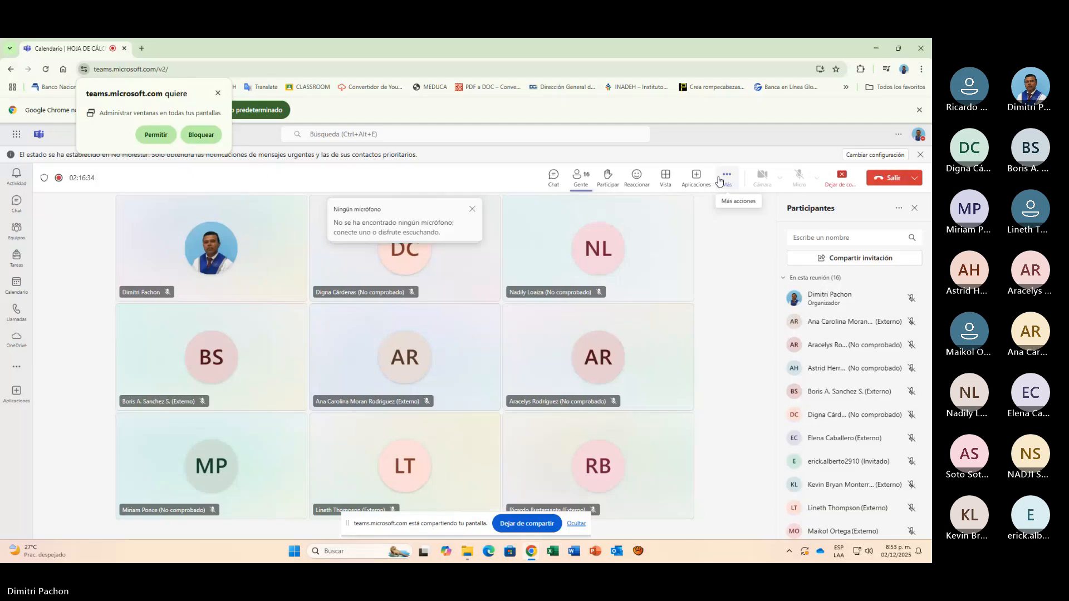
click(719, 181)
mouse_move(768, 205)
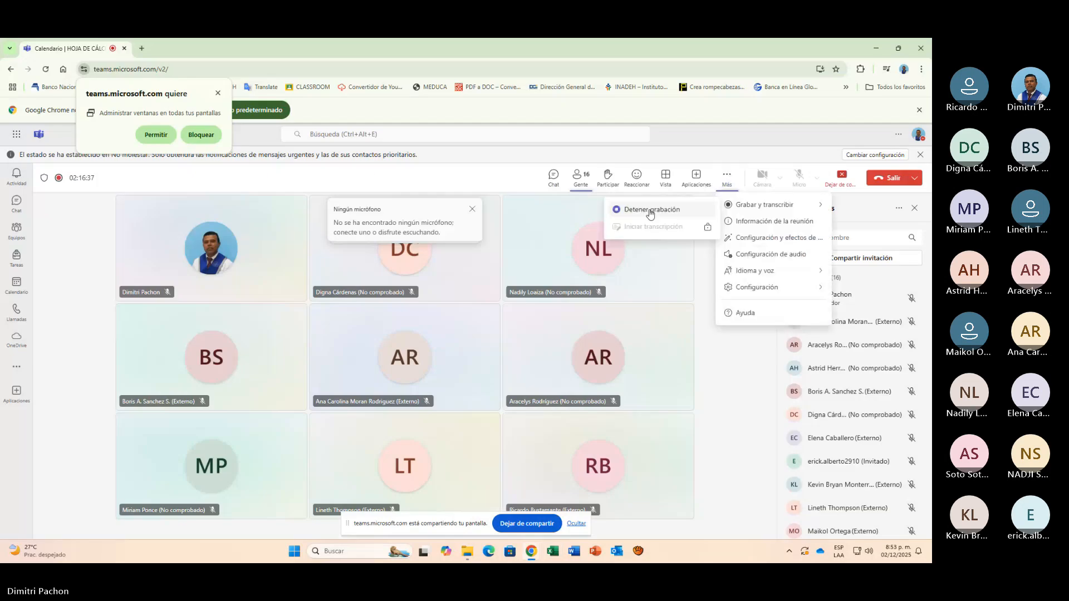